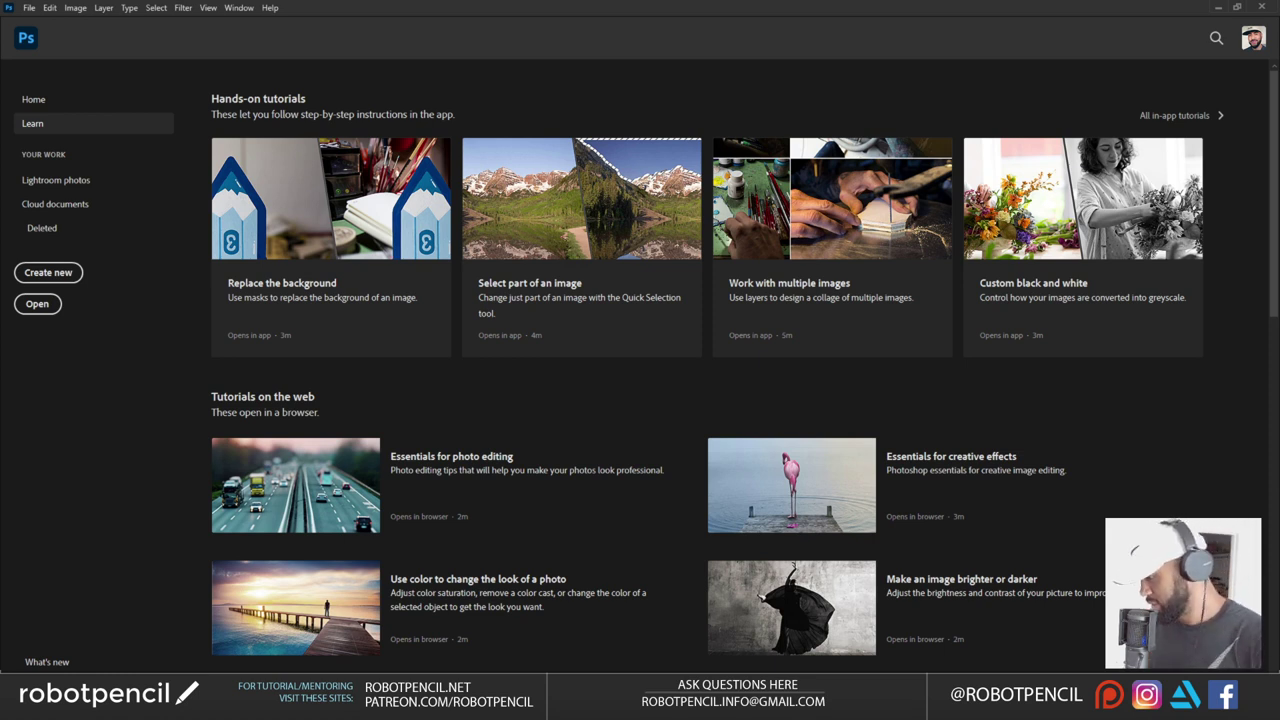
# Create a new Letter document, 8.5 x 11 in at 300 ppi, and activate the Brush tool
pyautogui.click(48, 272)
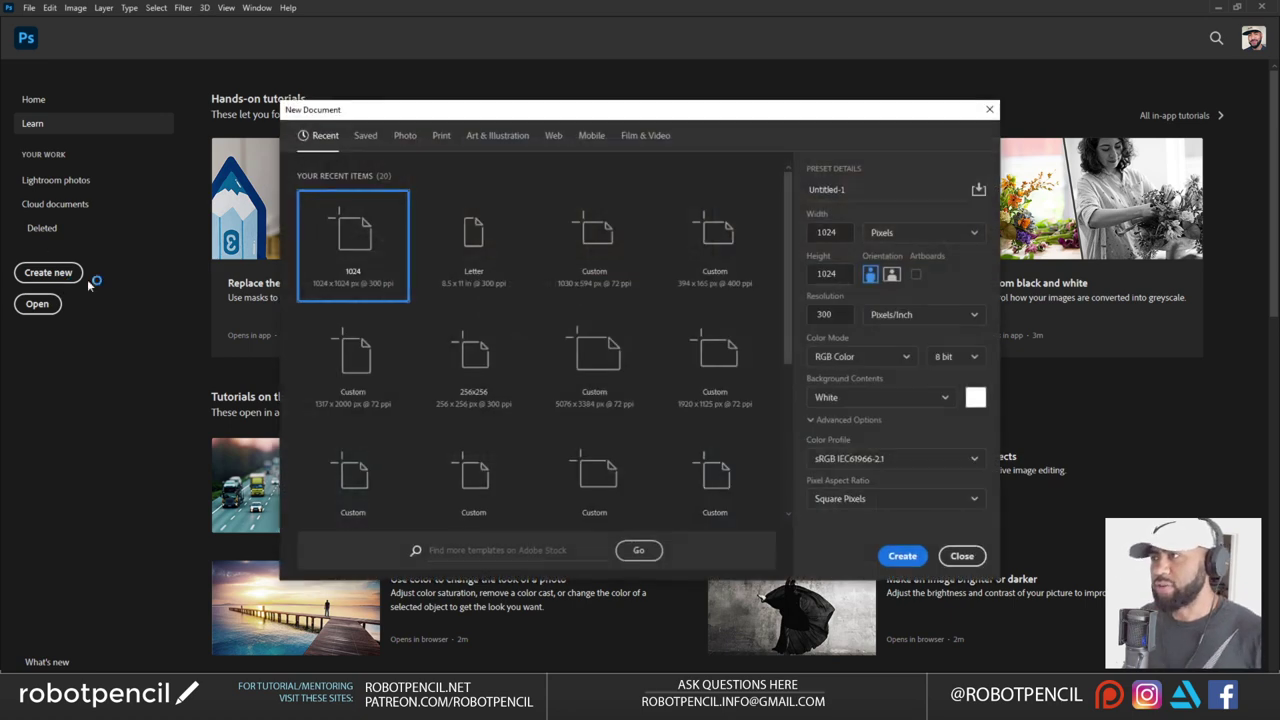
pyautogui.click(503, 257)
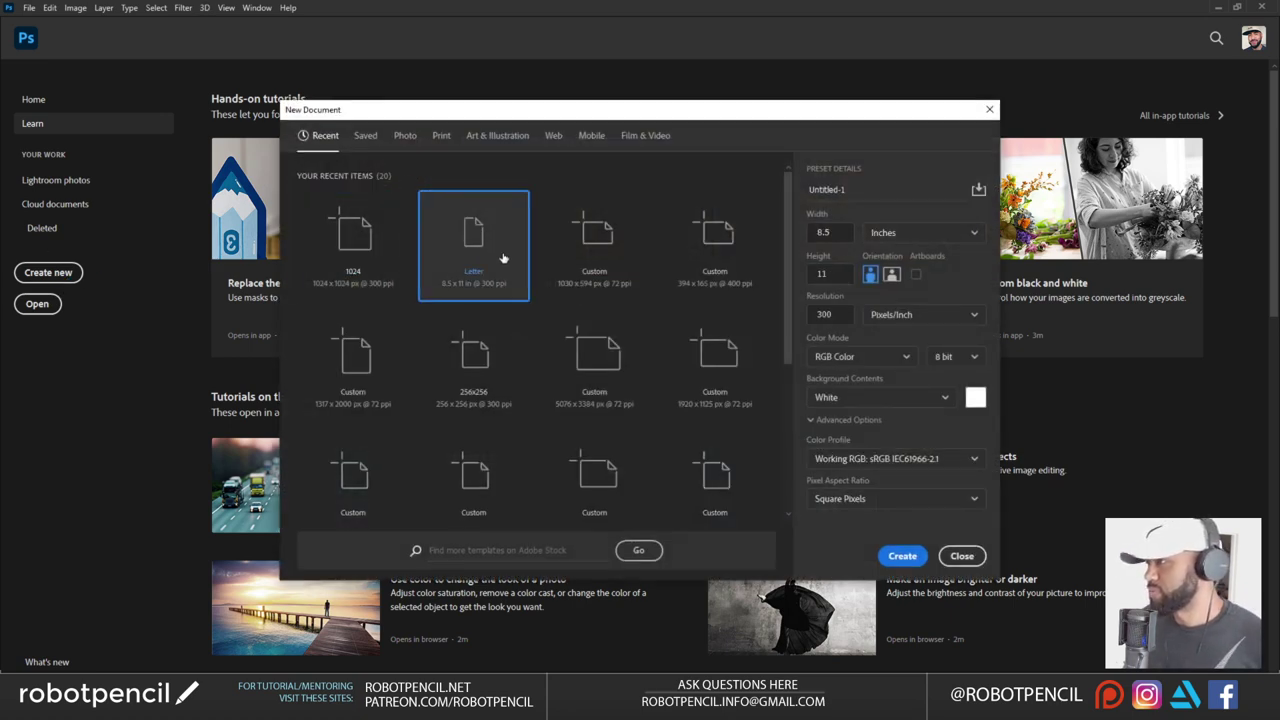
pyautogui.click(902, 556)
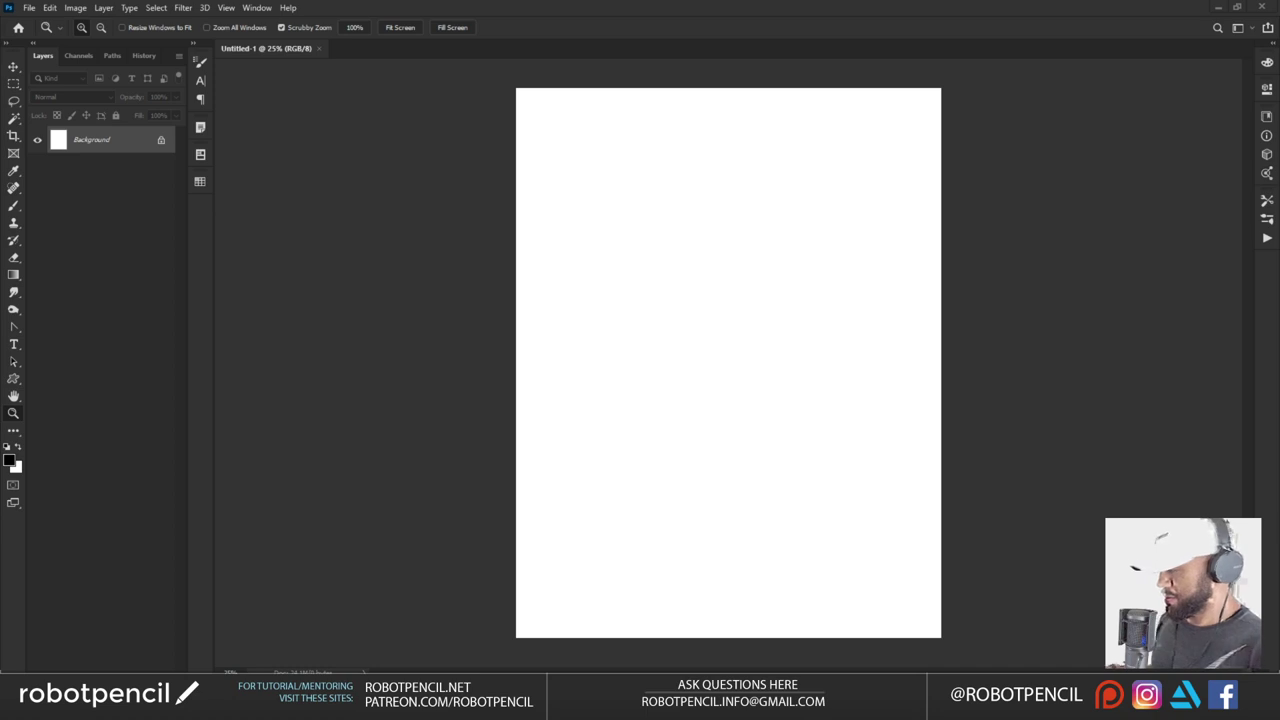
pyautogui.press('b')
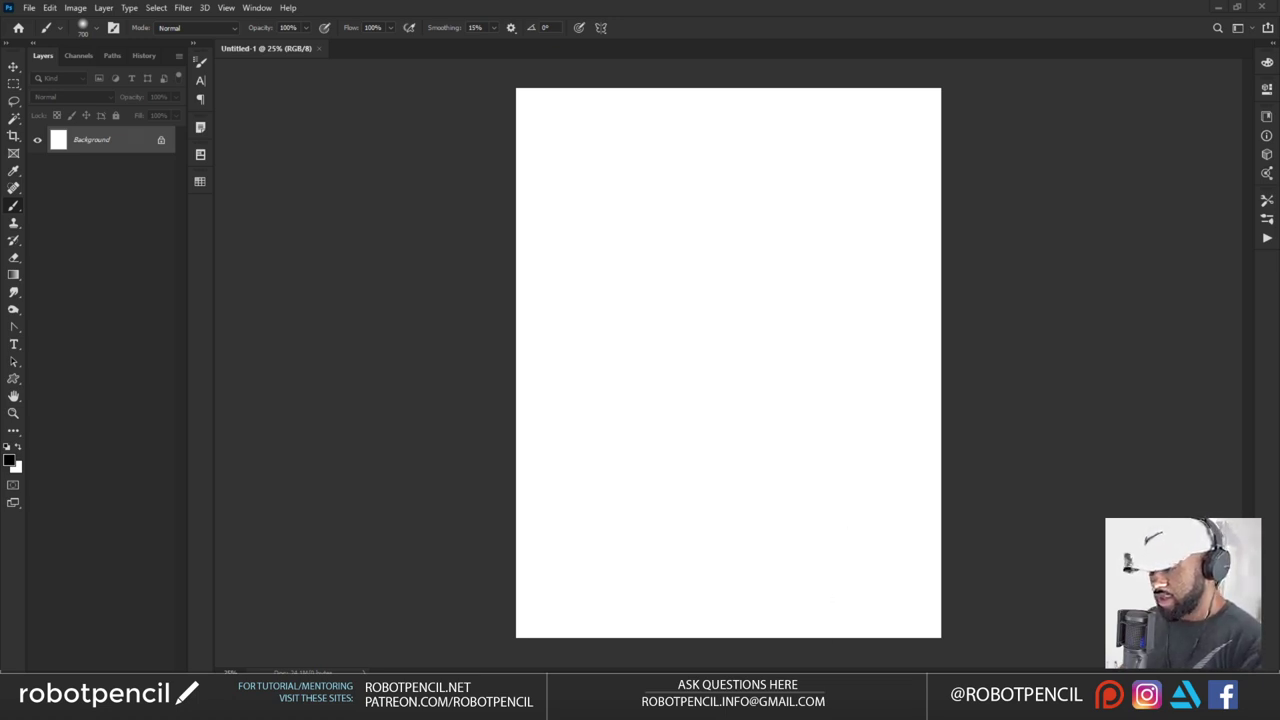
# Bring up the pop-out YouTube live chat window and move it over the canvas area
pyautogui.hotkey('alt', 'Tab')
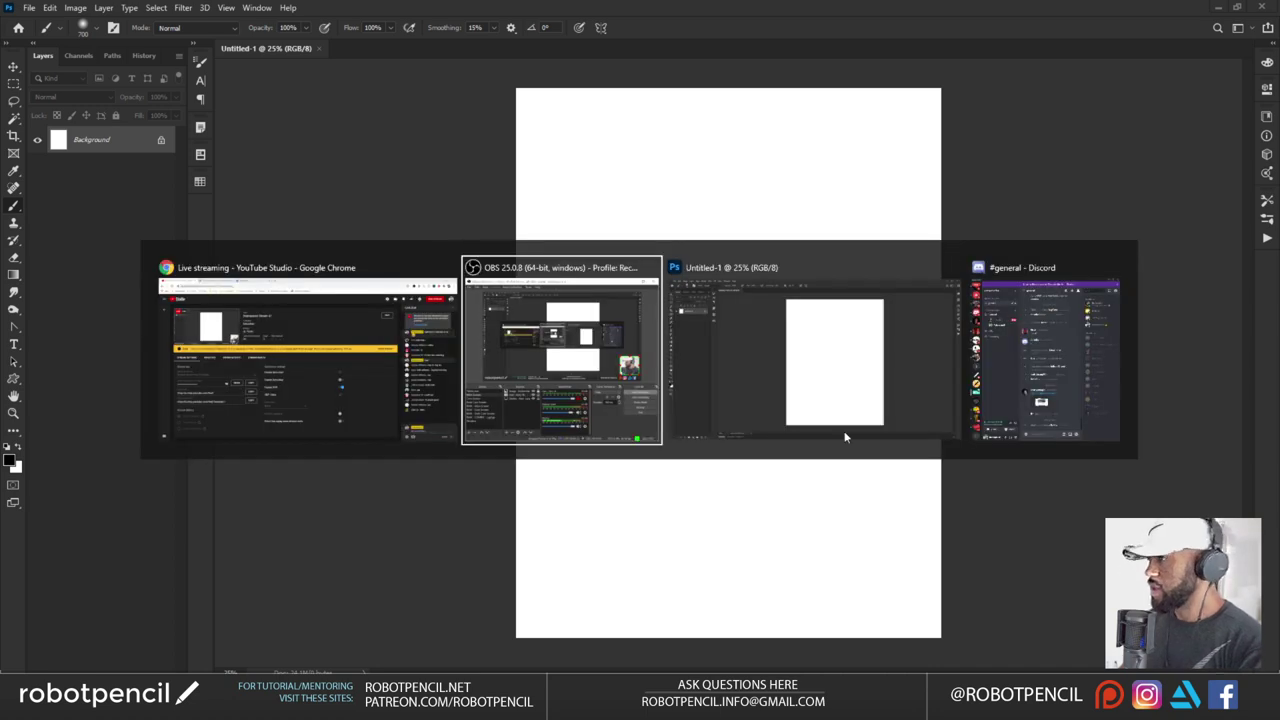
pyautogui.hotkey('alt', 'Tab')
pyautogui.hotkey('alt', 'Tab')
pyautogui.hotkey('alt', 'Tab')
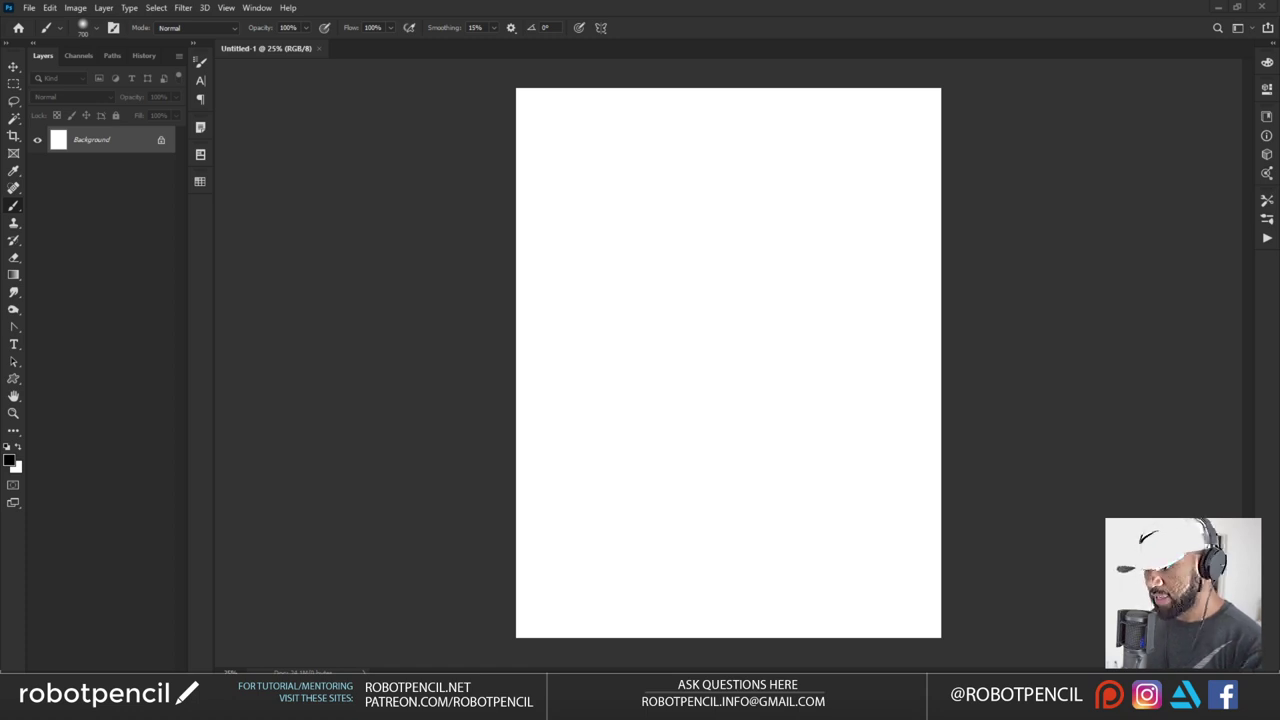
pyautogui.moveTo(1000, 660); pyautogui.dragTo(1054, 14)
pyautogui.hotkey('alt', 'Tab')
pyautogui.hotkey('alt', 'Tab')
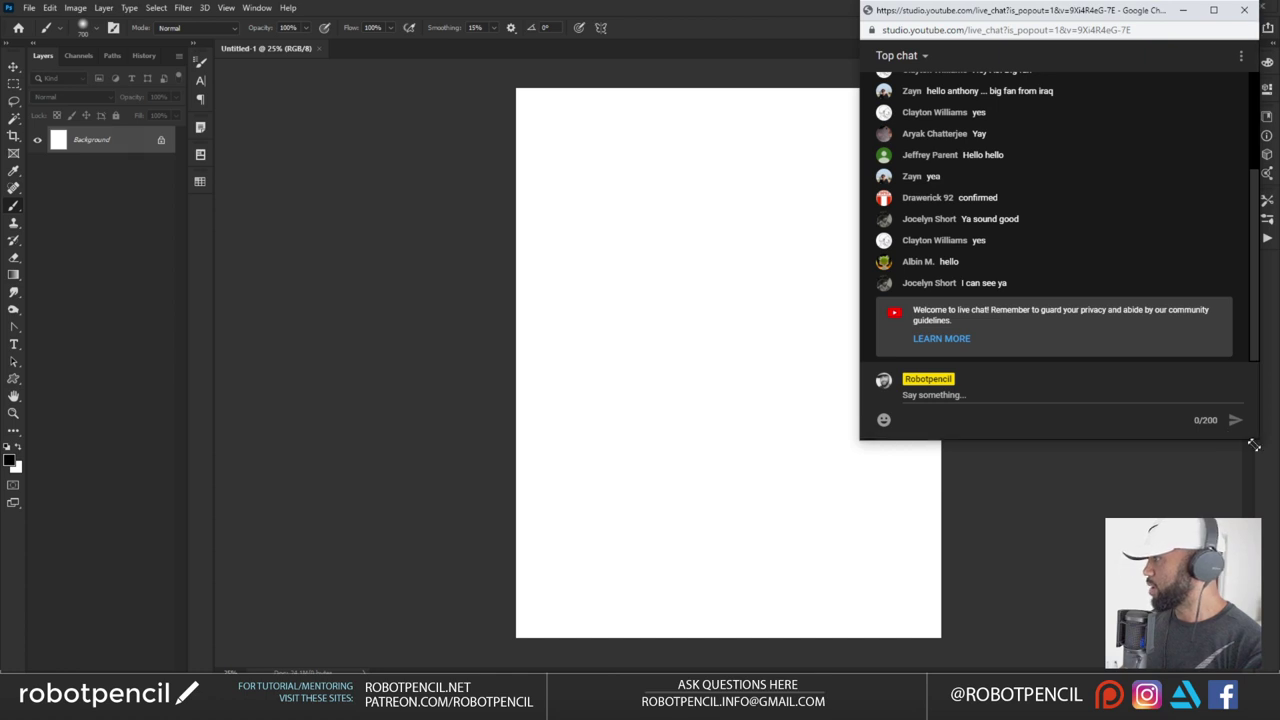
# Resize the live chat window to a tall, narrow shape beside the canvas and return to Photoshop
pyautogui.moveTo(1256, 438); pyautogui.dragTo(1100, 651)
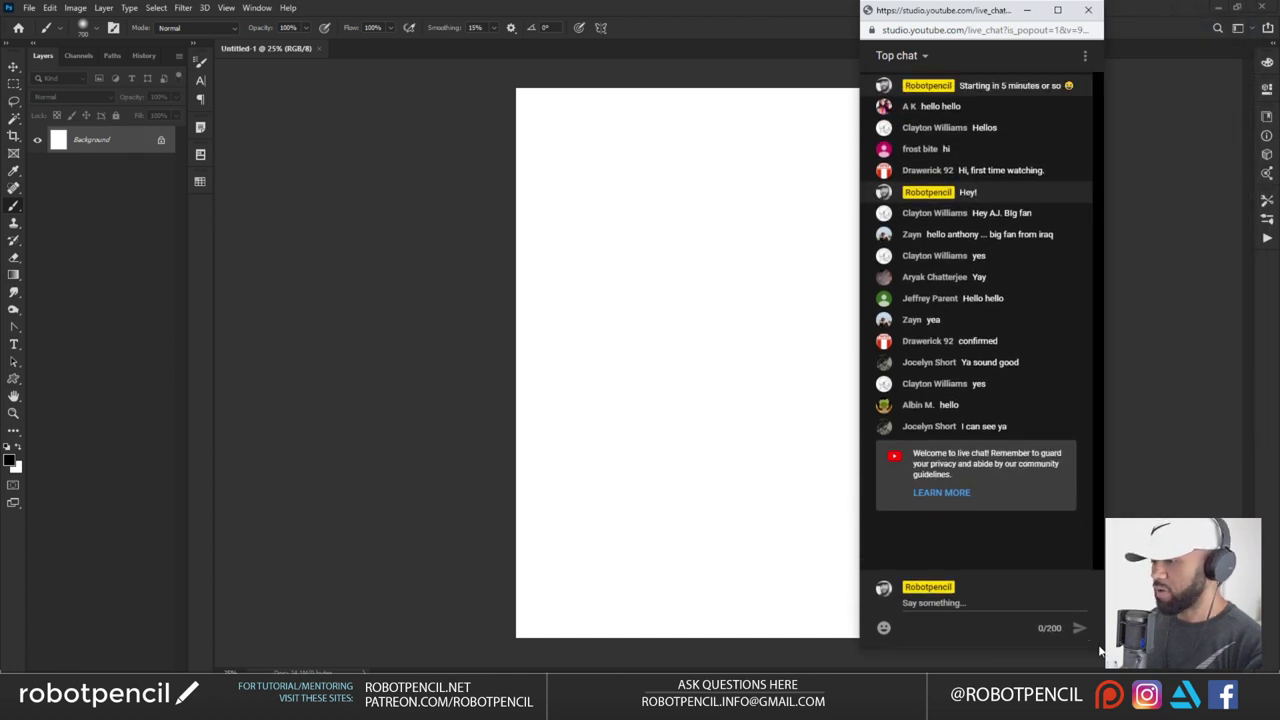
pyautogui.moveTo(942, 22); pyautogui.dragTo(1092, 58)
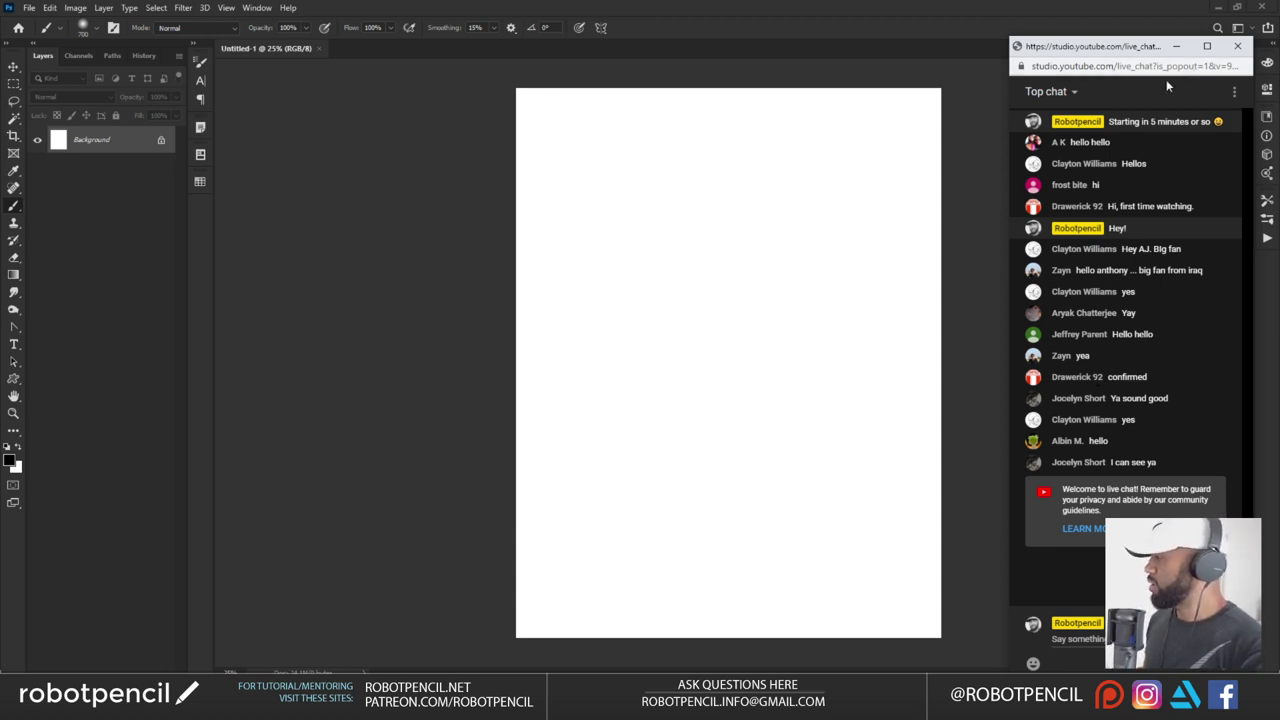
pyautogui.moveTo(1139, 50); pyautogui.dragTo(1124, 35)
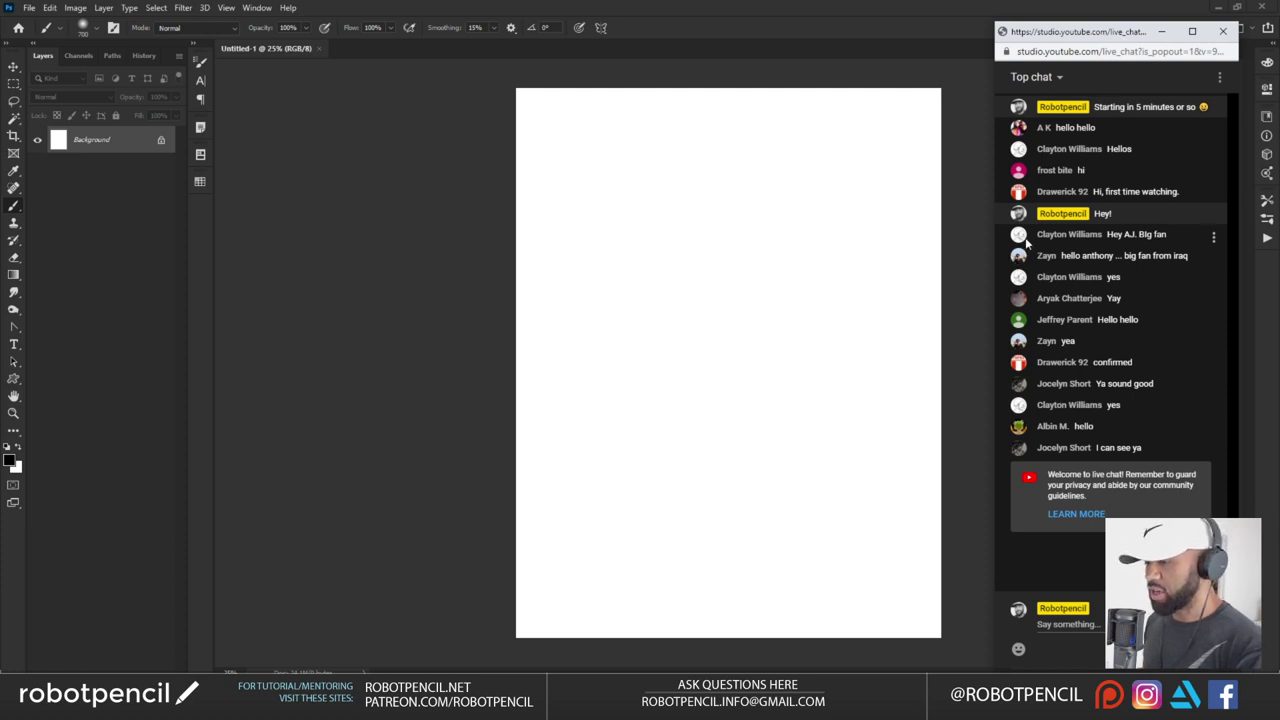
pyautogui.click(812, 258)
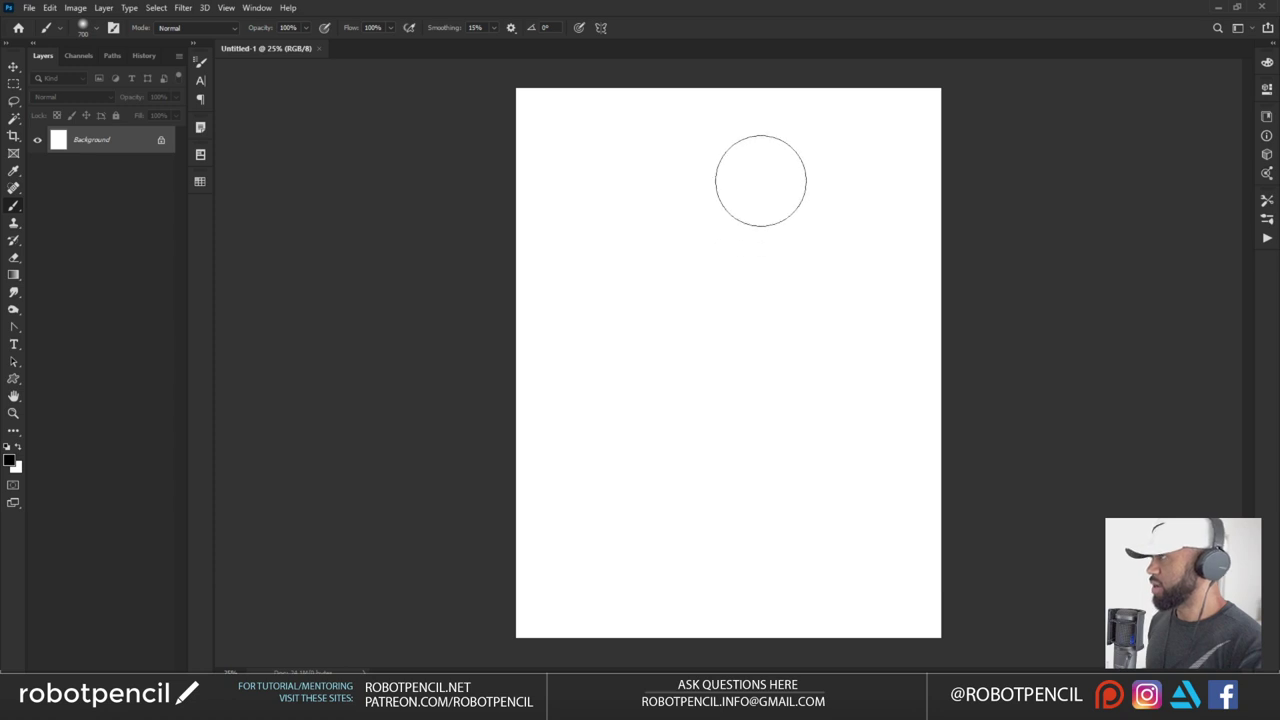
pyautogui.moveTo(705, 195); pyautogui.dragTo(737, 306)
pyautogui.hotkey('ctrl', 'z')
pyautogui.rightClick(716, 232)
pyautogui.press('Escape')
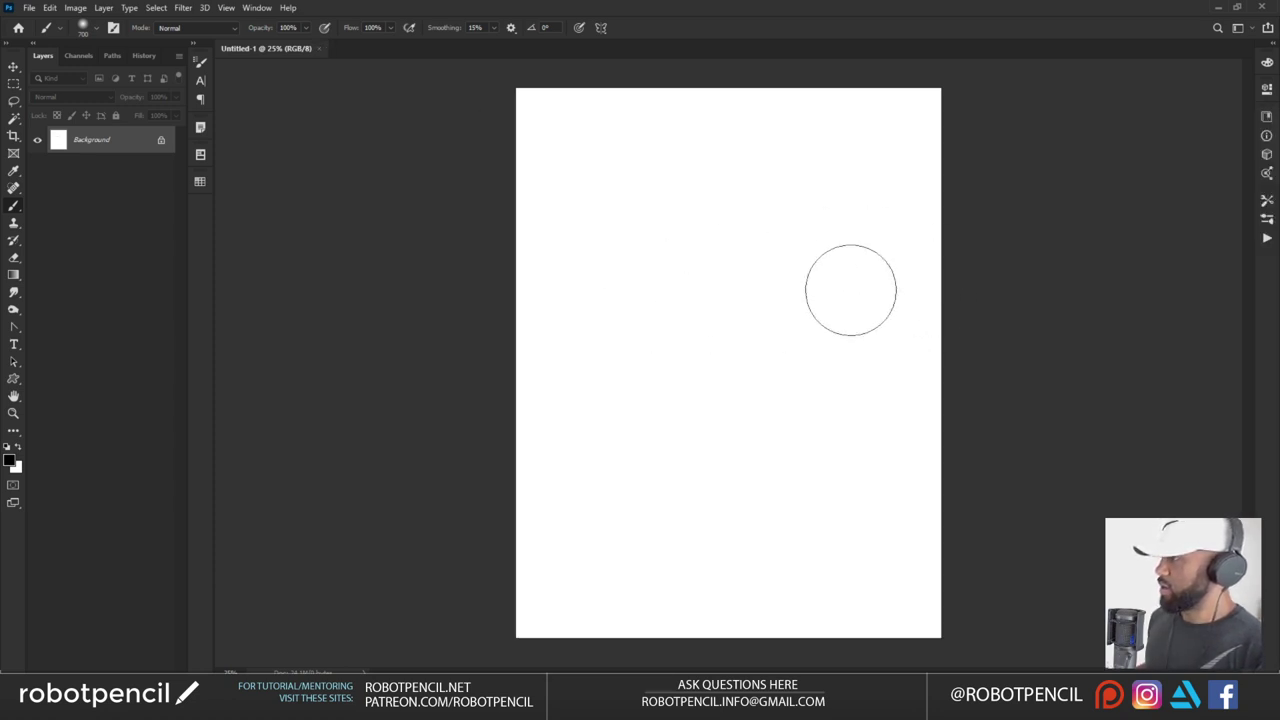
# Choose the first 300 px brush preset in the Comic brush group
pyautogui.rightClick(851, 290)
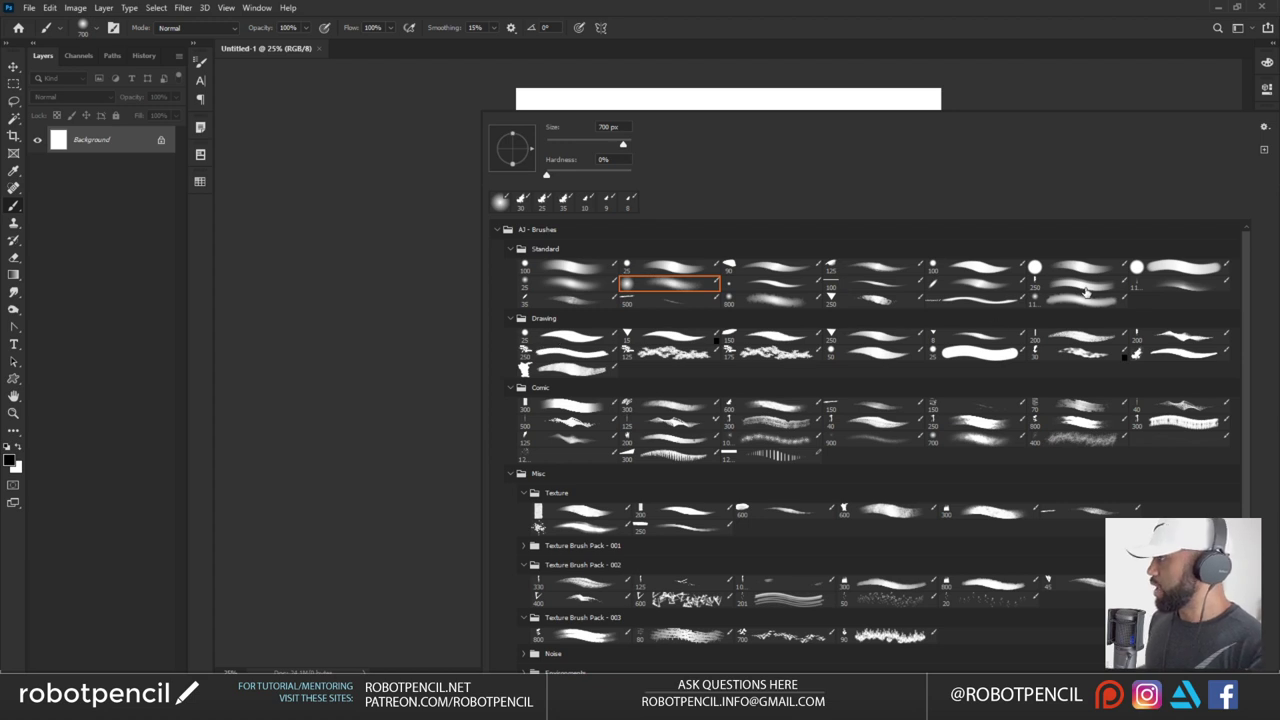
pyautogui.click(594, 409)
pyautogui.click(427, 387)
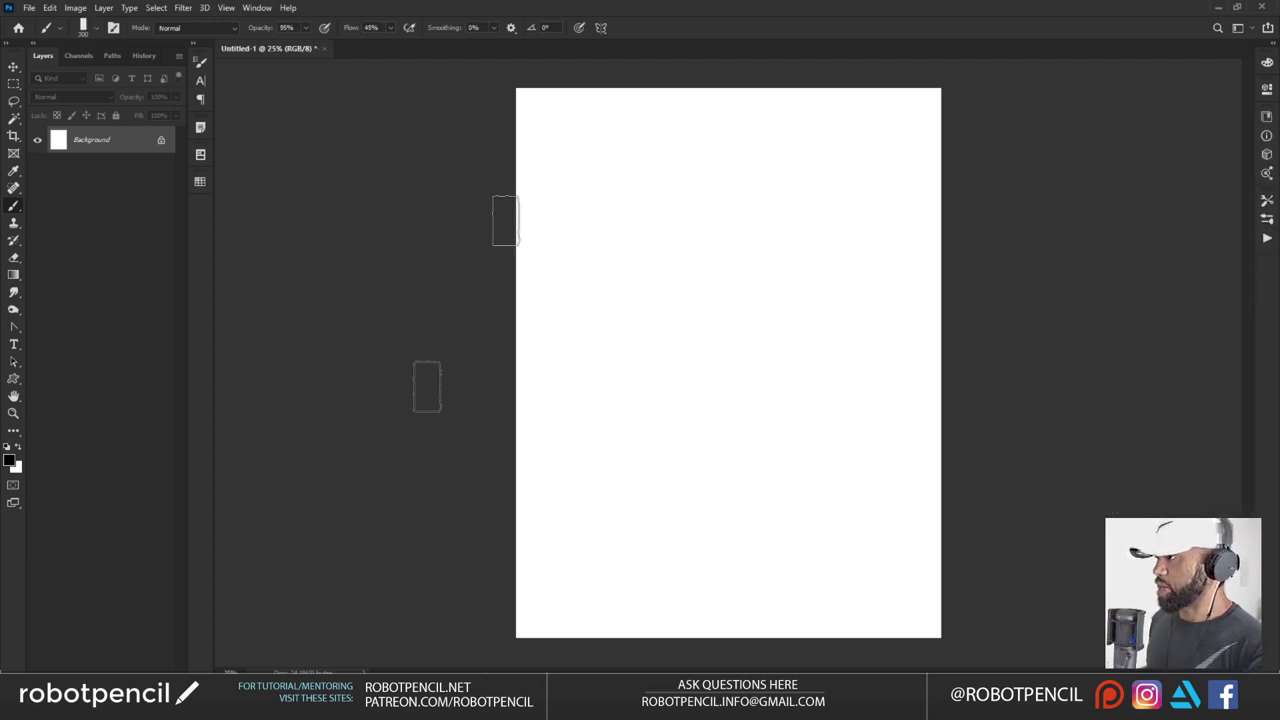
# Test the brush with a black squiggle on the upper canvas and paint it out in white
pyautogui.moveTo(757, 124)
pyautogui.mouseDown()
pyautogui.moveTo(671, 151)
pyautogui.moveTo(699, 262)
pyautogui.mouseUp()
pyautogui.hotkey('alt', 'Tab')
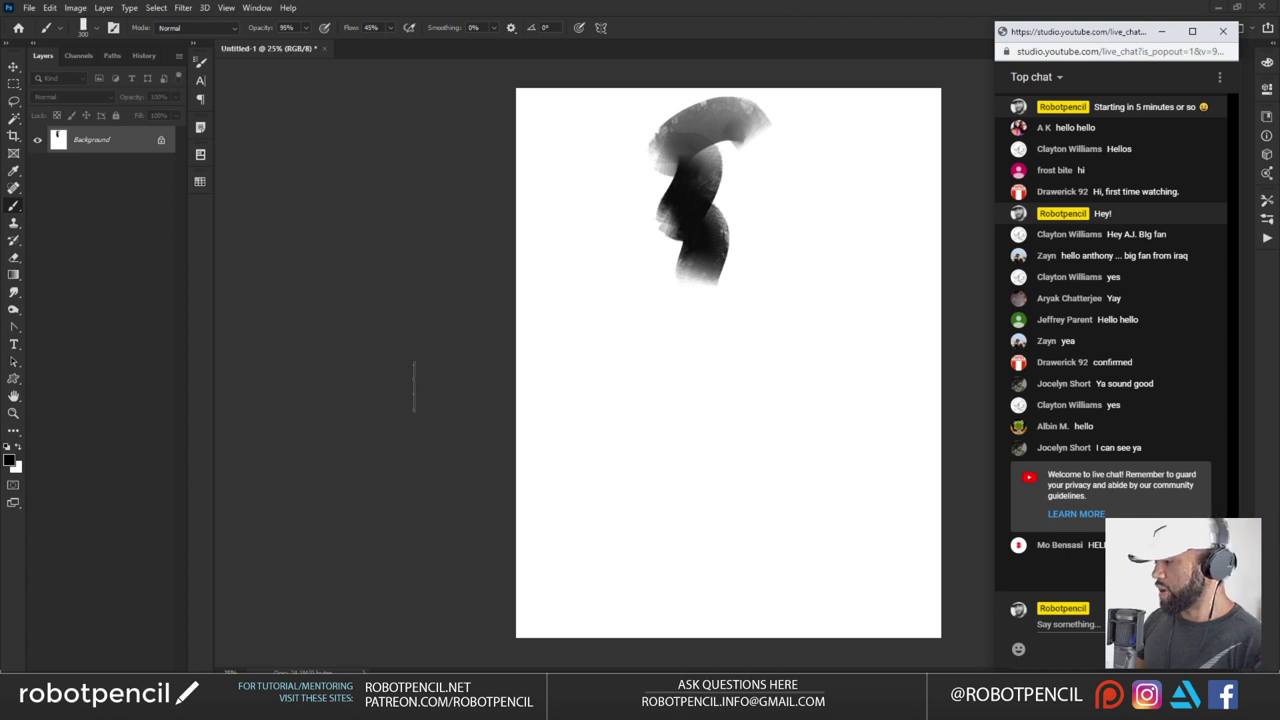
pyautogui.hotkey('alt', 'Tab')
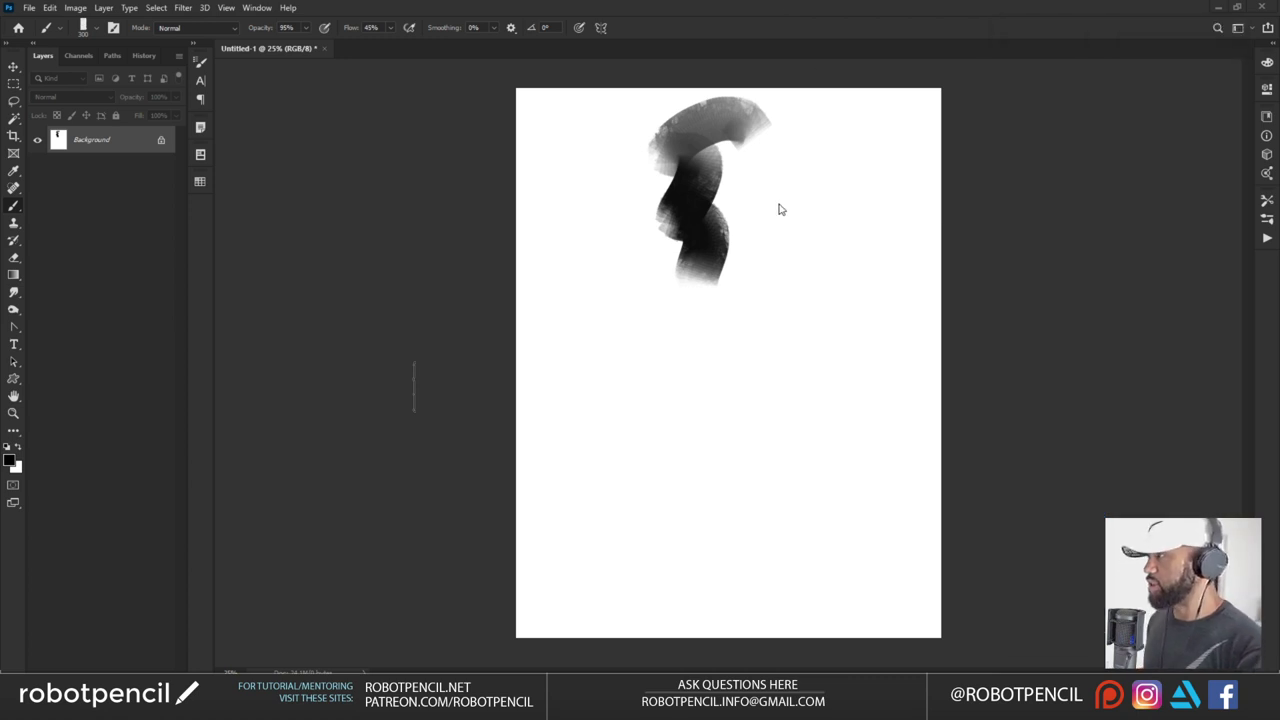
pyautogui.moveTo(703, 172)
pyautogui.mouseDown()
pyautogui.moveTo(676, 142)
pyautogui.moveTo(753, 133)
pyautogui.moveTo(749, 99)
pyautogui.moveTo(778, 113)
pyautogui.moveTo(731, 172)
pyautogui.moveTo(658, 323)
pyautogui.moveTo(736, 244)
pyautogui.moveTo(706, 294)
pyautogui.mouseUp()
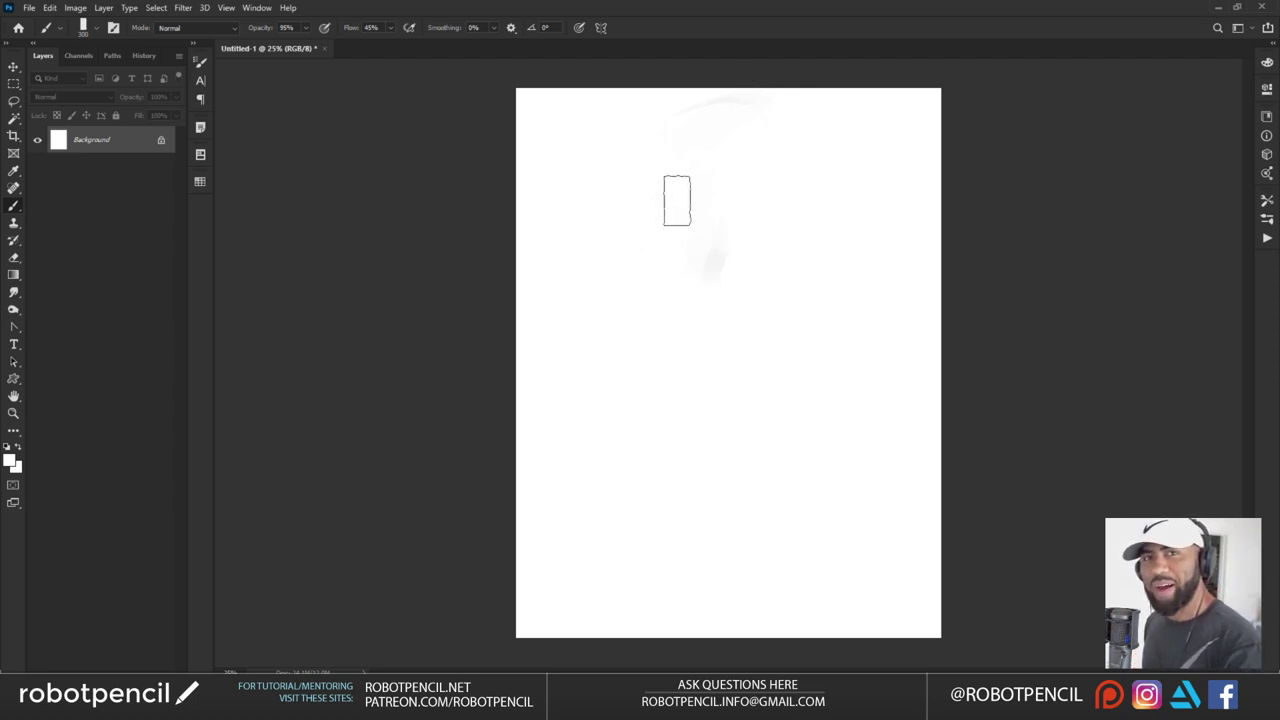
# Rough in a large head shape on the upper canvas, sampling a grey from it and flipping the canvas horizontally
pyautogui.moveTo(670, 219)
pyautogui.mouseDown()
pyautogui.moveTo(770, 137)
pyautogui.moveTo(698, 109)
pyautogui.moveTo(775, 160)
pyautogui.moveTo(650, 368)
pyautogui.moveTo(716, 177)
pyautogui.moveTo(768, 143)
pyautogui.moveTo(718, 210)
pyautogui.moveTo(764, 143)
pyautogui.moveTo(745, 260)
pyautogui.mouseUp()
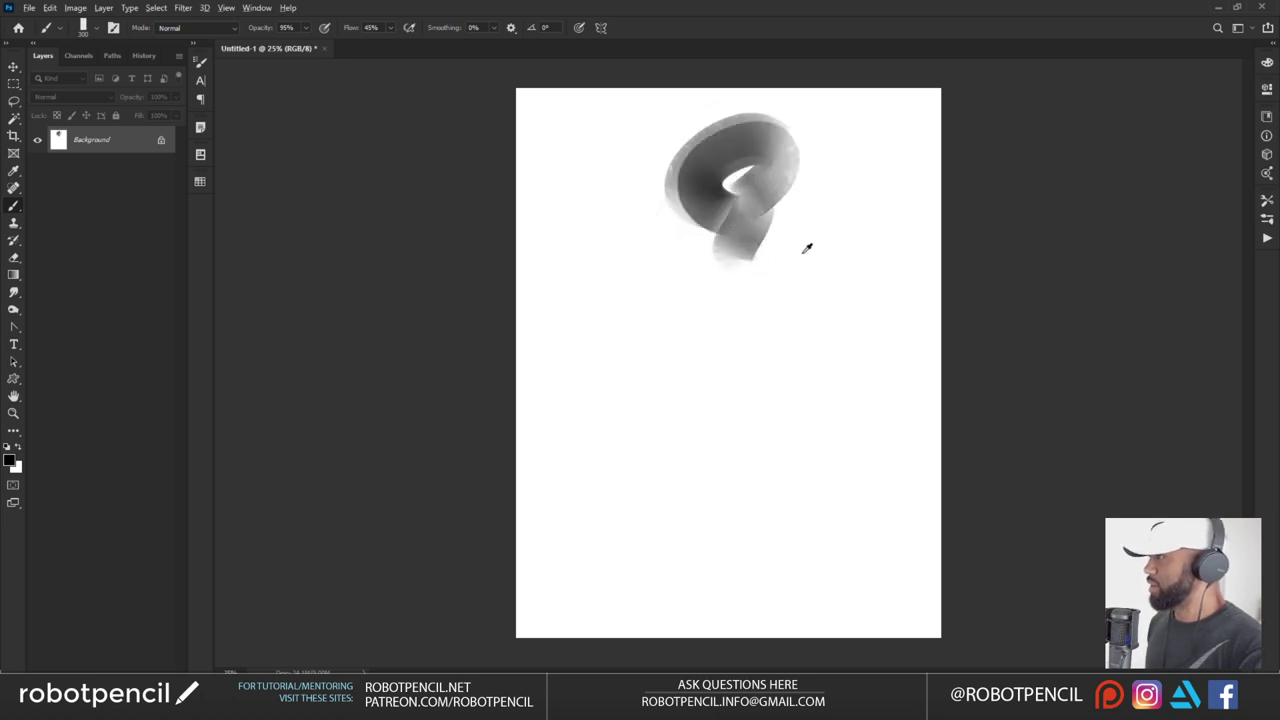
pyautogui.moveTo(671, 152)
pyautogui.mouseDown()
pyautogui.moveTo(698, 300)
pyautogui.moveTo(781, 244)
pyautogui.moveTo(676, 251)
pyautogui.moveTo(794, 247)
pyautogui.moveTo(808, 135)
pyautogui.moveTo(758, 175)
pyautogui.moveTo(816, 132)
pyautogui.moveTo(722, 82)
pyautogui.moveTo(825, 160)
pyautogui.moveTo(783, 211)
pyautogui.moveTo(815, 147)
pyautogui.moveTo(670, 308)
pyautogui.moveTo(725, 230)
pyautogui.moveTo(751, 158)
pyautogui.moveTo(712, 208)
pyautogui.moveTo(771, 162)
pyautogui.moveTo(727, 145)
pyautogui.moveTo(691, 155)
pyautogui.moveTo(758, 140)
pyautogui.moveTo(678, 197)
pyautogui.moveTo(680, 235)
pyautogui.moveTo(803, 215)
pyautogui.moveTo(693, 251)
pyautogui.moveTo(763, 282)
pyautogui.moveTo(698, 332)
pyautogui.mouseUp()
pyautogui.press('x')
pyautogui.keyDown('alt'); pyautogui.click(766, 151); pyautogui.keyUp('alt')
pyautogui.hotkey('ctrl', 'shift', 'h')
pyautogui.moveTo(676, 129); pyautogui.dragTo(665, 252)
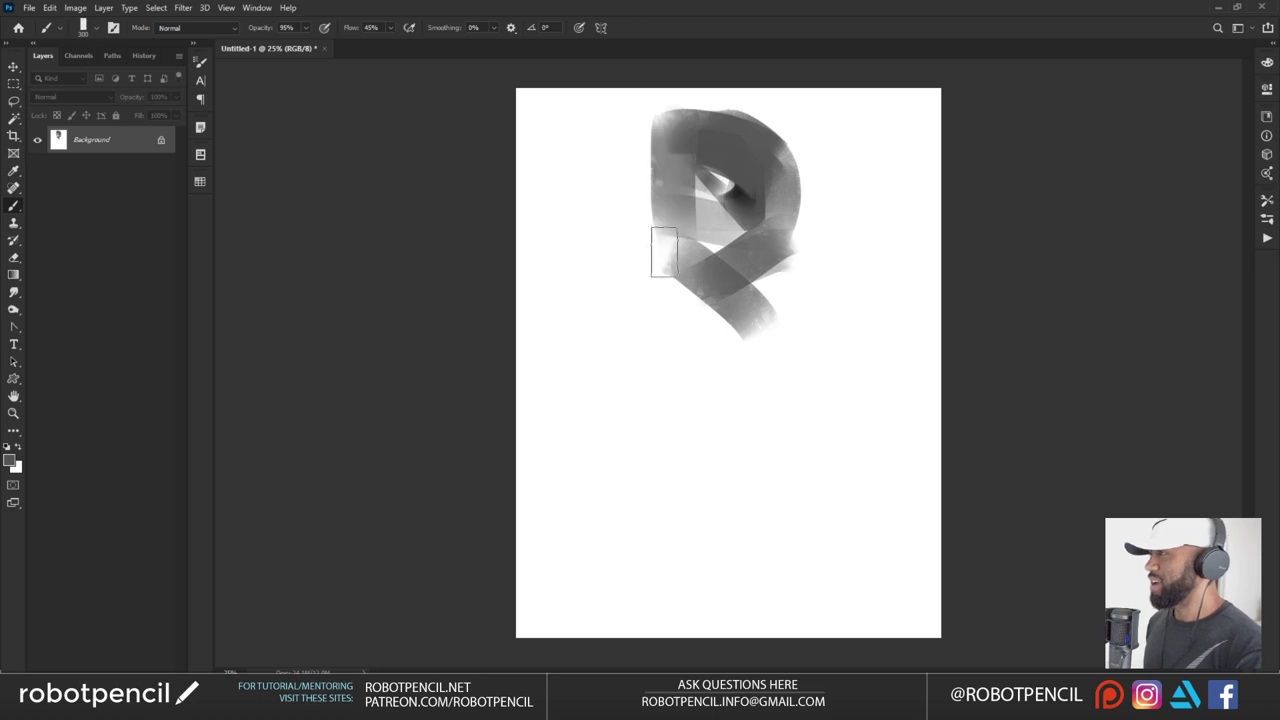
# Build a grey head and neck silhouette in profile, trimming the forehead and face edge with white
pyautogui.moveTo(637, 147)
pyautogui.mouseDown()
pyautogui.moveTo(687, 213)
pyautogui.moveTo(715, 235)
pyautogui.moveTo(733, 223)
pyautogui.moveTo(686, 357)
pyautogui.moveTo(723, 327)
pyautogui.moveTo(670, 232)
pyautogui.moveTo(660, 337)
pyautogui.moveTo(686, 309)
pyautogui.moveTo(743, 386)
pyautogui.moveTo(752, 300)
pyautogui.moveTo(800, 262)
pyautogui.mouseUp()
pyautogui.moveTo(788, 192); pyautogui.dragTo(776, 256)
pyautogui.hotkey('ctrl', 'shift', 'h')
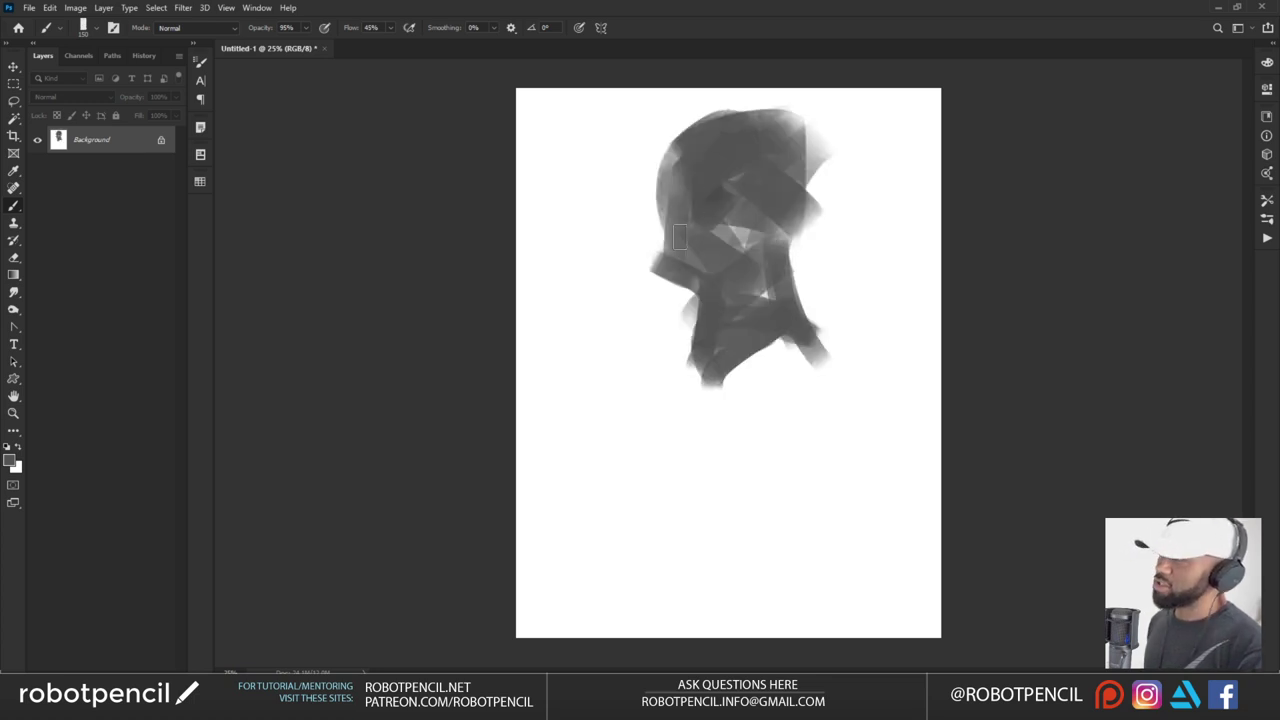
pyautogui.moveTo(670, 234)
pyautogui.mouseDown()
pyautogui.moveTo(668, 152)
pyautogui.moveTo(688, 207)
pyautogui.moveTo(784, 113)
pyautogui.mouseUp()
pyautogui.press('x')
pyautogui.moveTo(657, 120)
pyautogui.mouseDown()
pyautogui.moveTo(668, 211)
pyautogui.moveTo(643, 239)
pyautogui.moveTo(627, 296)
pyautogui.moveTo(660, 312)
pyautogui.moveTo(641, 267)
pyautogui.moveTo(681, 300)
pyautogui.moveTo(724, 253)
pyautogui.moveTo(666, 267)
pyautogui.moveTo(727, 282)
pyautogui.moveTo(741, 264)
pyautogui.moveTo(704, 286)
pyautogui.mouseUp()
pyautogui.press('x')
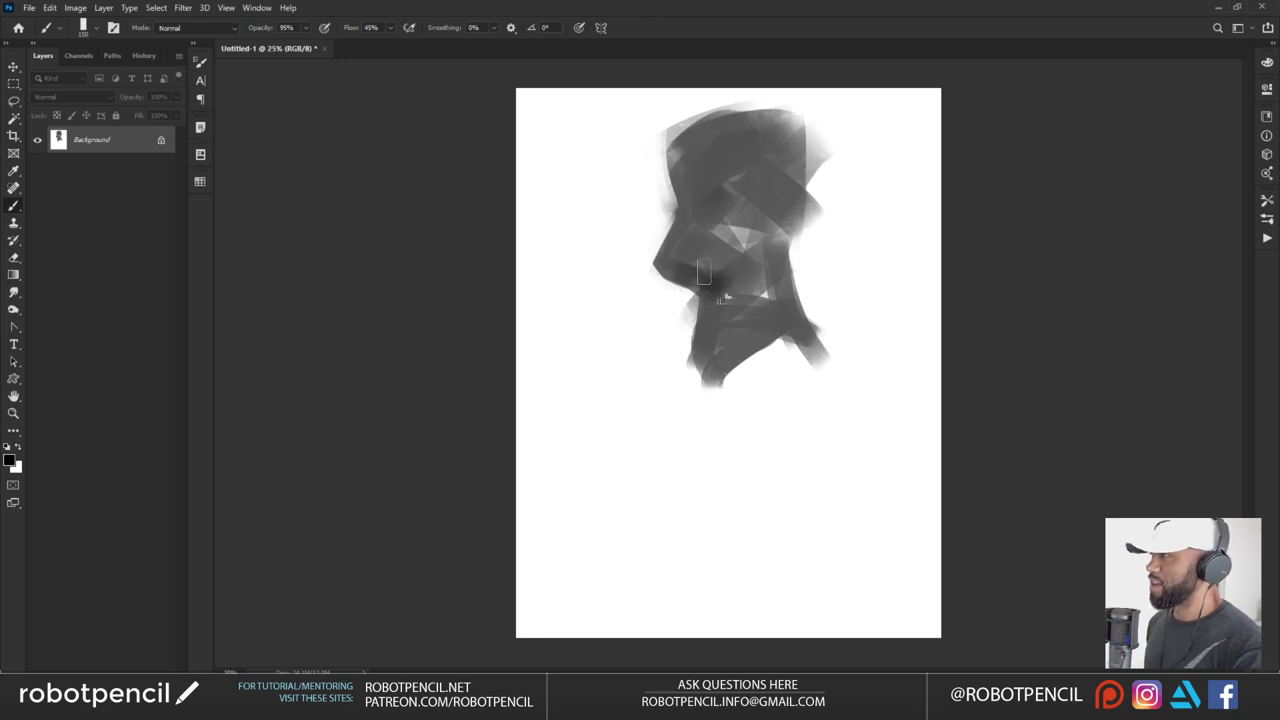
# Flip the canvas horizontally and paint a dark line across the lower face with a smaller black brush
pyautogui.hotkey('ctrl', 'shift', 'h')
pyautogui.press('[')
pyautogui.press('[')
pyautogui.press('[')
pyautogui.press('[')
pyautogui.press('[')
pyautogui.press('[')
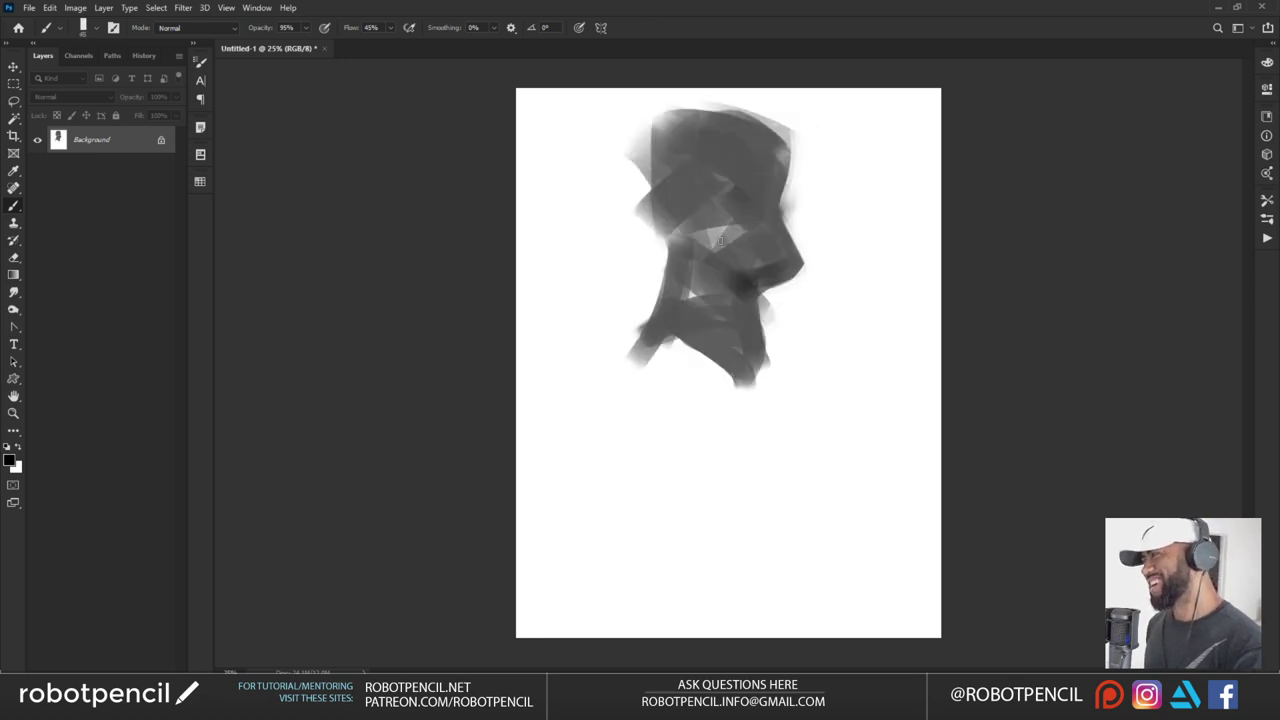
pyautogui.moveTo(720, 240)
pyautogui.mouseDown()
pyautogui.moveTo(760, 278)
pyautogui.moveTo(775, 270)
pyautogui.moveTo(765, 282)
pyautogui.mouseUp()
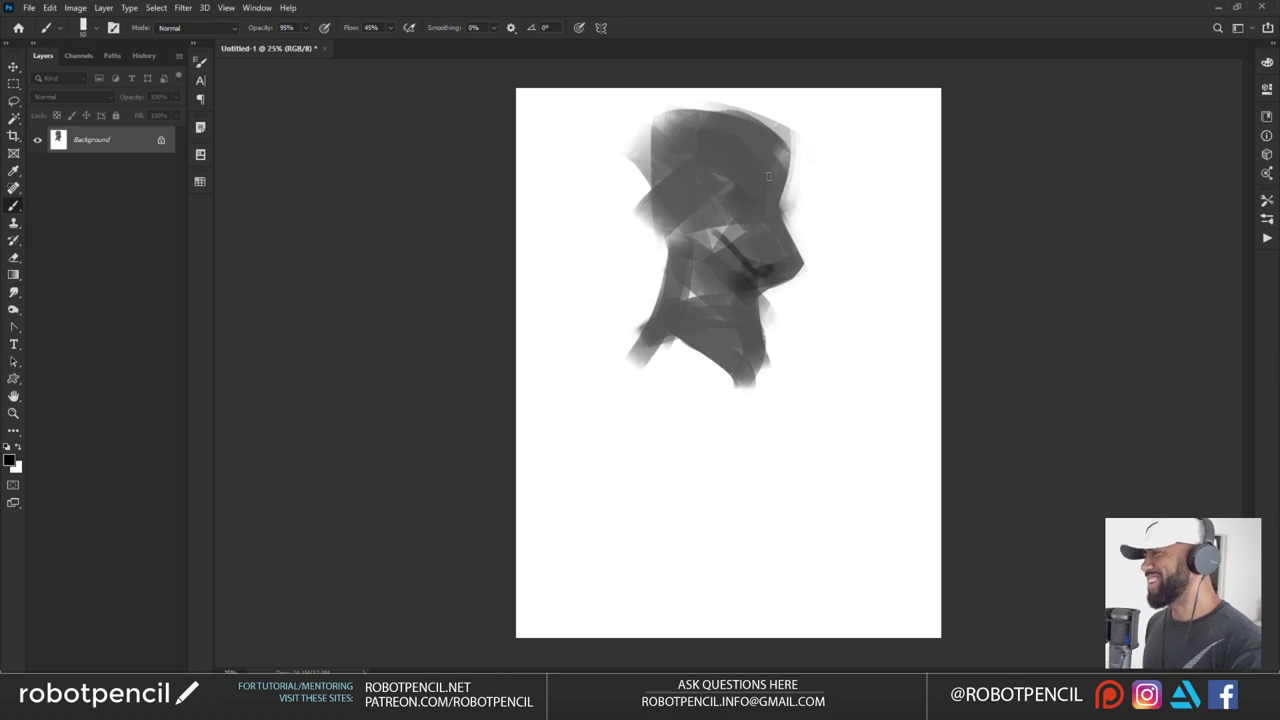
# Paint out the whole profile head with a much larger white brush
pyautogui.press('x')
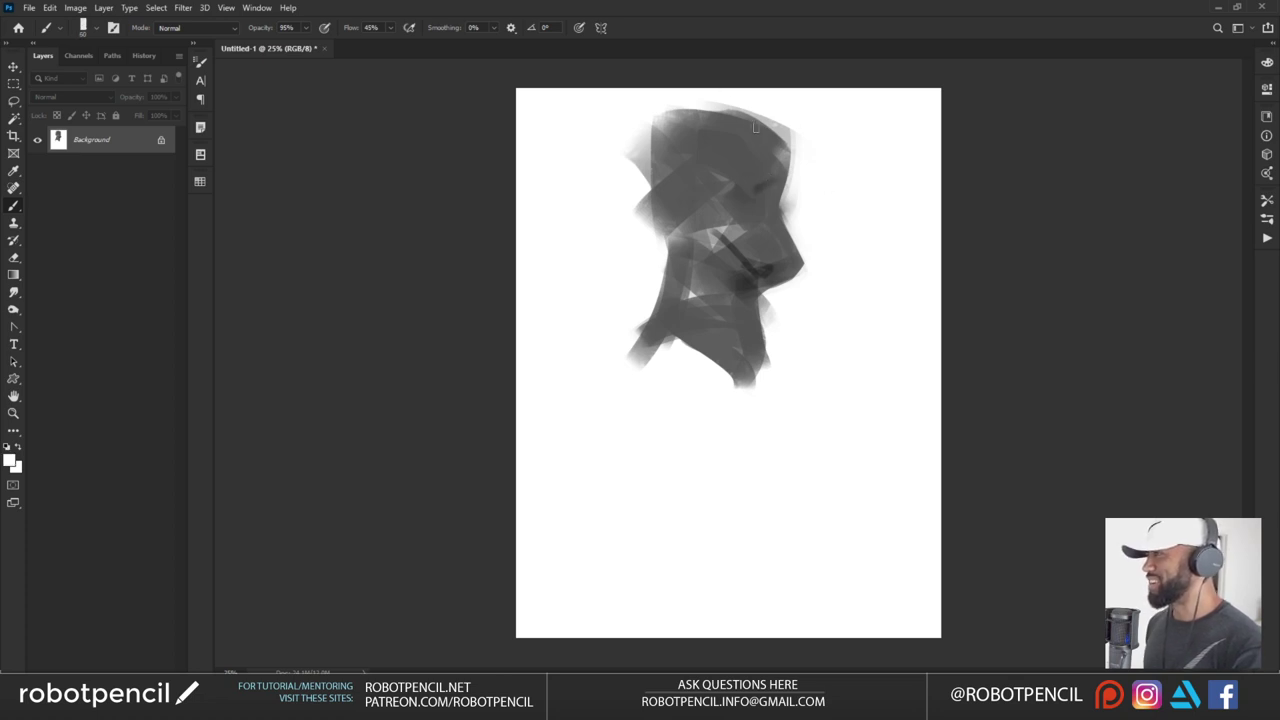
pyautogui.press(']')
pyautogui.press(']')
pyautogui.press(']')
pyautogui.press(']')
pyautogui.press(']')
pyautogui.moveTo(835, 113)
pyautogui.mouseDown()
pyautogui.moveTo(730, 127)
pyautogui.moveTo(788, 183)
pyautogui.moveTo(717, 280)
pyautogui.moveTo(734, 303)
pyautogui.moveTo(802, 251)
pyautogui.moveTo(697, 407)
pyautogui.moveTo(695, 352)
pyautogui.moveTo(790, 355)
pyautogui.moveTo(758, 190)
pyautogui.mouseUp()
# Block in a new front-facing head on the upper canvas with a smaller black brush
pyautogui.press('[')
pyautogui.press('[')
pyautogui.press('[')
pyautogui.press('[')
pyautogui.press('[')
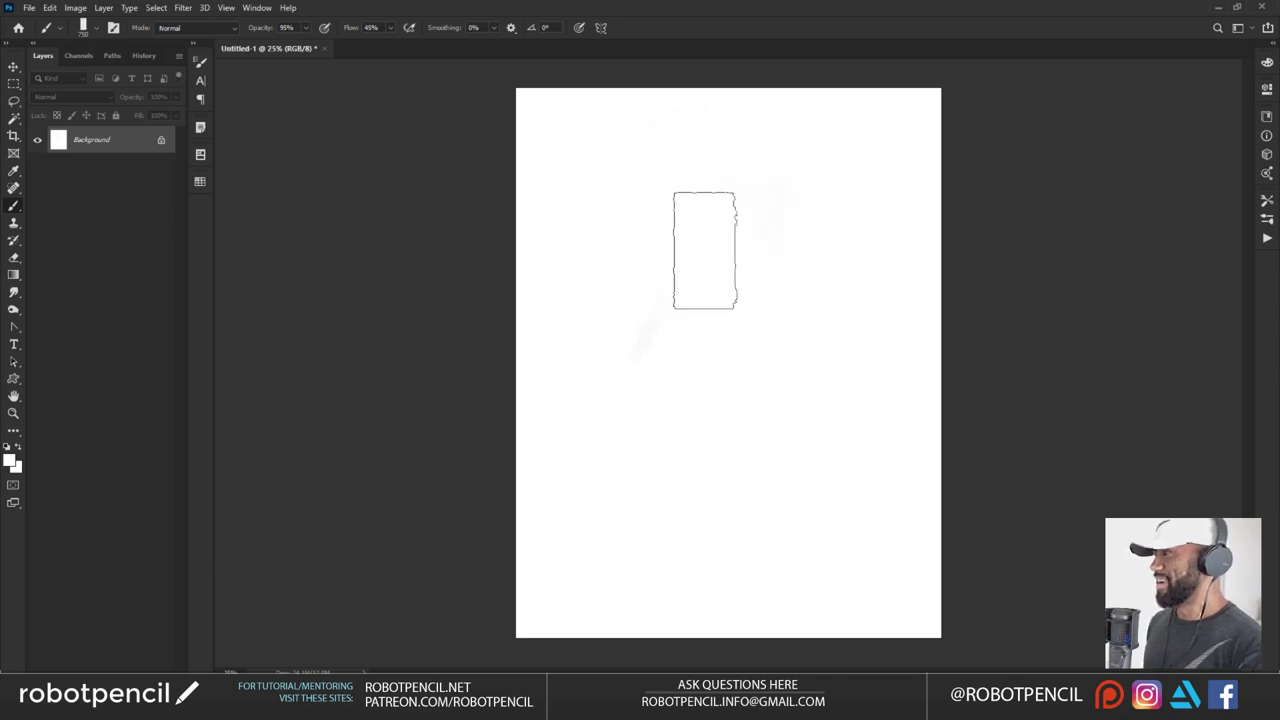
pyautogui.press('x')
pyautogui.moveTo(699, 218)
pyautogui.mouseDown()
pyautogui.moveTo(742, 121)
pyautogui.moveTo(764, 174)
pyautogui.mouseUp()
pyautogui.moveTo(701, 145); pyautogui.dragTo(760, 138)
pyautogui.moveTo(698, 188); pyautogui.dragTo(748, 174)
# Fill in the face and jaw planes with greys sampled from the head
pyautogui.keyDown('alt'); pyautogui.click(735, 194); pyautogui.keyUp('alt')
pyautogui.moveTo(705, 213)
pyautogui.mouseDown()
pyautogui.moveTo(738, 194)
pyautogui.moveTo(745, 115)
pyautogui.moveTo(775, 190)
pyautogui.moveTo(770, 150)
pyautogui.moveTo(775, 230)
pyautogui.moveTo(690, 250)
pyautogui.moveTo(761, 267)
pyautogui.moveTo(690, 232)
pyautogui.moveTo(725, 258)
pyautogui.mouseUp()
pyautogui.keyDown('alt'); pyautogui.click(727, 201); pyautogui.keyUp('alt')
pyautogui.moveTo(700, 305)
pyautogui.mouseDown()
pyautogui.moveTo(743, 291)
pyautogui.moveTo(686, 285)
pyautogui.moveTo(786, 271)
pyautogui.moveTo(758, 256)
pyautogui.moveTo(746, 268)
pyautogui.mouseUp()
# Paint the neck, collar and shoulder masses beneath the head with a progressively larger black brush
pyautogui.press('d')
pyautogui.press(']')
pyautogui.press(']')
pyautogui.moveTo(696, 217); pyautogui.dragTo(742, 262)
pyautogui.press(']')
pyautogui.press(']')
pyautogui.moveTo(706, 250)
pyautogui.mouseDown()
pyautogui.moveTo(754, 257)
pyautogui.moveTo(710, 215)
pyautogui.moveTo(762, 210)
pyautogui.moveTo(725, 118)
pyautogui.moveTo(780, 165)
pyautogui.moveTo(720, 185)
pyautogui.moveTo(786, 234)
pyautogui.moveTo(741, 289)
pyautogui.moveTo(700, 300)
pyautogui.moveTo(690, 230)
pyautogui.moveTo(670, 250)
pyautogui.moveTo(698, 298)
pyautogui.moveTo(610, 320)
pyautogui.moveTo(700, 350)
pyautogui.moveTo(815, 285)
pyautogui.moveTo(840, 320)
pyautogui.moveTo(800, 300)
pyautogui.mouseUp()
# Fill the torso with a sampled grey and paint a black band along the bottom of the chest
pyautogui.keyDown('alt'); pyautogui.click(752, 257); pyautogui.keyUp('alt')
pyautogui.moveTo(687, 290)
pyautogui.mouseDown()
pyautogui.moveTo(600, 295)
pyautogui.moveTo(640, 383)
pyautogui.moveTo(725, 340)
pyautogui.moveTo(712, 345)
pyautogui.moveTo(830, 372)
pyautogui.moveTo(665, 380)
pyautogui.moveTo(803, 367)
pyautogui.moveTo(650, 410)
pyautogui.moveTo(655, 395)
pyautogui.moveTo(666, 449)
pyautogui.moveTo(807, 464)
pyautogui.moveTo(672, 432)
pyautogui.mouseUp()
pyautogui.press('d')
pyautogui.moveTo(672, 432)
pyautogui.mouseDown()
pyautogui.moveTo(800, 424)
pyautogui.moveTo(725, 433)
pyautogui.mouseUp()
pyautogui.moveTo(720, 285)
pyautogui.mouseDown()
pyautogui.moveTo(725, 320)
pyautogui.moveTo(765, 295)
pyautogui.moveTo(712, 272)
pyautogui.mouseUp()
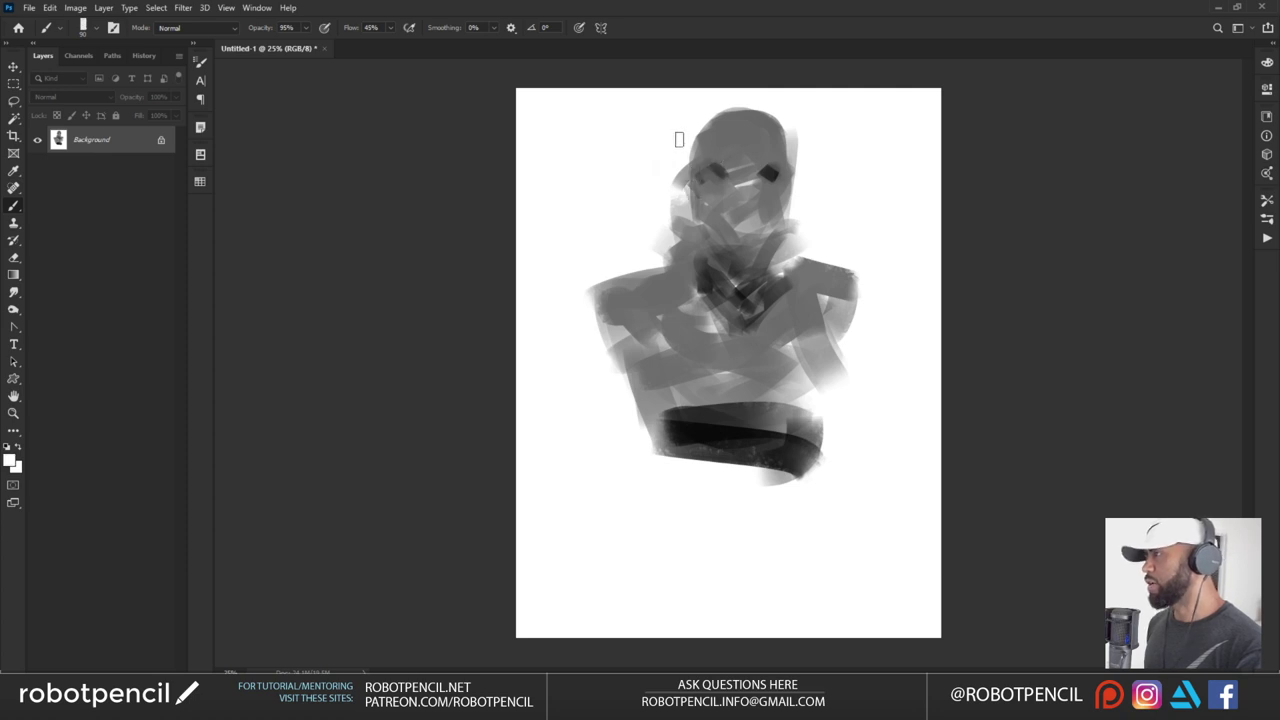
# Clean up the head's outline in white and rework the face and jaw contour with grey and black strokes
pyautogui.moveTo(679, 139)
pyautogui.mouseDown()
pyautogui.moveTo(678, 209)
pyautogui.moveTo(691, 138)
pyautogui.moveTo(683, 221)
pyautogui.mouseUp()
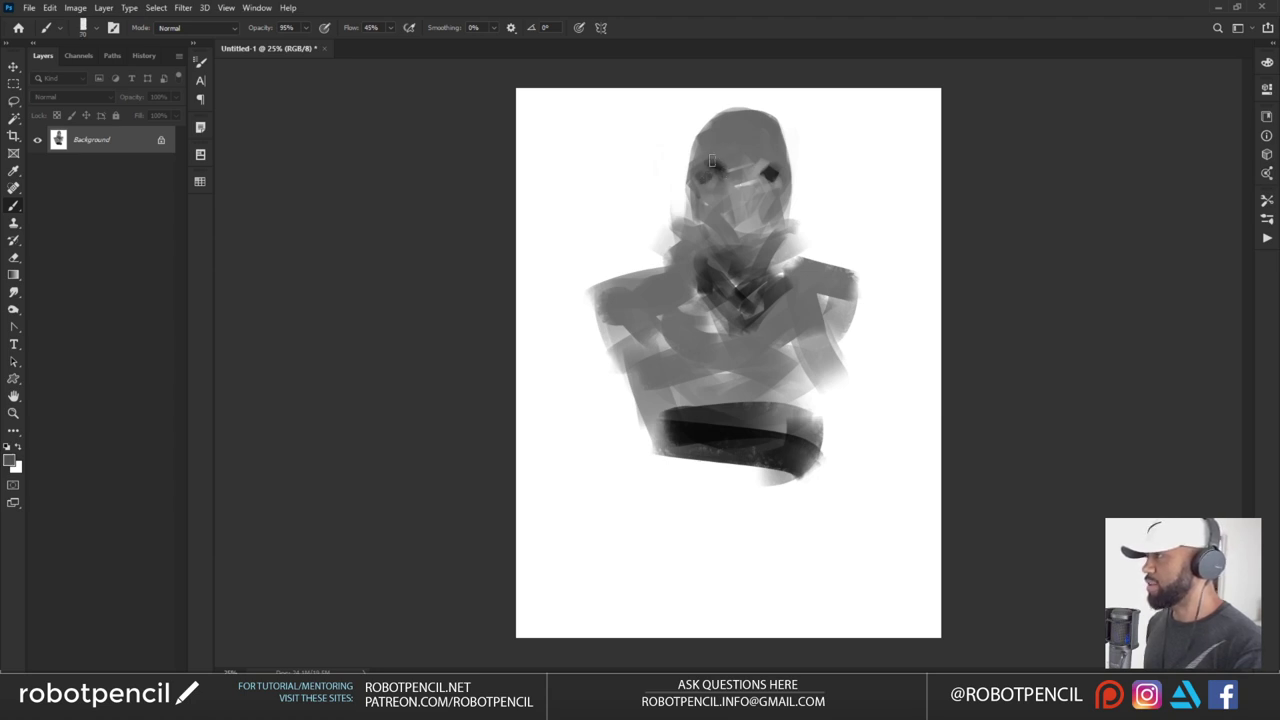
pyautogui.moveTo(705, 133); pyautogui.dragTo(753, 165)
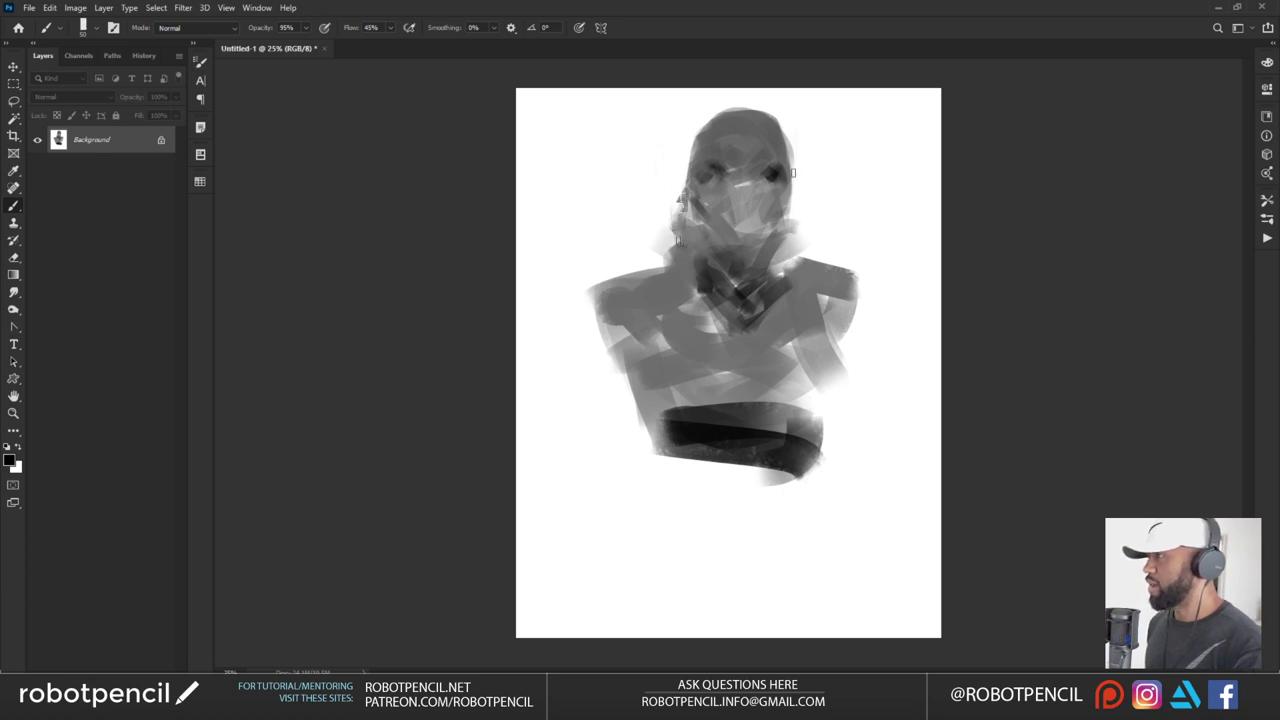
pyautogui.moveTo(794, 183); pyautogui.dragTo(783, 263)
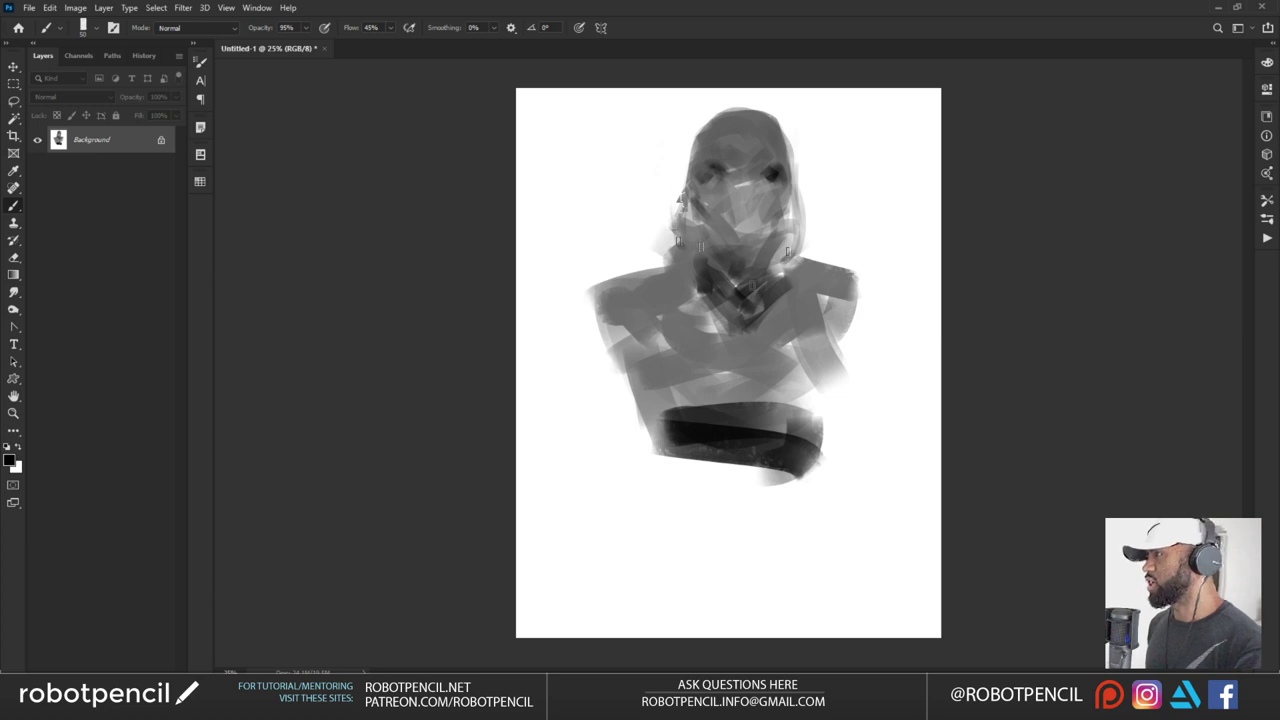
# Darken both sides of the neck and the V-shaped collar with black strokes
pyautogui.moveTo(692, 261); pyautogui.dragTo(698, 308)
pyautogui.press(']')
pyautogui.moveTo(790, 268); pyautogui.dragTo(748, 325)
pyautogui.moveTo(687, 304); pyautogui.dragTo(733, 330)
# Paint a dark peak above the chest band and shade the sides of the torso with a larger brush
pyautogui.moveTo(739, 383); pyautogui.dragTo(692, 413)
pyautogui.moveTo(706, 402)
pyautogui.mouseDown()
pyautogui.moveTo(755, 381)
pyautogui.moveTo(772, 412)
pyautogui.moveTo(738, 388)
pyautogui.mouseUp()
pyautogui.press(']')
pyautogui.press(']')
pyautogui.moveTo(618, 302)
pyautogui.mouseDown()
pyautogui.moveTo(640, 370)
pyautogui.moveTo(676, 406)
pyautogui.moveTo(814, 402)
pyautogui.mouseUp()
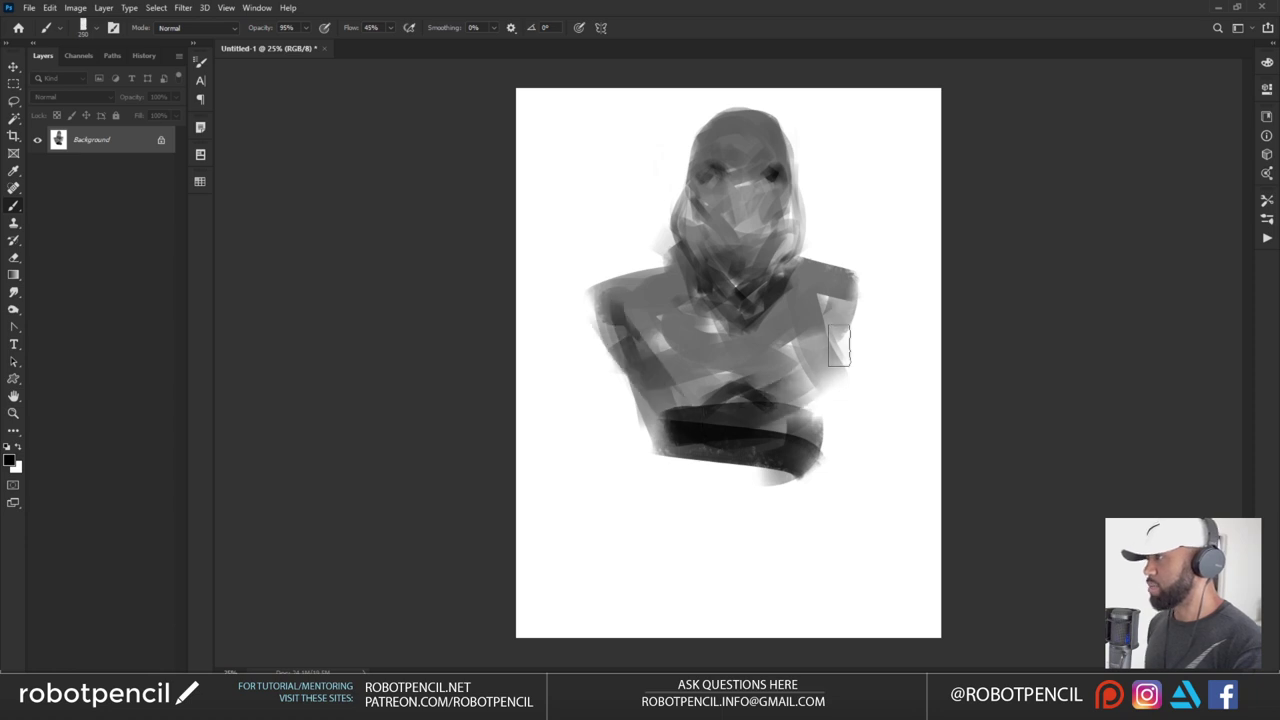
# Block in dark rounded shoulders and upper arms reaching to both canvas edges
pyautogui.moveTo(862, 318); pyautogui.dragTo(798, 402)
pyautogui.press('[')
pyautogui.moveTo(607, 314)
pyautogui.mouseDown()
pyautogui.moveTo(595, 285)
pyautogui.moveTo(554, 303)
pyautogui.moveTo(580, 360)
pyautogui.moveTo(542, 316)
pyautogui.moveTo(590, 300)
pyautogui.moveTo(530, 335)
pyautogui.moveTo(560, 405)
pyautogui.moveTo(525, 465)
pyautogui.mouseUp()
pyautogui.moveTo(868, 318)
pyautogui.mouseDown()
pyautogui.moveTo(856, 386)
pyautogui.moveTo(854, 357)
pyautogui.moveTo(844, 369)
pyautogui.moveTo(838, 353)
pyautogui.moveTo(870, 275)
pyautogui.moveTo(921, 318)
pyautogui.moveTo(892, 311)
pyautogui.moveTo(852, 356)
pyautogui.moveTo(875, 397)
pyautogui.moveTo(920, 440)
pyautogui.mouseUp()
pyautogui.moveTo(537, 458)
pyautogui.mouseDown()
pyautogui.moveTo(588, 400)
pyautogui.moveTo(529, 448)
pyautogui.moveTo(591, 395)
pyautogui.moveTo(657, 382)
pyautogui.moveTo(633, 375)
pyautogui.moveTo(624, 406)
pyautogui.moveTo(723, 427)
pyautogui.moveTo(828, 397)
pyautogui.moveTo(733, 474)
pyautogui.mouseUp()
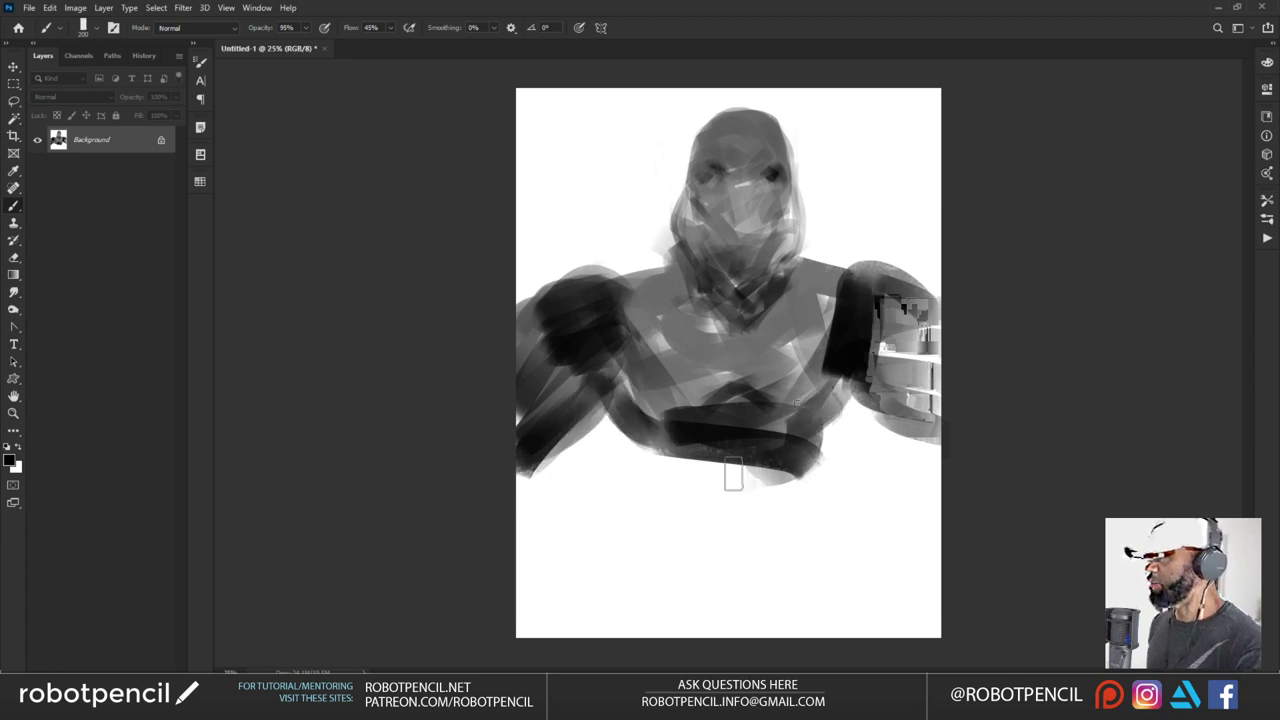
# Flip the canvas horizontally and widen the black band beneath the chest
pyautogui.hotkey('ctrl', 'f')
pyautogui.moveTo(620, 400)
pyautogui.mouseDown()
pyautogui.moveTo(640, 455)
pyautogui.moveTo(737, 477)
pyautogui.moveTo(805, 455)
pyautogui.moveTo(596, 470)
pyautogui.mouseUp()
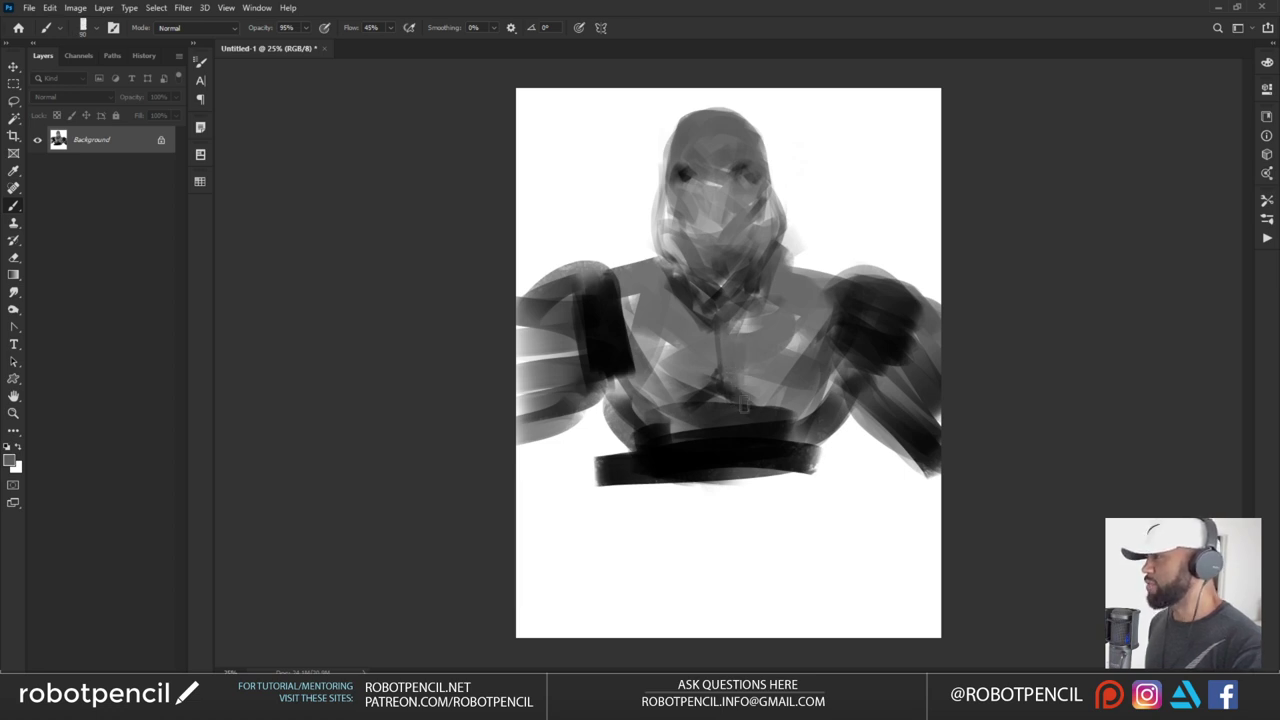
# Raise the trapezius slopes beside the neck with sampled grey and block in the waist below the black band
pyautogui.keyDown('alt'); pyautogui.click(642, 254); pyautogui.keyUp('alt')
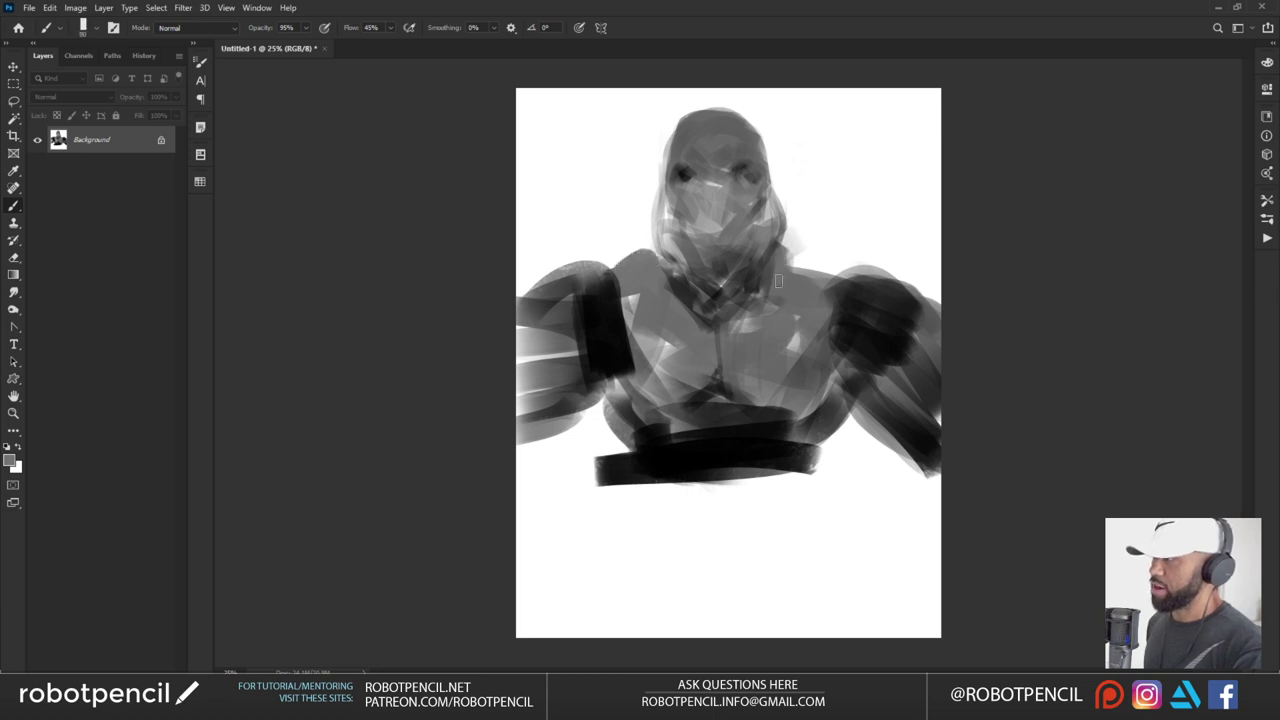
pyautogui.moveTo(778, 281)
pyautogui.mouseDown()
pyautogui.moveTo(815, 283)
pyautogui.moveTo(813, 262)
pyautogui.moveTo(817, 288)
pyautogui.moveTo(803, 259)
pyautogui.mouseUp()
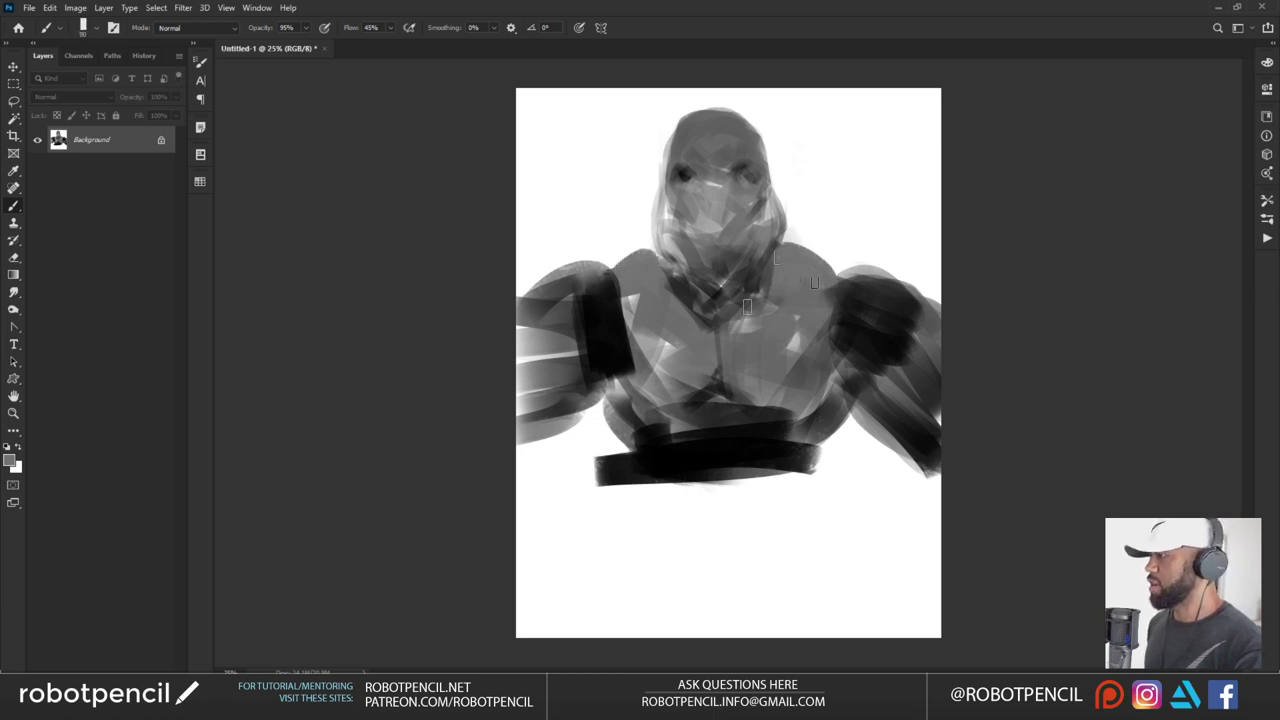
pyautogui.moveTo(627, 283)
pyautogui.mouseDown()
pyautogui.moveTo(620, 342)
pyautogui.moveTo(617, 291)
pyautogui.moveTo(642, 404)
pyautogui.moveTo(635, 297)
pyautogui.moveTo(638, 380)
pyautogui.moveTo(584, 386)
pyautogui.moveTo(620, 354)
pyautogui.moveTo(608, 389)
pyautogui.moveTo(584, 405)
pyautogui.moveTo(602, 407)
pyautogui.moveTo(578, 389)
pyautogui.moveTo(638, 442)
pyautogui.moveTo(622, 424)
pyautogui.moveTo(609, 445)
pyautogui.moveTo(628, 484)
pyautogui.moveTo(613, 490)
pyautogui.moveTo(641, 527)
pyautogui.moveTo(619, 464)
pyautogui.moveTo(589, 539)
pyautogui.moveTo(718, 481)
pyautogui.moveTo(638, 494)
pyautogui.moveTo(735, 472)
pyautogui.moveTo(805, 514)
pyautogui.moveTo(800, 478)
pyautogui.moveTo(828, 496)
pyautogui.moveTo(829, 448)
pyautogui.moveTo(829, 556)
pyautogui.mouseUp()
pyautogui.moveTo(825, 503); pyautogui.dragTo(661, 500)
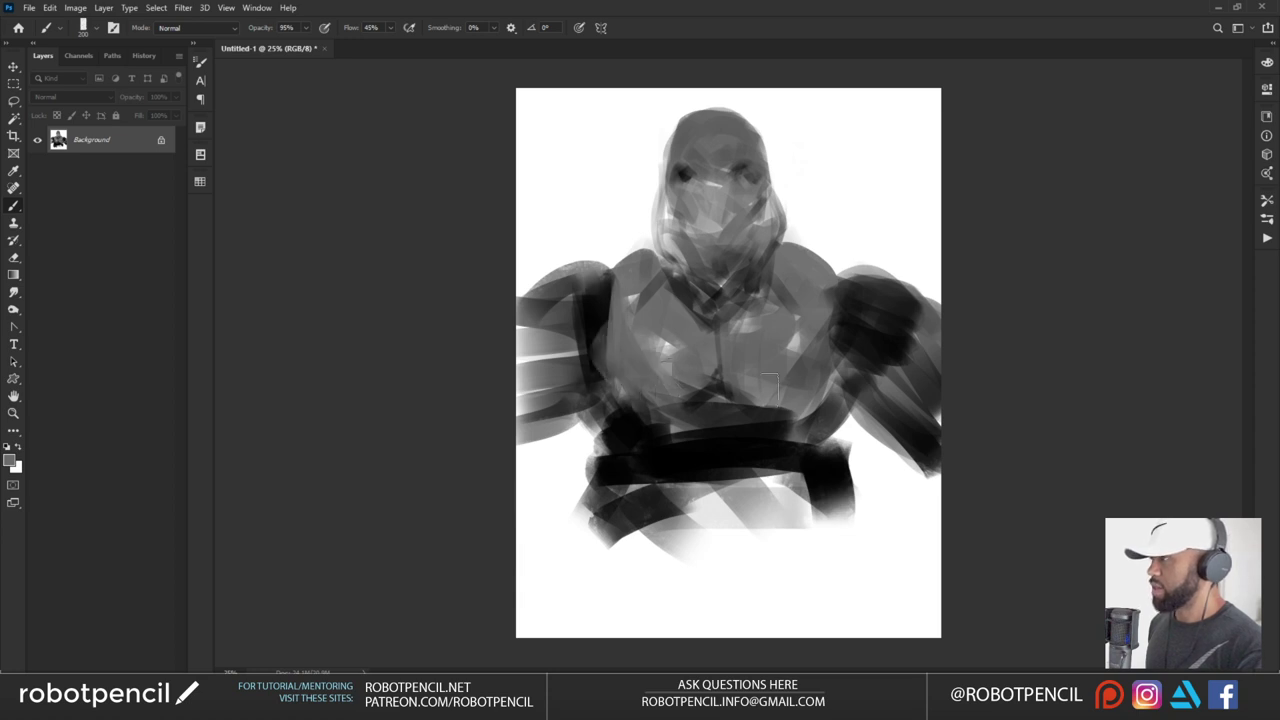
# Paint mid-grey over the right side of the chest and across the dark caps of both shoulders
pyautogui.moveTo(786, 362); pyautogui.dragTo(830, 350)
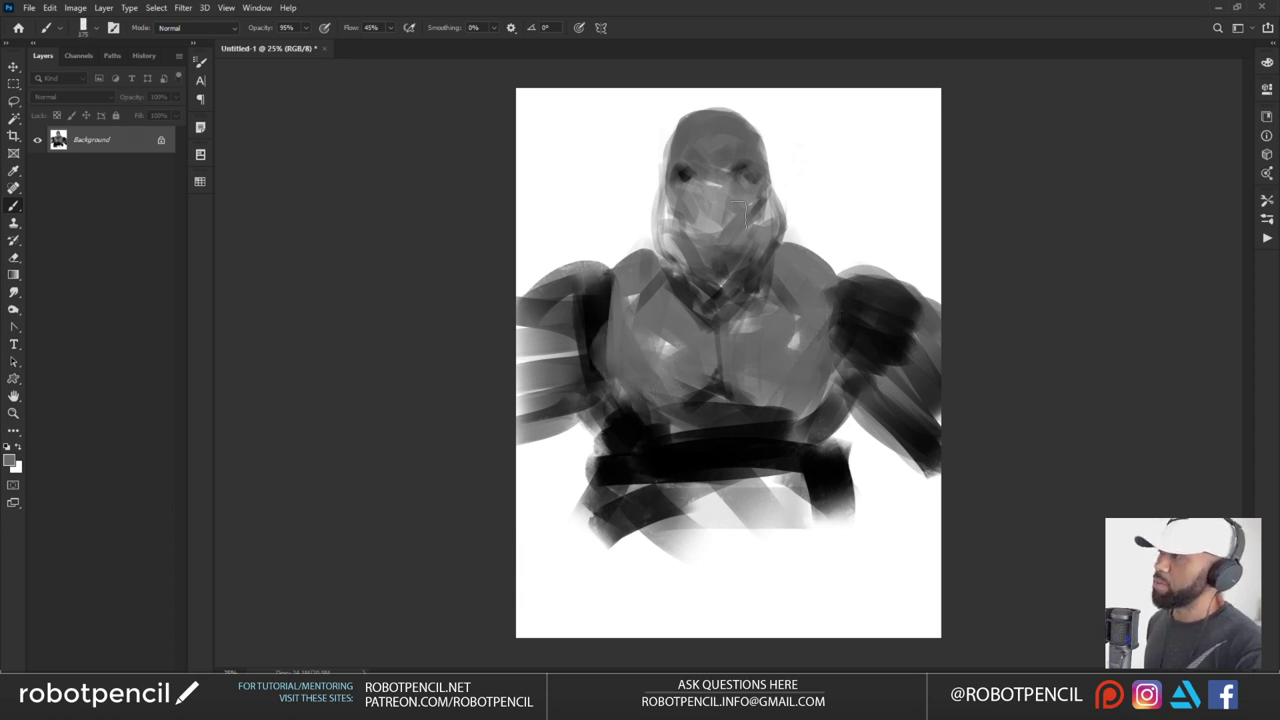
pyautogui.moveTo(600, 294)
pyautogui.mouseDown()
pyautogui.moveTo(478, 314)
pyautogui.moveTo(594, 334)
pyautogui.mouseUp()
pyautogui.moveTo(839, 297)
pyautogui.mouseDown()
pyautogui.moveTo(916, 274)
pyautogui.moveTo(891, 272)
pyautogui.moveTo(877, 297)
pyautogui.moveTo(902, 311)
pyautogui.moveTo(869, 344)
pyautogui.moveTo(838, 326)
pyautogui.moveTo(903, 287)
pyautogui.moveTo(842, 277)
pyautogui.moveTo(903, 298)
pyautogui.mouseUp()
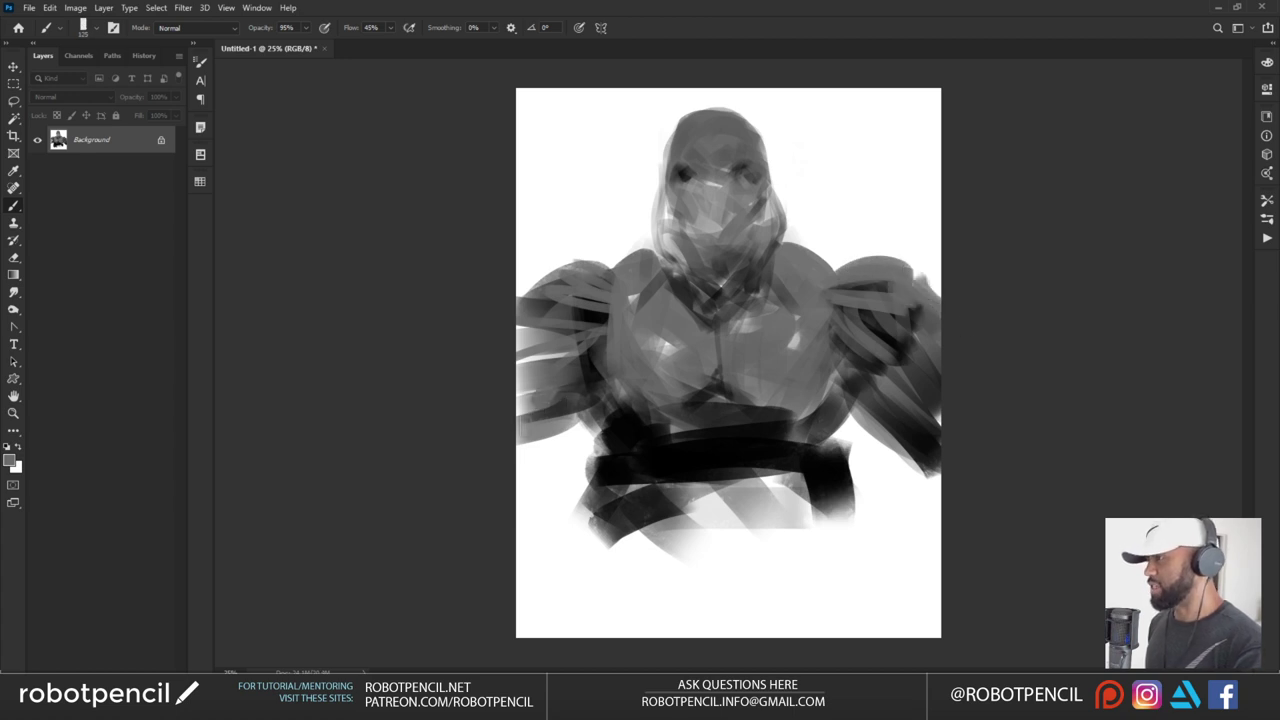
# Cover the arm on the image's left with broad grey strokes down to the canvas edge, using a larger brush
pyautogui.press(']')
pyautogui.press(']')
pyautogui.press(']')
pyautogui.moveTo(578, 394); pyautogui.dragTo(518, 474)
pyautogui.moveTo(580, 424); pyautogui.dragTo(518, 488)
pyautogui.moveTo(580, 362); pyautogui.dragTo(522, 404)
pyautogui.moveTo(578, 290)
pyautogui.mouseDown()
pyautogui.moveTo(522, 338)
pyautogui.moveTo(522, 408)
pyautogui.mouseUp()
# Darken both upper arms with sampled black and thicken the black band beneath the chest
pyautogui.keyDown('alt'); pyautogui.click(586, 383); pyautogui.keyUp('alt')
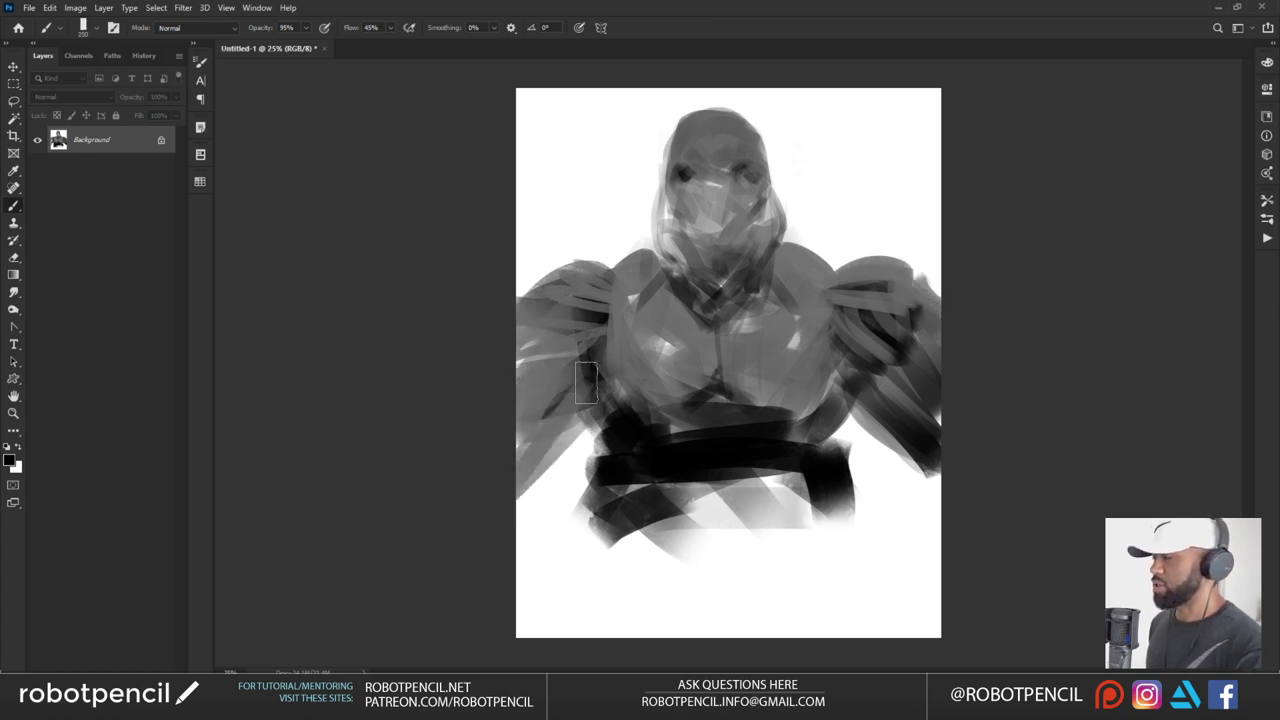
pyautogui.moveTo(586, 382)
pyautogui.mouseDown()
pyautogui.moveTo(575, 420)
pyautogui.moveTo(530, 460)
pyautogui.mouseUp()
pyautogui.moveTo(856, 397); pyautogui.dragTo(915, 340)
pyautogui.moveTo(734, 429)
pyautogui.mouseDown()
pyautogui.moveTo(694, 429)
pyautogui.moveTo(790, 428)
pyautogui.moveTo(834, 445)
pyautogui.mouseUp()
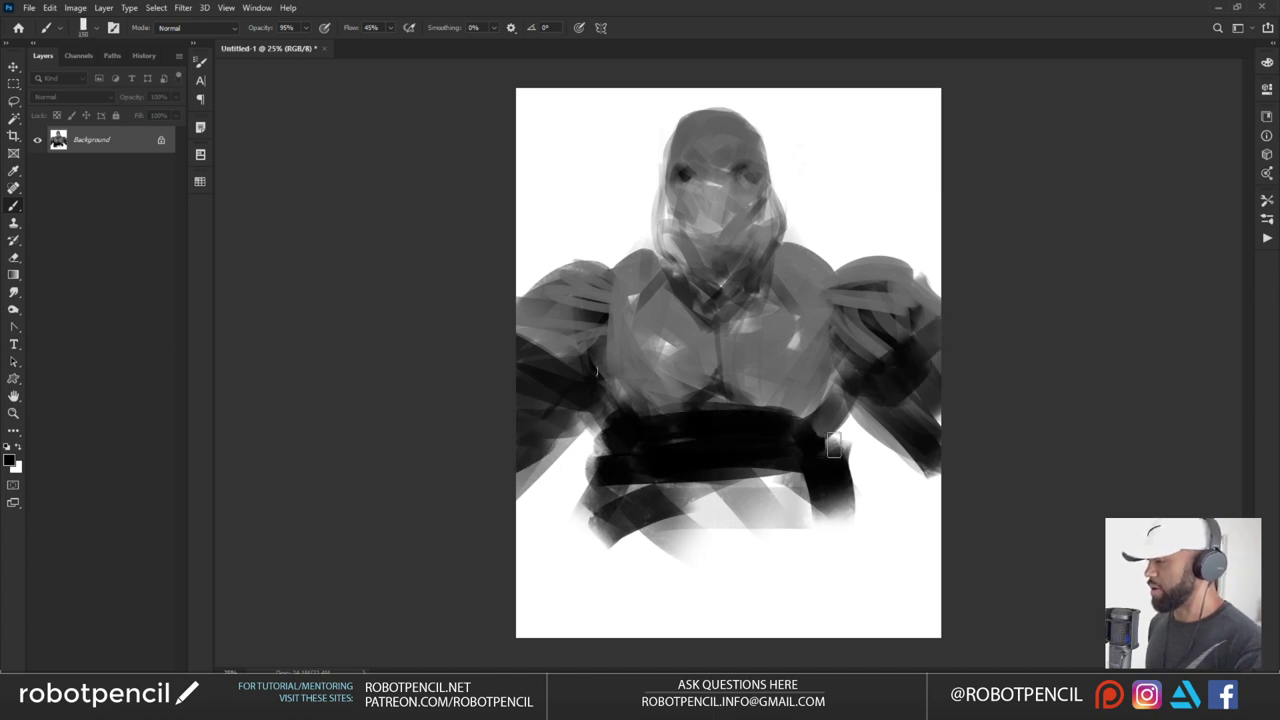
# Paint a black strap from the neck down the image-left side of the chest to the band, replacing the first stroke
pyautogui.moveTo(675, 282); pyautogui.dragTo(594, 338)
pyautogui.hotkey('ctrl', 'z')
pyautogui.moveTo(668, 281)
pyautogui.mouseDown()
pyautogui.moveTo(590, 370)
pyautogui.moveTo(607, 380)
pyautogui.moveTo(607, 416)
pyautogui.mouseUp()
# Try to paint a matching black strap down the image-right side of the chest
pyautogui.moveTo(771, 290); pyautogui.dragTo(832, 412)
pyautogui.moveTo(772, 282)
pyautogui.mouseDown()
pyautogui.moveTo(848, 412)
pyautogui.moveTo(832, 398)
pyautogui.moveTo(820, 414)
pyautogui.mouseUp()
pyautogui.moveTo(776, 268)
pyautogui.mouseDown()
pyautogui.moveTo(854, 374)
pyautogui.moveTo(844, 416)
pyautogui.moveTo(840, 400)
pyautogui.mouseUp()
pyautogui.hotkey('ctrl', 'z')
pyautogui.hotkey('ctrl', 'z')
pyautogui.hotkey('ctrl', 'z')
pyautogui.hotkey('ctrl', 'z')
pyautogui.hotkey('ctrl', 'z')
# Paint a black strap from the neck down the image-right side of the chest to the band
pyautogui.moveTo(768, 272)
pyautogui.mouseDown()
pyautogui.moveTo(836, 380)
pyautogui.moveTo(845, 348)
pyautogui.mouseUp()
pyautogui.moveTo(800, 297); pyautogui.dragTo(836, 322)
pyautogui.moveTo(836, 276); pyautogui.dragTo(835, 325)
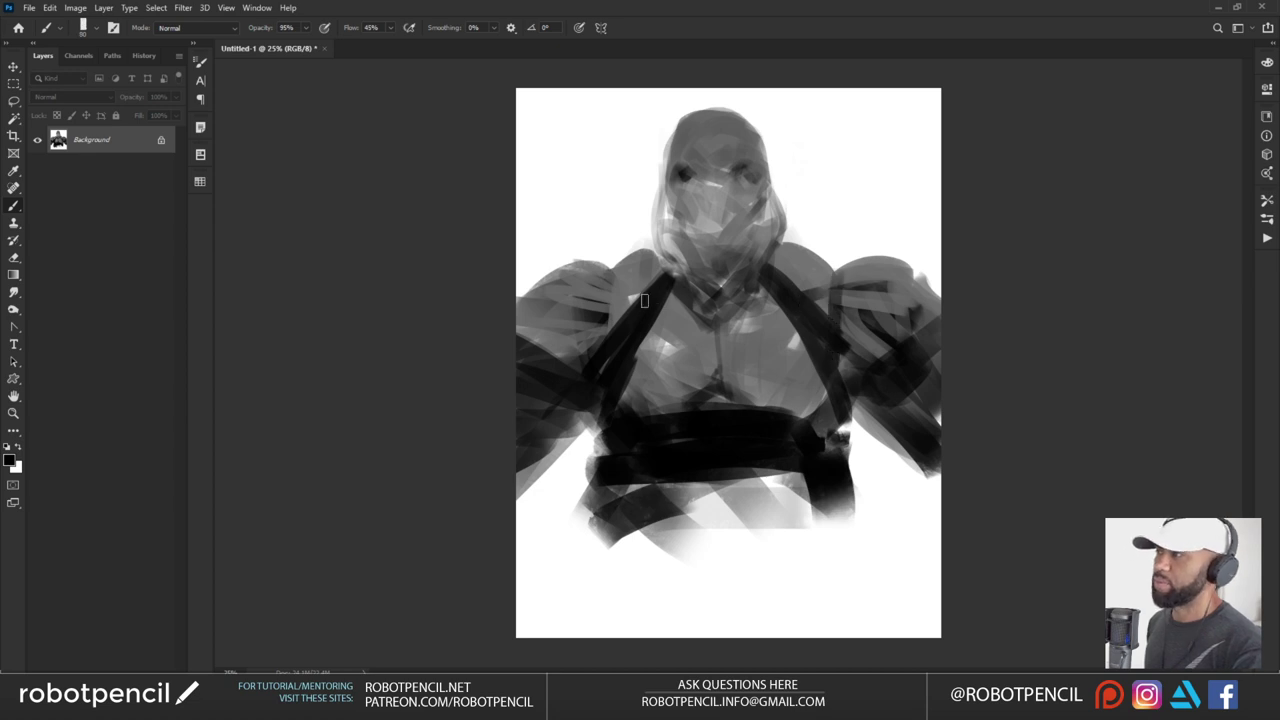
# Add short radiating black strokes over both shoulders to suggest layered shoulder pads
pyautogui.moveTo(610, 267); pyautogui.dragTo(612, 328)
pyautogui.moveTo(546, 272); pyautogui.dragTo(606, 334)
pyautogui.moveTo(528, 296); pyautogui.dragTo(568, 324)
pyautogui.moveTo(829, 266)
pyautogui.mouseDown()
pyautogui.moveTo(809, 306)
pyautogui.moveTo(846, 330)
pyautogui.moveTo(880, 330)
pyautogui.mouseUp()
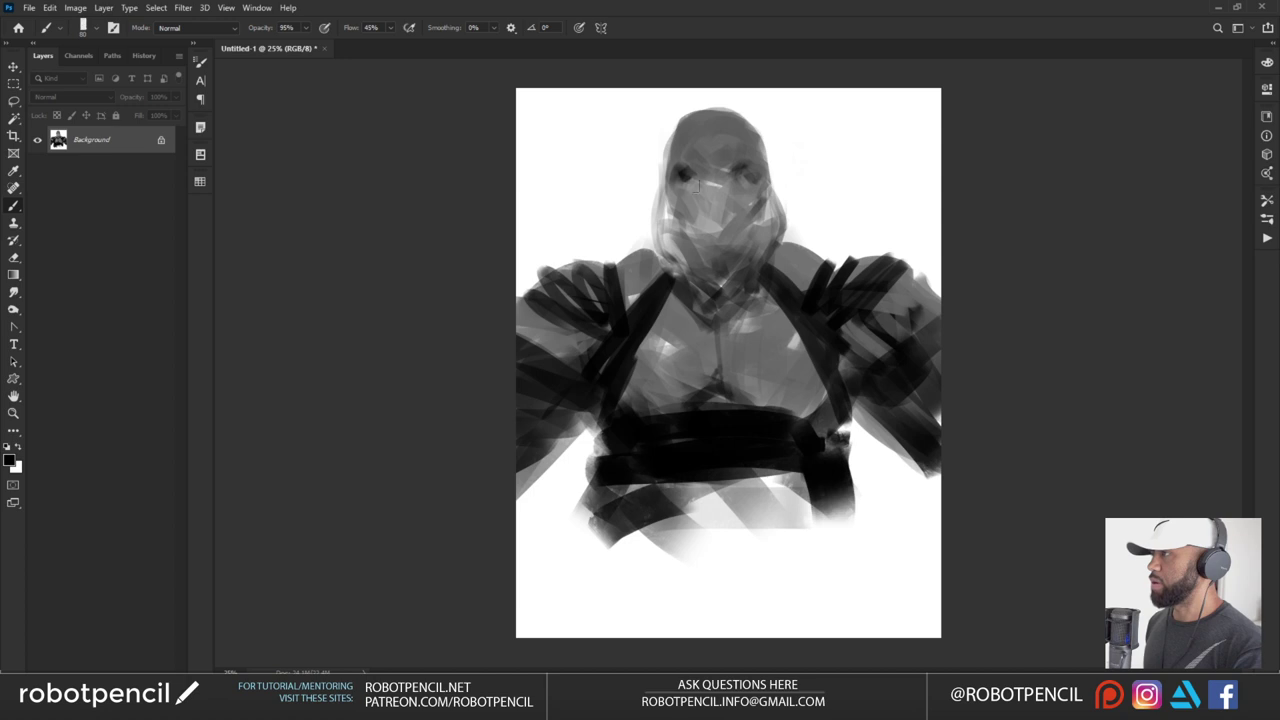
# Fill the waist below the black band with sampled black and start a dark vertical stroke toward the canvas bottom
pyautogui.keyDown('alt'); pyautogui.click(681, 463); pyautogui.keyUp('alt')
pyautogui.moveTo(617, 489); pyautogui.dragTo(673, 488)
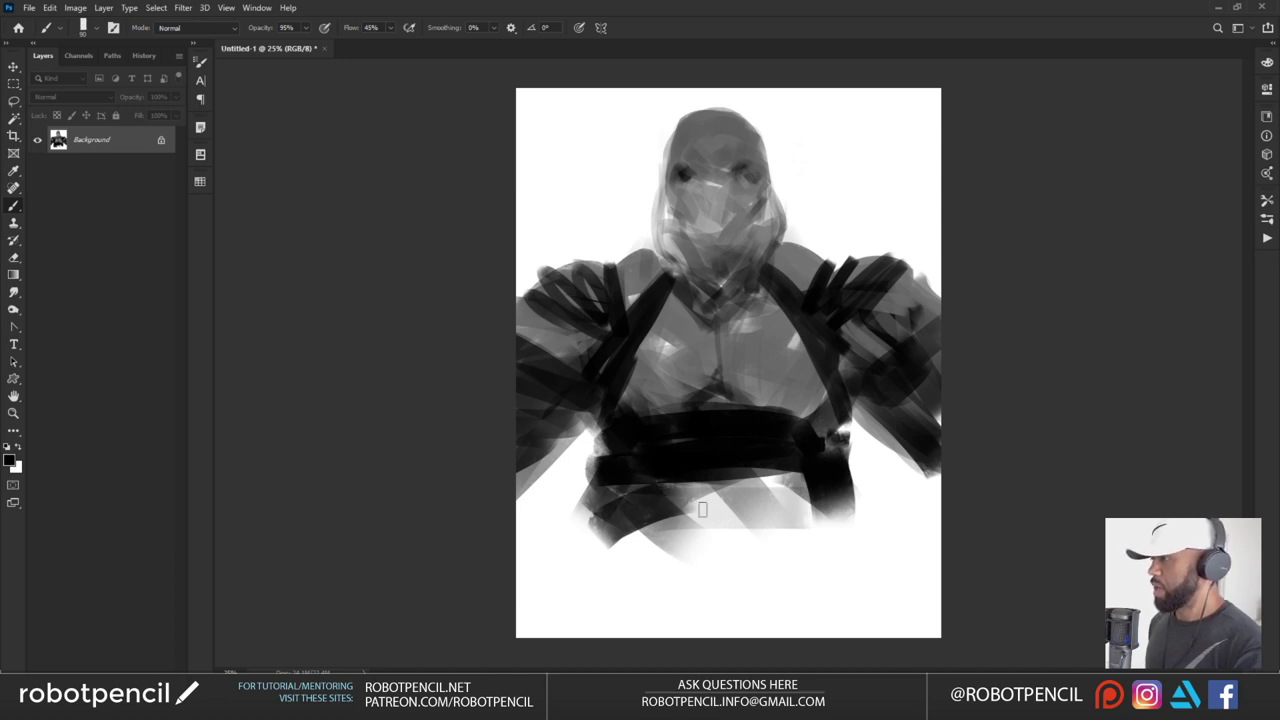
pyautogui.press(']')
pyautogui.press(']')
pyautogui.press(']')
pyautogui.press(']')
pyautogui.press(']')
pyautogui.press(']')
pyautogui.moveTo(645, 569)
pyautogui.mouseDown()
pyautogui.moveTo(655, 503)
pyautogui.moveTo(662, 620)
pyautogui.mouseUp()
# Block in the lower body with a much larger brush, using dark vertical strokes and lighter grey panels at the sides
pyautogui.press(']')
pyautogui.press(']')
pyautogui.press(']')
pyautogui.press(']')
pyautogui.press(']')
pyautogui.press(']')
pyautogui.press(']')
pyautogui.press(']')
pyautogui.press(']')
pyautogui.press(']')
pyautogui.moveTo(716, 560); pyautogui.dragTo(718, 600)
pyautogui.moveTo(795, 560); pyautogui.dragTo(797, 600)
pyautogui.moveTo(750, 473); pyautogui.dragTo(768, 482)
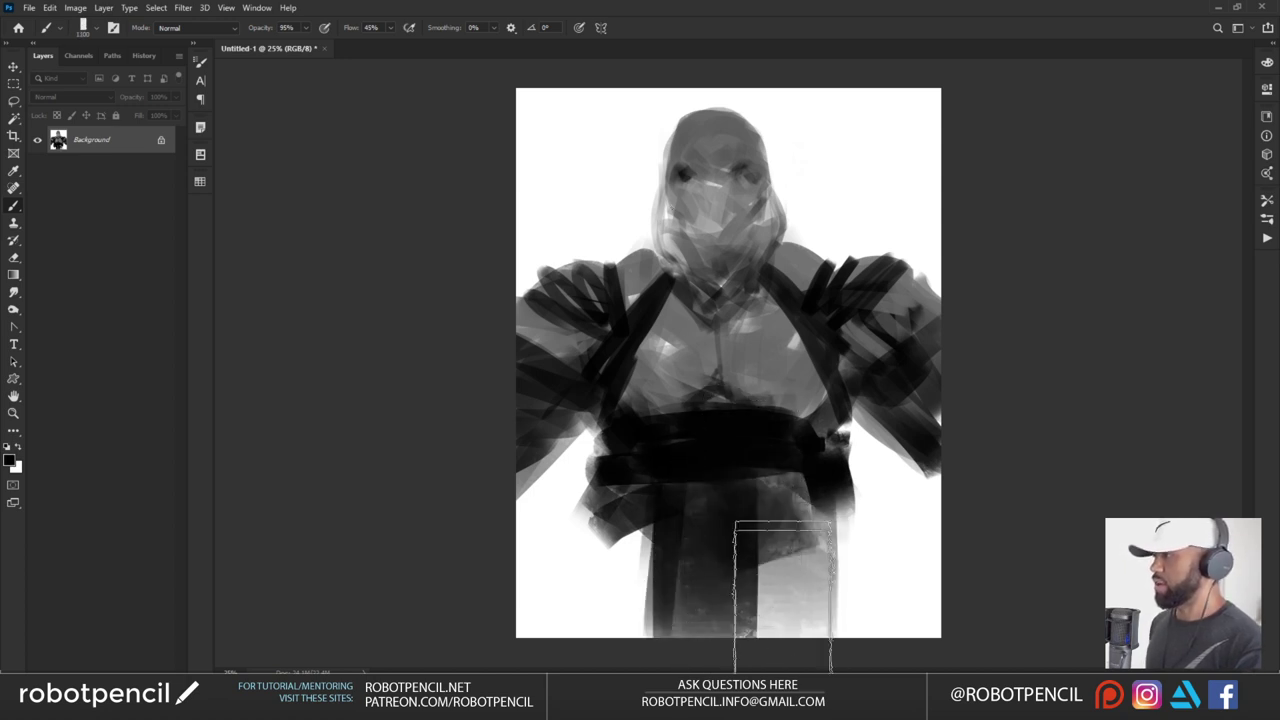
pyautogui.moveTo(782, 597); pyautogui.dragTo(806, 578)
pyautogui.moveTo(630, 540); pyautogui.dragTo(606, 525)
# Try to paint a black forearm sweeping down from the image-left arm toward the canvas bottom
pyautogui.press('[')
pyautogui.press('[')
pyautogui.press('[')
pyautogui.press('[')
pyautogui.press('[')
pyautogui.press('[')
pyautogui.press('[')
pyautogui.press('[')
pyautogui.press('[')
pyautogui.press('[')
pyautogui.moveTo(516, 472); pyautogui.dragTo(536, 553)
pyautogui.press(']')
pyautogui.press(']')
pyautogui.press(']')
pyautogui.press(']')
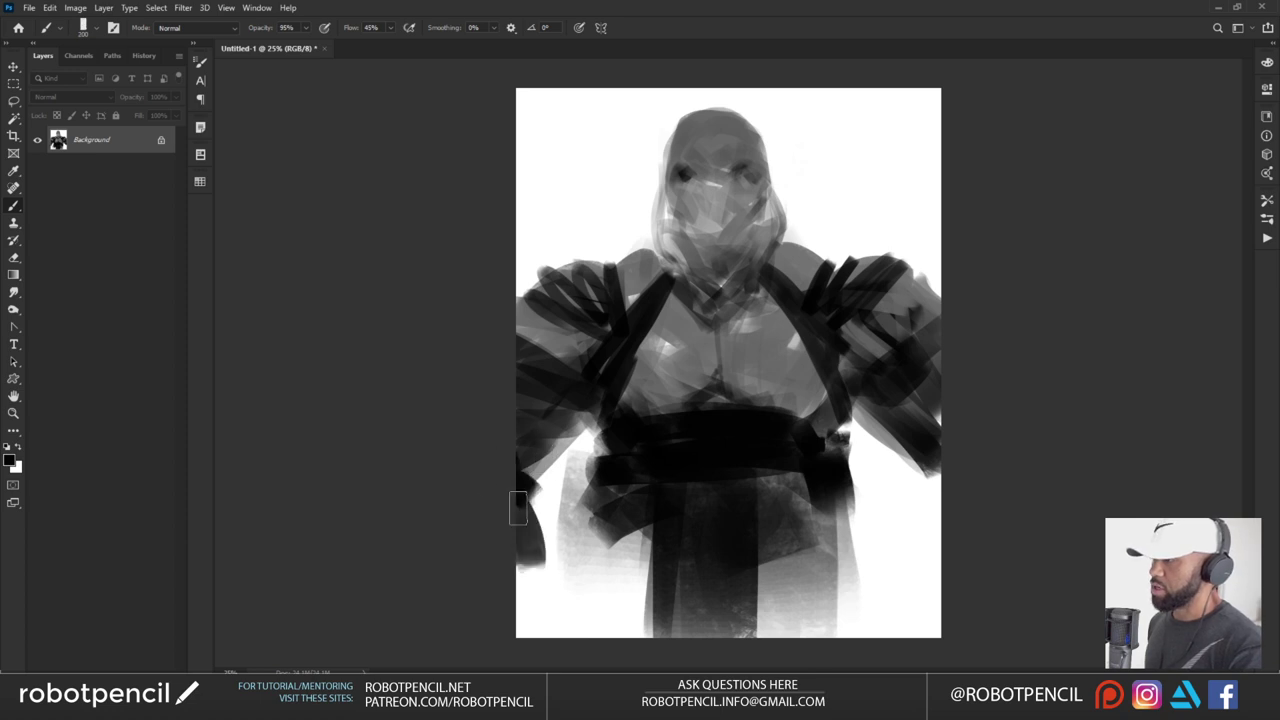
pyautogui.moveTo(518, 508); pyautogui.dragTo(588, 620)
pyautogui.moveTo(527, 453); pyautogui.dragTo(613, 653)
pyautogui.moveTo(526, 535)
pyautogui.mouseDown()
pyautogui.moveTo(563, 620)
pyautogui.moveTo(588, 622)
pyautogui.mouseUp()
pyautogui.hotkey('ctrl', 'z')
pyautogui.hotkey('ctrl', 'z')
pyautogui.hotkey('ctrl', 'z')
pyautogui.hotkey('ctrl', 'z')
pyautogui.hotkey('ctrl', 'z')
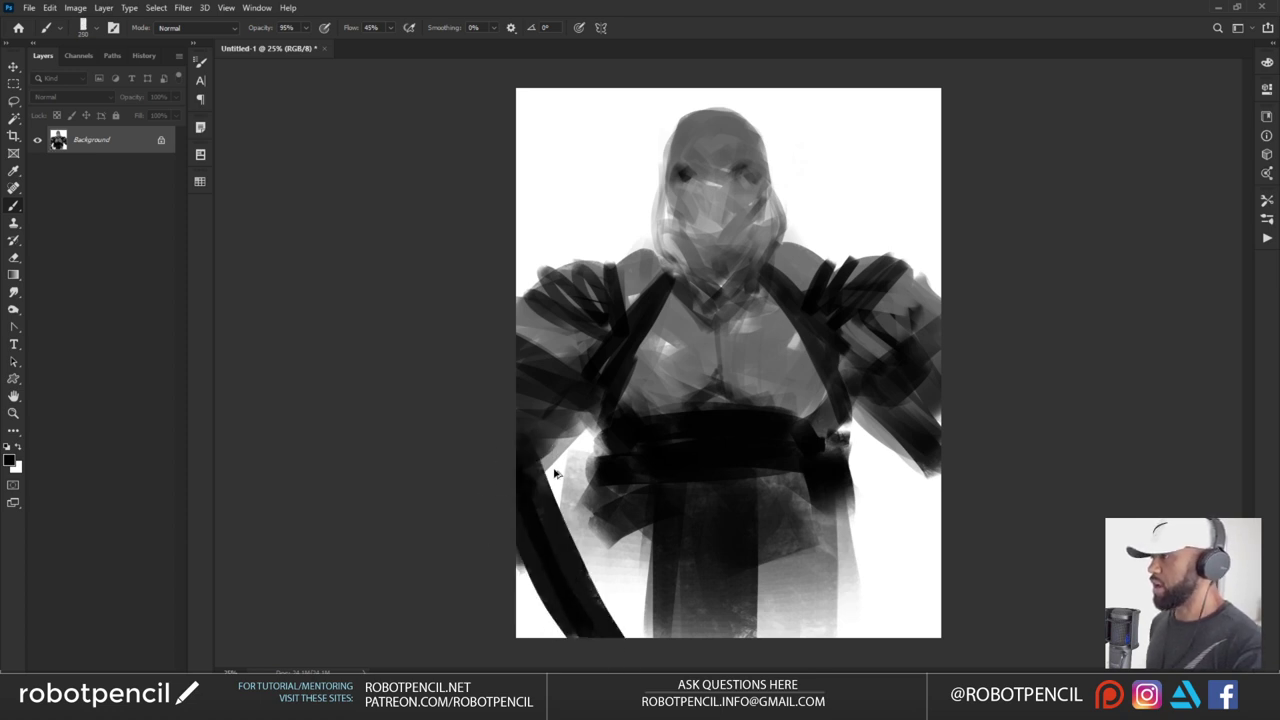
# Try to paint a thick black forearm reaching from the left canvas edge across the waist
pyautogui.moveTo(504, 468); pyautogui.dragTo(704, 514)
pyautogui.moveTo(520, 488); pyautogui.dragTo(642, 513)
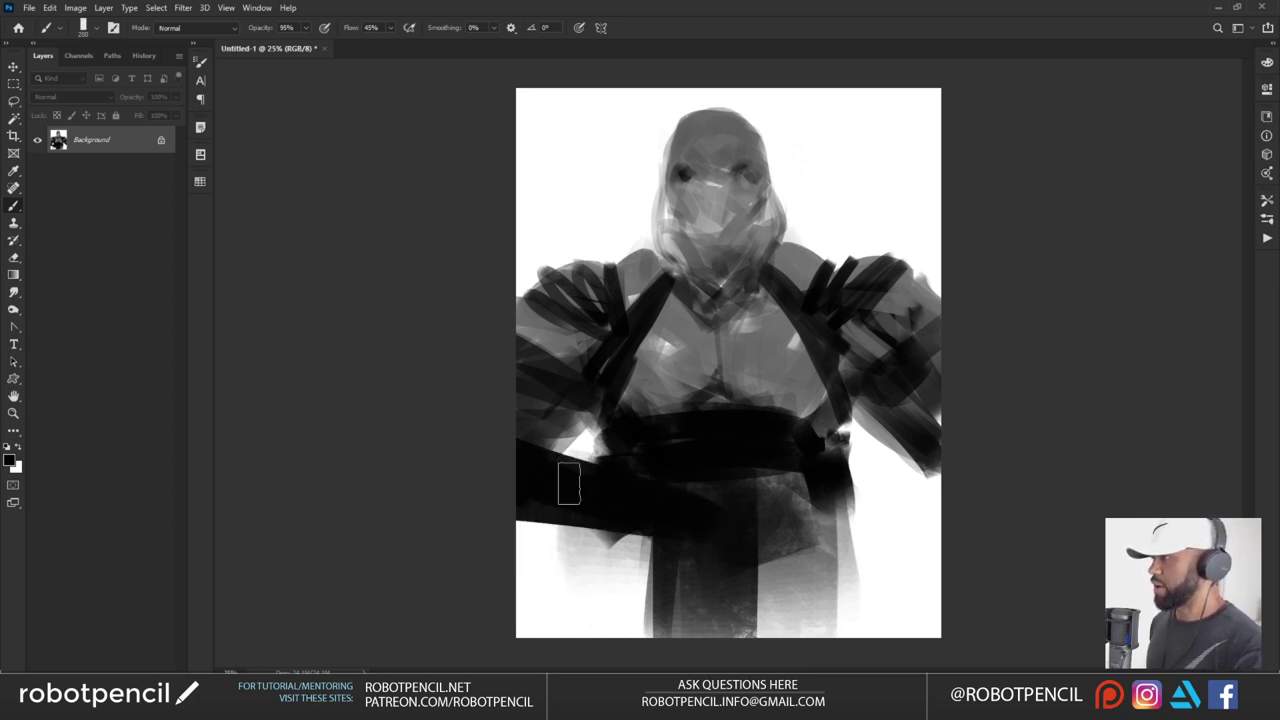
pyautogui.hotkey('ctrl', 'z')
pyautogui.hotkey('ctrl', 'z')
pyautogui.hotkey('ctrl', 'z')
# Block in dark lower arms on both sides of the waist and a vertical stroke below the image-left arm
pyautogui.press('[')
pyautogui.moveTo(554, 392); pyautogui.dragTo(551, 474)
pyautogui.moveTo(530, 425)
pyautogui.mouseDown()
pyautogui.moveTo(546, 466)
pyautogui.moveTo(535, 530)
pyautogui.mouseUp()
pyautogui.moveTo(885, 470)
pyautogui.mouseDown()
pyautogui.moveTo(870, 382)
pyautogui.moveTo(951, 437)
pyautogui.moveTo(935, 390)
pyautogui.mouseUp()
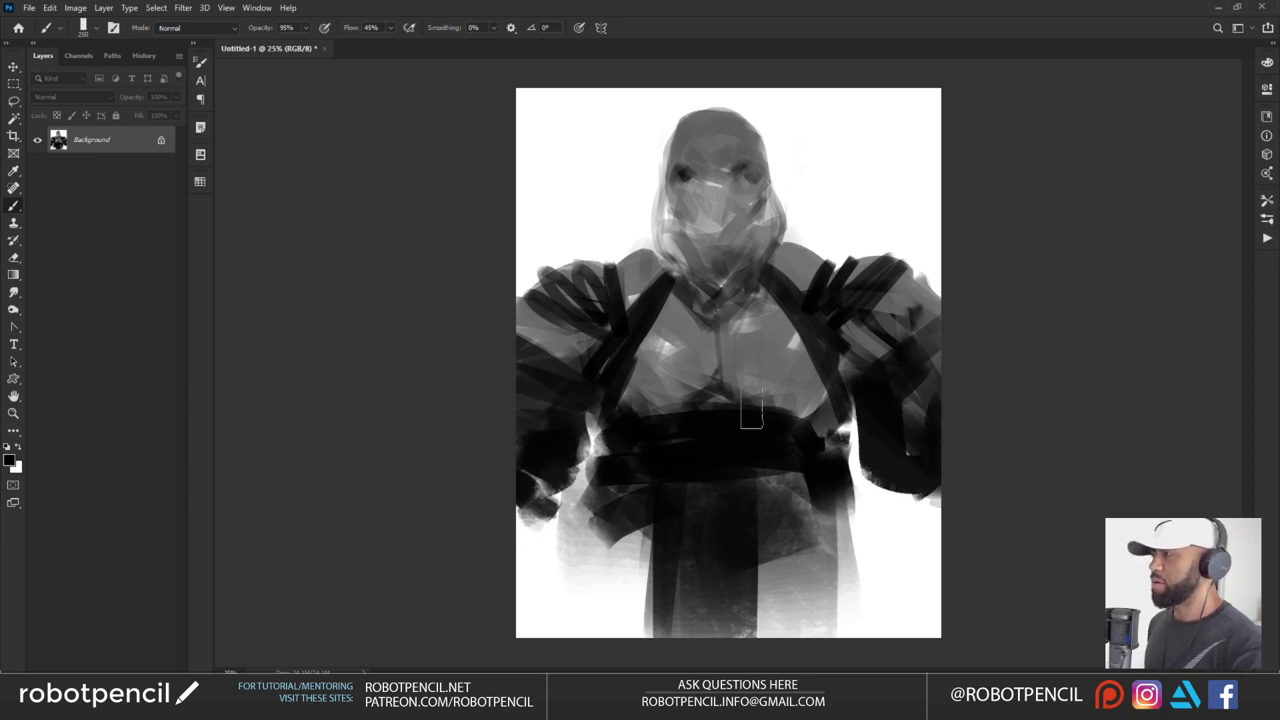
pyautogui.moveTo(548, 426)
pyautogui.mouseDown()
pyautogui.moveTo(537, 634)
pyautogui.moveTo(573, 514)
pyautogui.mouseUp()
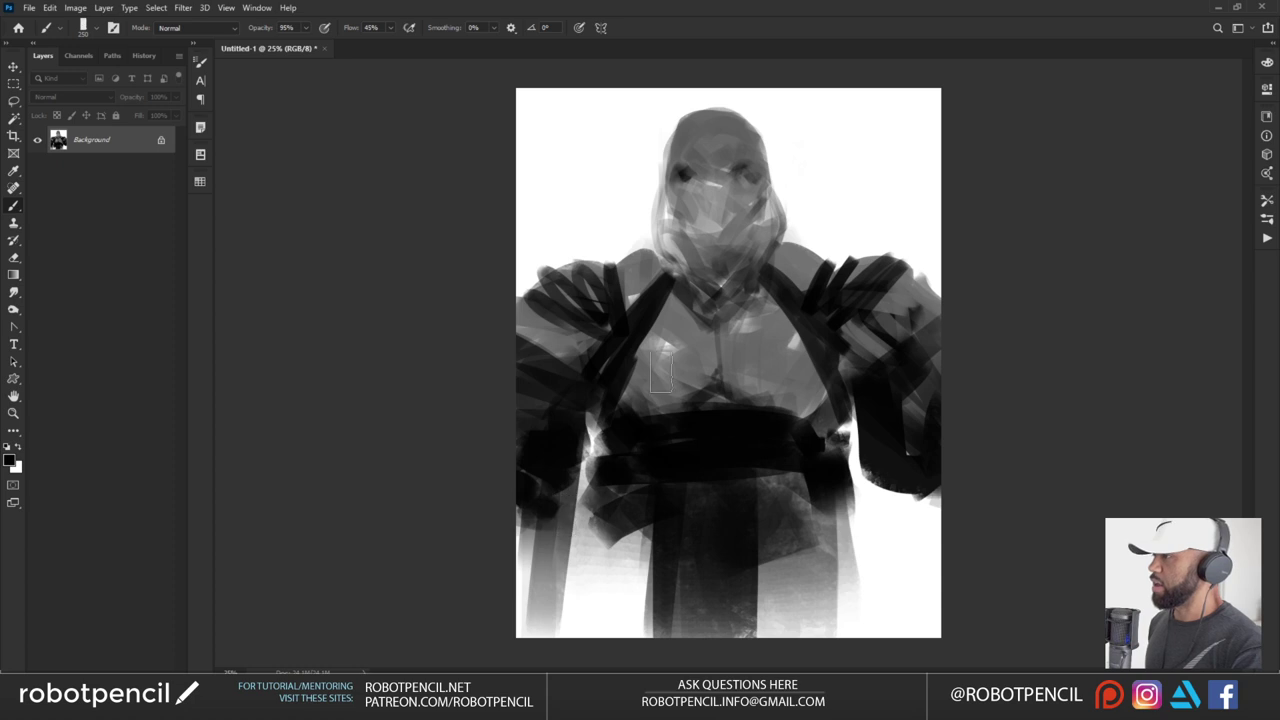
# Paint two pairs of grey forearms reaching in from both canvas edges across the waist, with hands nearly meeting beneath the chest
pyautogui.moveTo(521, 437)
pyautogui.mouseDown()
pyautogui.moveTo(630, 503)
pyautogui.moveTo(715, 515)
pyautogui.mouseUp()
pyautogui.moveTo(967, 440)
pyautogui.mouseDown()
pyautogui.moveTo(790, 505)
pyautogui.moveTo(851, 505)
pyautogui.mouseUp()
pyautogui.moveTo(529, 413)
pyautogui.mouseDown()
pyautogui.moveTo(580, 425)
pyautogui.moveTo(588, 440)
pyautogui.moveTo(695, 418)
pyautogui.moveTo(903, 420)
pyautogui.moveTo(770, 432)
pyautogui.mouseUp()
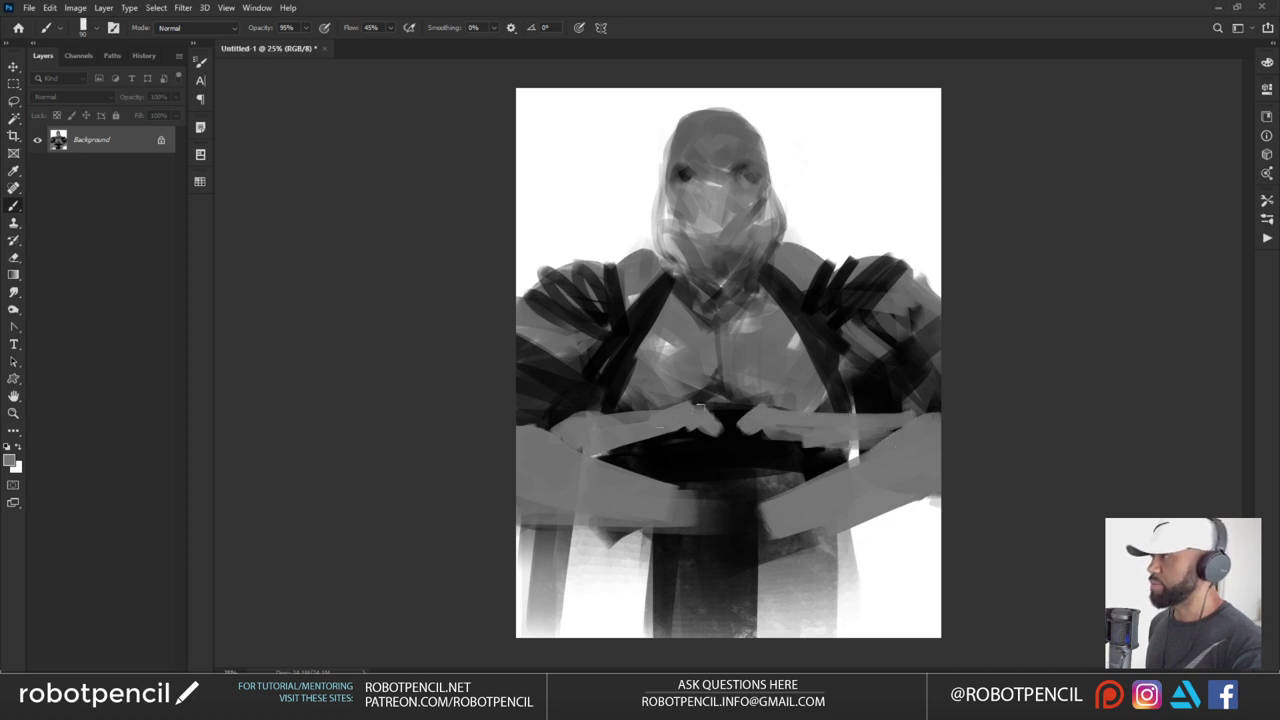
# Fill out the image-left edge of the head in grey with a larger brush
pyautogui.press(']')
pyautogui.press(']')
pyautogui.press(']')
pyautogui.press(']')
pyautogui.press(']')
pyautogui.moveTo(657, 214)
pyautogui.mouseDown()
pyautogui.moveTo(688, 254)
pyautogui.moveTo(664, 148)
pyautogui.moveTo(666, 200)
pyautogui.mouseUp()
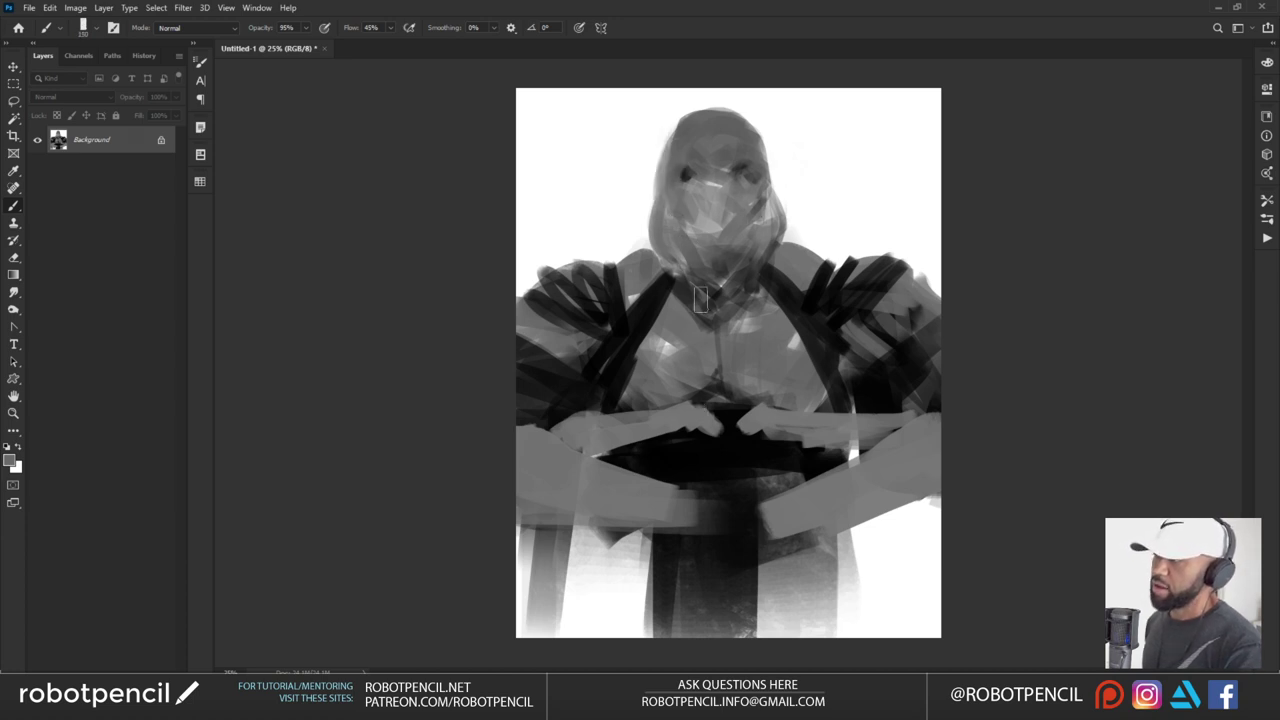
# Switch to a soft round brush preset and shade the neck beneath the chin in dark grey
pyautogui.rightClick(672, 298)
pyautogui.click(688, 283)
pyautogui.click(421, 359)
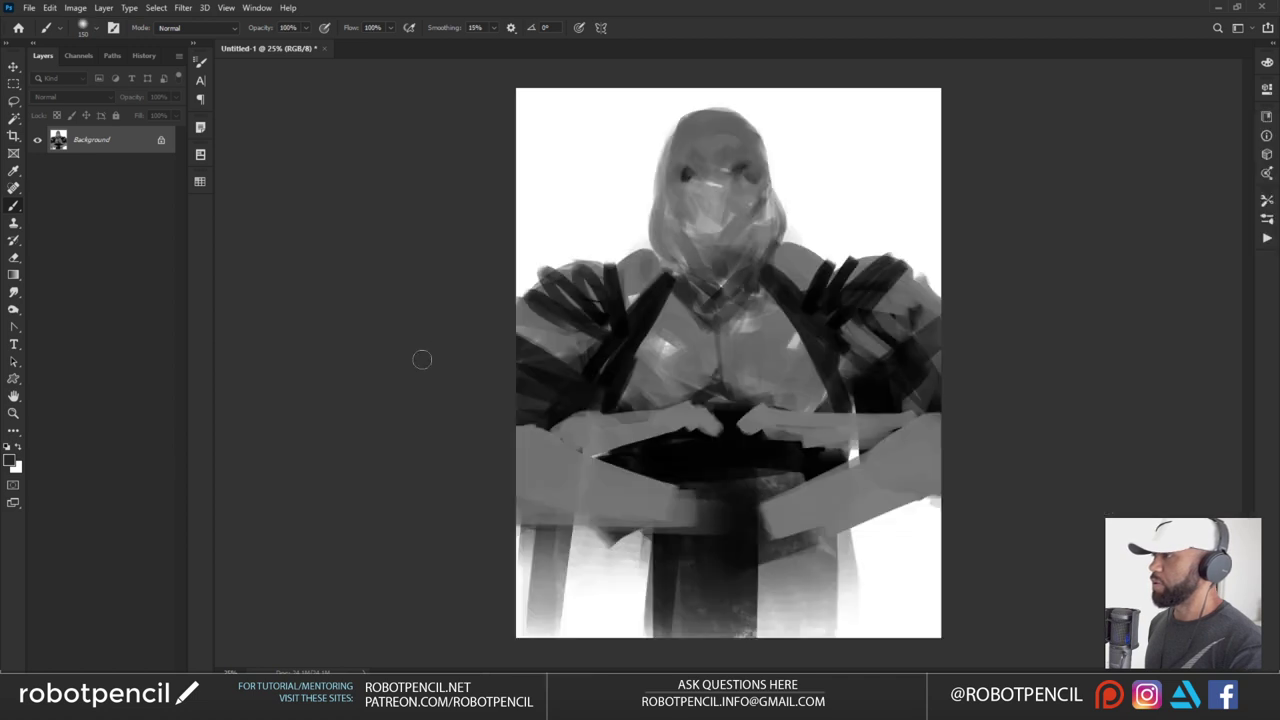
pyautogui.moveTo(672, 273); pyautogui.dragTo(715, 324)
# Deepen the shadows around the waist and both upper arms softly with the soft brush enlarged to 800 px
pyautogui.press(']')
pyautogui.press(']')
pyautogui.press(']')
pyautogui.press(']')
pyautogui.press(']')
pyautogui.press(']')
pyautogui.press(']')
pyautogui.press(']')
pyautogui.press(']')
pyautogui.moveTo(722, 428); pyautogui.dragTo(866, 393)
pyautogui.moveTo(734, 514); pyautogui.dragTo(638, 536)
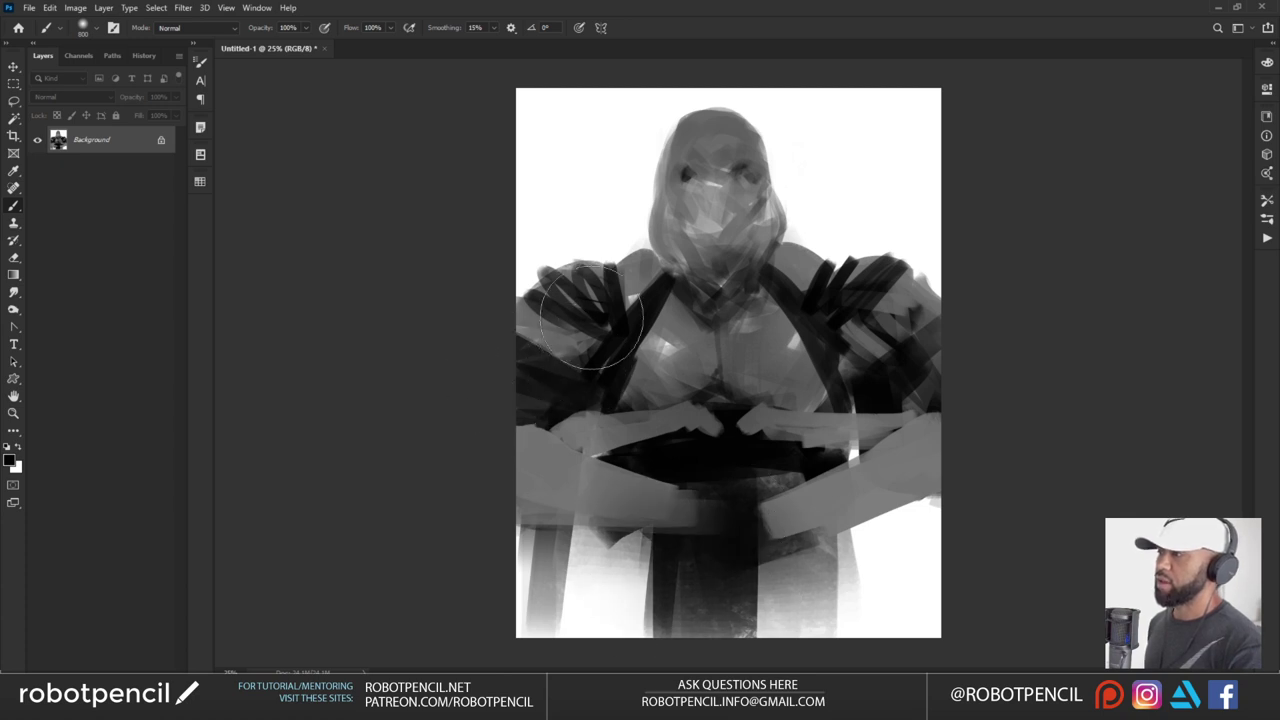
pyautogui.moveTo(595, 348); pyautogui.dragTo(540, 390)
pyautogui.moveTo(840, 354); pyautogui.dragTo(935, 392)
# Tone down the bright patches on the lower face with a smaller soft brush
pyautogui.press('[')
pyautogui.press('[')
pyautogui.press('[')
pyautogui.press('[')
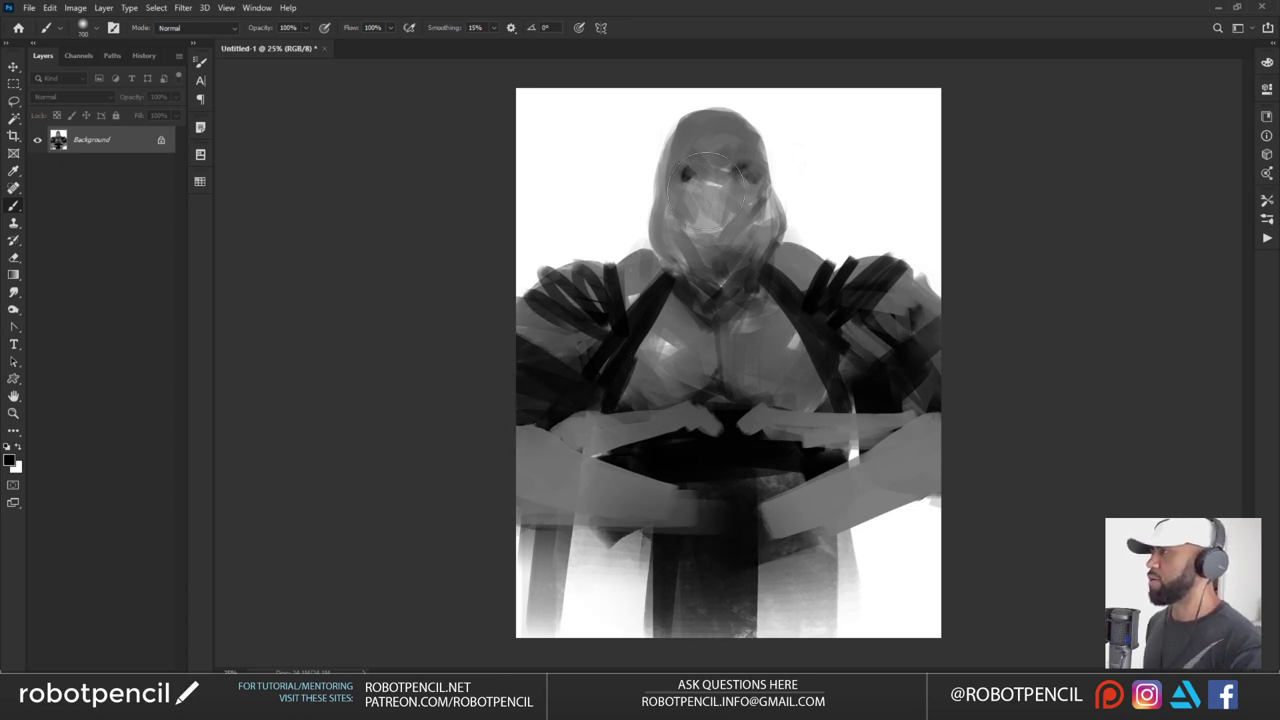
pyautogui.moveTo(690, 205)
pyautogui.mouseDown()
pyautogui.moveTo(712, 232)
pyautogui.moveTo(708, 250)
pyautogui.mouseUp()
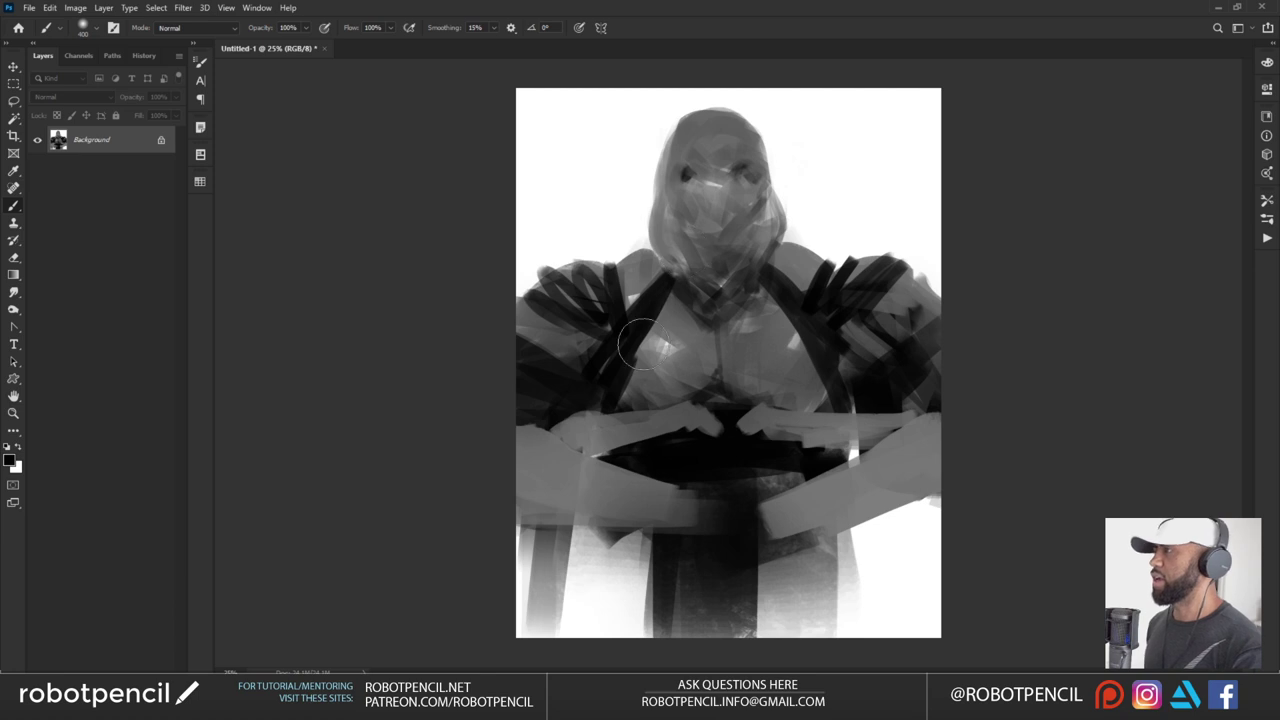
# Choose a textured brush from the Comic presets and roughen the head's outline and chin with grey strokes
pyautogui.rightClick(677, 270)
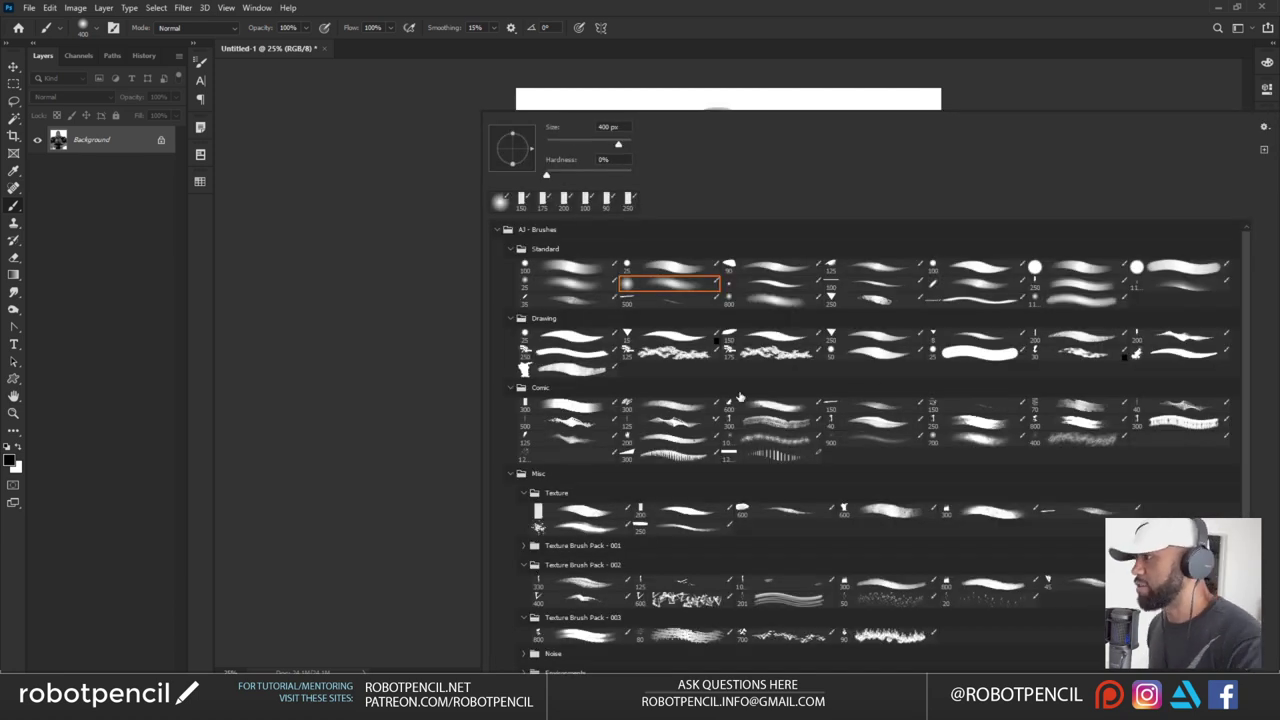
pyautogui.click(778, 404)
pyautogui.press('Return')
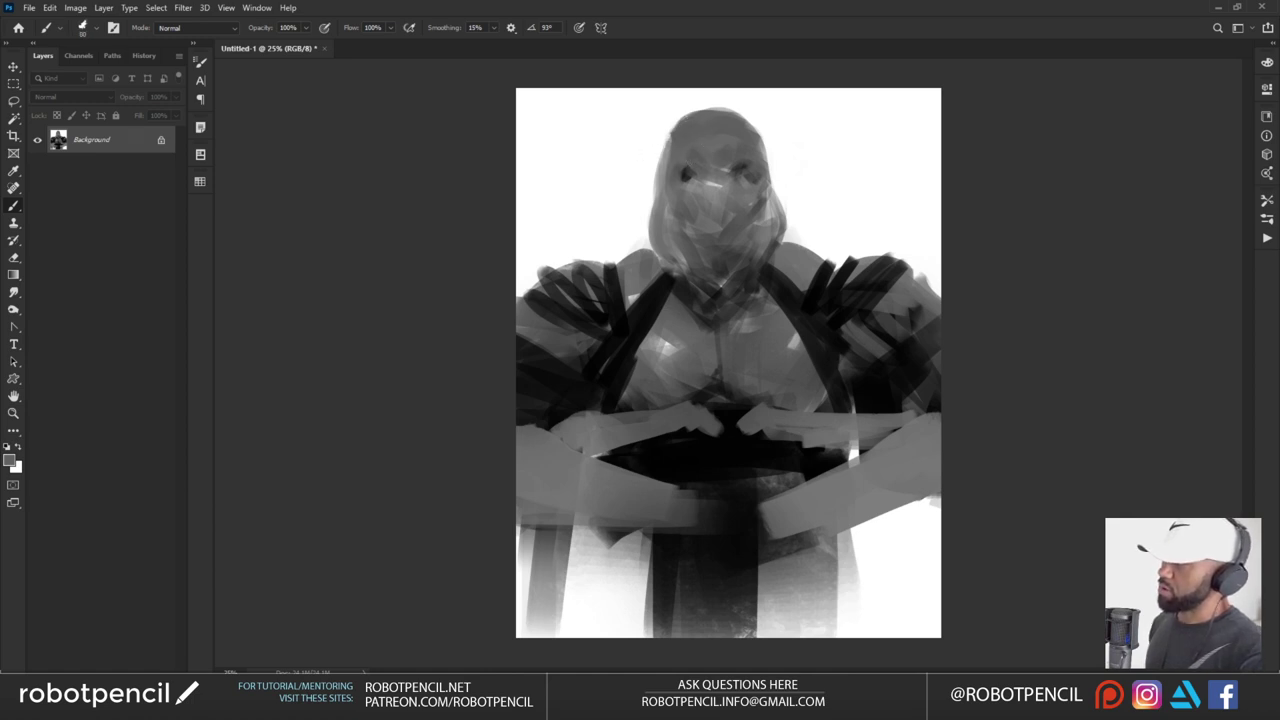
pyautogui.moveTo(759, 147)
pyautogui.mouseDown()
pyautogui.moveTo(762, 132)
pyautogui.moveTo(766, 155)
pyautogui.mouseUp()
pyautogui.moveTo(654, 181)
pyautogui.mouseDown()
pyautogui.moveTo(674, 207)
pyautogui.moveTo(677, 238)
pyautogui.moveTo(691, 232)
pyautogui.moveTo(667, 270)
pyautogui.moveTo(683, 297)
pyautogui.moveTo(725, 300)
pyautogui.mouseUp()
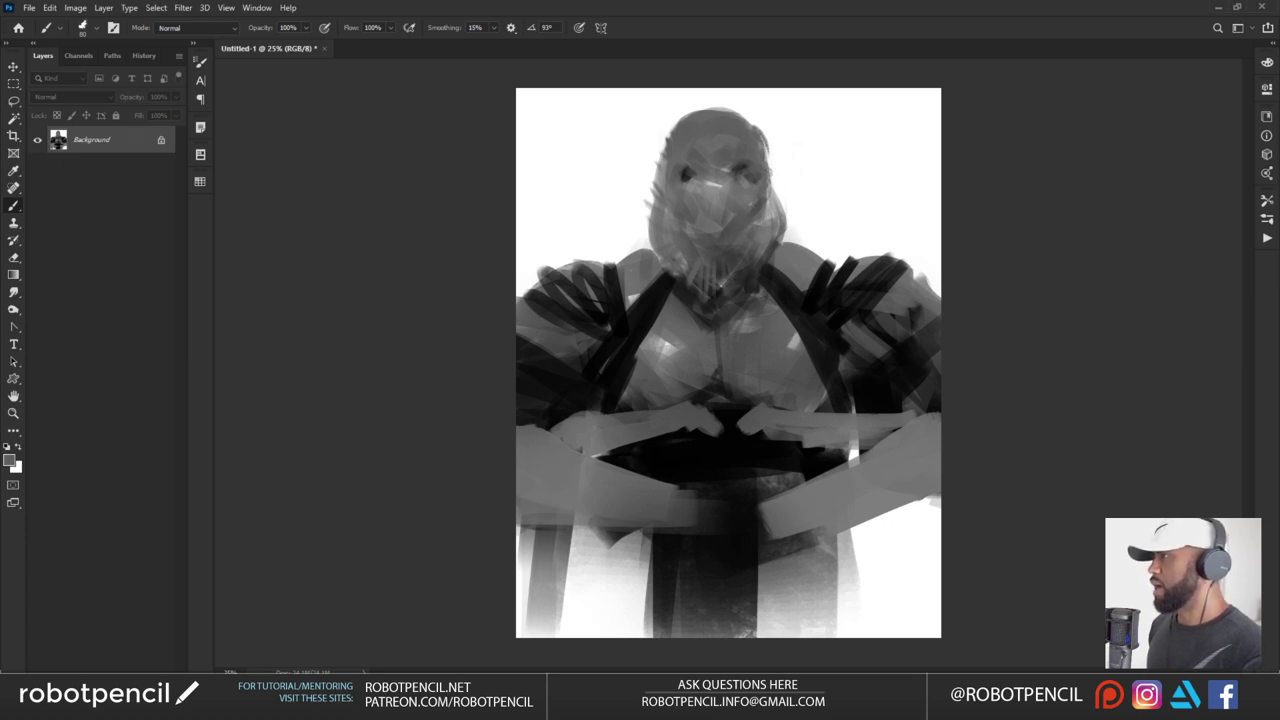
pyautogui.moveTo(769, 174)
pyautogui.mouseDown()
pyautogui.moveTo(766, 140)
pyautogui.moveTo(732, 110)
pyautogui.mouseUp()
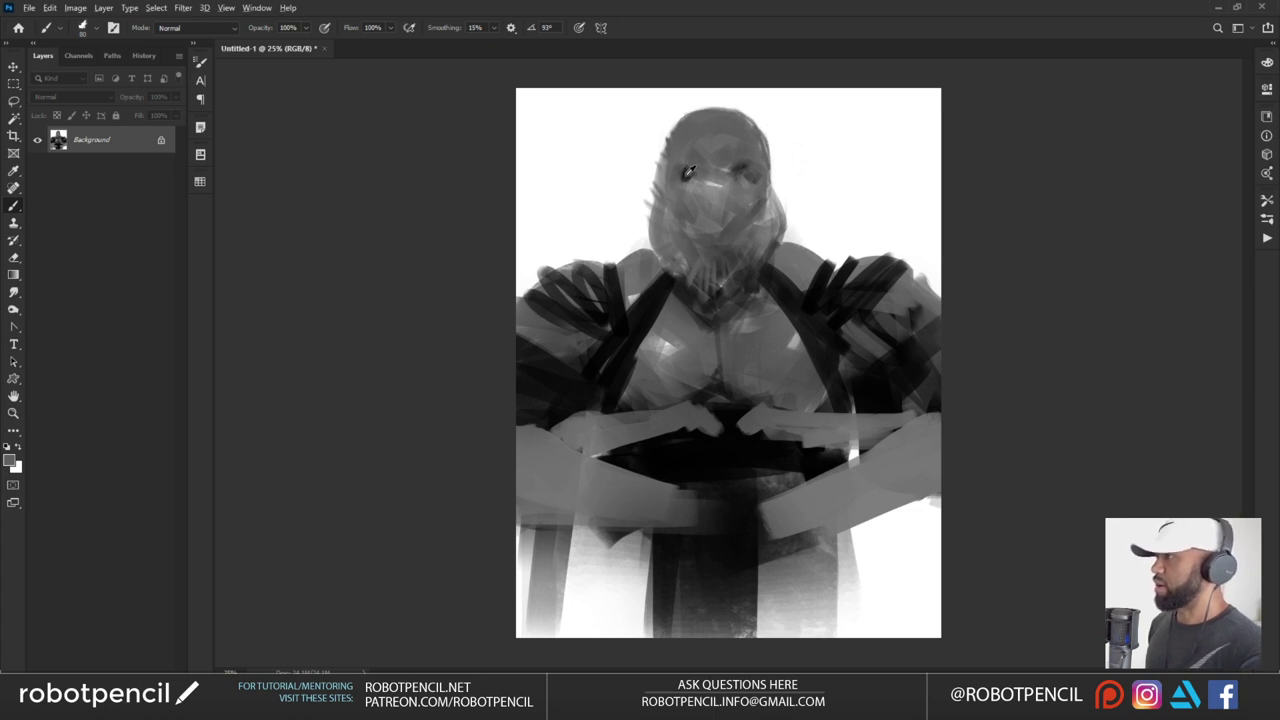
# Reshape and darken both eye sockets with sampled dark and mid-grey tones
pyautogui.keyDown('alt'); pyautogui.click(687, 173); pyautogui.keyUp('alt')
pyautogui.moveTo(689, 174)
pyautogui.mouseDown()
pyautogui.moveTo(702, 180)
pyautogui.moveTo(692, 172)
pyautogui.moveTo(676, 190)
pyautogui.moveTo(690, 192)
pyautogui.mouseUp()
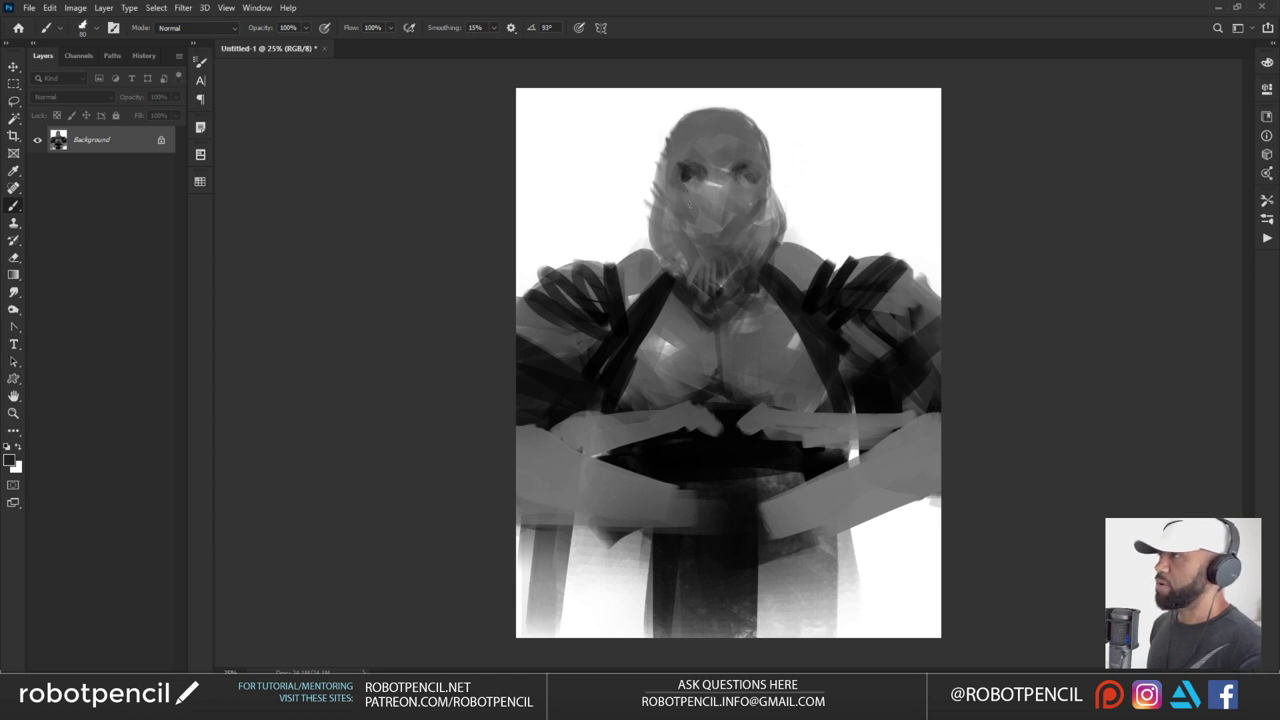
pyautogui.keyDown('alt'); pyautogui.click(727, 169); pyautogui.keyUp('alt')
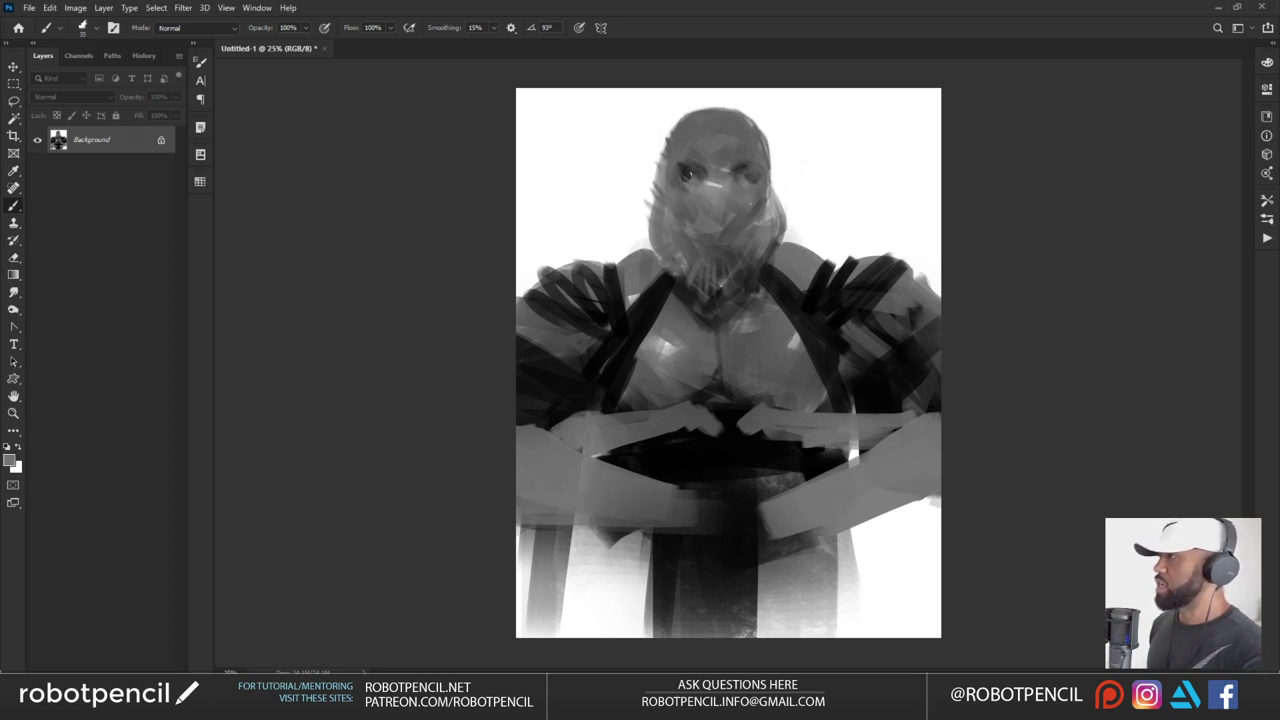
pyautogui.keyDown('alt'); pyautogui.click(688, 175); pyautogui.keyUp('alt')
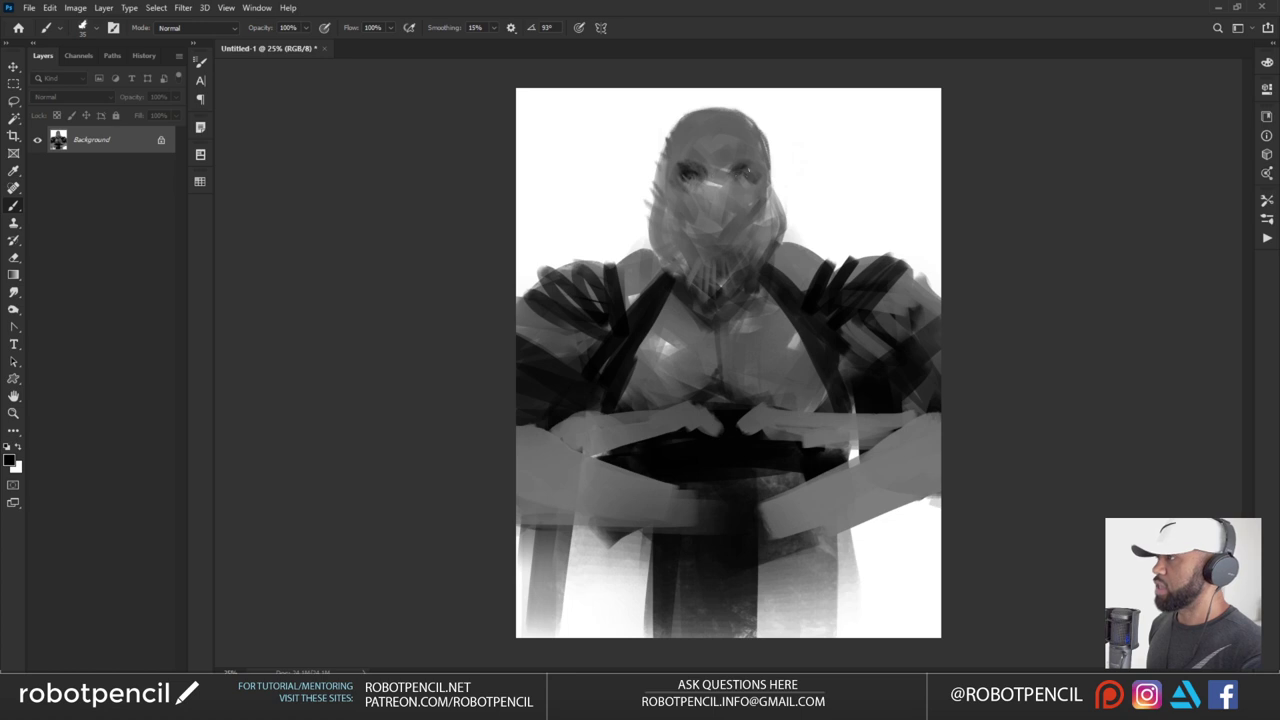
pyautogui.moveTo(747, 177); pyautogui.dragTo(744, 184)
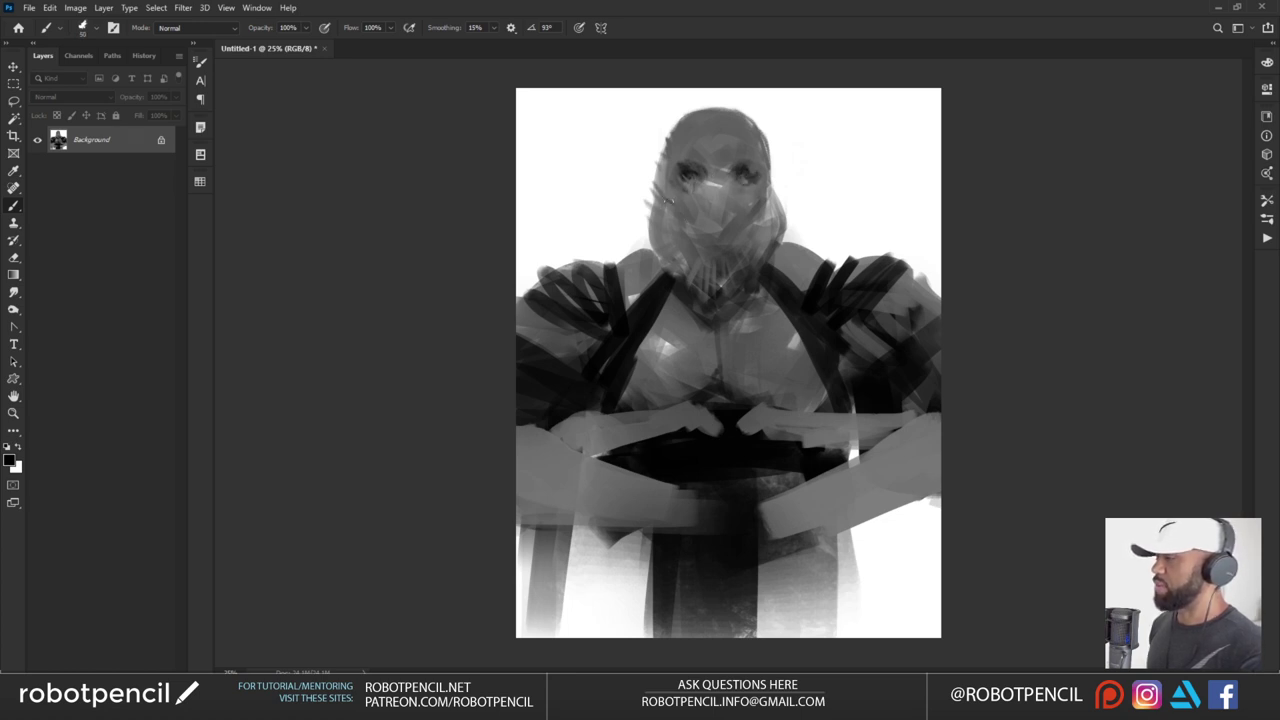
# Paint dark hollows beneath the cheekbones and down both sides of the mouth
pyautogui.moveTo(679, 206)
pyautogui.mouseDown()
pyautogui.moveTo(702, 232)
pyautogui.moveTo(752, 219)
pyautogui.mouseUp()
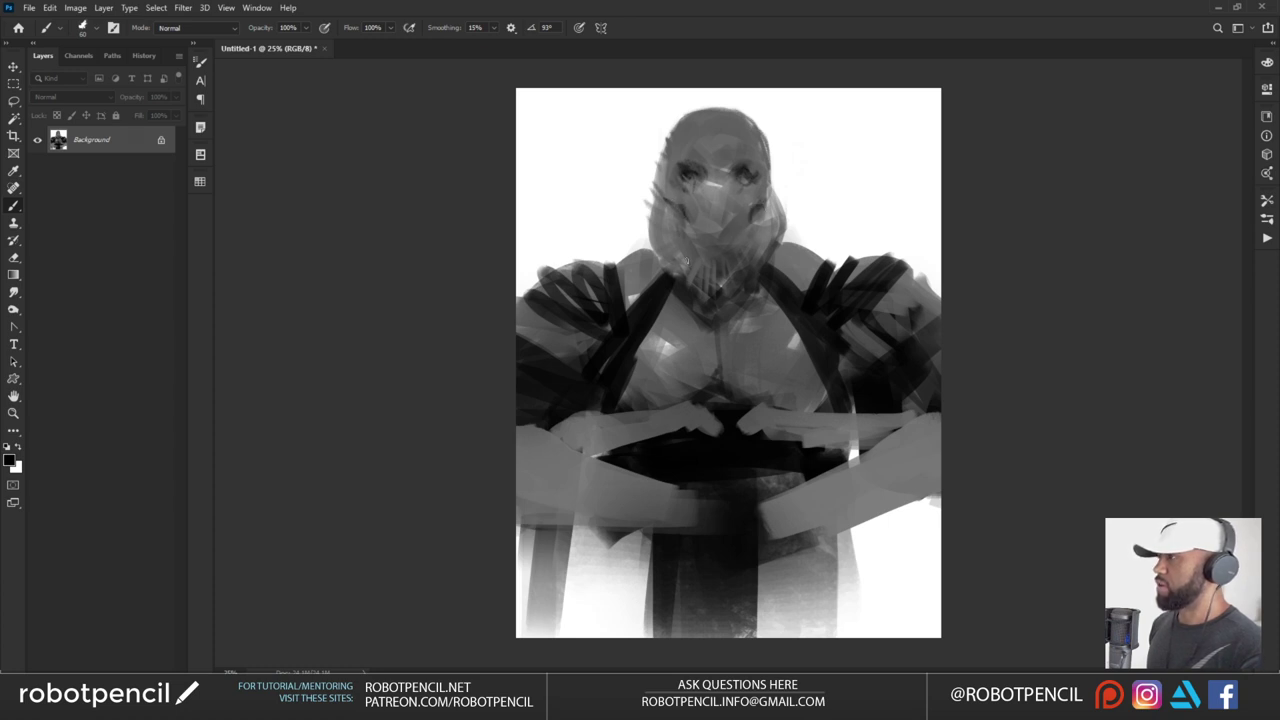
pyautogui.moveTo(686, 260); pyautogui.dragTo(685, 278)
pyautogui.moveTo(749, 219); pyautogui.dragTo(745, 245)
# Shade the mouth and lower jaw with the textured brush enlarged to about 400 px
pyautogui.press(']')
pyautogui.press(']')
pyautogui.press(']')
pyautogui.press(']')
pyautogui.press(']')
pyautogui.press(']')
pyautogui.press(']')
pyautogui.press(']')
pyautogui.press(']')
pyautogui.press(']')
pyautogui.moveTo(685, 218); pyautogui.dragTo(694, 247)
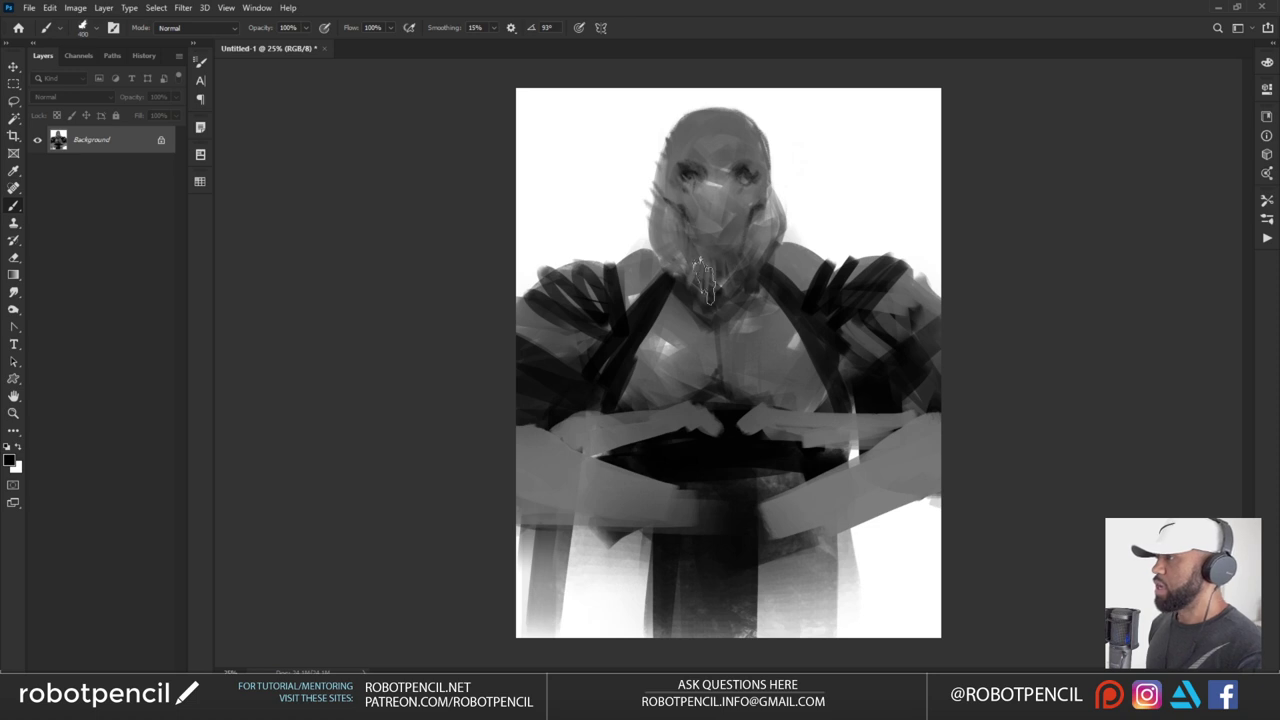
pyautogui.moveTo(752, 215)
pyautogui.mouseDown()
pyautogui.moveTo(738, 280)
pyautogui.moveTo(685, 255)
pyautogui.mouseUp()
# Refine the nose, mouth and image-right side of the head with sampled greys and a smaller textured brush
pyautogui.press('[')
pyautogui.press('[')
pyautogui.press('[')
pyautogui.press('[')
pyautogui.press('[')
pyautogui.press('[')
pyautogui.press('[')
pyautogui.press('[')
pyautogui.press('[')
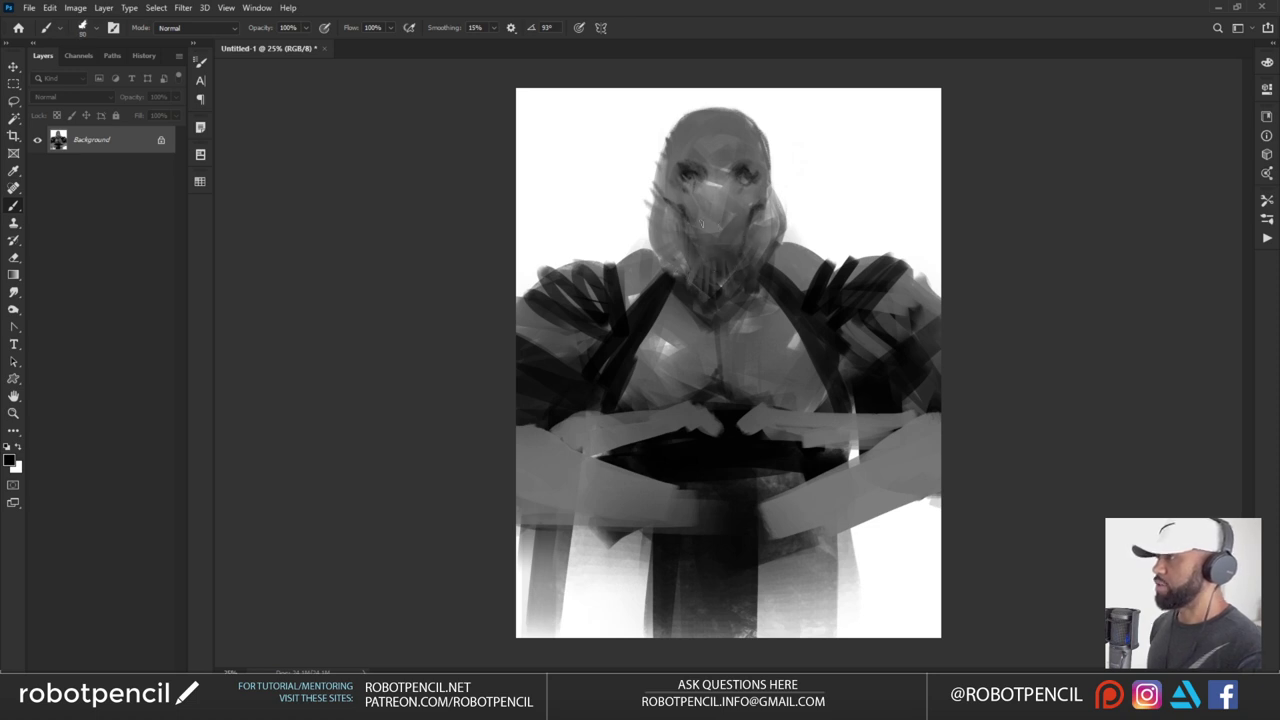
pyautogui.keyDown('alt'); pyautogui.click(707, 220); pyautogui.keyUp('alt')
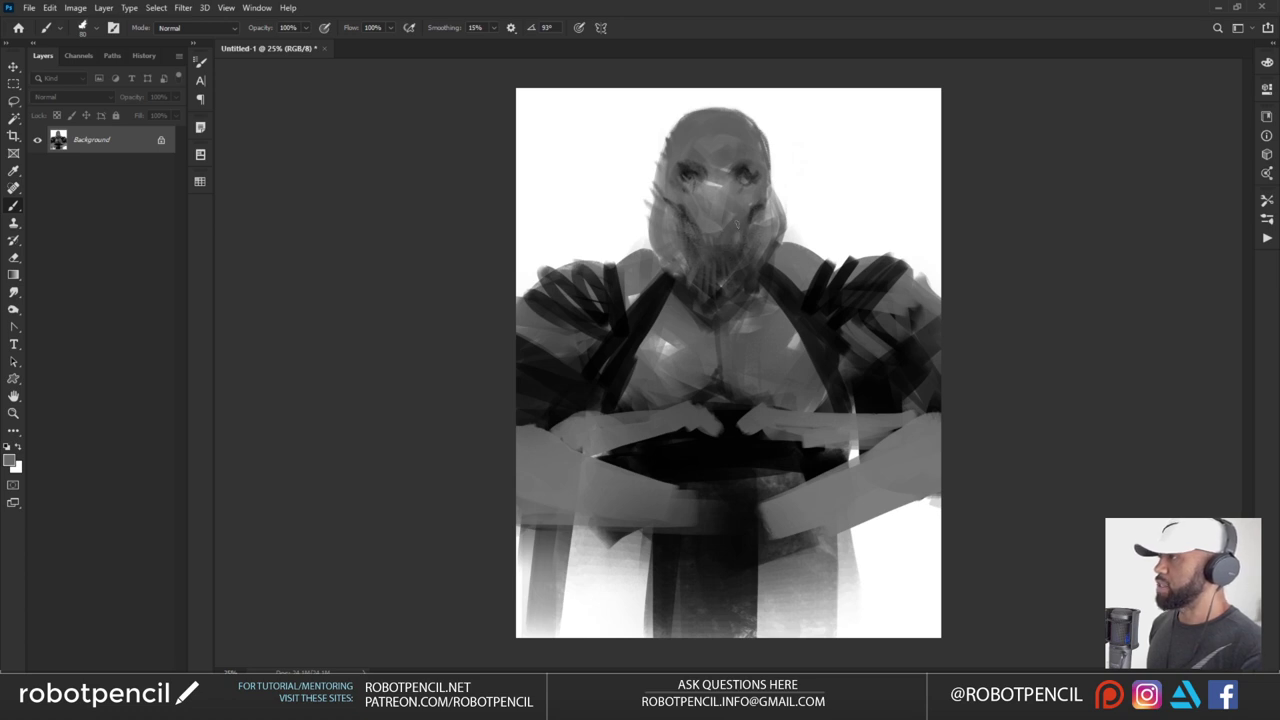
pyautogui.keyDown('alt'); pyautogui.click(744, 216); pyautogui.keyUp('alt')
pyautogui.keyDown('alt'); pyautogui.click(736, 219); pyautogui.keyUp('alt')
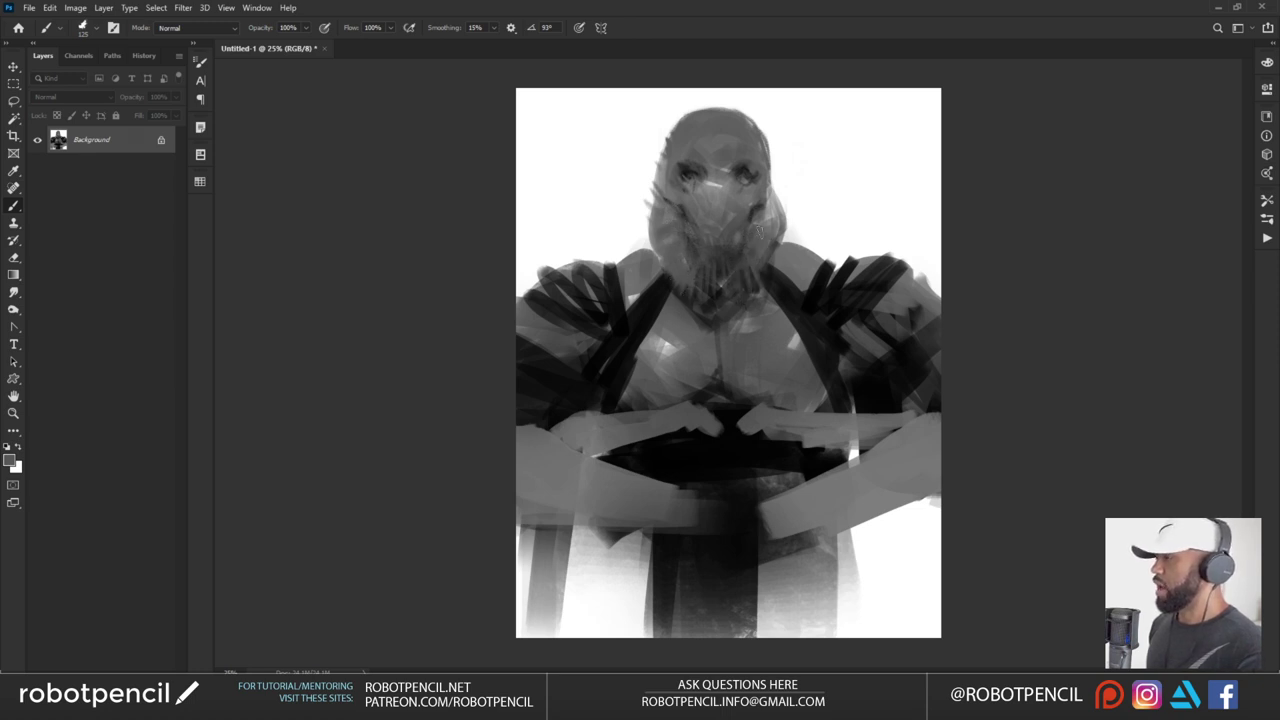
pyautogui.moveTo(772, 186); pyautogui.dragTo(782, 212)
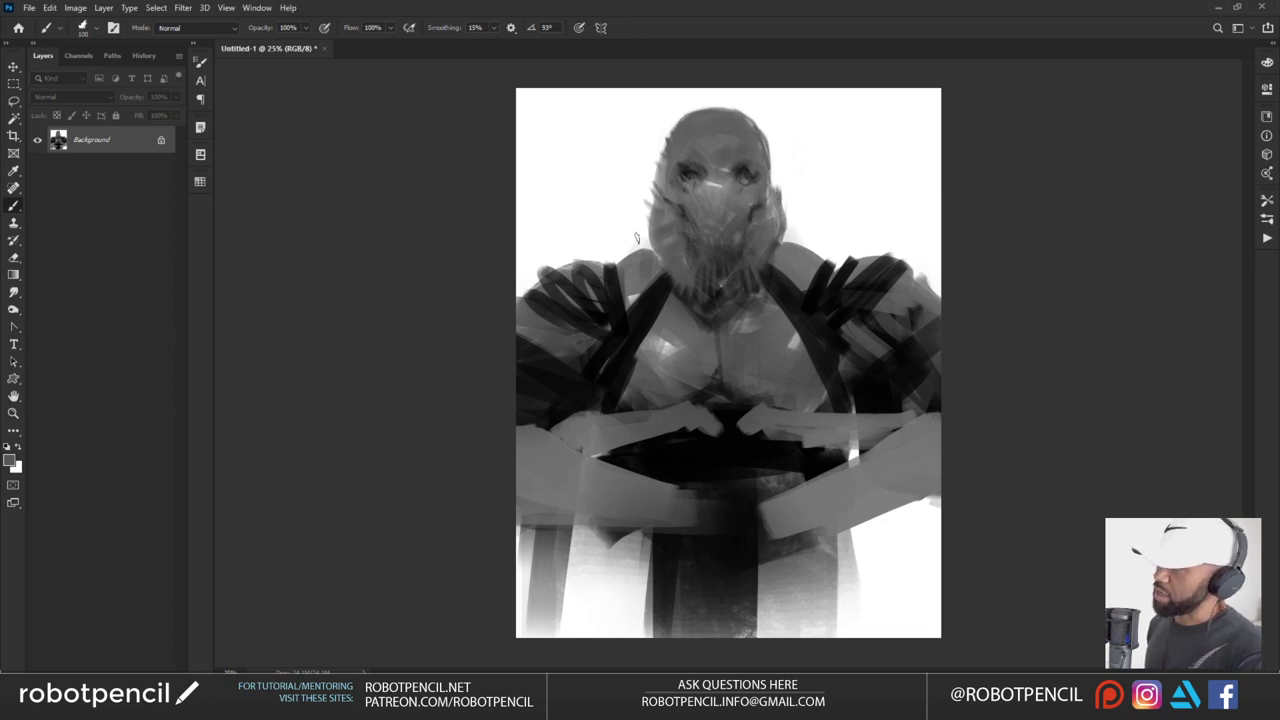
# Paint thin grey hair strands falling from both sides of the head to the shoulders with a reduced textured brush
pyautogui.press('[')
pyautogui.press('[')
pyautogui.press('[')
pyautogui.moveTo(652, 212); pyautogui.dragTo(630, 260)
pyautogui.moveTo(656, 188); pyautogui.dragTo(632, 298)
pyautogui.moveTo(780, 200)
pyautogui.mouseDown()
pyautogui.moveTo(784, 316)
pyautogui.moveTo(834, 306)
pyautogui.mouseUp()
pyautogui.press('[')
pyautogui.press('[')
pyautogui.press('[')
pyautogui.press('[')
pyautogui.moveTo(668, 146); pyautogui.dragTo(612, 376)
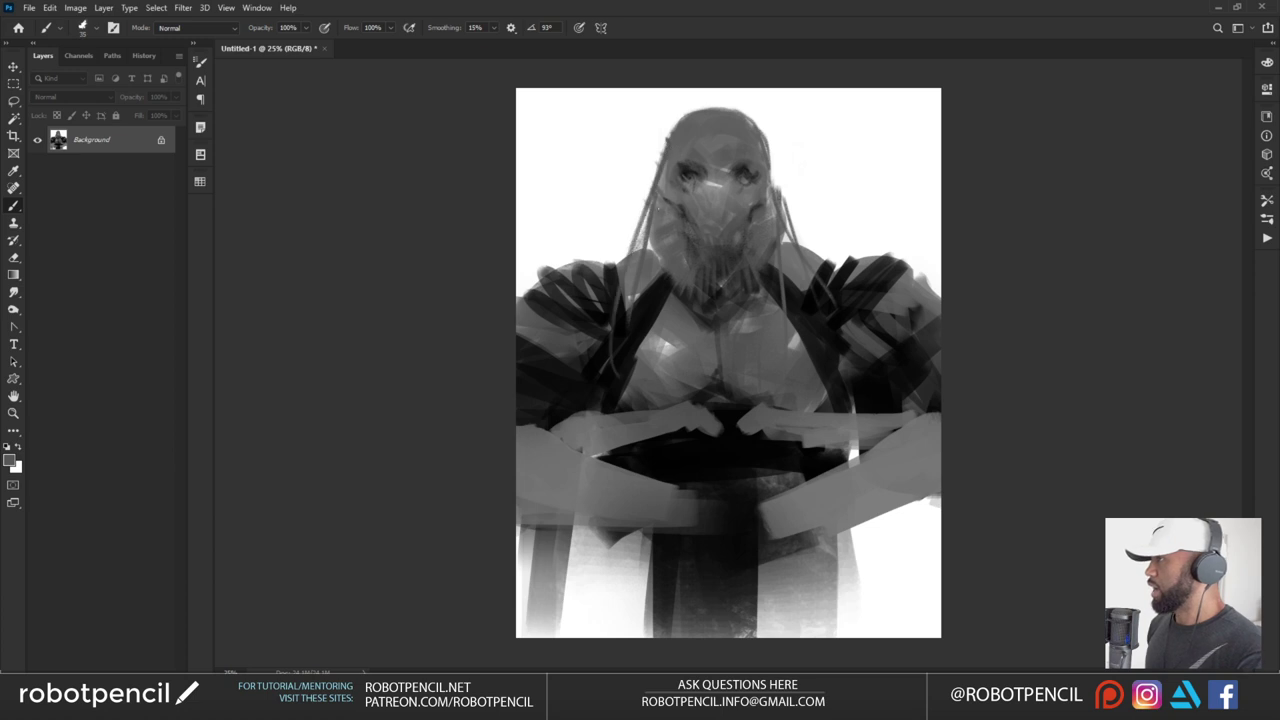
# Add more long grey strands beside the face and fine strands across the chest and neck with a brush of about 40 px
pyautogui.moveTo(661, 176); pyautogui.dragTo(642, 338)
pyautogui.moveTo(770, 166); pyautogui.dragTo(790, 266)
pyautogui.press(']')
pyautogui.moveTo(767, 138); pyautogui.dragTo(799, 320)
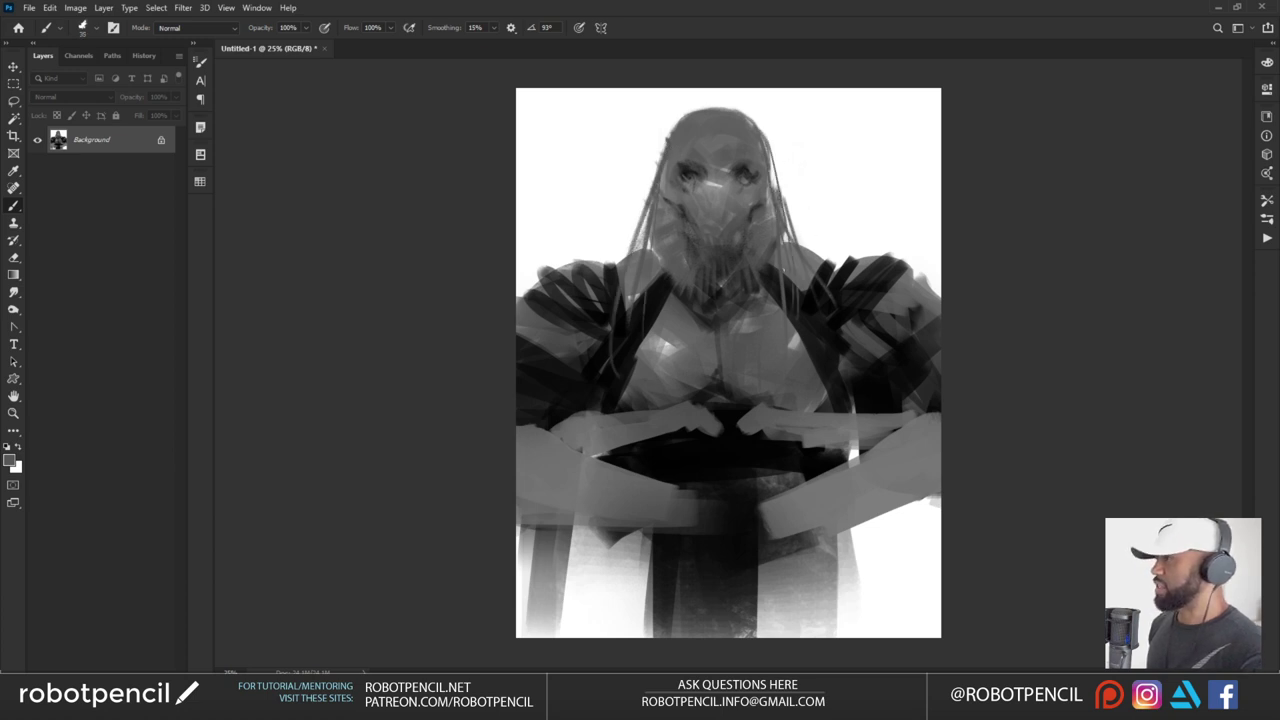
pyautogui.moveTo(776, 174); pyautogui.dragTo(792, 236)
pyautogui.moveTo(690, 386); pyautogui.dragTo(706, 406)
pyautogui.moveTo(675, 322); pyautogui.dragTo(672, 374)
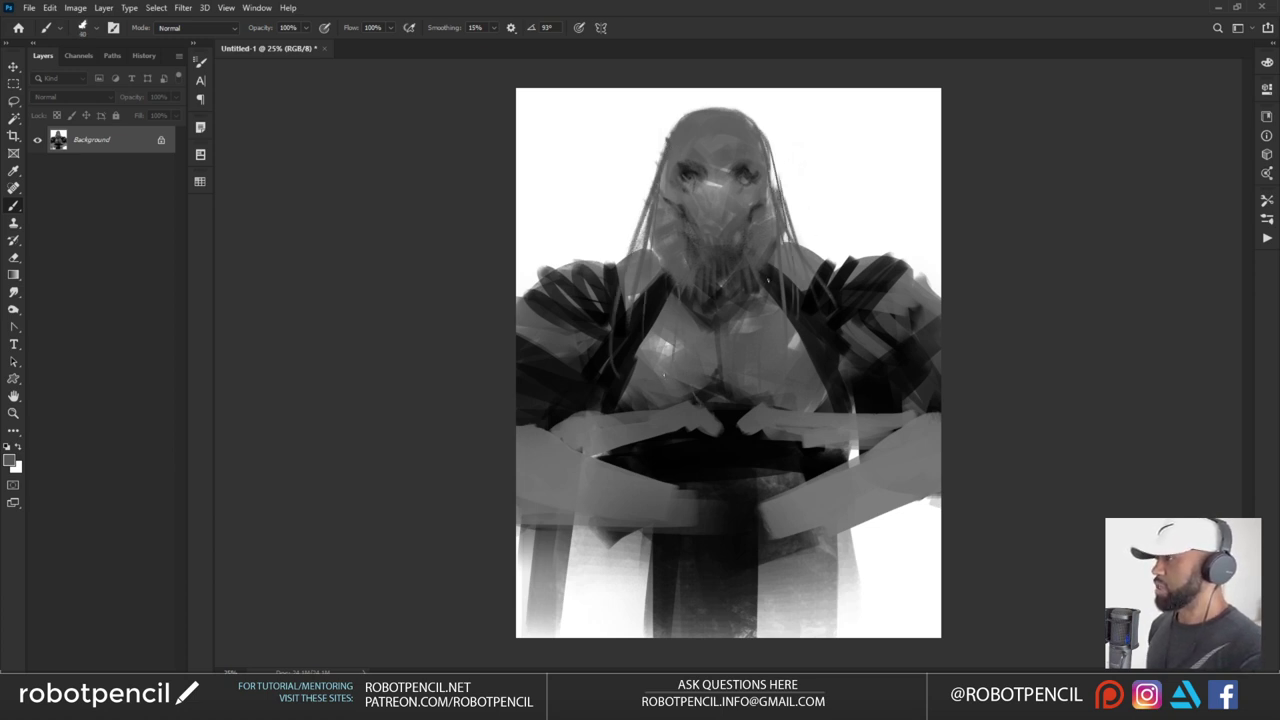
pyautogui.moveTo(747, 270); pyautogui.dragTo(743, 312)
pyautogui.hotkey('ctrl', 'space')
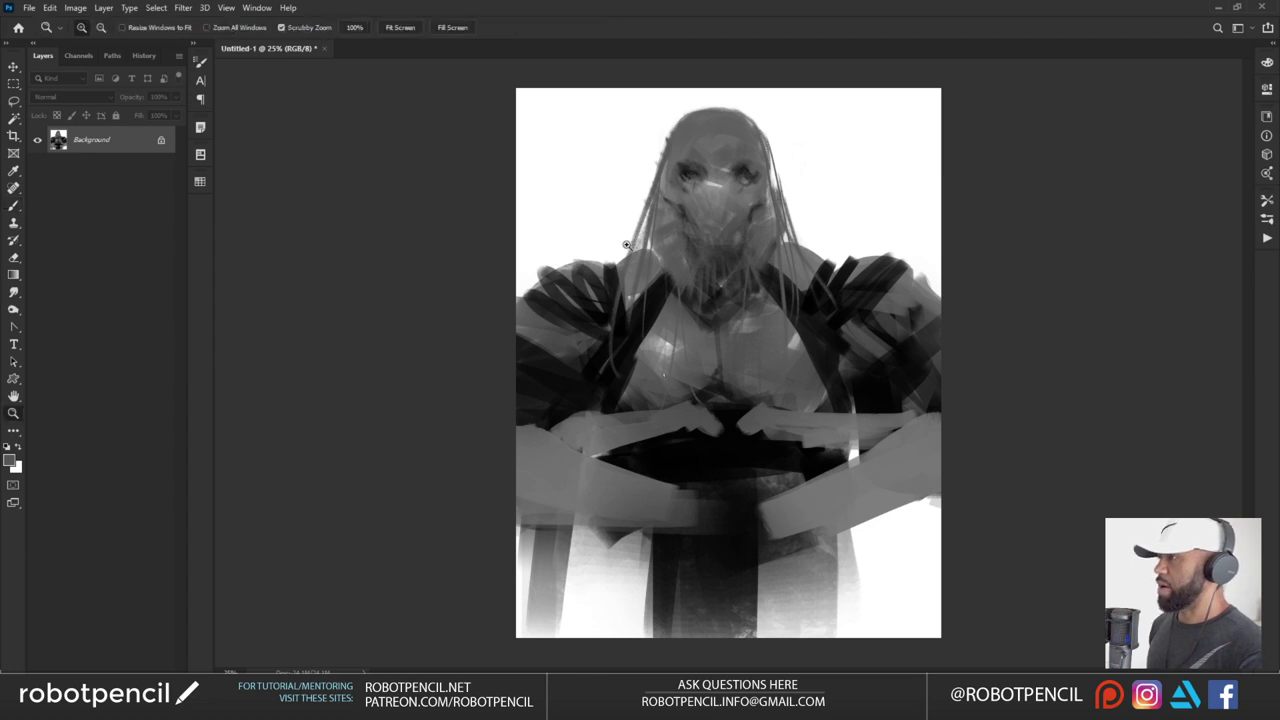
# Paint spiky near-black feather strokes radiating over both shoulders with a sampled dark tone
pyautogui.keyDown('alt'); pyautogui.click(607, 270); pyautogui.keyUp('alt')
pyautogui.moveTo(576, 276); pyautogui.dragTo(612, 300)
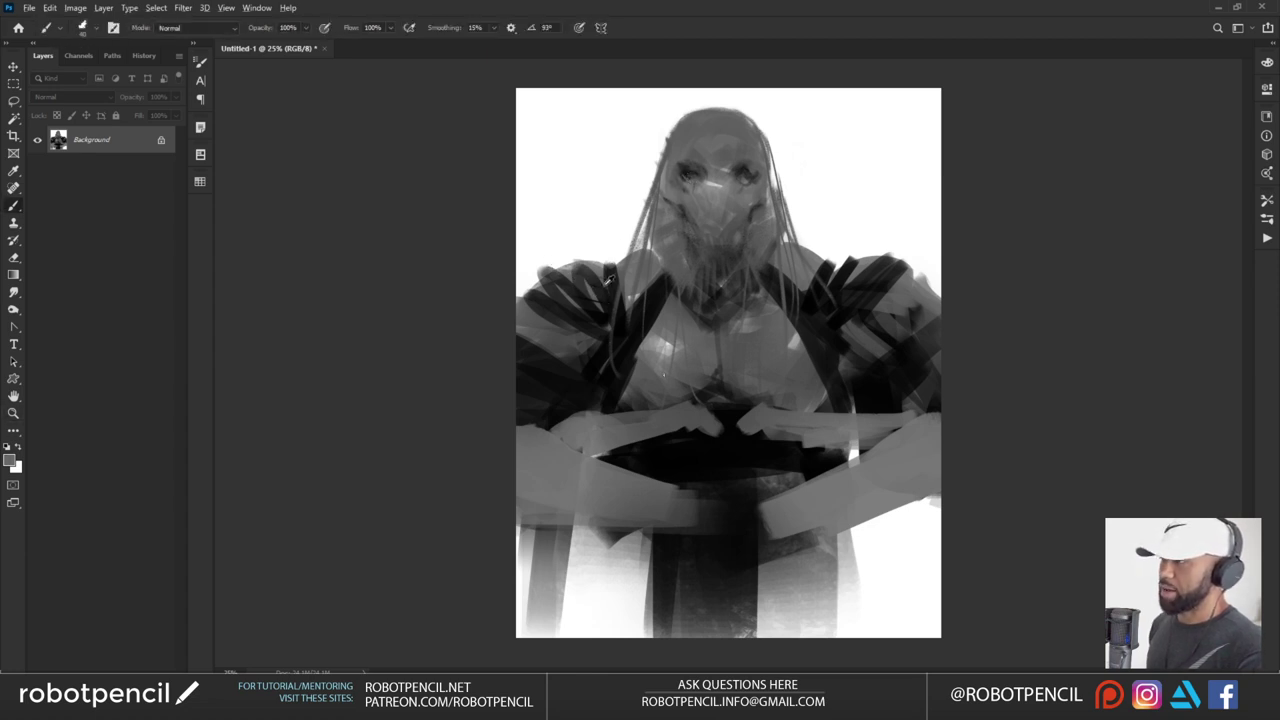
pyautogui.keyDown('alt'); pyautogui.click(609, 280); pyautogui.keyUp('alt')
pyautogui.moveTo(560, 260); pyautogui.dragTo(597, 305)
pyautogui.moveTo(525, 286)
pyautogui.mouseDown()
pyautogui.moveTo(594, 319)
pyautogui.moveTo(585, 330)
pyautogui.mouseUp()
pyautogui.moveTo(536, 349); pyautogui.dragTo(591, 338)
pyautogui.moveTo(836, 298); pyautogui.dragTo(874, 248)
pyautogui.moveTo(836, 326)
pyautogui.mouseDown()
pyautogui.moveTo(934, 276)
pyautogui.moveTo(944, 290)
pyautogui.mouseUp()
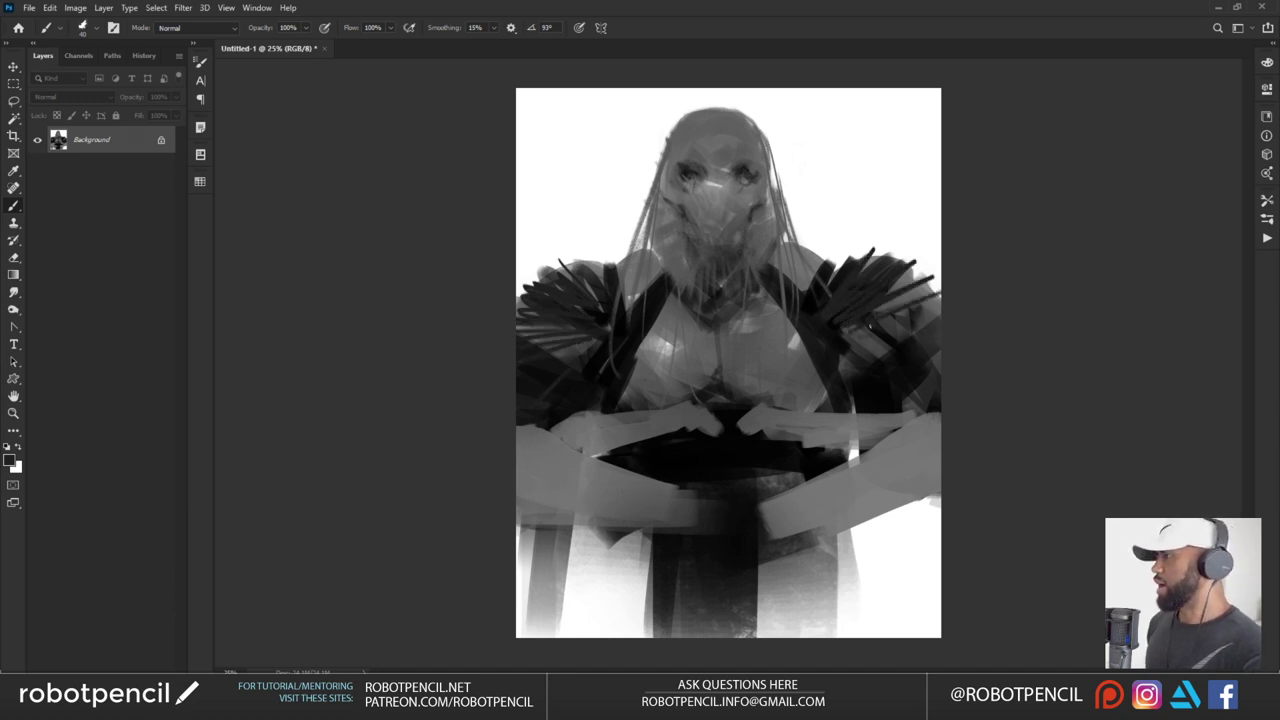
# Add thin dark strokes along the robe's opening and jagged dark marks across the image-left upper forearm
pyautogui.moveTo(662, 296); pyautogui.dragTo(620, 406)
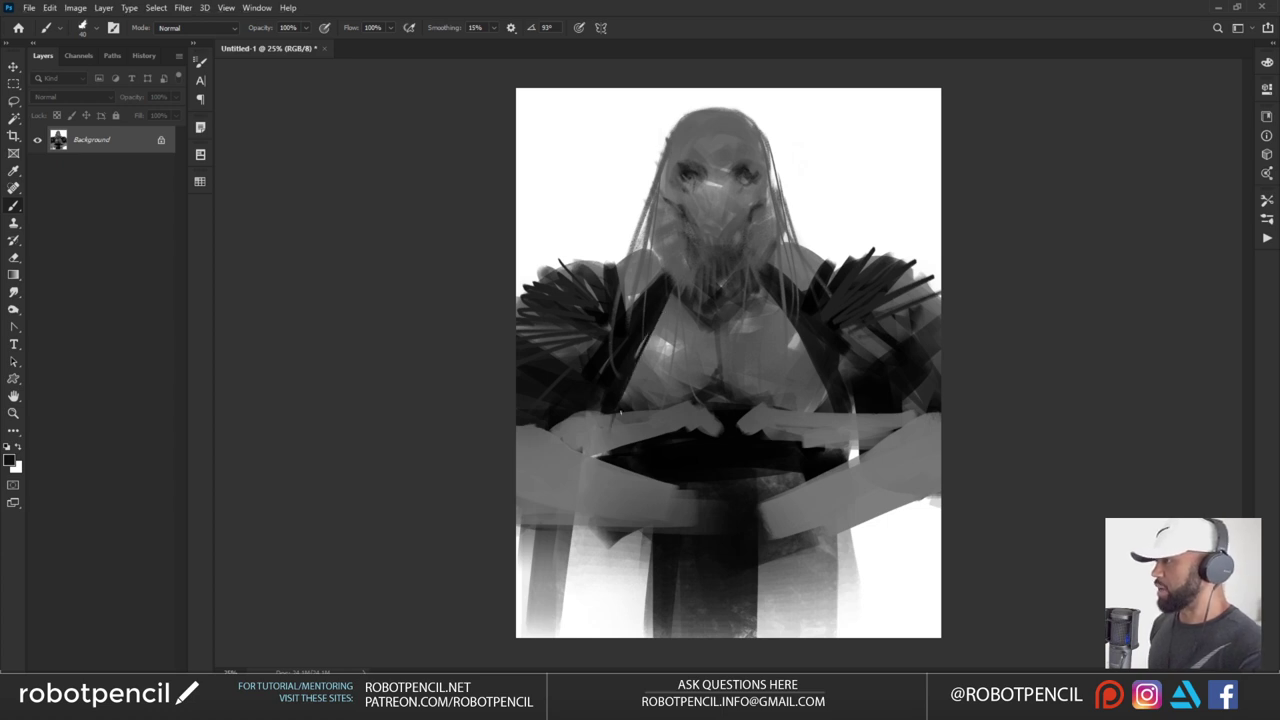
pyautogui.moveTo(764, 278); pyautogui.dragTo(799, 369)
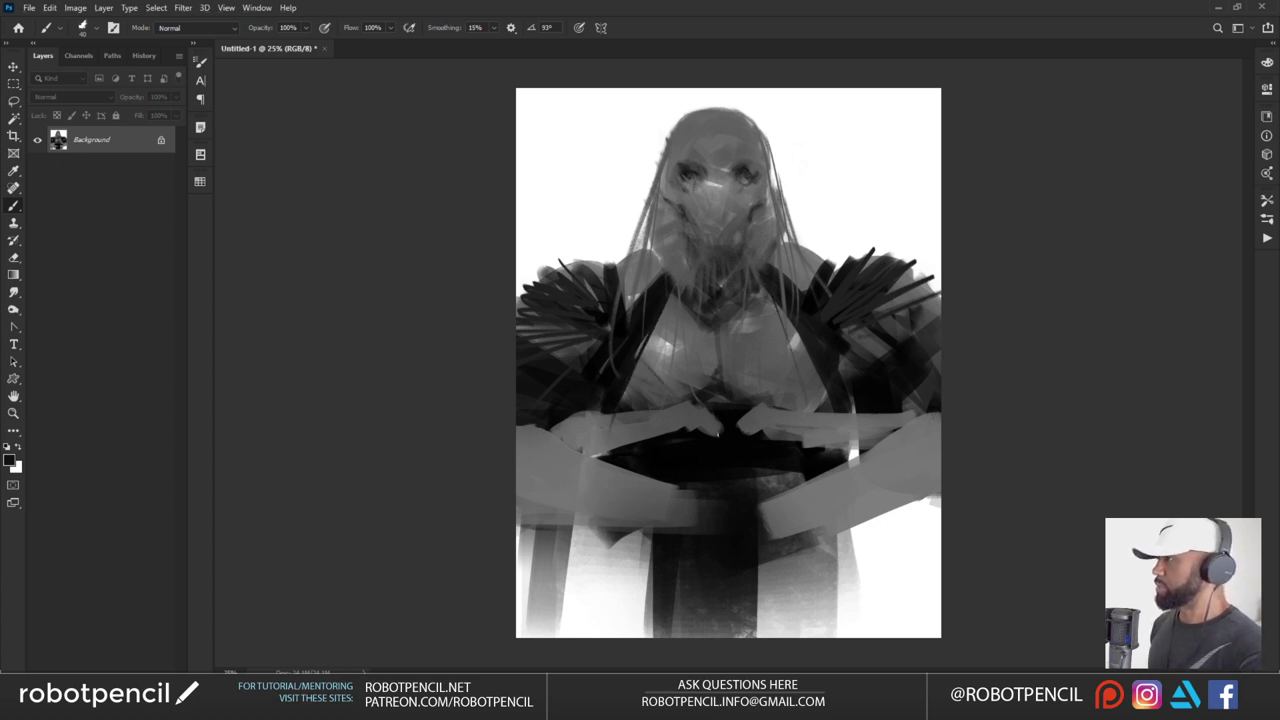
pyautogui.moveTo(660, 398)
pyautogui.mouseDown()
pyautogui.moveTo(644, 438)
pyautogui.moveTo(626, 442)
pyautogui.moveTo(659, 427)
pyautogui.mouseUp()
pyautogui.moveTo(636, 413)
pyautogui.mouseDown()
pyautogui.moveTo(627, 425)
pyautogui.moveTo(667, 425)
pyautogui.moveTo(566, 460)
pyautogui.mouseUp()
pyautogui.moveTo(706, 418); pyautogui.dragTo(676, 430)
pyautogui.moveTo(634, 436)
pyautogui.mouseDown()
pyautogui.moveTo(589, 457)
pyautogui.moveTo(542, 451)
pyautogui.moveTo(557, 432)
pyautogui.moveTo(545, 450)
pyautogui.moveTo(630, 473)
pyautogui.mouseUp()
# Clean up both upper forearms with sampled greys and the textured brush at about 150 px
pyautogui.keyDown('alt'); pyautogui.click(548, 451); pyautogui.keyUp('alt')
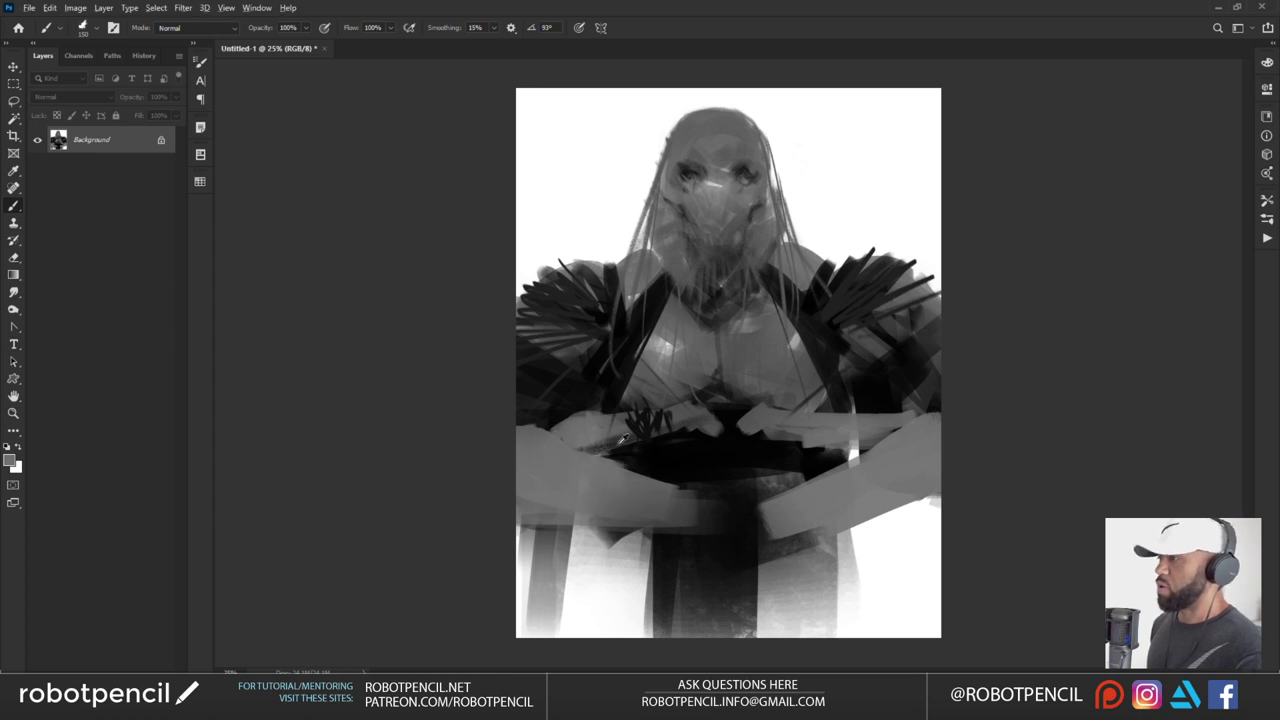
pyautogui.keyDown('alt'); pyautogui.click(621, 437); pyautogui.keyUp('alt')
pyautogui.keyDown('alt'); pyautogui.click(571, 441); pyautogui.keyUp('alt')
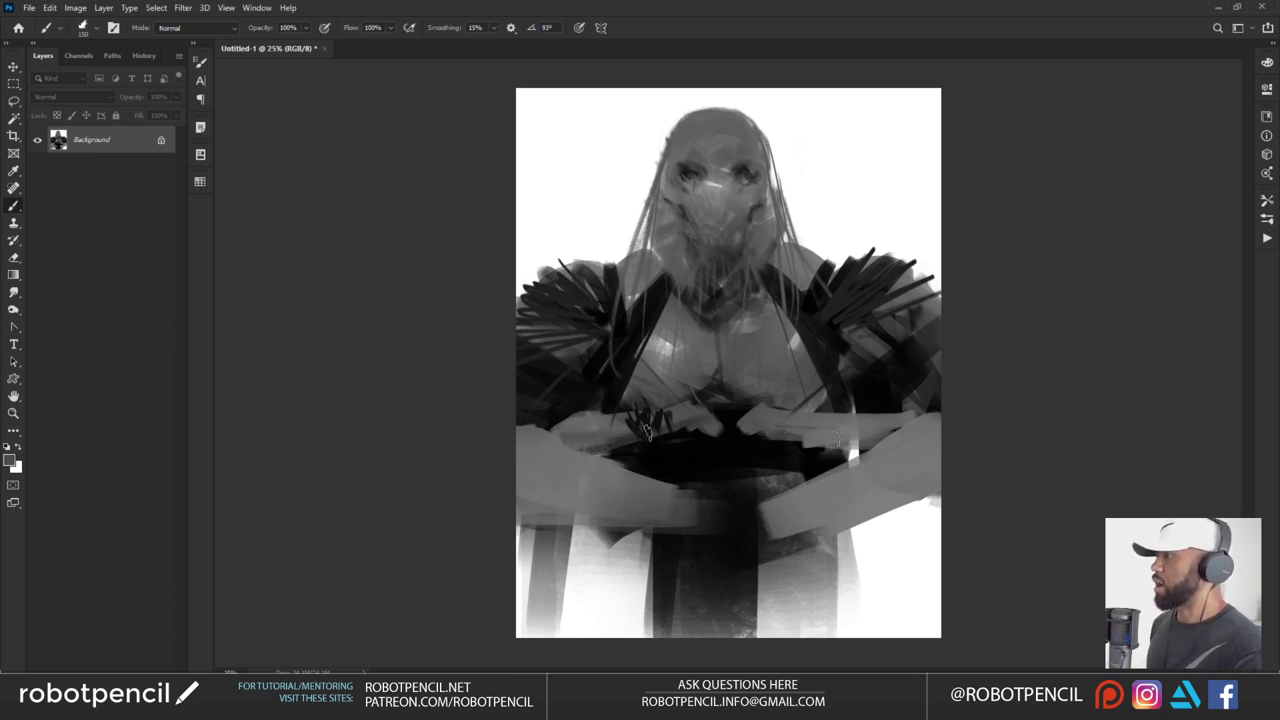
pyautogui.moveTo(785, 437)
pyautogui.mouseDown()
pyautogui.moveTo(853, 439)
pyautogui.moveTo(916, 412)
pyautogui.mouseUp()
pyautogui.keyDown('alt'); pyautogui.click(889, 415); pyautogui.keyUp('alt')
pyautogui.keyDown('alt'); pyautogui.click(888, 386); pyautogui.keyUp('alt')
# Draw thin sampled-grey lines along both robe edges and the upper forearms with the brush reduced to about 45 px
pyautogui.press('[')
pyautogui.press('[')
pyautogui.press('[')
pyautogui.press('[')
pyautogui.press('[')
pyautogui.press('[')
pyautogui.press('[')
pyautogui.press('[')
pyautogui.keyDown('alt'); pyautogui.click(893, 413); pyautogui.keyUp('alt')
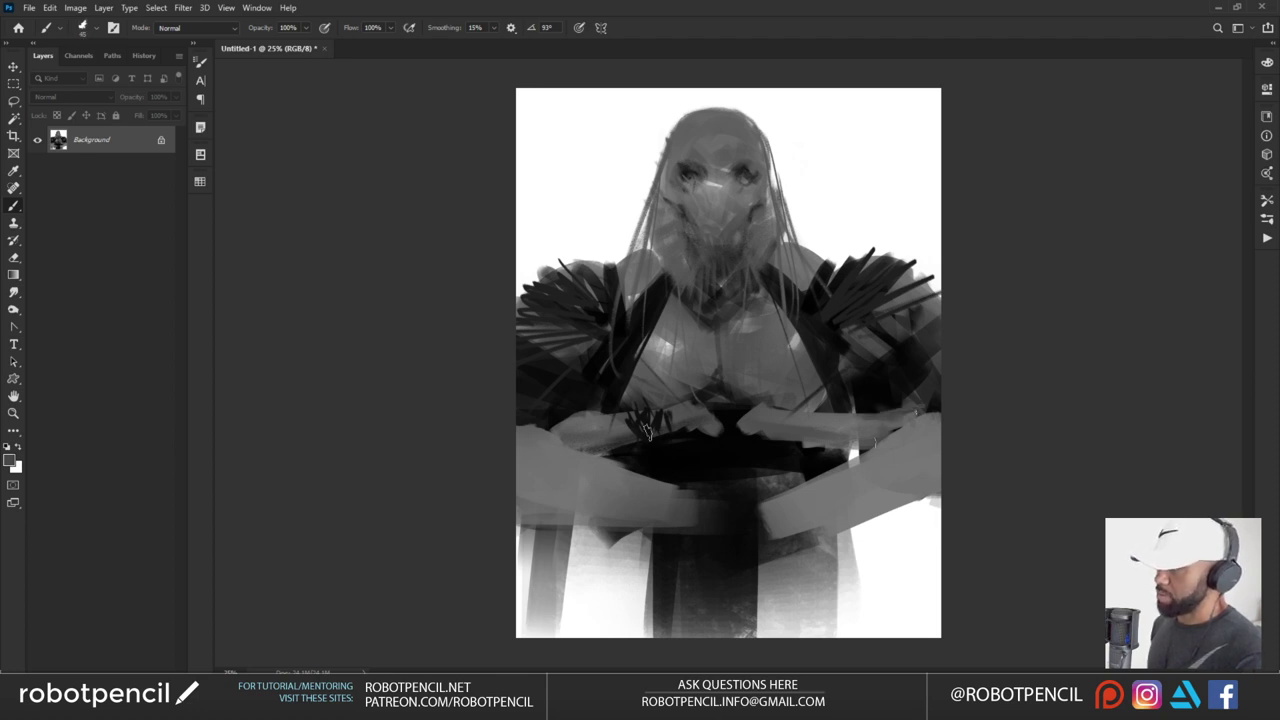
pyautogui.moveTo(572, 415)
pyautogui.mouseDown()
pyautogui.moveTo(548, 428)
pyautogui.moveTo(542, 412)
pyautogui.mouseUp()
pyautogui.moveTo(652, 315); pyautogui.dragTo(620, 387)
pyautogui.moveTo(595, 370); pyautogui.dragTo(612, 389)
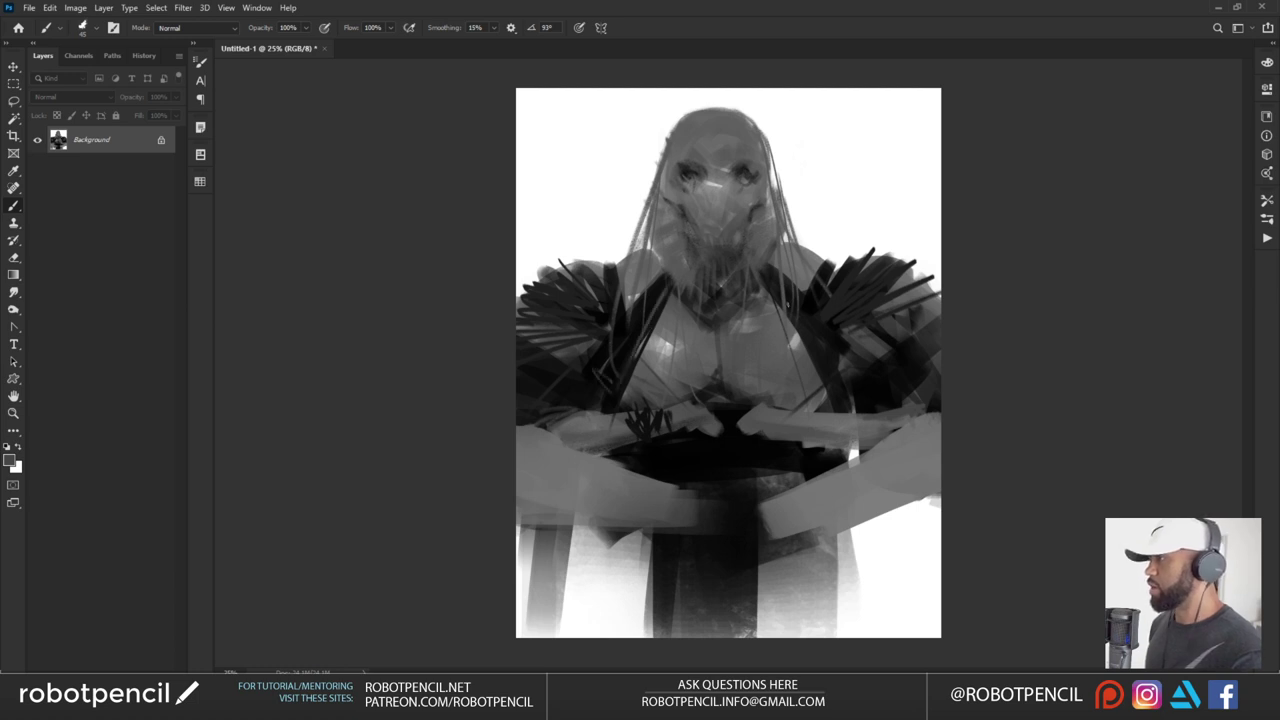
pyautogui.moveTo(770, 279); pyautogui.dragTo(854, 402)
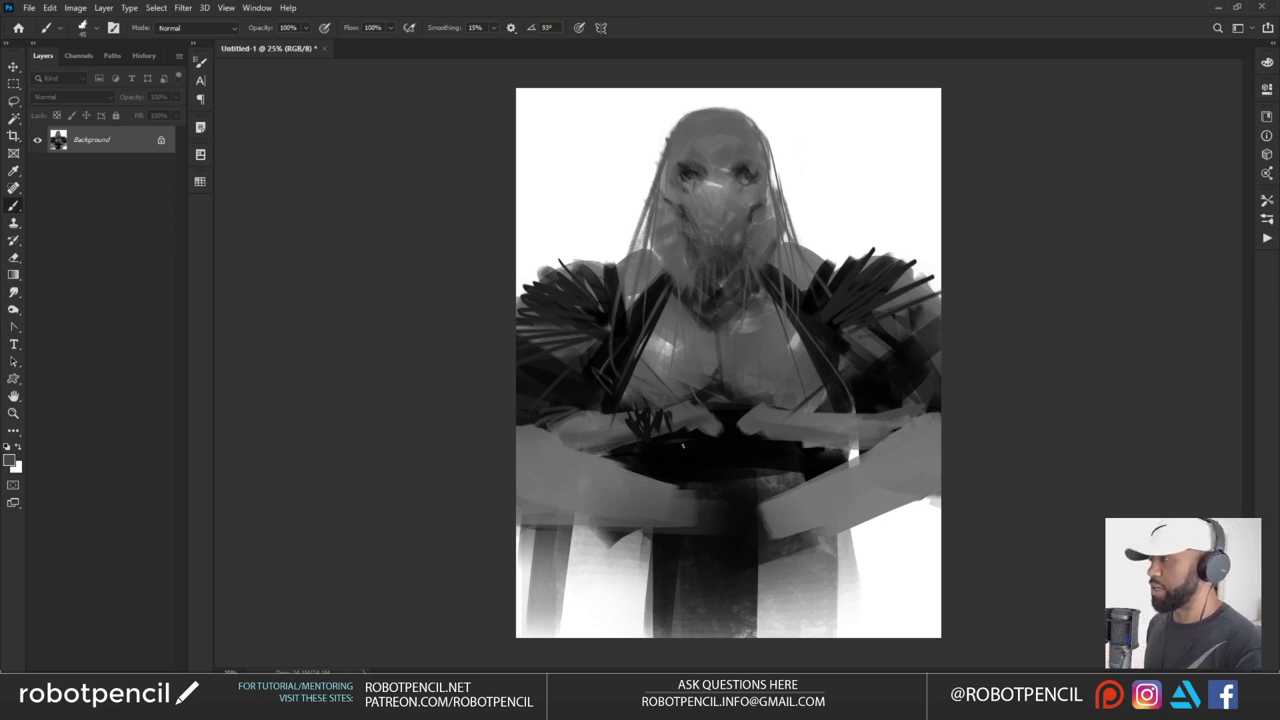
# Paint small looping black marks on the image-left upper hand with a sampled black
pyautogui.keyDown('alt'); pyautogui.click(717, 415); pyautogui.keyUp('alt')
pyautogui.moveTo(711, 410); pyautogui.dragTo(708, 430)
pyautogui.moveTo(709, 431); pyautogui.dragTo(715, 438)
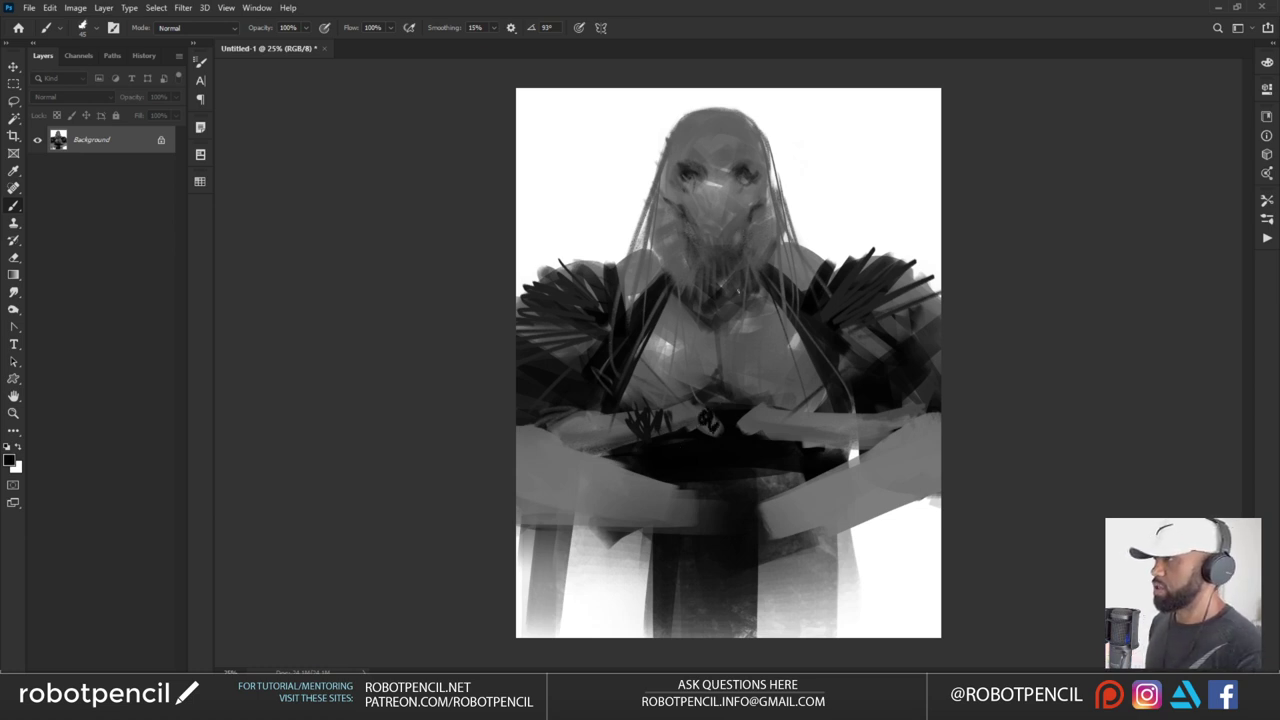
# Brighten the nose bridge and cheeks with short strokes of sampled light greys
pyautogui.keyDown('alt'); pyautogui.click(717, 181); pyautogui.keyUp('alt')
pyautogui.moveTo(718, 179); pyautogui.dragTo(713, 184)
pyautogui.keyDown('alt'); pyautogui.click(706, 191); pyautogui.keyUp('alt')
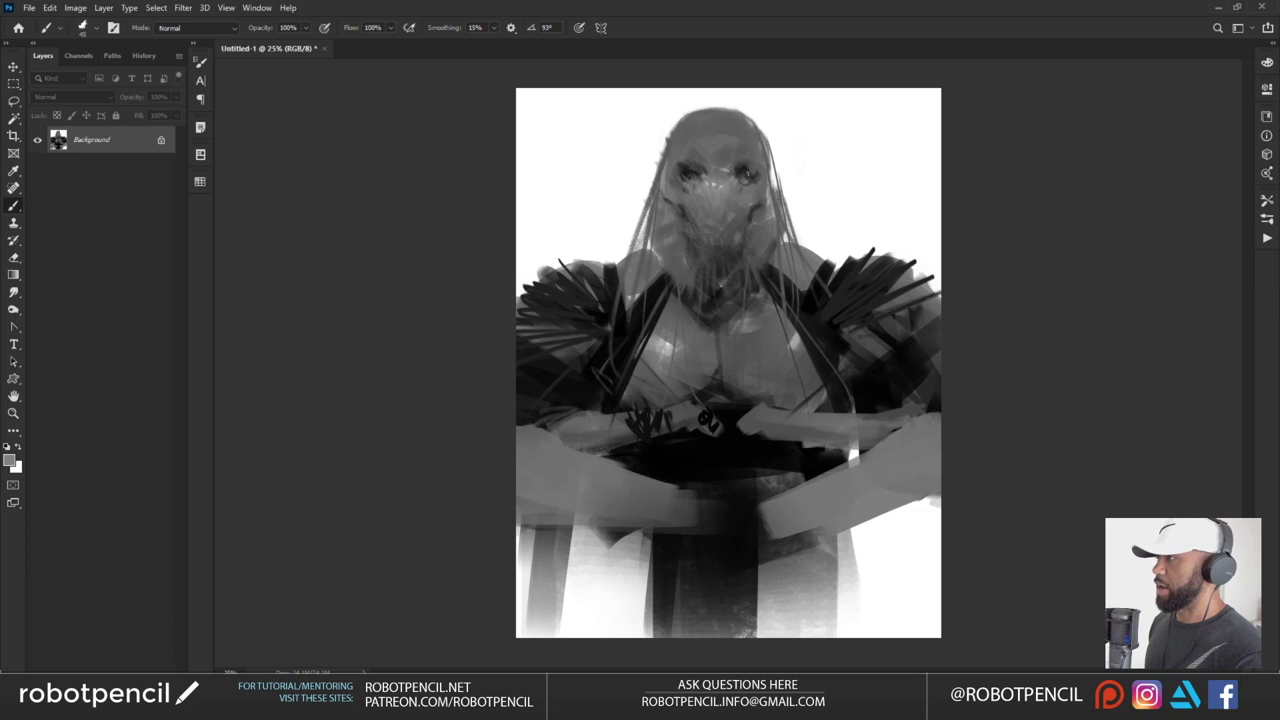
pyautogui.keyDown('alt'); pyautogui.click(717, 181); pyautogui.keyUp('alt')
pyautogui.moveTo(713, 174); pyautogui.dragTo(693, 197)
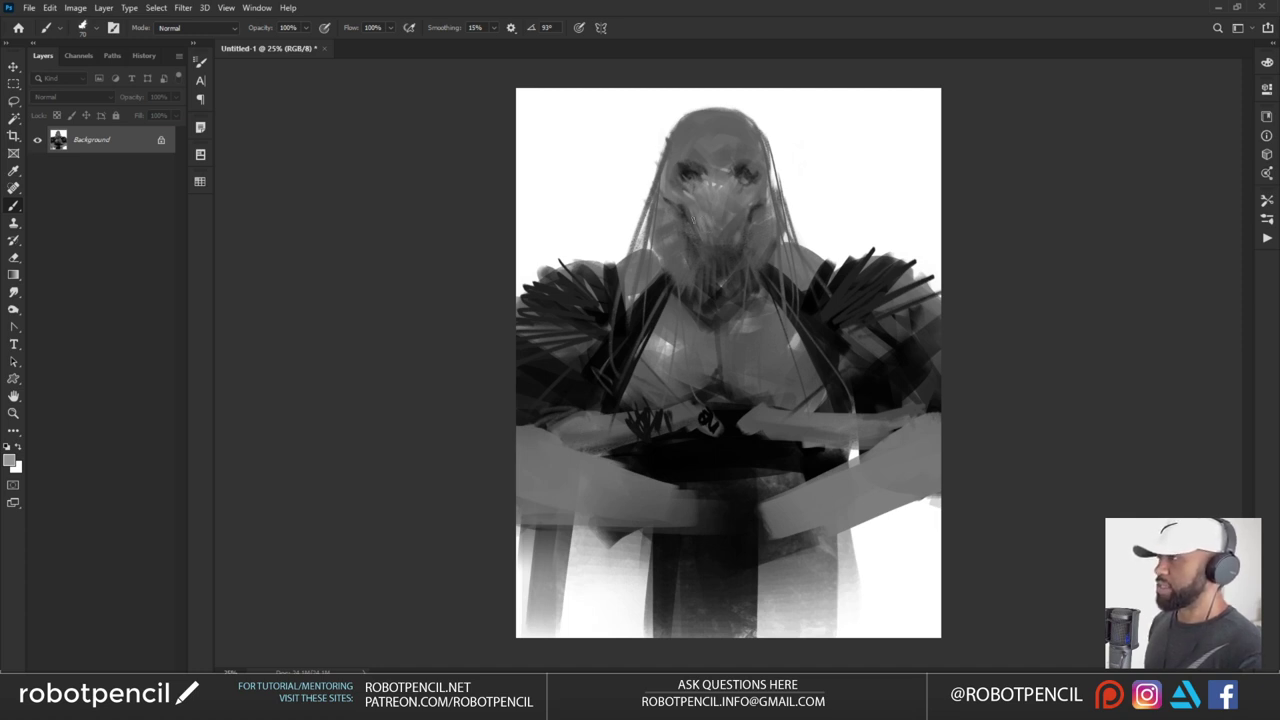
pyautogui.keyDown('alt'); pyautogui.click(704, 212); pyautogui.keyUp('alt')
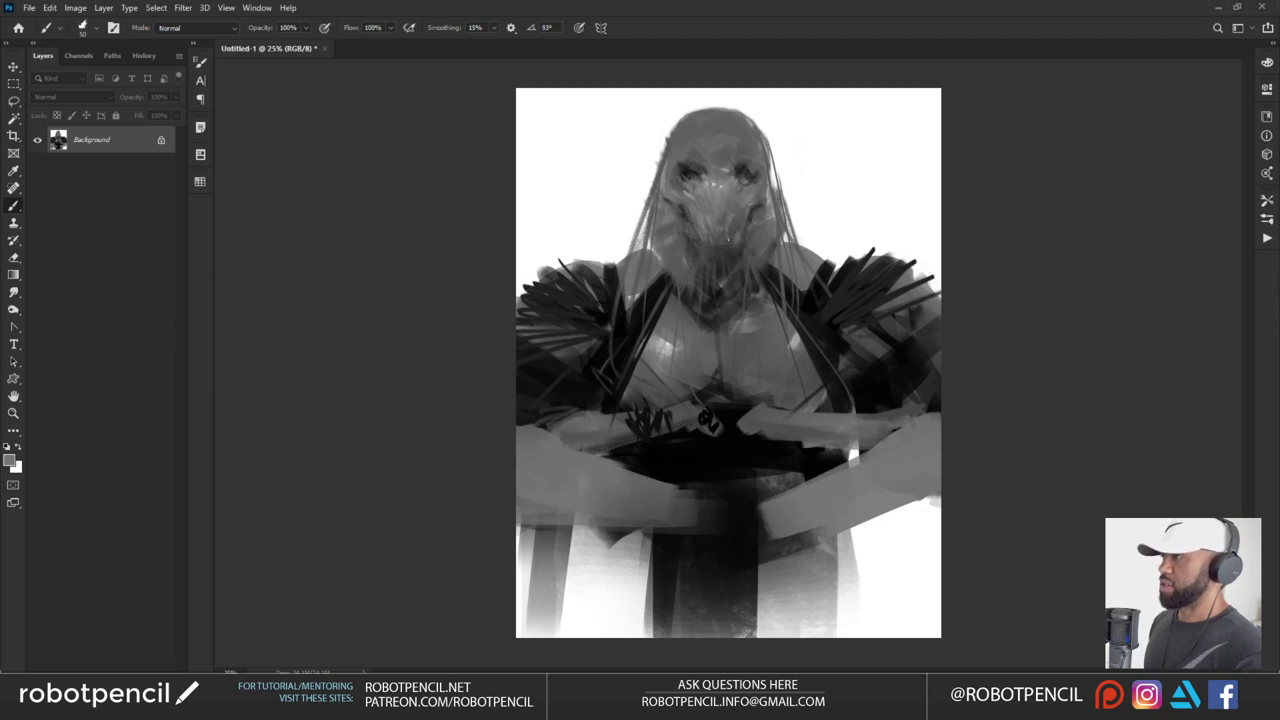
# Work fine grey texture across the nose and cheeks with sampled tones and the brush reduced to about 25 px
pyautogui.press('d')
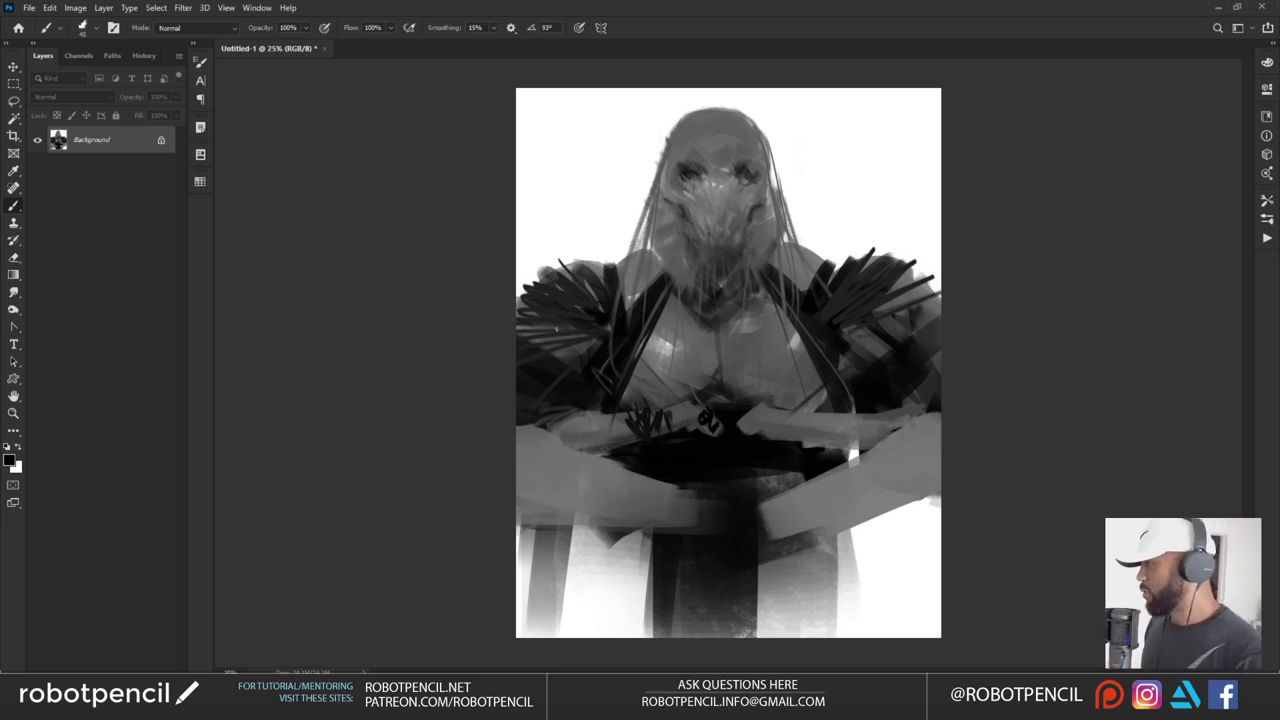
pyautogui.keyDown('alt'); pyautogui.click(693, 208); pyautogui.keyUp('alt')
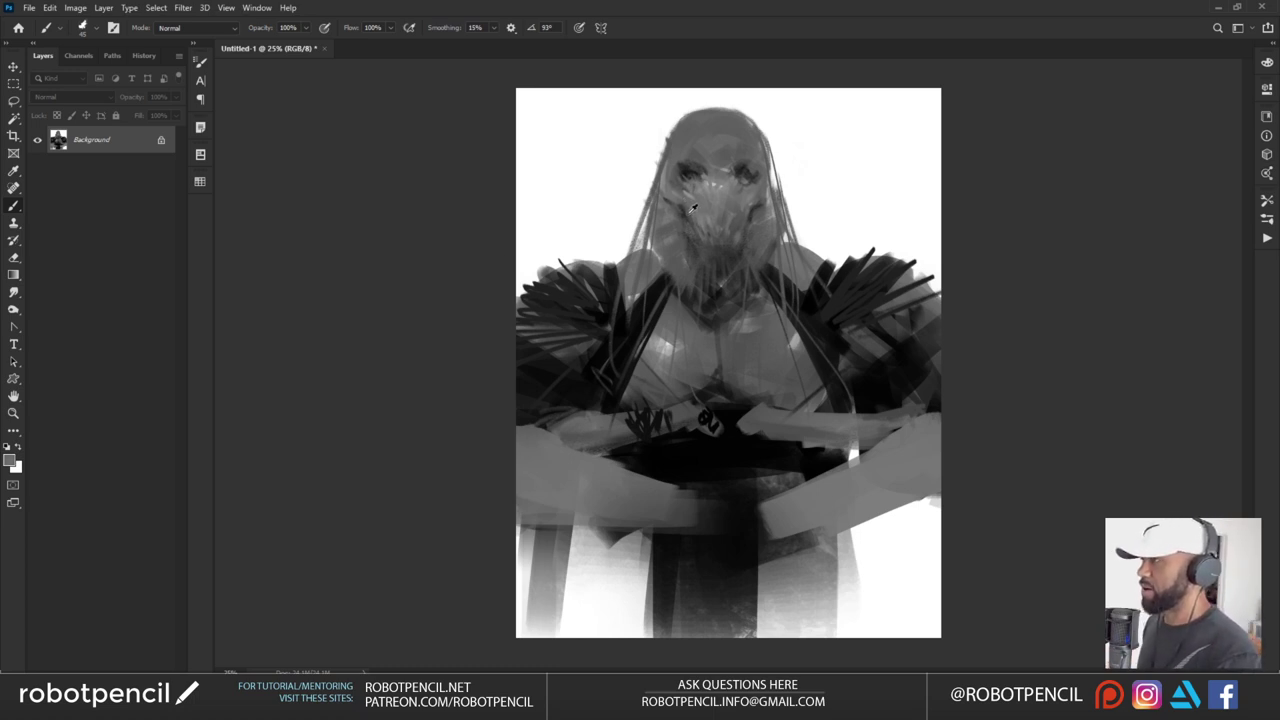
pyautogui.keyDown('alt'); pyautogui.click(692, 209); pyautogui.keyUp('alt')
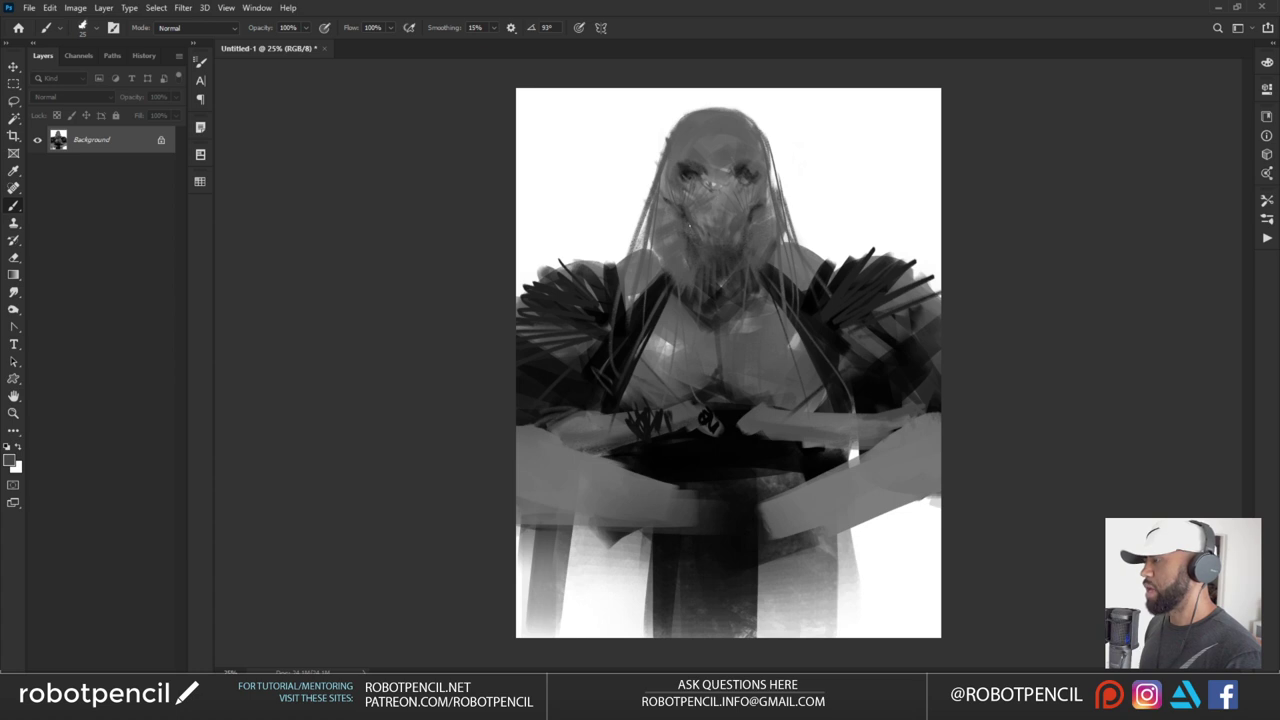
# Darken both sides of the mouth with black and frame the chin with tapering strokes in a sampled grey
pyautogui.press('d')
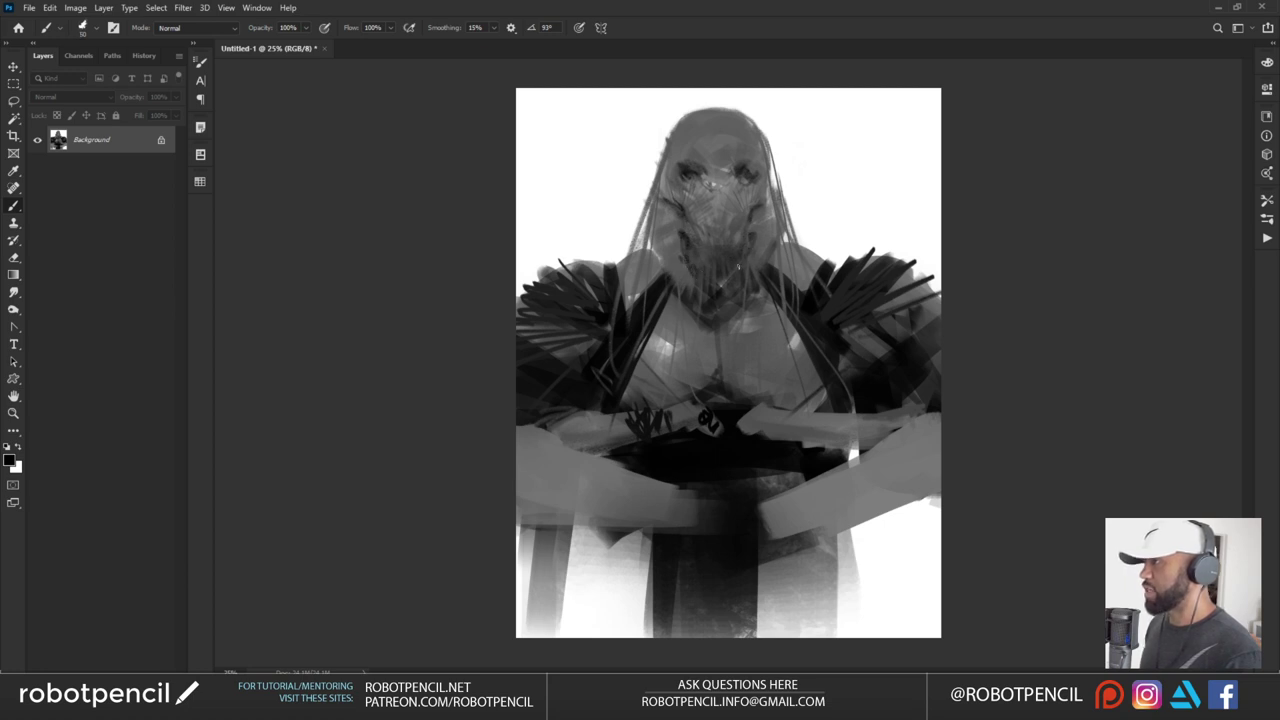
pyautogui.keyDown('alt'); pyautogui.click(674, 249); pyautogui.keyUp('alt')
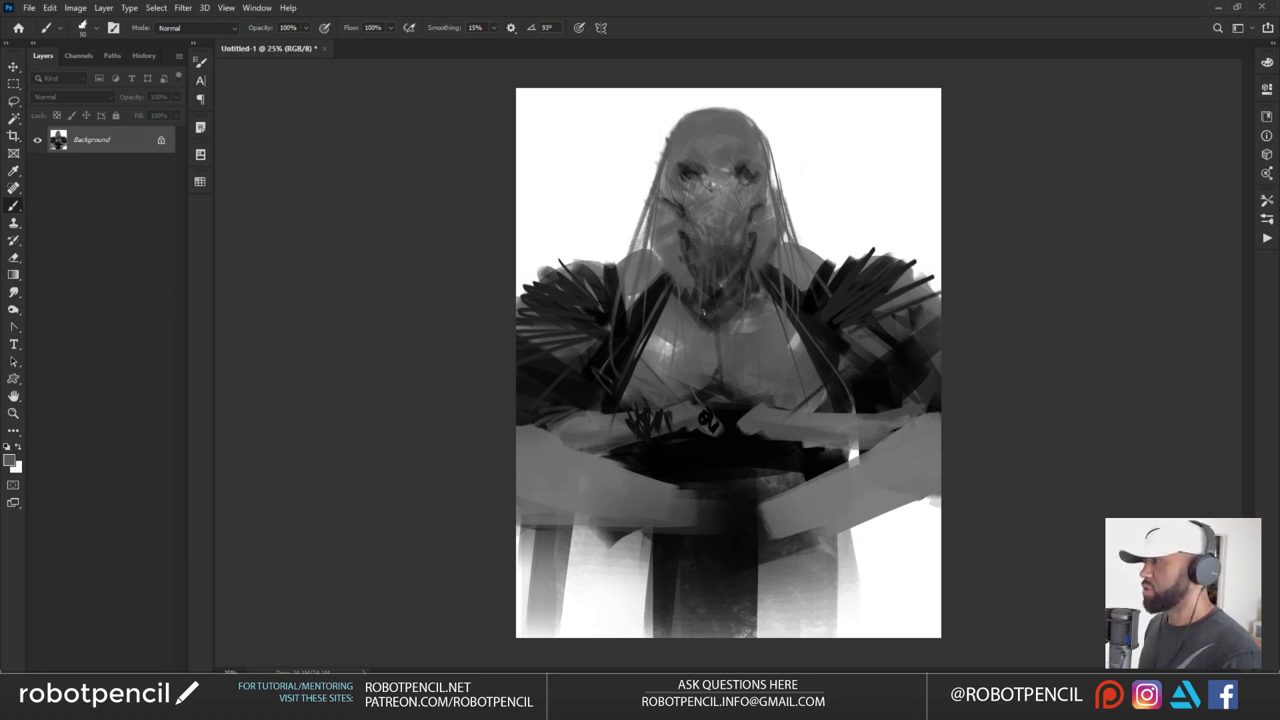
pyautogui.moveTo(692, 284); pyautogui.dragTo(706, 313)
pyautogui.moveTo(753, 256); pyautogui.dragTo(738, 298)
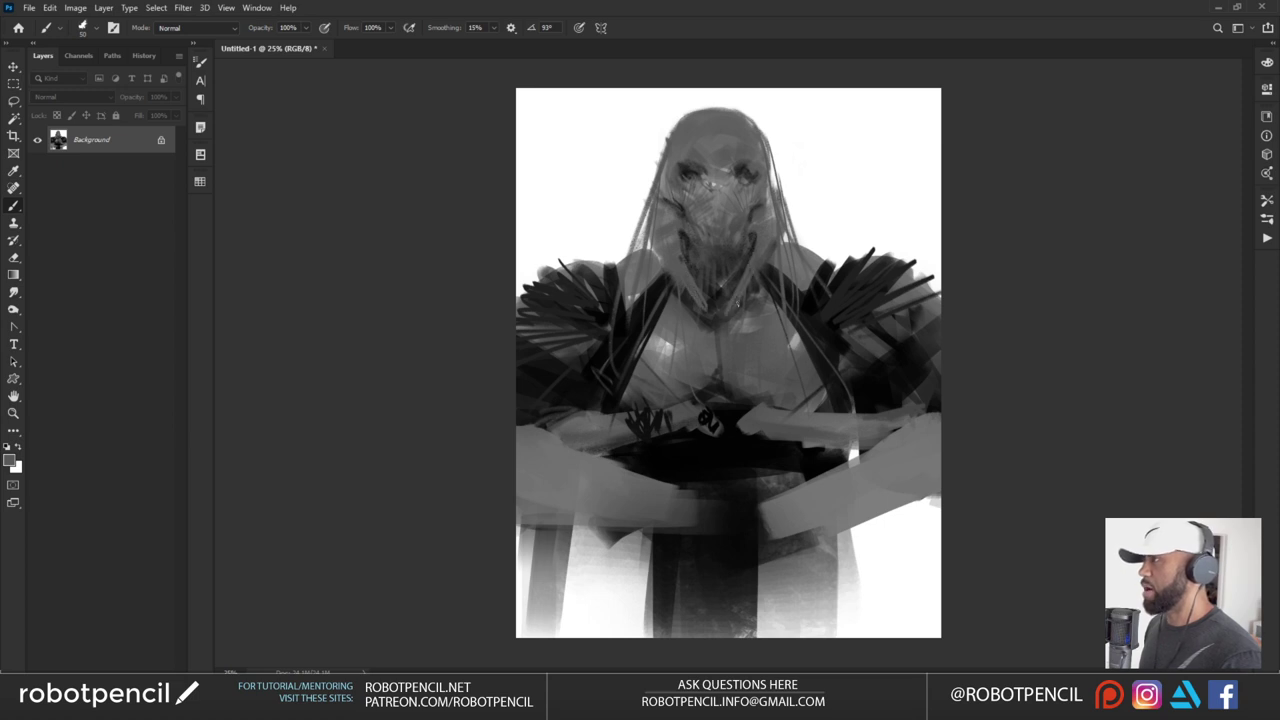
pyautogui.moveTo(662, 274); pyautogui.dragTo(671, 299)
pyautogui.moveTo(772, 262); pyautogui.dragTo(762, 292)
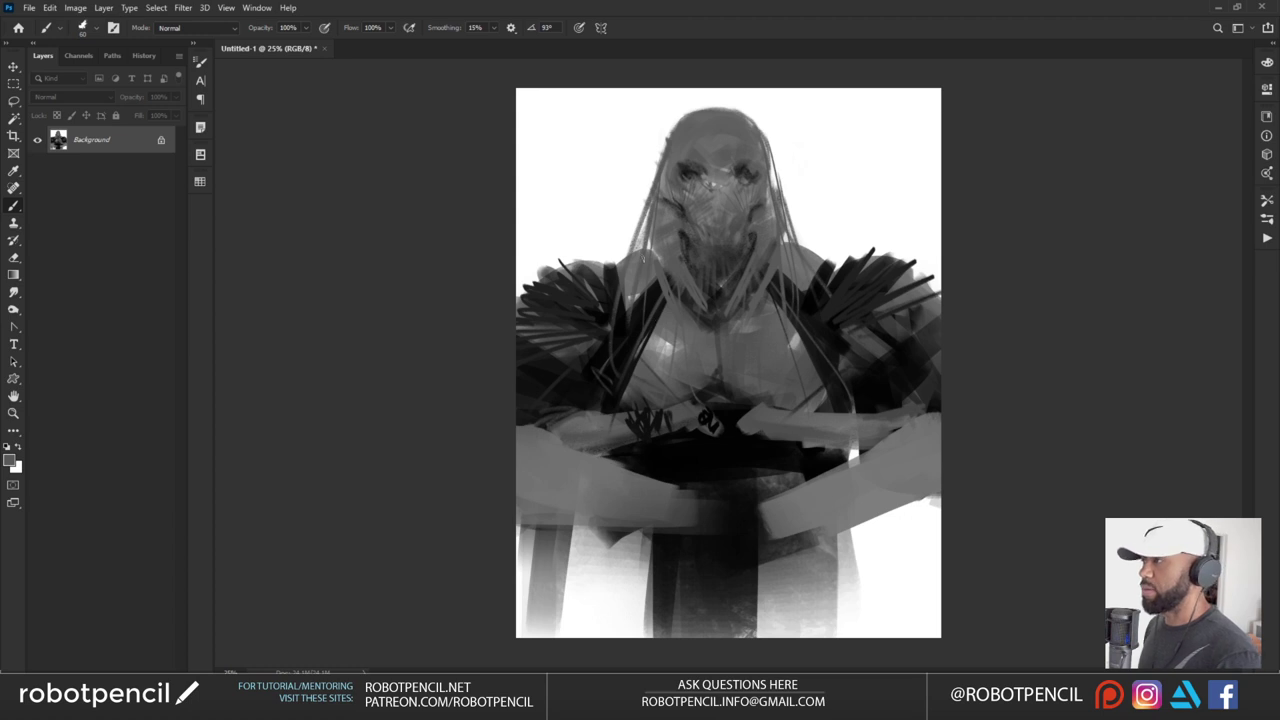
# Extend grey tendrils down both sides of the neck and add black touches beneath them on the upper chest
pyautogui.moveTo(648, 276); pyautogui.dragTo(657, 322)
pyautogui.moveTo(650, 275); pyautogui.dragTo(661, 317)
pyautogui.moveTo(784, 271); pyautogui.dragTo(774, 311)
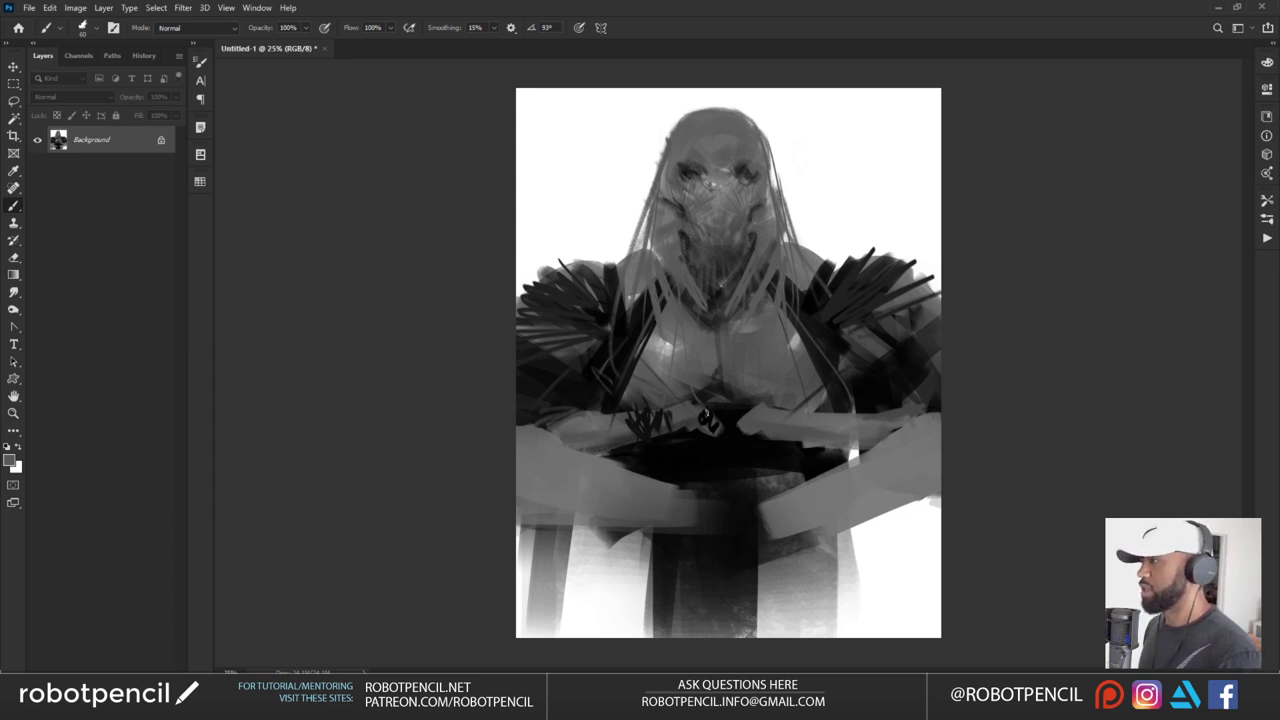
pyautogui.keyDown('alt'); pyautogui.click(648, 322); pyautogui.keyUp('alt')
pyautogui.moveTo(661, 314)
pyautogui.mouseDown()
pyautogui.moveTo(655, 341)
pyautogui.moveTo(672, 325)
pyautogui.mouseUp()
pyautogui.moveTo(761, 301); pyautogui.dragTo(736, 338)
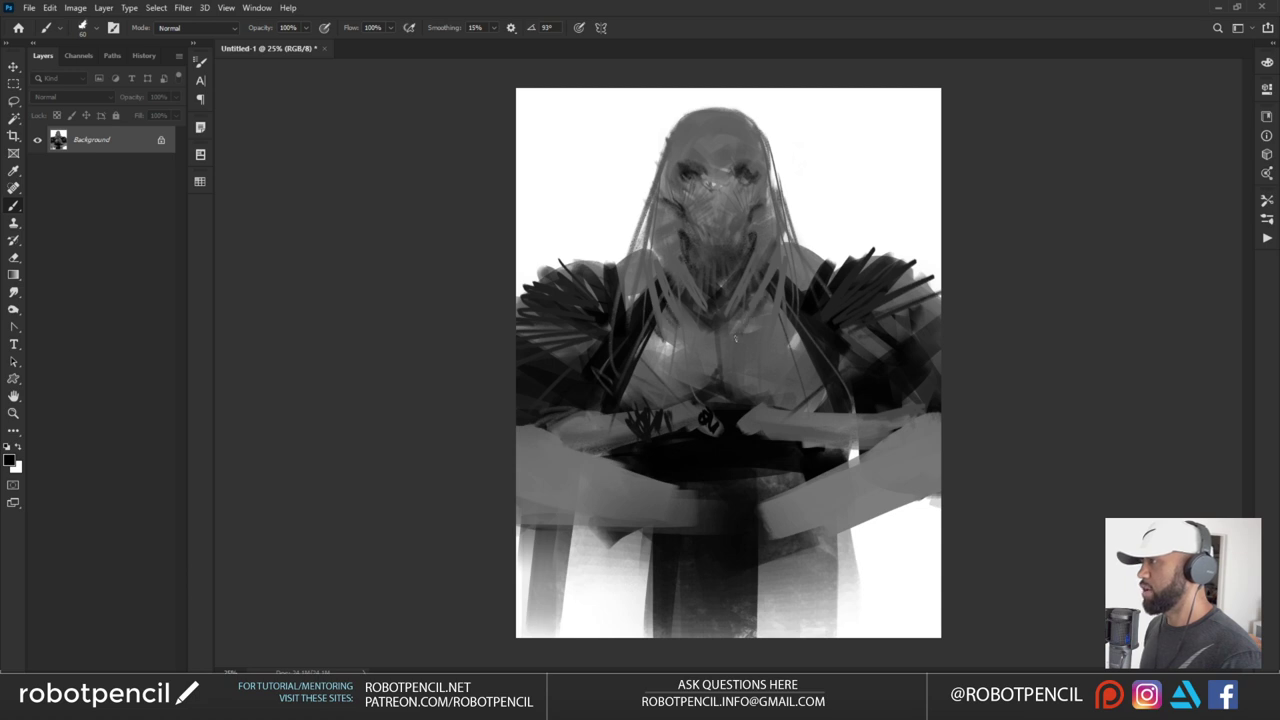
pyautogui.press(']')
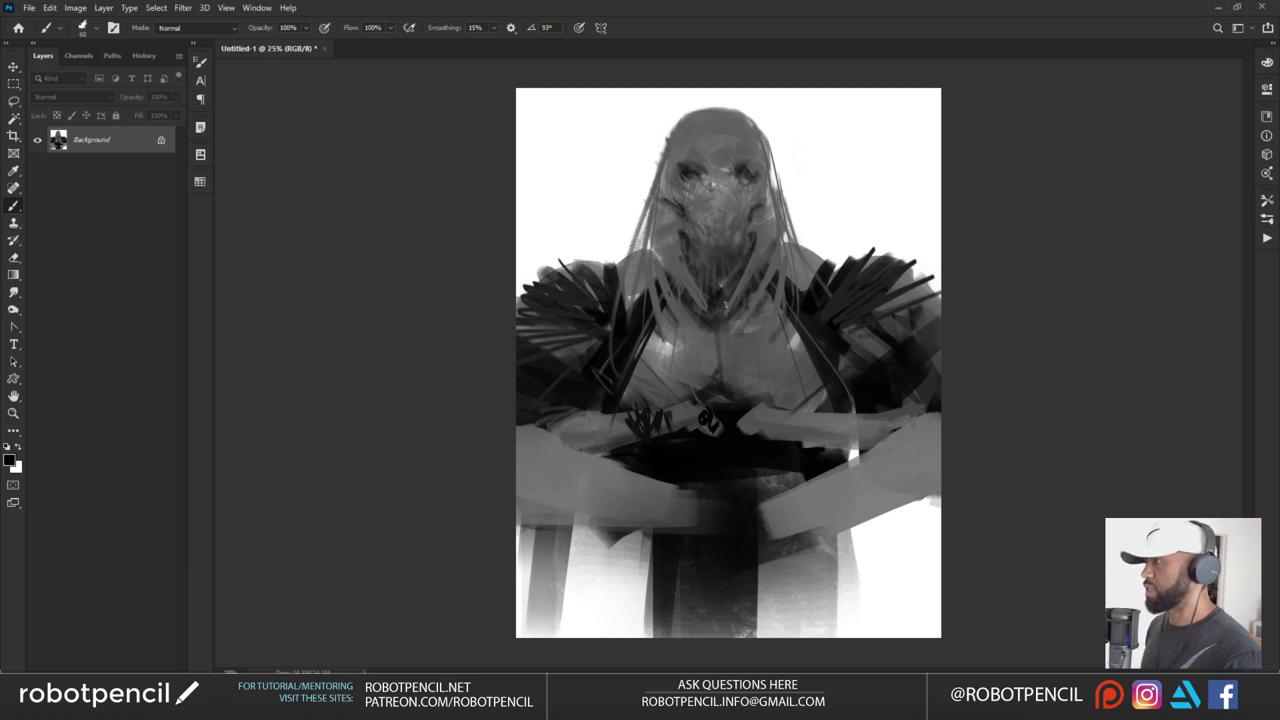
pyautogui.press(']')
pyautogui.press(']')
pyautogui.press(']')
pyautogui.press(']')
pyautogui.press(']')
pyautogui.press(']')
pyautogui.press(']')
pyautogui.press(']')
pyautogui.press(']')
pyautogui.press(']')
pyautogui.press(']')
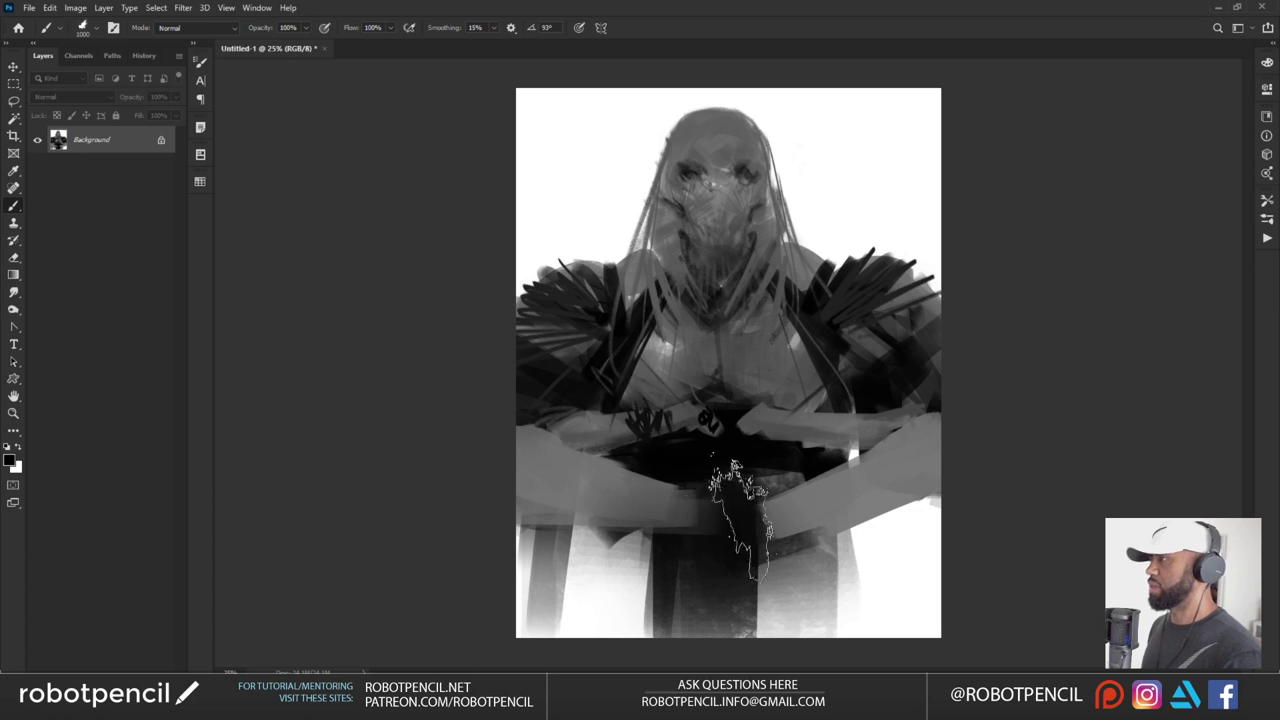
pyautogui.press('[')
pyautogui.press('[')
pyautogui.press('[')
pyautogui.press('[')
pyautogui.press('[')
pyautogui.press('[')
pyautogui.press('[')
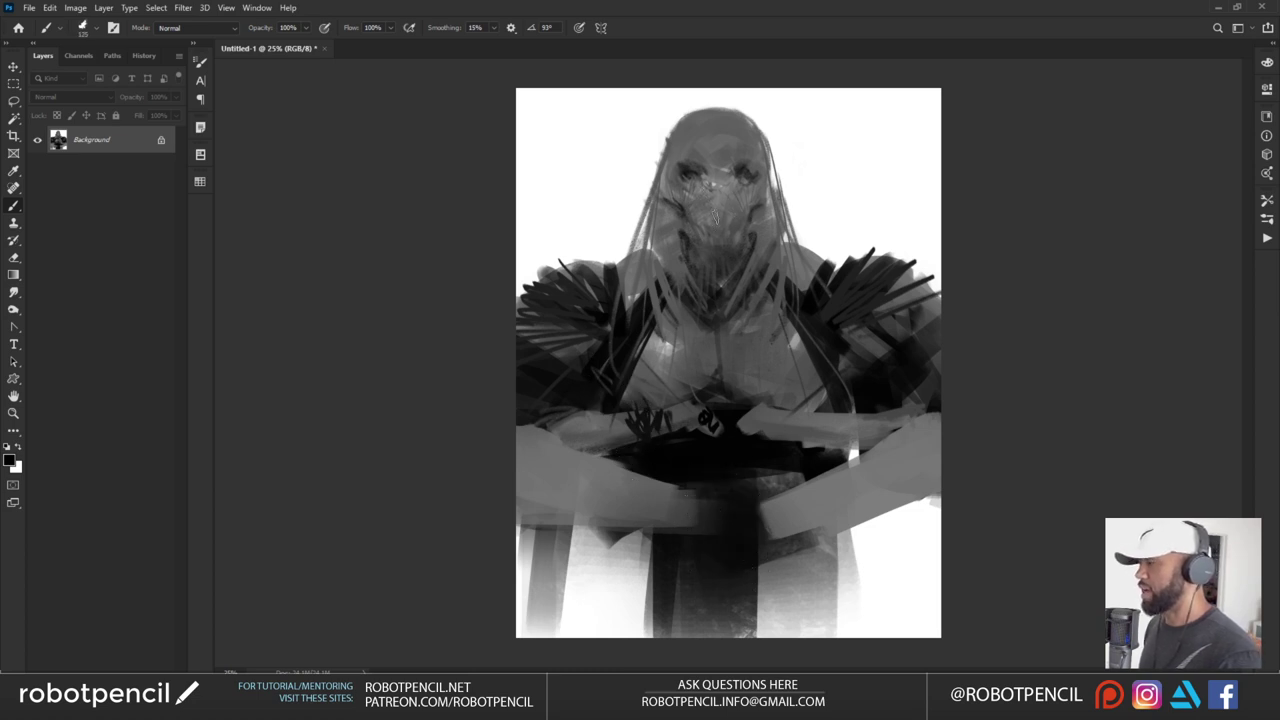
# Switch to a round brush enlarged to about 70 px and shade the cheeks and middle of the face with black
pyautogui.rightClick(688, 207)
pyautogui.doubleClick(670, 268)
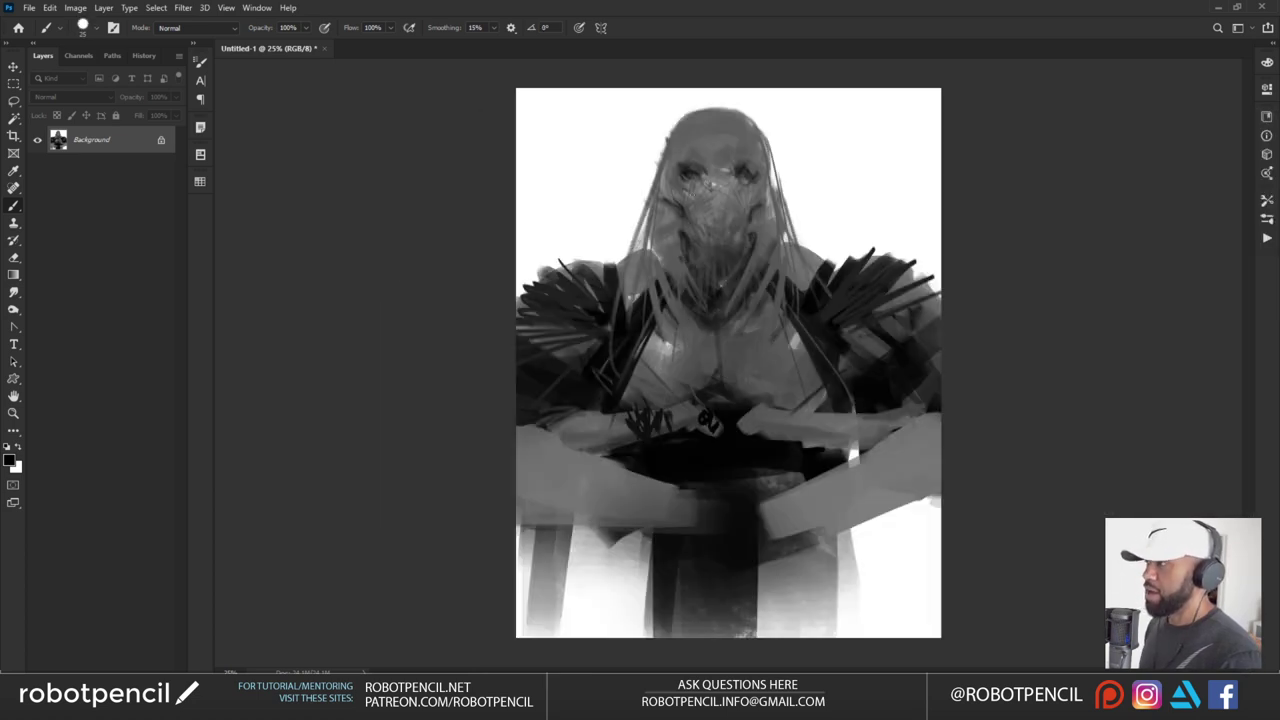
pyautogui.press(']')
pyautogui.press(']')
pyautogui.press(']')
pyautogui.moveTo(692, 206)
pyautogui.mouseDown()
pyautogui.moveTo(749, 209)
pyautogui.moveTo(736, 207)
pyautogui.mouseUp()
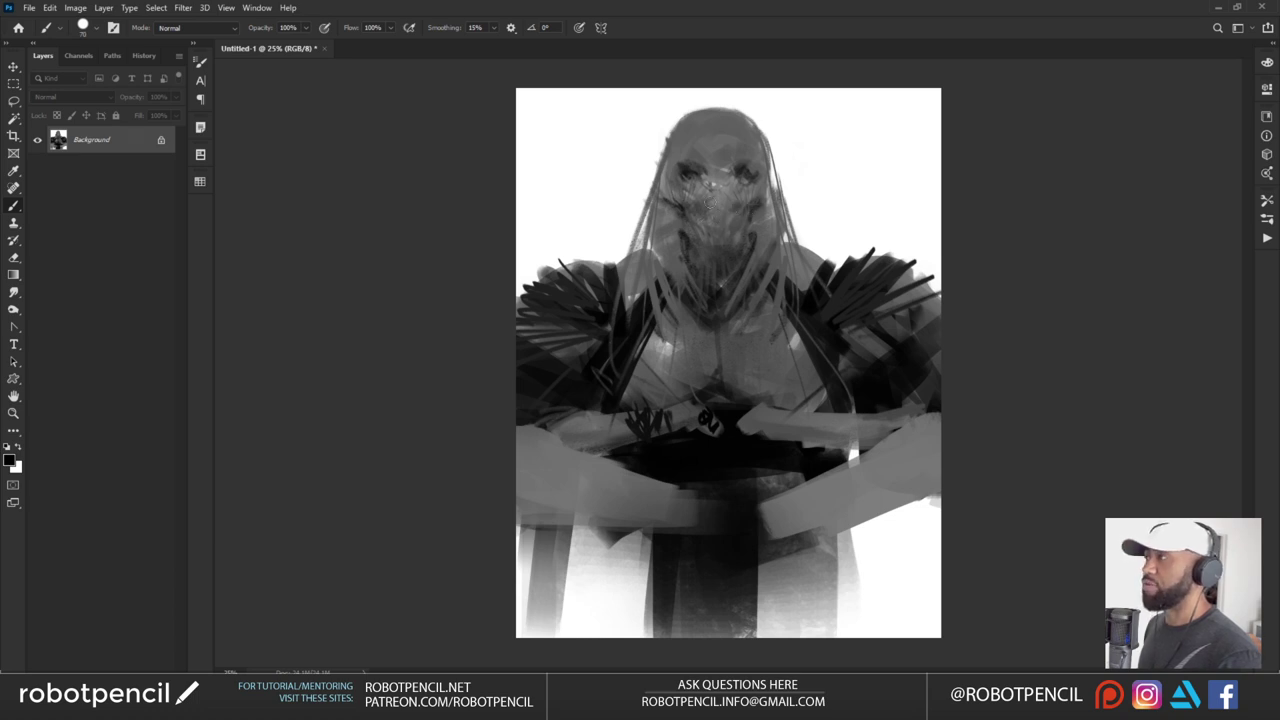
# Blend the nose and image-right cheek with a light grey sampled from the nose bridge
pyautogui.keyDown('alt'); pyautogui.click(721, 180); pyautogui.keyUp('alt')
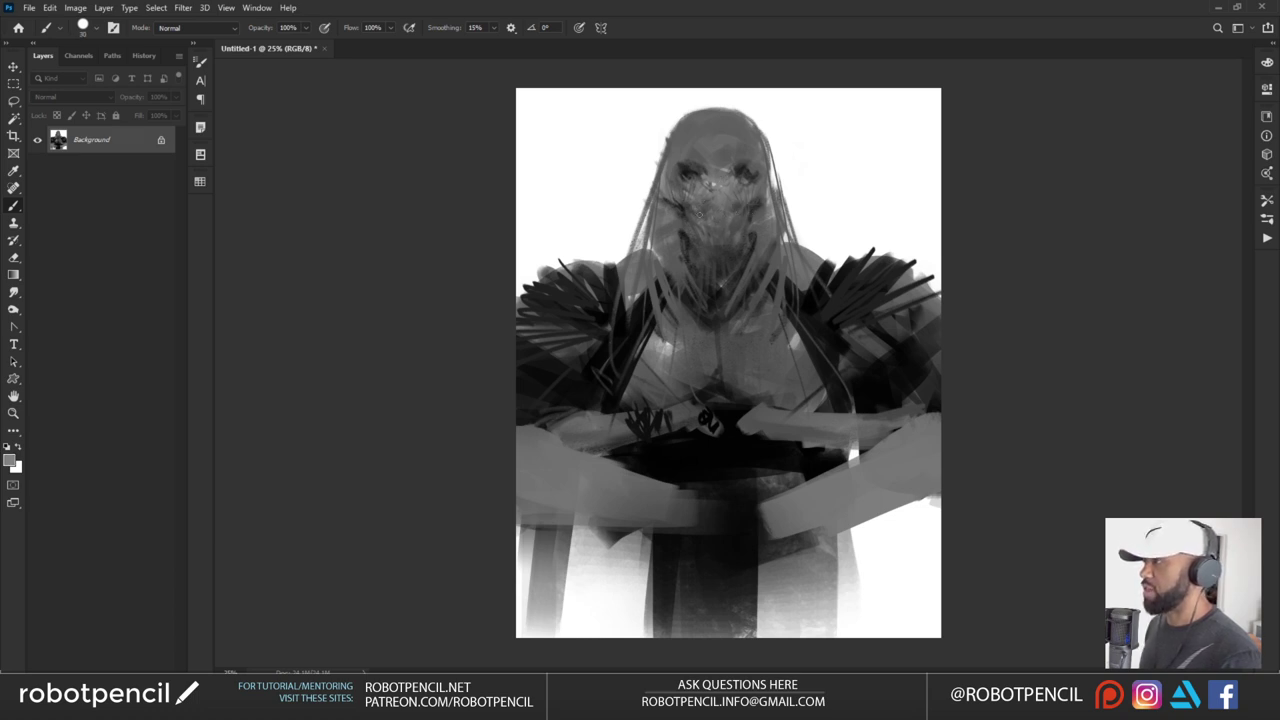
pyautogui.press(']')
pyautogui.press(']')
pyautogui.moveTo(730, 199)
pyautogui.mouseDown()
pyautogui.moveTo(739, 209)
pyautogui.moveTo(693, 208)
pyautogui.moveTo(741, 214)
pyautogui.mouseUp()
# Darken both eye sockets with black and the round brush enlarged to about 125 px
pyautogui.press('d')
pyautogui.press(']')
pyautogui.press(']')
pyautogui.press(']')
pyautogui.press(']')
pyautogui.press(']')
pyautogui.press(']')
pyautogui.moveTo(687, 172); pyautogui.dragTo(749, 173)
pyautogui.press('[')
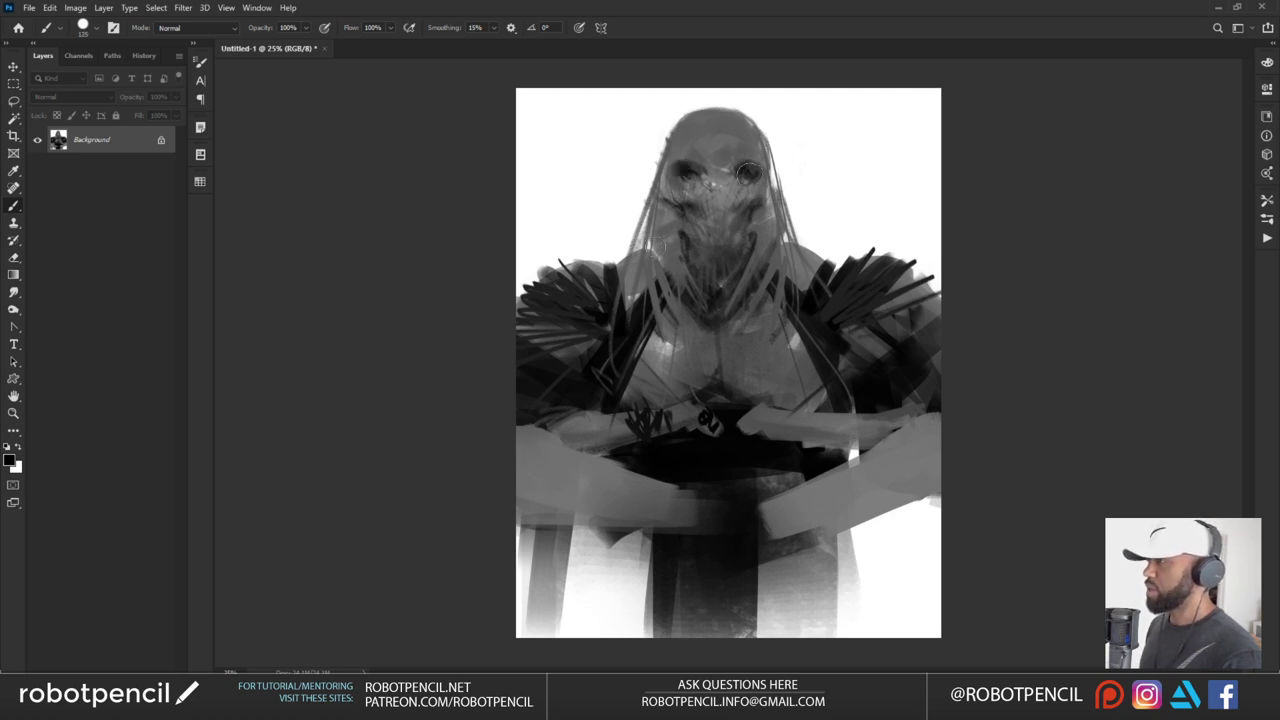
# Shade both sides of the jaw and the neck with soft black strokes of the round brush
pyautogui.moveTo(660, 241)
pyautogui.mouseDown()
pyautogui.moveTo(669, 273)
pyautogui.moveTo(662, 238)
pyautogui.moveTo(688, 259)
pyautogui.mouseUp()
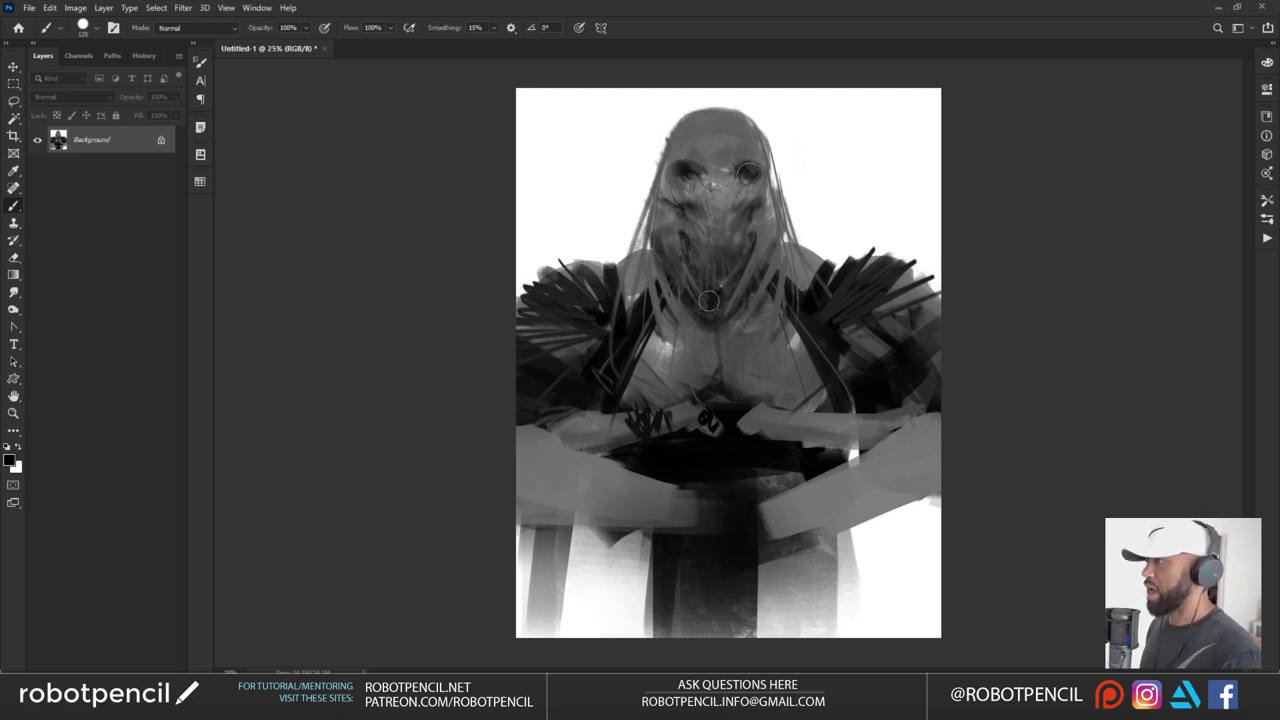
pyautogui.moveTo(768, 276); pyautogui.dragTo(780, 254)
pyautogui.press('[')
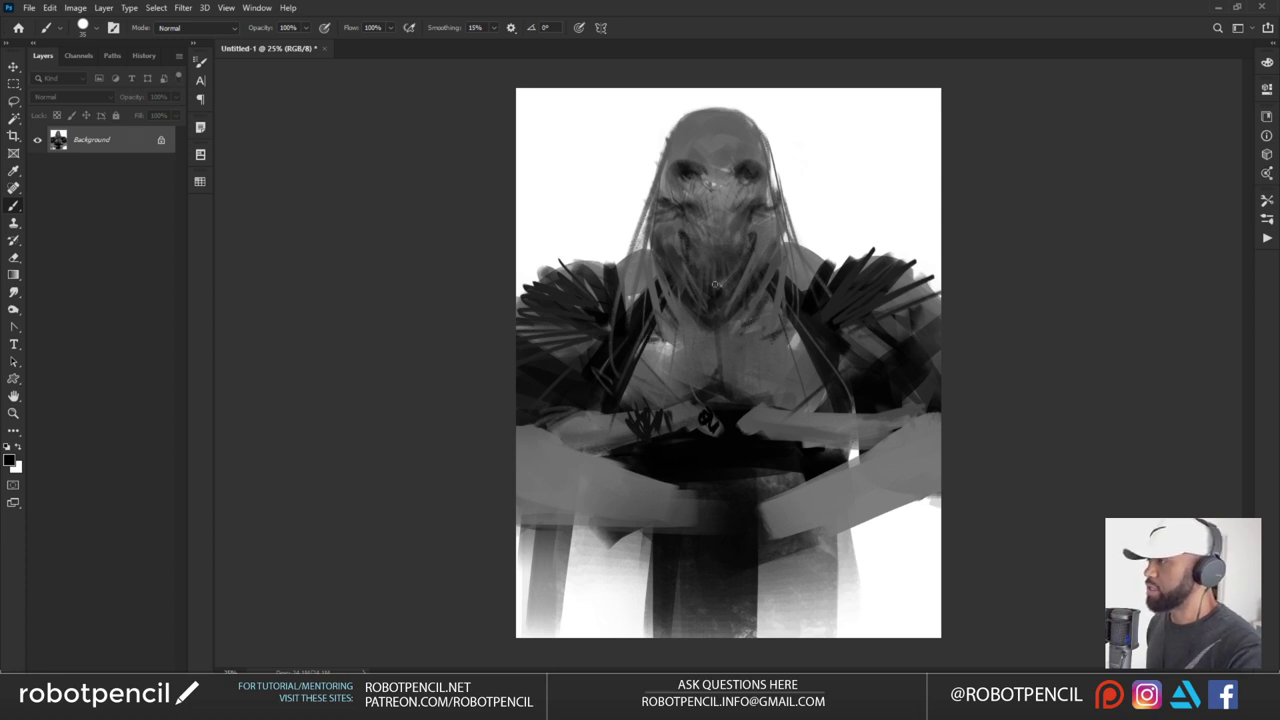
# Enlarge the round brush to about 200 px and darken the waist beneath the upper arms with black
pyautogui.press(']')
pyautogui.press(']')
pyautogui.press(']')
pyautogui.press(']')
pyautogui.press(']')
pyautogui.press(']')
pyautogui.press(']')
pyautogui.press(']')
pyautogui.press(']')
pyautogui.press(']')
pyautogui.press(']')
pyautogui.press(']')
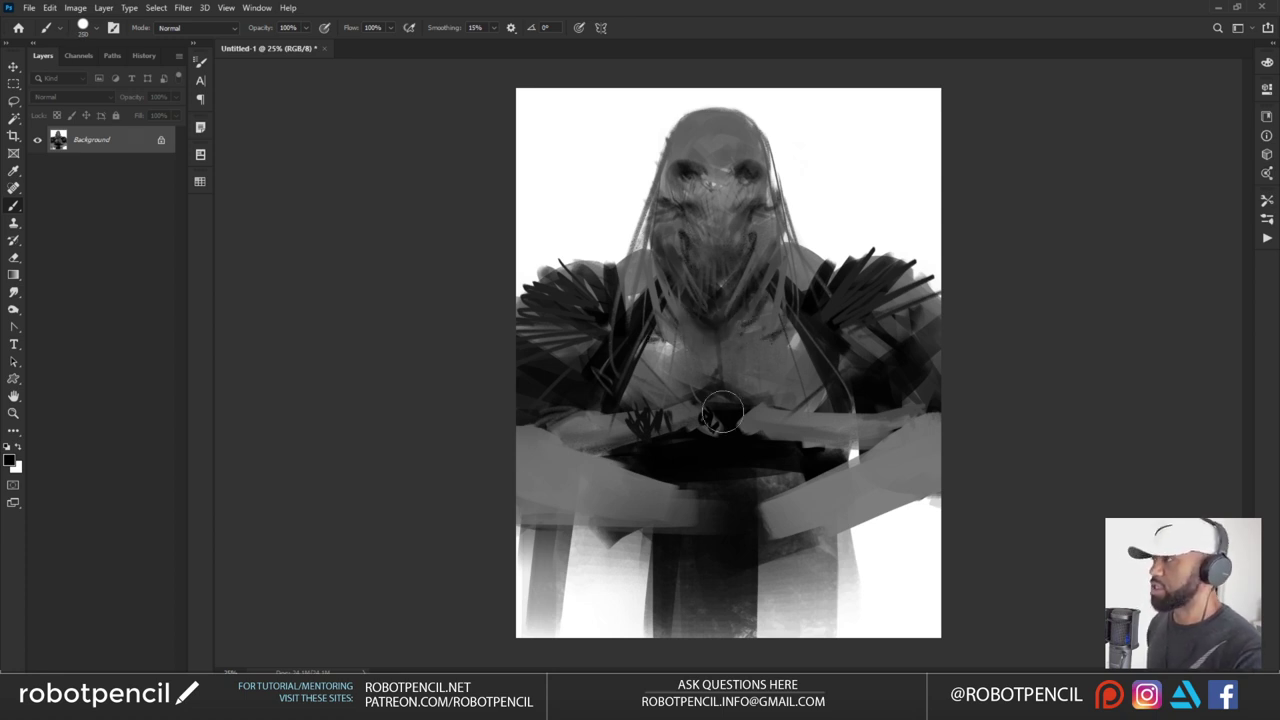
pyautogui.press('[')
pyautogui.press('[')
pyautogui.press('[')
pyautogui.press('[')
pyautogui.press('[')
pyautogui.press('[')
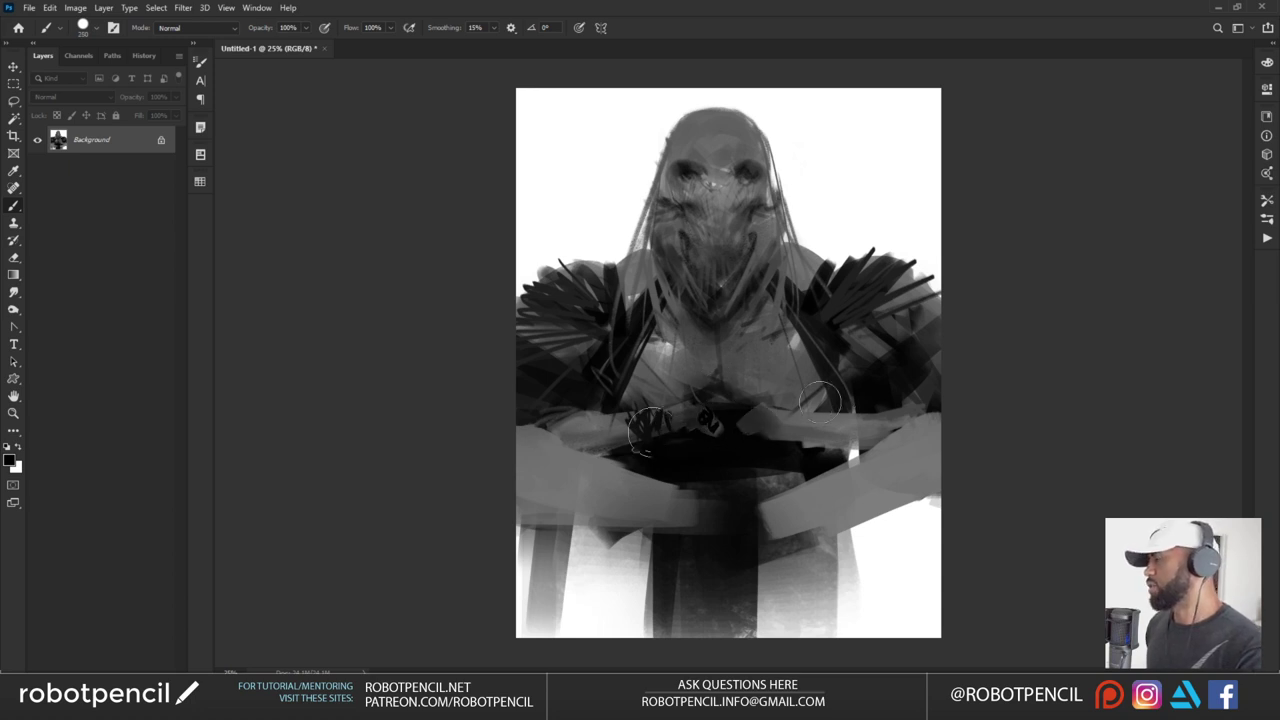
pyautogui.moveTo(776, 440); pyautogui.dragTo(838, 442)
# Paint hands with spread fingers on the two lower arms, using a sampled mid grey and a round brush reduced to about 40 px
pyautogui.keyDown('alt'); pyautogui.click(840, 440); pyautogui.keyUp('alt')
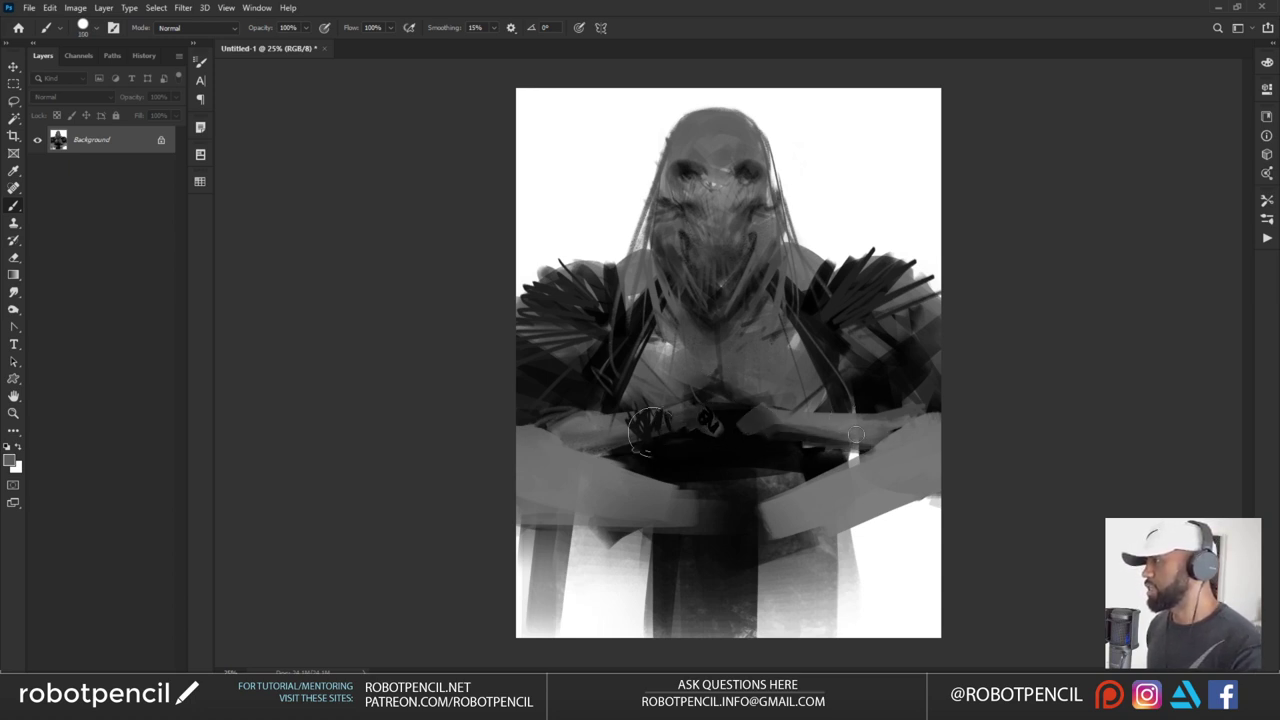
pyautogui.moveTo(880, 445)
pyautogui.mouseDown()
pyautogui.moveTo(774, 498)
pyautogui.moveTo(726, 561)
pyautogui.moveTo(757, 580)
pyautogui.mouseUp()
pyautogui.press('[')
pyautogui.moveTo(684, 494)
pyautogui.mouseDown()
pyautogui.moveTo(691, 550)
pyautogui.moveTo(693, 534)
pyautogui.moveTo(704, 571)
pyautogui.moveTo(716, 560)
pyautogui.moveTo(676, 549)
pyautogui.moveTo(682, 568)
pyautogui.moveTo(697, 509)
pyautogui.moveTo(722, 533)
pyautogui.mouseUp()
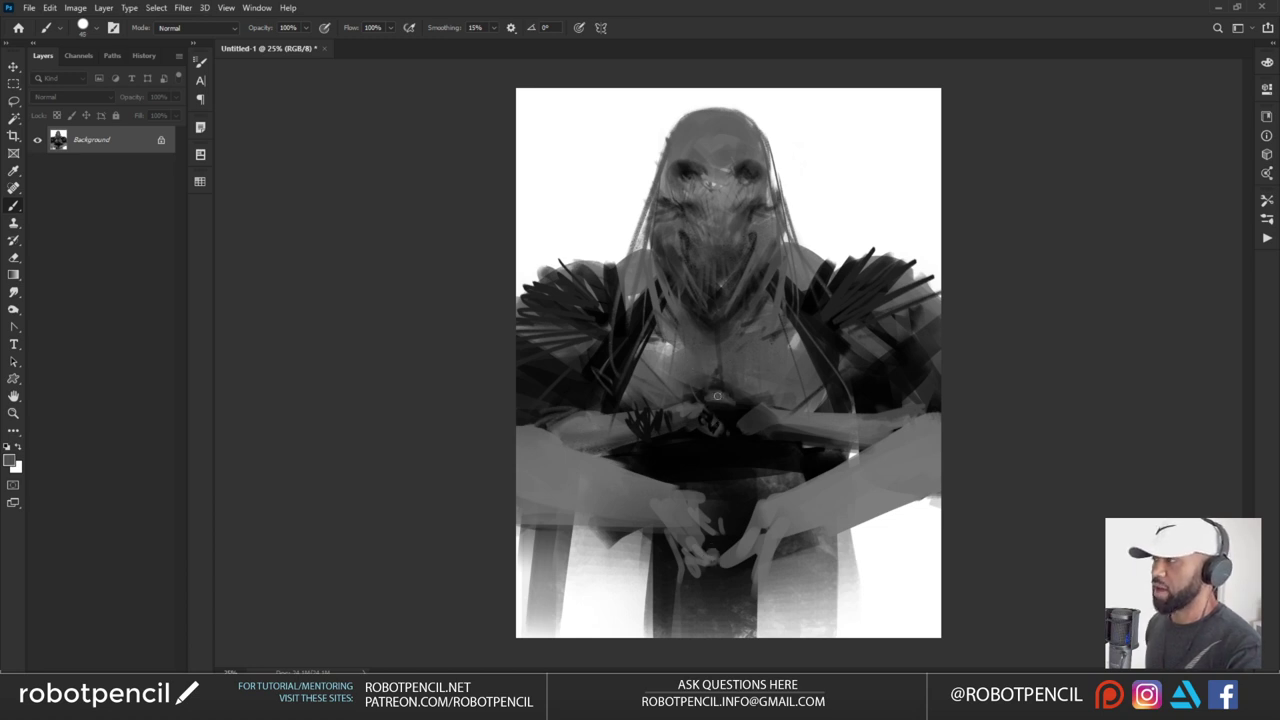
pyautogui.keyDown('alt'); pyautogui.click(670, 346); pyautogui.keyUp('alt')
pyautogui.keyDown('alt'); pyautogui.click(680, 348); pyautogui.keyUp('alt')
pyautogui.press(']')
pyautogui.moveTo(710, 343); pyautogui.dragTo(688, 361)
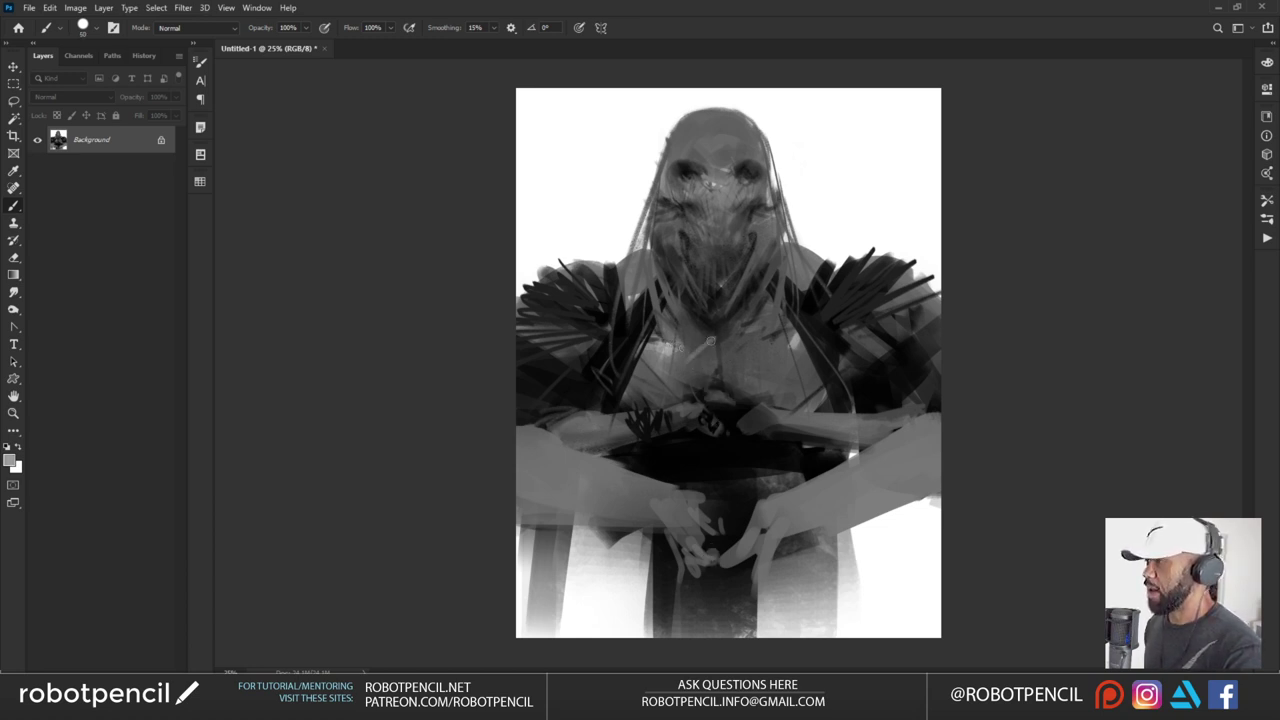
pyautogui.hotkey('ctrl', 'z')
# Paint a light grey vertical highlight down the centre of the chest and break it up with darker grey and black touches
pyautogui.keyDown('alt'); pyautogui.click(671, 345); pyautogui.keyUp('alt')
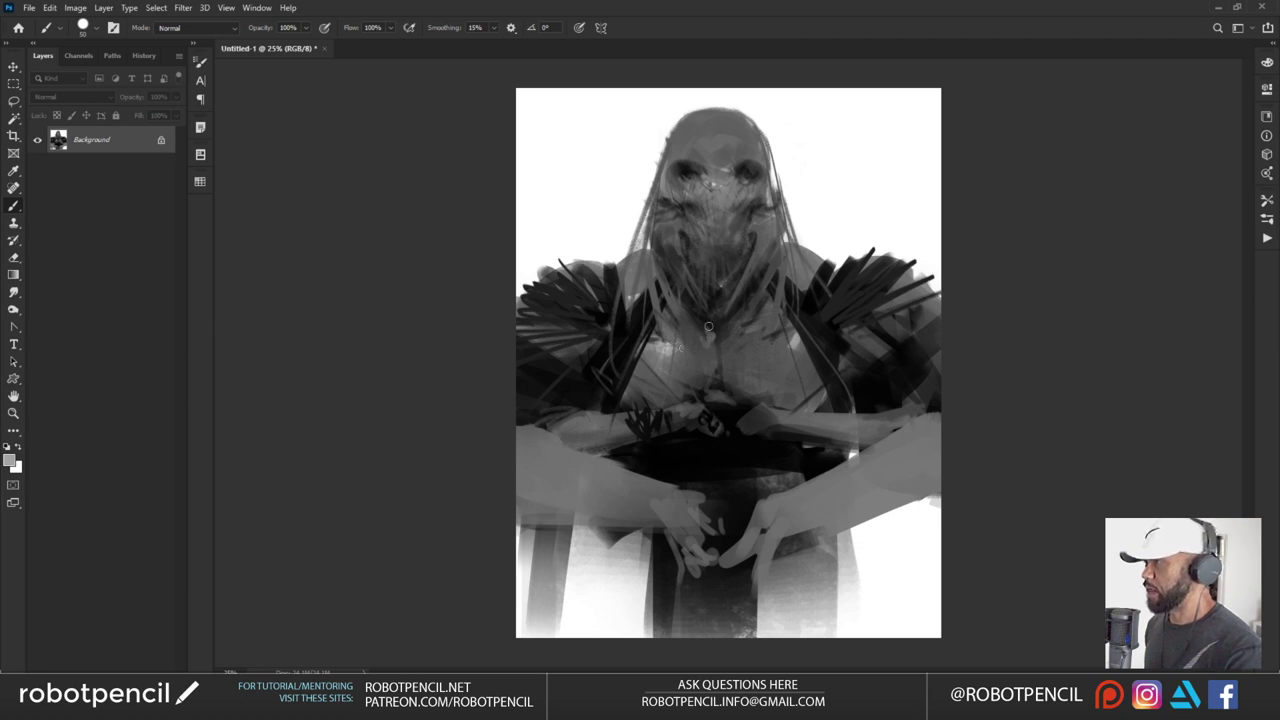
pyautogui.keyDown('alt'); pyautogui.click(717, 325); pyautogui.keyUp('alt')
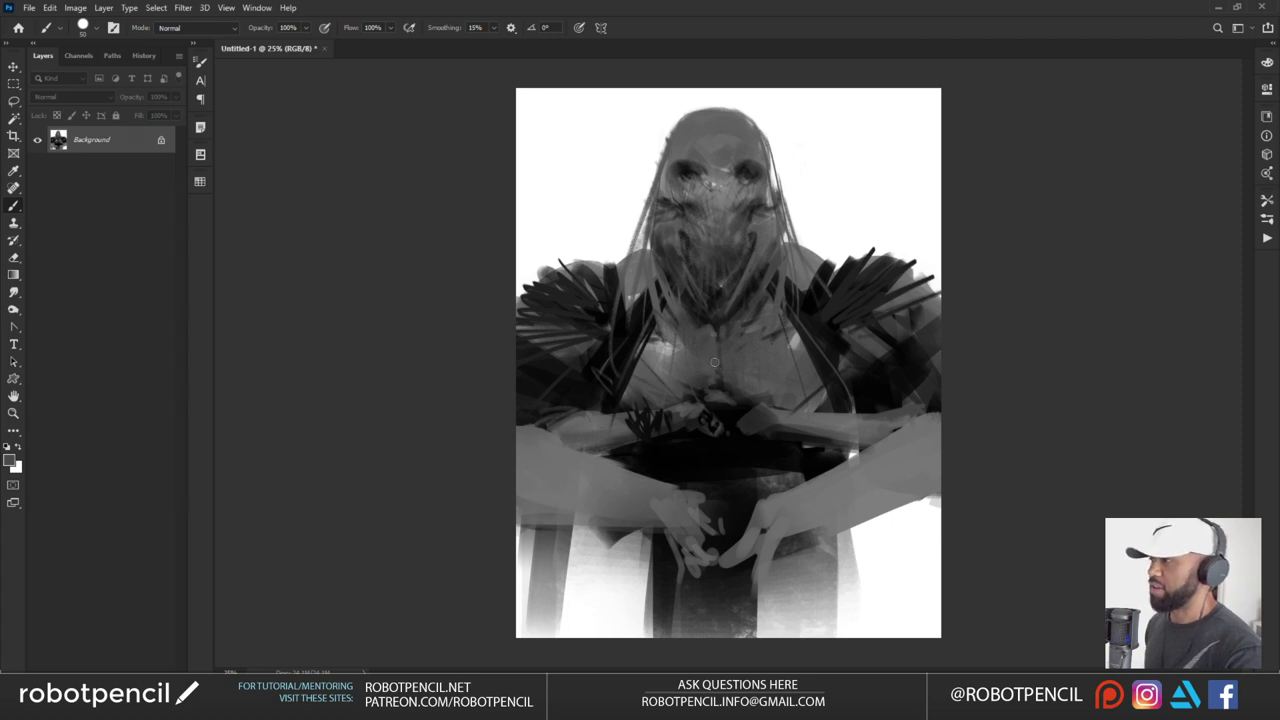
pyautogui.keyDown('alt'); pyautogui.click(714, 362); pyautogui.keyUp('alt')
pyautogui.press('x')
pyautogui.moveTo(715, 347); pyautogui.dragTo(725, 393)
pyautogui.keyDown('alt'); pyautogui.click(722, 351); pyautogui.keyUp('alt')
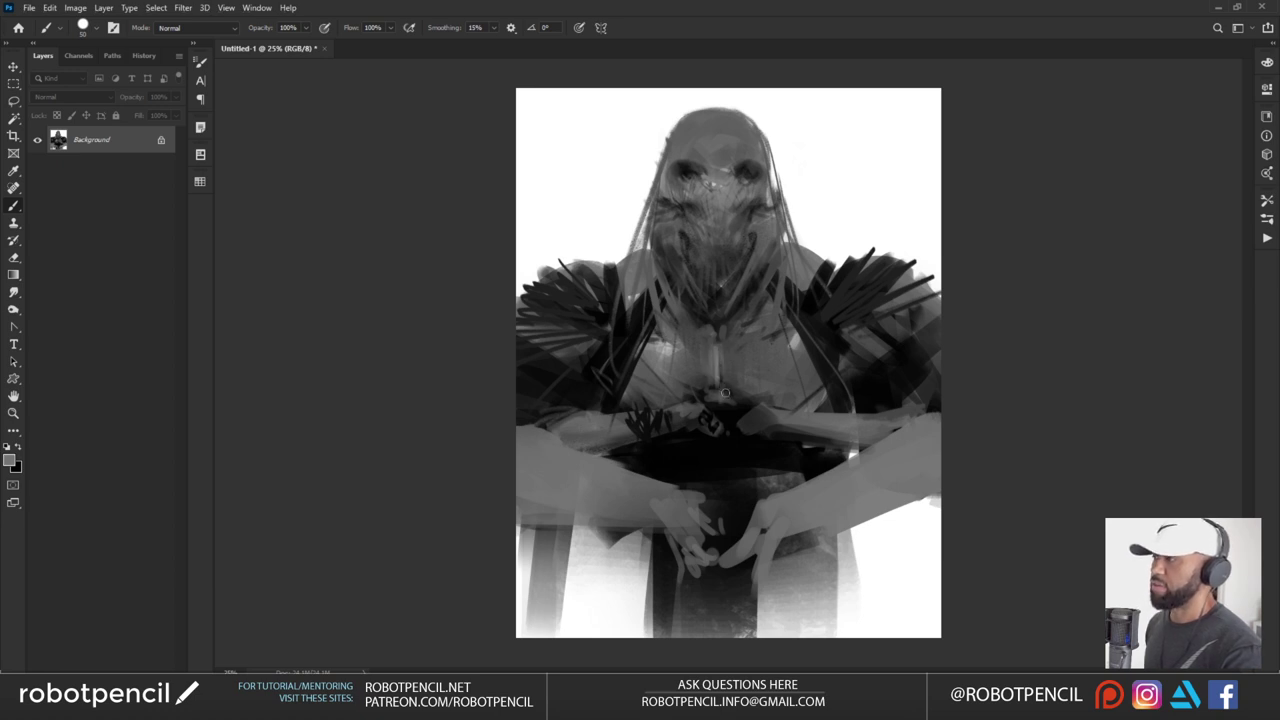
pyautogui.keyDown('alt'); pyautogui.click(722, 377); pyautogui.keyUp('alt')
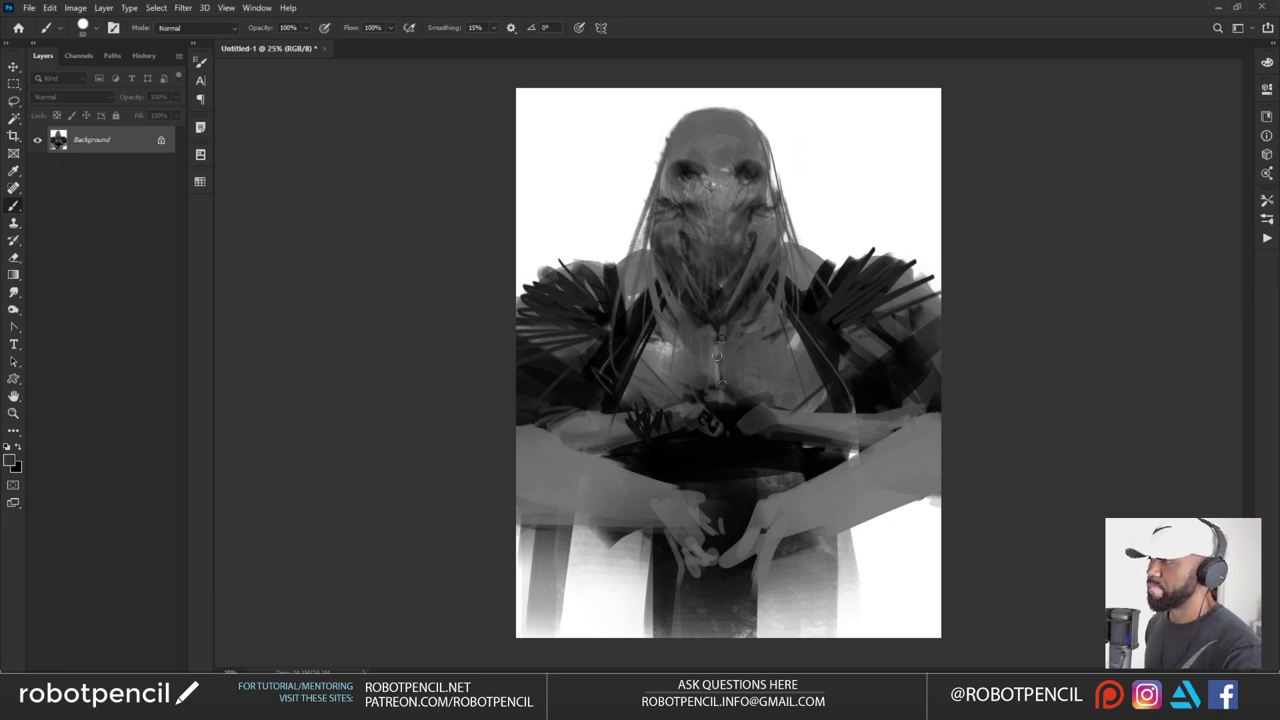
pyautogui.press('d')
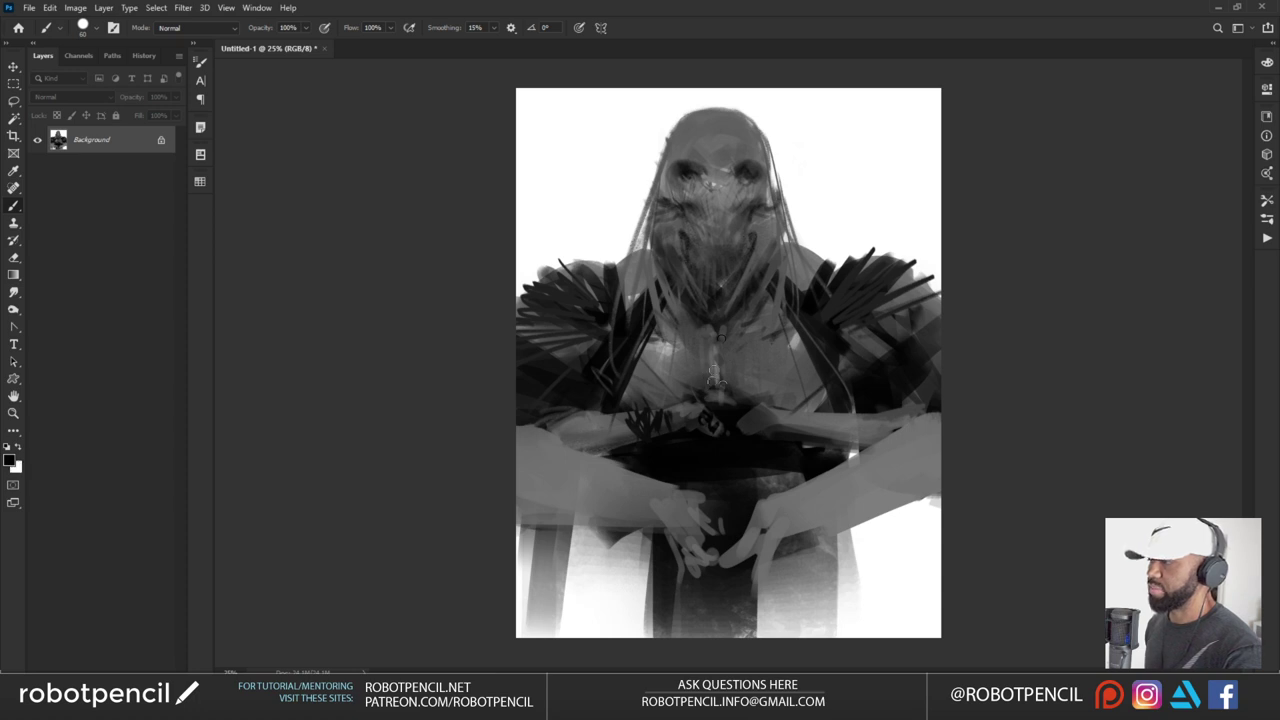
pyautogui.moveTo(714, 354); pyautogui.dragTo(714, 370)
# Enlarge the round brush to about 200 px and shade both lower forearms with soft black strokes
pyautogui.press(']')
pyautogui.press(']')
pyautogui.press(']')
pyautogui.press(']')
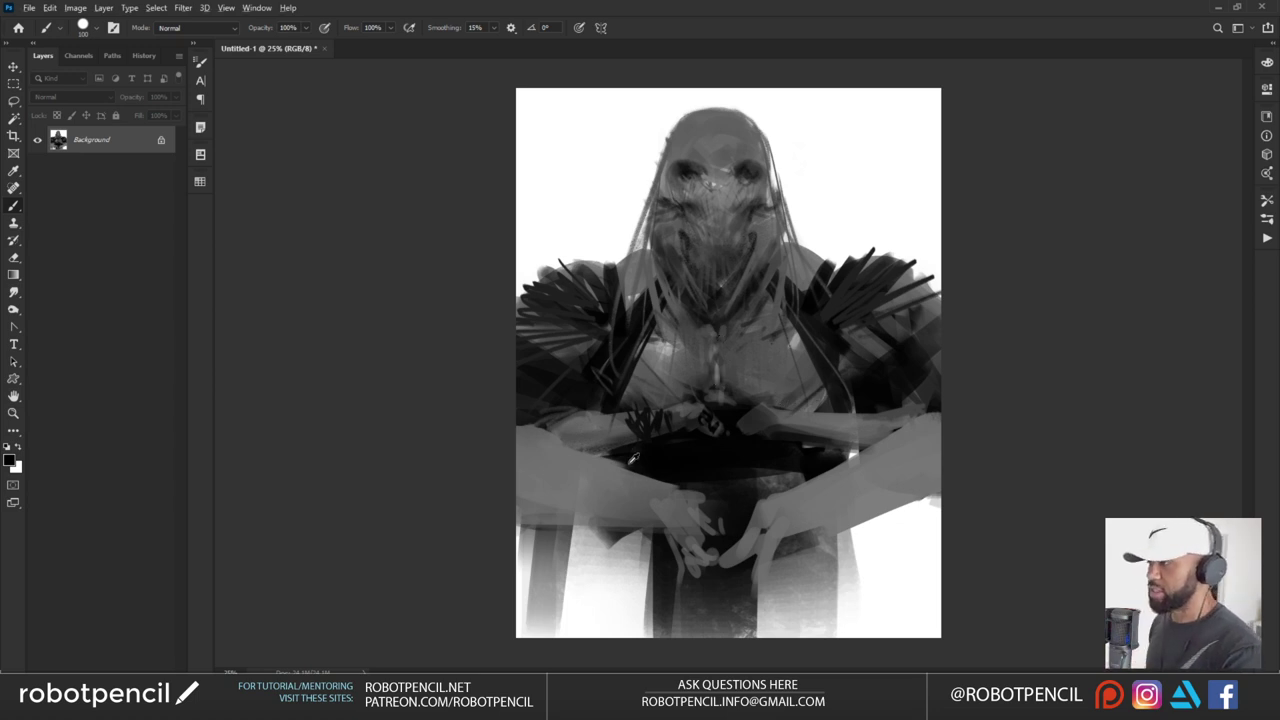
pyautogui.press(']')
pyautogui.press(']')
pyautogui.press(']')
pyautogui.press(']')
pyautogui.moveTo(498, 466)
pyautogui.mouseDown()
pyautogui.moveTo(688, 496)
pyautogui.moveTo(969, 450)
pyautogui.mouseUp()
pyautogui.moveTo(880, 480); pyautogui.dragTo(768, 510)
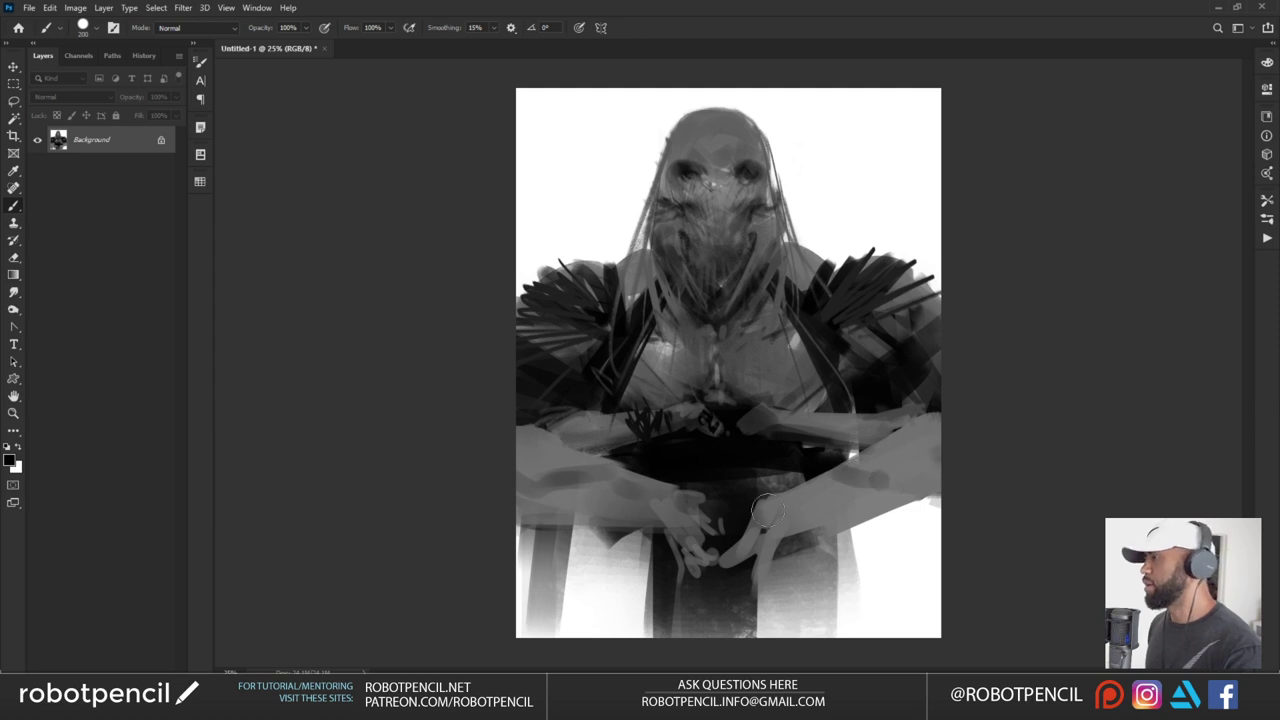
pyautogui.moveTo(548, 509)
pyautogui.mouseDown()
pyautogui.moveTo(694, 534)
pyautogui.moveTo(693, 518)
pyautogui.mouseUp()
# Darken the waist along the lower forearms and add dark vertical strokes to the cloth below both hands
pyautogui.keyDown('alt'); pyautogui.click(646, 485); pyautogui.keyUp('alt')
pyautogui.keyDown('alt'); pyautogui.click(657, 467); pyautogui.keyUp('alt')
pyautogui.moveTo(660, 468); pyautogui.dragTo(694, 481)
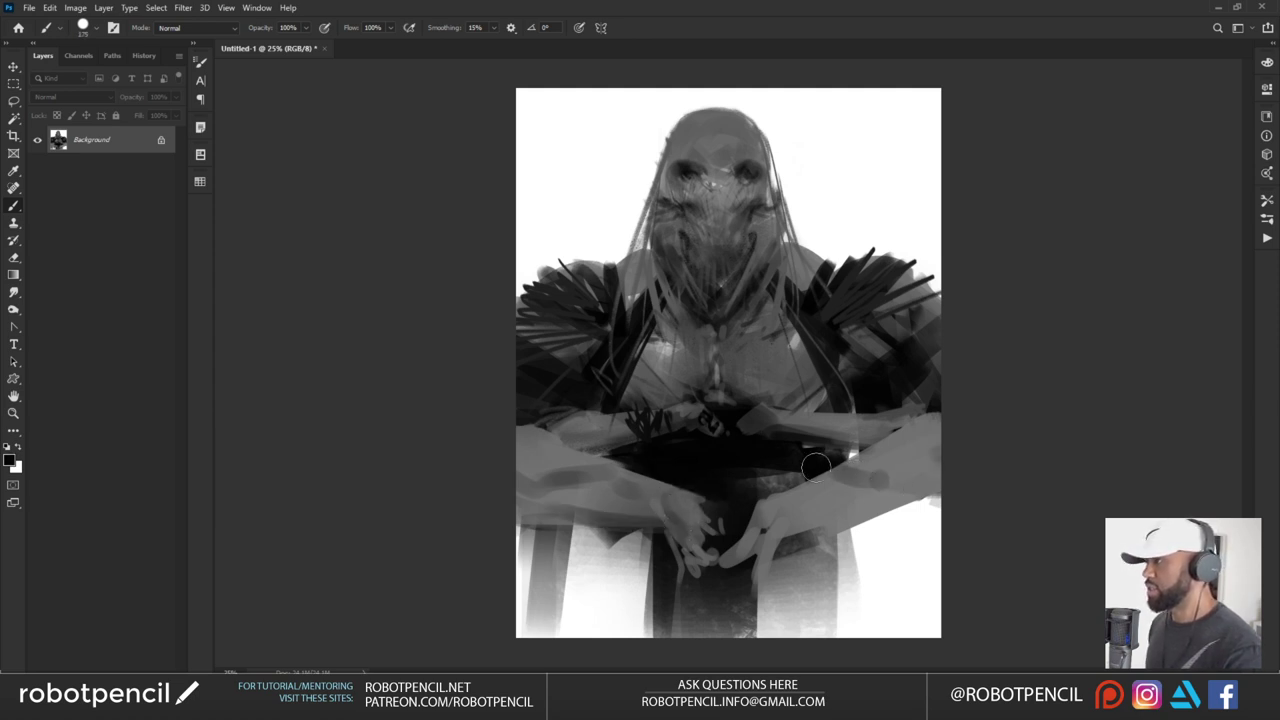
pyautogui.moveTo(816, 464); pyautogui.dragTo(765, 480)
pyautogui.moveTo(632, 528)
pyautogui.mouseDown()
pyautogui.moveTo(601, 599)
pyautogui.moveTo(640, 570)
pyautogui.mouseUp()
pyautogui.moveTo(780, 552)
pyautogui.mouseDown()
pyautogui.moveTo(786, 616)
pyautogui.moveTo(804, 620)
pyautogui.mouseUp()
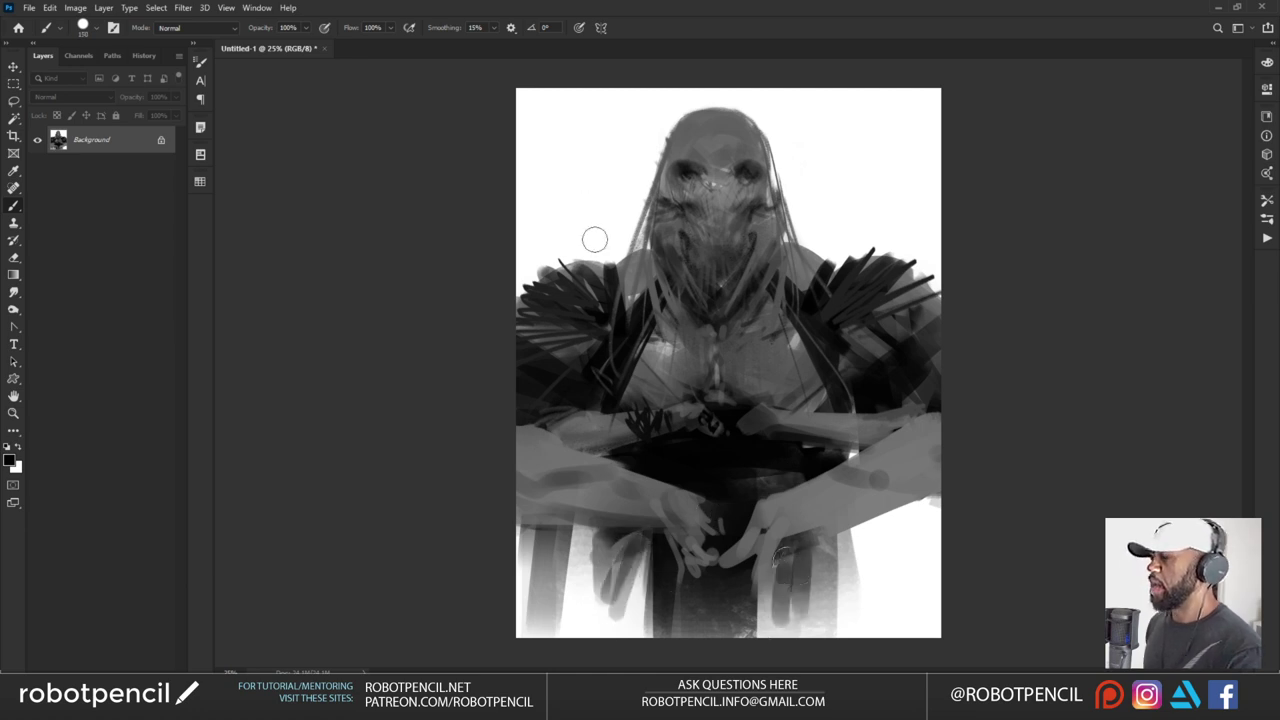
# Shrink the round brush to about 15 px and flick thin black feather strokes upward from both shoulders
pyautogui.press('[')
pyautogui.press('[')
pyautogui.press('[')
pyautogui.press('[')
pyautogui.press('[')
pyautogui.press('[')
pyautogui.press('[')
pyautogui.press('[')
pyautogui.moveTo(582, 283); pyautogui.dragTo(573, 253)
pyautogui.moveTo(584, 269); pyautogui.dragTo(582, 249)
pyautogui.moveTo(596, 271); pyautogui.dragTo(601, 241)
pyautogui.moveTo(613, 263); pyautogui.dragTo(617, 242)
pyautogui.moveTo(838, 282); pyautogui.dragTo(842, 252)
pyautogui.moveTo(850, 258); pyautogui.dragTo(866, 236)
pyautogui.moveTo(868, 256)
pyautogui.mouseDown()
pyautogui.moveTo(856, 285)
pyautogui.moveTo(895, 238)
pyautogui.mouseUp()
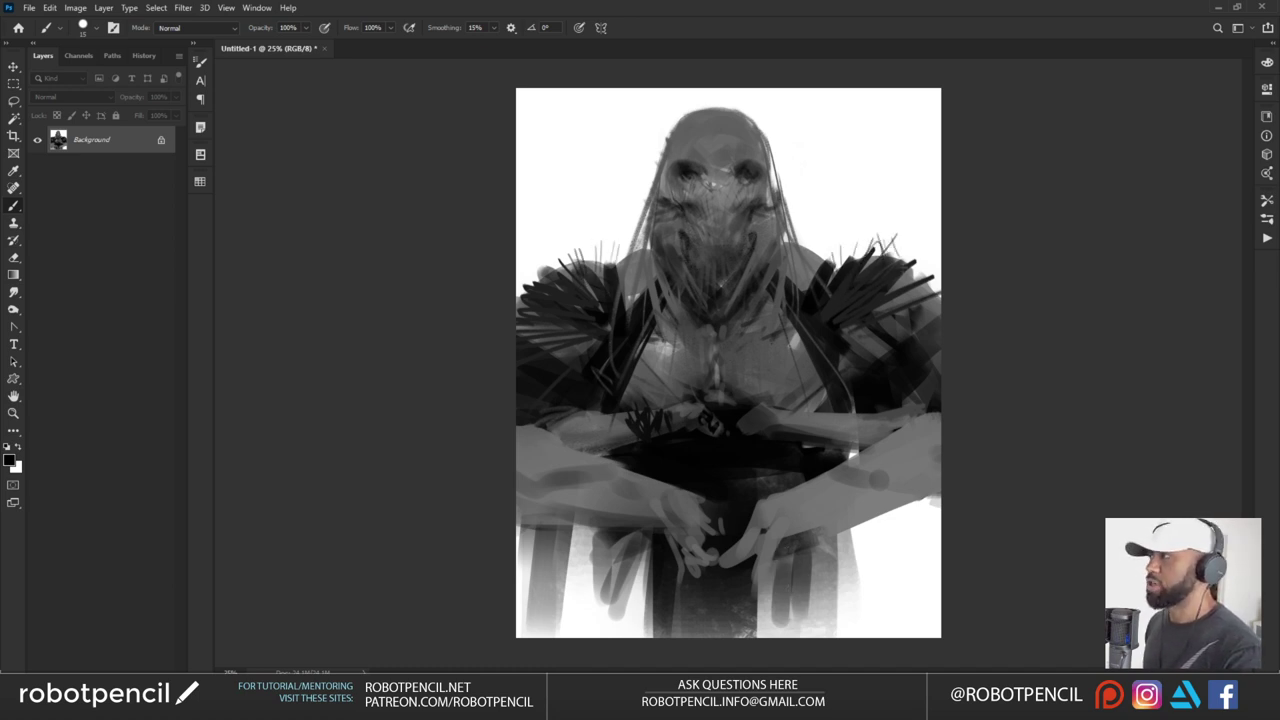
pyautogui.moveTo(542, 276)
pyautogui.mouseDown()
pyautogui.moveTo(520, 266)
pyautogui.moveTo(550, 250)
pyautogui.mouseUp()
pyautogui.moveTo(524, 298); pyautogui.dragTo(532, 276)
pyautogui.moveTo(536, 292); pyautogui.dragTo(532, 270)
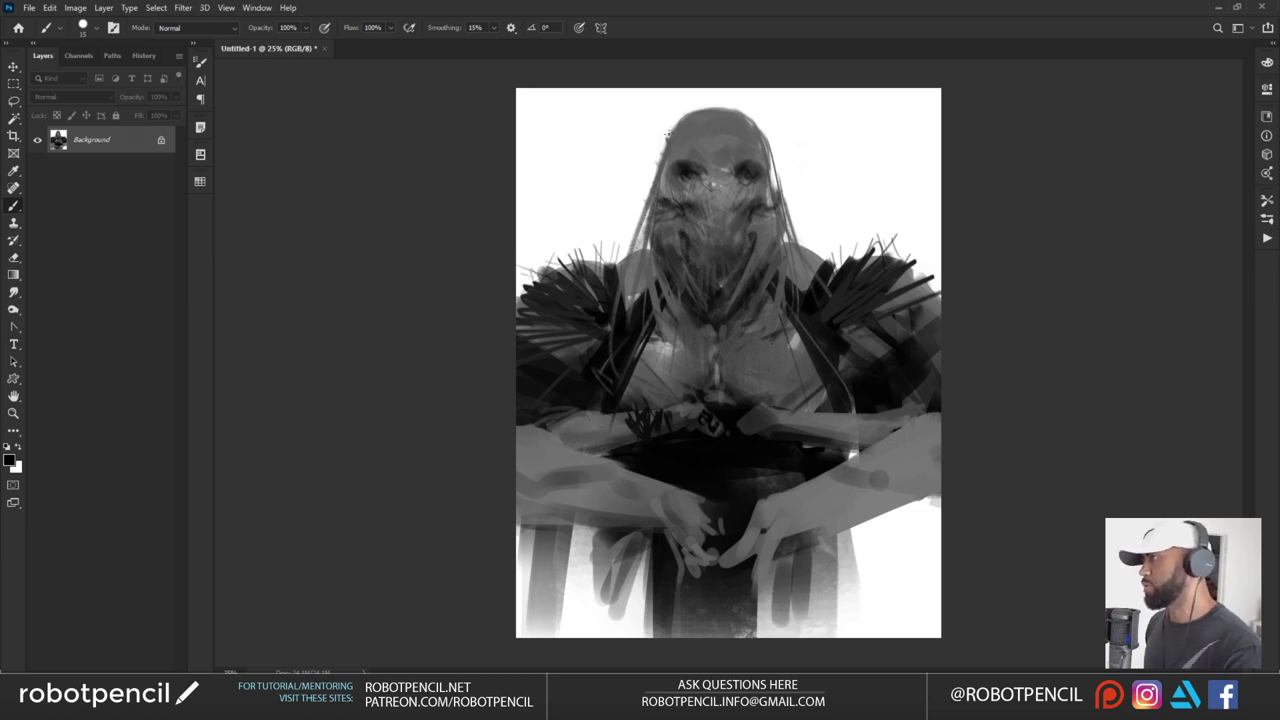
# Paint pointed protrusions on both sides of the forehead with grey sampled from the crown and a brush of about 45 px
pyautogui.hotkey('ctrl', 'z')
pyautogui.keyDown('alt'); pyautogui.click(686, 121); pyautogui.keyUp('alt')
pyautogui.moveTo(670, 132); pyautogui.dragTo(653, 166)
pyautogui.press(']')
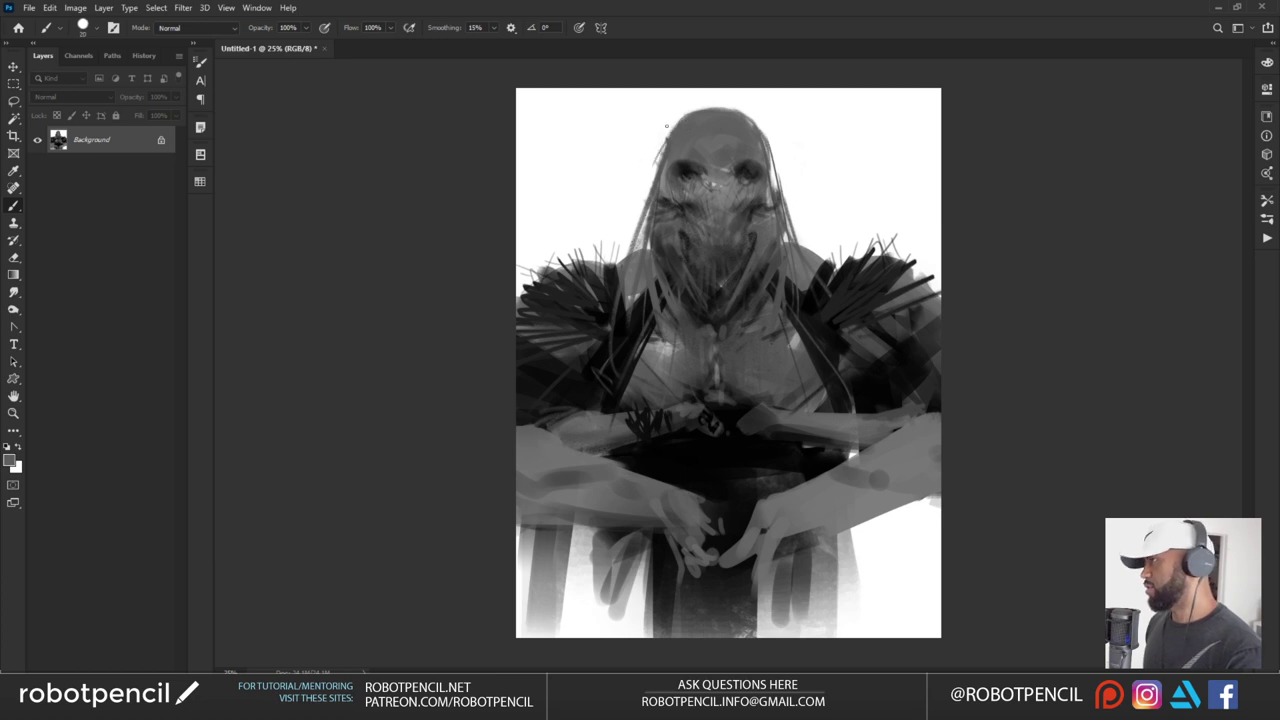
pyautogui.press(']')
pyautogui.moveTo(684, 122); pyautogui.dragTo(629, 167)
pyautogui.hotkey('ctrl', 'z')
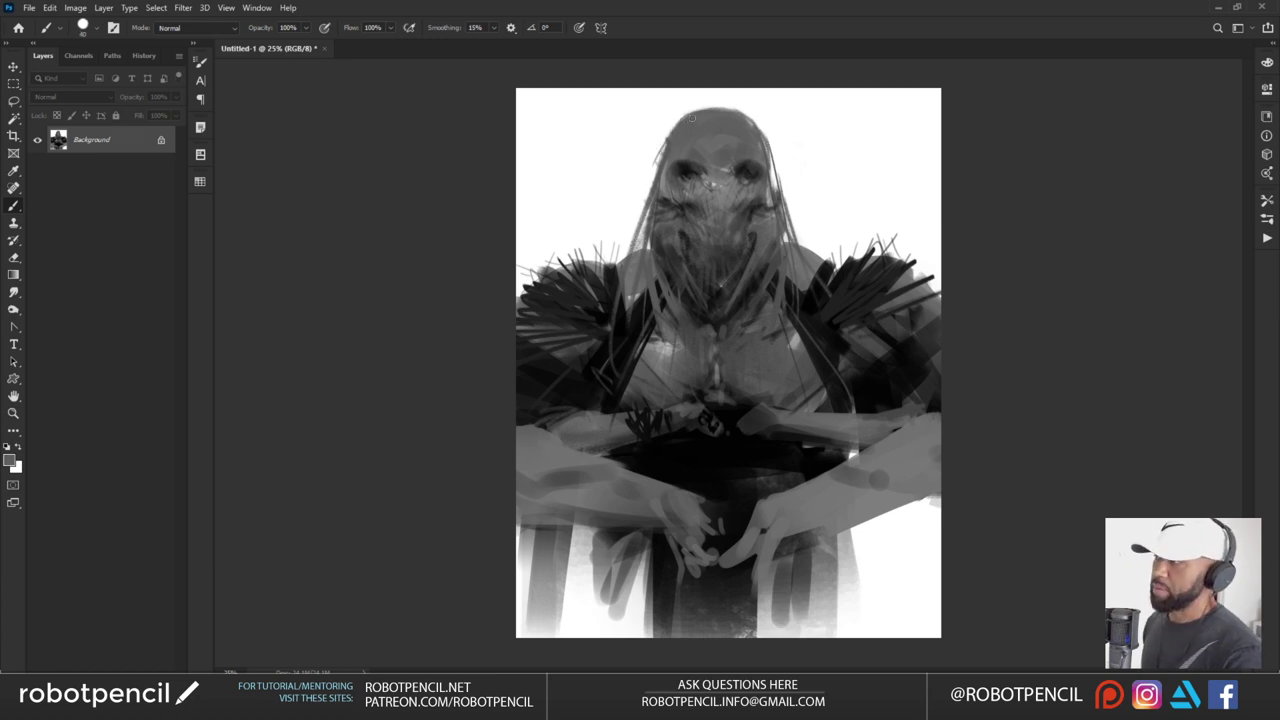
pyautogui.moveTo(688, 116); pyautogui.dragTo(660, 154)
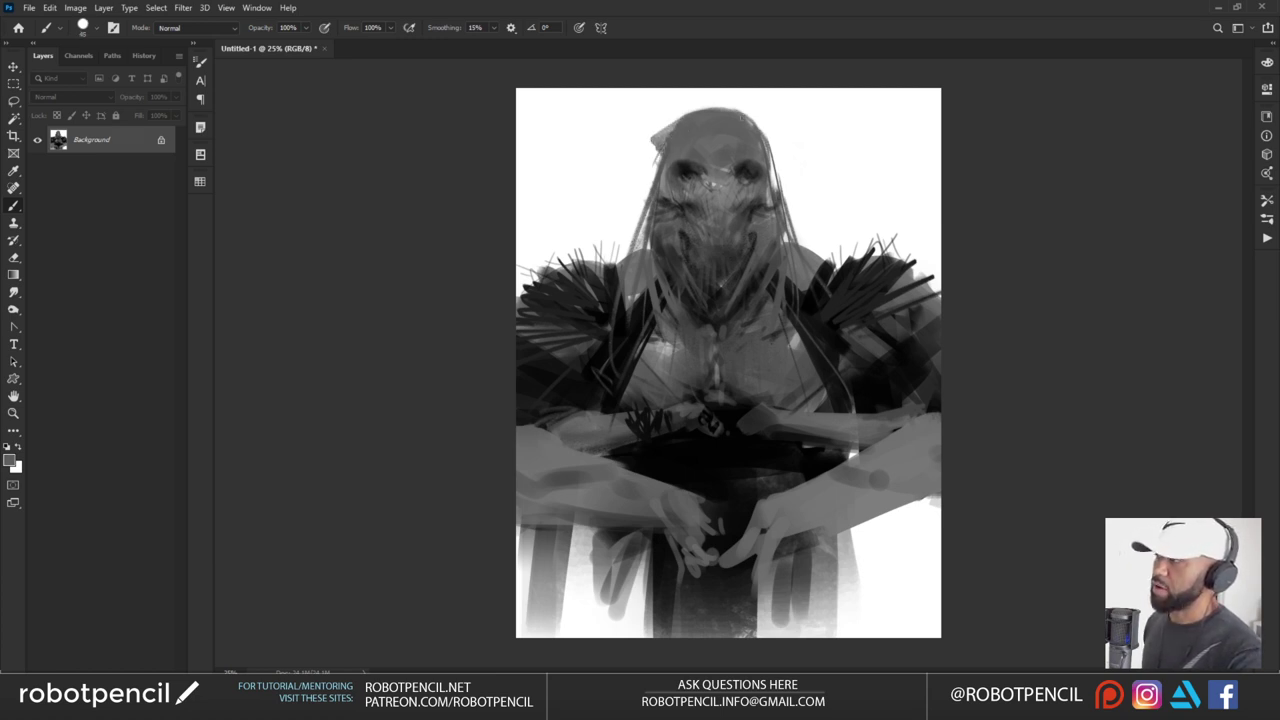
pyautogui.moveTo(742, 118)
pyautogui.mouseDown()
pyautogui.moveTo(768, 128)
pyautogui.moveTo(764, 156)
pyautogui.mouseUp()
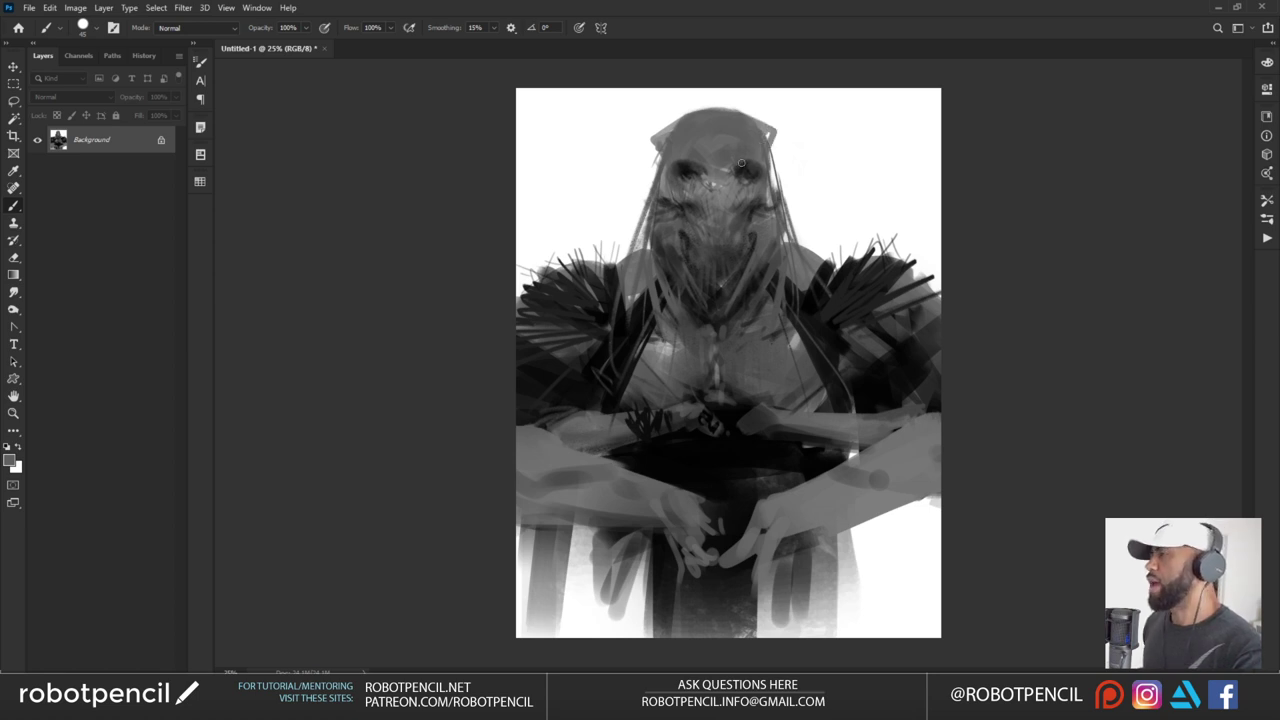
pyautogui.moveTo(681, 121); pyautogui.dragTo(660, 151)
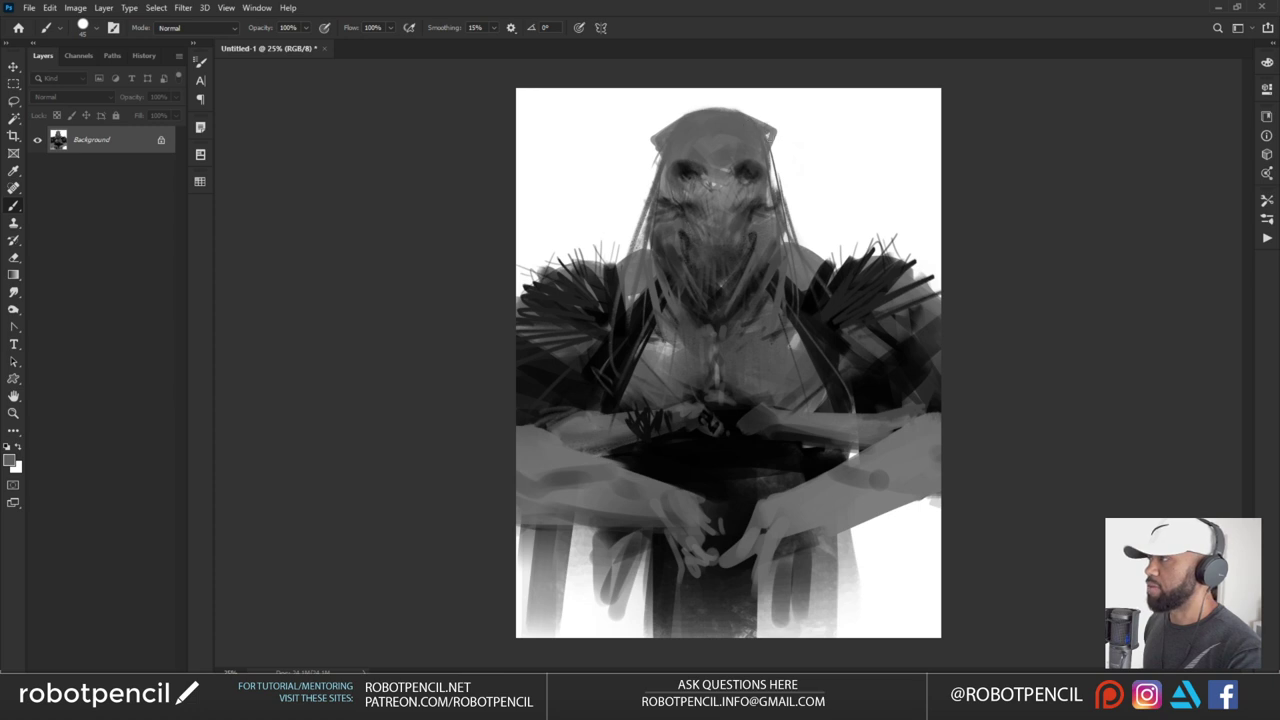
pyautogui.press('d')
pyautogui.press('[')
pyautogui.moveTo(779, 129); pyautogui.dragTo(768, 153)
pyautogui.moveTo(775, 134); pyautogui.dragTo(763, 165)
pyautogui.hotkey('ctrl', 'z')
pyautogui.hotkey('ctrl', 'z')
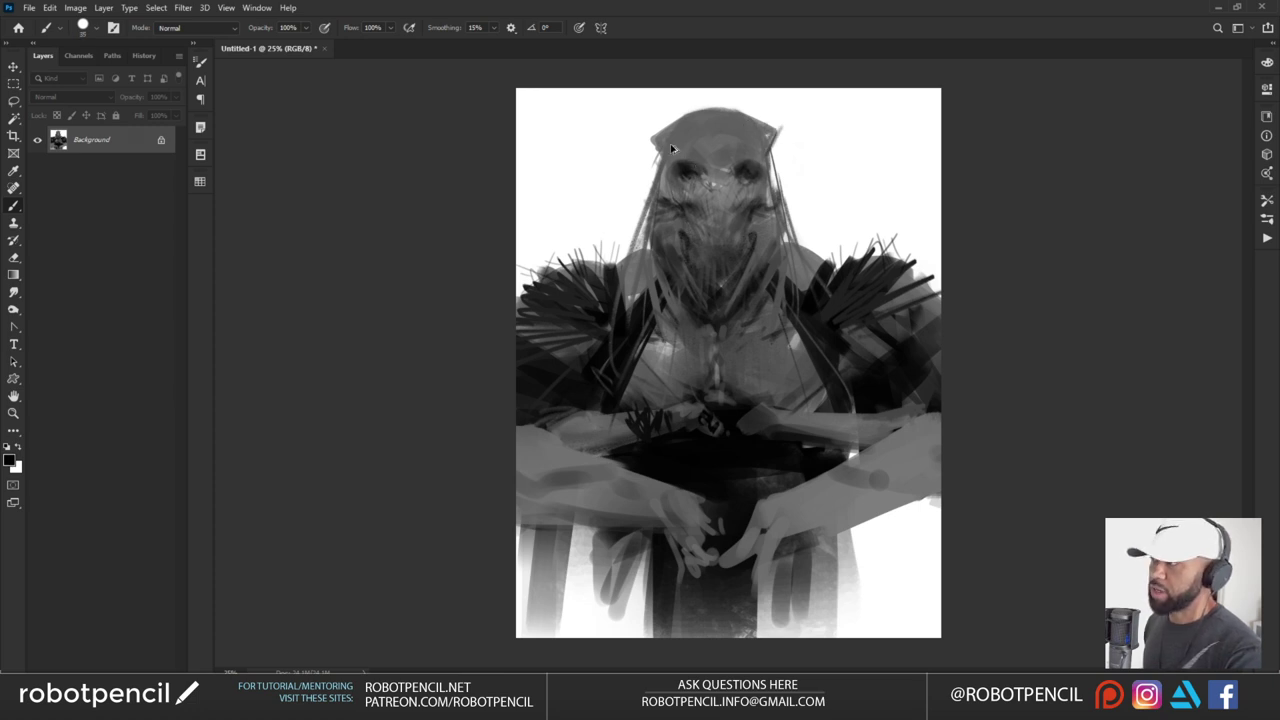
# Shade from the forehead points into both eye sockets with black, enlarging the round brush to about 90 px
pyautogui.press('[')
pyautogui.press('[')
pyautogui.press('[')
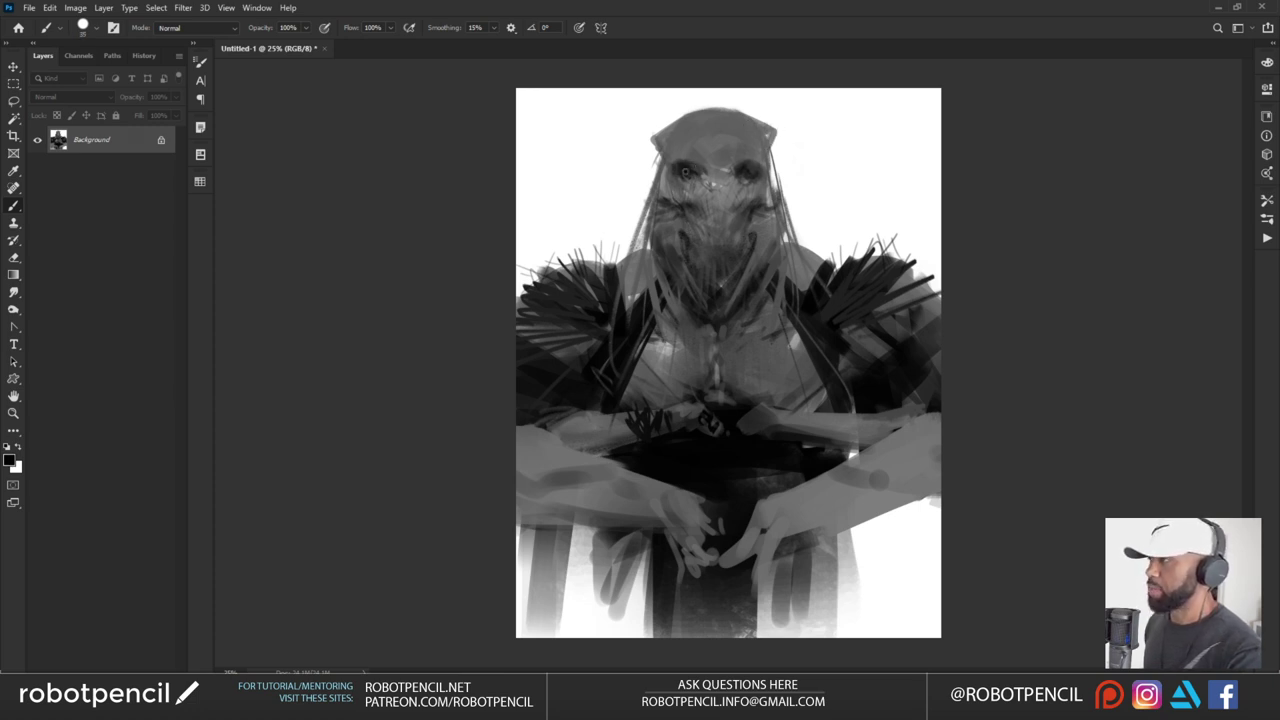
pyautogui.moveTo(774, 139)
pyautogui.mouseDown()
pyautogui.moveTo(767, 163)
pyautogui.moveTo(684, 161)
pyautogui.moveTo(737, 174)
pyautogui.mouseUp()
pyautogui.press(']')
pyautogui.press(']')
pyautogui.press(']')
pyautogui.press(']')
pyautogui.press(']')
pyautogui.press(']')
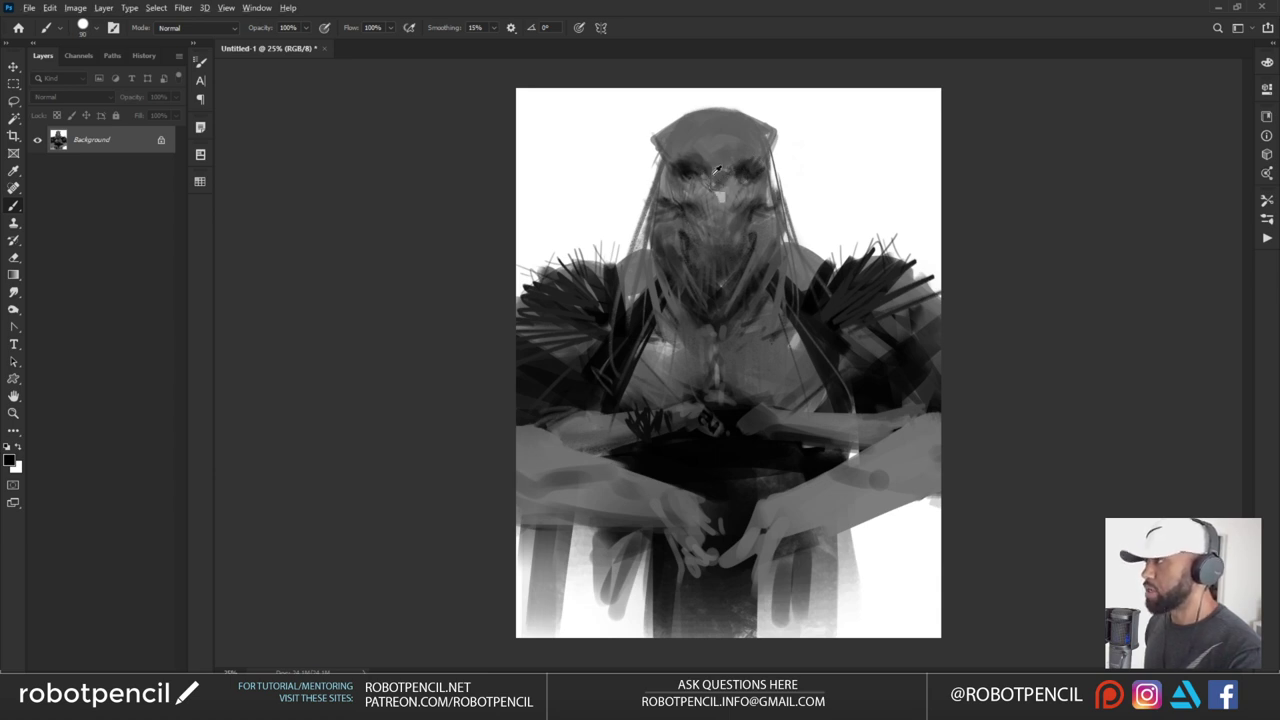
# Lighten the forehead and nose bridge with sampled greys and the round brush enlarged to about 200 px
pyautogui.keyDown('alt'); pyautogui.click(716, 170); pyautogui.keyUp('alt')
pyautogui.keyDown('alt'); pyautogui.click(724, 198); pyautogui.keyUp('alt')
pyautogui.press(']')
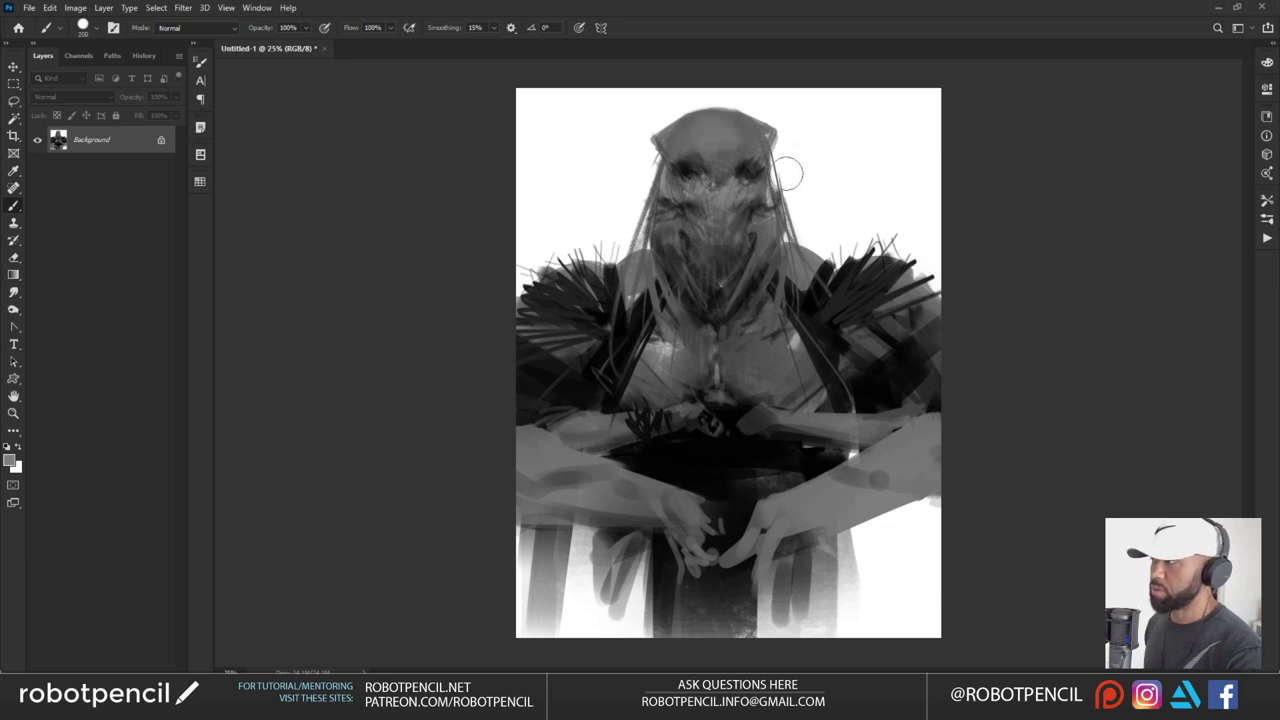
pyautogui.keyDown('alt'); pyautogui.click(707, 178); pyautogui.keyUp('alt')
# Switch to a textured brush from the Comic group, reduce it to about 30 px, and work the forehead with a sampled light grey
pyautogui.rightClick(694, 204)
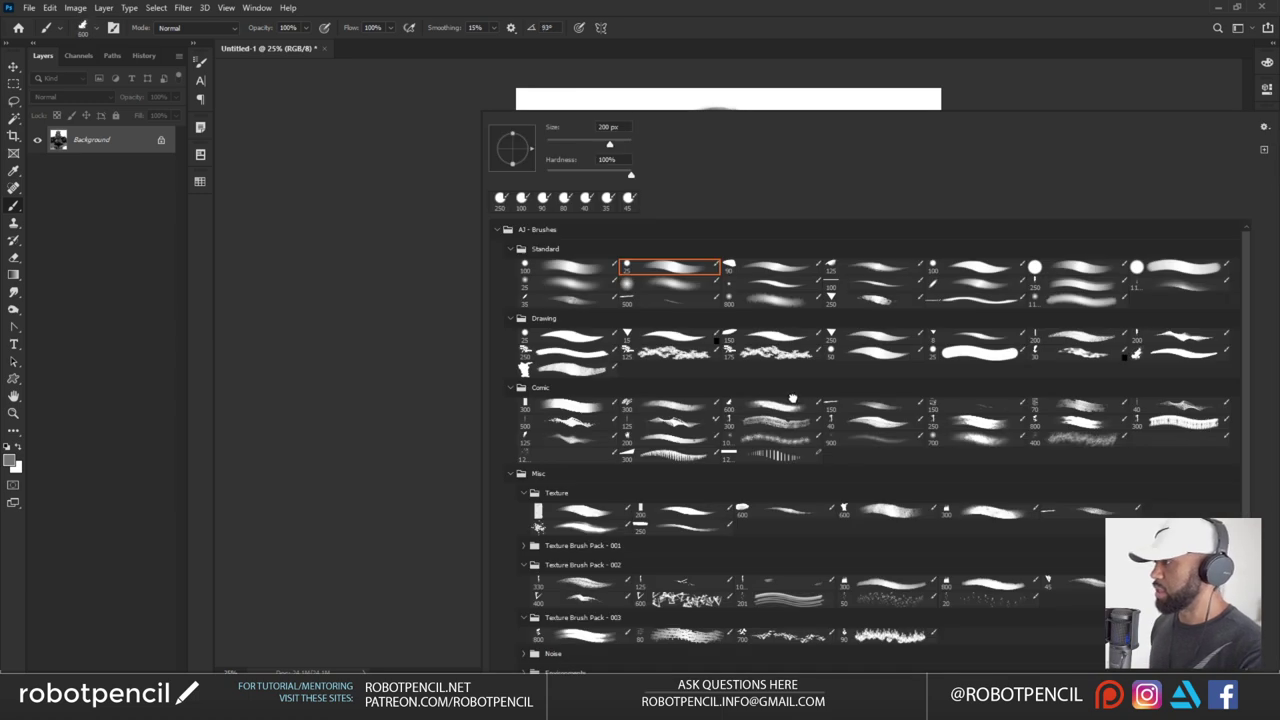
pyautogui.click(796, 405)
pyautogui.doubleClick(623, 411)
pyautogui.press('d')
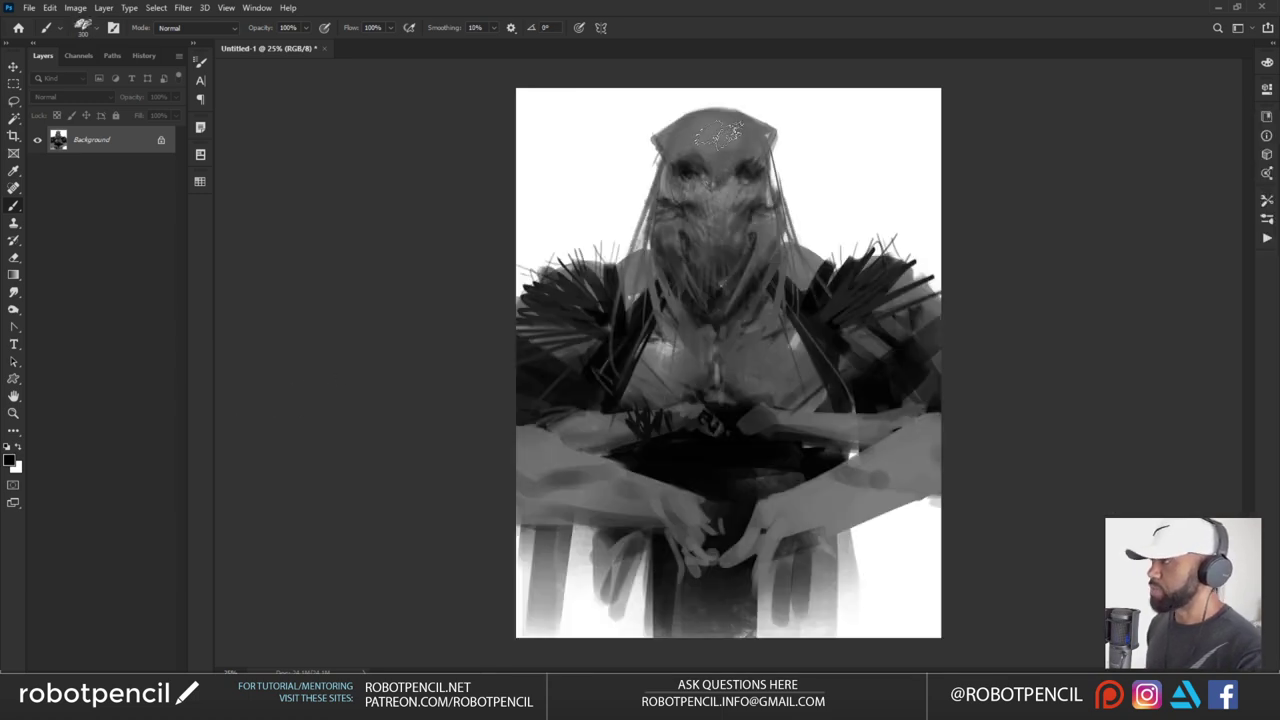
pyautogui.press('x')
pyautogui.keyDown('alt'); pyautogui.click(736, 135); pyautogui.keyUp('alt')
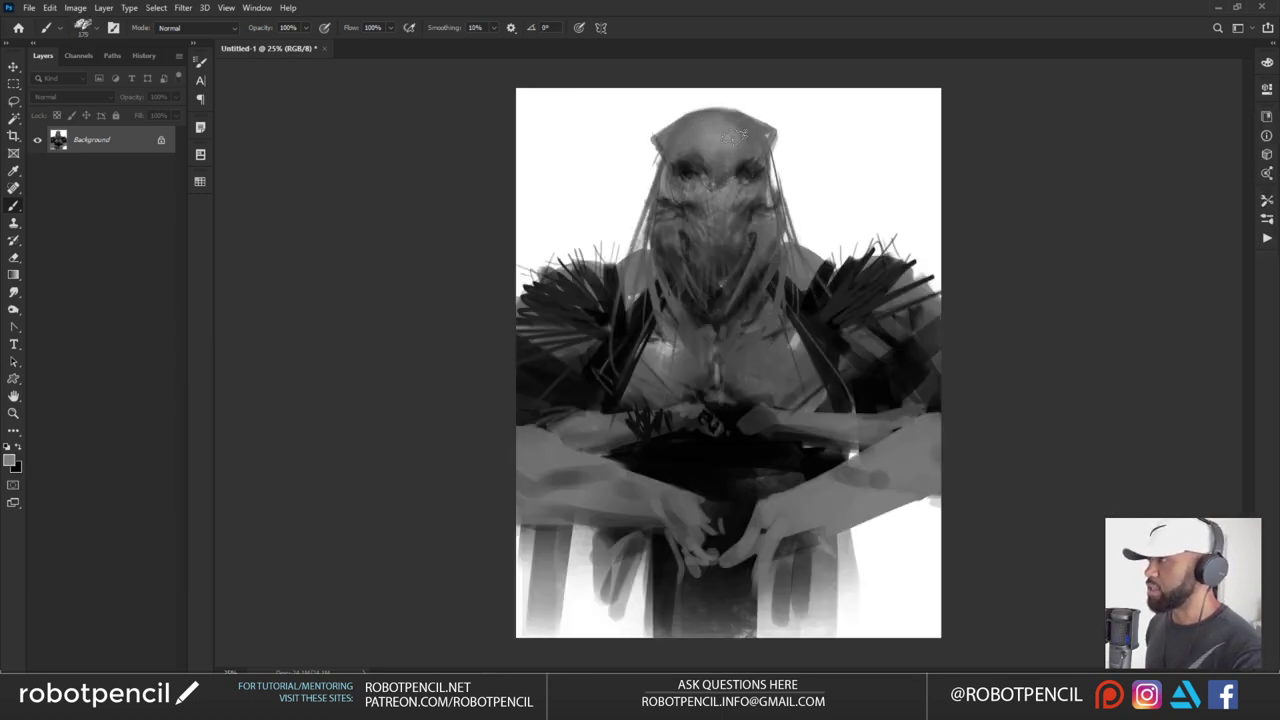
pyautogui.press('[')
pyautogui.press('[')
pyautogui.press('[')
pyautogui.press('[')
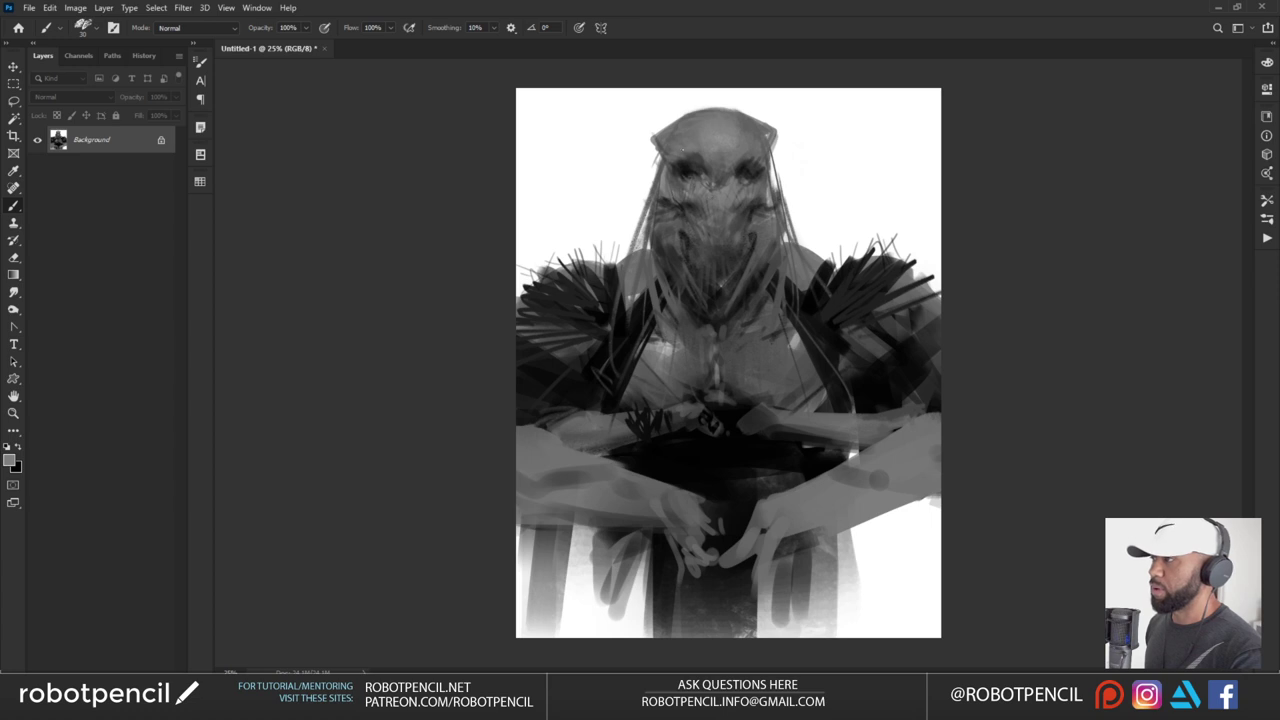
pyautogui.hotkey('ctrl', 'z')
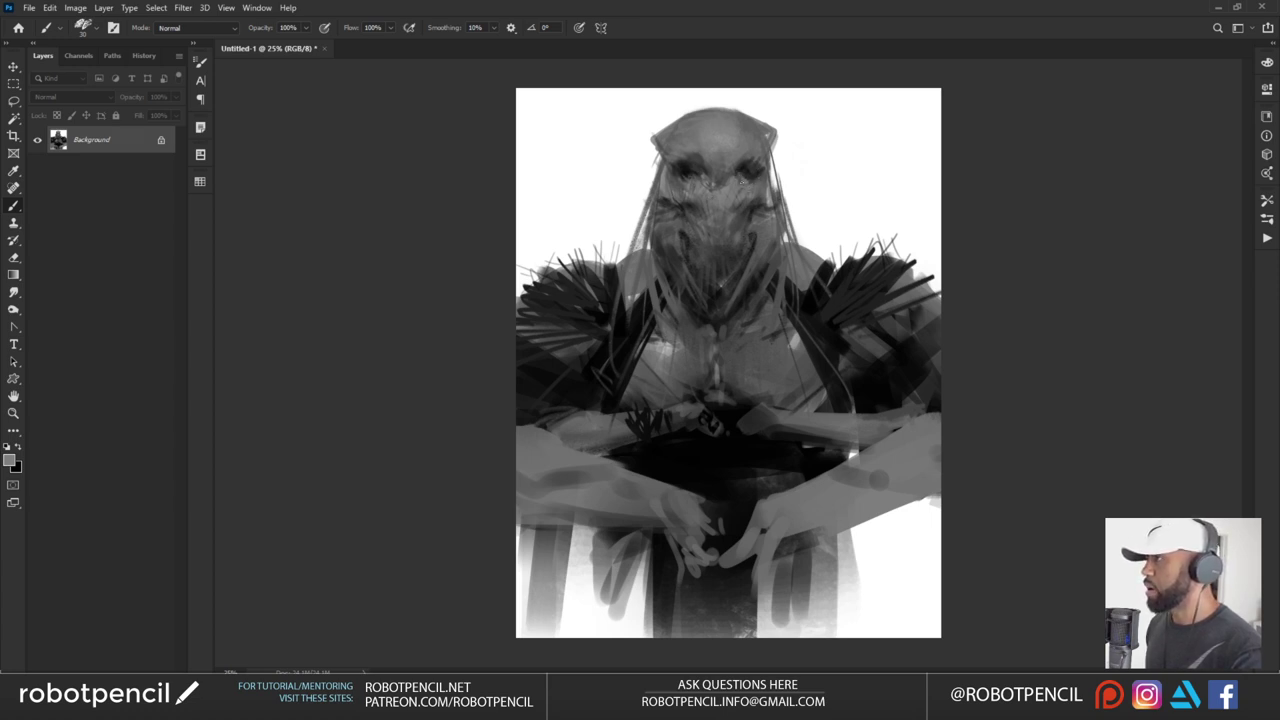
# Darken the eye sockets, the area beneath them and the image-right side of the nose with black textured strokes
pyautogui.press('d')
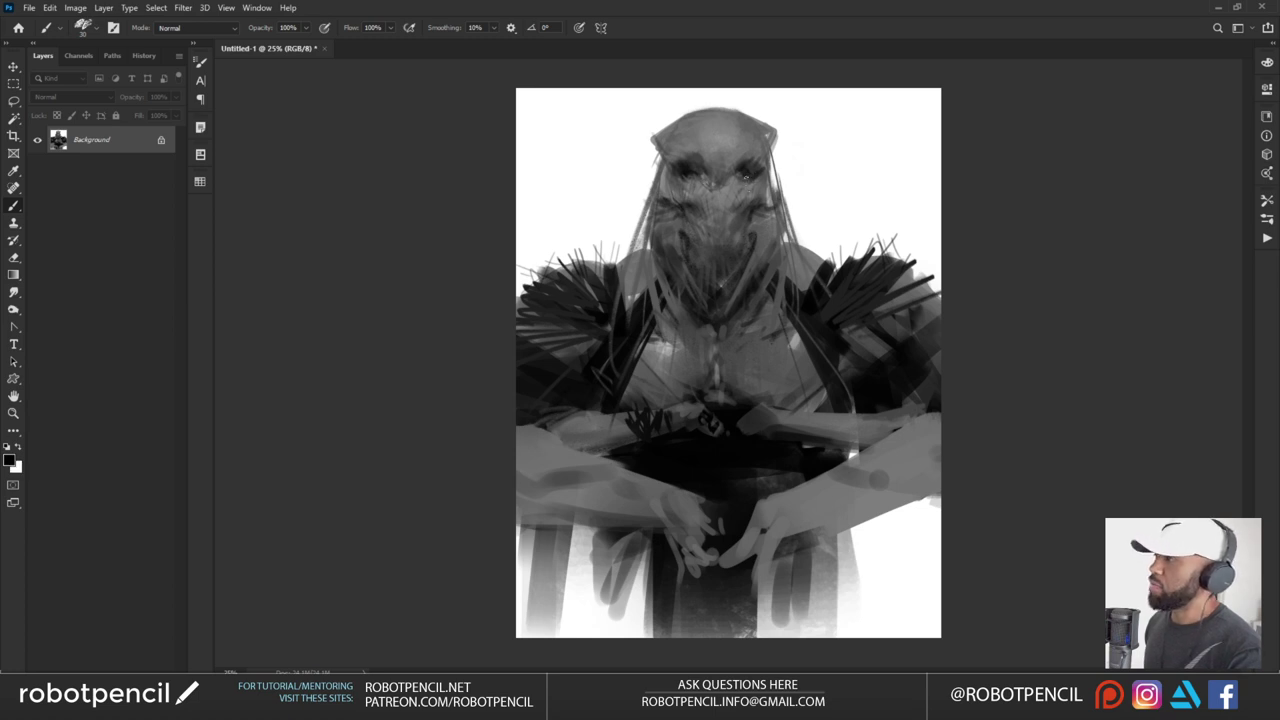
pyautogui.press(']')
pyautogui.moveTo(739, 175); pyautogui.dragTo(749, 182)
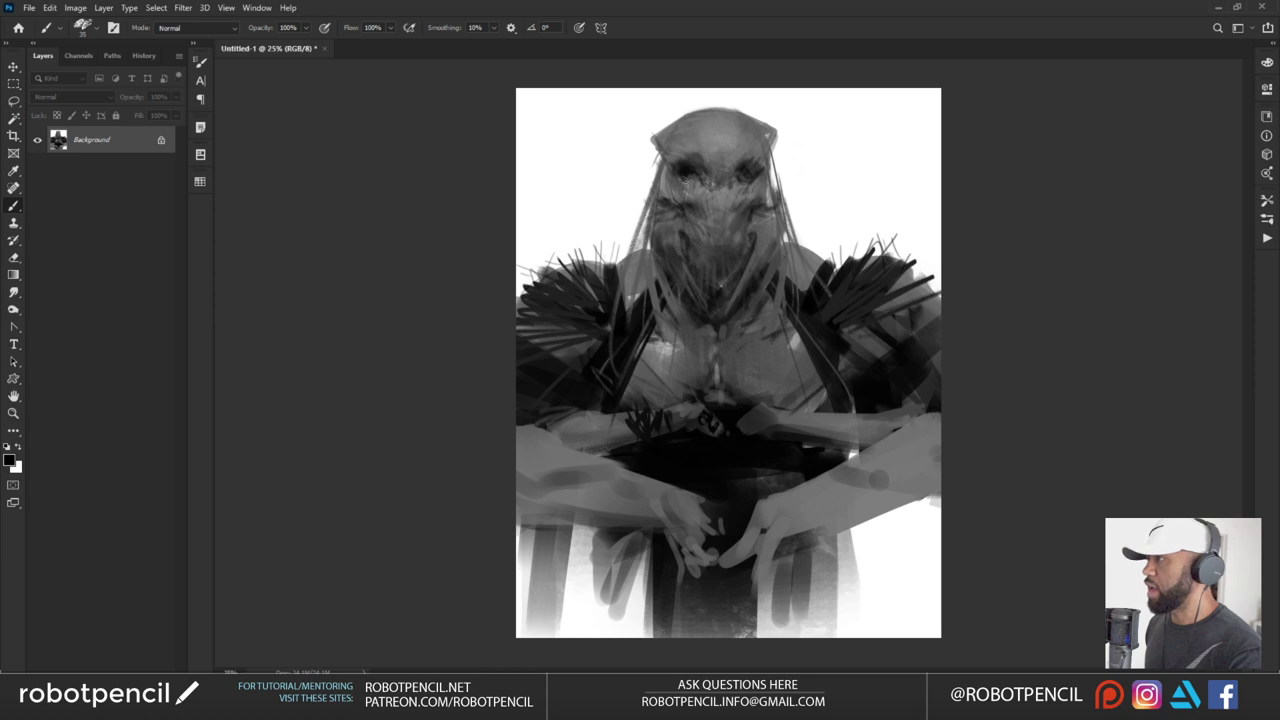
pyautogui.moveTo(686, 184); pyautogui.dragTo(752, 188)
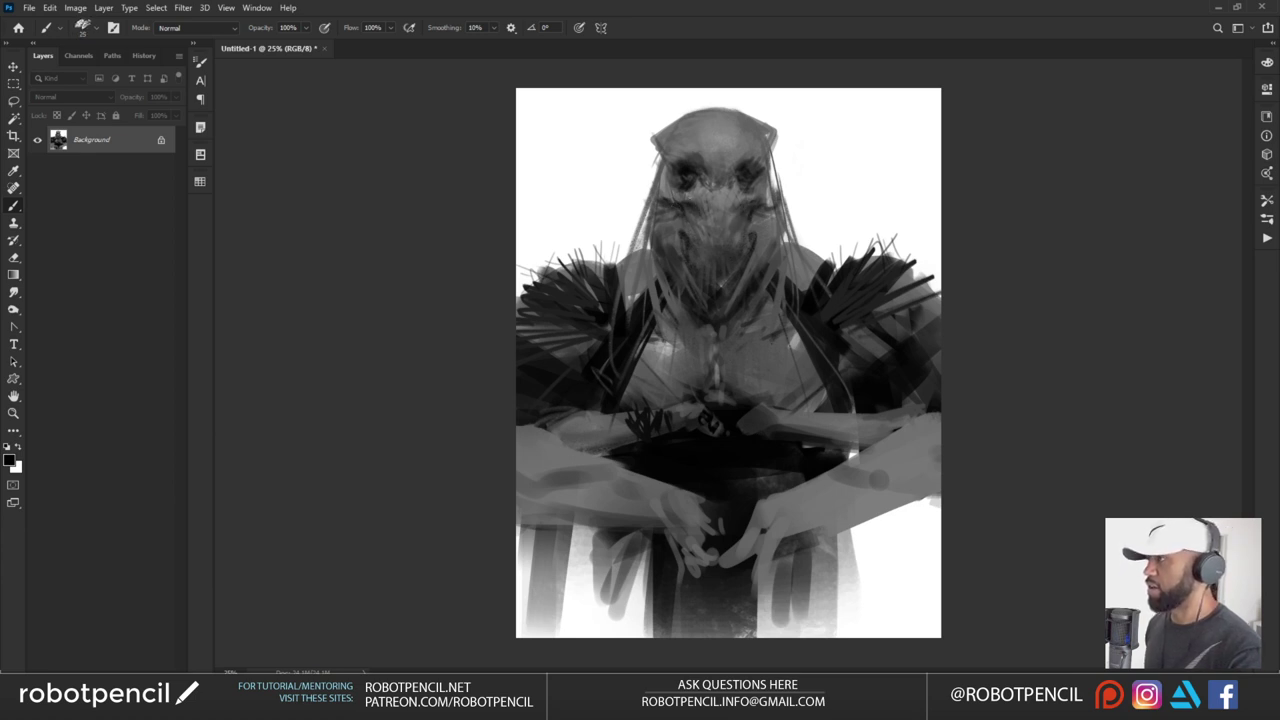
pyautogui.moveTo(738, 206); pyautogui.dragTo(734, 254)
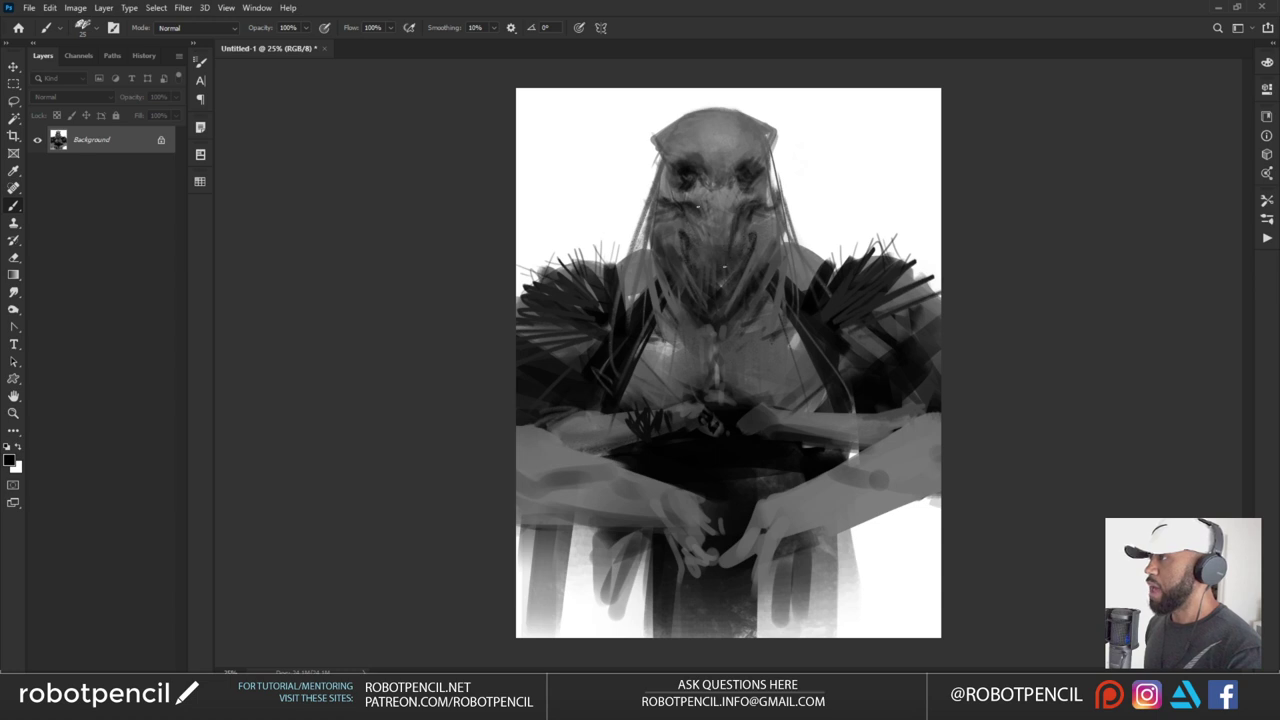
# Add light grey textured highlights down the nose and middle of the face with a brush of about 30 px
pyautogui.press('x')
pyautogui.moveTo(700, 202)
pyautogui.mouseDown()
pyautogui.moveTo(708, 240)
pyautogui.moveTo(717, 205)
pyautogui.moveTo(728, 226)
pyautogui.moveTo(735, 208)
pyautogui.moveTo(701, 211)
pyautogui.mouseUp()
pyautogui.keyDown('alt'); pyautogui.click(706, 220); pyautogui.keyUp('alt')
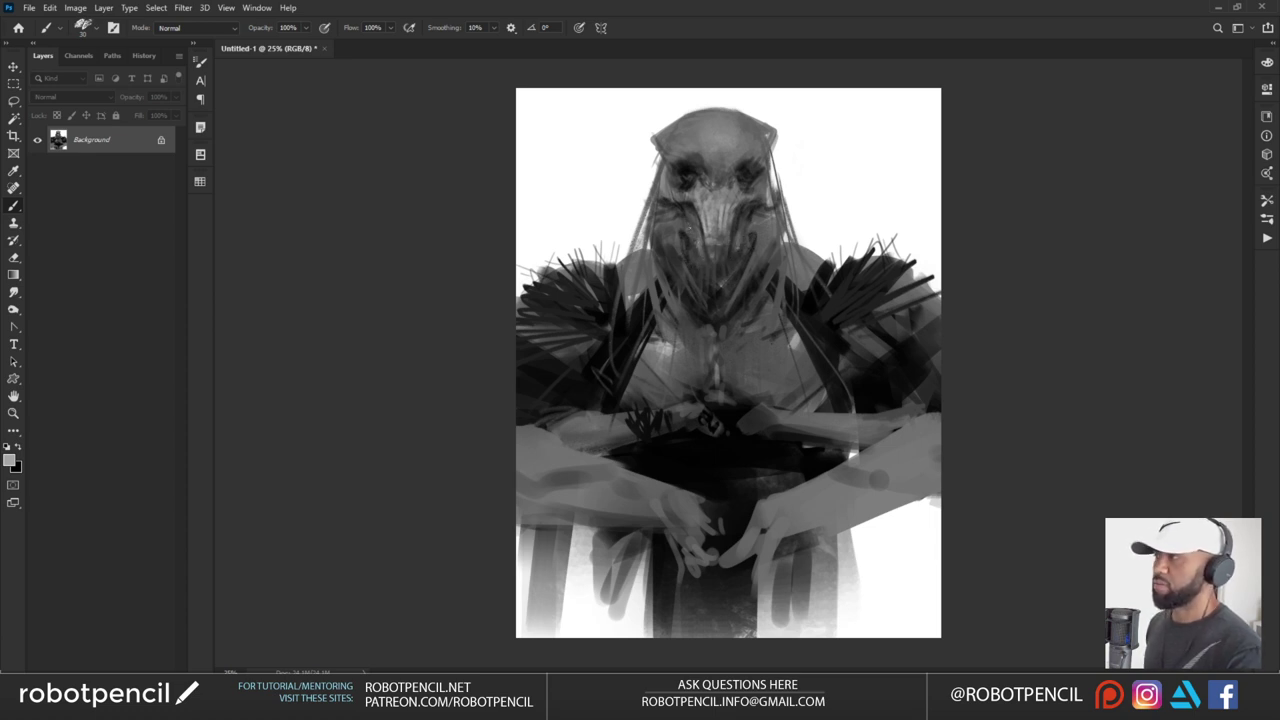
# Refine the image-left cheek and the mouth area with light grey textured strokes
pyautogui.moveTo(686, 224); pyautogui.dragTo(695, 252)
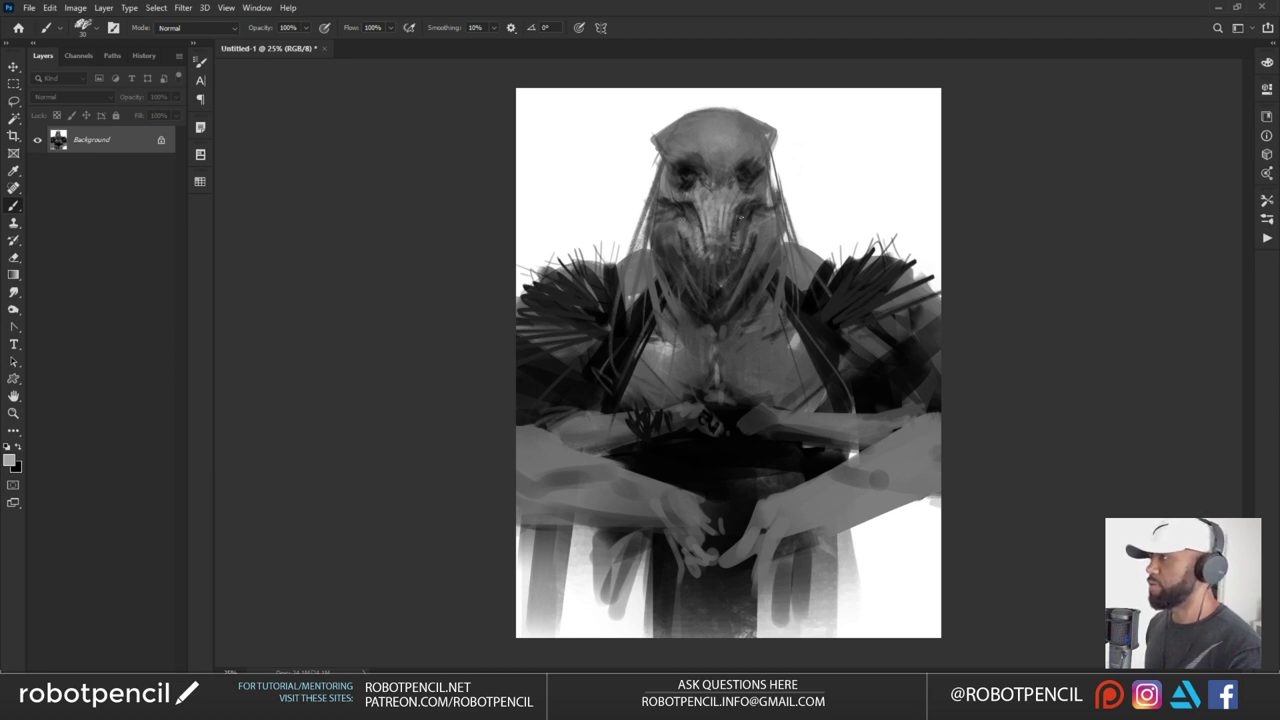
pyautogui.press('z')
pyautogui.keyDown('alt'); pyautogui.click(730, 301); pyautogui.keyUp('alt')
pyautogui.keyDown('alt'); pyautogui.click(730, 301); pyautogui.keyUp('alt')
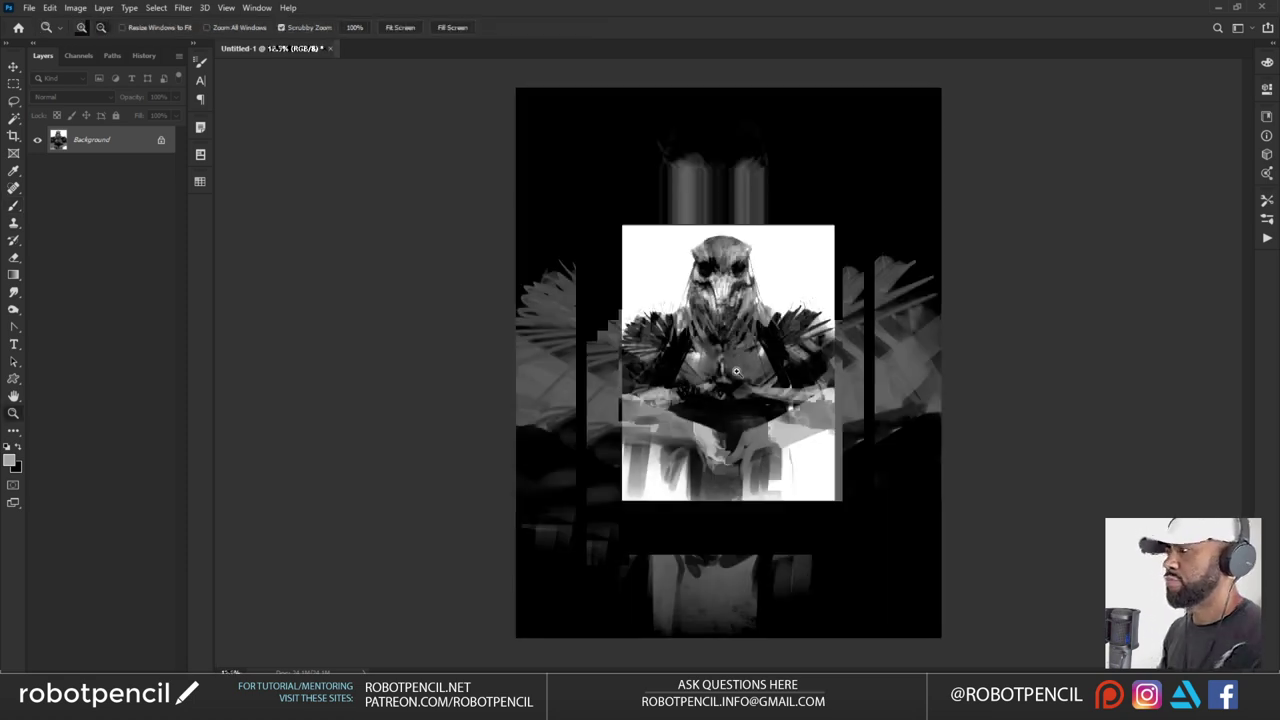
pyautogui.click(732, 365)
pyautogui.click(741, 349)
pyautogui.press('b')
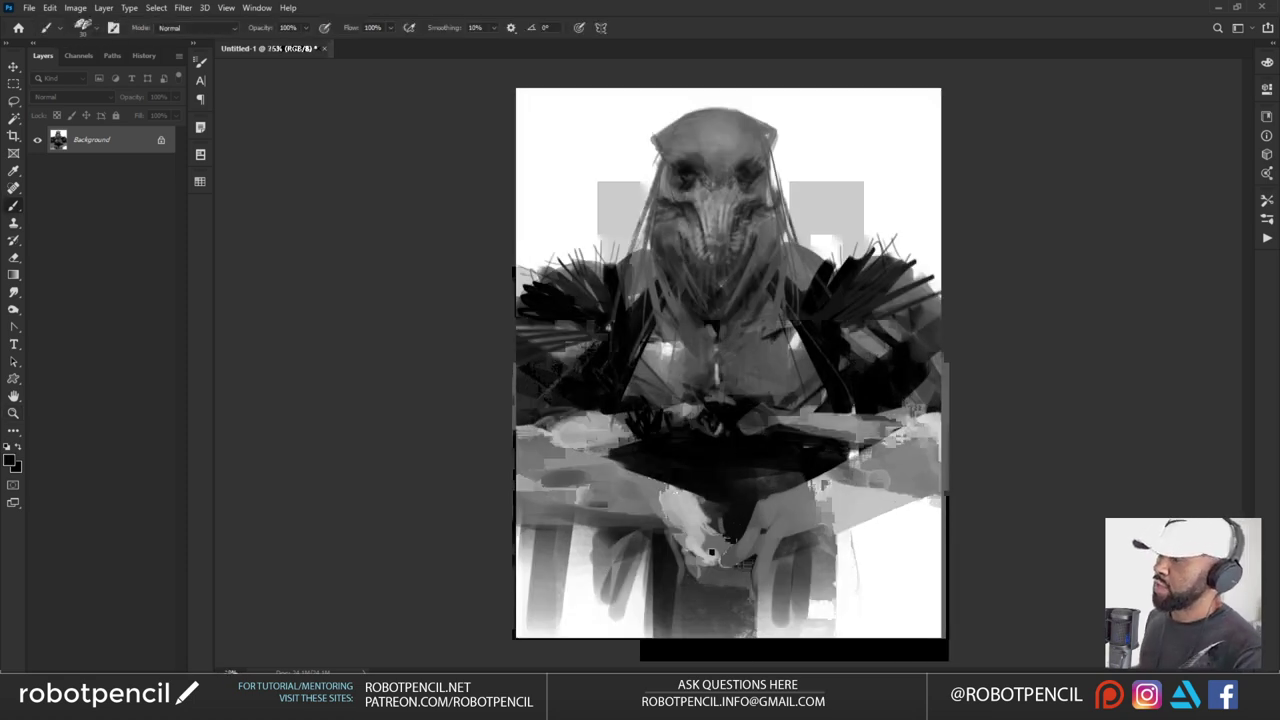
# Darken the drapery over both legs and the lower forearms with black textured strokes, using a brush of about 250 px
pyautogui.press('x')
pyautogui.press(']')
pyautogui.press(']')
pyautogui.press(']')
pyautogui.press(']')
pyautogui.press(']')
pyautogui.press(']')
pyautogui.press(']')
pyautogui.press(']')
pyautogui.press(']')
pyautogui.press(']')
pyautogui.press(']')
pyautogui.press(']')
pyautogui.press(']')
pyautogui.press(']')
pyautogui.moveTo(620, 542)
pyautogui.mouseDown()
pyautogui.moveTo(583, 650)
pyautogui.moveTo(610, 548)
pyautogui.mouseUp()
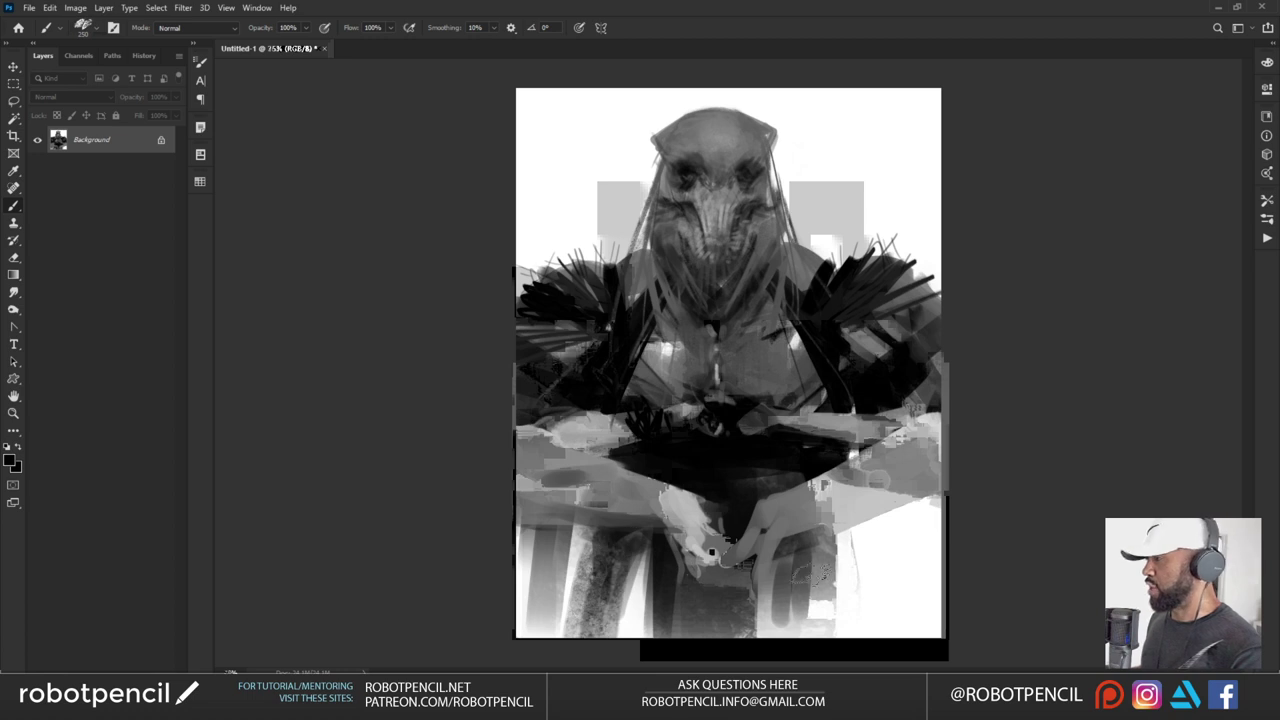
pyautogui.moveTo(801, 572); pyautogui.dragTo(805, 622)
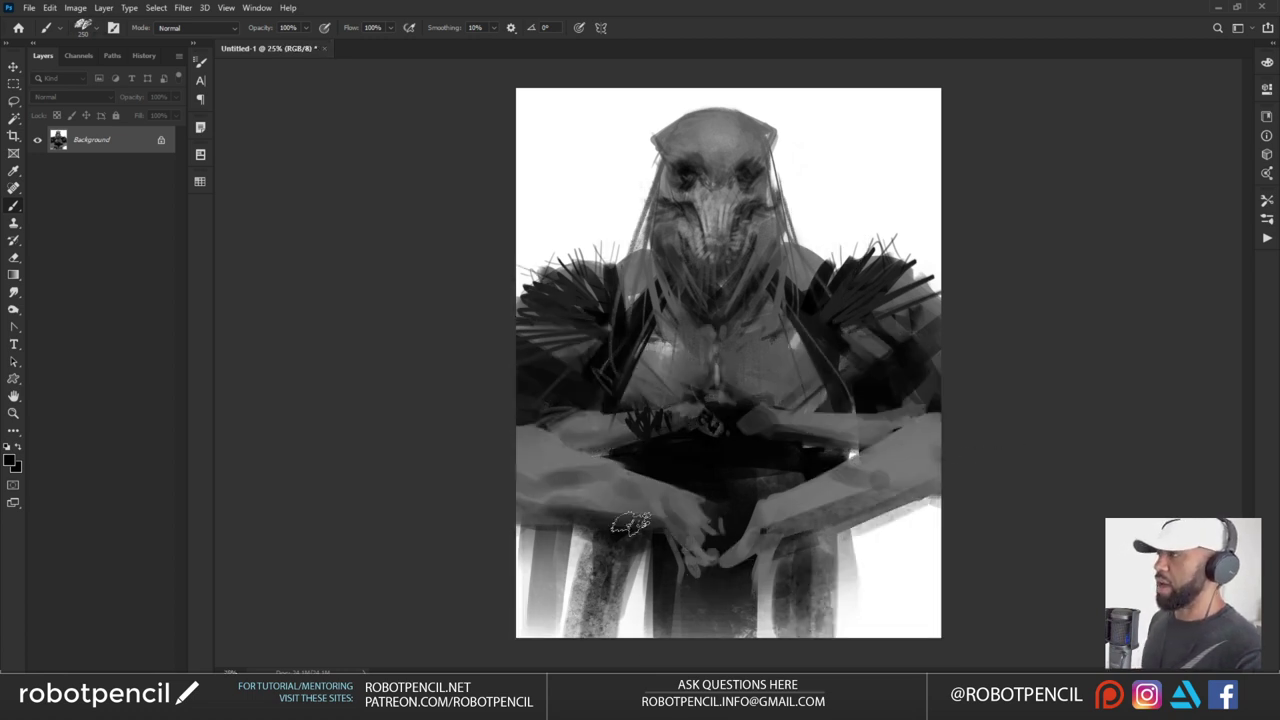
pyautogui.moveTo(646, 474)
pyautogui.mouseDown()
pyautogui.moveTo(646, 519)
pyautogui.moveTo(592, 456)
pyautogui.moveTo(541, 495)
pyautogui.moveTo(756, 501)
pyautogui.moveTo(828, 553)
pyautogui.moveTo(831, 458)
pyautogui.moveTo(913, 432)
pyautogui.moveTo(888, 465)
pyautogui.mouseUp()
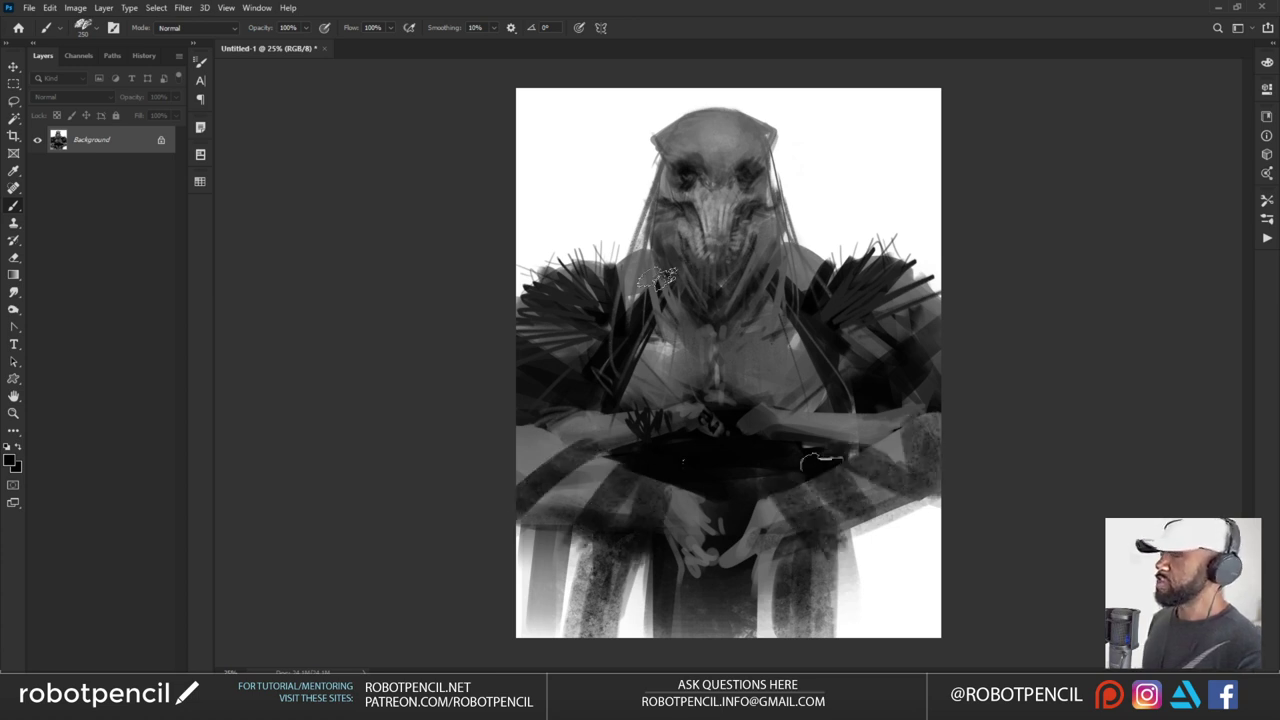
# Enlarge the textured brush to about 700 px and deepen the feathers on both shoulders with black
pyautogui.press(']')
pyautogui.press(']')
pyautogui.press(']')
pyautogui.press(']')
pyautogui.press(']')
pyautogui.press(']')
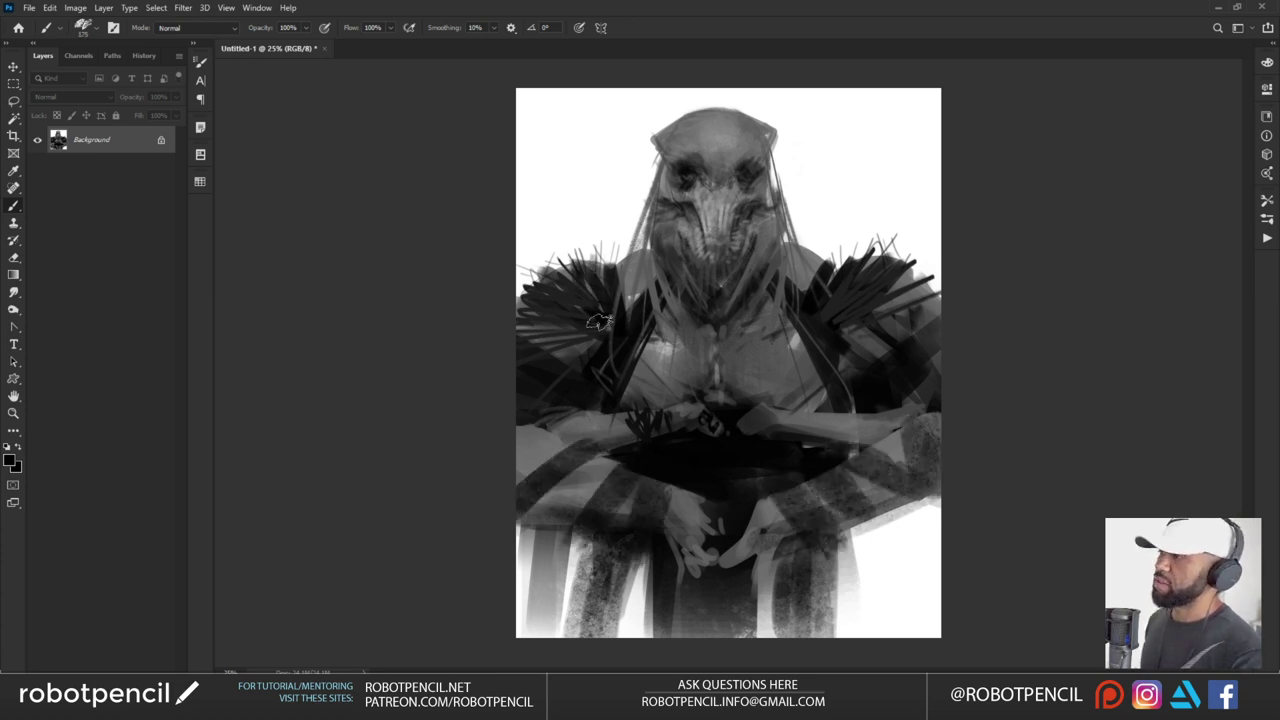
pyautogui.moveTo(582, 302); pyautogui.dragTo(568, 296)
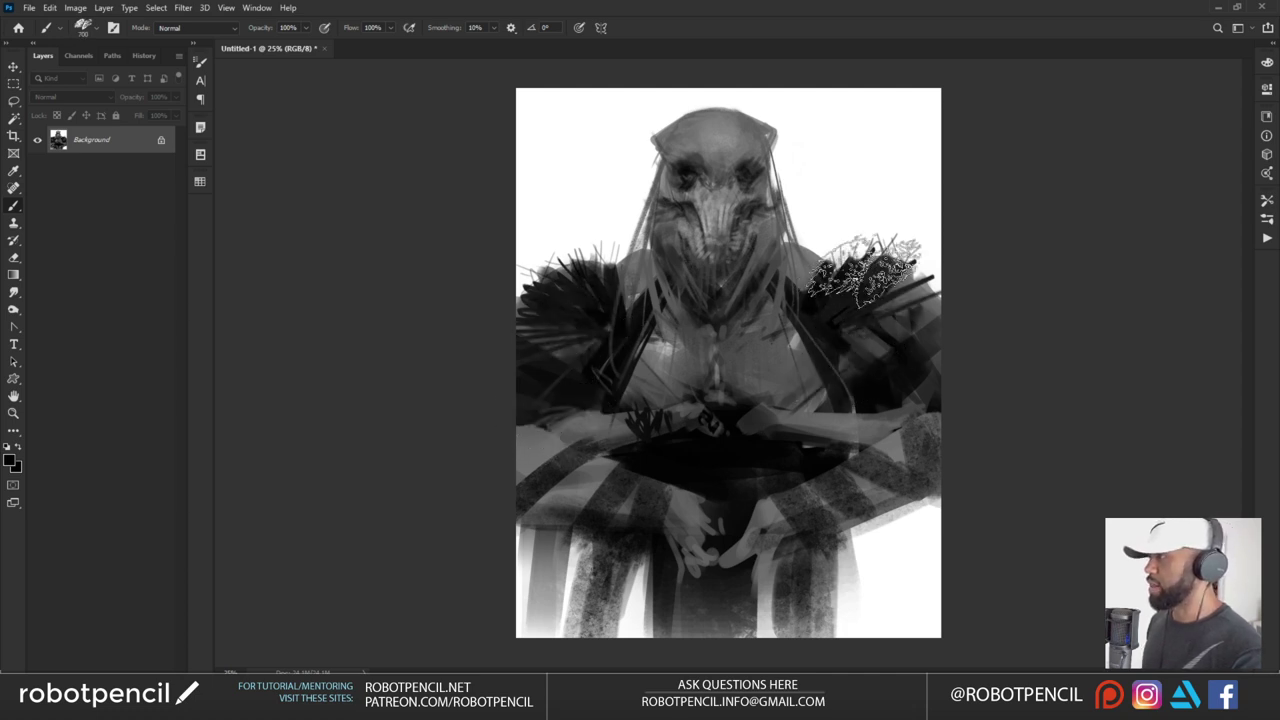
# Reduce the textured brush to about 125 px and undo the stray black stroke near the image-left shoulder
pyautogui.press('[')
pyautogui.press('[')
pyautogui.press('[')
pyautogui.press('[')
pyautogui.press('[')
pyautogui.press('[')
pyautogui.press('[')
pyautogui.press('[')
pyautogui.press('[')
pyautogui.press('[')
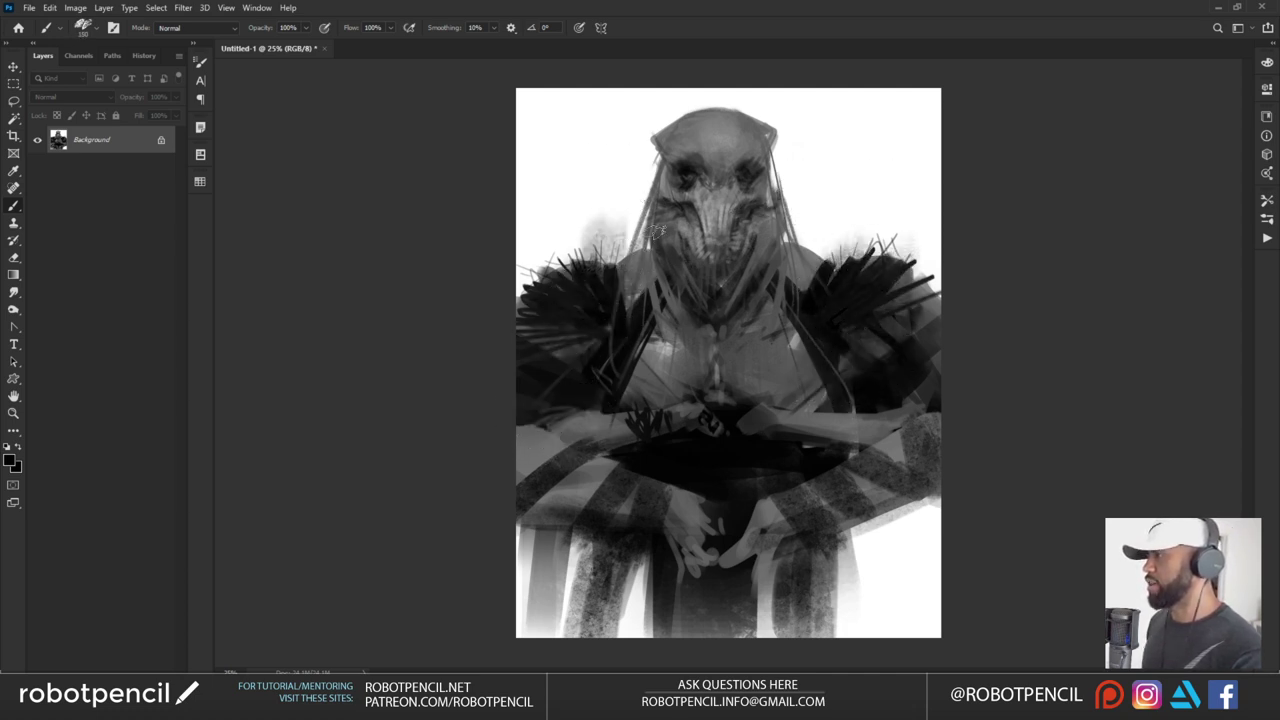
pyautogui.moveTo(632, 254); pyautogui.dragTo(628, 294)
pyautogui.hotkey('ctrl', 'z')
pyautogui.press('[')
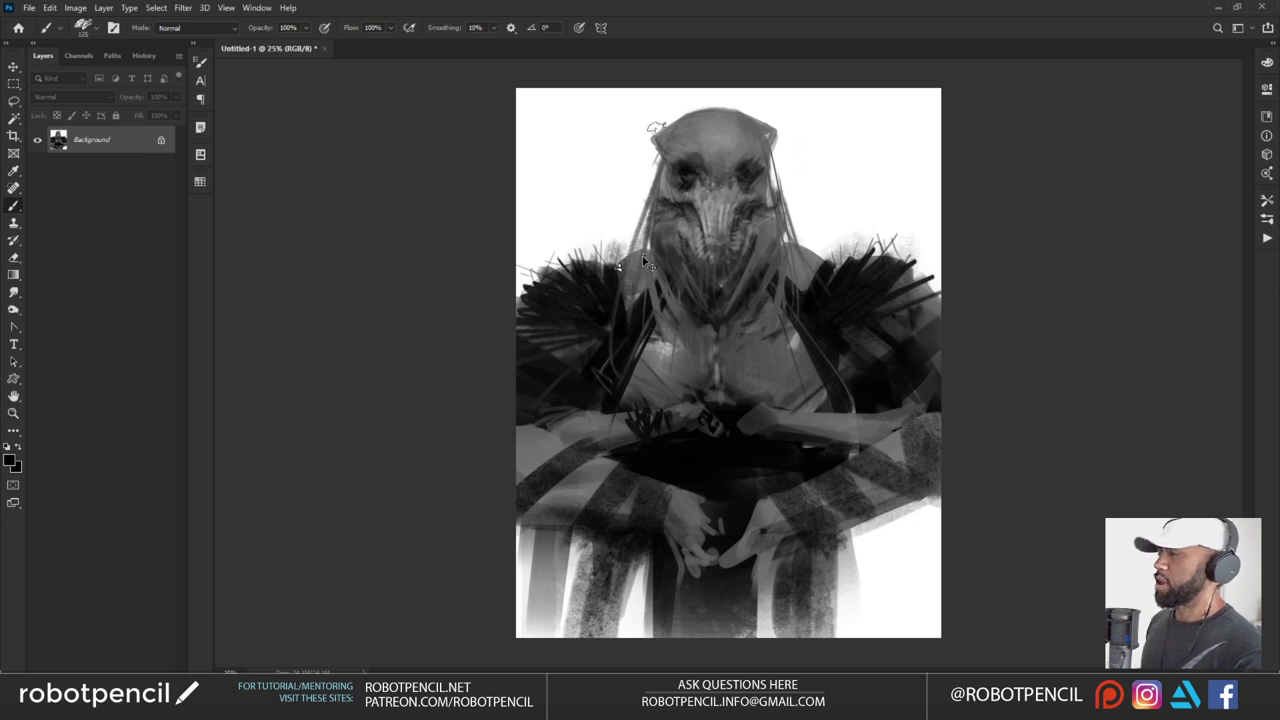
# Extend both forehead points outward with a sampled grey and trim the image-left one with sampled white
pyautogui.keyDown('alt'); pyautogui.click(674, 131); pyautogui.keyUp('alt')
pyautogui.moveTo(661, 134); pyautogui.dragTo(645, 148)
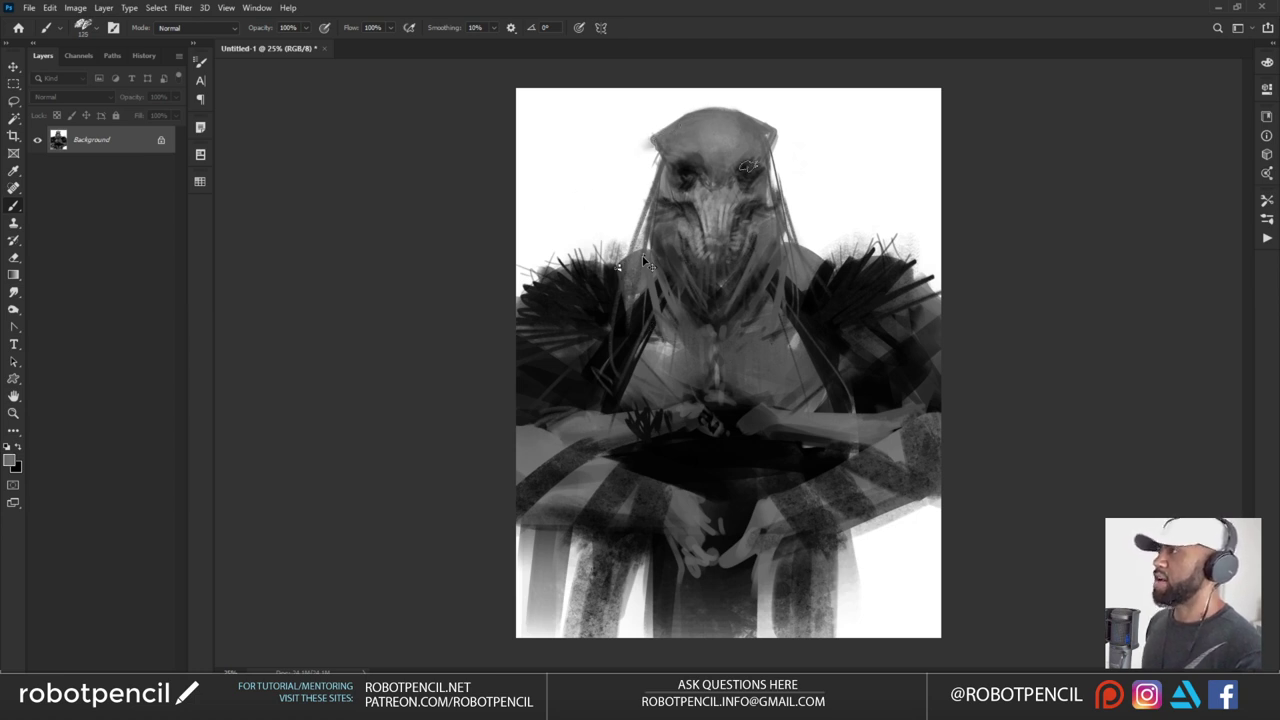
pyautogui.moveTo(775, 136); pyautogui.dragTo(788, 146)
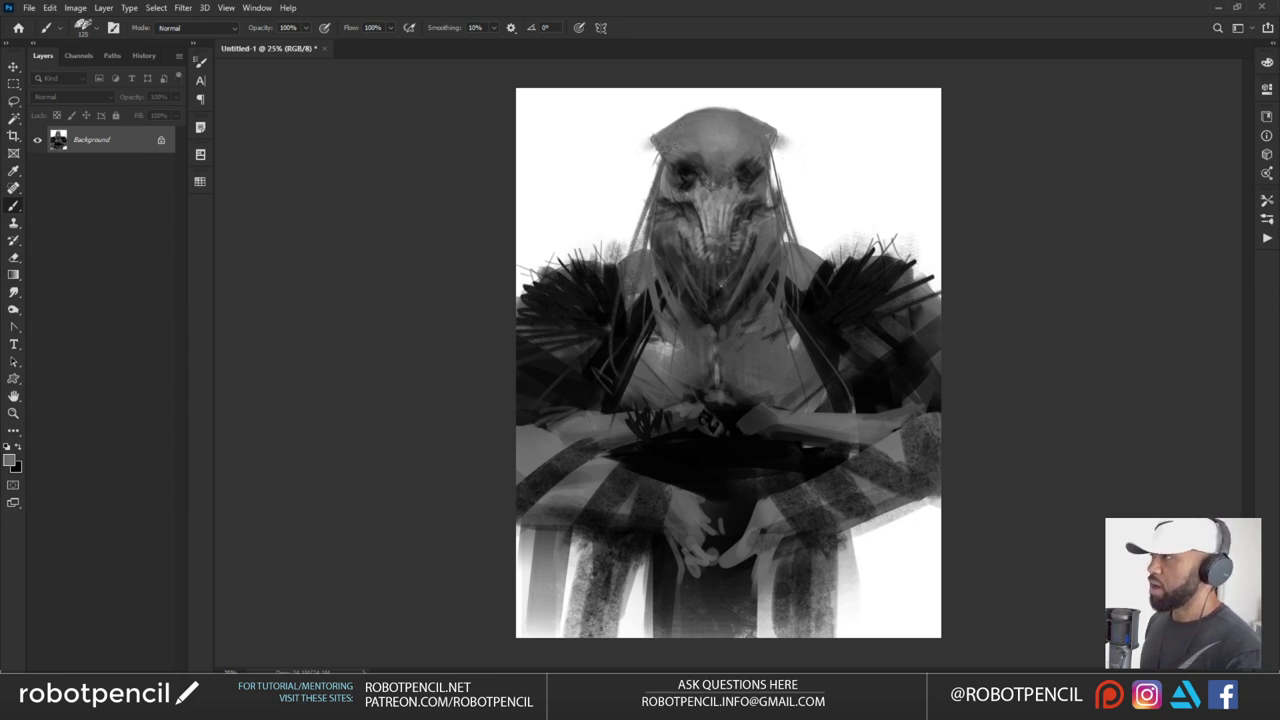
pyautogui.keyDown('alt'); pyautogui.click(621, 155); pyautogui.keyUp('alt')
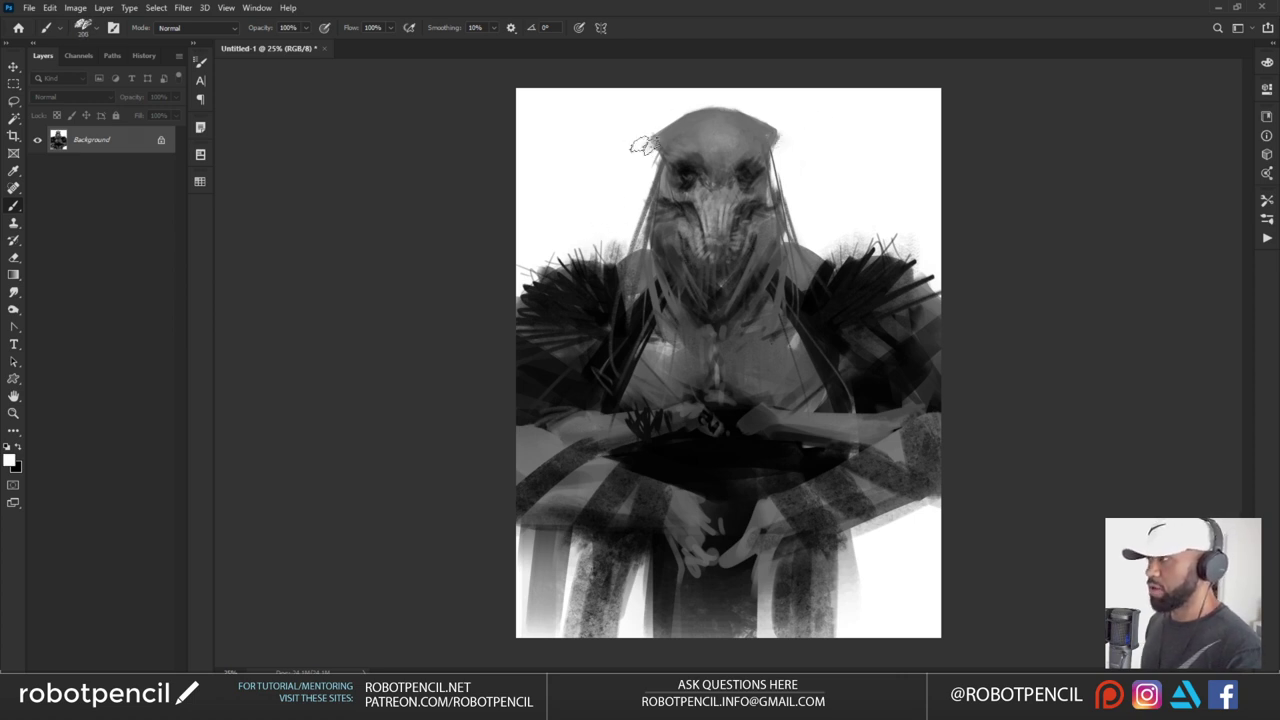
# Fill the gaps between the hair strands and shoulders on both sides with sampled grey at about 60 px
pyautogui.keyDown('alt'); pyautogui.click(634, 250); pyautogui.keyUp('alt')
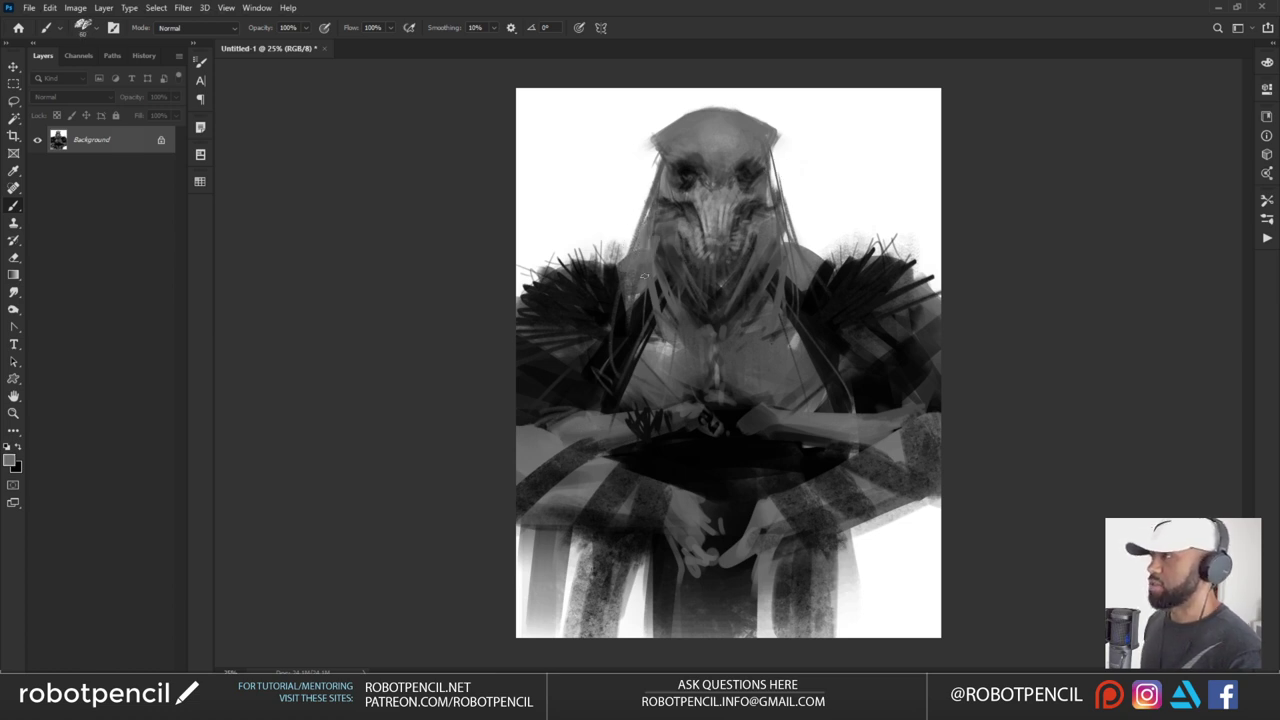
pyautogui.hotkey('ctrl', 'z')
pyautogui.keyDown('alt'); pyautogui.click(663, 245); pyautogui.keyUp('alt')
pyautogui.moveTo(642, 236); pyautogui.dragTo(629, 266)
pyautogui.moveTo(647, 221)
pyautogui.mouseDown()
pyautogui.moveTo(634, 267)
pyautogui.moveTo(648, 265)
pyautogui.mouseUp()
pyautogui.moveTo(782, 228)
pyautogui.mouseDown()
pyautogui.moveTo(788, 262)
pyautogui.moveTo(794, 246)
pyautogui.mouseUp()
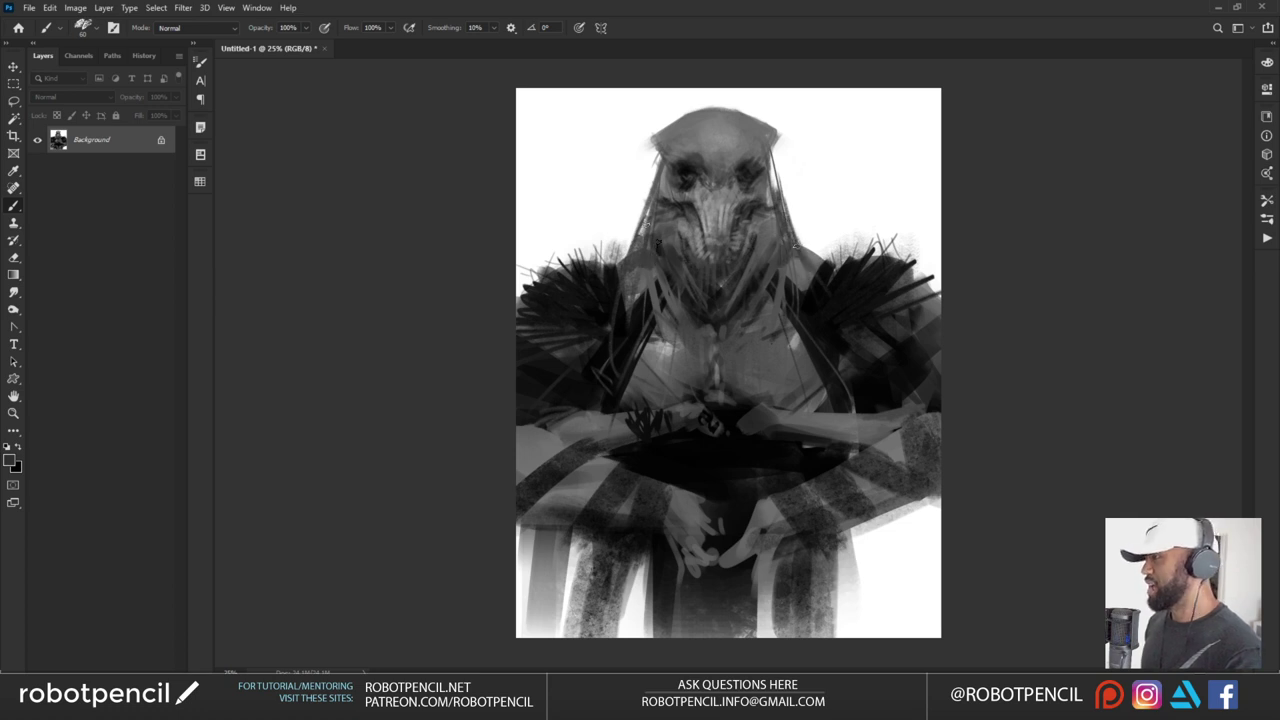
# Lighten the nose bridge with a sampled light grey and enlarge the textured brush to about 200 px
pyautogui.keyDown('alt'); pyautogui.click(727, 206); pyautogui.keyUp('alt')
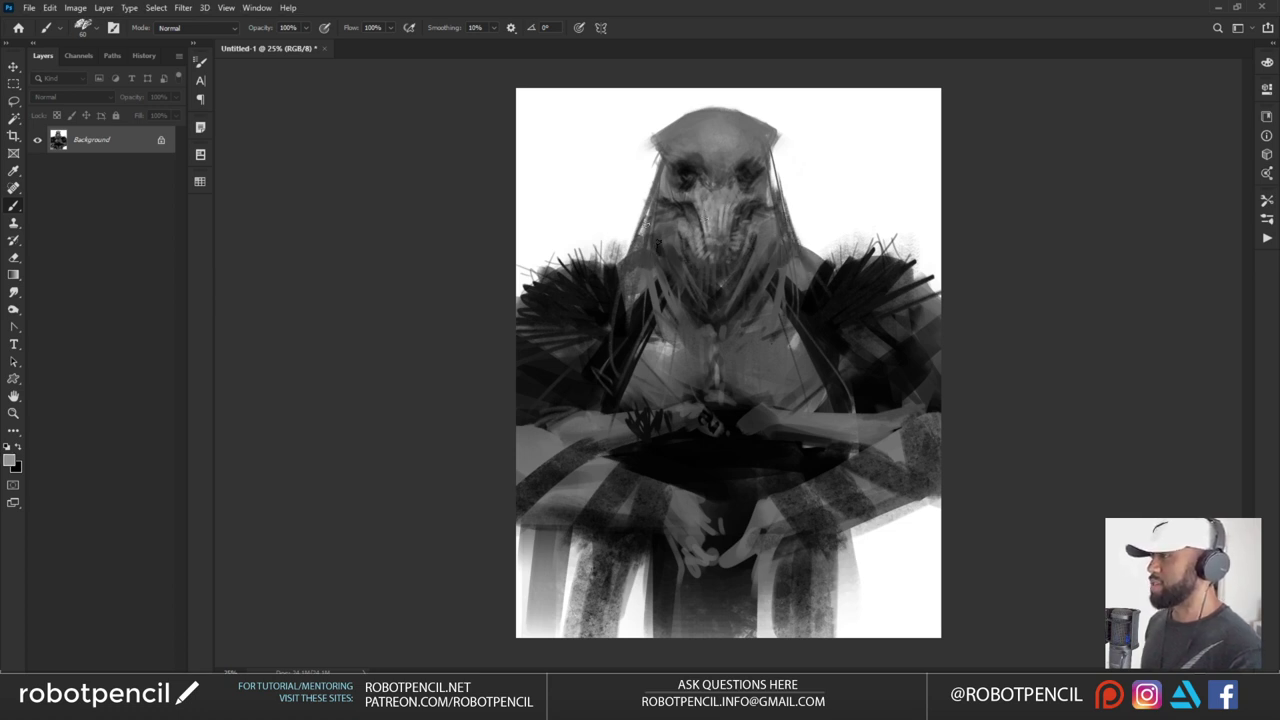
pyautogui.press(']')
pyautogui.press(']')
pyautogui.press(']')
pyautogui.press(']')
pyautogui.press(']')
pyautogui.press(']')
pyautogui.press(']')
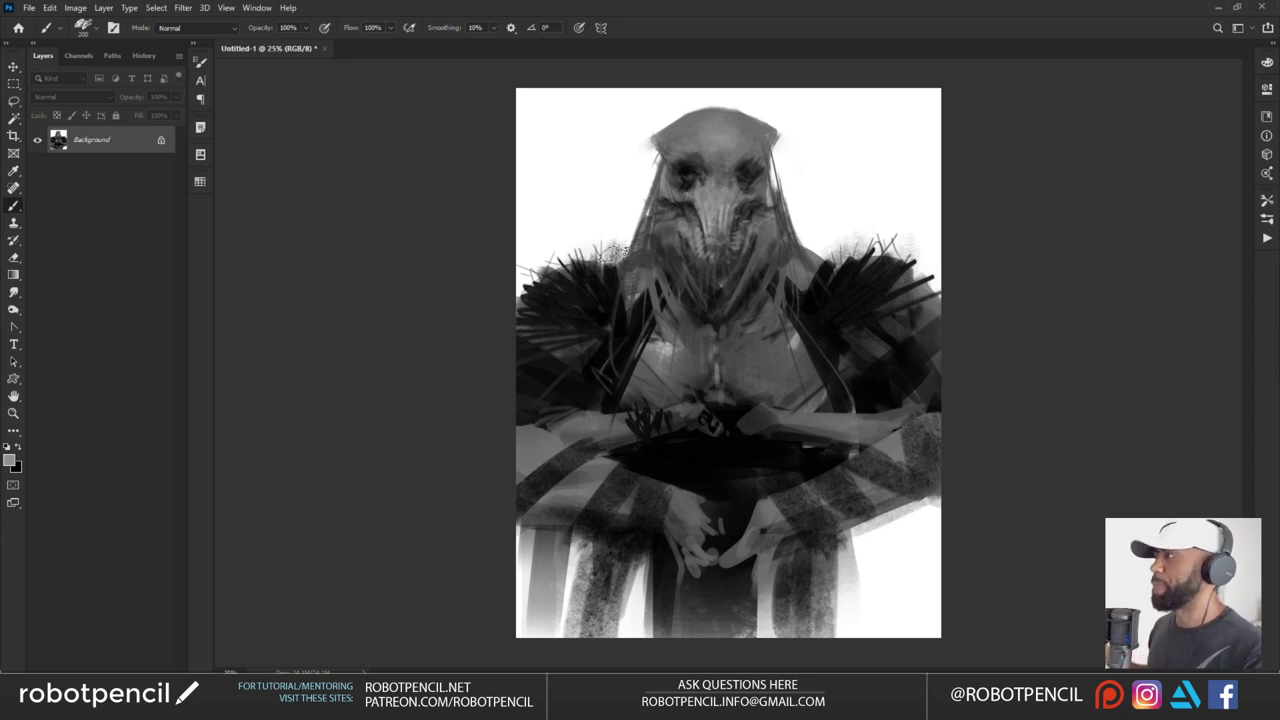
# Reset the colours to default and darken both feathered shoulders with large black textured strokes, enlarging the brush to about 500 px
pyautogui.press('d')
pyautogui.moveTo(546, 288); pyautogui.dragTo(505, 311)
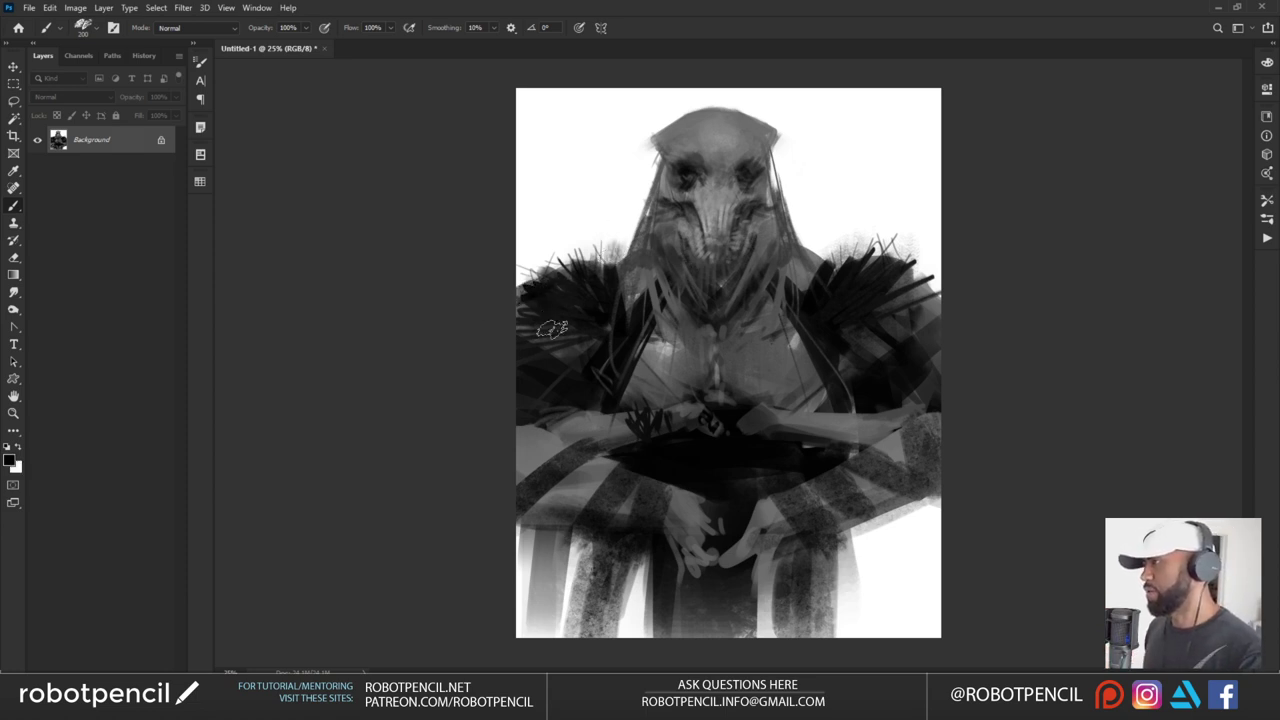
pyautogui.press(']')
pyautogui.press(']')
pyautogui.press(']')
pyautogui.press(']')
pyautogui.click(562, 254)
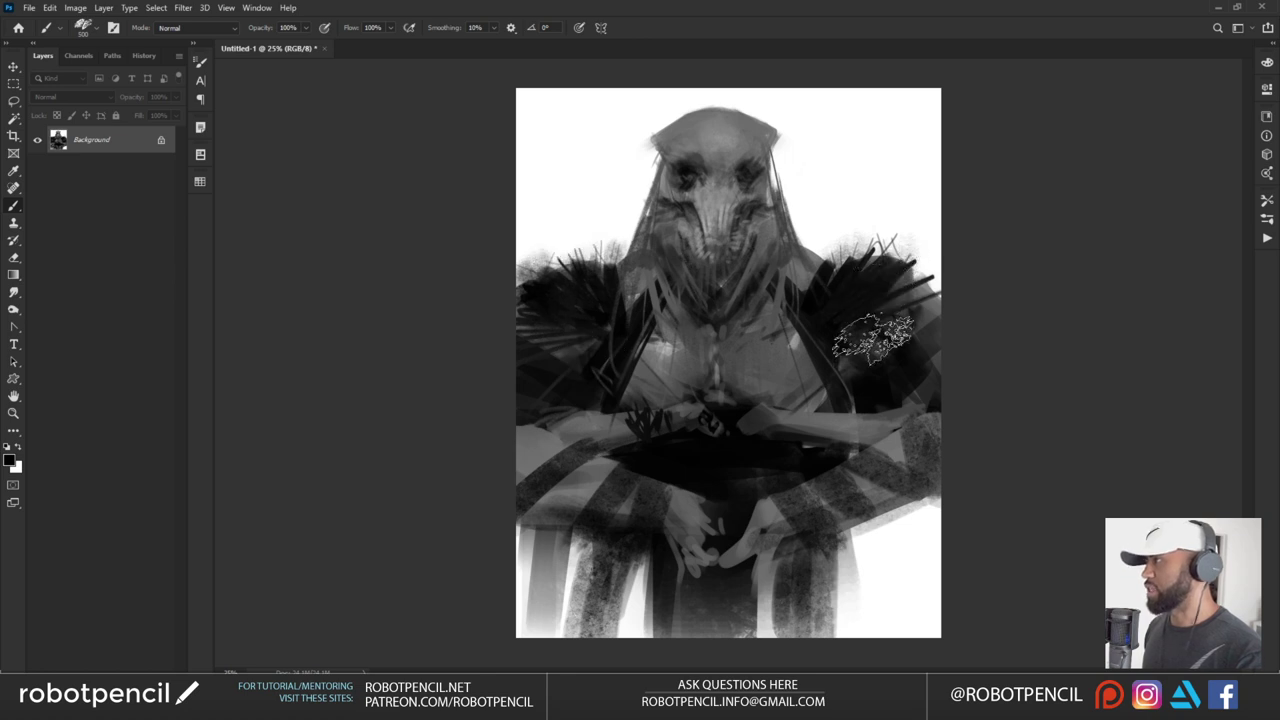
pyautogui.moveTo(873, 340); pyautogui.dragTo(935, 372)
pyautogui.press('[')
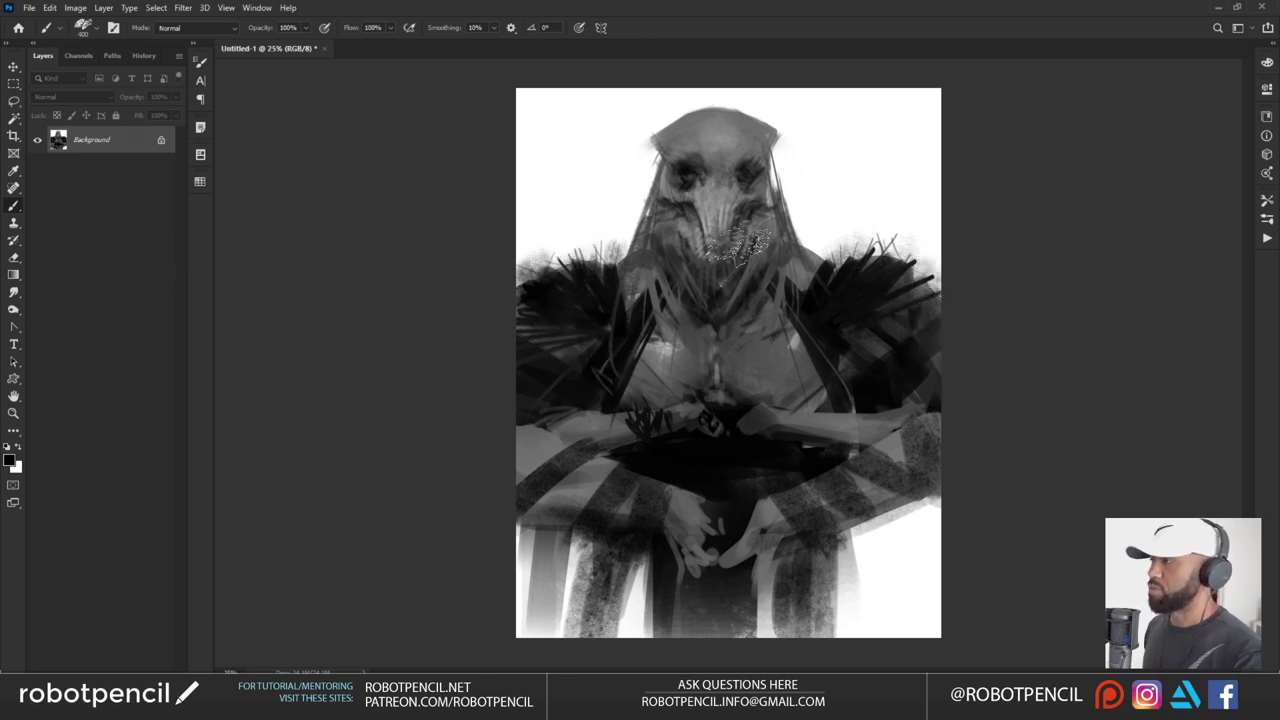
# Lasso the head with its beard and copy the selection to a new layer
pyautogui.press('l')
pyautogui.moveTo(808, 120)
pyautogui.mouseDown()
pyautogui.moveTo(645, 121)
pyautogui.moveTo(636, 238)
pyautogui.moveTo(672, 280)
pyautogui.moveTo(768, 296)
pyautogui.moveTo(824, 142)
pyautogui.mouseUp()
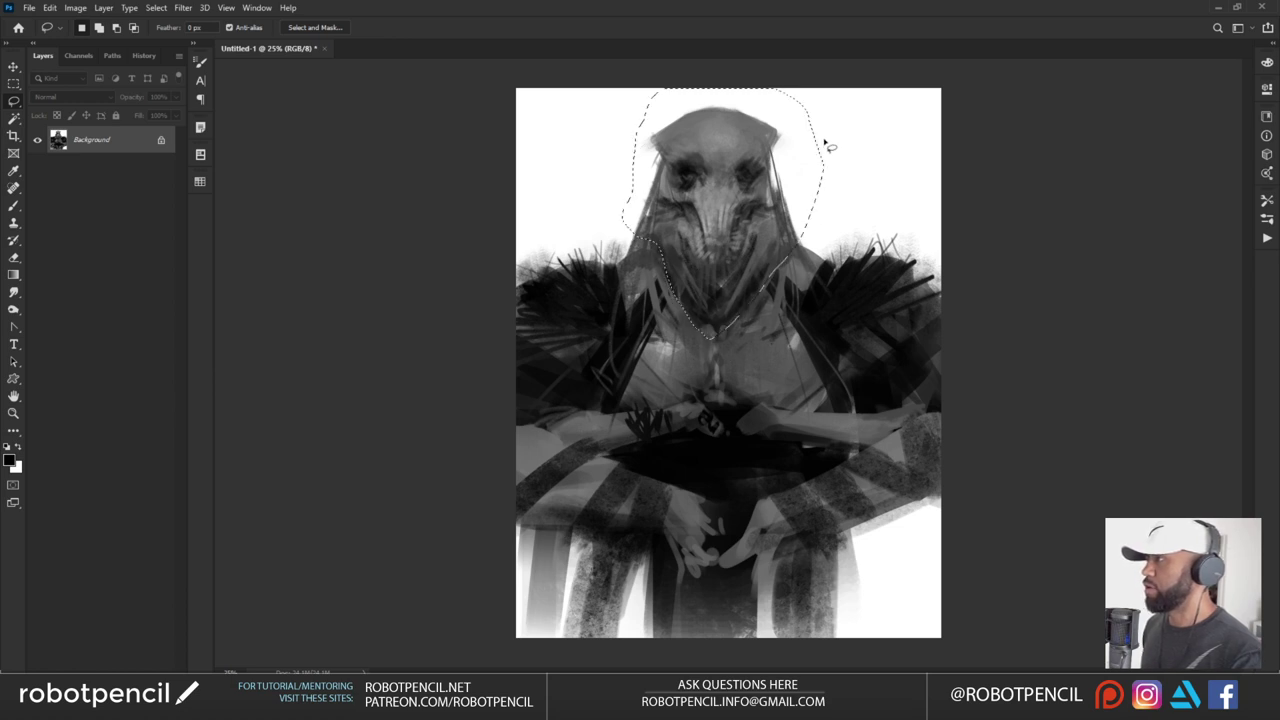
pyautogui.hotkey('ctrl', 'j')
# Scale the copied head down proportionally to 84.20% and shift it slightly upward between the shoulders
pyautogui.hotkey('ctrl', 't')
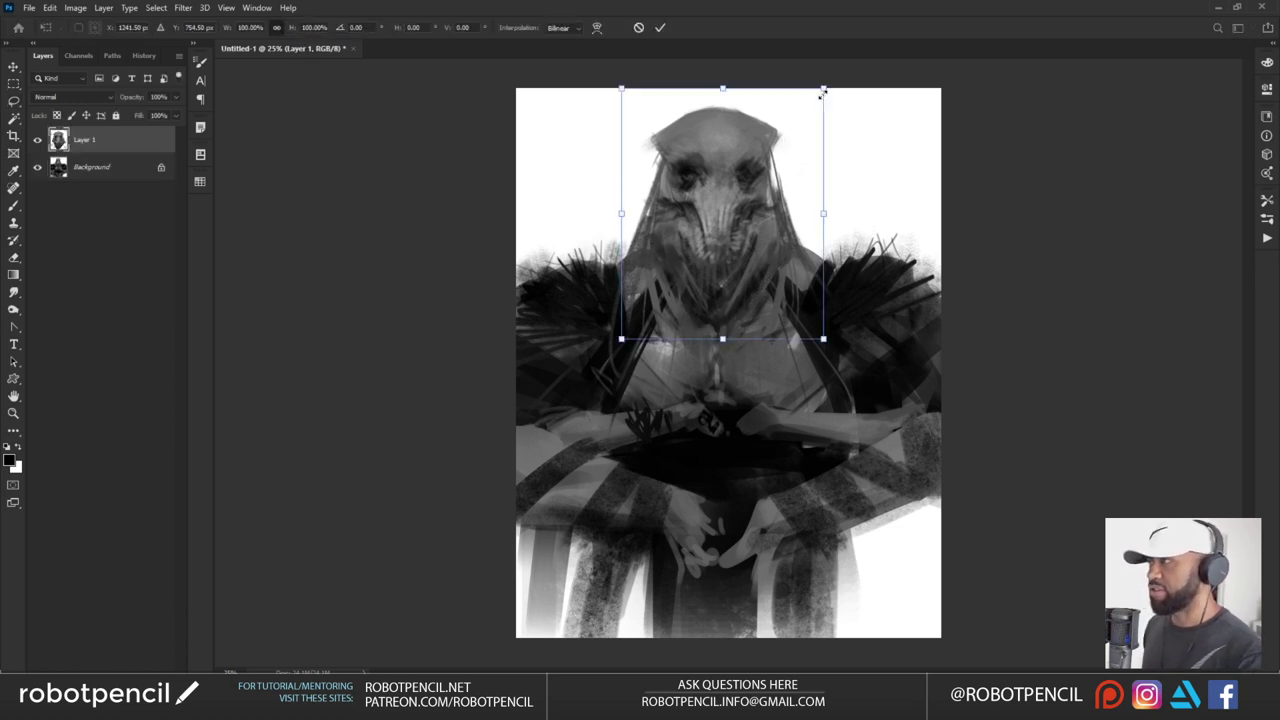
pyautogui.moveTo(823, 91); pyautogui.dragTo(814, 97)
pyautogui.moveTo(745, 186); pyautogui.dragTo(742, 158)
pyautogui.moveTo(733, 222); pyautogui.dragTo(730, 250)
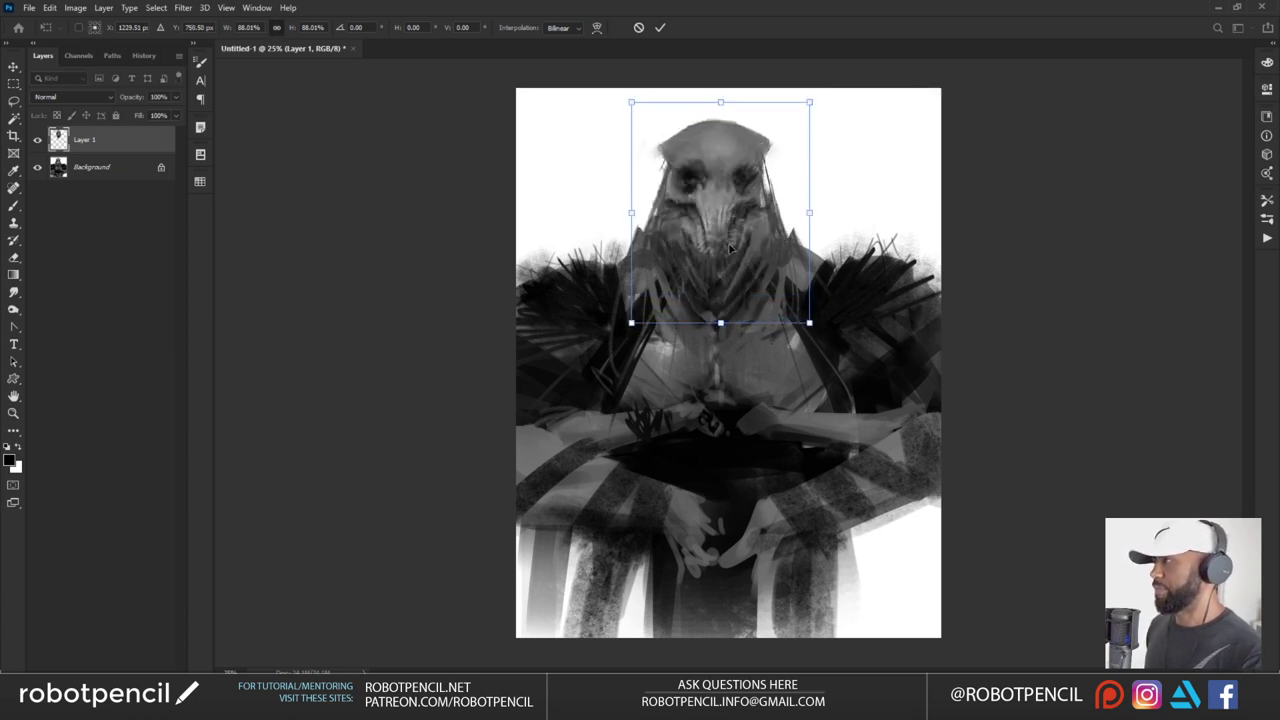
pyautogui.moveTo(809, 101); pyautogui.dragTo(805, 106)
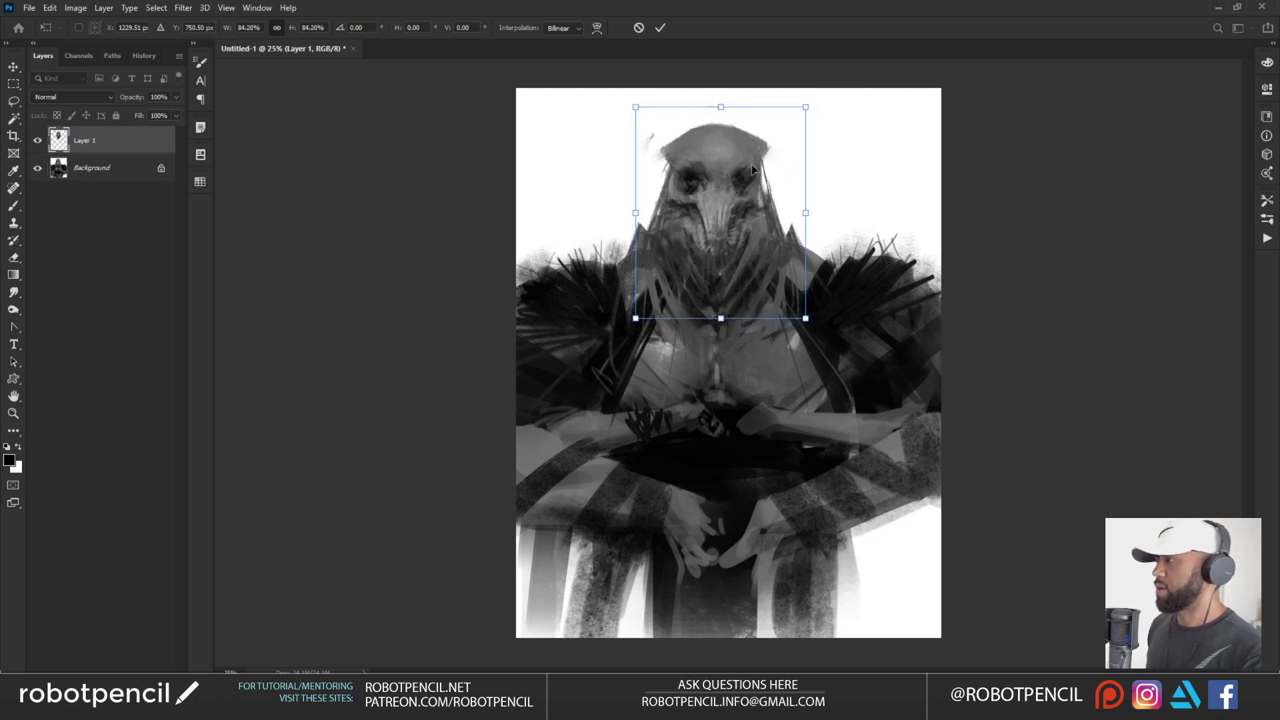
pyautogui.moveTo(754, 170); pyautogui.dragTo(754, 152)
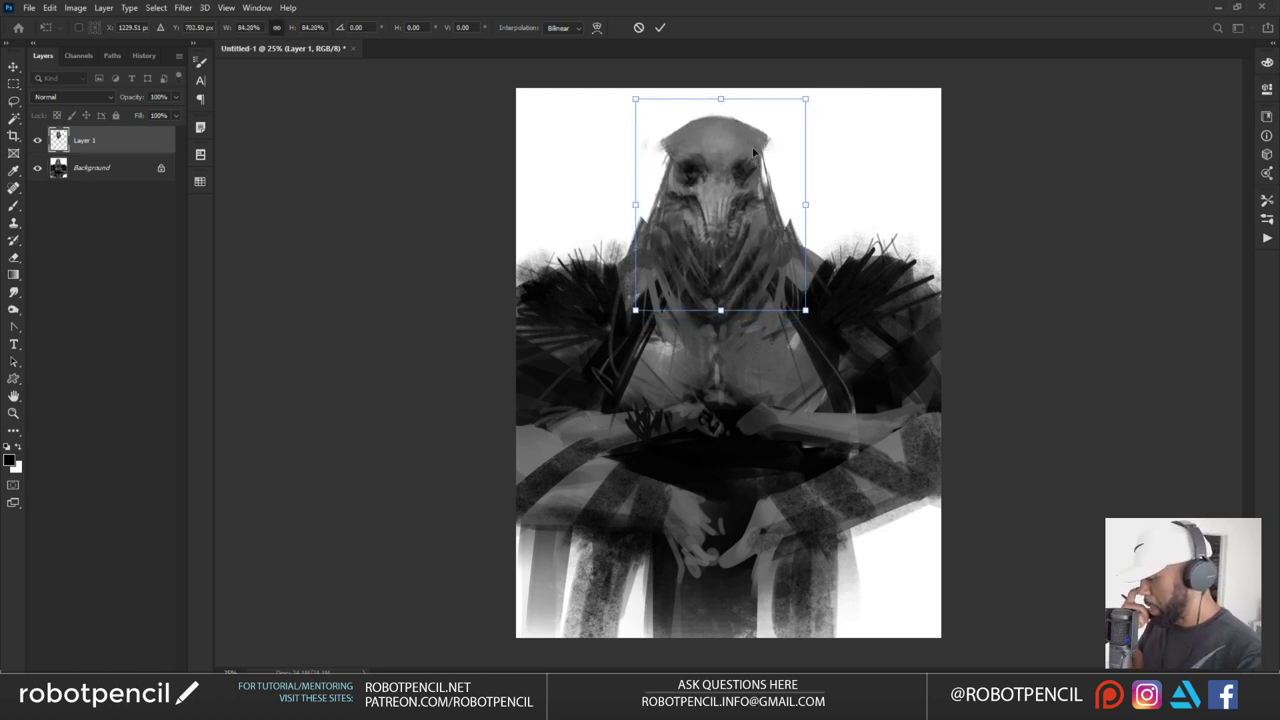
pyautogui.press('Return')
# Switch to the 600 px brush from the Comic group, reduce it to about 125 px and set a dark grey foreground colour
pyautogui.press('b')
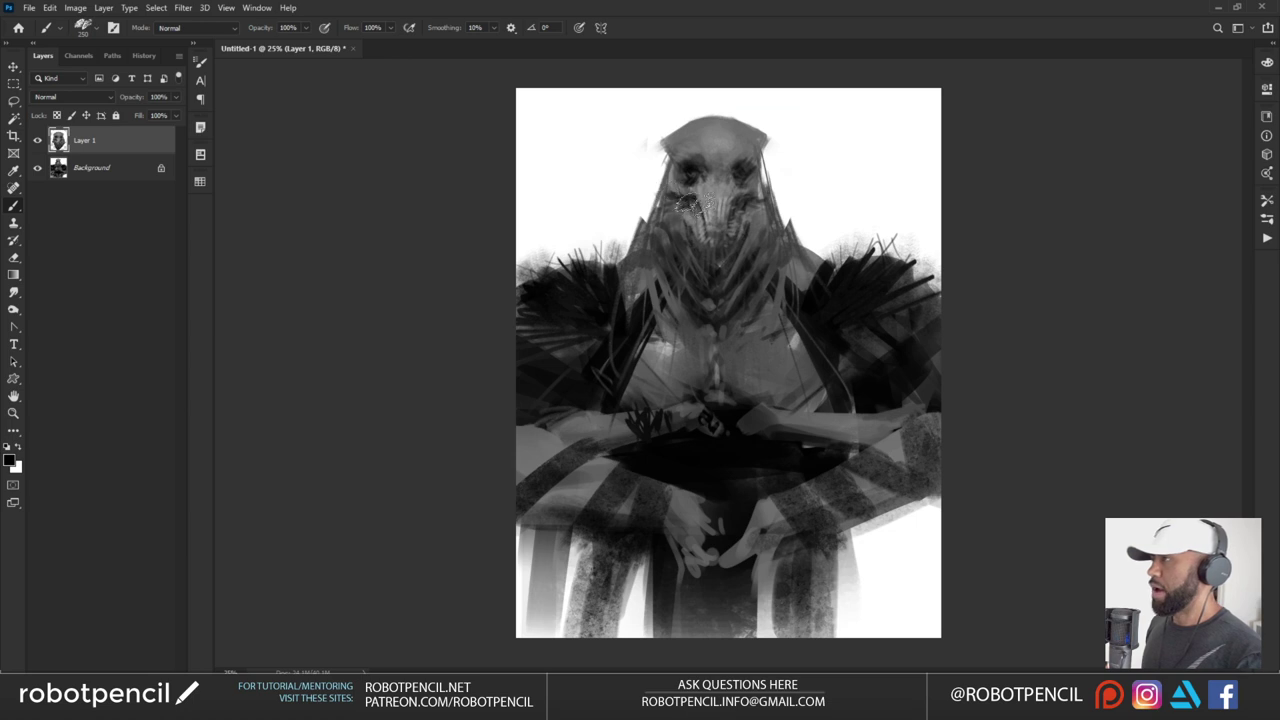
pyautogui.rightClick(701, 253)
pyautogui.click(756, 407)
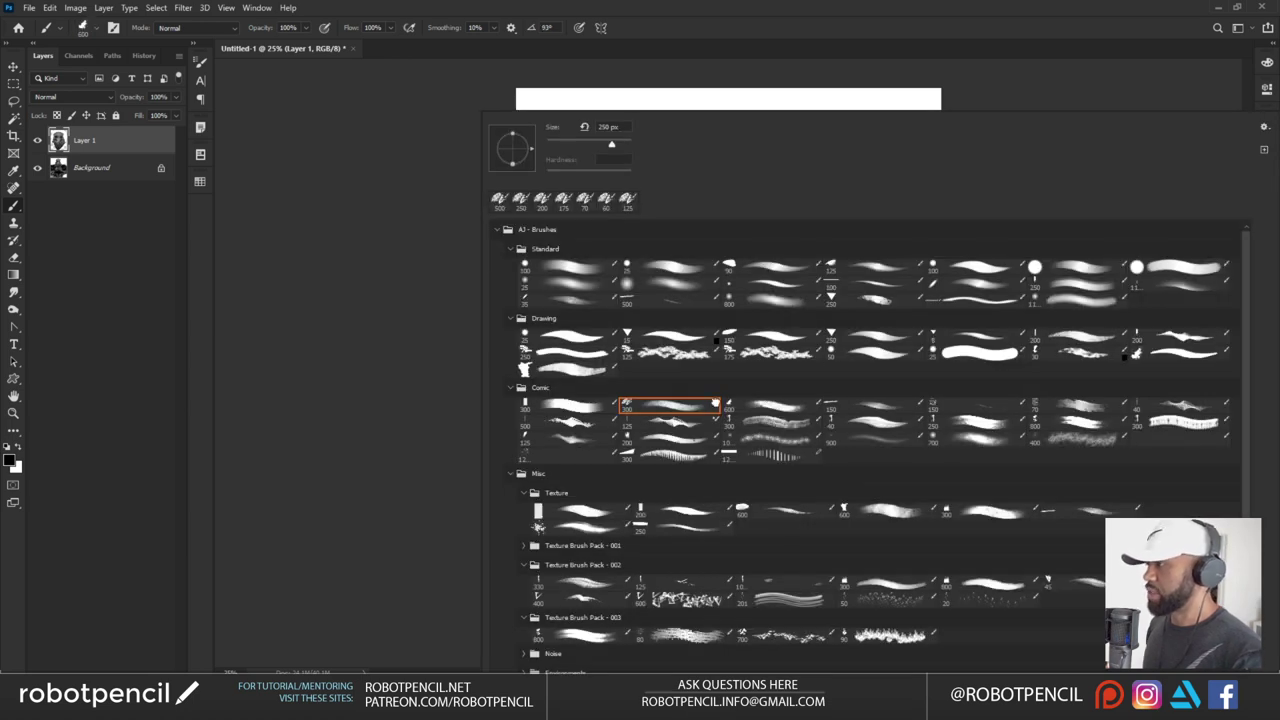
pyautogui.click(316, 378)
pyautogui.press('x')
pyautogui.press('[')
pyautogui.press('[')
pyautogui.press('[')
pyautogui.press('[')
pyautogui.press('[')
pyautogui.press('[')
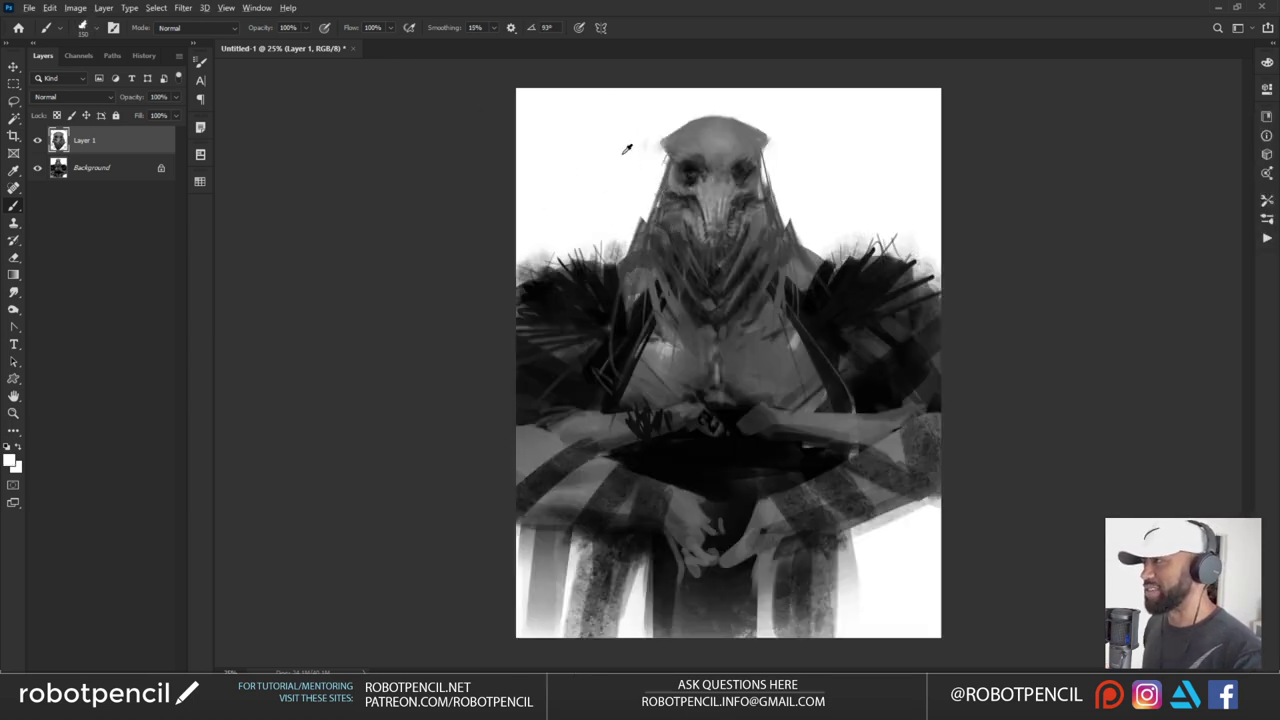
pyautogui.press('x')
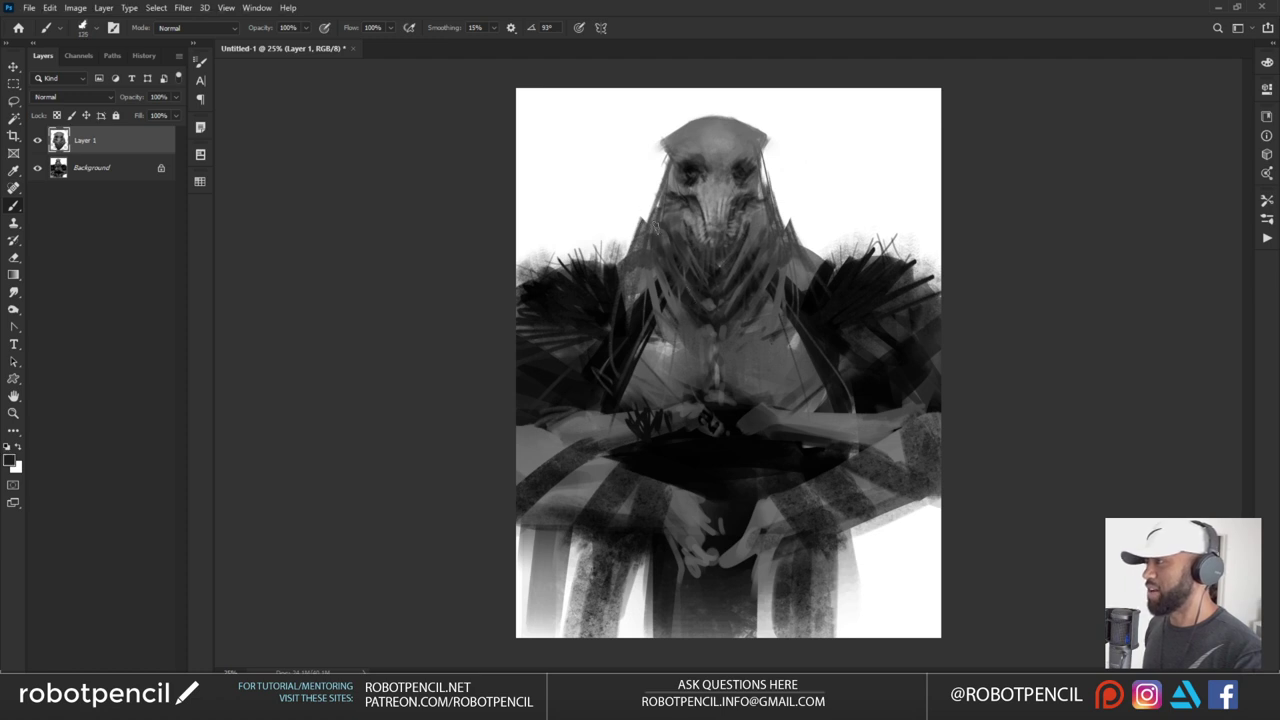
# Paint dark grey strokes down both sides of the neck and shade the upper chest beneath the beard
pyautogui.moveTo(648, 256); pyautogui.dragTo(667, 308)
pyautogui.moveTo(667, 290); pyautogui.dragTo(686, 330)
pyautogui.moveTo(788, 236)
pyautogui.mouseDown()
pyautogui.moveTo(778, 310)
pyautogui.moveTo(786, 276)
pyautogui.mouseUp()
pyautogui.moveTo(778, 312); pyautogui.dragTo(708, 334)
pyautogui.moveTo(811, 300); pyautogui.dragTo(662, 336)
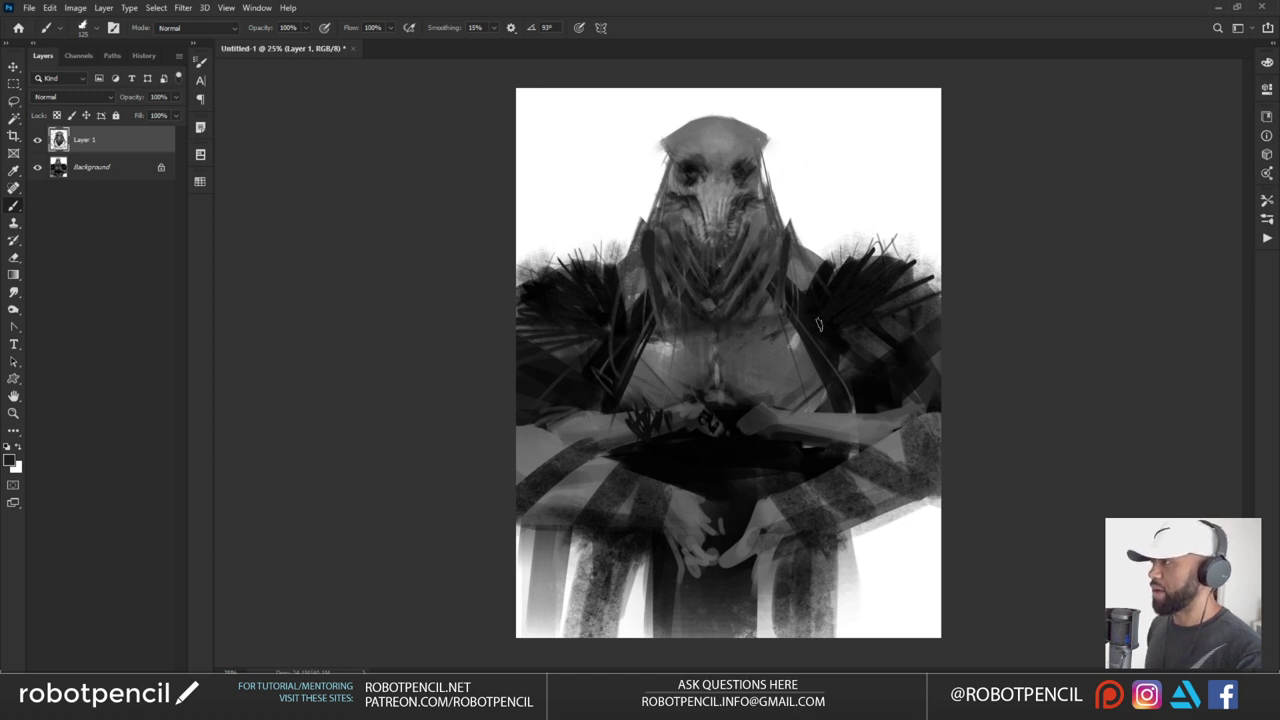
pyautogui.moveTo(815, 322); pyautogui.dragTo(668, 362)
pyautogui.hotkey('ctrl', 'z')
# Paint dark feather spikes on the inner shoulders on both sides of the neck
pyautogui.moveTo(640, 248); pyautogui.dragTo(604, 276)
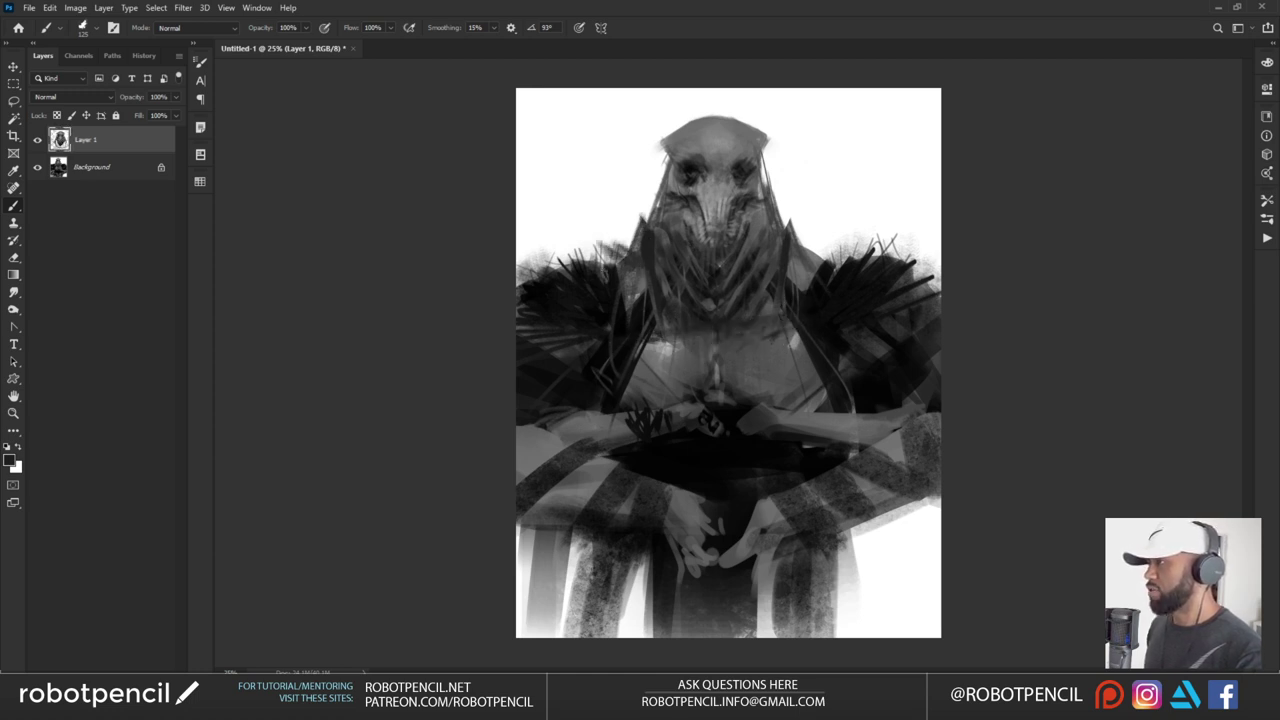
pyautogui.moveTo(811, 234); pyautogui.dragTo(789, 274)
pyautogui.moveTo(836, 244); pyautogui.dragTo(810, 266)
pyautogui.press('[')
pyautogui.press('[')
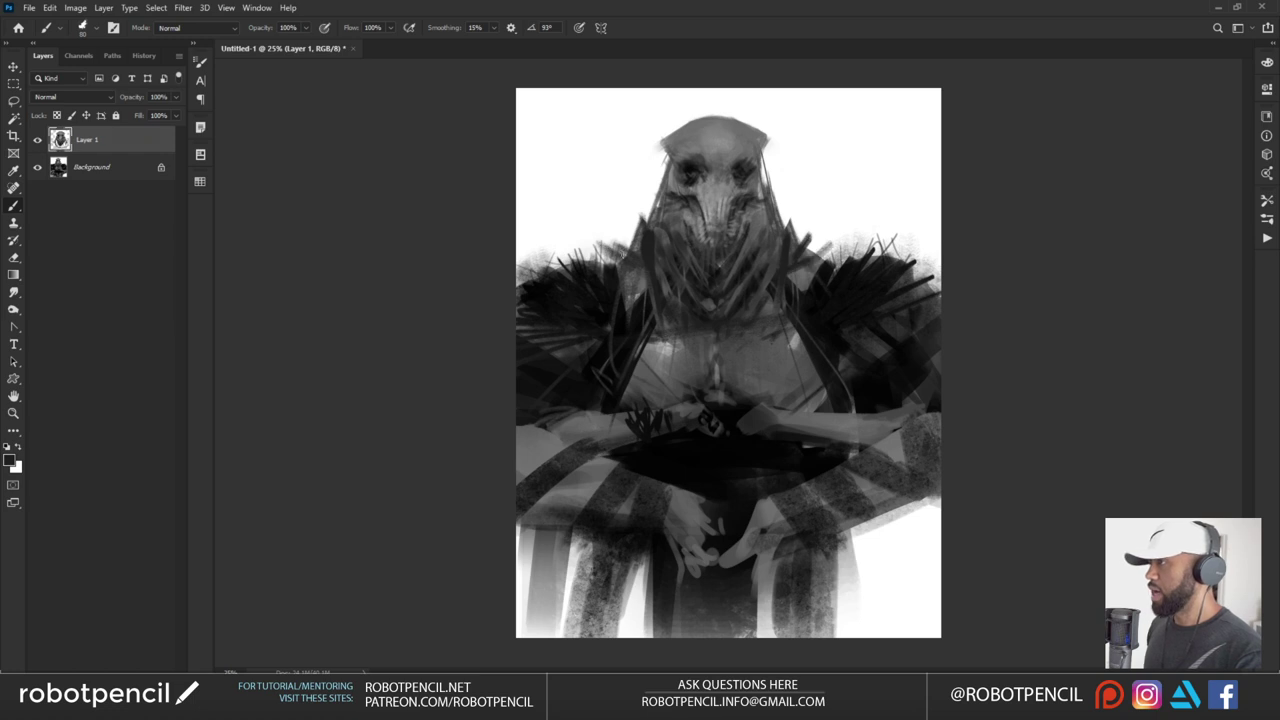
pyautogui.moveTo(611, 247); pyautogui.dragTo(636, 266)
pyautogui.moveTo(603, 263)
pyautogui.mouseDown()
pyautogui.moveTo(644, 287)
pyautogui.moveTo(627, 304)
pyautogui.mouseUp()
# Add finer near-black spikes to both inner shoulders with a sampled dark tone, reducing the brush to about 25 px
pyautogui.keyDown('alt'); pyautogui.click(638, 320); pyautogui.keyUp('alt')
pyautogui.press('[')
pyautogui.press('[')
pyautogui.press('[')
pyautogui.press('[')
pyautogui.moveTo(604, 250); pyautogui.dragTo(643, 286)
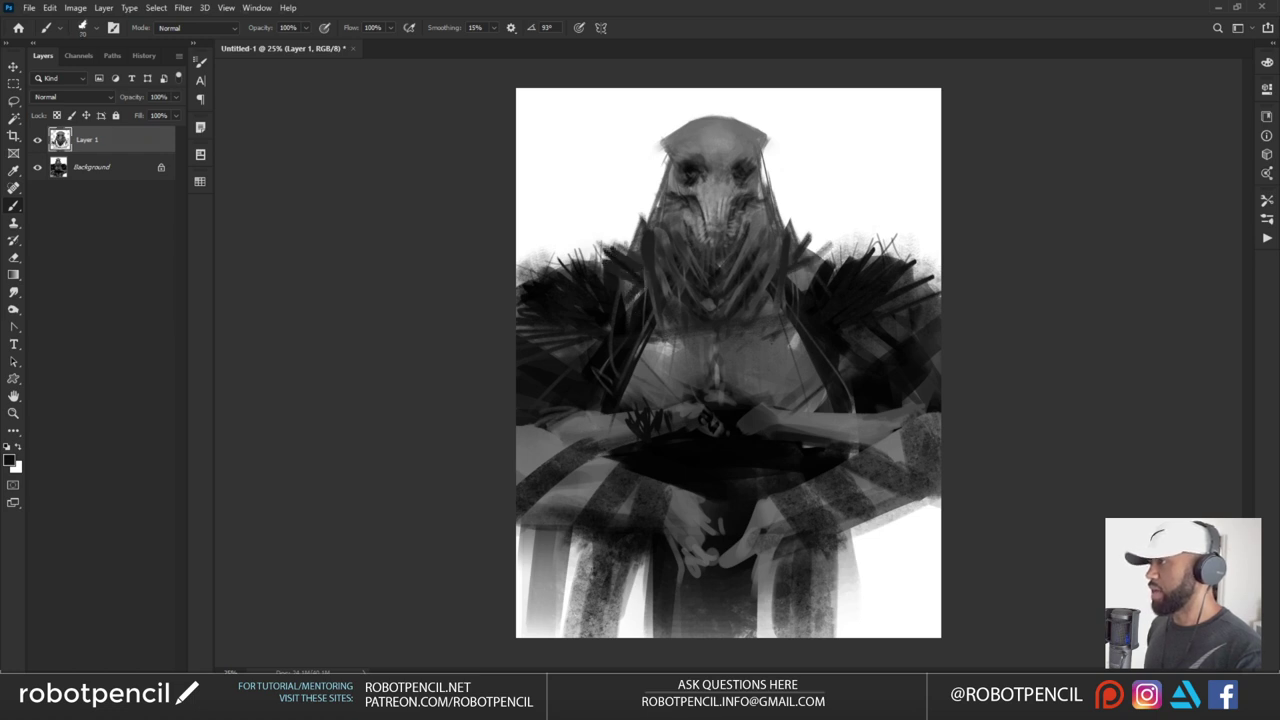
pyautogui.moveTo(618, 229); pyautogui.dragTo(637, 262)
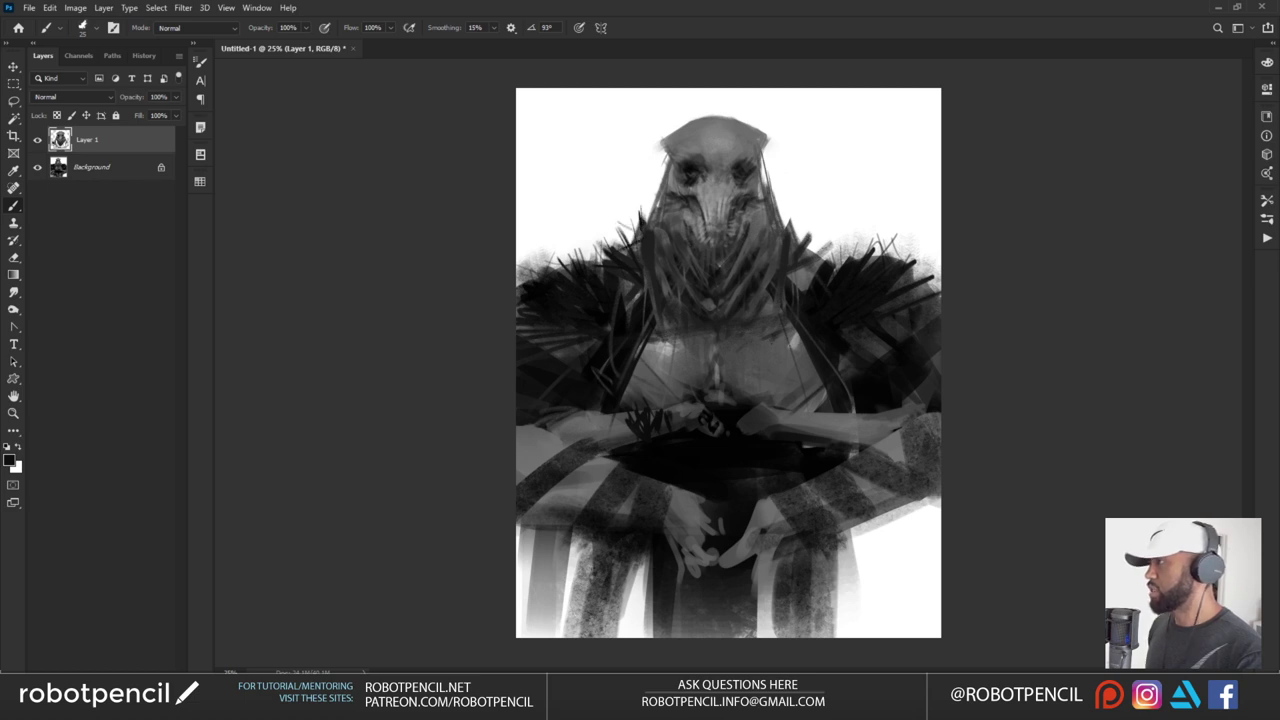
pyautogui.moveTo(810, 236); pyautogui.dragTo(790, 278)
pyautogui.moveTo(844, 257); pyautogui.dragTo(826, 265)
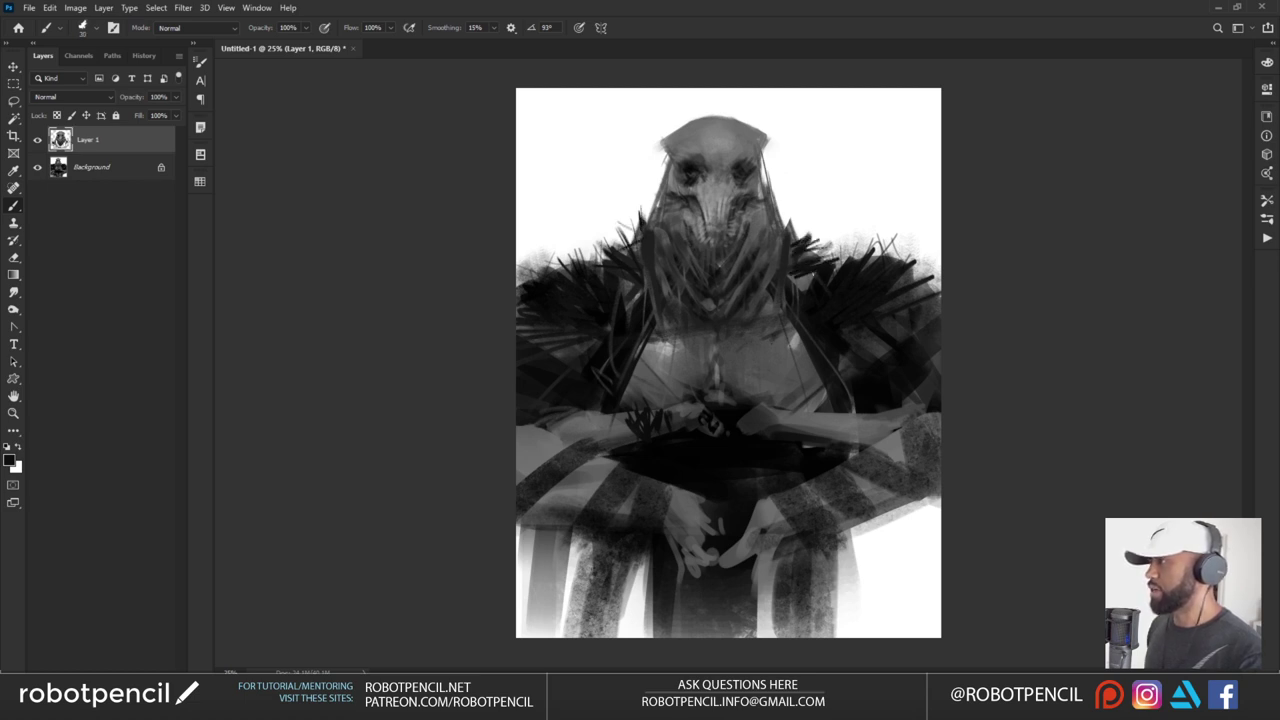
# Add near-black spikes along both shoulders, extending outward beside the neck and upward next to the beard
pyautogui.moveTo(642, 252)
pyautogui.mouseDown()
pyautogui.moveTo(574, 256)
pyautogui.moveTo(590, 280)
pyautogui.mouseUp()
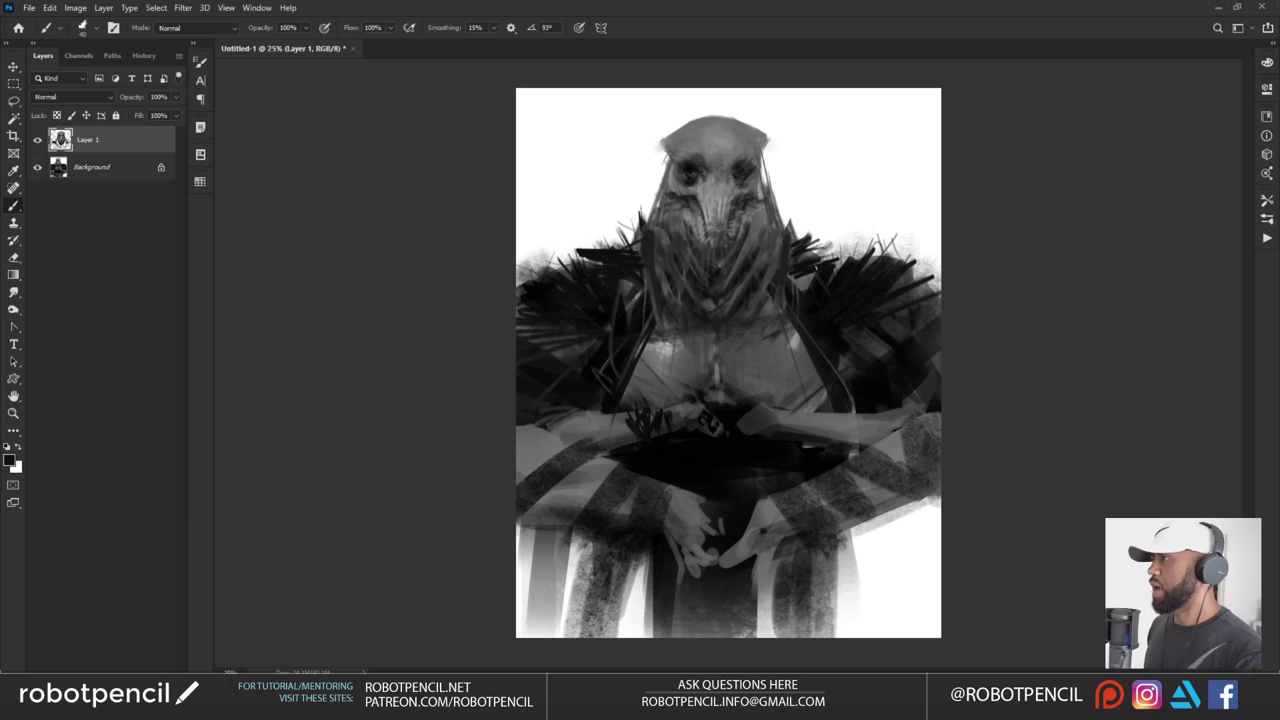
pyautogui.moveTo(870, 248); pyautogui.dragTo(810, 262)
pyautogui.moveTo(839, 256); pyautogui.dragTo(811, 265)
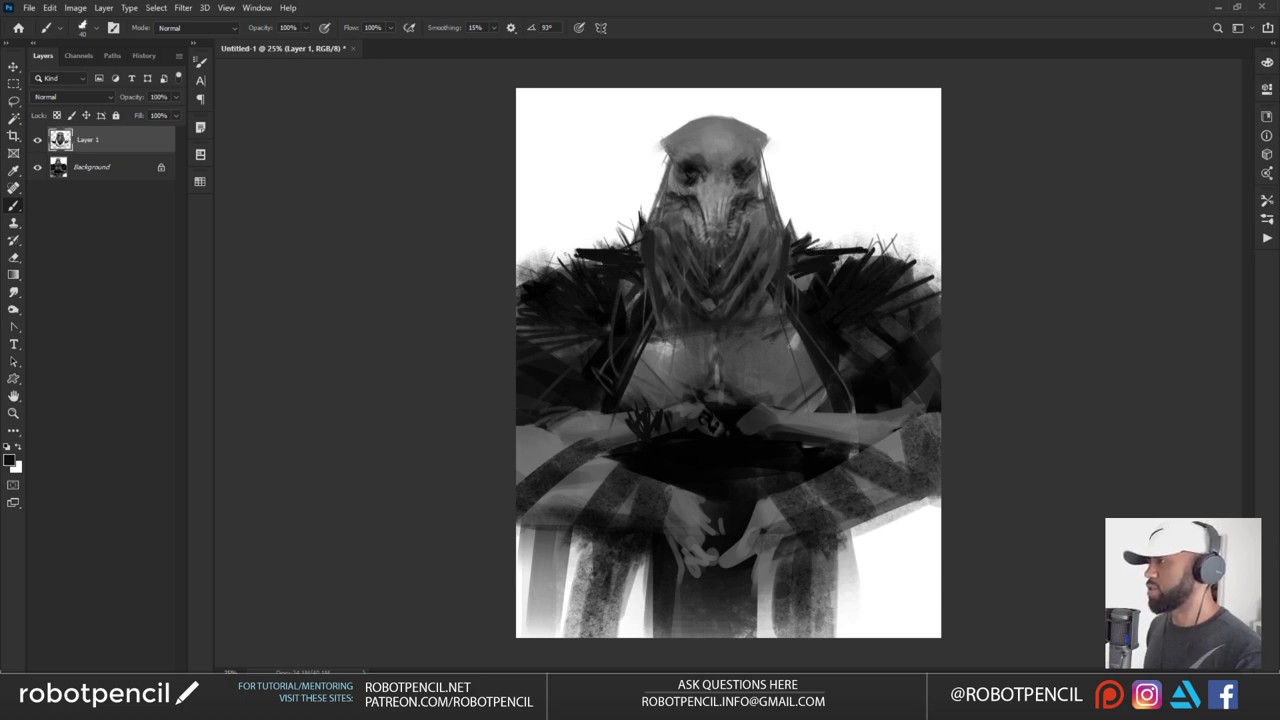
pyautogui.moveTo(610, 256); pyautogui.dragTo(541, 252)
pyautogui.moveTo(818, 289); pyautogui.dragTo(800, 280)
pyautogui.moveTo(857, 245); pyautogui.dragTo(822, 250)
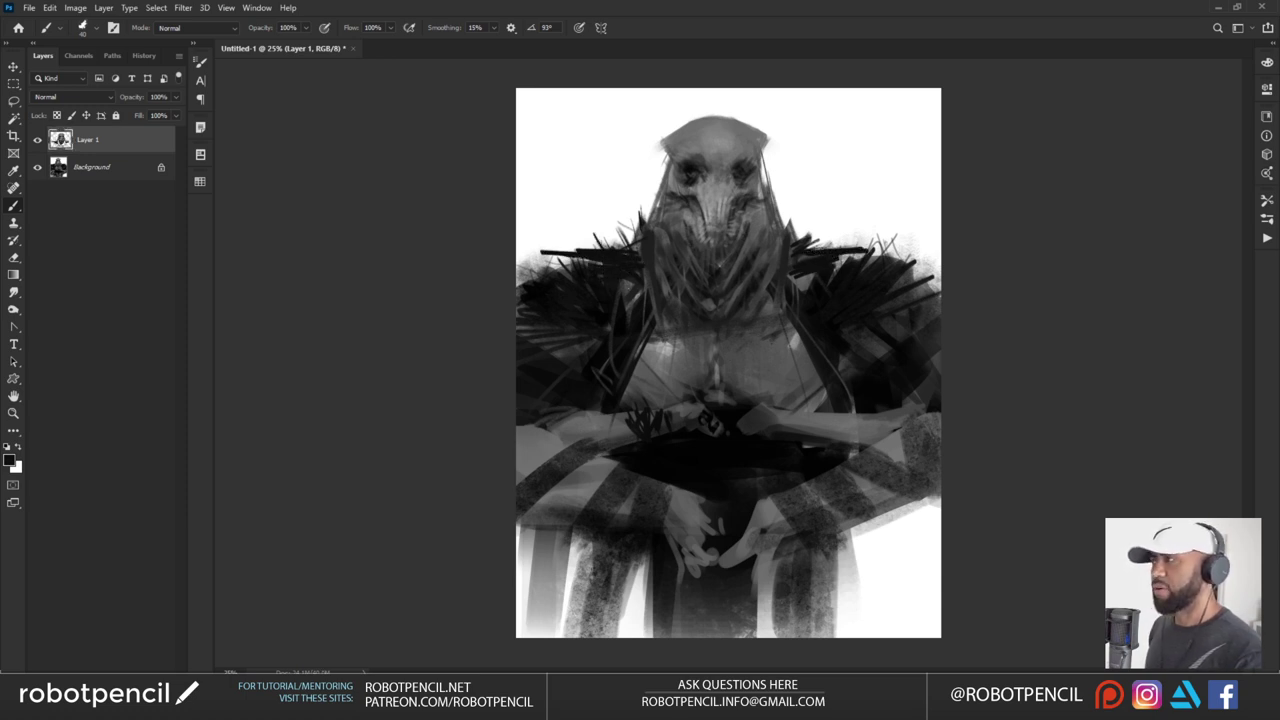
pyautogui.moveTo(802, 204); pyautogui.dragTo(780, 243)
pyautogui.moveTo(640, 208); pyautogui.dragTo(627, 238)
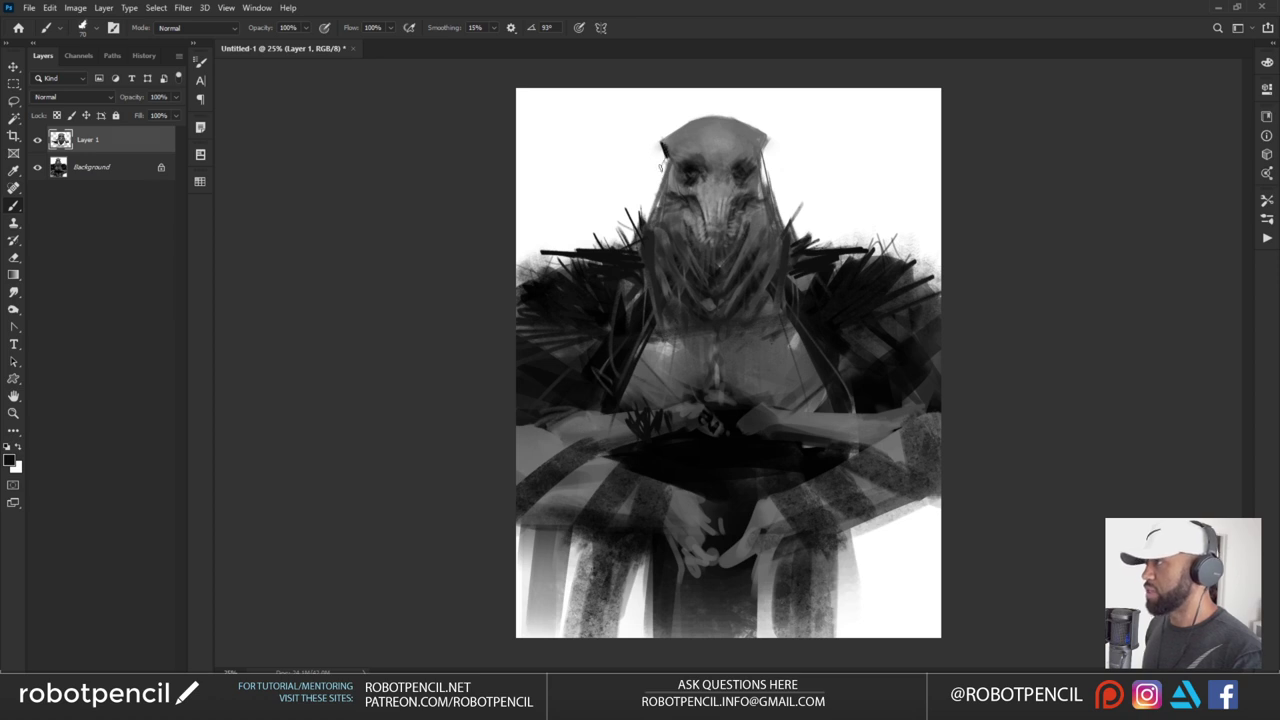
# Darken both outer edges of the head, from the brow corners down past the cheeks, with a slightly larger brush
pyautogui.press(']')
pyautogui.moveTo(664, 149); pyautogui.dragTo(658, 205)
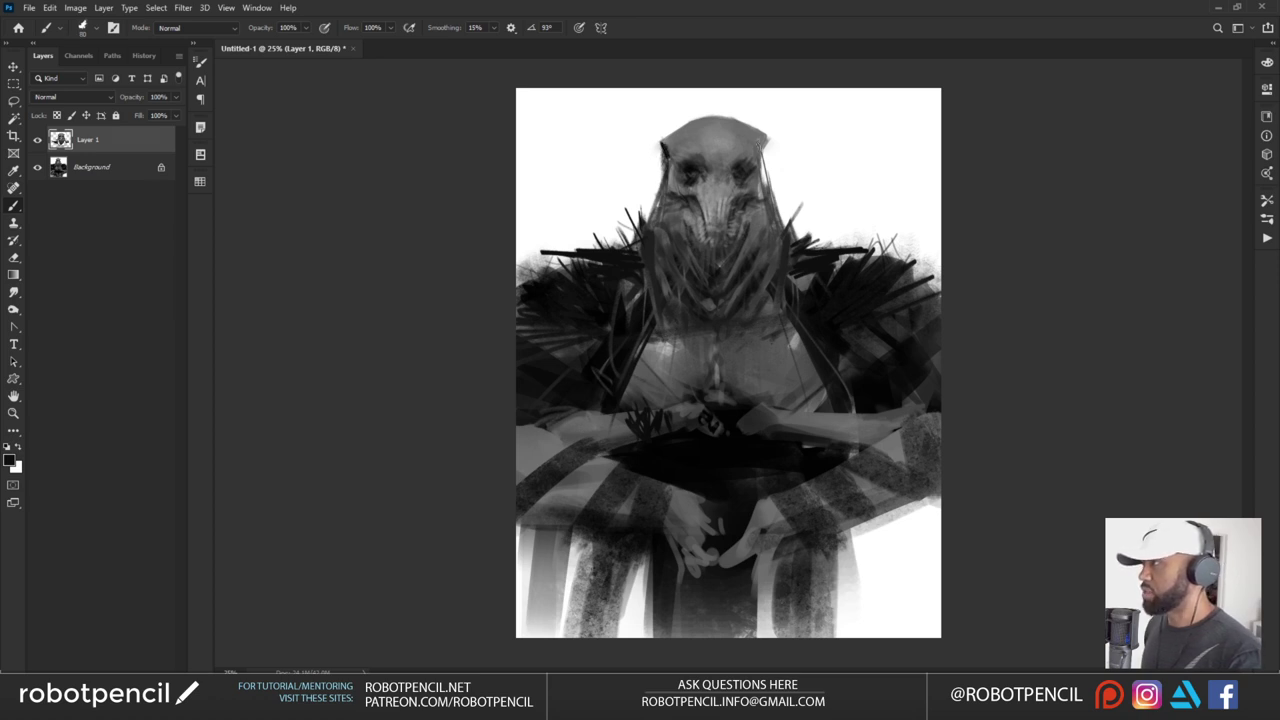
pyautogui.moveTo(766, 139); pyautogui.dragTo(766, 200)
# Paint the sternum with a light grey sampled from the chest, enlarging the brush to about 175 px
pyautogui.press('z')
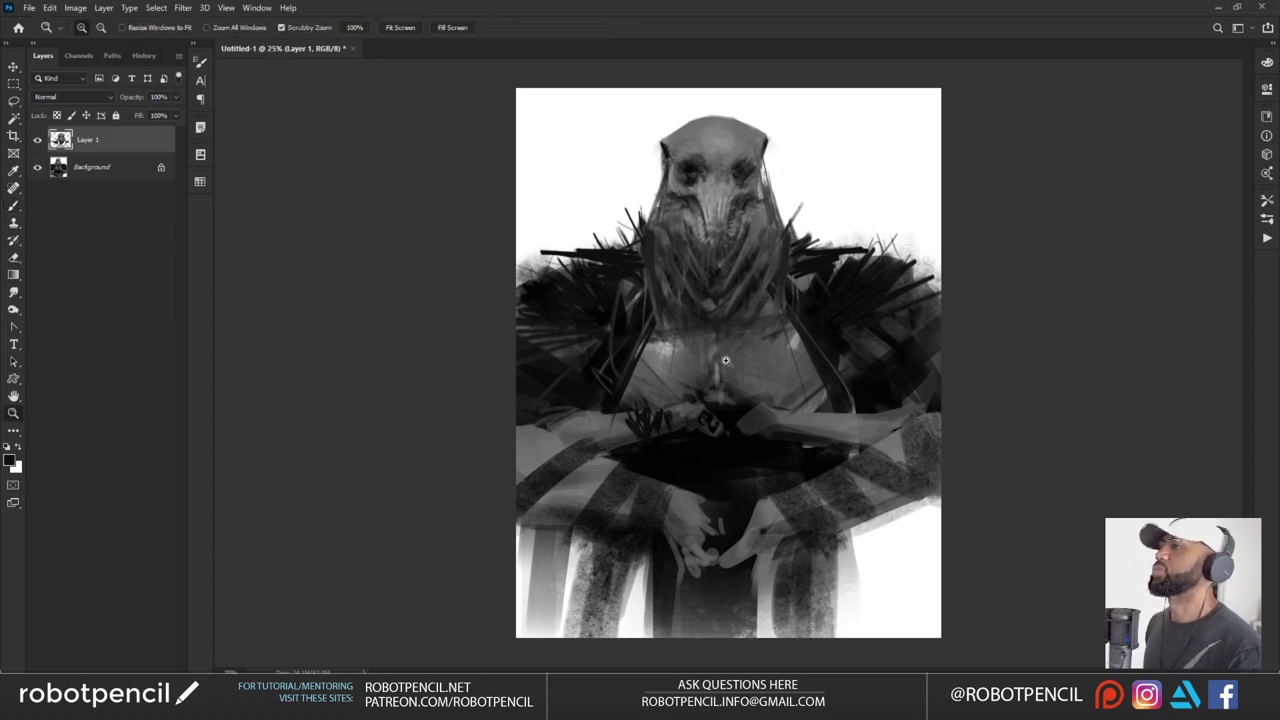
pyautogui.keyDown('alt'); pyautogui.click(722, 383); pyautogui.keyUp('alt')
pyautogui.keyDown('alt'); pyautogui.click(722, 383); pyautogui.keyUp('alt')
pyautogui.click(722, 383)
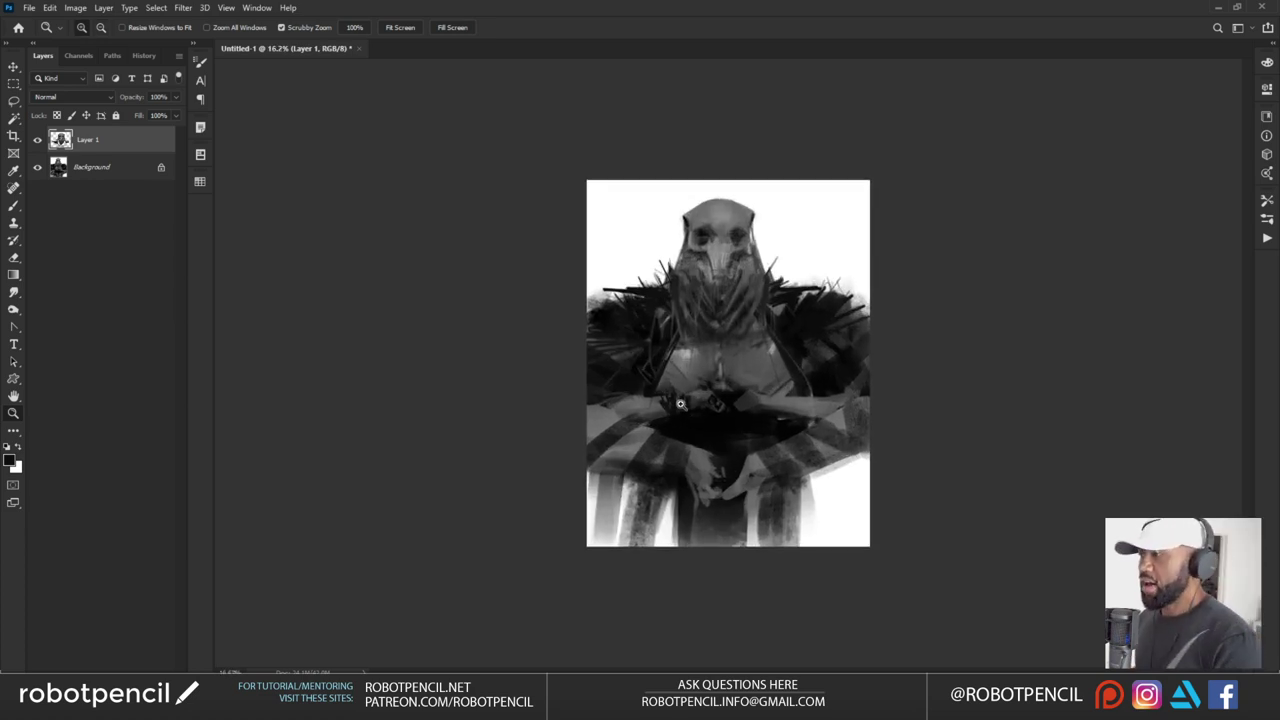
pyautogui.click(680, 357)
pyautogui.press('b')
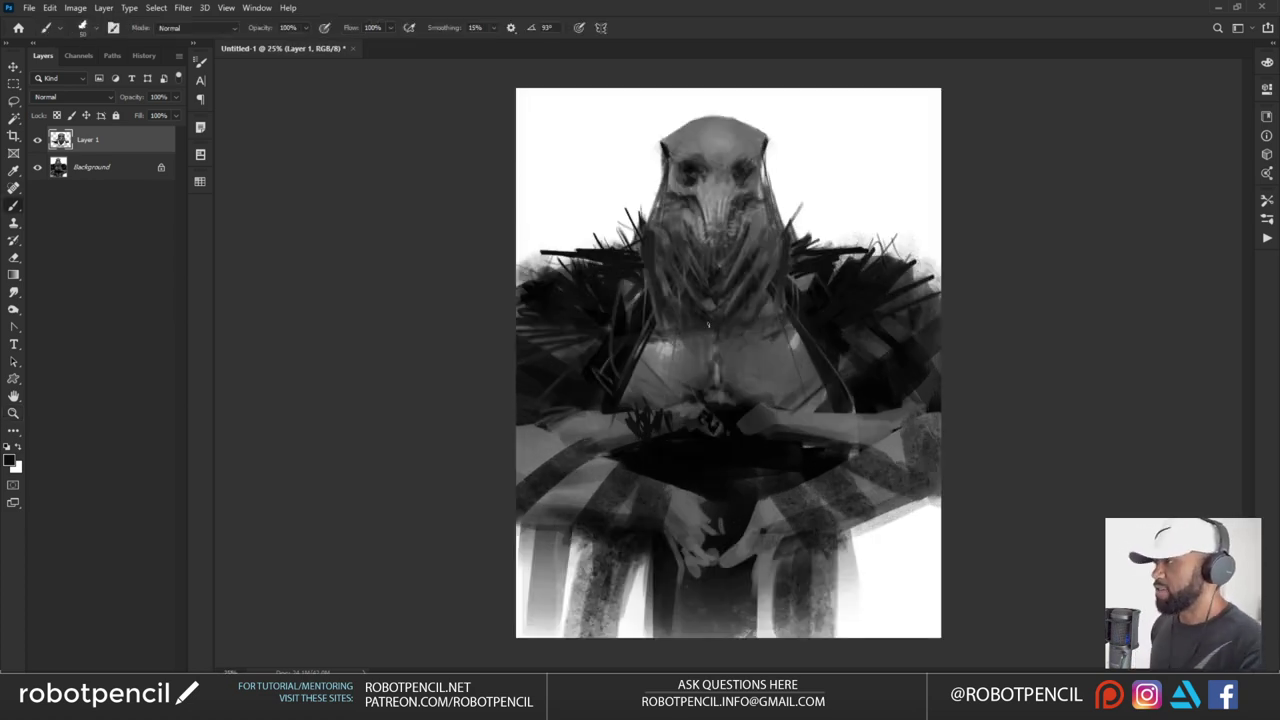
pyautogui.keyDown('alt'); pyautogui.click(669, 350); pyautogui.keyUp('alt')
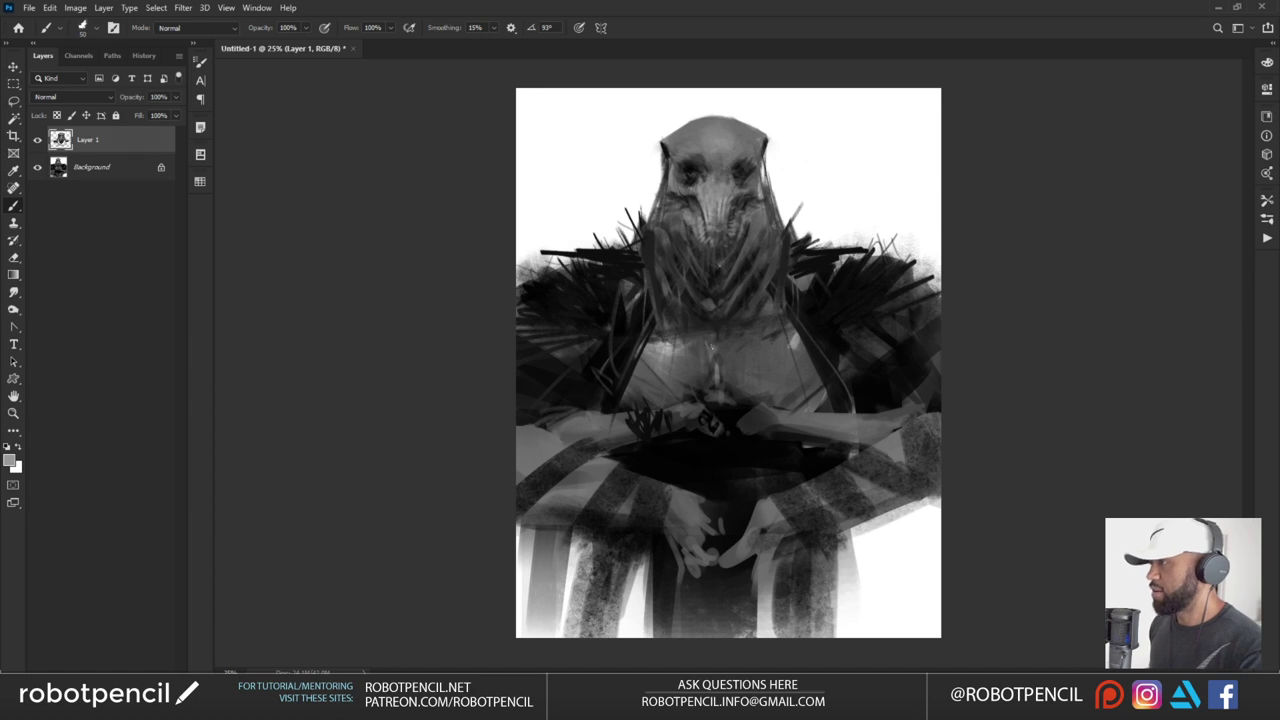
pyautogui.press(']')
pyautogui.press(']')
pyautogui.press(']')
pyautogui.press(']')
pyautogui.press(']')
pyautogui.press(']')
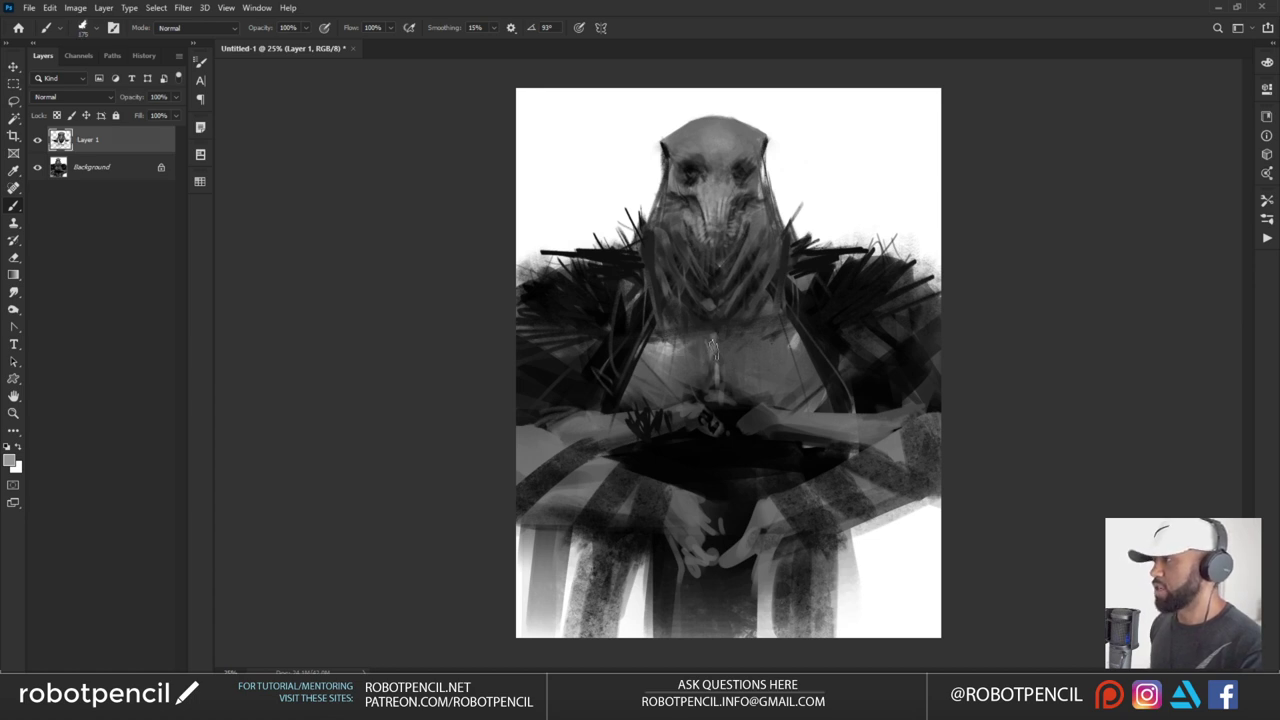
pyautogui.moveTo(716, 350); pyautogui.dragTo(708, 393)
pyautogui.keyDown('alt'); pyautogui.click(720, 384); pyautogui.keyUp('alt')
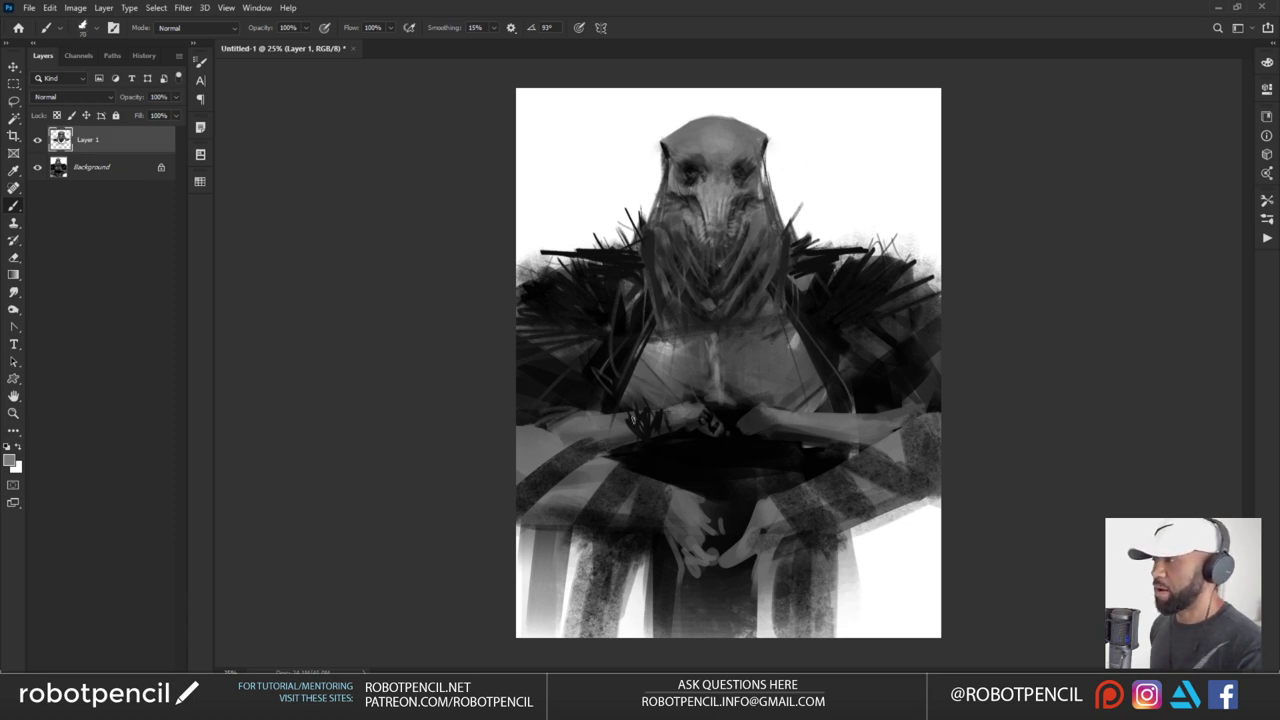
# Paint mid-grey strokes over the outer ends of both sleeves near the elbows, enlarging the brush to about 250 px
pyautogui.moveTo(578, 415)
pyautogui.mouseDown()
pyautogui.moveTo(501, 460)
pyautogui.moveTo(548, 470)
pyautogui.mouseUp()
pyautogui.press(']')
pyautogui.press(']')
pyautogui.press(']')
pyautogui.press(']')
pyautogui.press(']')
pyautogui.press(']')
pyautogui.press(']')
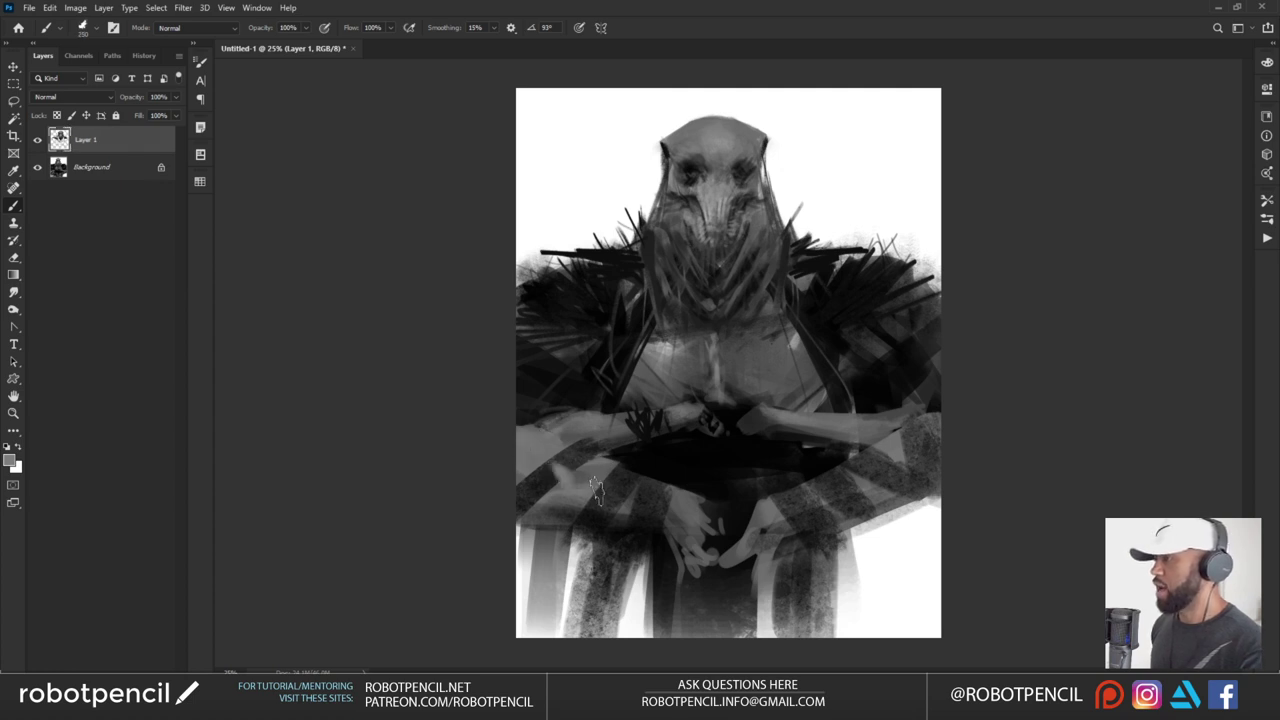
pyautogui.moveTo(899, 447); pyautogui.dragTo(938, 423)
# Reshape the upper pair of hands with distinct fingers in sampled greys, reducing the brush to about 50 px
pyautogui.press('[')
pyautogui.press('[')
pyautogui.press('[')
pyautogui.press('[')
pyautogui.press('[')
pyautogui.keyDown('alt'); pyautogui.click(898, 411); pyautogui.keyUp('alt')
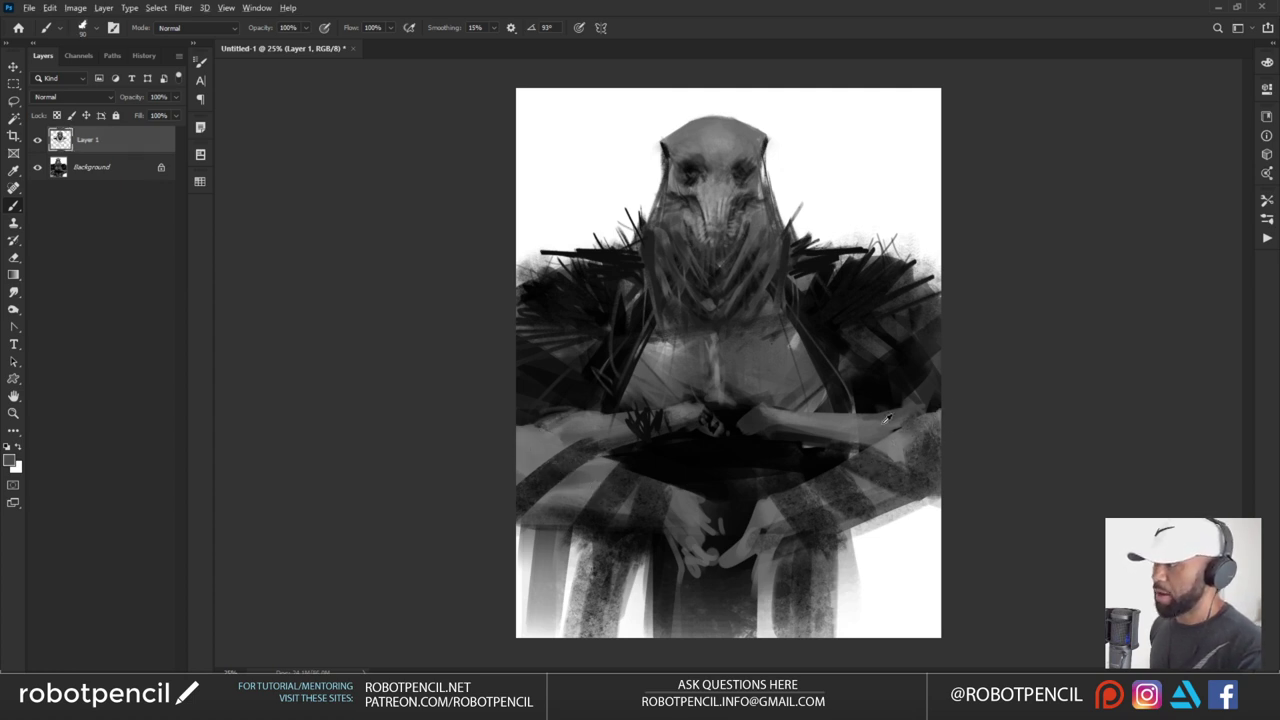
pyautogui.keyDown('alt'); pyautogui.click(887, 419); pyautogui.keyUp('alt')
pyautogui.press('[')
pyautogui.keyDown('alt'); pyautogui.click(763, 411); pyautogui.keyUp('alt')
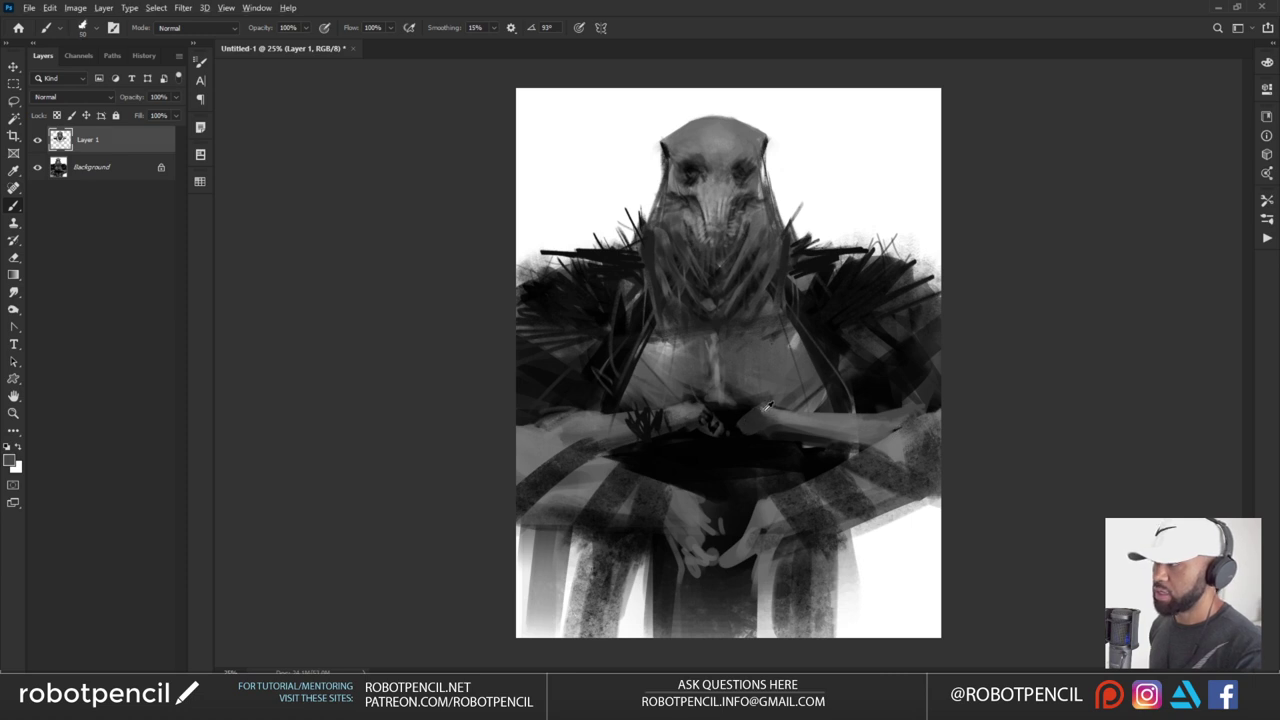
pyautogui.moveTo(757, 411)
pyautogui.mouseDown()
pyautogui.moveTo(737, 430)
pyautogui.moveTo(748, 433)
pyautogui.moveTo(713, 417)
pyautogui.moveTo(707, 429)
pyautogui.mouseUp()
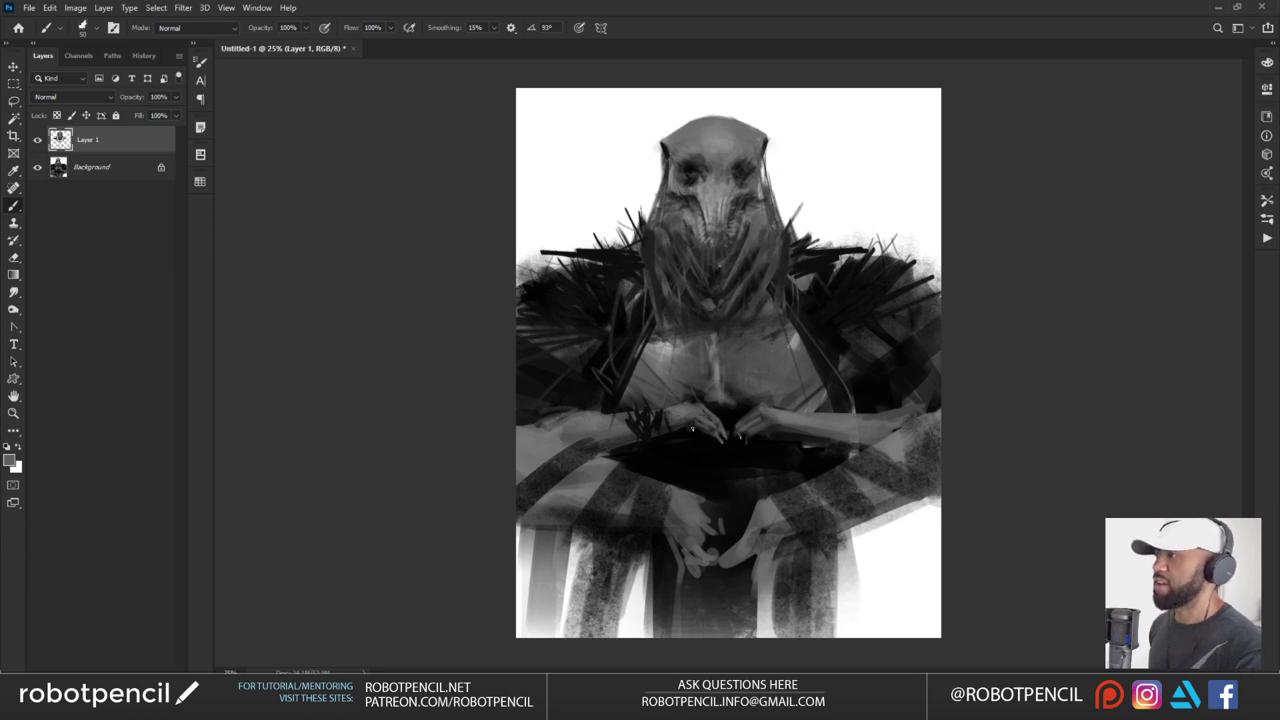
pyautogui.keyDown('alt'); pyautogui.click(678, 345); pyautogui.keyUp('alt')
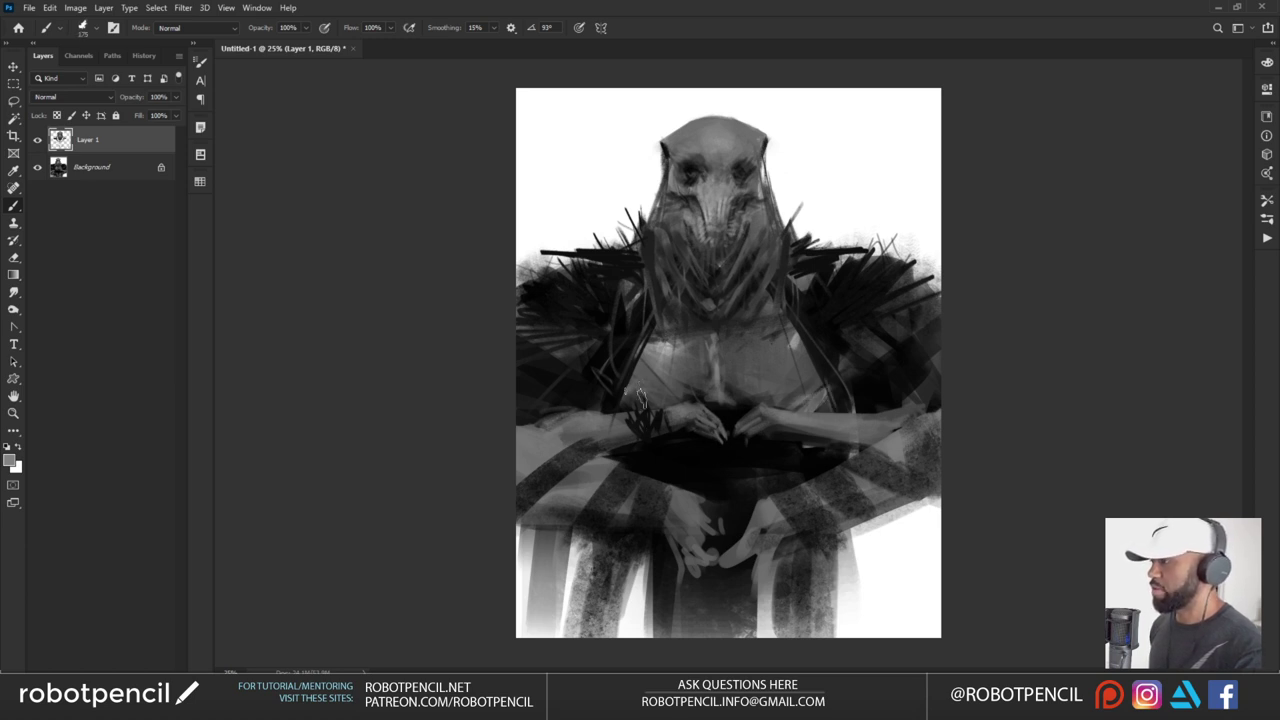
pyautogui.moveTo(619, 453)
pyautogui.mouseDown()
pyautogui.moveTo(672, 443)
pyautogui.moveTo(726, 405)
pyautogui.mouseUp()
pyautogui.hotkey('ctrl', 'z')
# Extend the base of the sternum toward the upper hands and lighten both sides of the chest with sampled greys
pyautogui.keyDown('alt'); pyautogui.click(725, 393); pyautogui.keyUp('alt')
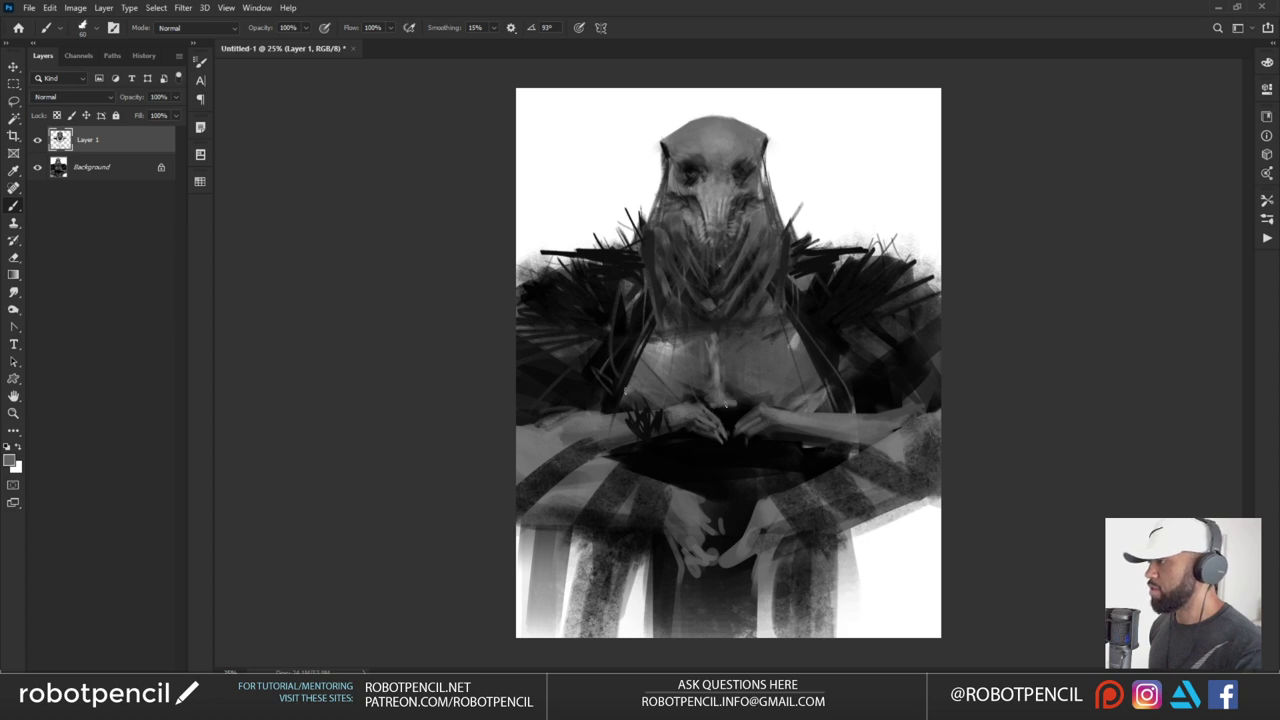
pyautogui.keyDown('alt'); pyautogui.click(718, 368); pyautogui.keyUp('alt')
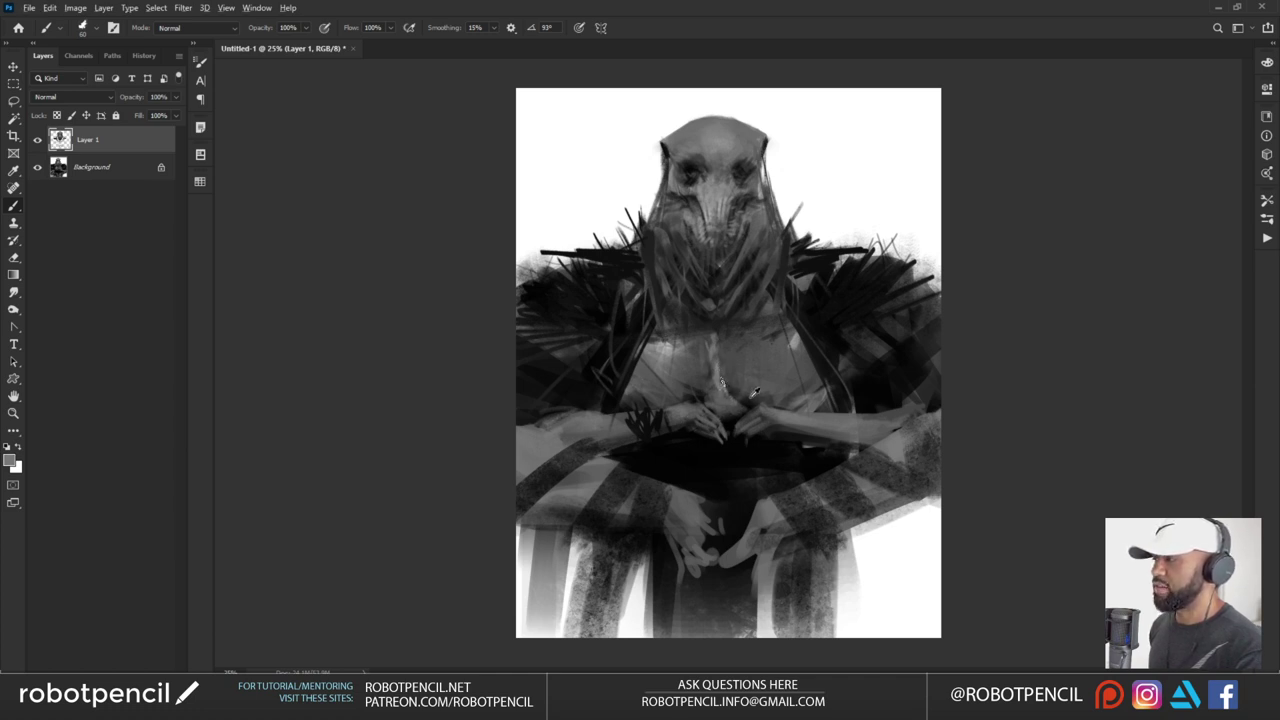
pyautogui.keyDown('alt'); pyautogui.click(827, 368); pyautogui.keyUp('alt')
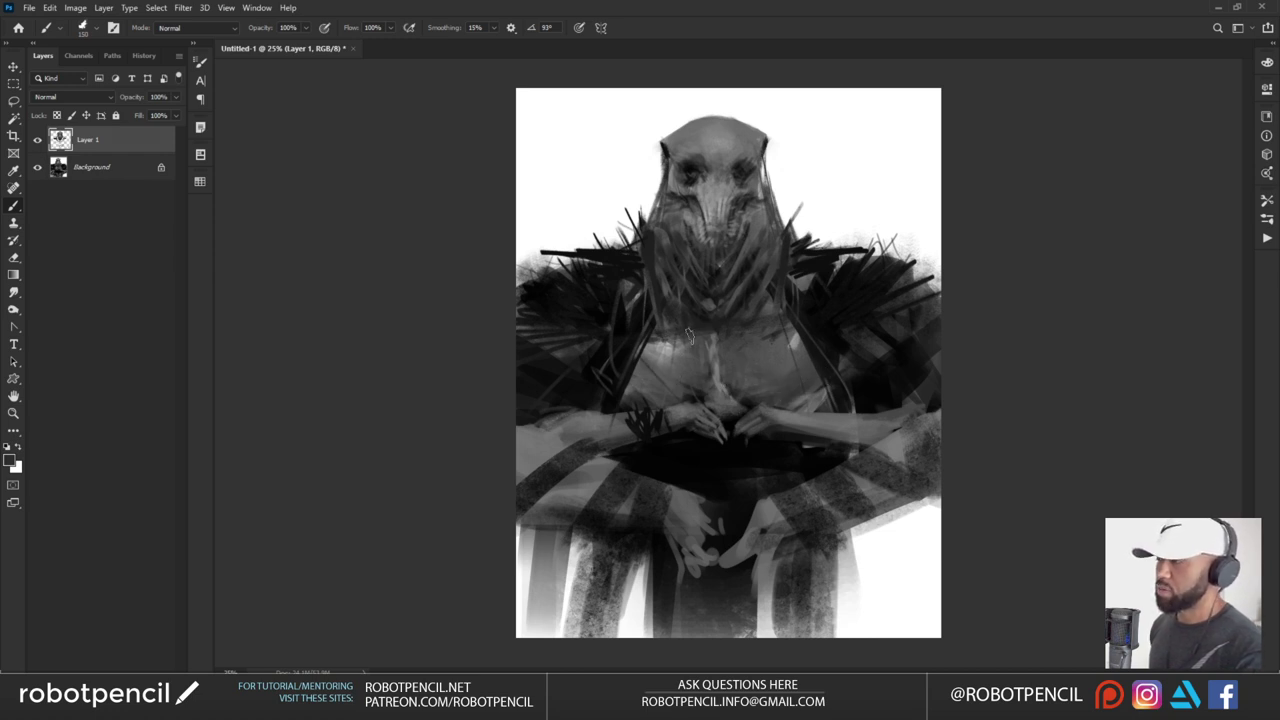
pyautogui.keyDown('alt'); pyautogui.click(683, 362); pyautogui.keyUp('alt')
pyautogui.moveTo(640, 391)
pyautogui.mouseDown()
pyautogui.moveTo(712, 372)
pyautogui.moveTo(800, 390)
pyautogui.moveTo(740, 350)
pyautogui.moveTo(790, 345)
pyautogui.moveTo(720, 372)
pyautogui.moveTo(690, 343)
pyautogui.moveTo(706, 335)
pyautogui.moveTo(710, 352)
pyautogui.moveTo(793, 315)
pyautogui.mouseUp()
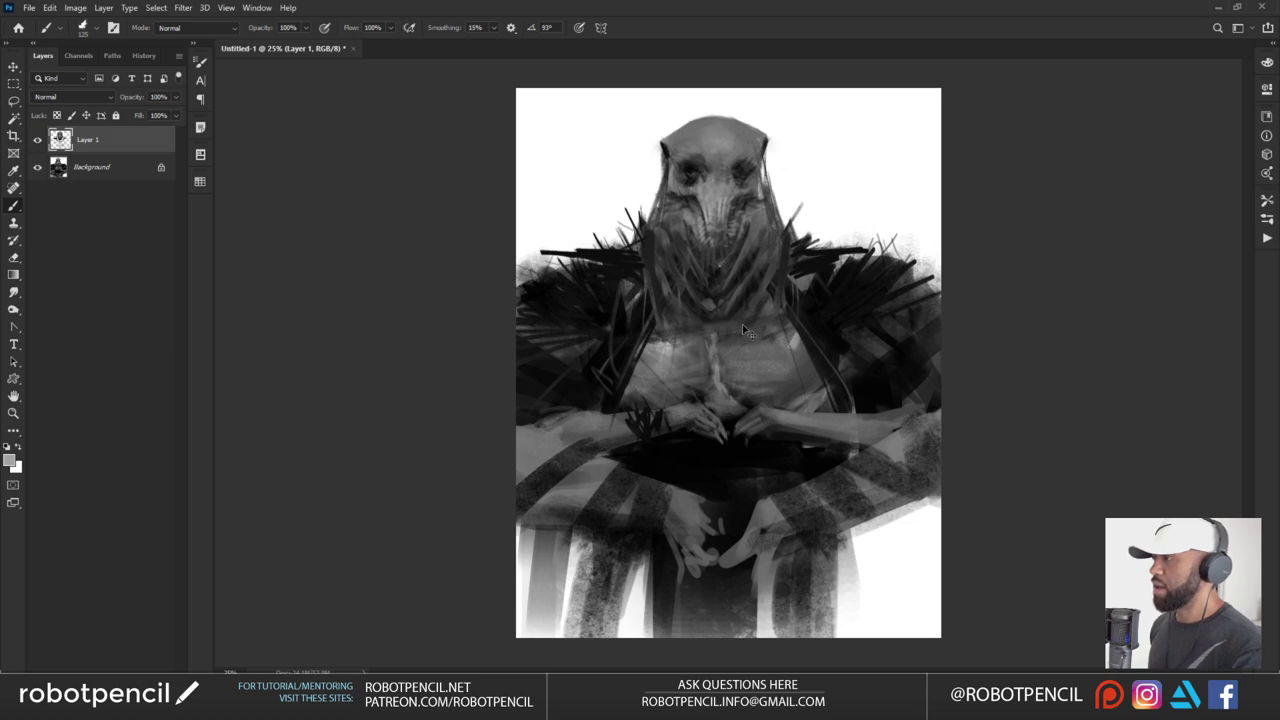
# Blend the upper chest into the neck beneath the beard with dark and light greys sampled from nearby
pyautogui.keyDown('alt'); pyautogui.click(749, 320); pyautogui.keyUp('alt')
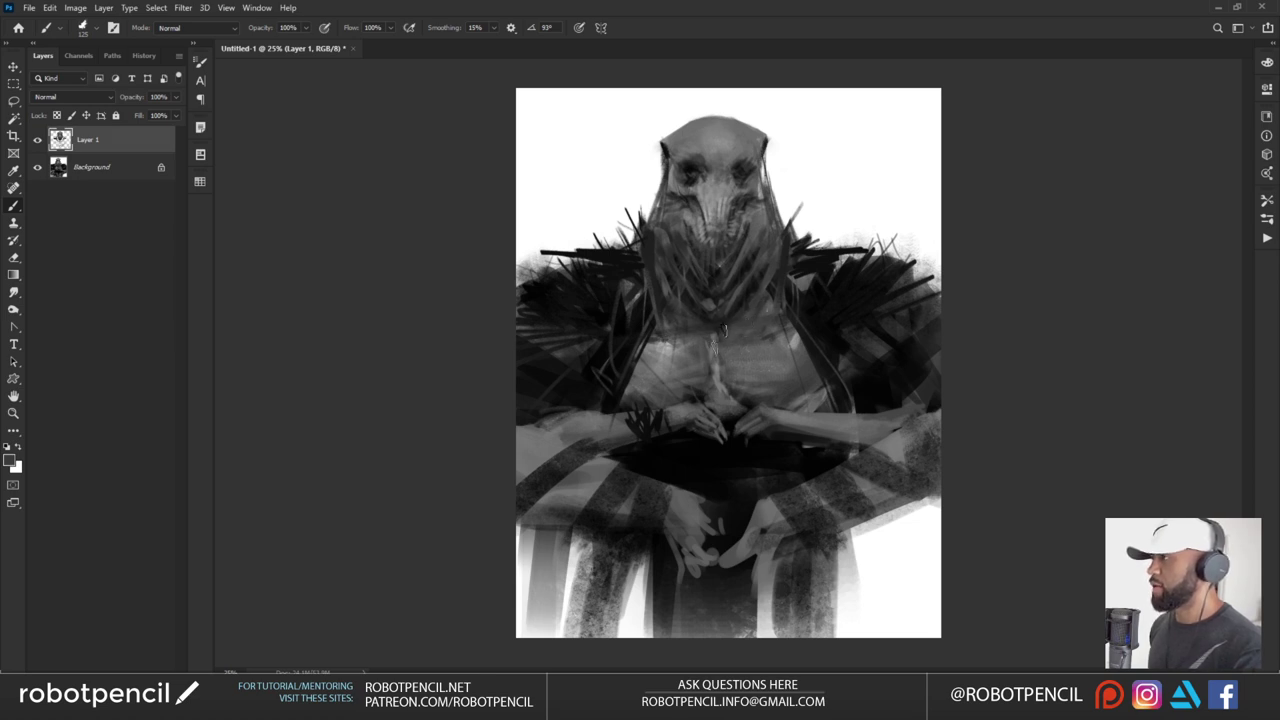
pyautogui.keyDown('alt'); pyautogui.click(674, 343); pyautogui.keyUp('alt')
pyautogui.moveTo(690, 332)
pyautogui.mouseDown()
pyautogui.moveTo(656, 338)
pyautogui.moveTo(671, 326)
pyautogui.mouseUp()
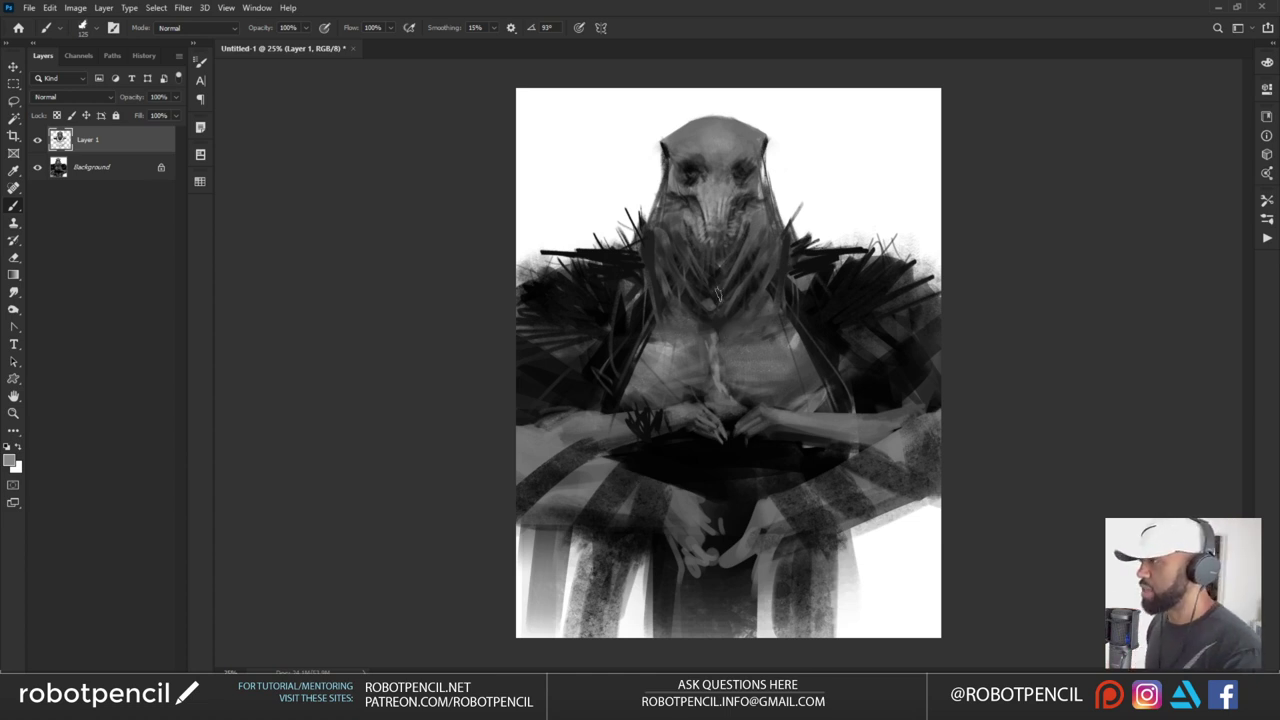
pyautogui.keyDown('alt'); pyautogui.click(718, 330); pyautogui.keyUp('alt')
# Draw thin light curved lines across the dark waist cloth on both sides below the upper hands, using a 25 px brush
pyautogui.press('[')
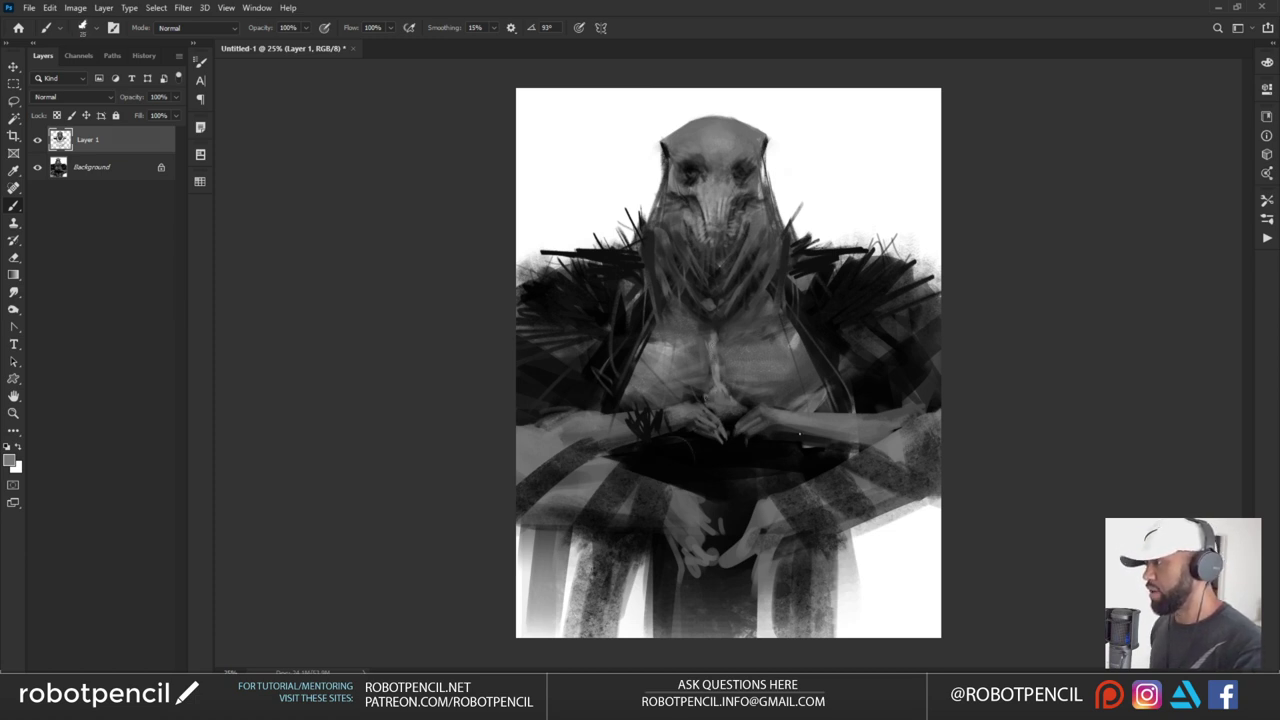
pyautogui.moveTo(797, 435); pyautogui.dragTo(757, 468)
pyautogui.moveTo(686, 441); pyautogui.dragTo(702, 496)
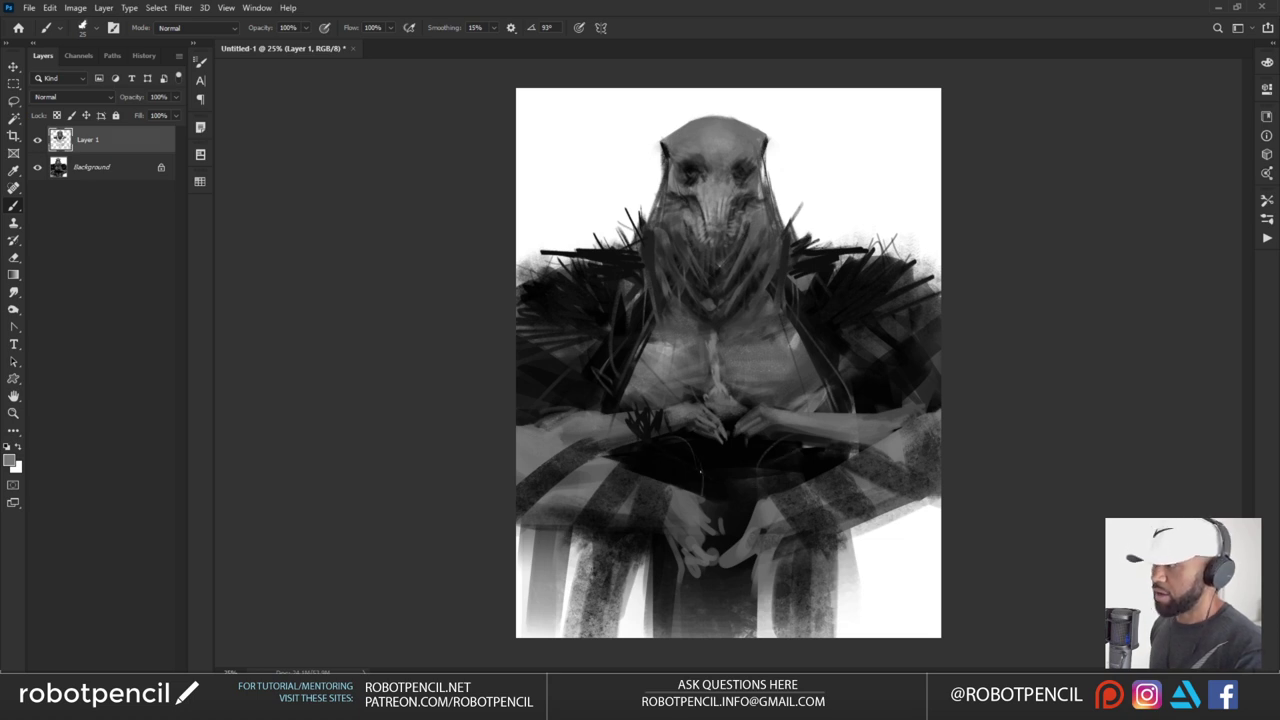
pyautogui.moveTo(806, 450); pyautogui.dragTo(750, 475)
pyautogui.moveTo(641, 446); pyautogui.dragTo(703, 492)
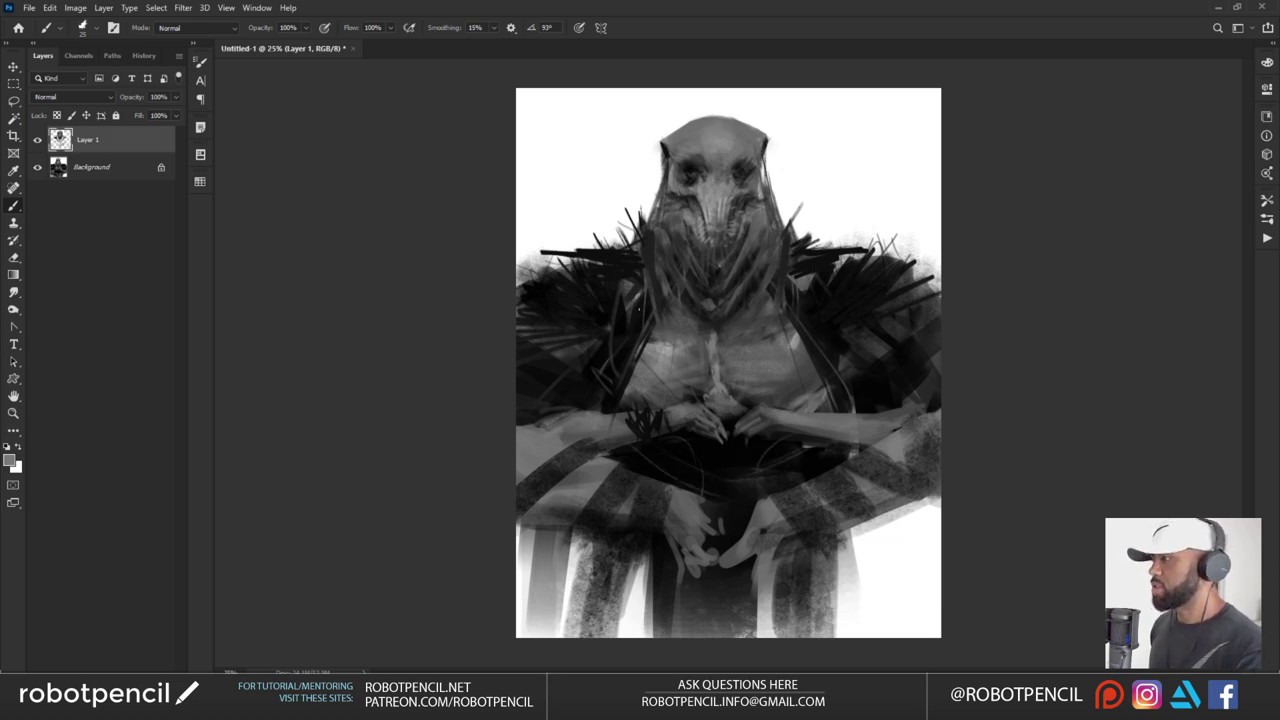
# Draw a thin light line along the robe's open edge on the left side of the chest, redoing the first stroke
pyautogui.moveTo(656, 306); pyautogui.dragTo(620, 370)
pyautogui.hotkey('ctrl', 'z')
pyautogui.moveTo(651, 321); pyautogui.dragTo(618, 384)
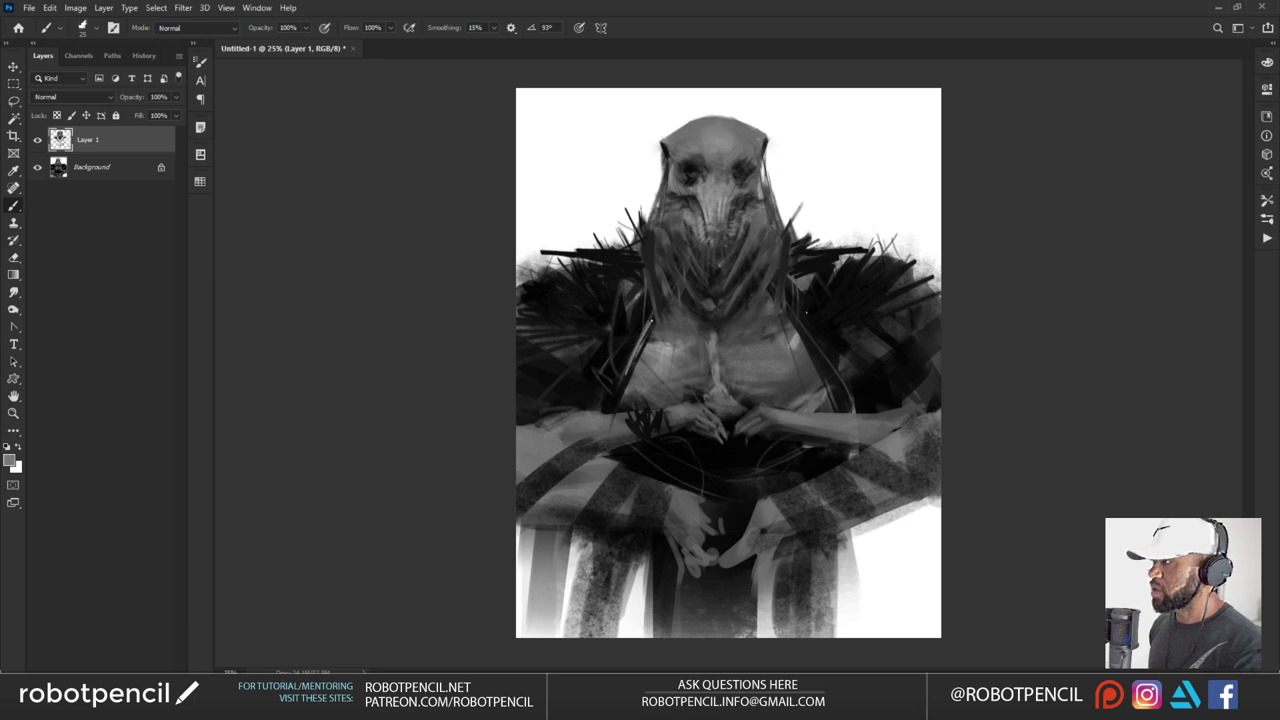
# Stamp all visible layers into a new layer and add fine sampled dark grey strokes to the robe edge and shoulder feathers
pyautogui.hotkey('ctrl', 'shift', 'alt', 'e')
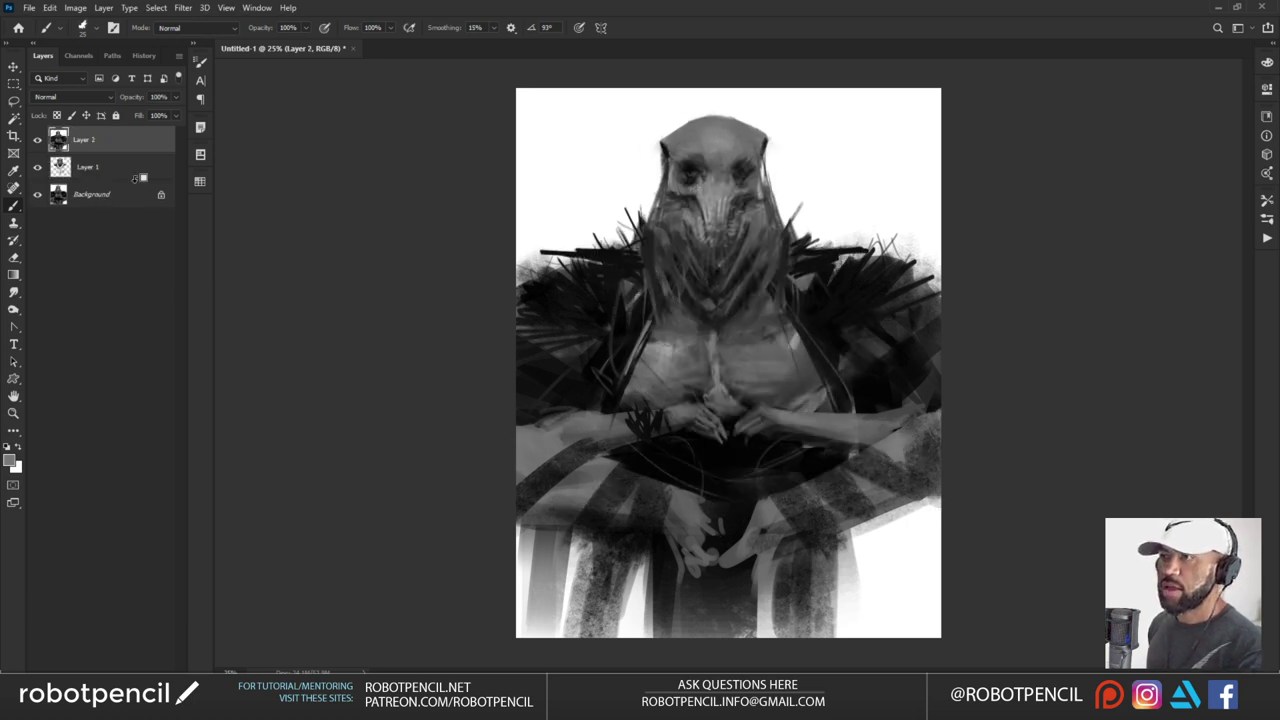
pyautogui.keyDown('alt'); pyautogui.click(649, 312); pyautogui.keyUp('alt')
pyautogui.moveTo(648, 320); pyautogui.dragTo(640, 336)
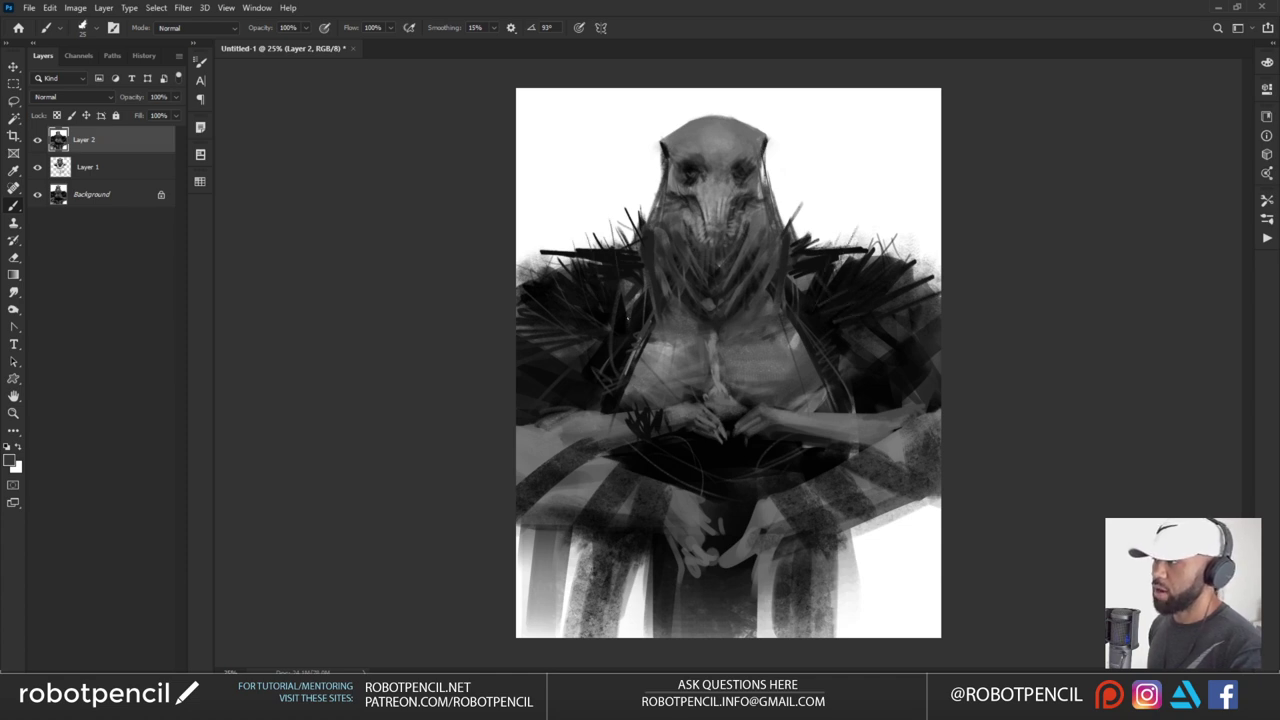
# Add thin white accent lines to the robe's edges, plus dark grey strands hanging over the upper right forearm
pyautogui.press('x')
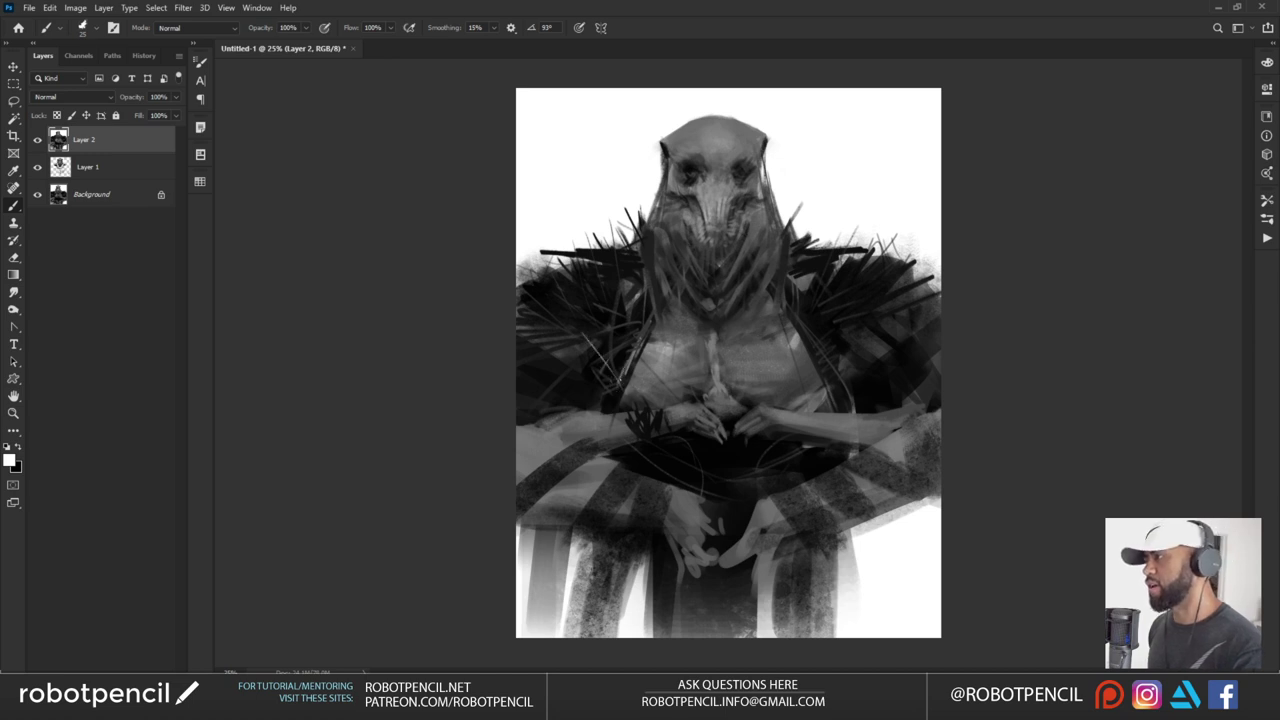
pyautogui.moveTo(795, 313); pyautogui.dragTo(828, 393)
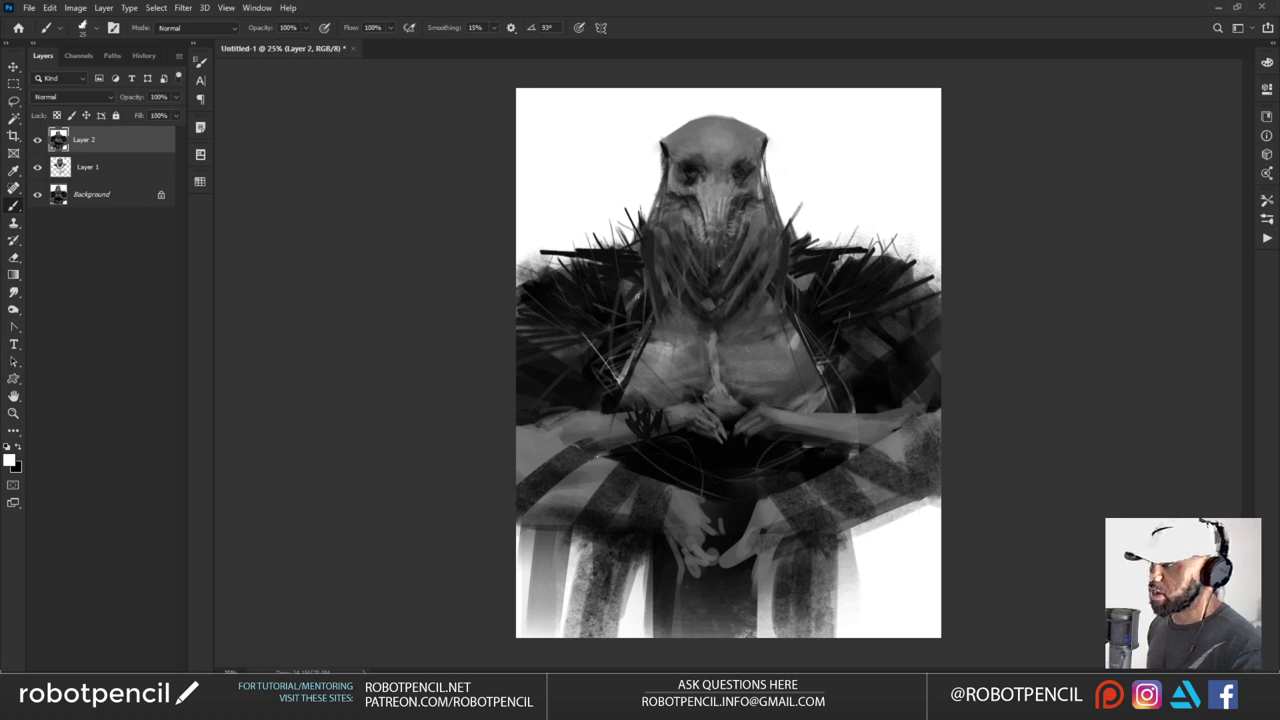
pyautogui.press('x')
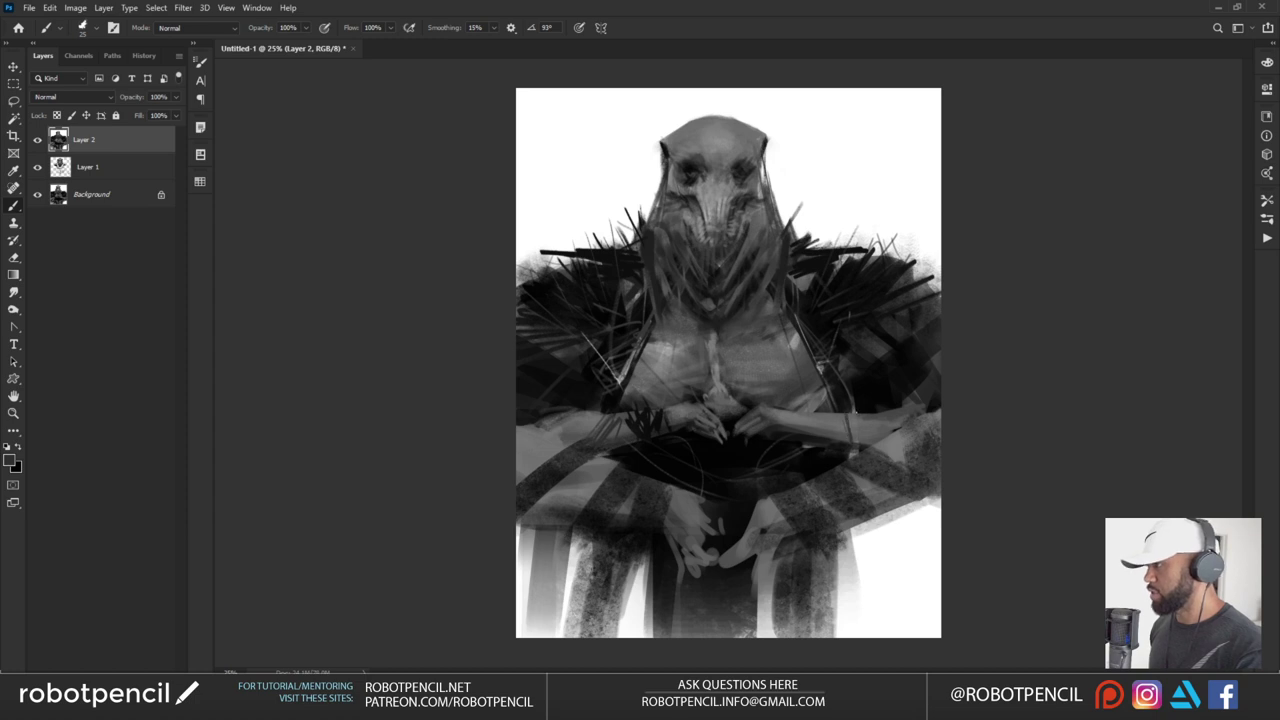
pyautogui.moveTo(856, 412); pyautogui.dragTo(858, 444)
pyautogui.moveTo(862, 404); pyautogui.dragTo(864, 444)
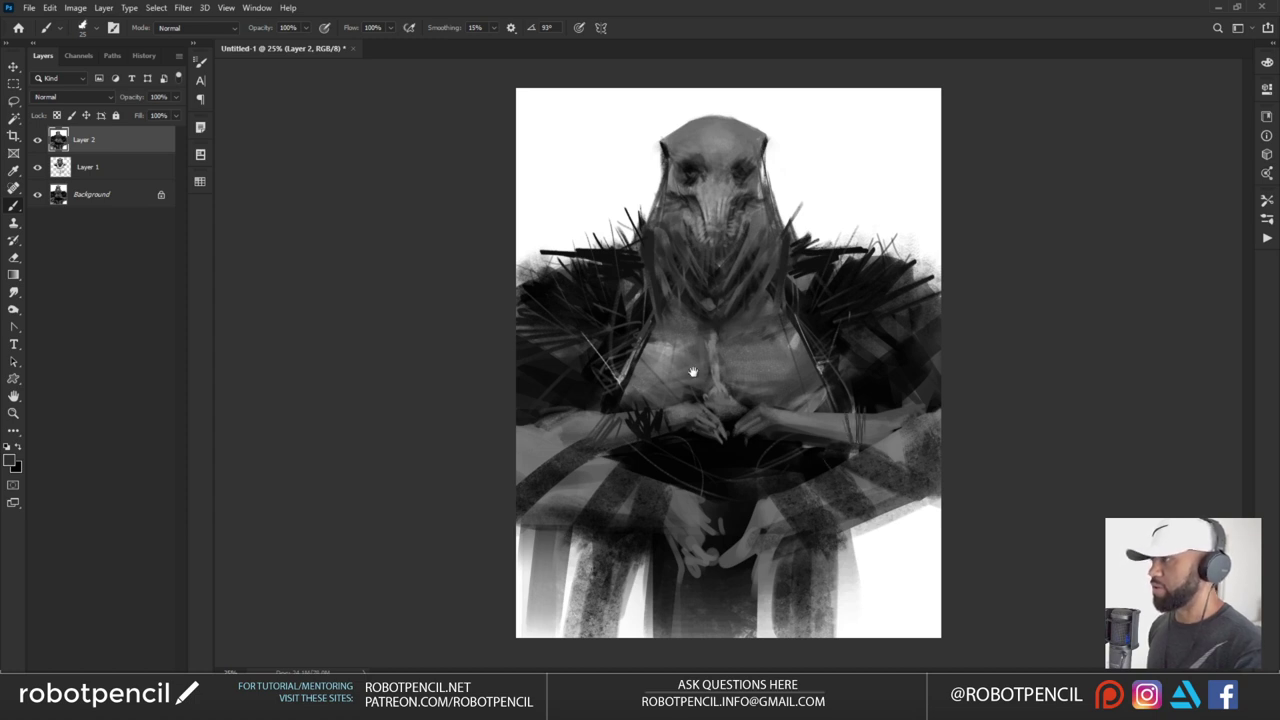
# Define the upper left hand's fingers and repaint the lower left hand with sampled greys, varying the brush size
pyautogui.keyDown('alt'); pyautogui.click(695, 402); pyautogui.keyUp('alt')
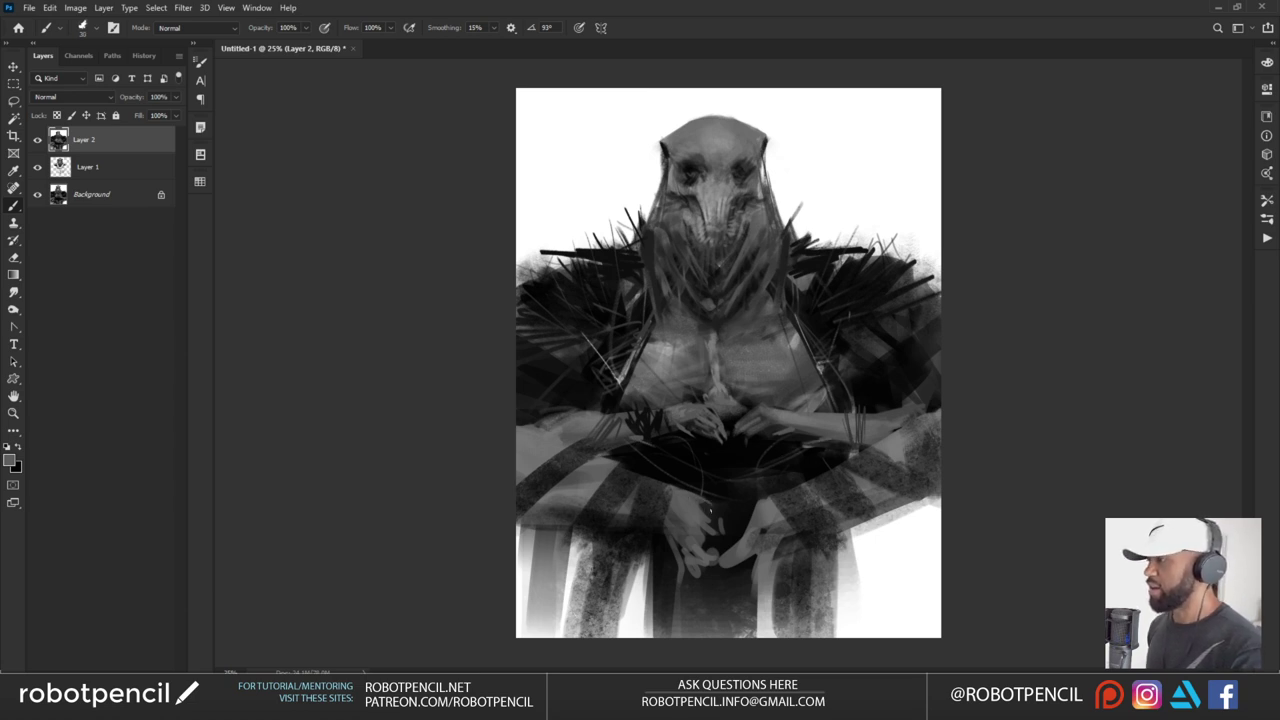
pyautogui.moveTo(697, 506)
pyautogui.mouseDown()
pyautogui.moveTo(715, 541)
pyautogui.moveTo(693, 546)
pyautogui.moveTo(705, 565)
pyautogui.mouseUp()
pyautogui.press(']')
pyautogui.press(']')
pyautogui.press(']')
pyautogui.press(']')
pyautogui.press(']')
pyautogui.press(']')
pyautogui.press(']')
pyautogui.press(']')
pyautogui.keyDown('alt'); pyautogui.click(736, 501); pyautogui.keyUp('alt')
pyautogui.moveTo(692, 510)
pyautogui.mouseDown()
pyautogui.moveTo(689, 550)
pyautogui.moveTo(706, 540)
pyautogui.moveTo(695, 540)
pyautogui.mouseUp()
pyautogui.keyDown('alt'); pyautogui.click(699, 523); pyautogui.keyUp('alt')
pyautogui.keyDown('alt'); pyautogui.click(701, 507); pyautogui.keyUp('alt')
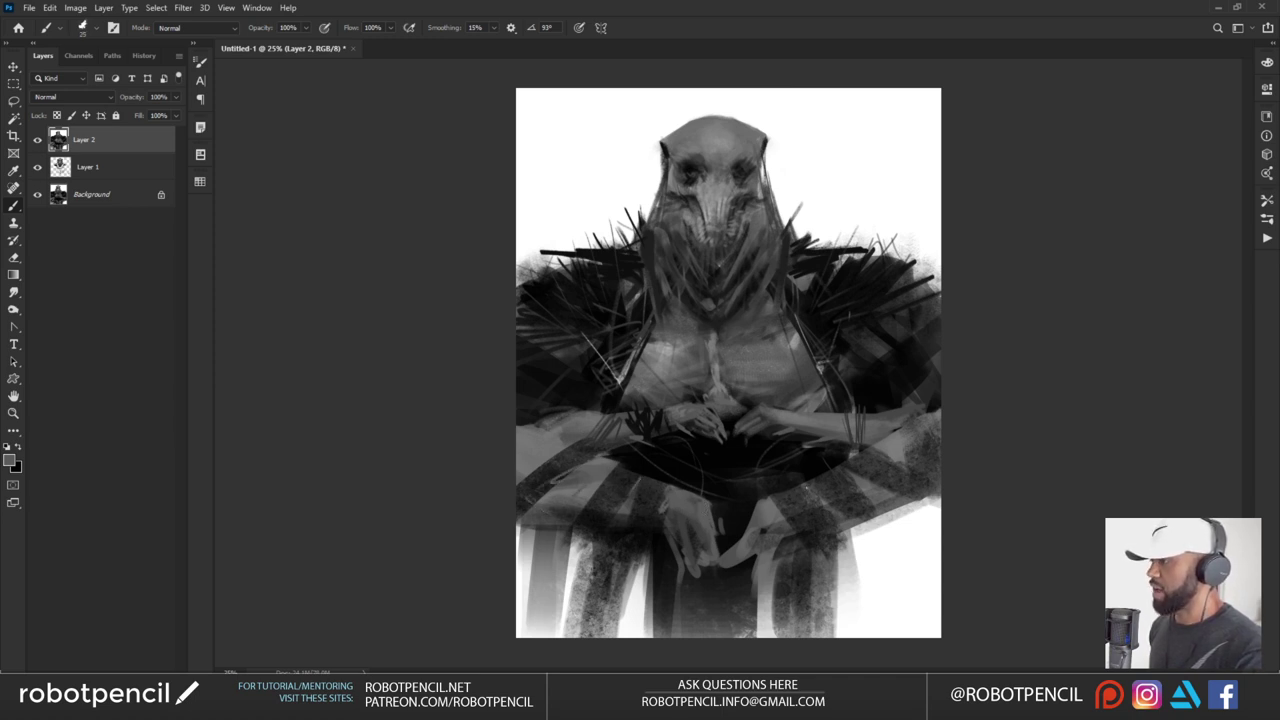
# Add fine strokes to the lower right sleeve and clean up its bottom edge with white sampled from the background
pyautogui.moveTo(806, 486); pyautogui.dragTo(816, 509)
pyautogui.moveTo(856, 461)
pyautogui.mouseDown()
pyautogui.moveTo(840, 490)
pyautogui.moveTo(873, 460)
pyautogui.mouseUp()
pyautogui.keyDown('alt'); pyautogui.click(926, 528); pyautogui.keyUp('alt')
pyautogui.moveTo(838, 535); pyautogui.dragTo(1004, 473)
pyautogui.keyDown('alt'); pyautogui.click(835, 465); pyautogui.keyUp('alt')
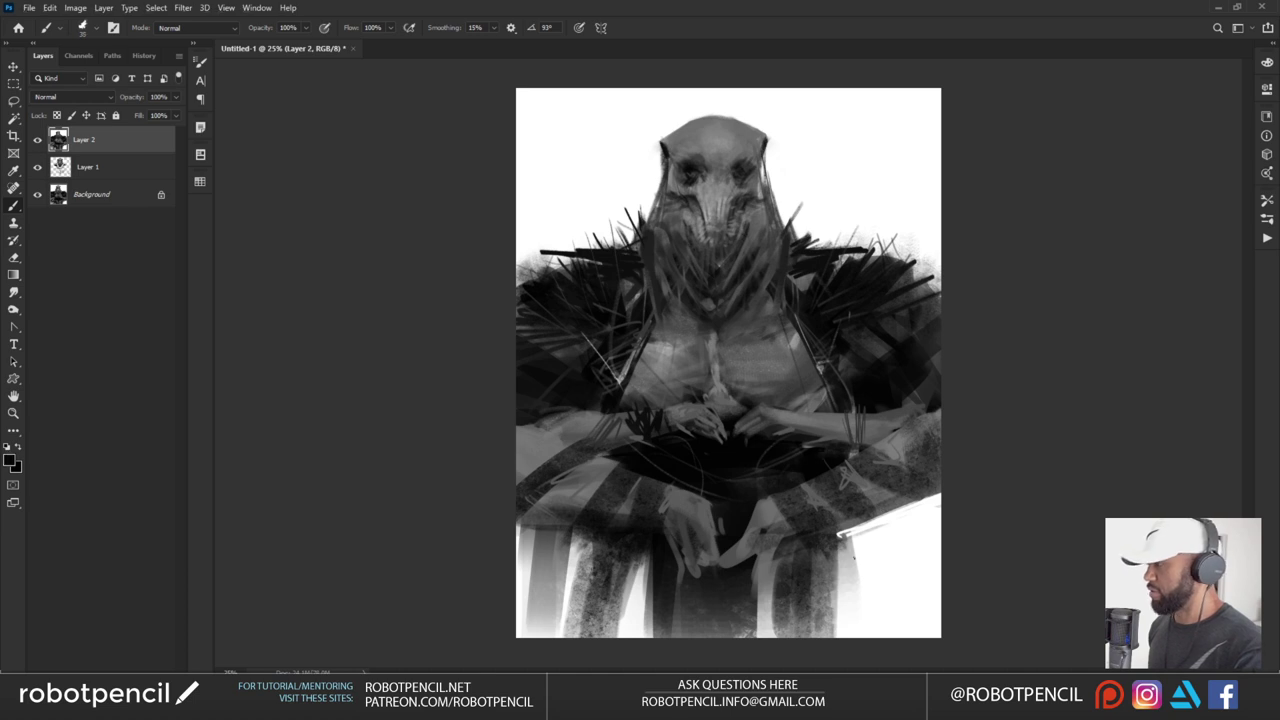
# Paint rough black vertical bands beneath both sleeves and darken the lower robe with broad strokes of an enlarged brush
pyautogui.moveTo(838, 537)
pyautogui.mouseDown()
pyautogui.moveTo(856, 532)
pyautogui.moveTo(856, 624)
pyautogui.mouseUp()
pyautogui.press(']')
pyautogui.press(']')
pyautogui.press(']')
pyautogui.press(']')
pyautogui.press(']')
pyautogui.press(']')
pyautogui.press(']')
pyautogui.press(']')
pyautogui.press(']')
pyautogui.press(']')
pyautogui.press(']')
pyautogui.press(']')
pyautogui.press(']')
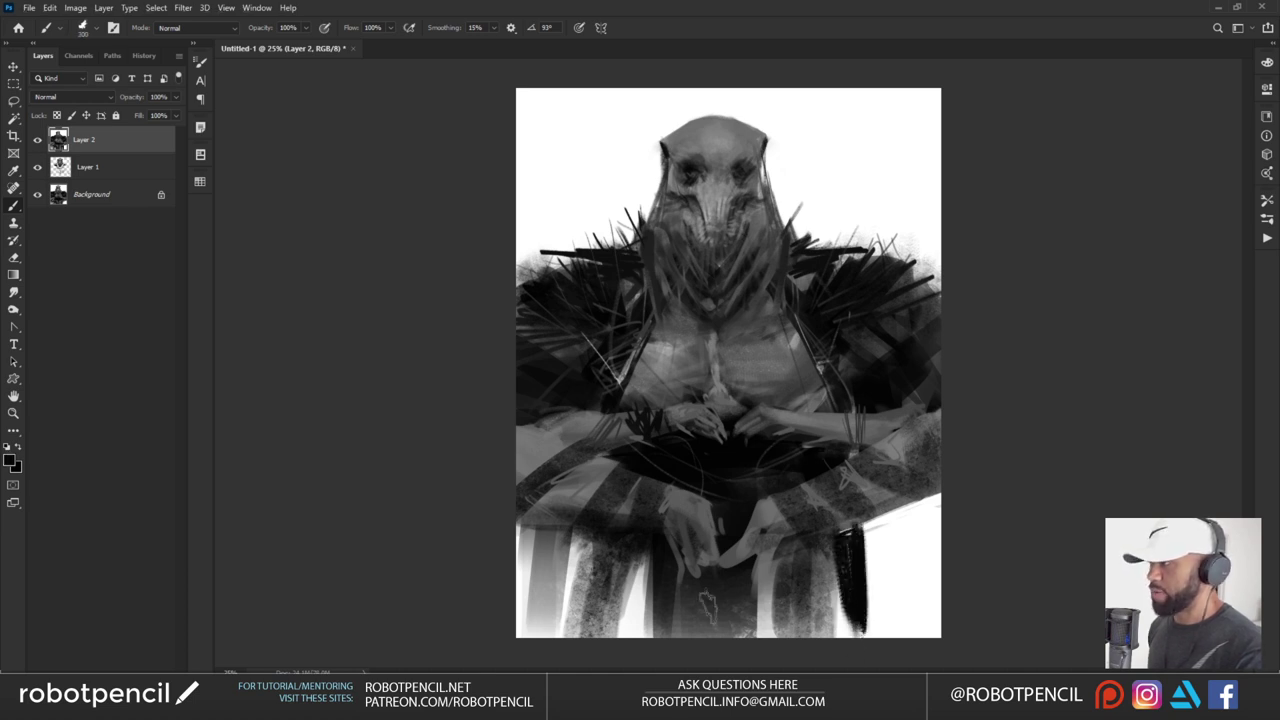
pyautogui.moveTo(580, 536); pyautogui.dragTo(571, 652)
pyautogui.moveTo(595, 540)
pyautogui.mouseDown()
pyautogui.moveTo(582, 652)
pyautogui.moveTo(608, 540)
pyautogui.moveTo(655, 636)
pyautogui.mouseUp()
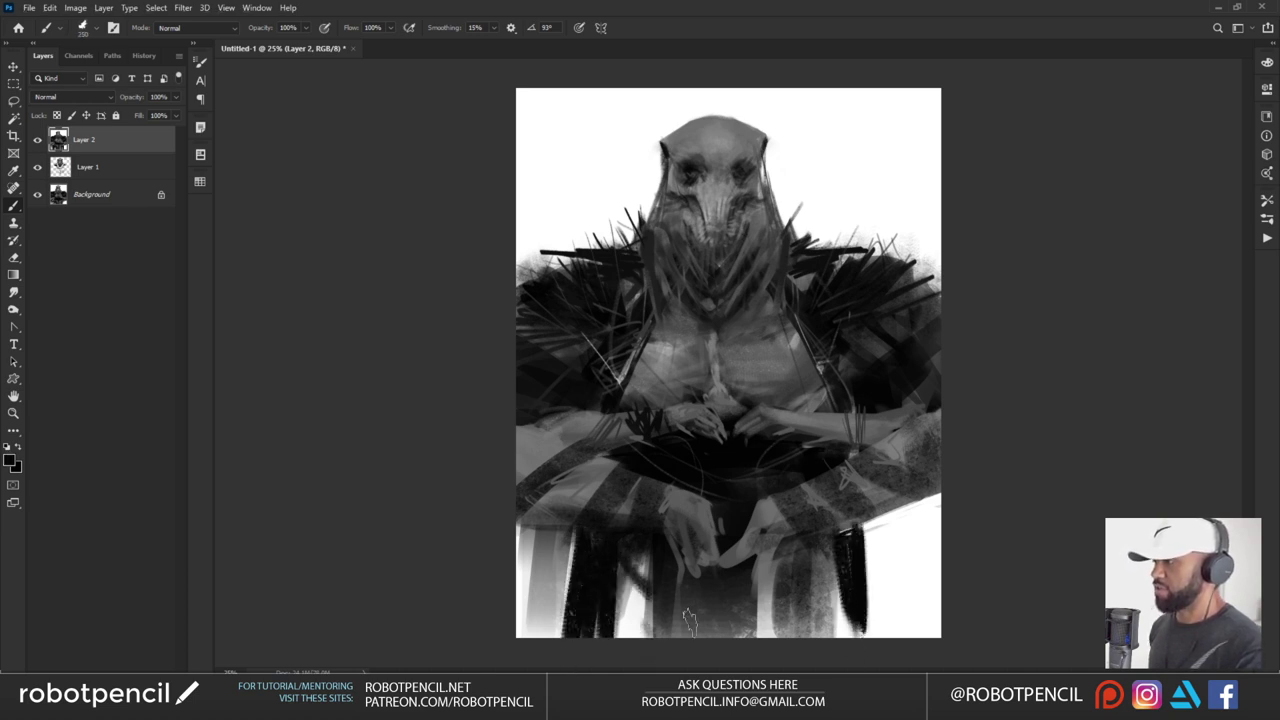
pyautogui.moveTo(615, 578); pyautogui.dragTo(690, 632)
pyautogui.moveTo(632, 600); pyautogui.dragTo(682, 638)
pyautogui.moveTo(797, 585); pyautogui.dragTo(740, 642)
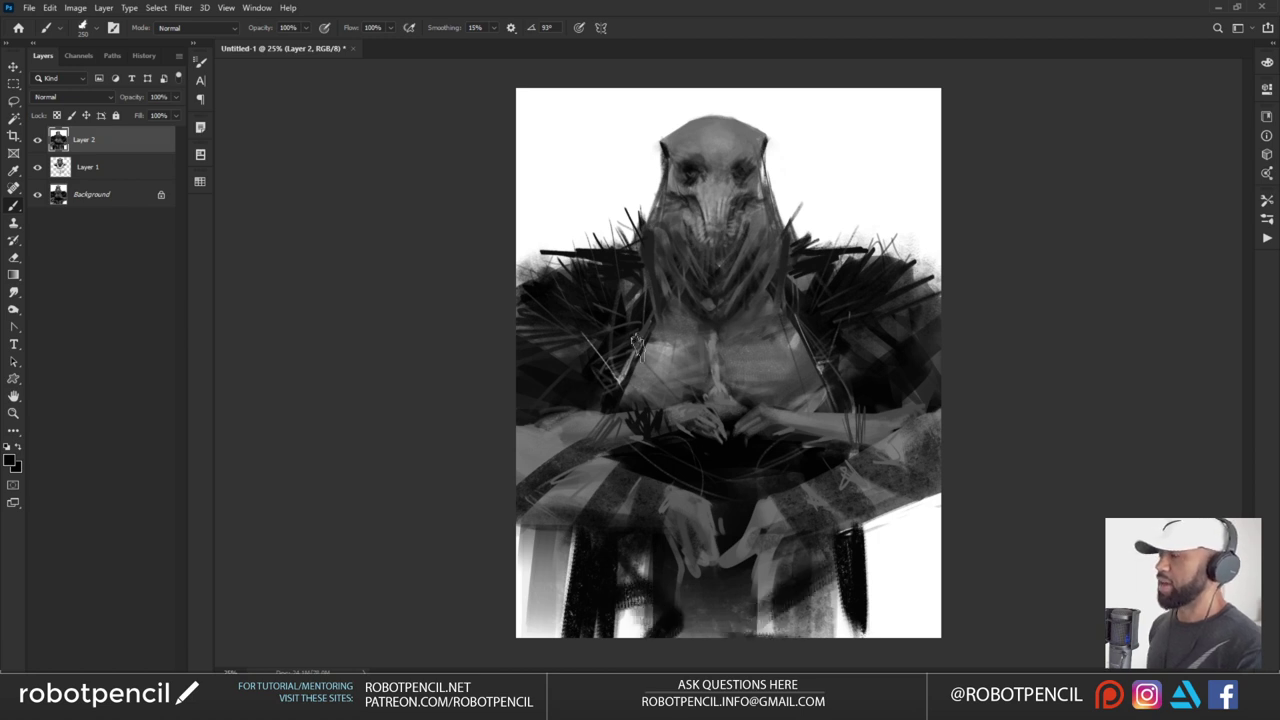
# Paint small black horn stubs on both temples with long tapered spikes sweeping outward and down, plus a sampled grey touch
pyautogui.moveTo(654, 150); pyautogui.dragTo(656, 152)
pyautogui.moveTo(764, 146); pyautogui.dragTo(782, 156)
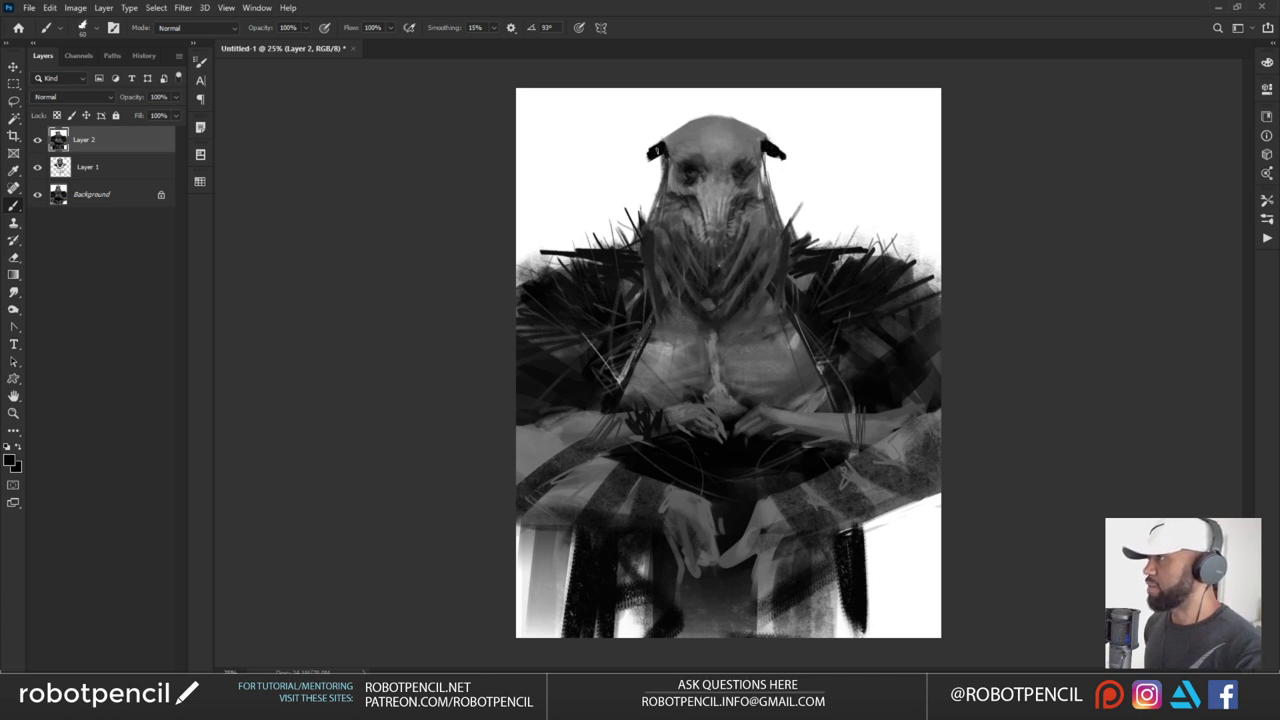
pyautogui.moveTo(656, 152)
pyautogui.mouseDown()
pyautogui.moveTo(640, 156)
pyautogui.moveTo(622, 130)
pyautogui.moveTo(660, 162)
pyautogui.moveTo(592, 210)
pyautogui.mouseUp()
pyautogui.hotkey('ctrl', 'z')
pyautogui.press('[')
pyautogui.press('[')
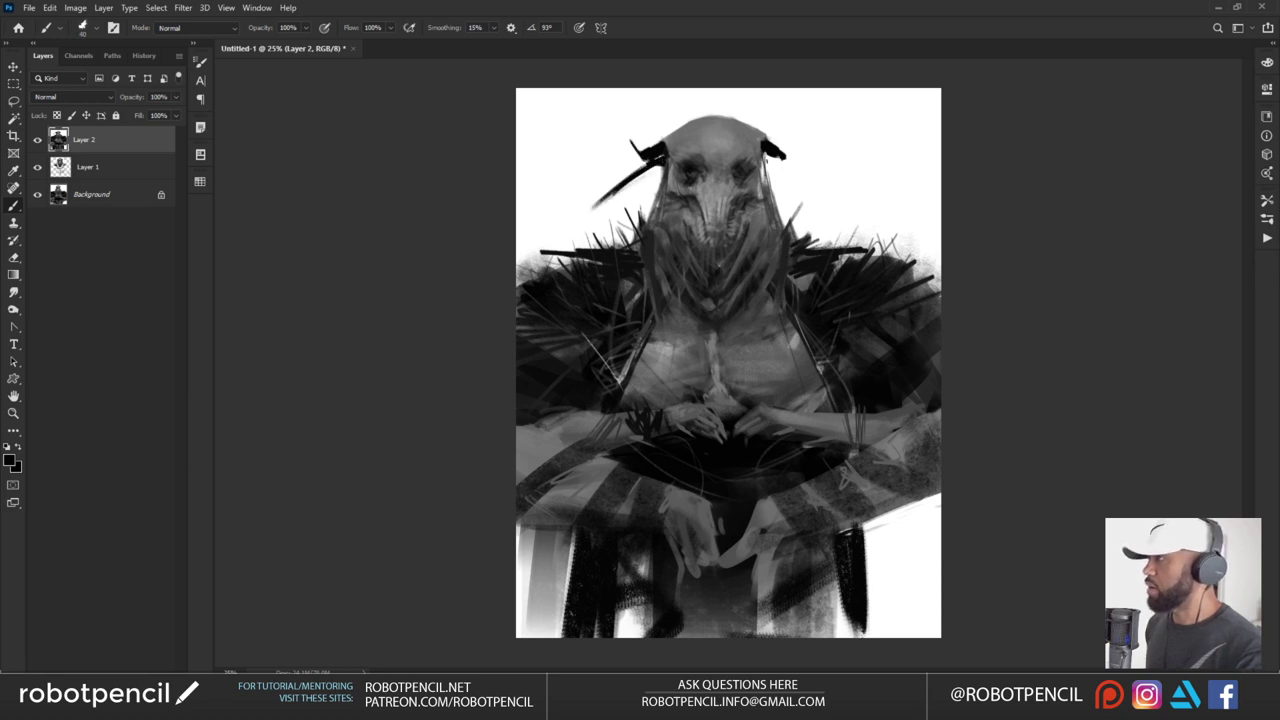
pyautogui.moveTo(786, 156)
pyautogui.mouseDown()
pyautogui.moveTo(795, 150)
pyautogui.moveTo(824, 187)
pyautogui.mouseUp()
pyautogui.keyDown('alt'); pyautogui.click(759, 141); pyautogui.keyUp('alt')
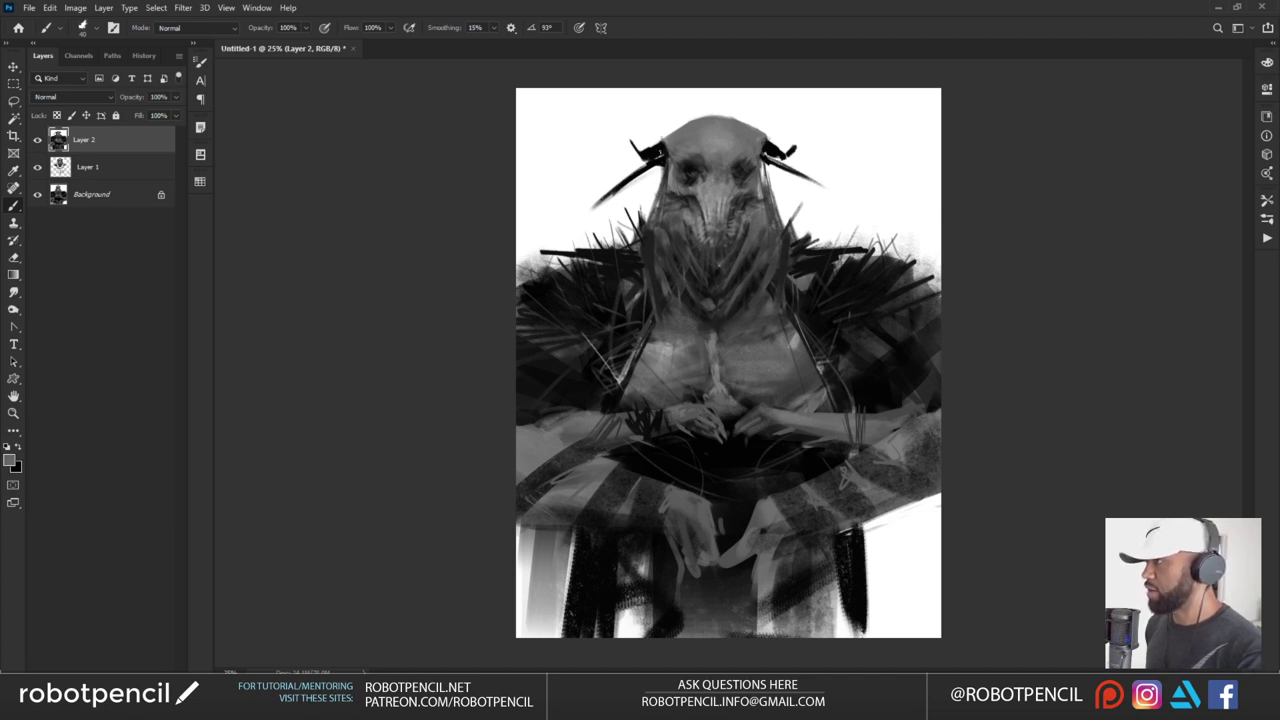
pyautogui.moveTo(662, 152); pyautogui.dragTo(653, 148)
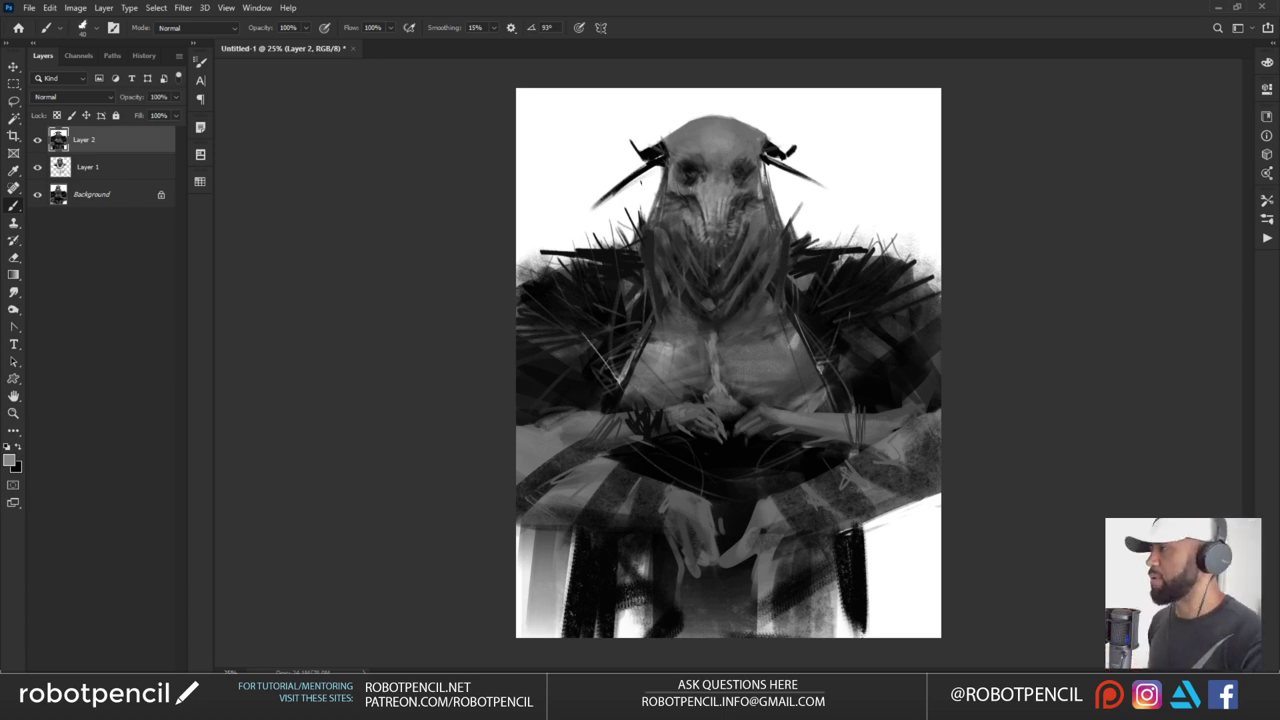
# Widen the outer sides of the face and veil with strokes of sampled mid-grey
pyautogui.keyDown('alt'); pyautogui.click(722, 202); pyautogui.keyUp('alt')
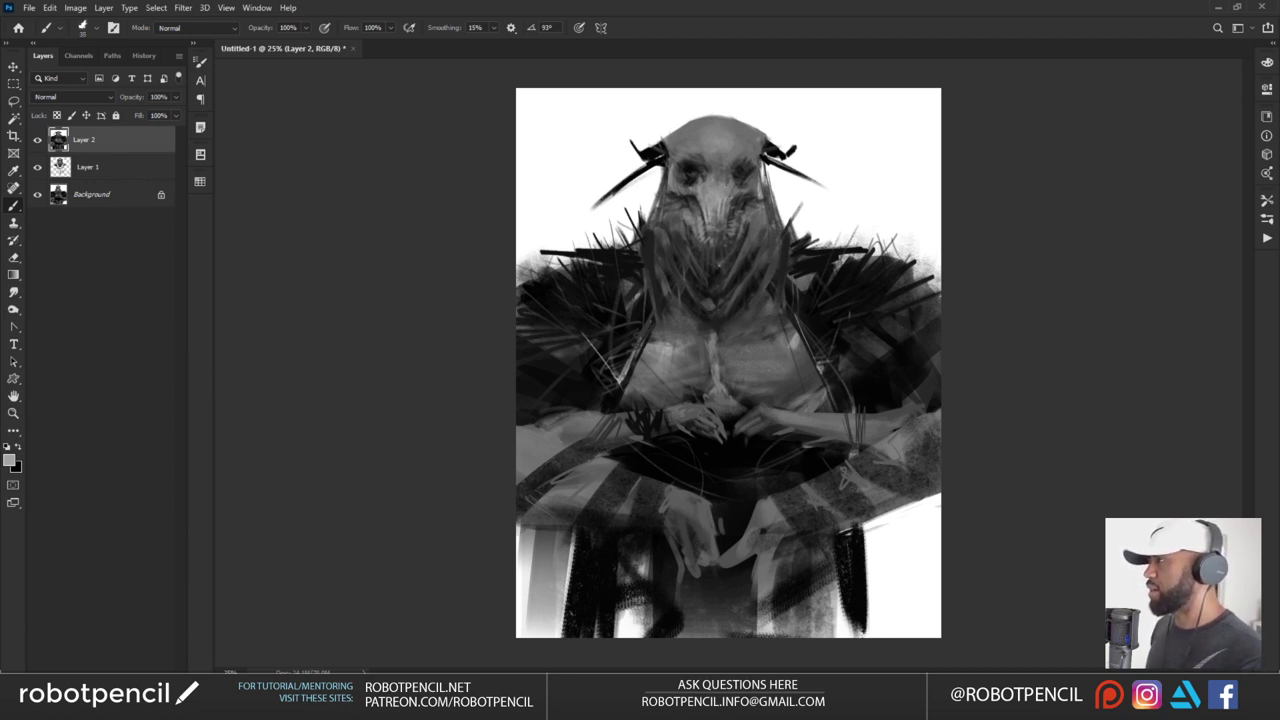
pyautogui.press('d')
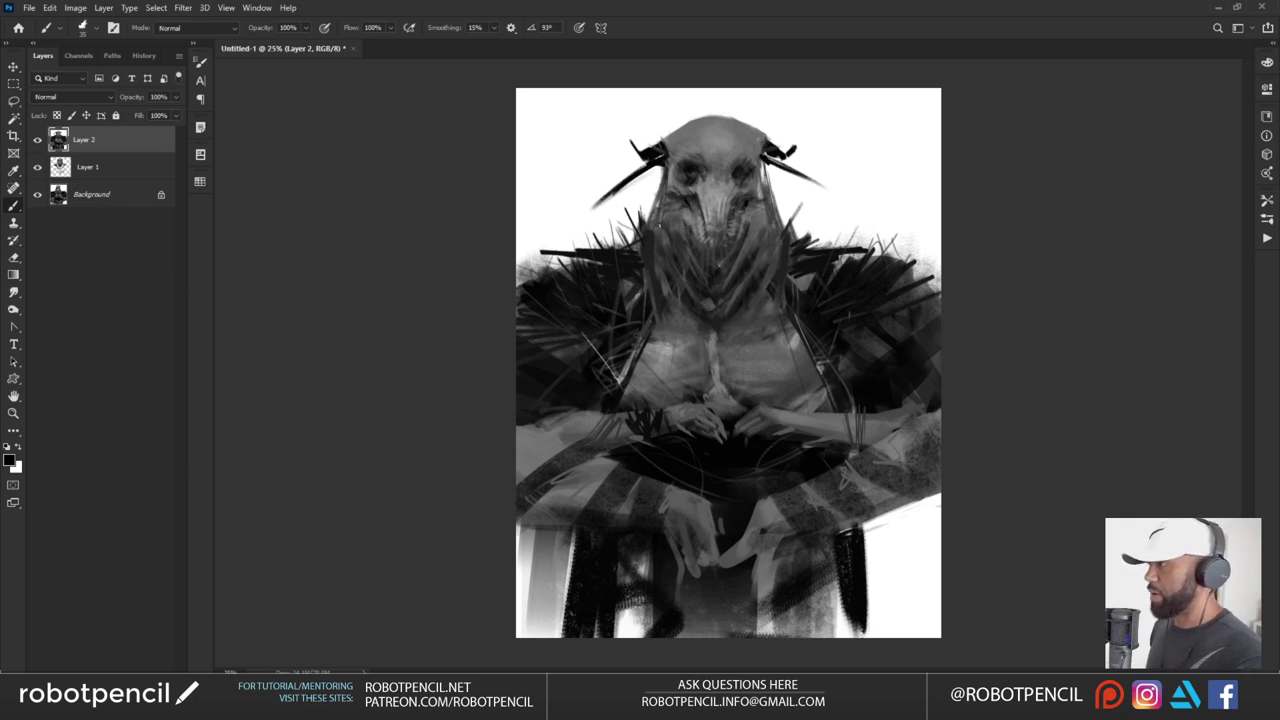
pyautogui.keyDown('alt'); pyautogui.click(690, 210); pyautogui.keyUp('alt')
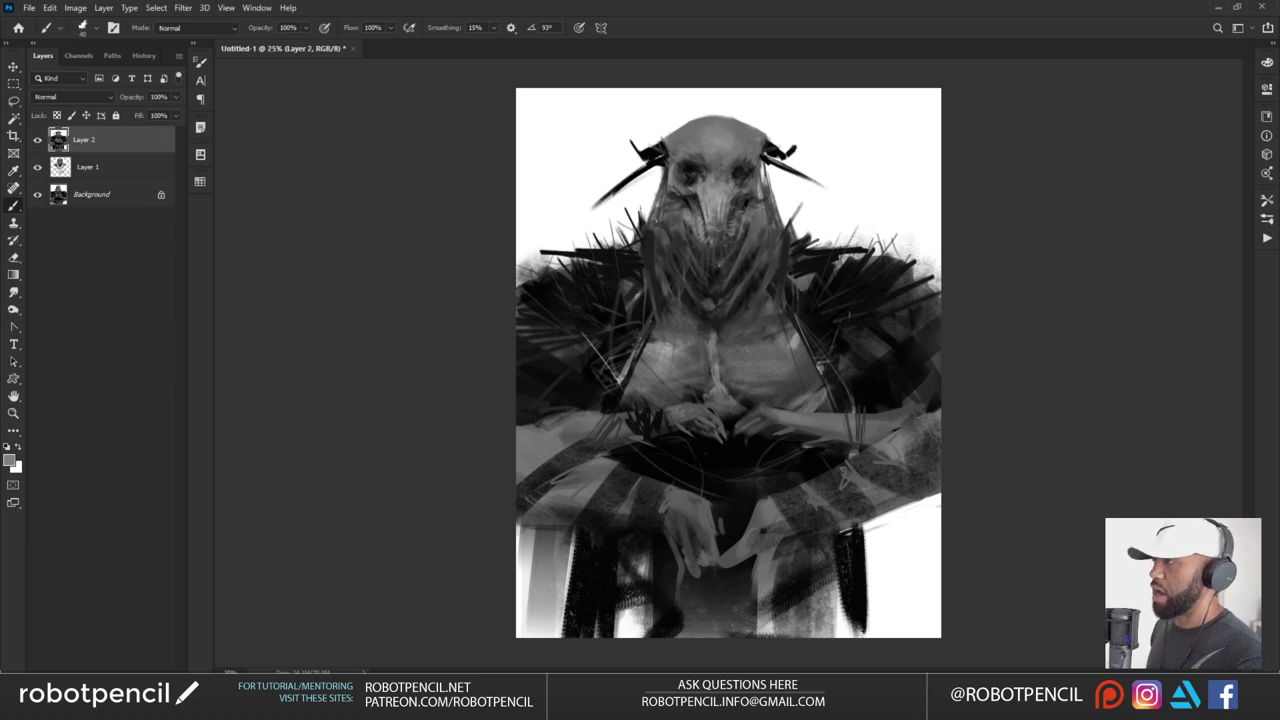
pyautogui.moveTo(656, 210); pyautogui.dragTo(670, 219)
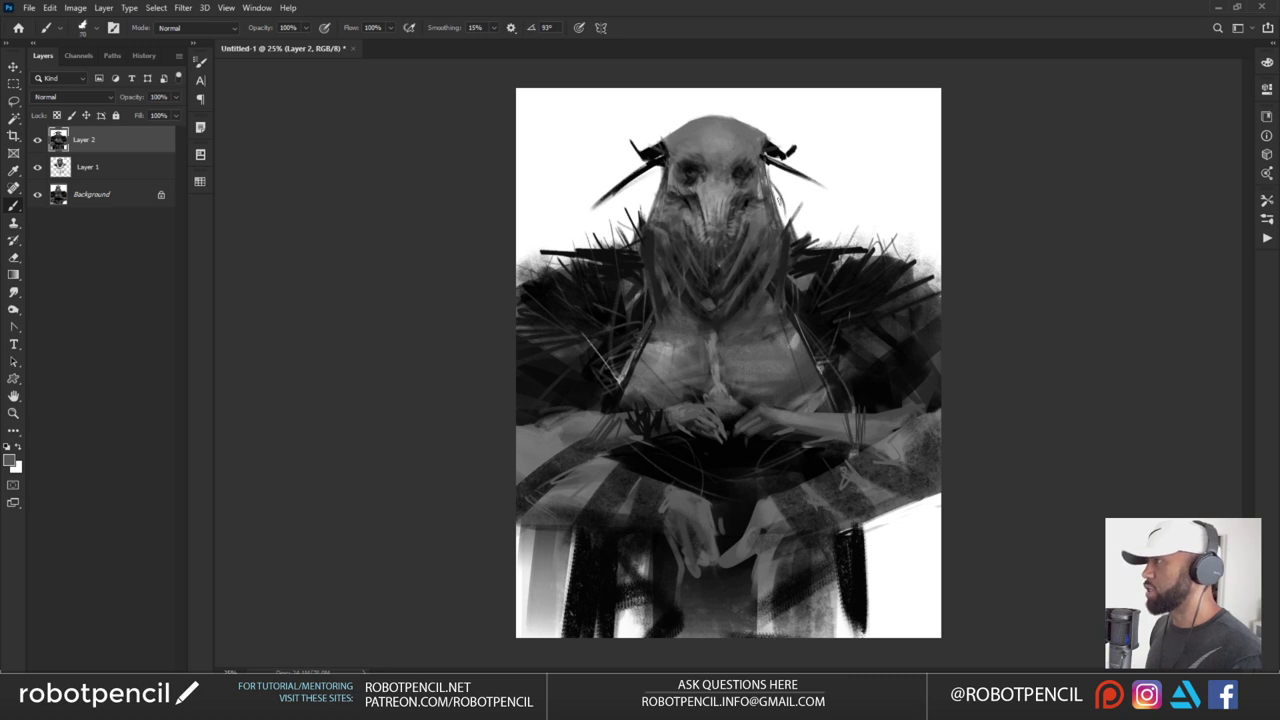
pyautogui.moveTo(663, 178); pyautogui.dragTo(646, 222)
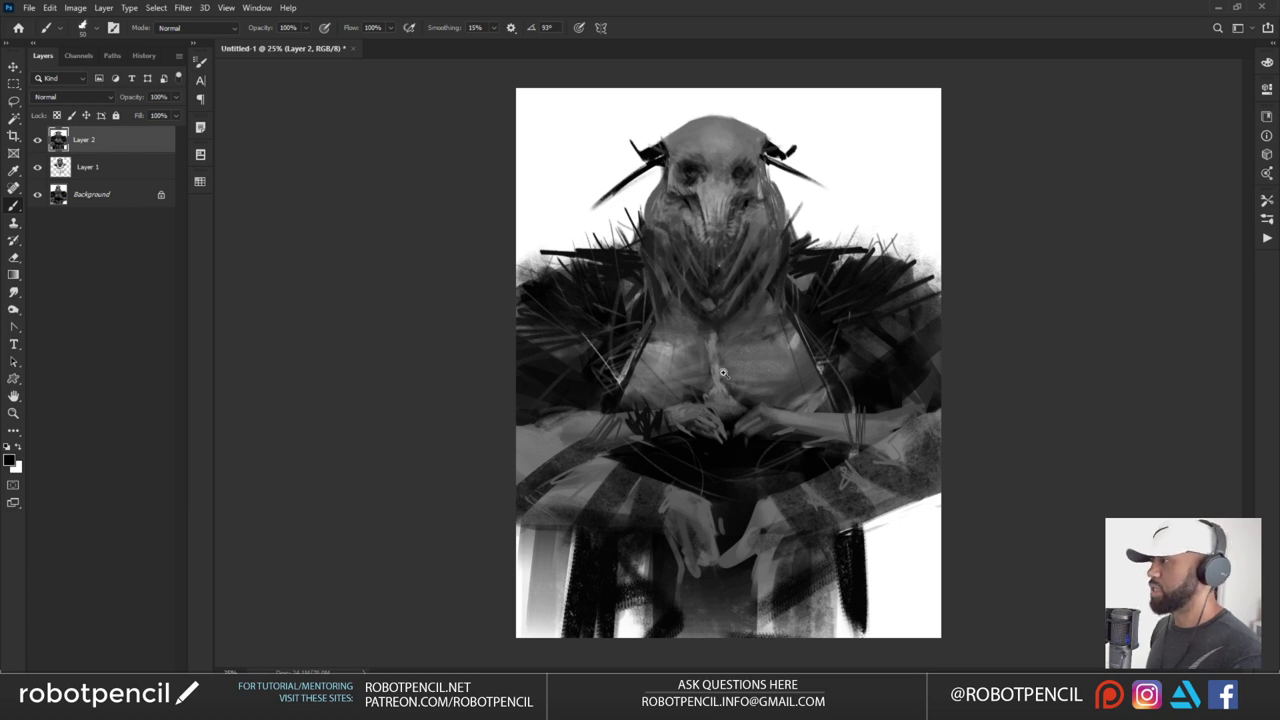
# Flip the canvas horizontally and refine the horn shapes at both temples with small strokes
pyautogui.press('z')
pyautogui.keyDown('alt'); pyautogui.click(808, 408); pyautogui.keyUp('alt')
pyautogui.click(778, 356)
pyautogui.press('b')
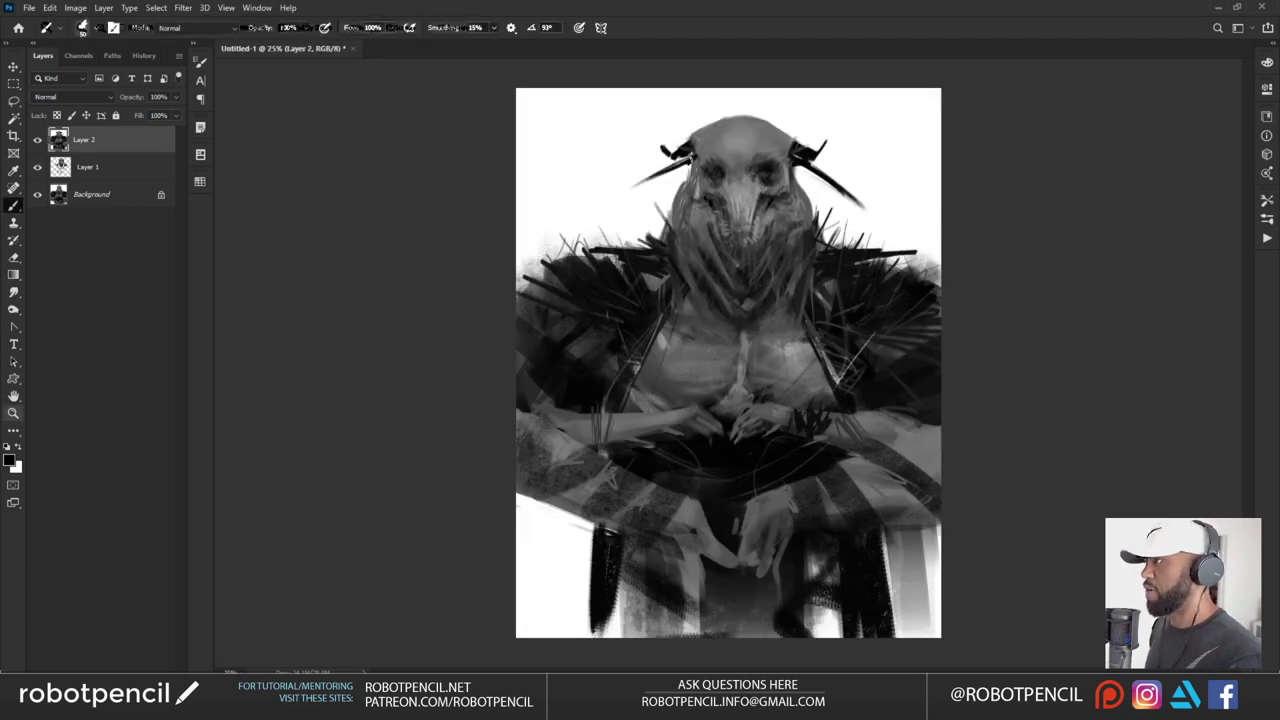
pyautogui.press('x')
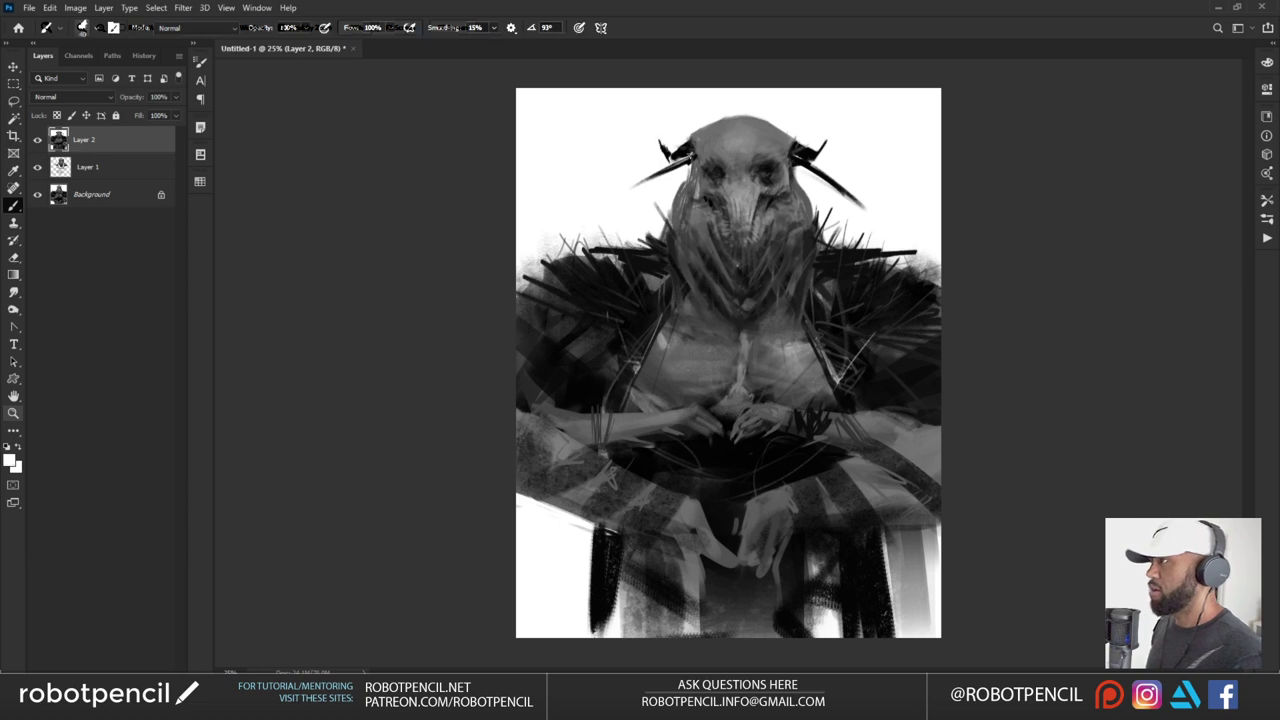
pyautogui.moveTo(660, 141)
pyautogui.mouseDown()
pyautogui.moveTo(665, 158)
pyautogui.moveTo(689, 136)
pyautogui.mouseUp()
pyautogui.press('x')
pyautogui.moveTo(806, 138)
pyautogui.mouseDown()
pyautogui.moveTo(800, 150)
pyautogui.moveTo(790, 138)
pyautogui.mouseUp()
pyautogui.keyDown('alt'); pyautogui.click(774, 130); pyautogui.keyUp('alt')
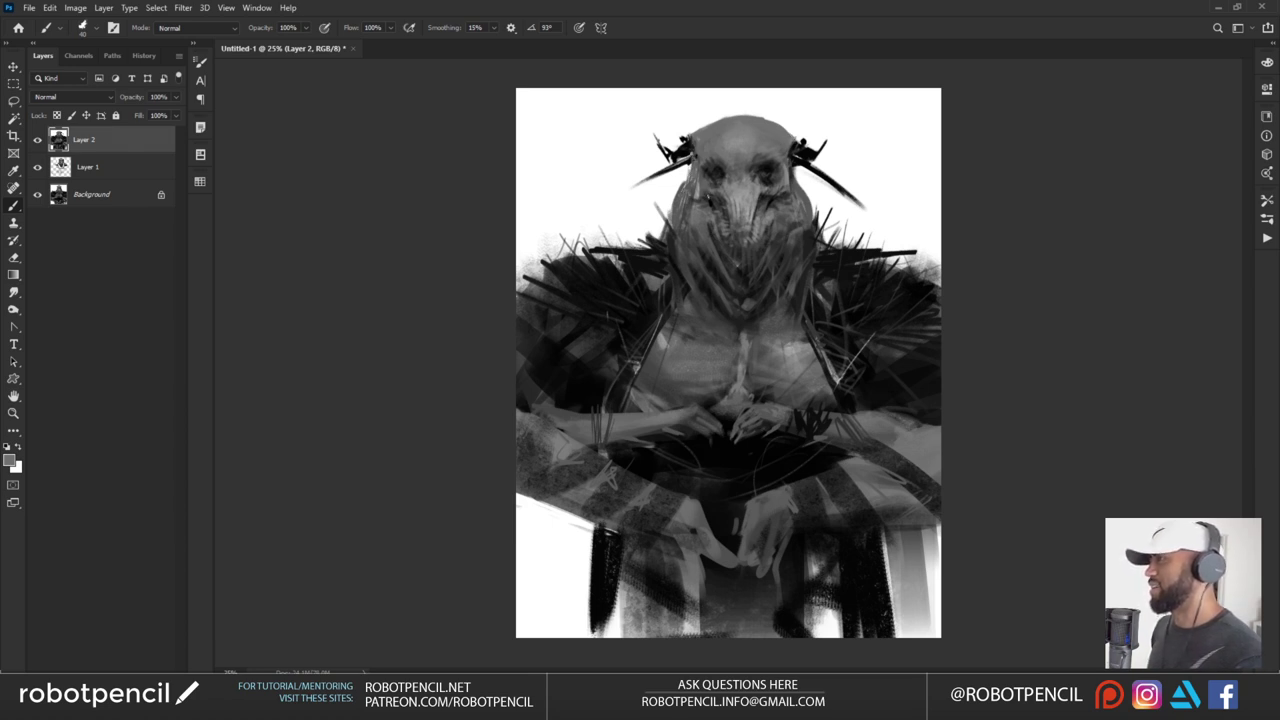
# Paint a dark curved stroke under the left eye socket and touch up the adjoining cheek with sampled grey, varying the brush size
pyautogui.keyDown('alt'); pyautogui.click(718, 195); pyautogui.keyUp('alt')
pyautogui.keyDown('alt'); pyautogui.click(714, 197); pyautogui.keyUp('alt')
pyautogui.moveTo(714, 199); pyautogui.dragTo(684, 192)
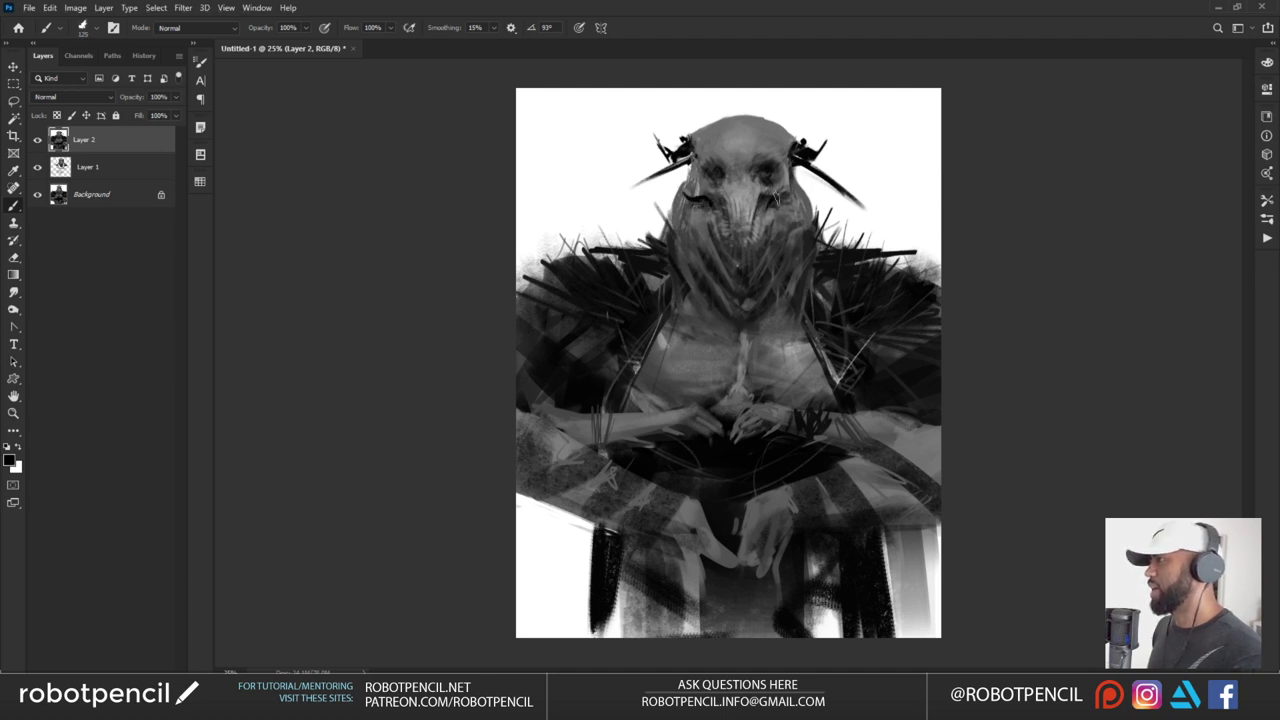
pyautogui.press(']')
pyautogui.press(']')
pyautogui.press(']')
pyautogui.press(']')
pyautogui.press(']')
pyautogui.press(']')
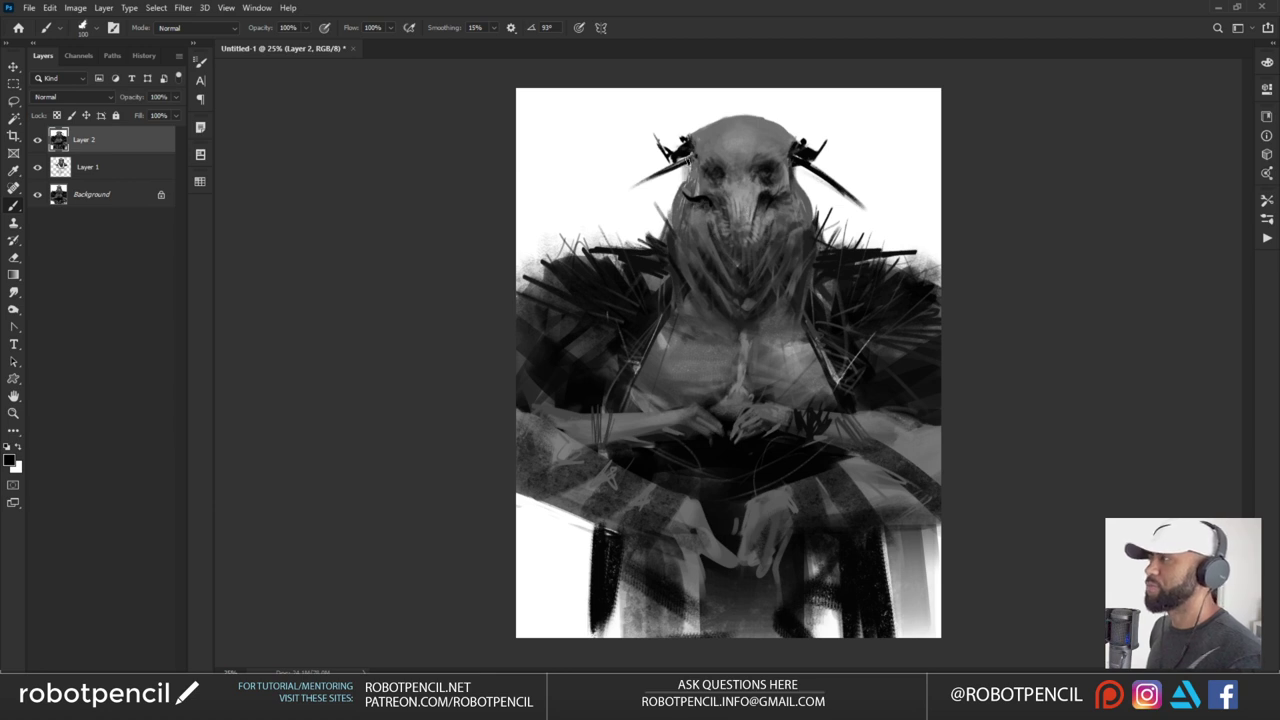
pyautogui.keyDown('alt'); pyautogui.click(692, 162); pyautogui.keyUp('alt')
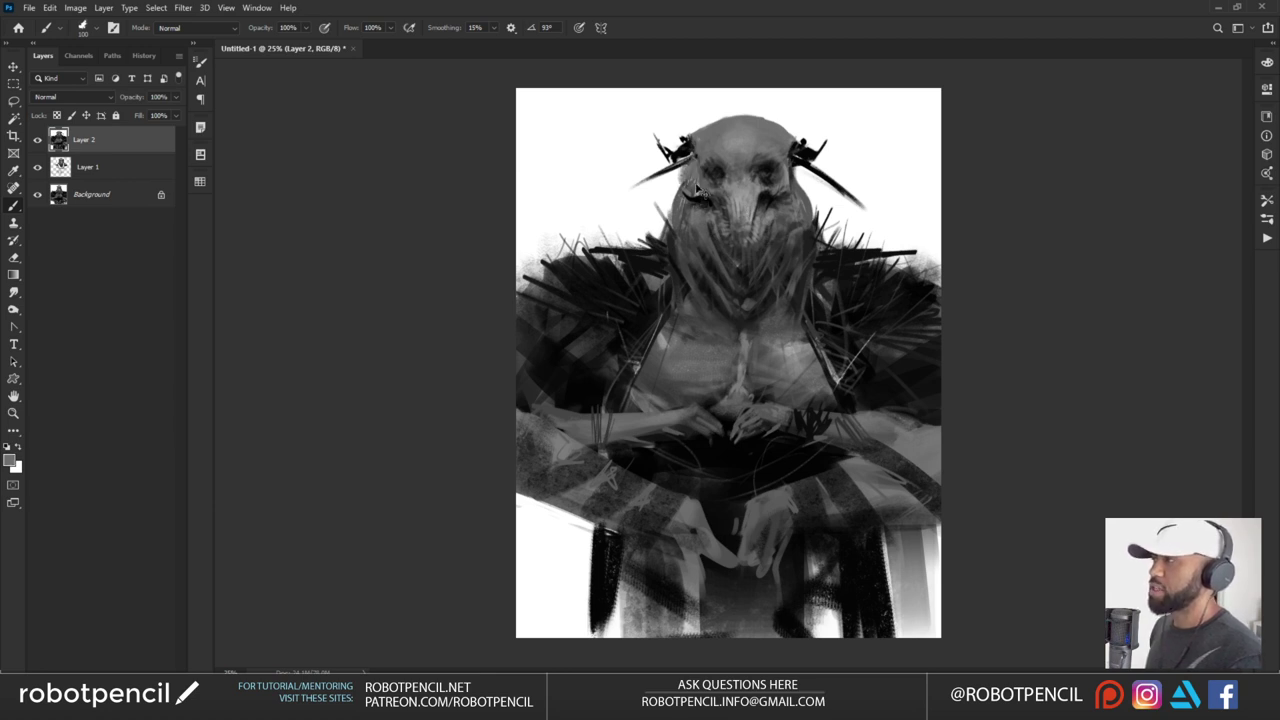
pyautogui.press('[')
pyautogui.press('[')
pyautogui.press('[')
pyautogui.press('[')
pyautogui.moveTo(681, 195)
pyautogui.mouseDown()
pyautogui.moveTo(682, 170)
pyautogui.moveTo(677, 194)
pyautogui.mouseUp()
# Paint long dark strands hanging from the horns down both sides of the face and veil
pyautogui.keyDown('alt'); pyautogui.click(799, 176); pyautogui.keyUp('alt')
pyautogui.moveTo(795, 162); pyautogui.dragTo(801, 187)
pyautogui.moveTo(802, 165); pyautogui.dragTo(800, 218)
pyautogui.keyDown('alt'); pyautogui.click(802, 155); pyautogui.keyUp('alt')
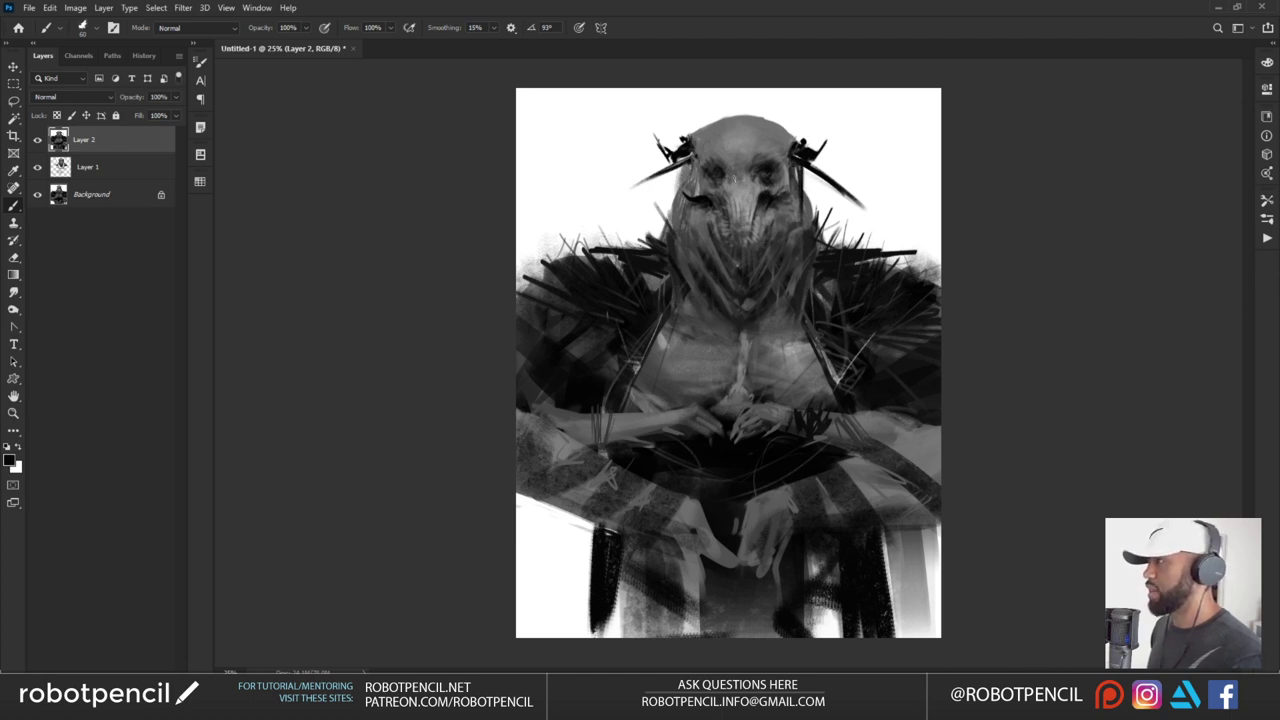
pyautogui.moveTo(683, 158); pyautogui.dragTo(673, 231)
pyautogui.moveTo(683, 167); pyautogui.dragTo(678, 251)
pyautogui.moveTo(692, 147); pyautogui.dragTo(683, 273)
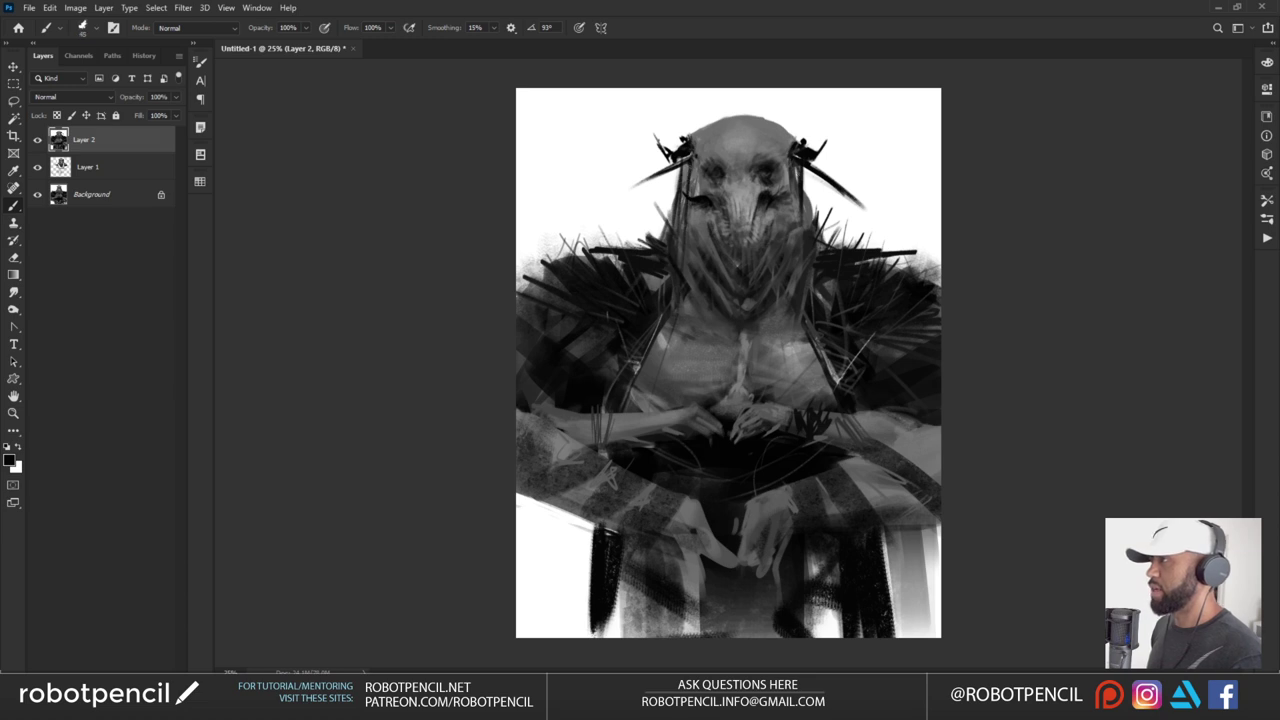
pyautogui.moveTo(802, 176)
pyautogui.mouseDown()
pyautogui.moveTo(808, 276)
pyautogui.moveTo(821, 252)
pyautogui.moveTo(790, 293)
pyautogui.mouseUp()
# Add thin black strands hanging from both horn spikes toward the shoulders with a smaller brush
pyautogui.press('[')
pyautogui.moveTo(686, 153)
pyautogui.mouseDown()
pyautogui.moveTo(674, 227)
pyautogui.moveTo(650, 248)
pyautogui.moveTo(669, 245)
pyautogui.mouseUp()
pyautogui.moveTo(802, 166)
pyautogui.mouseDown()
pyautogui.moveTo(842, 246)
pyautogui.moveTo(827, 184)
pyautogui.mouseUp()
pyautogui.moveTo(665, 242)
pyautogui.mouseDown()
pyautogui.moveTo(665, 170)
pyautogui.moveTo(646, 172)
pyautogui.moveTo(630, 246)
pyautogui.mouseUp()
pyautogui.moveTo(811, 173)
pyautogui.mouseDown()
pyautogui.moveTo(816, 223)
pyautogui.moveTo(851, 248)
pyautogui.mouseUp()
pyautogui.moveTo(854, 197); pyautogui.dragTo(878, 248)
pyautogui.moveTo(648, 246)
pyautogui.mouseDown()
pyautogui.moveTo(622, 178)
pyautogui.moveTo(640, 182)
pyautogui.moveTo(634, 170)
pyautogui.mouseUp()
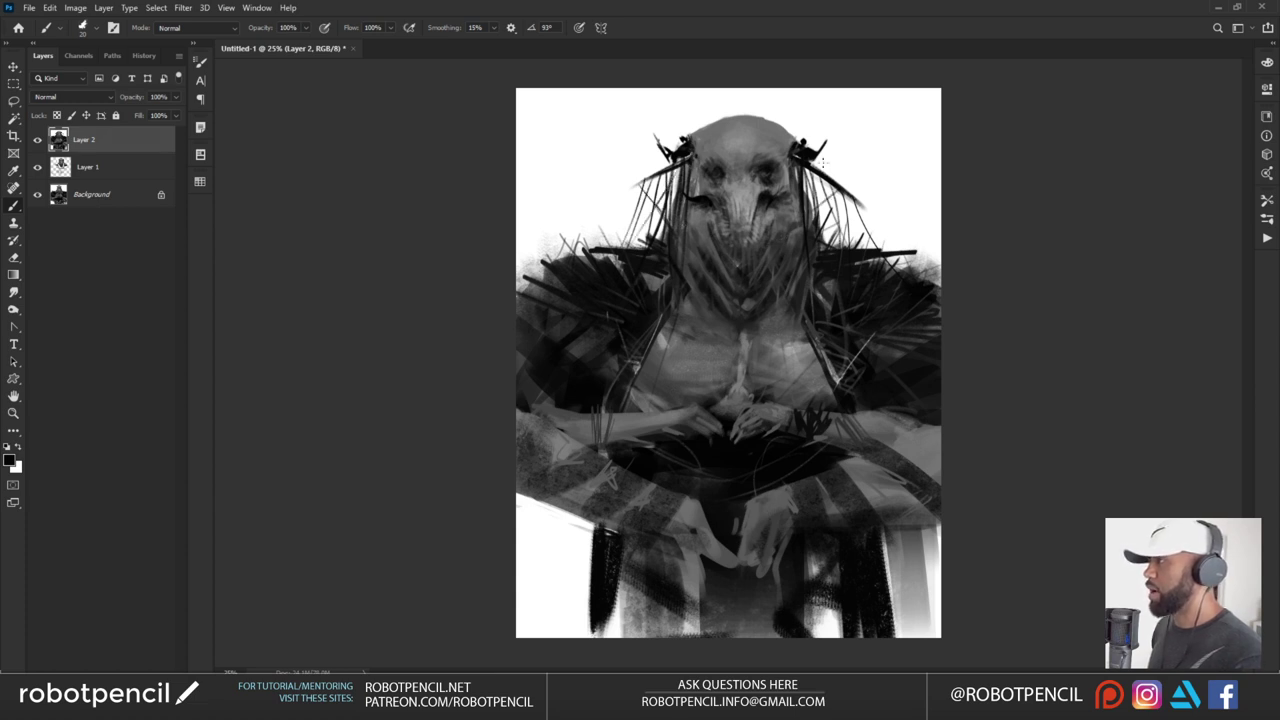
pyautogui.moveTo(826, 181); pyautogui.dragTo(836, 247)
pyautogui.moveTo(862, 200); pyautogui.dragTo(914, 249)
pyautogui.hotkey('ctrl', 'z')
pyautogui.moveTo(602, 246); pyautogui.dragTo(640, 182)
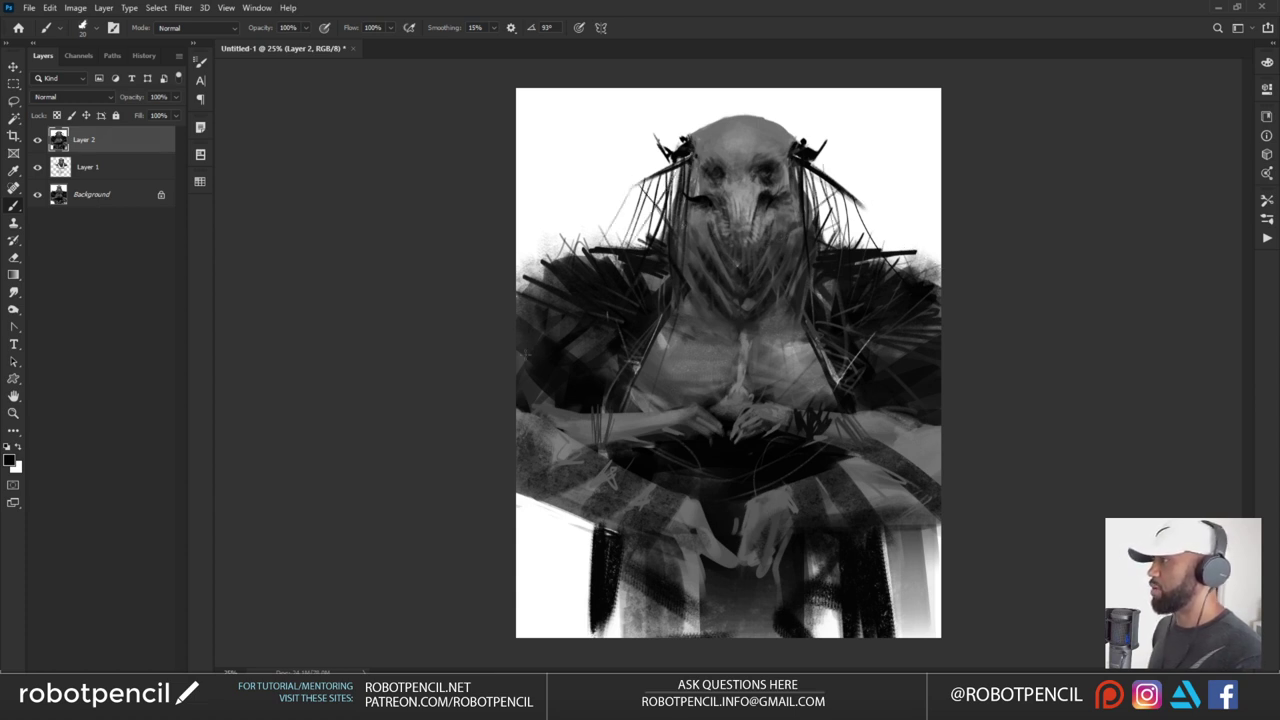
# Add thin black spikes rising from the outer edges of both feathered shoulders
pyautogui.moveTo(550, 264); pyautogui.dragTo(536, 223)
pyautogui.moveTo(552, 309)
pyautogui.mouseDown()
pyautogui.moveTo(516, 259)
pyautogui.moveTo(515, 287)
pyautogui.mouseUp()
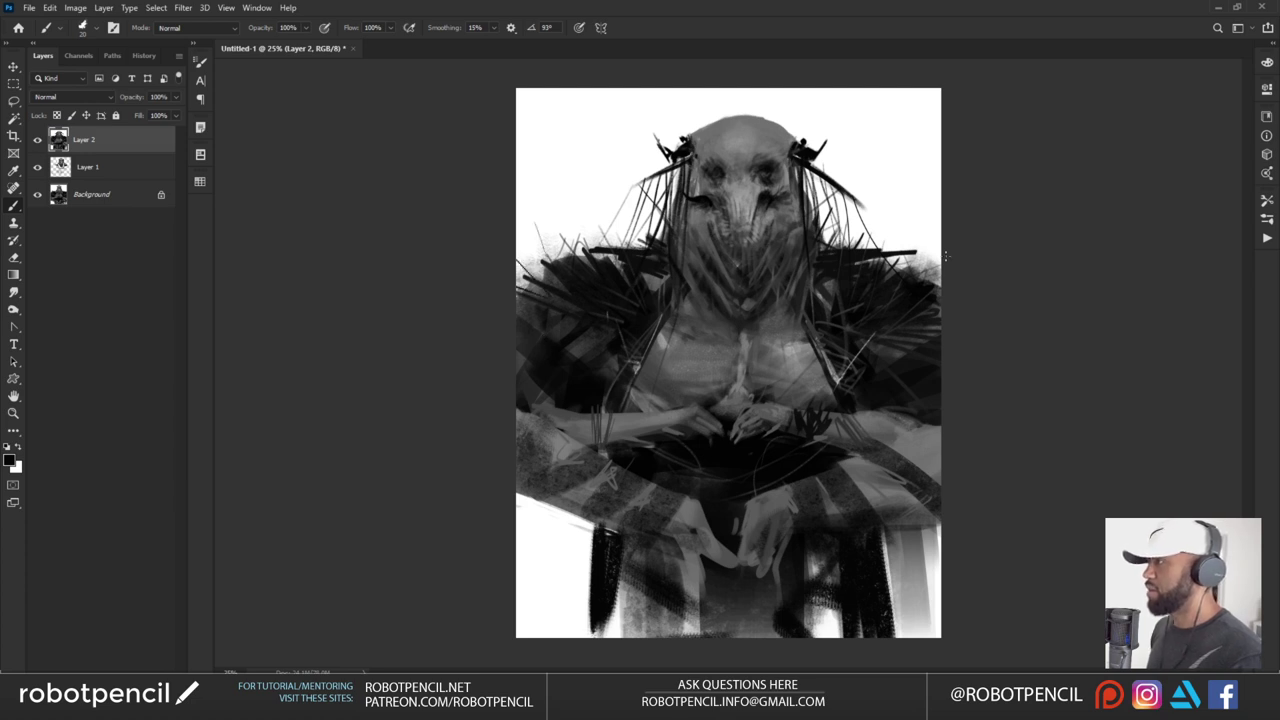
pyautogui.moveTo(922, 248); pyautogui.dragTo(939, 223)
pyautogui.moveTo(896, 284); pyautogui.dragTo(925, 245)
pyautogui.moveTo(902, 278)
pyautogui.mouseDown()
pyautogui.moveTo(968, 251)
pyautogui.moveTo(940, 204)
pyautogui.mouseUp()
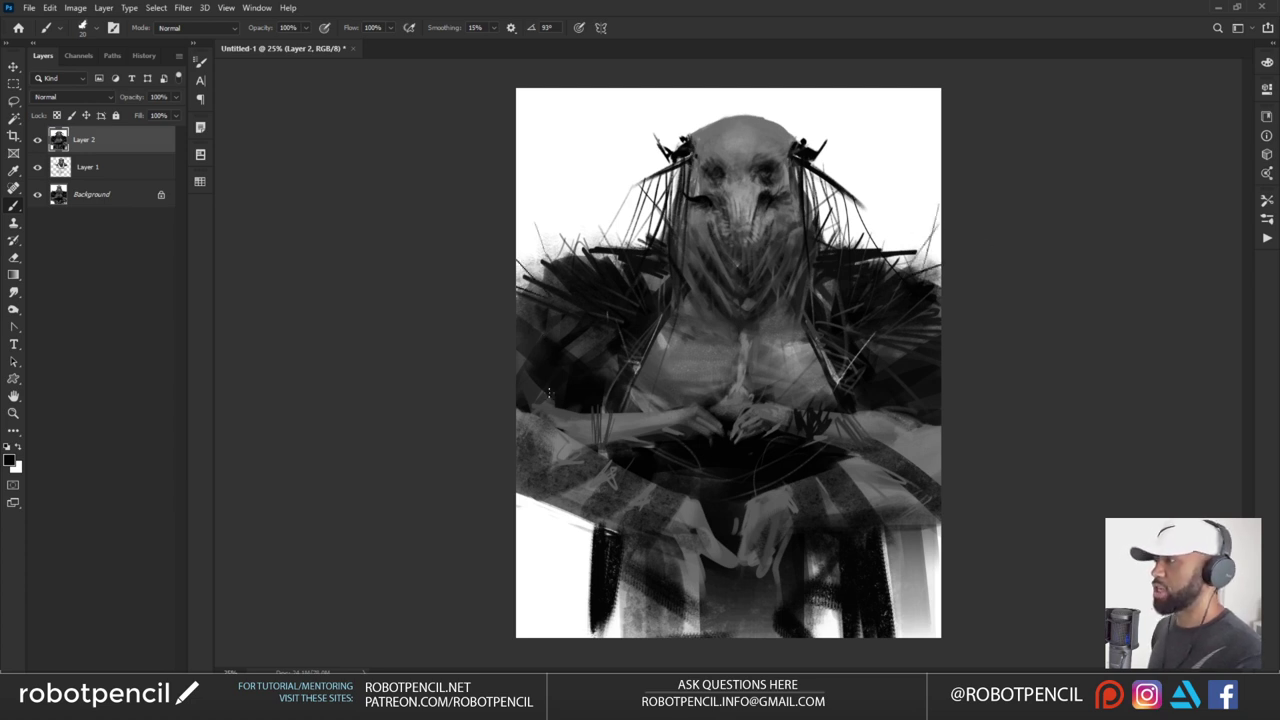
# Shade the left forearm and lower left sleeve with dark strokes of a much larger brush
pyautogui.press(']')
pyautogui.press(']')
pyautogui.press(']')
pyautogui.press(']')
pyautogui.press(']')
pyautogui.press(']')
pyautogui.press(']')
pyautogui.press(']')
pyautogui.press(']')
pyautogui.press(']')
pyautogui.press(']')
pyautogui.press(']')
pyautogui.press(']')
pyautogui.press(']')
pyautogui.moveTo(574, 430)
pyautogui.mouseDown()
pyautogui.moveTo(520, 410)
pyautogui.moveTo(482, 424)
pyautogui.mouseUp()
pyautogui.hotkey('ctrl', 'z')
pyautogui.moveTo(522, 474); pyautogui.dragTo(576, 510)
pyautogui.keyDown('alt'); pyautogui.click(570, 446); pyautogui.keyUp('alt')
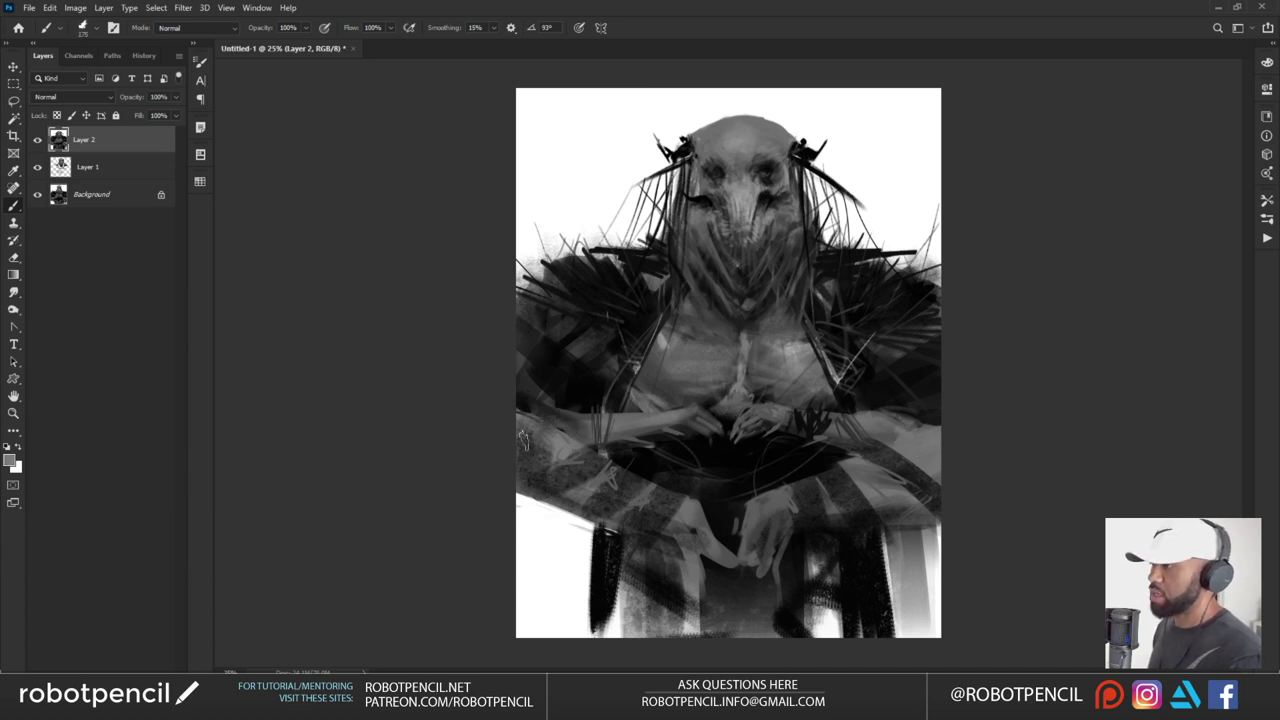
pyautogui.press('[')
pyautogui.moveTo(524, 439)
pyautogui.mouseDown()
pyautogui.moveTo(548, 451)
pyautogui.moveTo(572, 507)
pyautogui.mouseUp()
pyautogui.hotkey('ctrl', 'z')
# Darken the lower left sleeve's bottom edge with a smaller black brush and add sampled grey finger strokes to the hand below
pyautogui.press('d')
pyautogui.press('[')
pyautogui.press('[')
pyautogui.press('[')
pyautogui.press('[')
pyautogui.press('[')
pyautogui.press('[')
pyautogui.press('[')
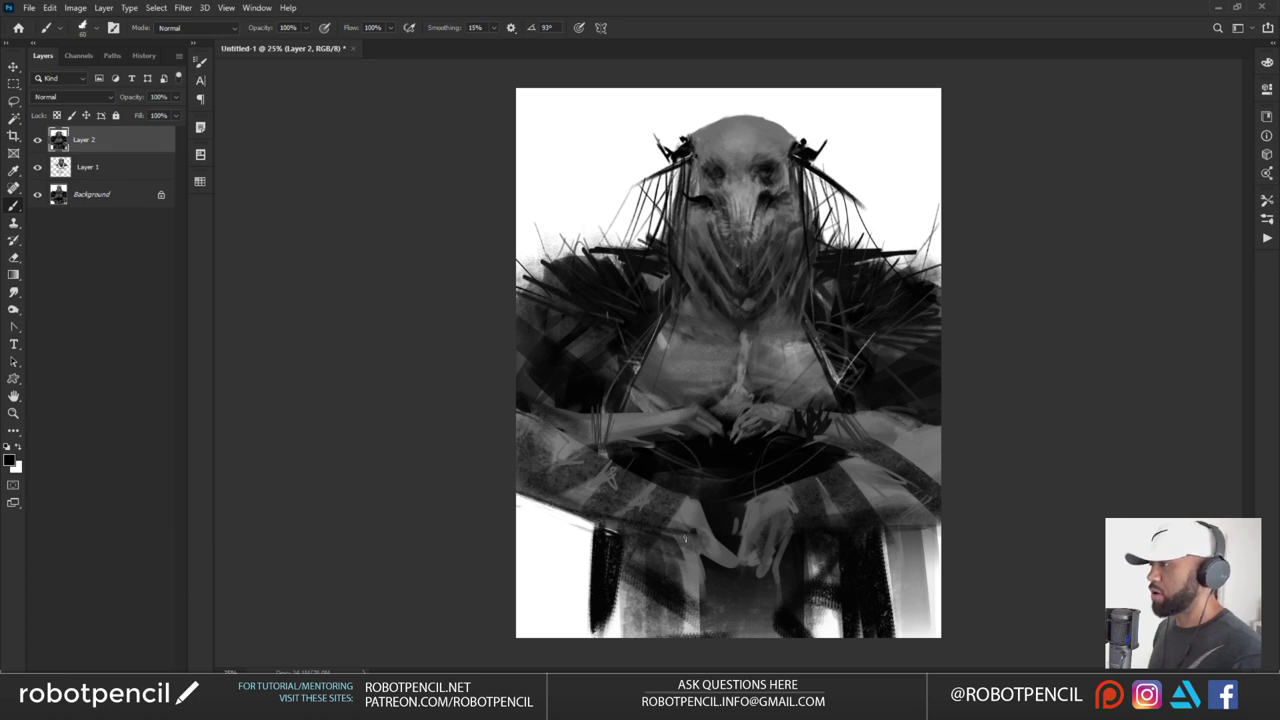
pyautogui.keyDown('alt'); pyautogui.click(700, 518); pyautogui.keyUp('alt')
pyautogui.moveTo(704, 518)
pyautogui.mouseDown()
pyautogui.moveTo(701, 498)
pyautogui.moveTo(736, 547)
pyautogui.moveTo(718, 575)
pyautogui.moveTo(704, 569)
pyautogui.mouseUp()
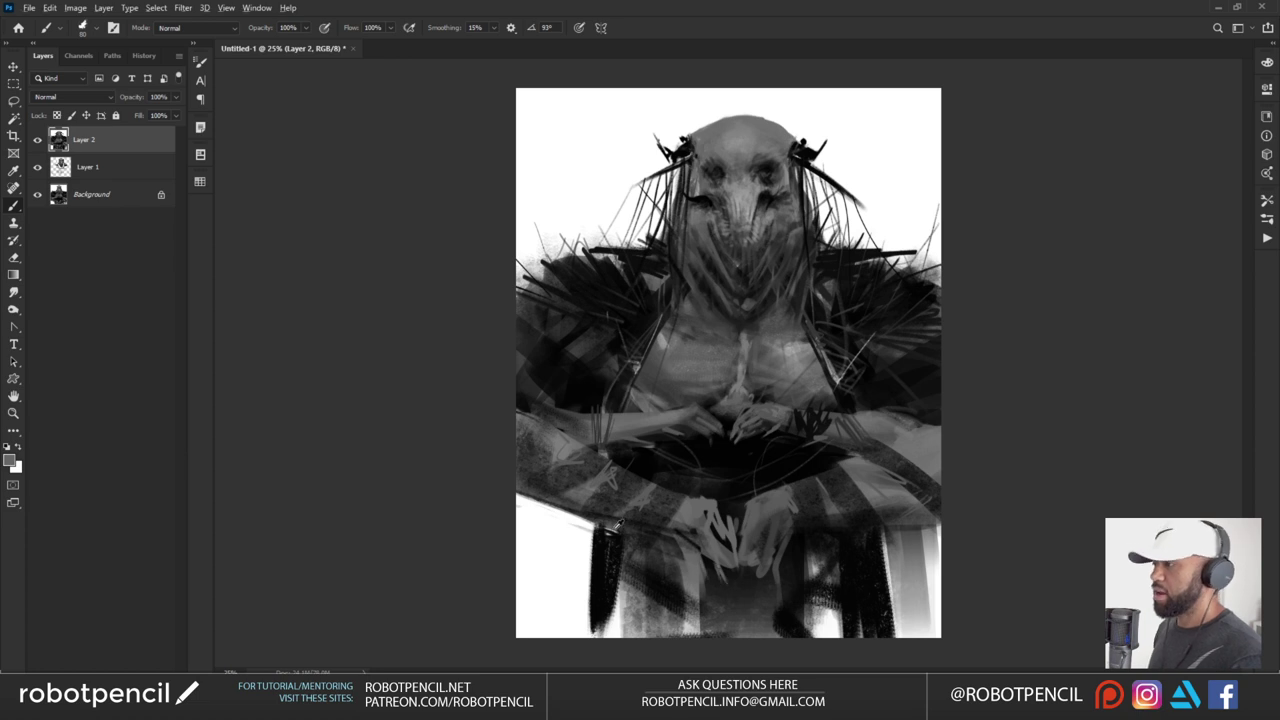
# Fill the white area beneath the left sleeve with dark textured strokes and flip the canvas back horizontally
pyautogui.keyDown('alt'); pyautogui.click(599, 549); pyautogui.keyUp('alt')
pyautogui.moveTo(597, 533)
pyautogui.mouseDown()
pyautogui.moveTo(572, 534)
pyautogui.moveTo(568, 656)
pyautogui.moveTo(571, 638)
pyautogui.moveTo(525, 630)
pyautogui.moveTo(558, 545)
pyautogui.mouseUp()
pyautogui.press('.')
pyautogui.hotkey('ctrl', 'shift', 'h')
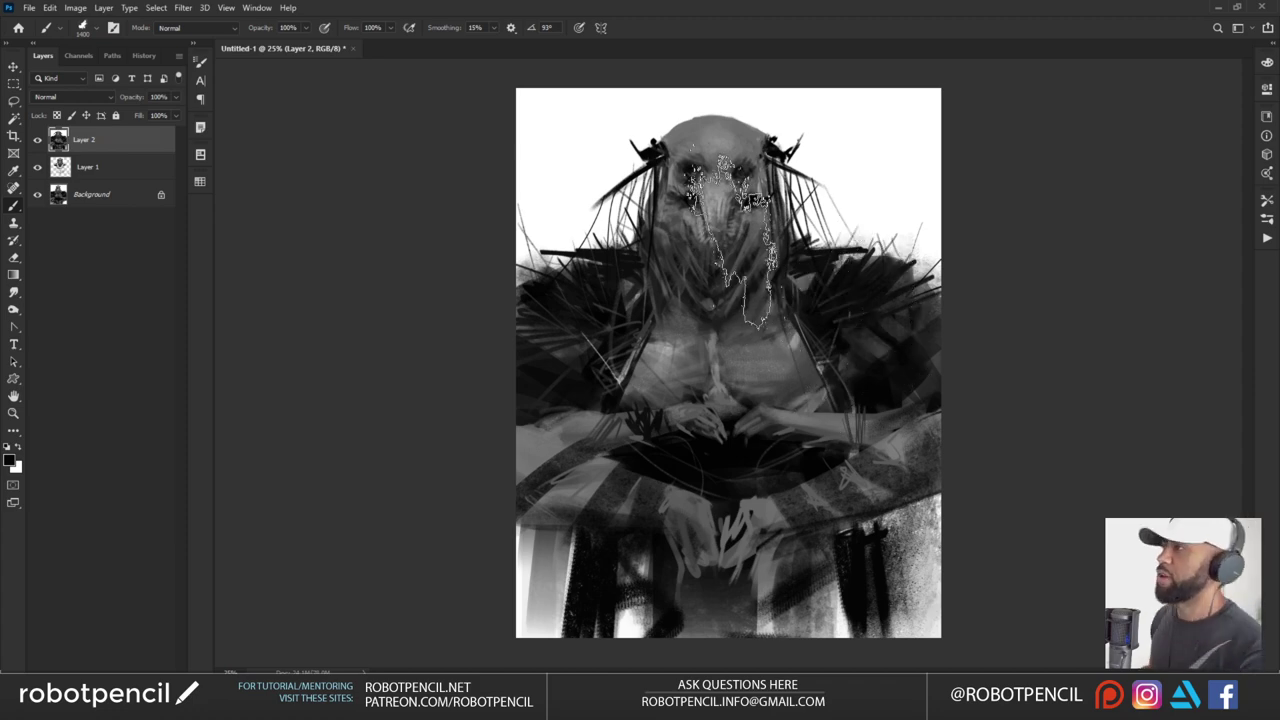
# Try the 300 px textured brush preset, but settle on the flat rectangular brush preset beside it
pyautogui.rightClick(708, 273)
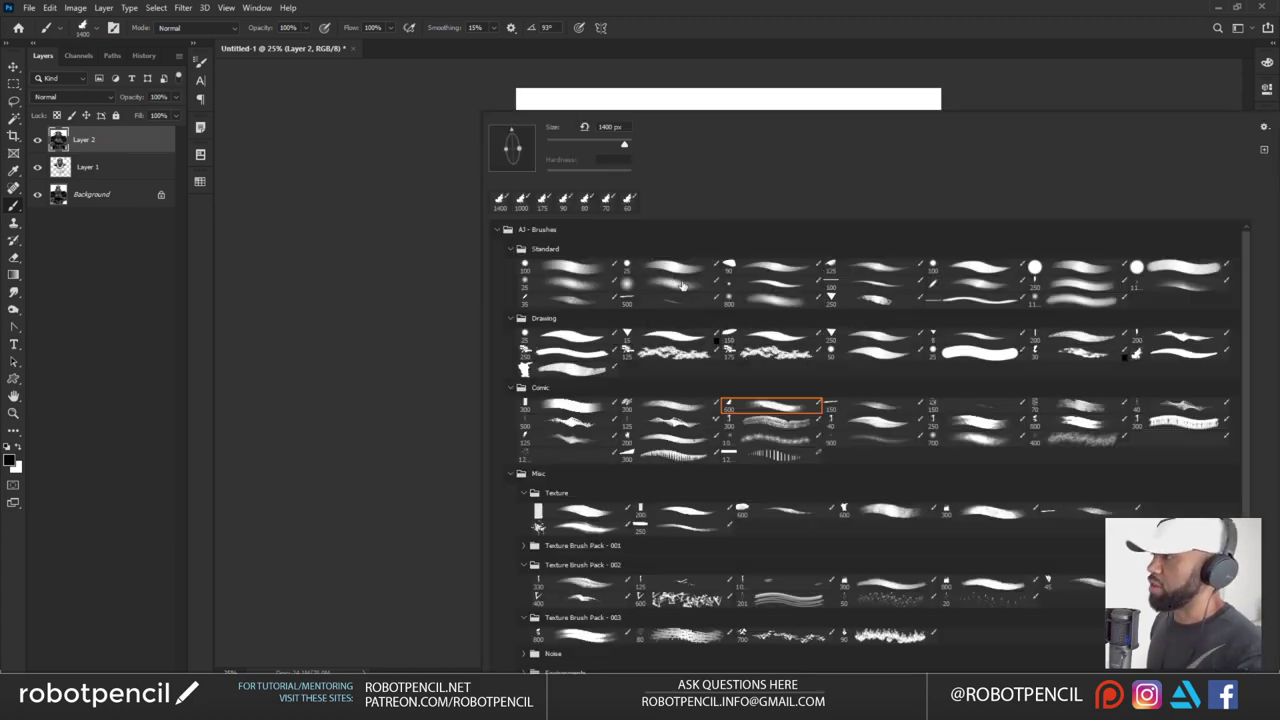
pyautogui.click(680, 409)
pyautogui.click(324, 458)
pyautogui.rightClick(750, 322)
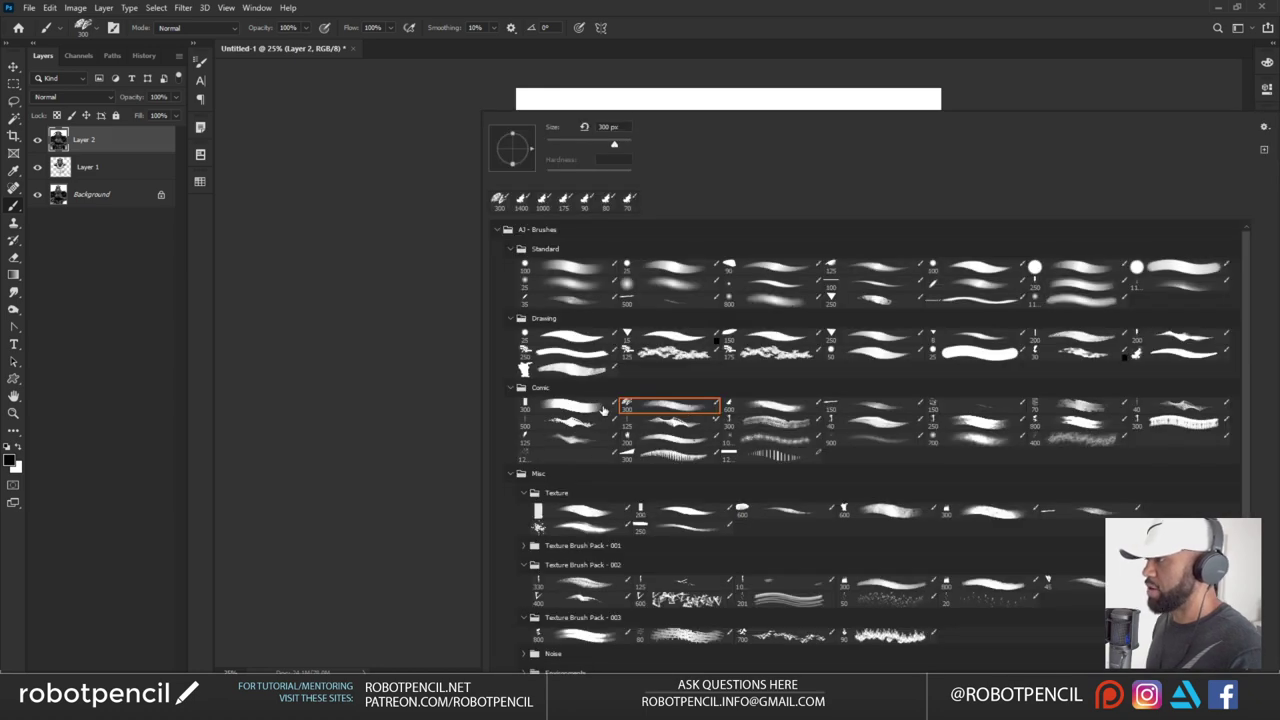
pyautogui.click(604, 412)
pyautogui.press('Return')
# Lighten the upper chest with flat strokes of sampled grey, undoing the last two strokes around the veil's lower edge
pyautogui.keyDown('alt'); pyautogui.click(671, 344); pyautogui.keyUp('alt')
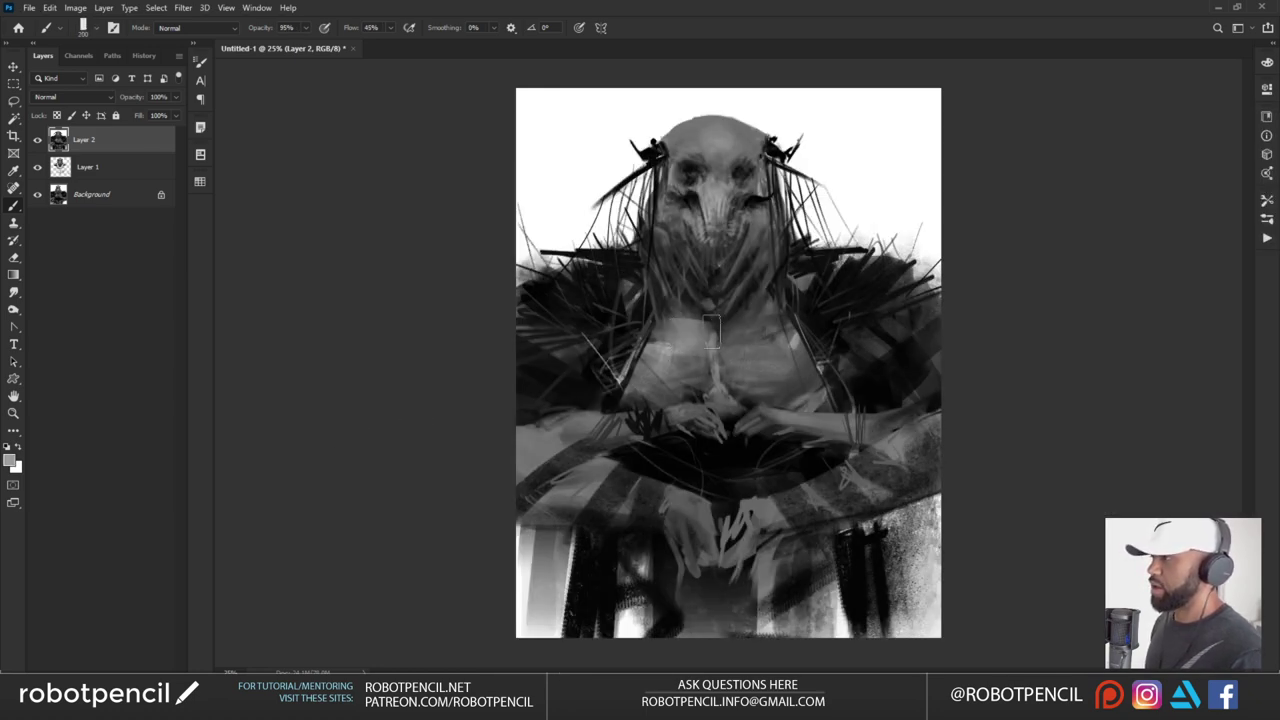
pyautogui.moveTo(712, 332); pyautogui.dragTo(741, 354)
pyautogui.moveTo(665, 288)
pyautogui.mouseDown()
pyautogui.moveTo(686, 297)
pyautogui.moveTo(699, 332)
pyautogui.mouseUp()
pyautogui.moveTo(755, 288); pyautogui.dragTo(725, 331)
pyautogui.hotkey('ctrl', 'z')
pyautogui.hotkey('ctrl', 'z')
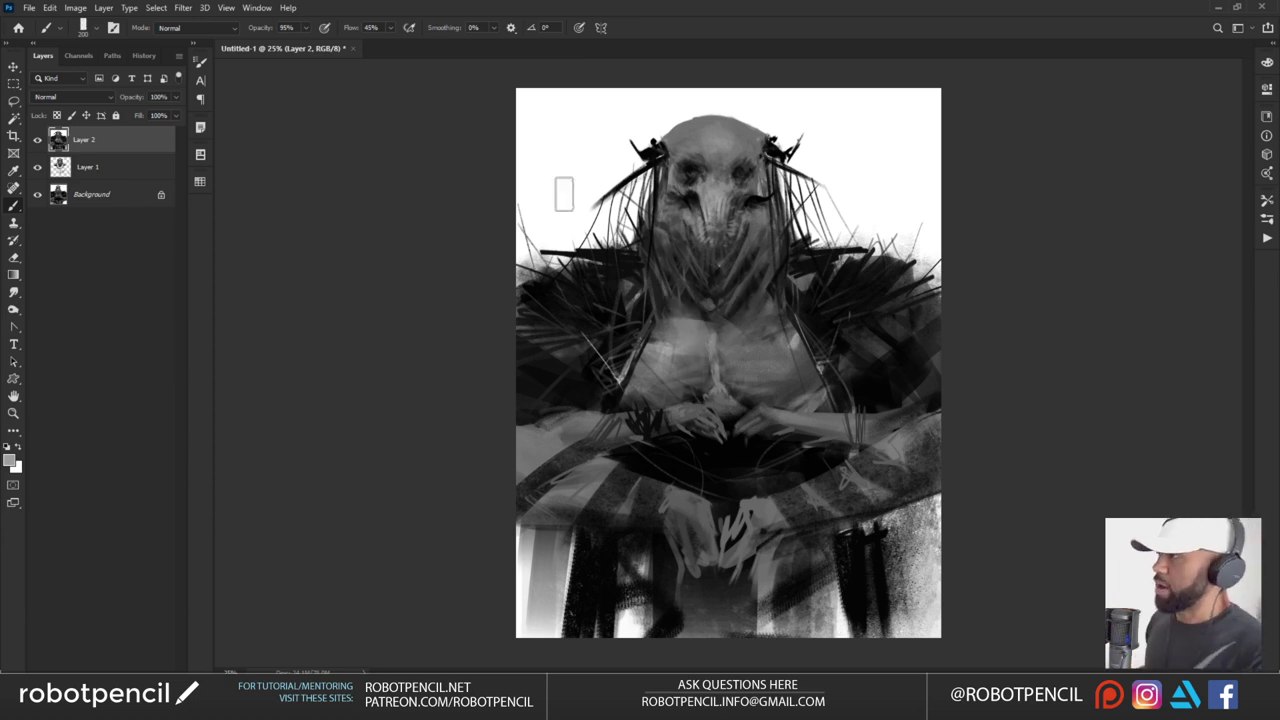
# Shade the muzzle below the nose with short flat strokes of grey sampled from the face and veil
pyautogui.keyDown('alt'); pyautogui.click(717, 190); pyautogui.keyUp('alt')
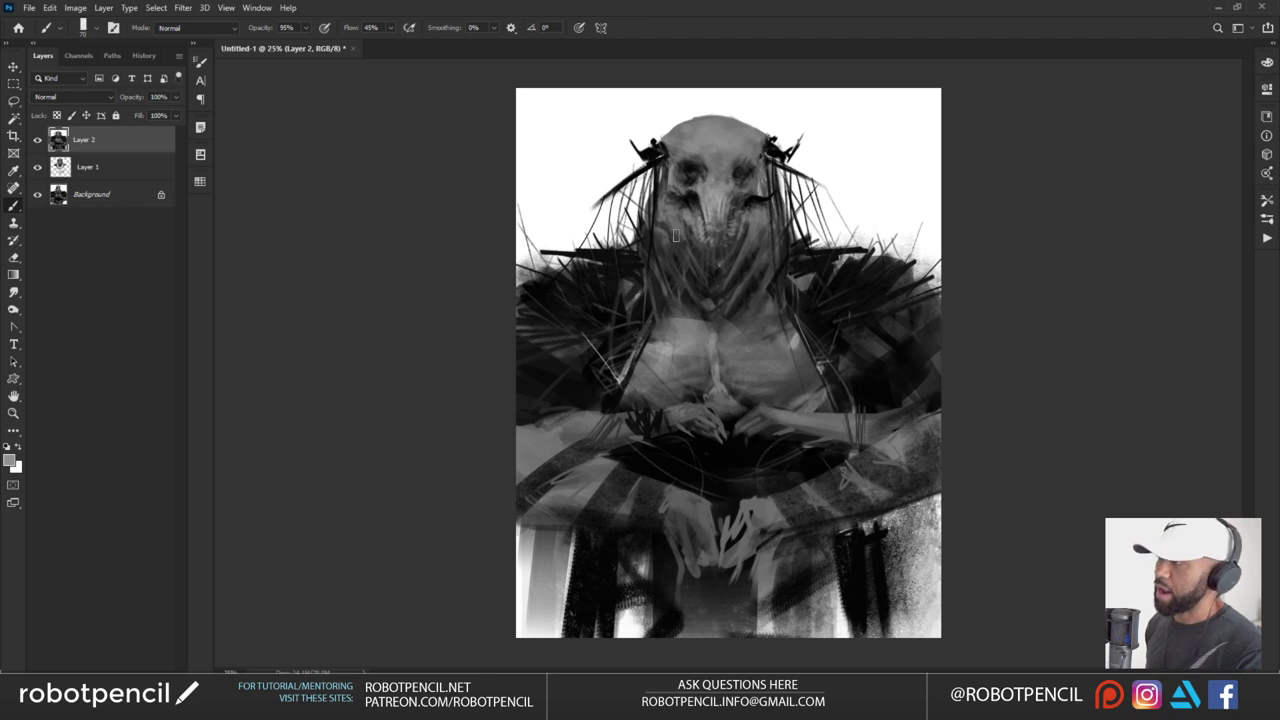
pyautogui.press(']')
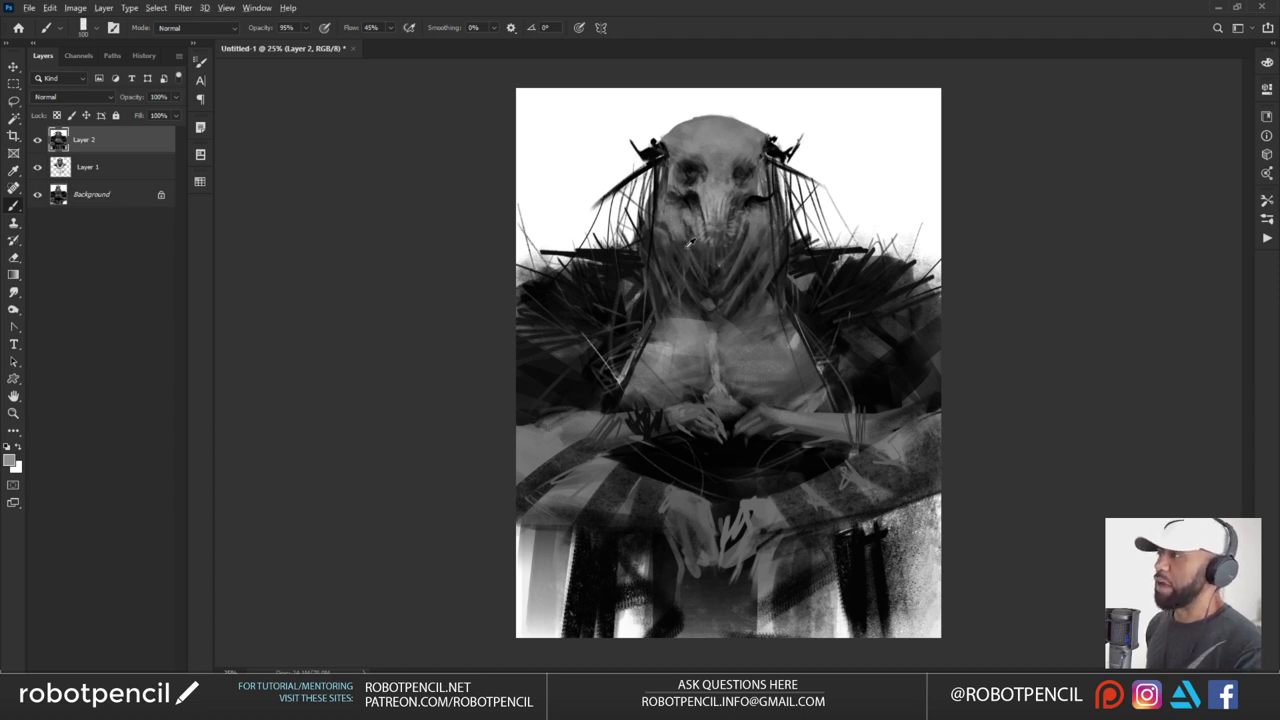
pyautogui.keyDown('alt'); pyautogui.click(685, 248); pyautogui.keyUp('alt')
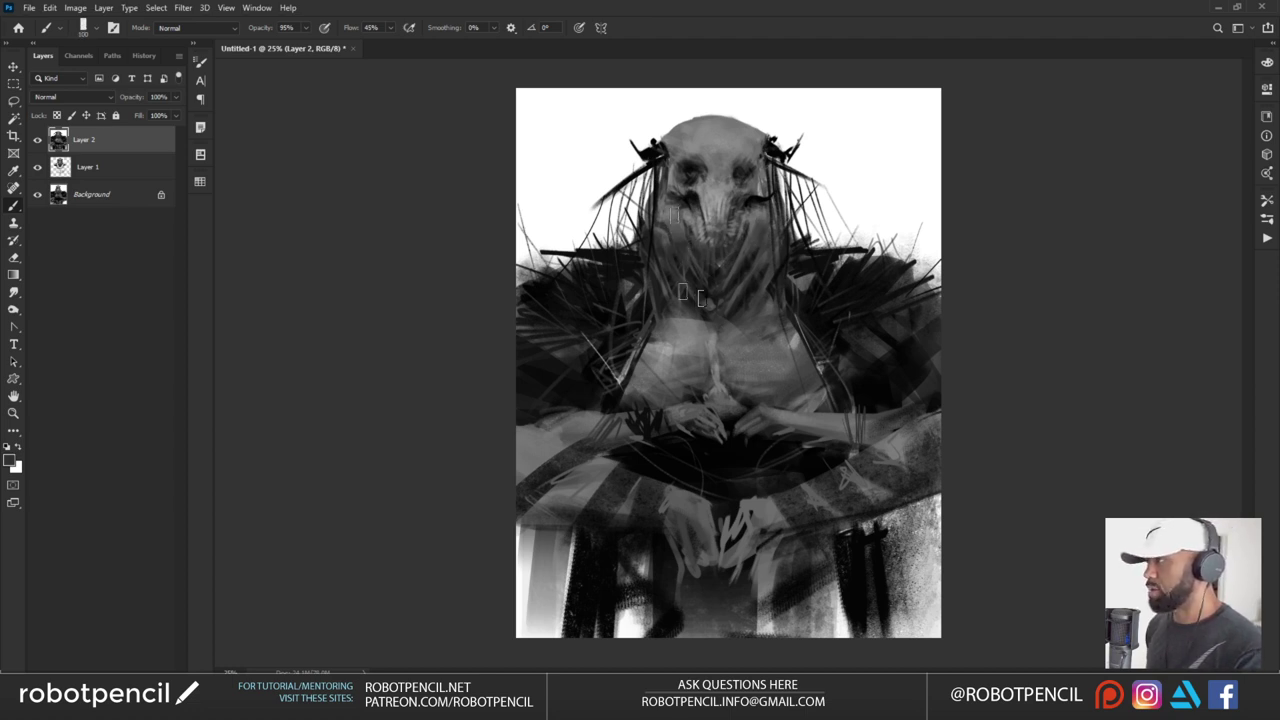
pyautogui.moveTo(708, 206)
pyautogui.mouseDown()
pyautogui.moveTo(711, 232)
pyautogui.moveTo(718, 213)
pyautogui.mouseUp()
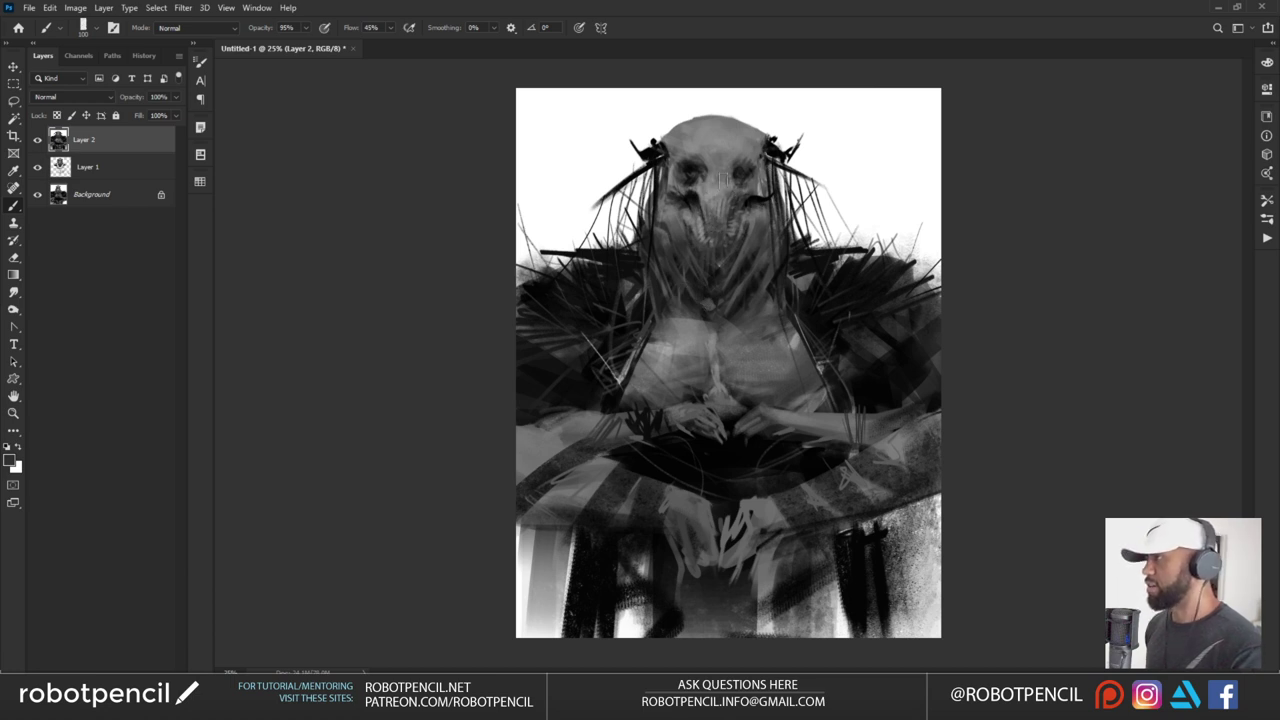
# Paint over the dark tusk on the face's right cheek with sampled greys and a slightly smaller brush
pyautogui.keyDown('alt'); pyautogui.click(722, 187); pyautogui.keyUp('alt')
pyautogui.press('[')
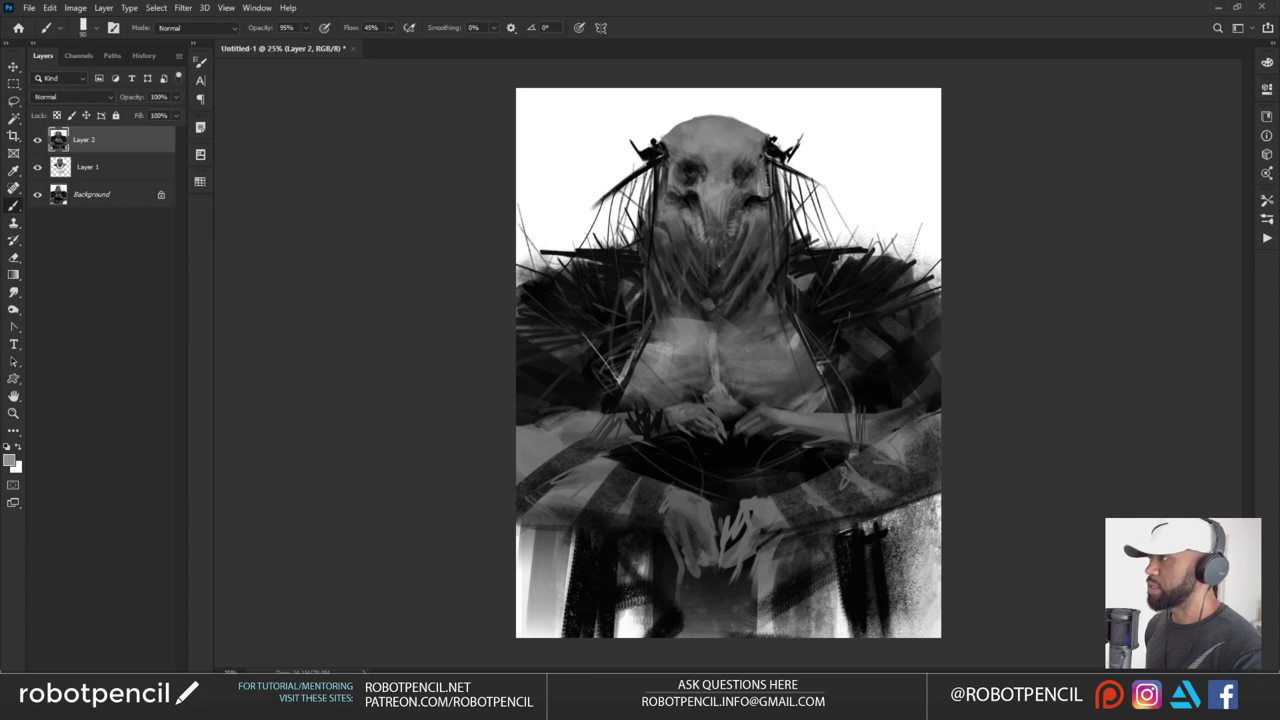
pyautogui.keyDown('alt'); pyautogui.click(752, 187); pyautogui.keyUp('alt')
pyautogui.moveTo(770, 175); pyautogui.dragTo(760, 203)
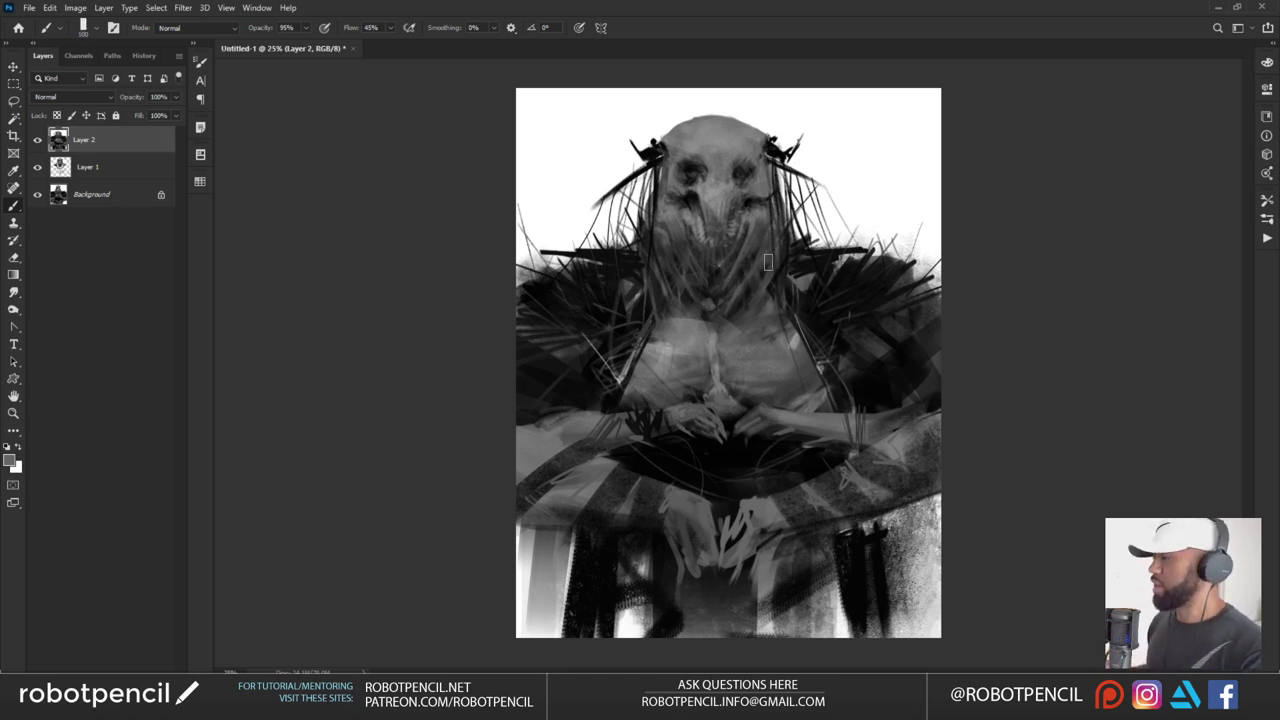
# Darken the upper chest just below the veil with an enlarged flat brush in a sampled dark tone
pyautogui.keyDown('alt'); pyautogui.click(700, 290); pyautogui.keyUp('alt')
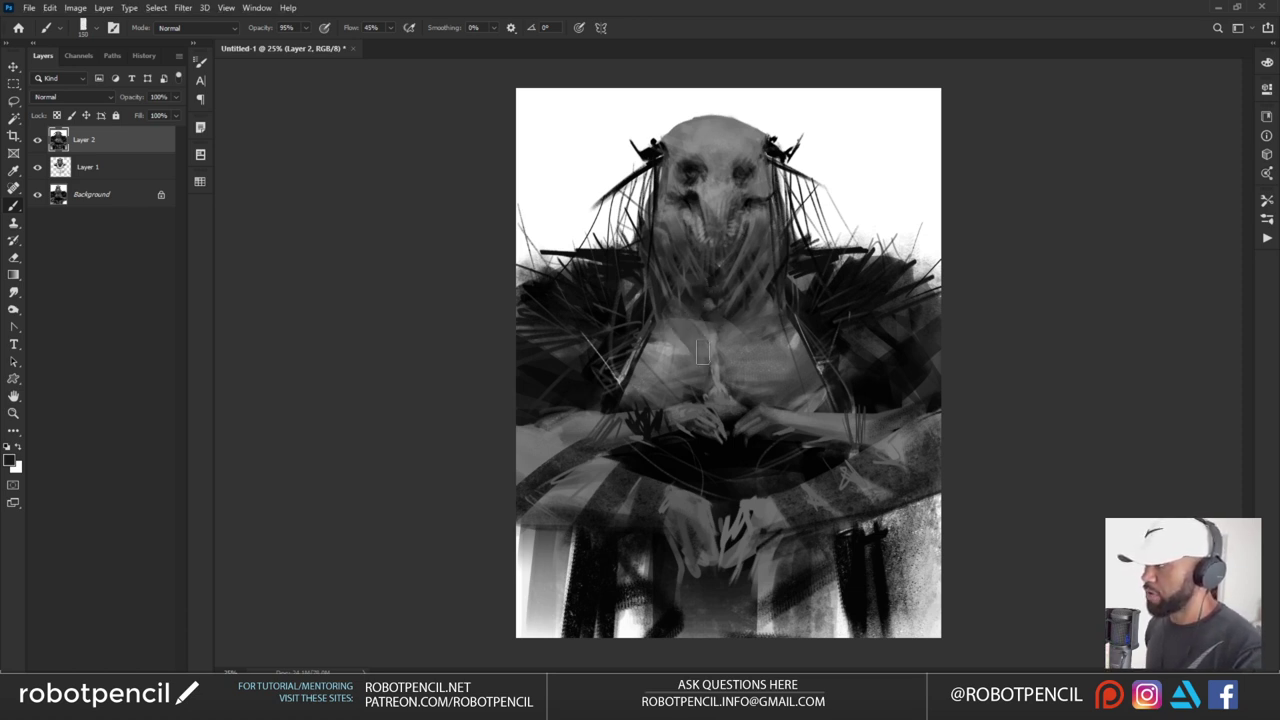
pyautogui.press(']')
pyautogui.press(']')
pyautogui.press(']')
pyautogui.press(']')
pyautogui.moveTo(725, 344); pyautogui.dragTo(740, 334)
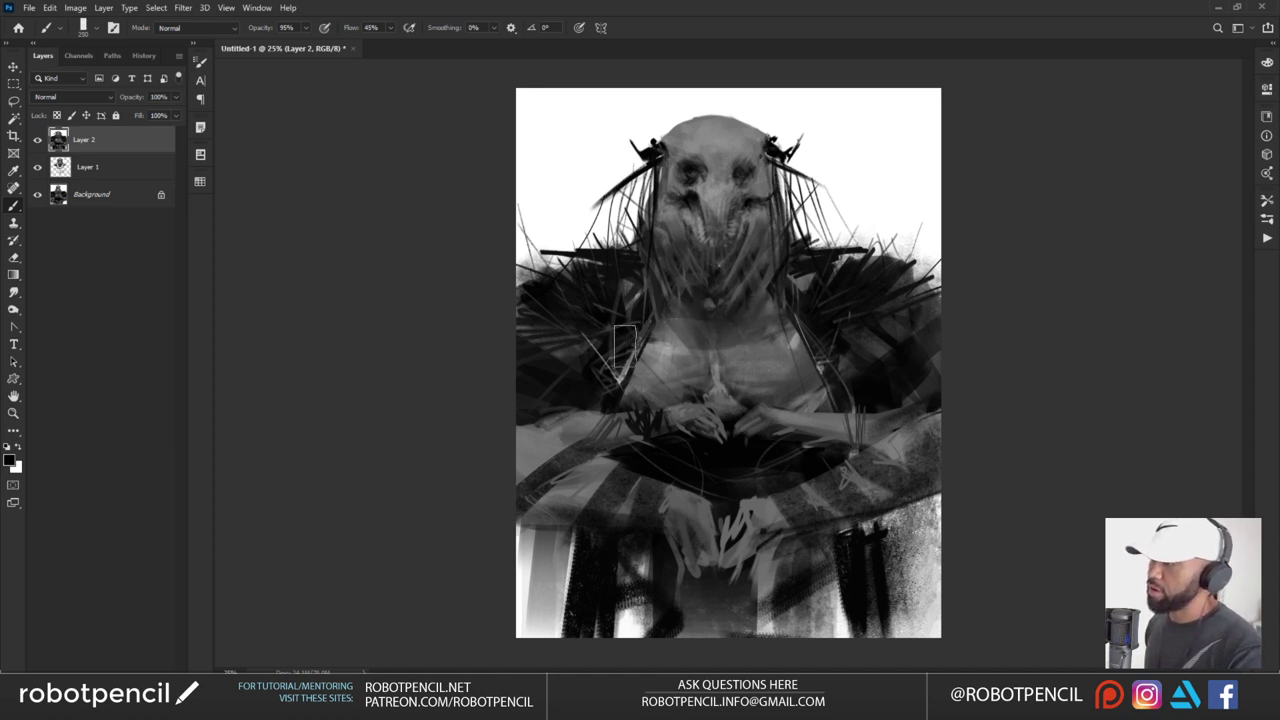
# Shrink the brush to a fine tip and add a white accent at the lower end of the left hanging strand
pyautogui.press('[')
pyautogui.press('[')
pyautogui.press('[')
pyautogui.press('[')
pyautogui.press('[')
pyautogui.press('[')
pyautogui.press('[')
pyautogui.press('[')
pyautogui.press('[')
pyautogui.press('[')
pyautogui.press('[')
pyautogui.press('[')
pyautogui.press('[')
pyautogui.press('[')
pyautogui.press('[')
pyautogui.press('[')
pyautogui.press('x')
pyautogui.press('[')
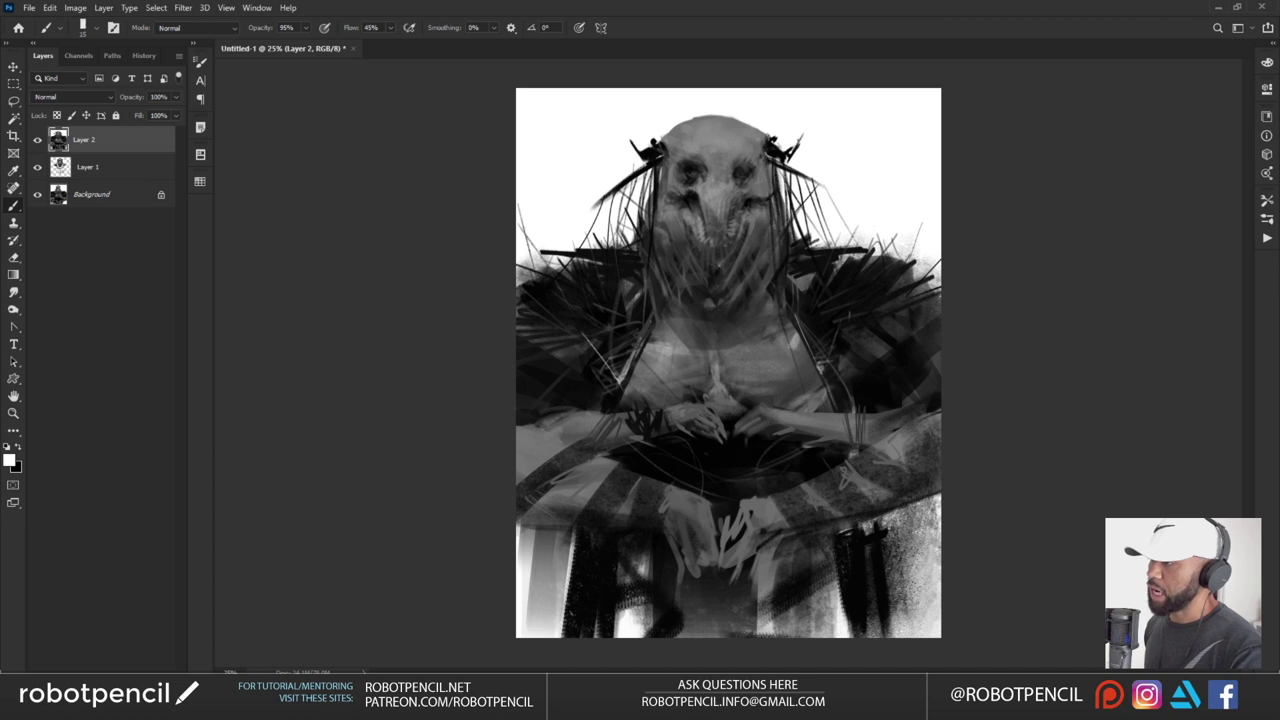
pyautogui.moveTo(627, 371); pyautogui.dragTo(624, 386)
# Draw fine near-white lines at the right hanging strand's tip and thin light strands down both sides of the veil
pyautogui.press('x')
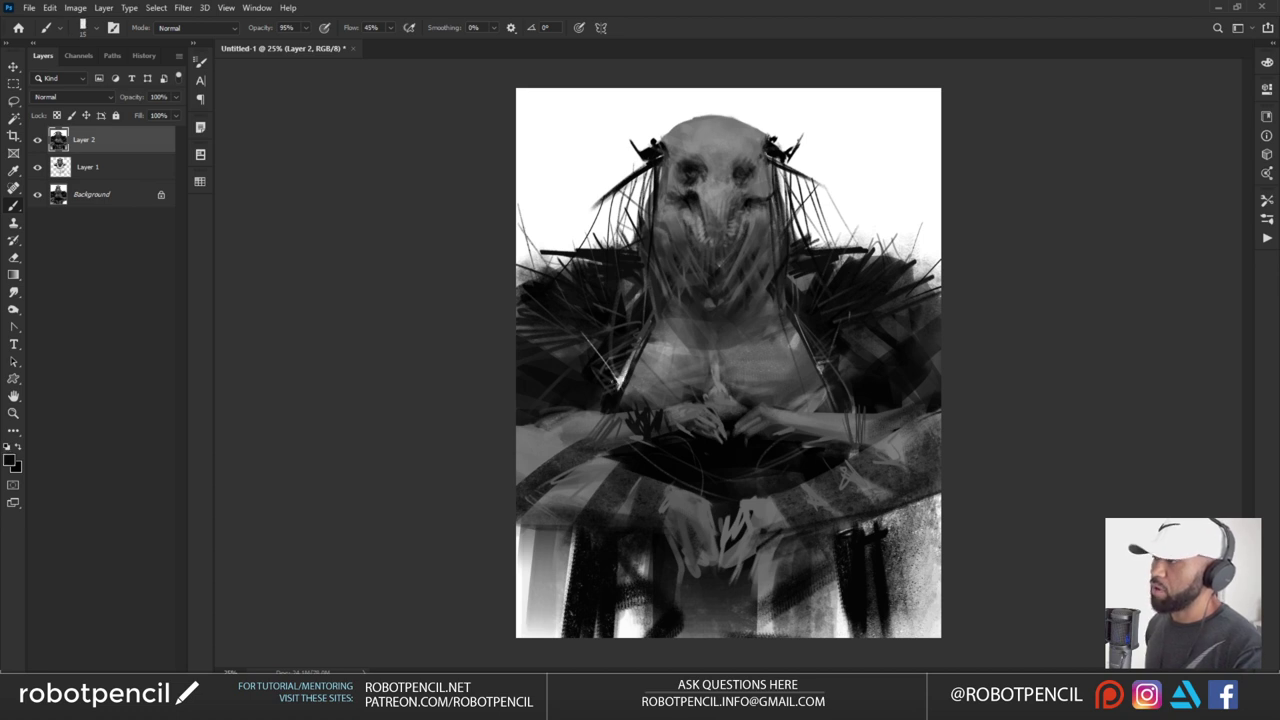
pyautogui.press('x')
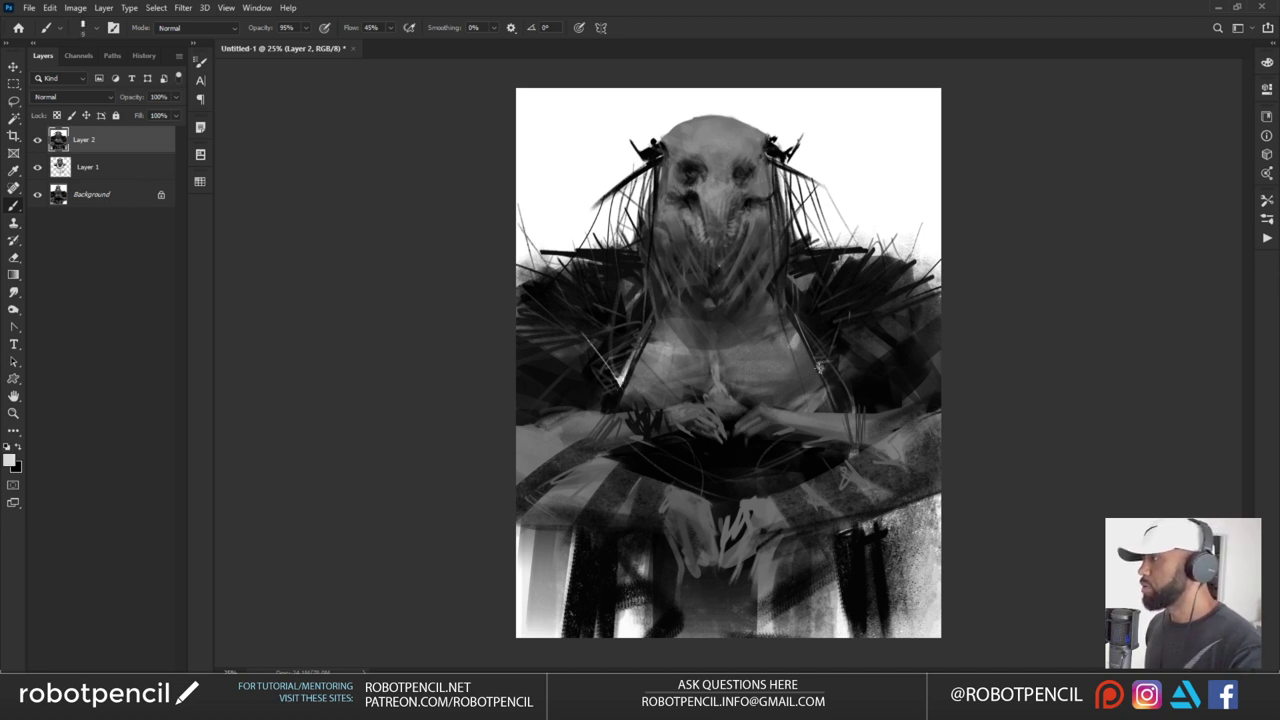
pyautogui.moveTo(817, 364)
pyautogui.mouseDown()
pyautogui.moveTo(822, 379)
pyautogui.moveTo(848, 315)
pyautogui.mouseUp()
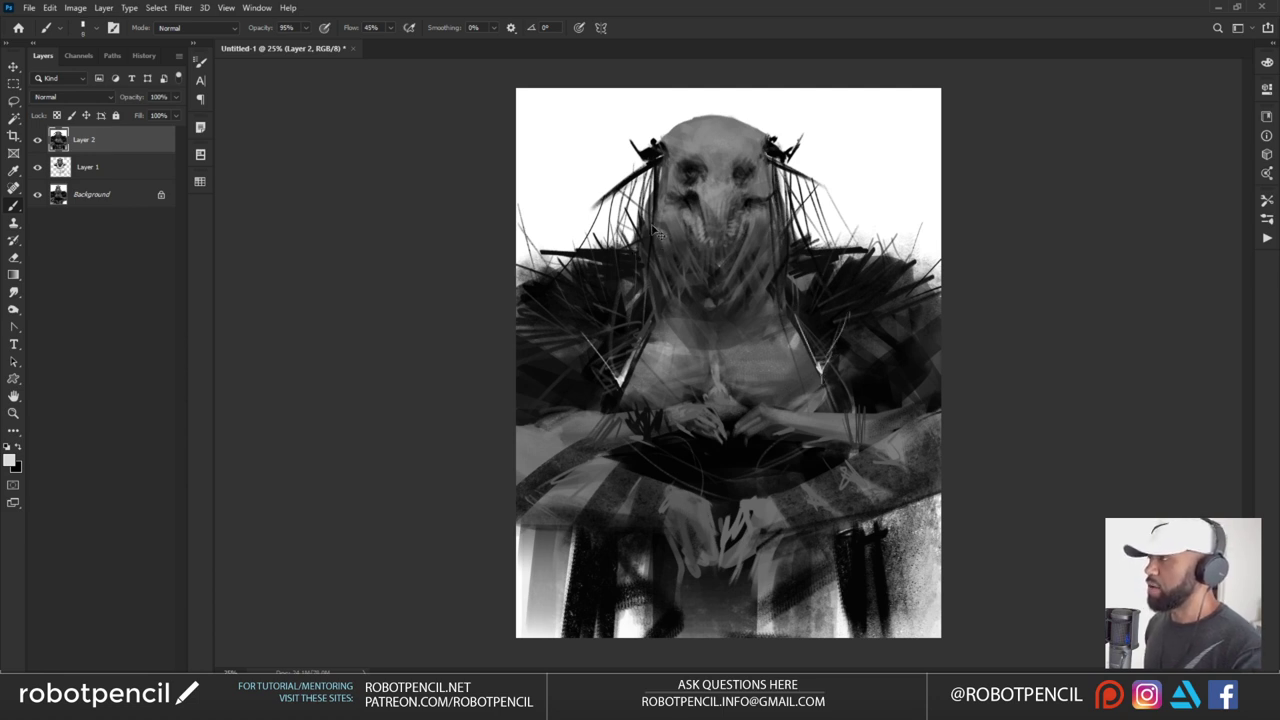
pyautogui.moveTo(771, 180); pyautogui.dragTo(797, 332)
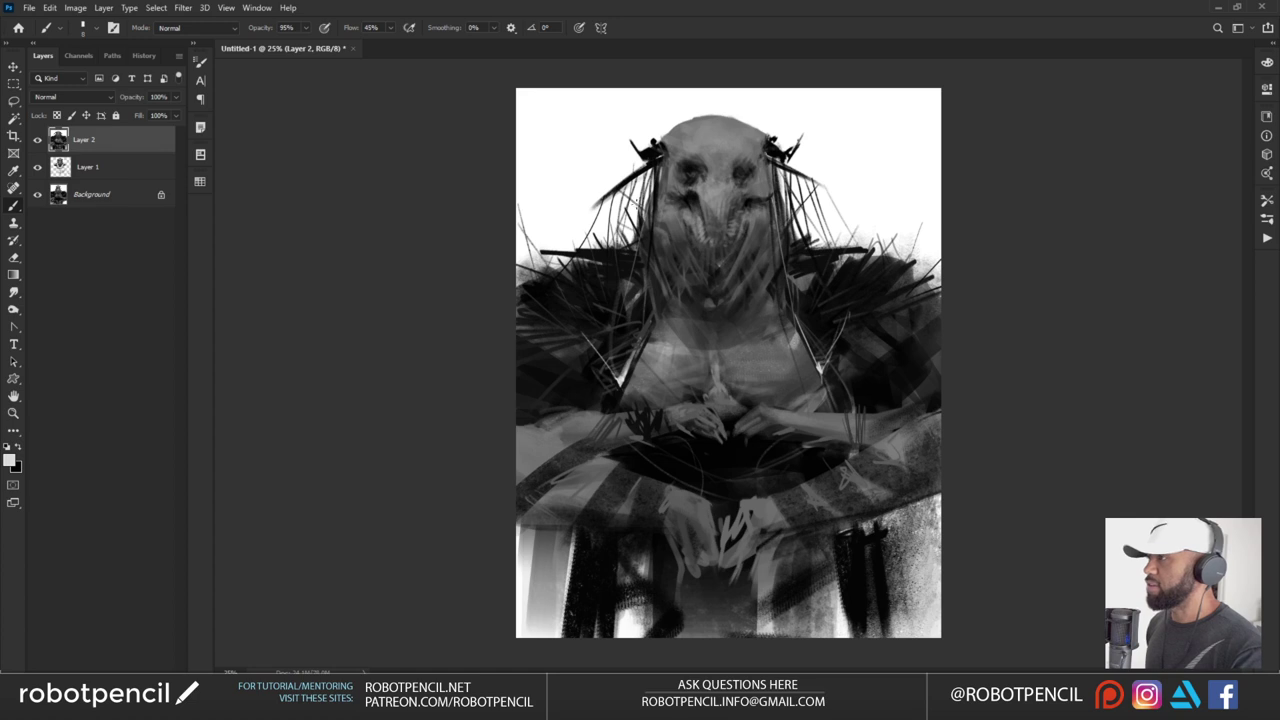
pyautogui.moveTo(641, 218); pyautogui.dragTo(619, 335)
pyautogui.moveTo(610, 246); pyautogui.dragTo(614, 310)
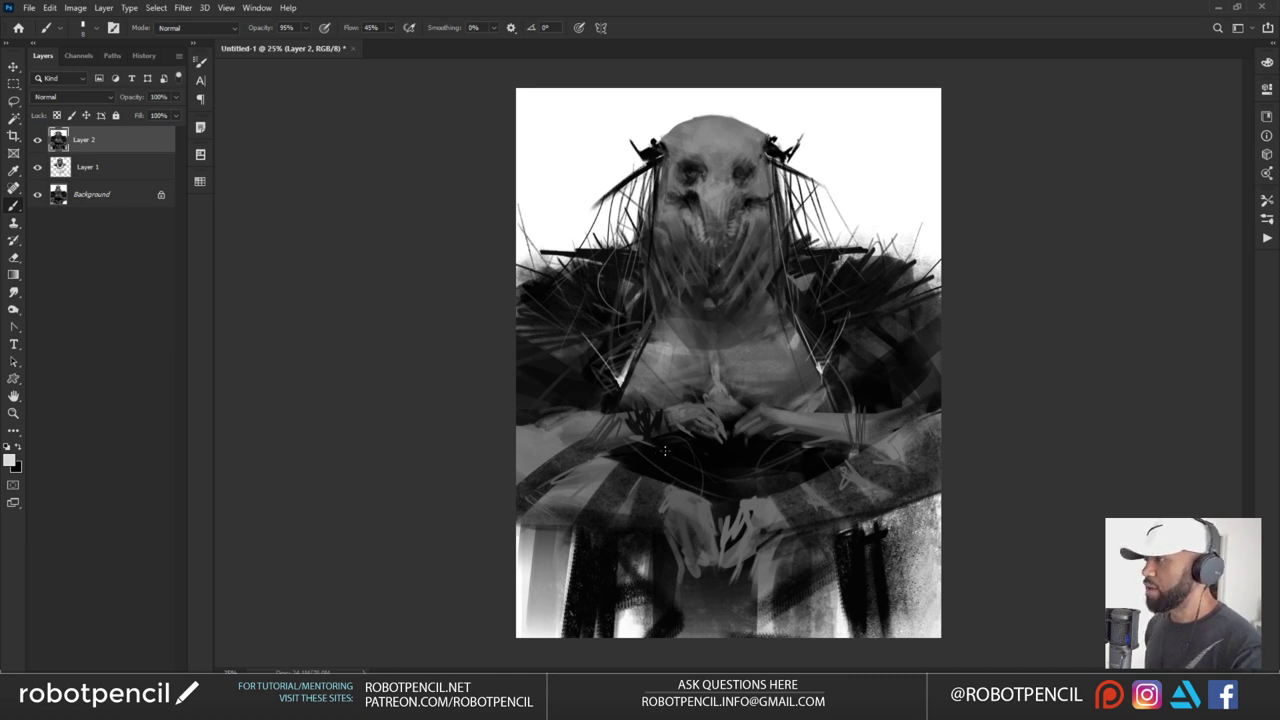
# Reset to default black, undo the stray last stroke, and darken the right forearm's upper edge and the grey gaps beside the veil
pyautogui.press('x')
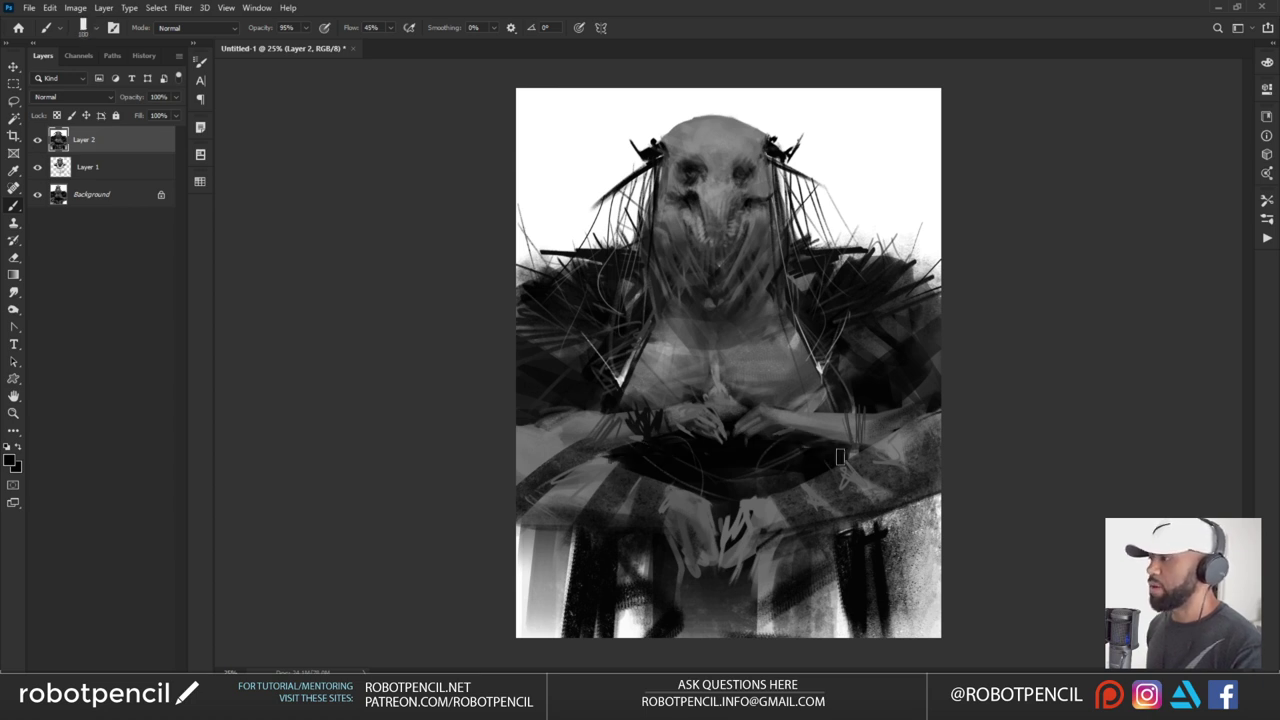
pyautogui.keyDown('alt'); pyautogui.click(686, 405); pyautogui.keyUp('alt')
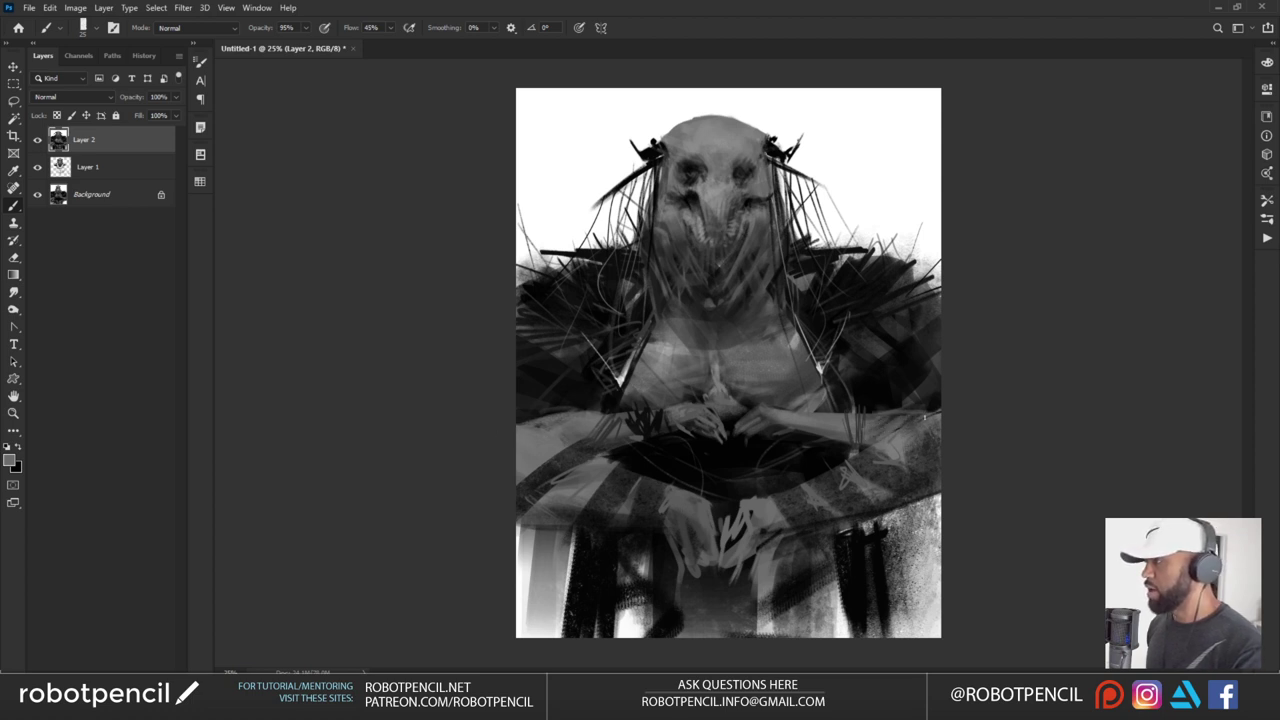
pyautogui.press('d')
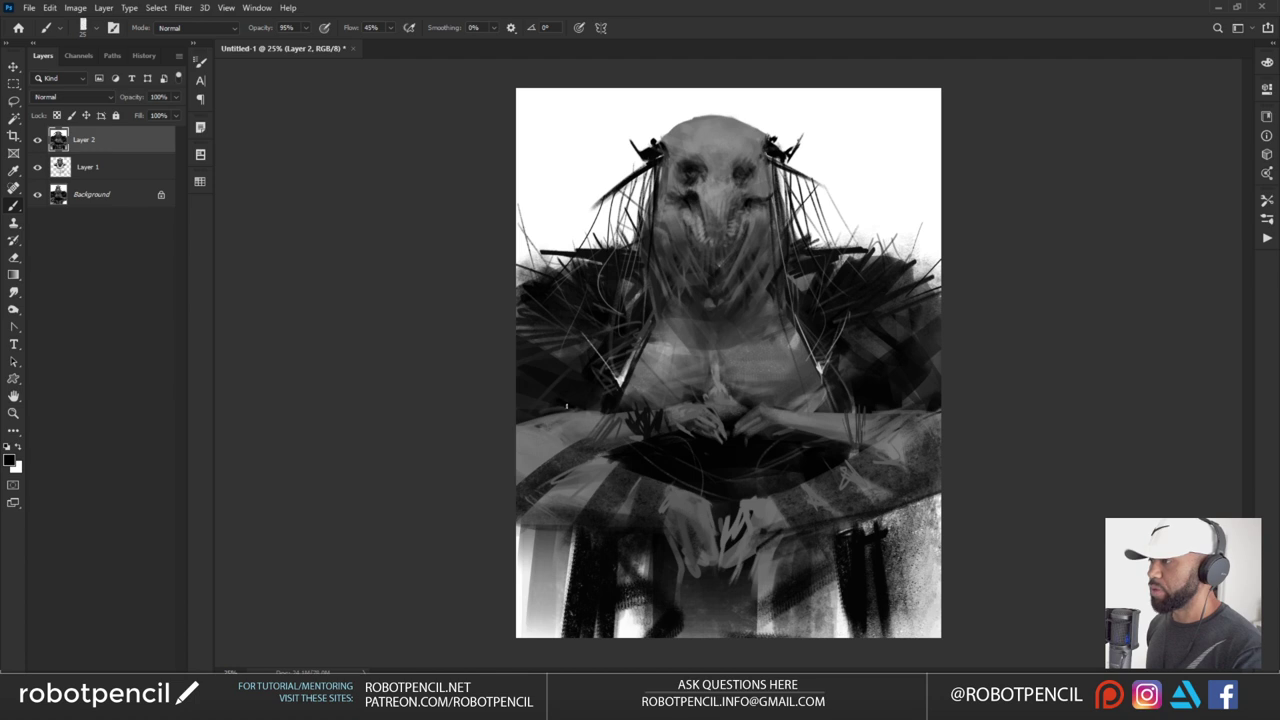
pyautogui.hotkey('ctrl', 'z')
pyautogui.moveTo(875, 411)
pyautogui.mouseDown()
pyautogui.moveTo(904, 409)
pyautogui.moveTo(877, 413)
pyautogui.mouseUp()
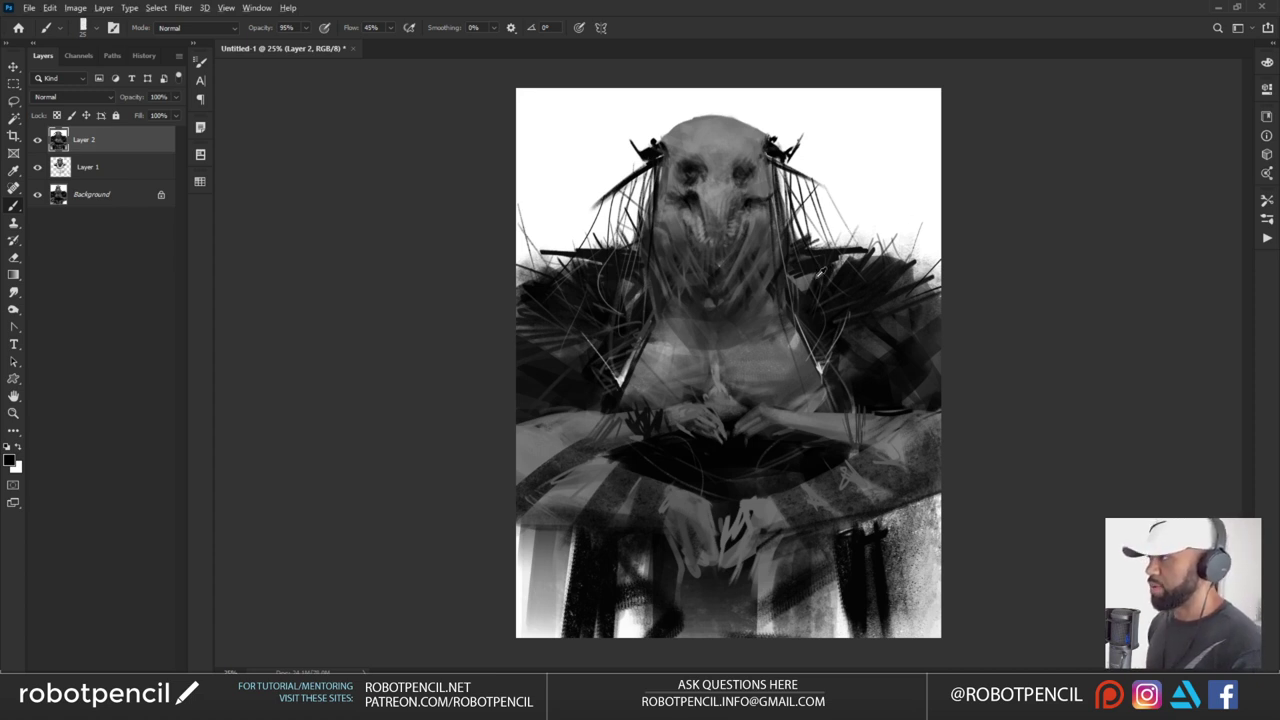
pyautogui.moveTo(621, 285); pyautogui.dragTo(640, 292)
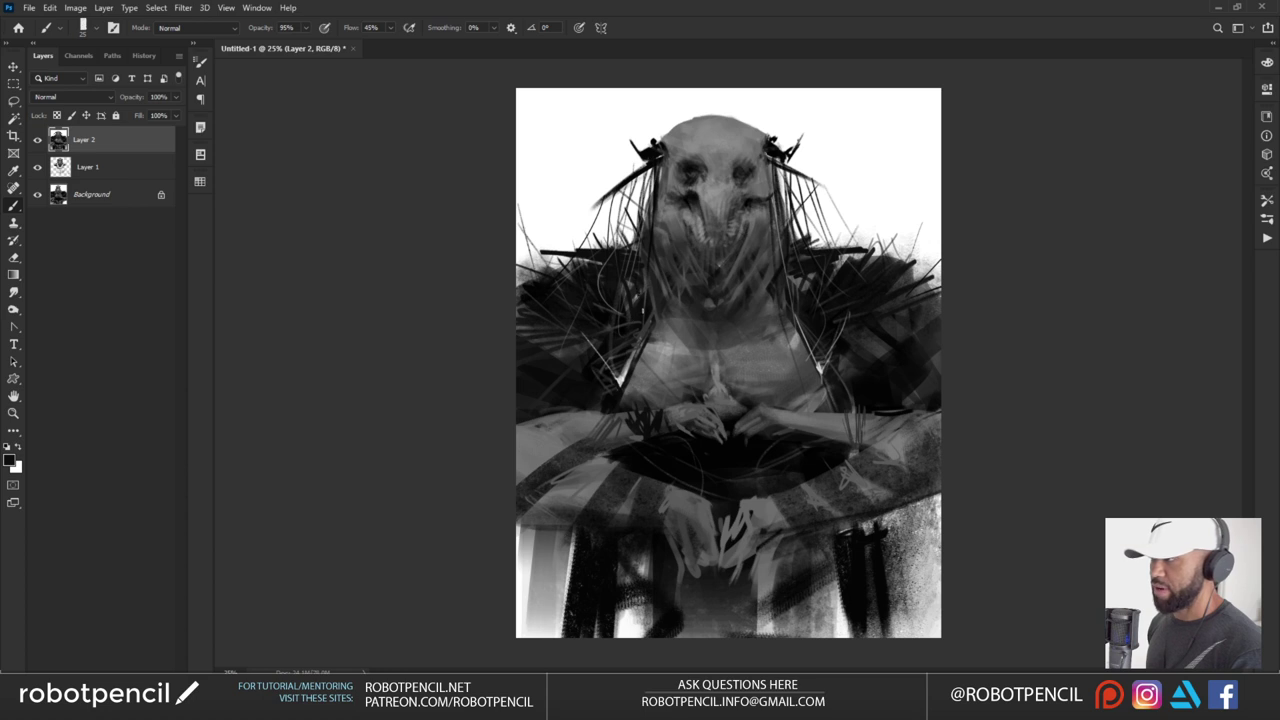
# Draw thin feather strokes across the left shoulder in grey sampled from the chest, undoing the two that do not fit
pyautogui.keyDown('alt'); pyautogui.click(681, 338); pyautogui.keyUp('alt')
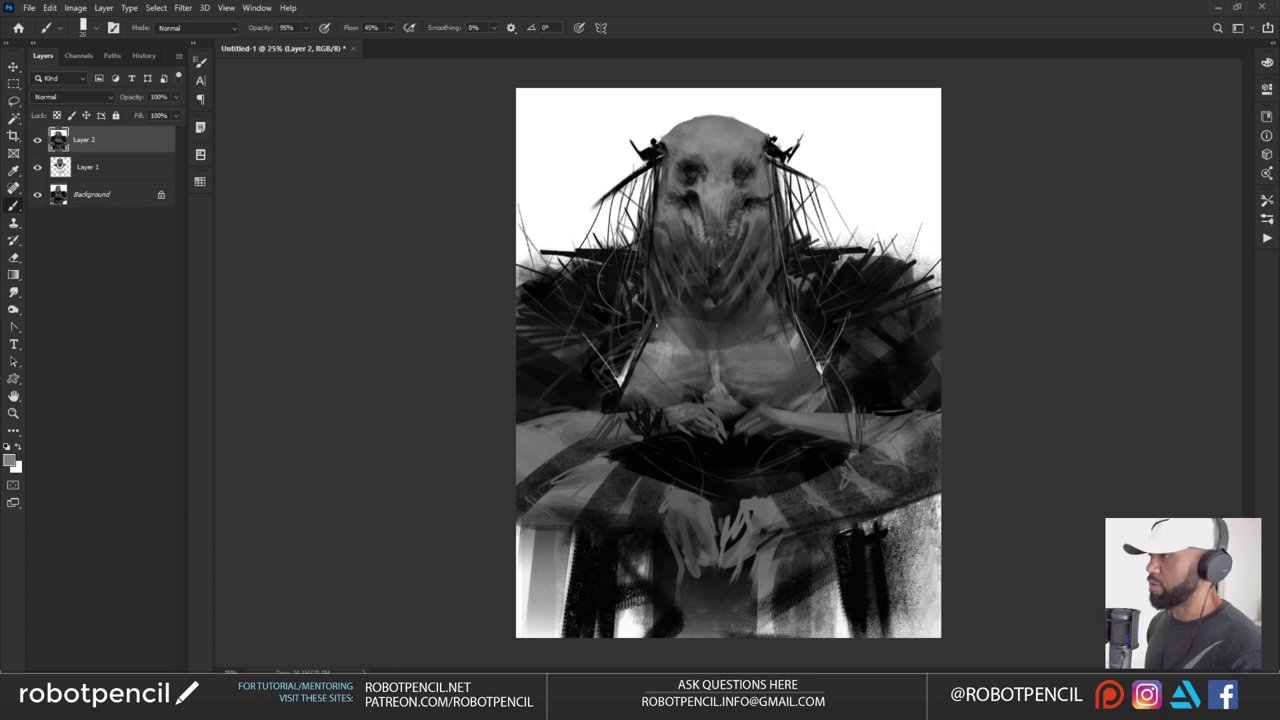
pyautogui.press('[')
pyautogui.moveTo(804, 298); pyautogui.dragTo(788, 328)
pyautogui.hotkey('ctrl', 'z')
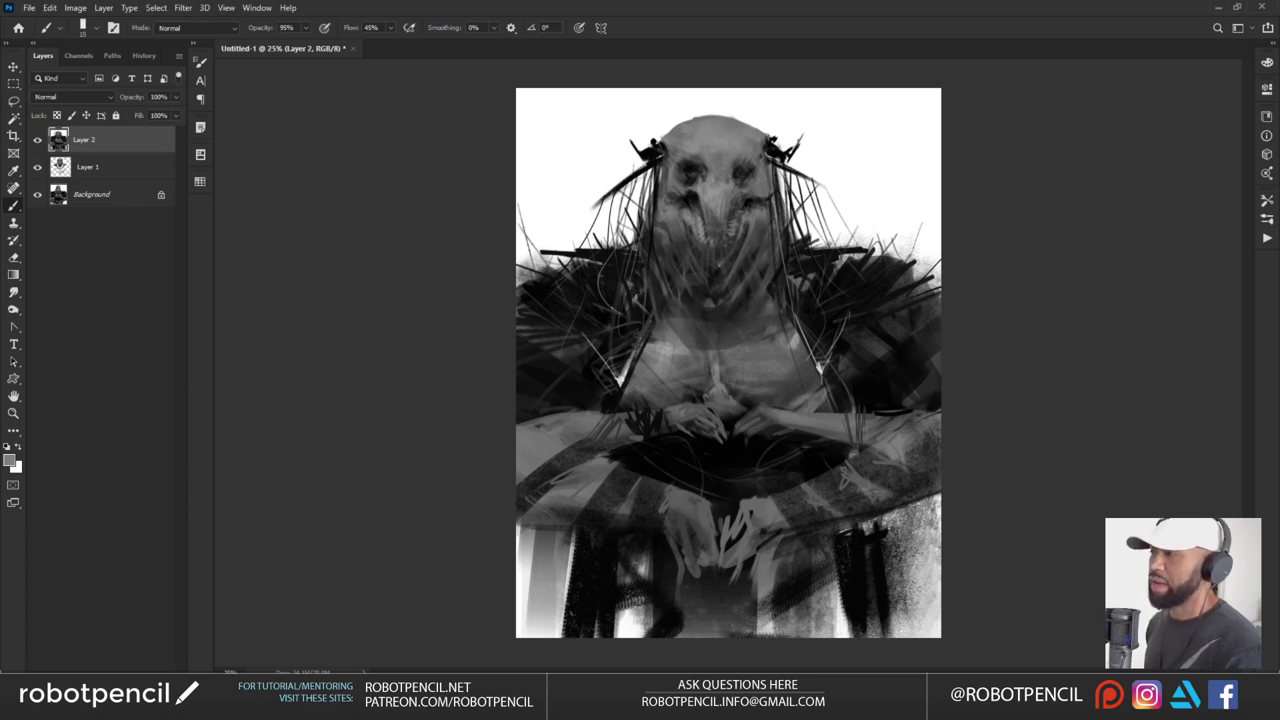
pyautogui.moveTo(637, 314); pyautogui.dragTo(591, 334)
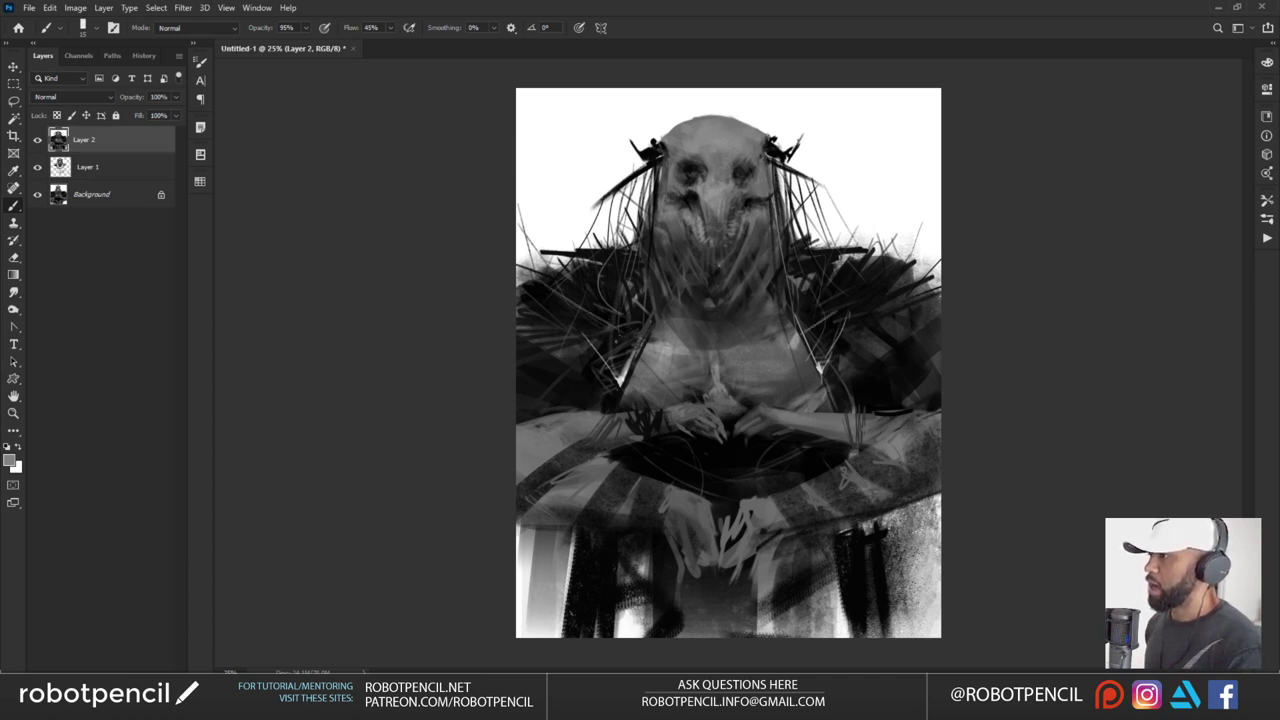
pyautogui.hotkey('ctrl', 'z')
pyautogui.moveTo(558, 329); pyautogui.dragTo(620, 333)
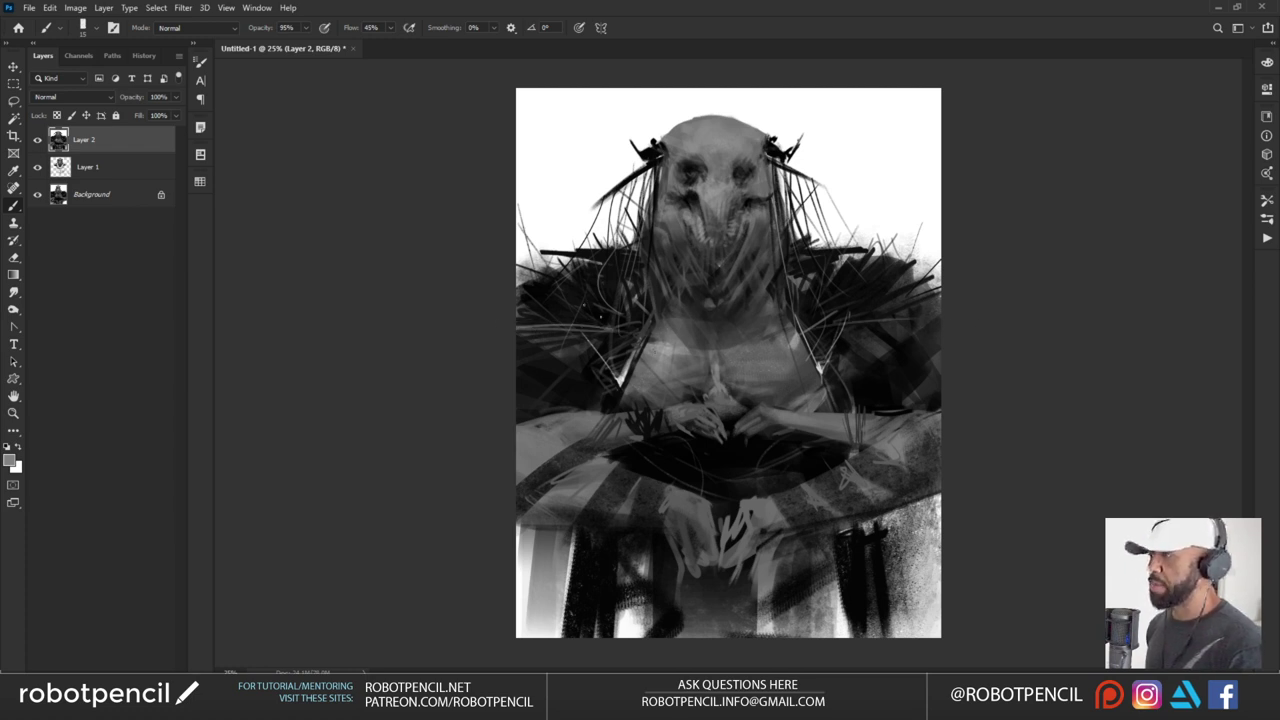
# Add wider, nearly horizontal grey feather strokes fanning outward across both shoulders with a larger brush
pyautogui.press(']')
pyautogui.press(']')
pyautogui.press(']')
pyautogui.press(']')
pyautogui.press(']')
pyautogui.press(']')
pyautogui.moveTo(548, 328); pyautogui.dragTo(654, 339)
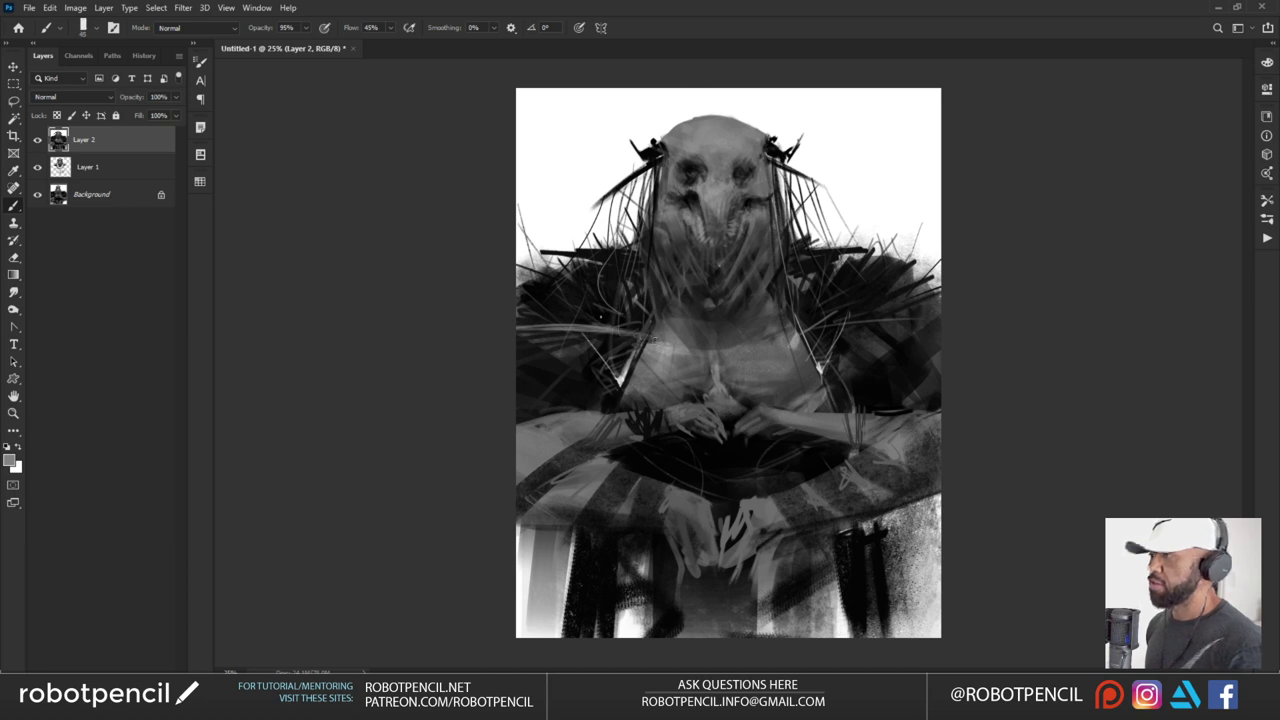
pyautogui.moveTo(803, 330); pyautogui.dragTo(918, 315)
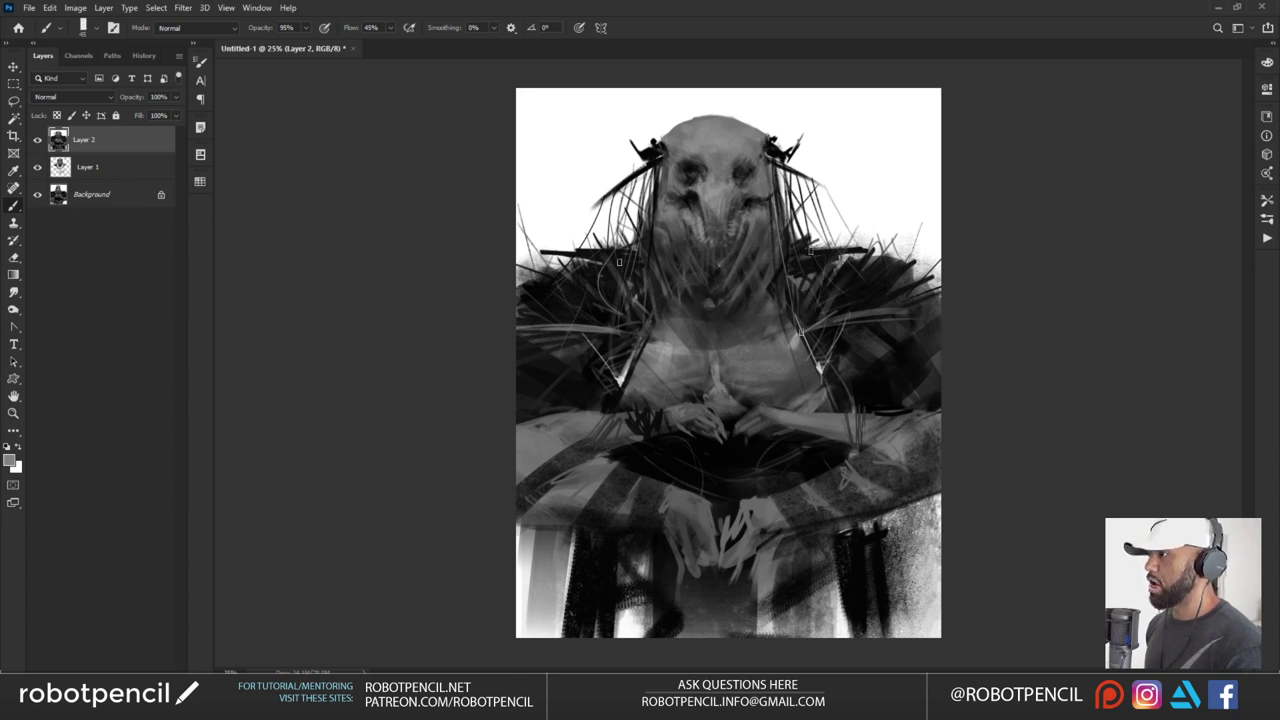
# Paint grey strands hanging beside the veil's lower half on both sides, enlarging the brush for the last right-hand strand
pyautogui.moveTo(620, 263); pyautogui.dragTo(634, 331)
pyautogui.moveTo(633, 260)
pyautogui.mouseDown()
pyautogui.moveTo(644, 329)
pyautogui.moveTo(656, 317)
pyautogui.mouseUp()
pyautogui.moveTo(785, 255)
pyautogui.mouseDown()
pyautogui.moveTo(786, 318)
pyautogui.moveTo(804, 314)
pyautogui.mouseUp()
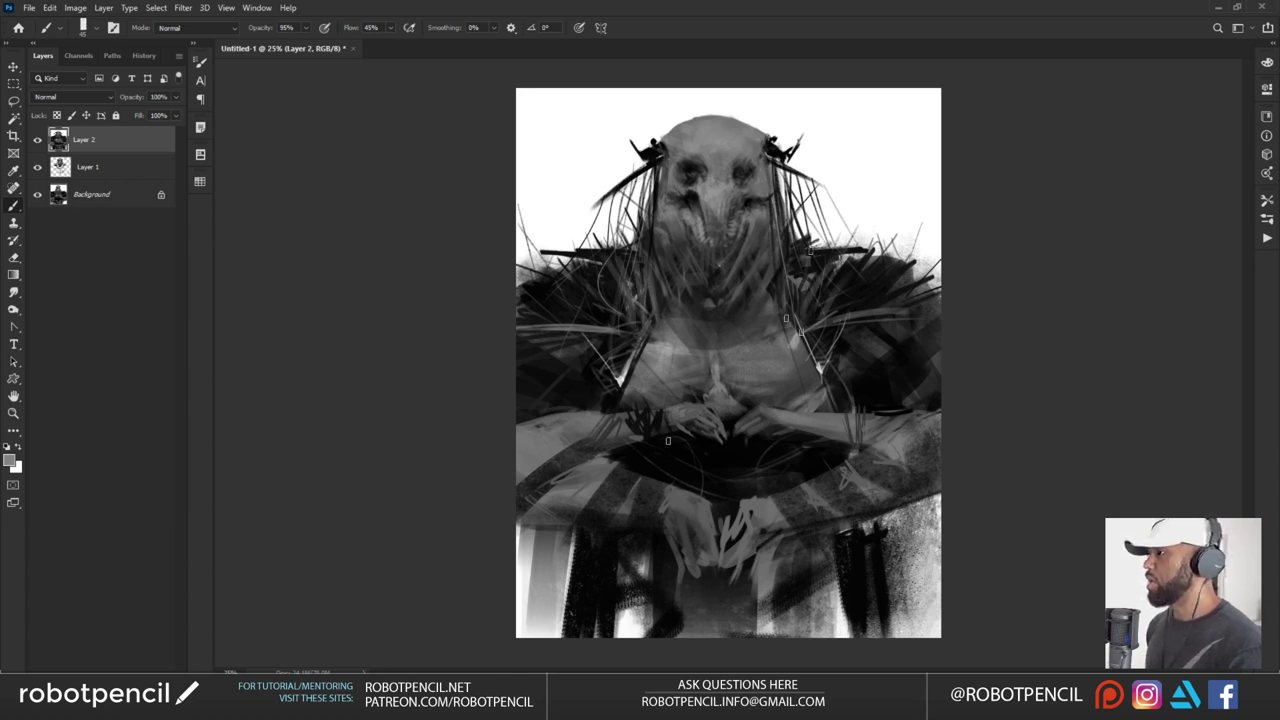
pyautogui.moveTo(645, 258); pyautogui.dragTo(638, 346)
pyautogui.moveTo(648, 297); pyautogui.dragTo(640, 354)
pyautogui.press(']')
pyautogui.press(']')
pyautogui.press(']')
pyautogui.press(']')
pyautogui.press(']')
pyautogui.press(']')
pyautogui.press(']')
pyautogui.press(']')
pyautogui.moveTo(796, 252); pyautogui.dragTo(782, 329)
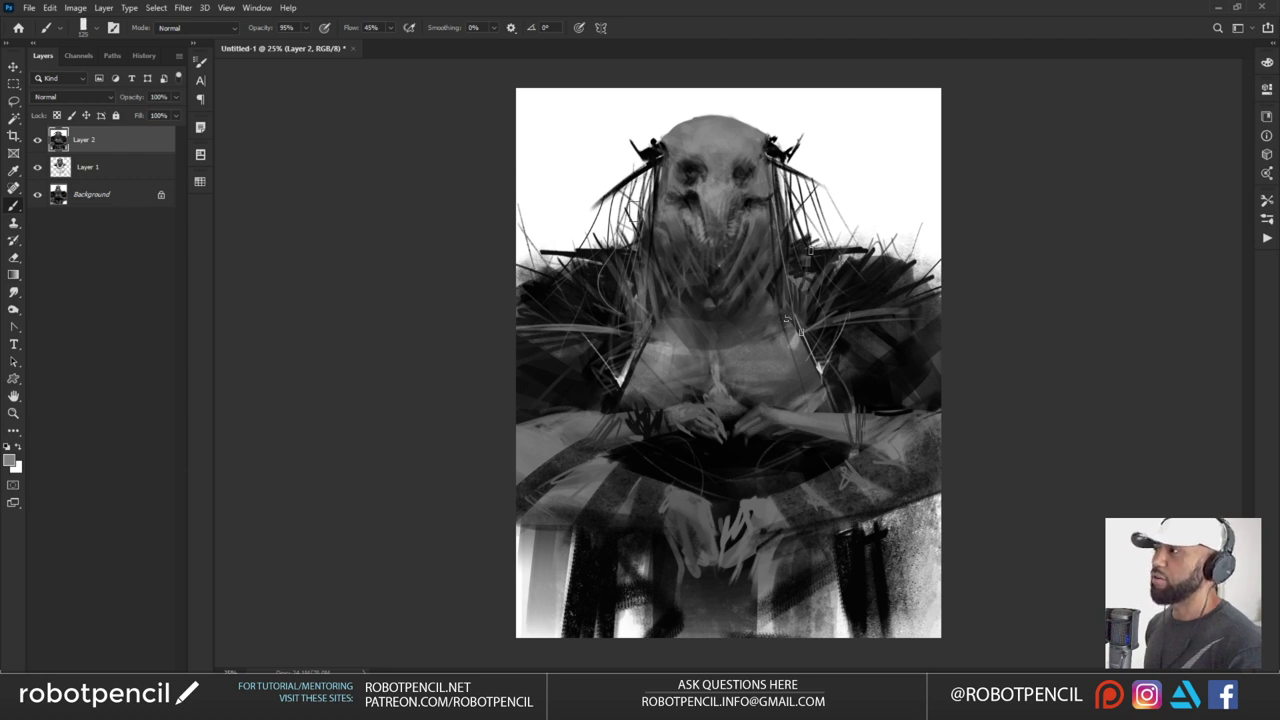
# Paint longer grey strands from the horn bases down both sides of the head to the shoulders with a reduced brush
pyautogui.press('[')
pyautogui.press('[')
pyautogui.press('[')
pyautogui.press('[')
pyautogui.press('[')
pyautogui.press('[')
pyautogui.press('[')
pyautogui.press('[')
pyautogui.moveTo(650, 167); pyautogui.dragTo(602, 316)
pyautogui.press(']')
pyautogui.moveTo(811, 248); pyautogui.dragTo(801, 317)
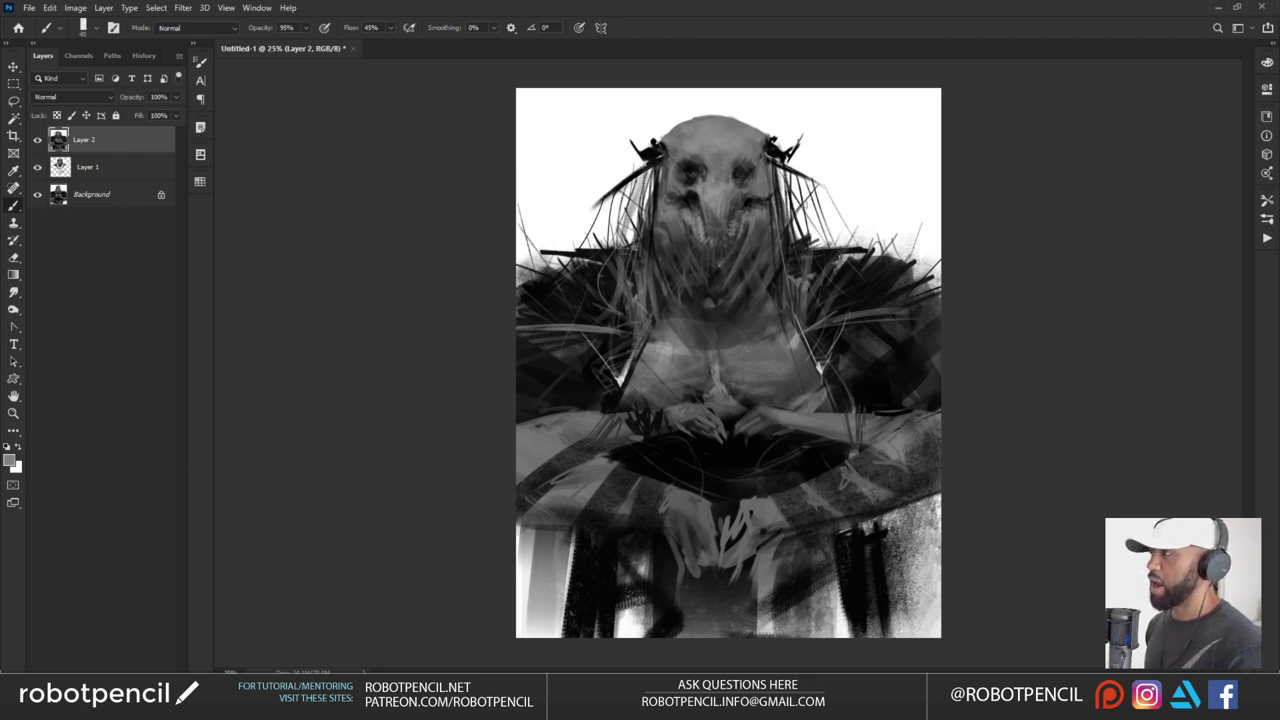
pyautogui.moveTo(781, 168); pyautogui.dragTo(793, 308)
pyautogui.moveTo(788, 190)
pyautogui.mouseDown()
pyautogui.moveTo(798, 292)
pyautogui.moveTo(815, 240)
pyautogui.mouseUp()
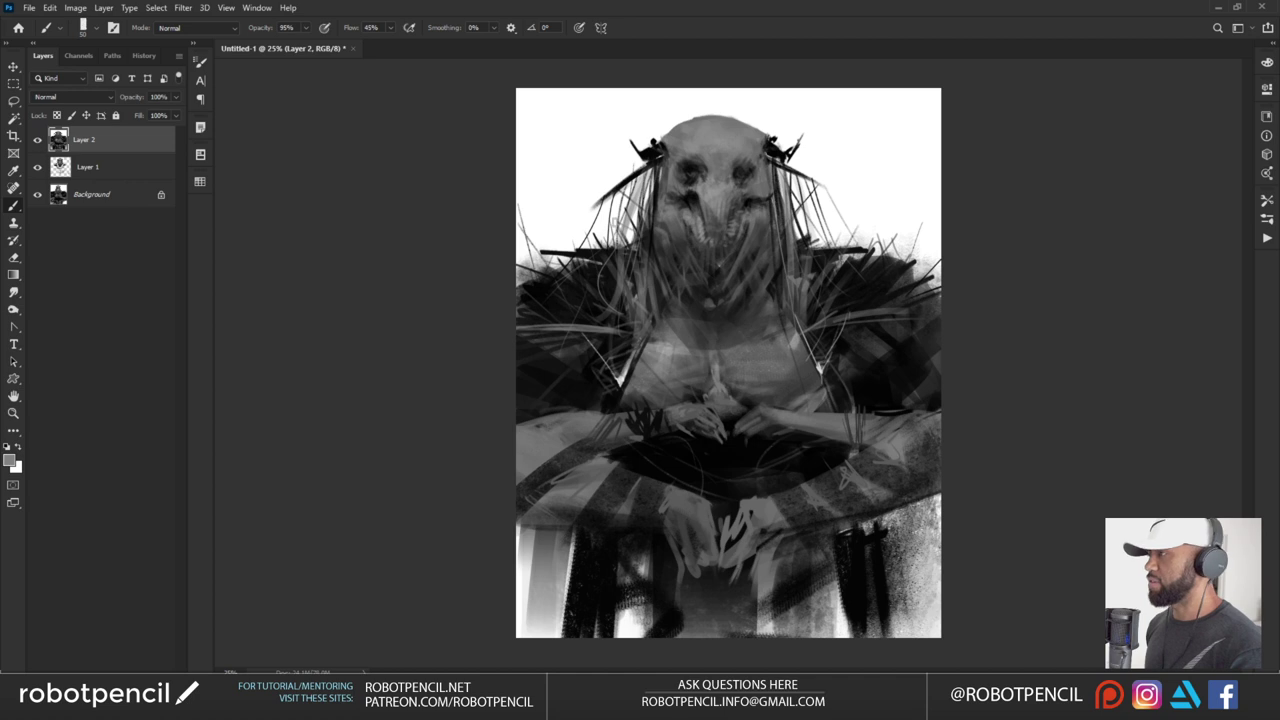
# Layer more long grey strands over the feathered shoulders on both sides, undoing the last outer-left one
pyautogui.moveTo(616, 240); pyautogui.dragTo(609, 306)
pyautogui.moveTo(620, 196); pyautogui.dragTo(594, 282)
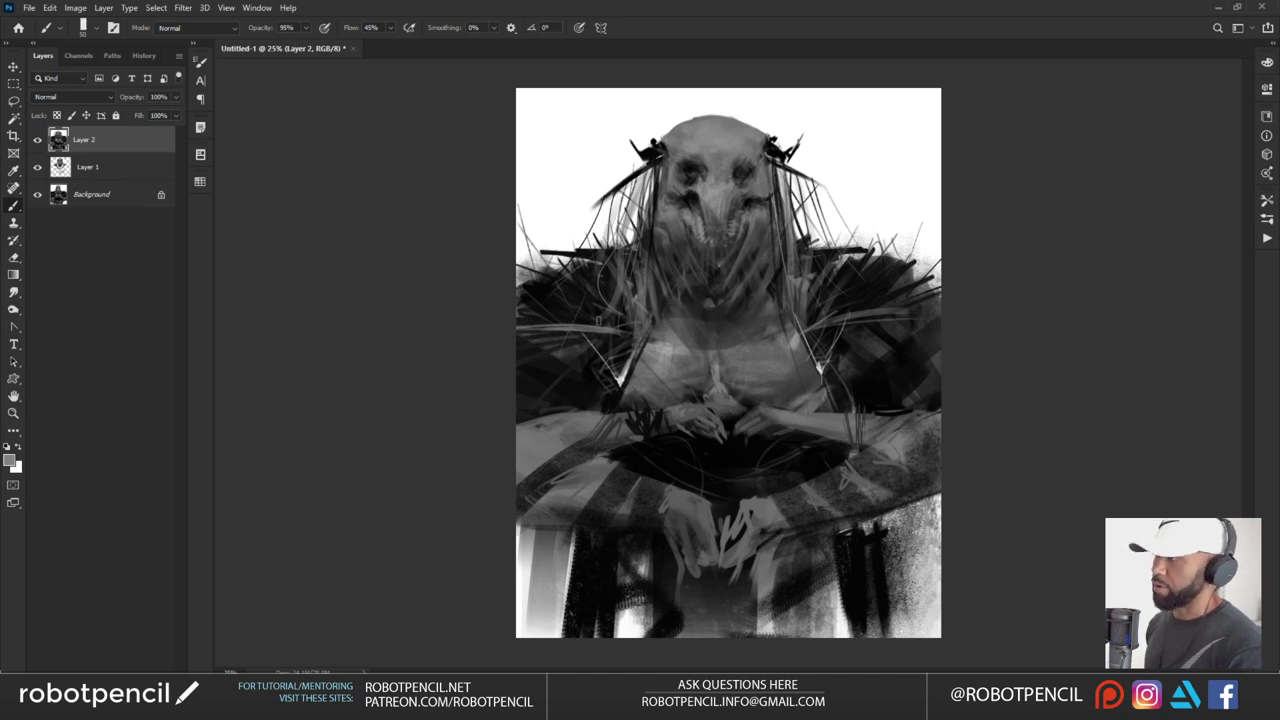
pyautogui.moveTo(794, 178); pyautogui.dragTo(800, 256)
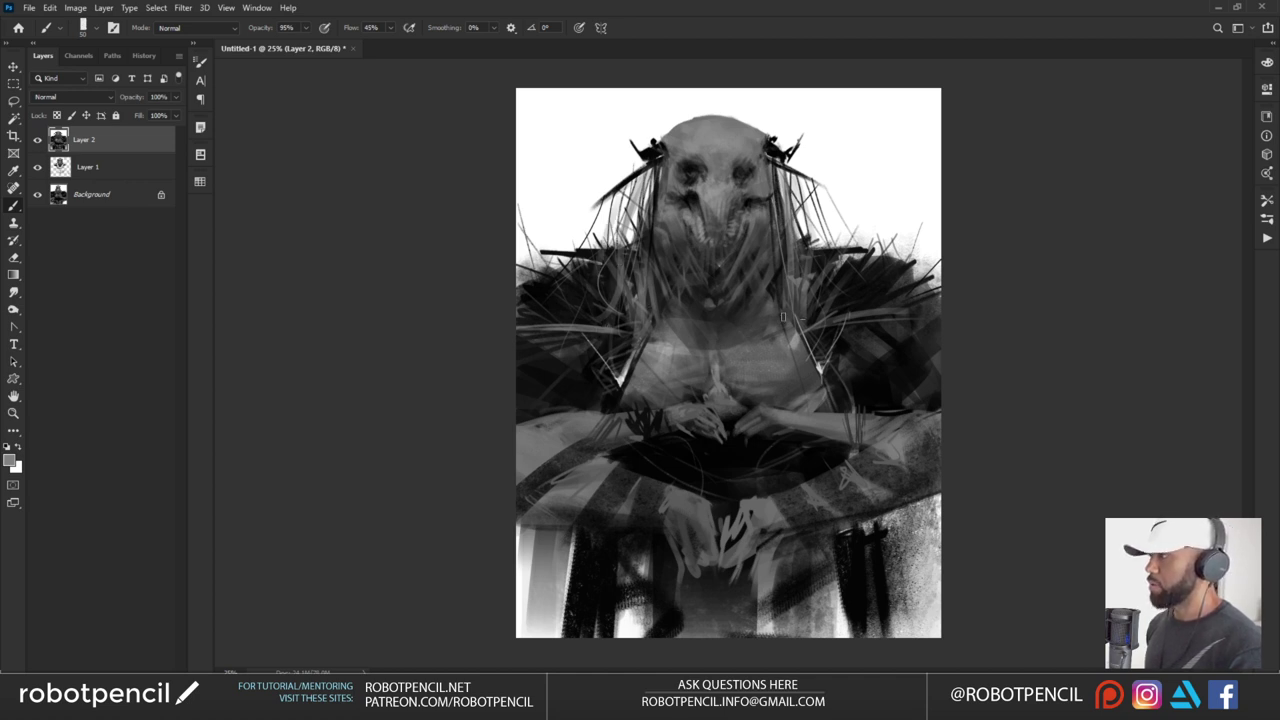
pyautogui.moveTo(798, 204); pyautogui.dragTo(824, 352)
pyautogui.moveTo(620, 208); pyautogui.dragTo(596, 362)
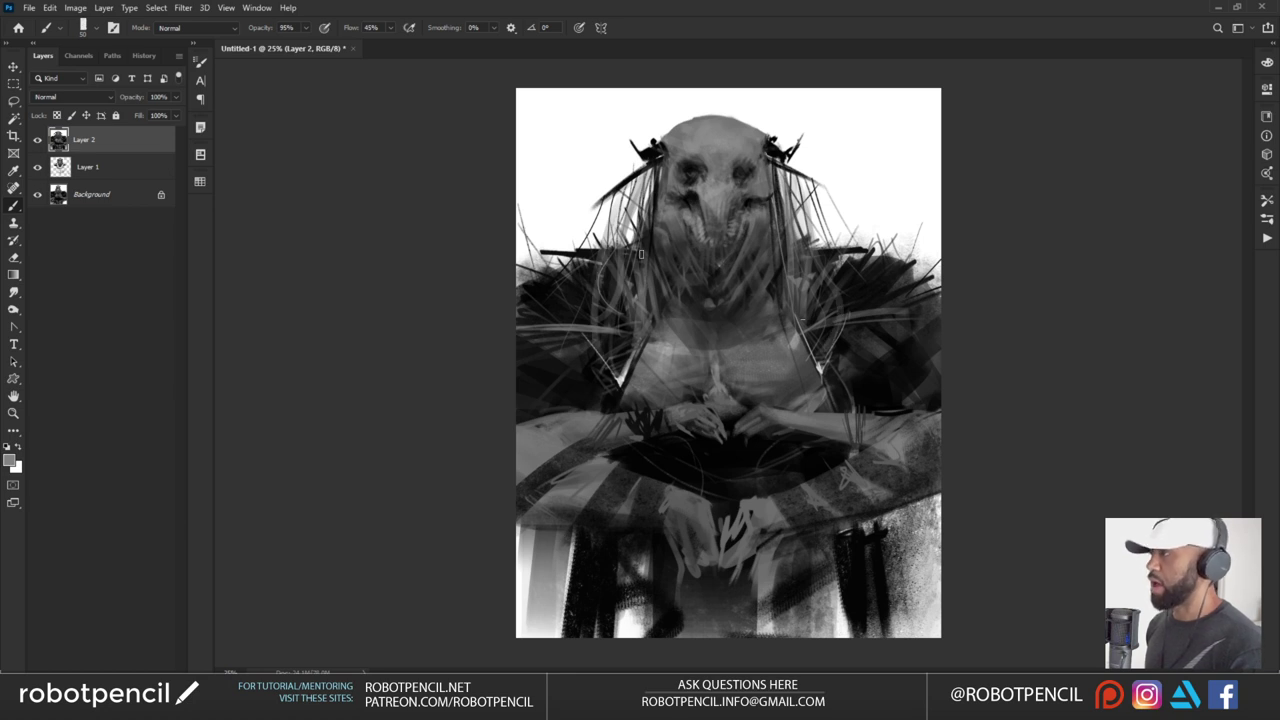
pyautogui.moveTo(620, 265); pyautogui.dragTo(584, 342)
pyautogui.moveTo(614, 202); pyautogui.dragTo(578, 322)
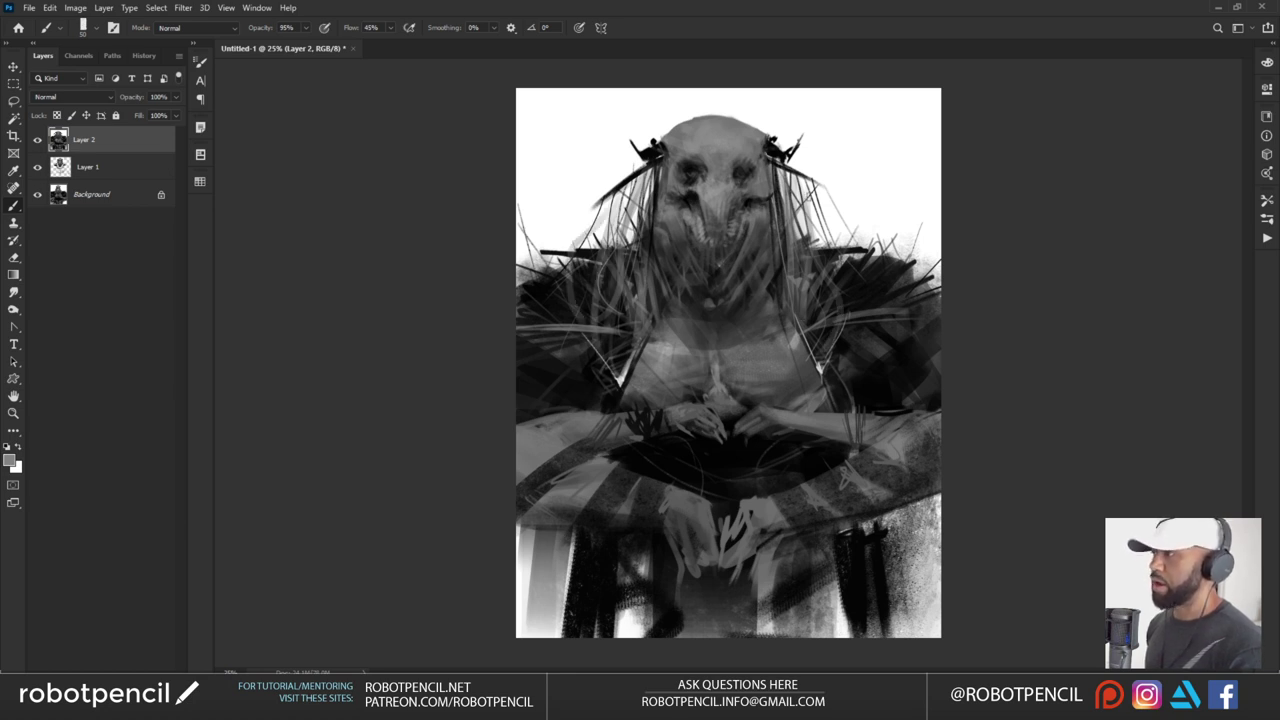
pyautogui.hotkey('ctrl', 'z')
# Paint short black strokes beneath the horn bases on both sides of the head with sampled black
pyautogui.press(']')
pyautogui.press(']')
pyautogui.press(']')
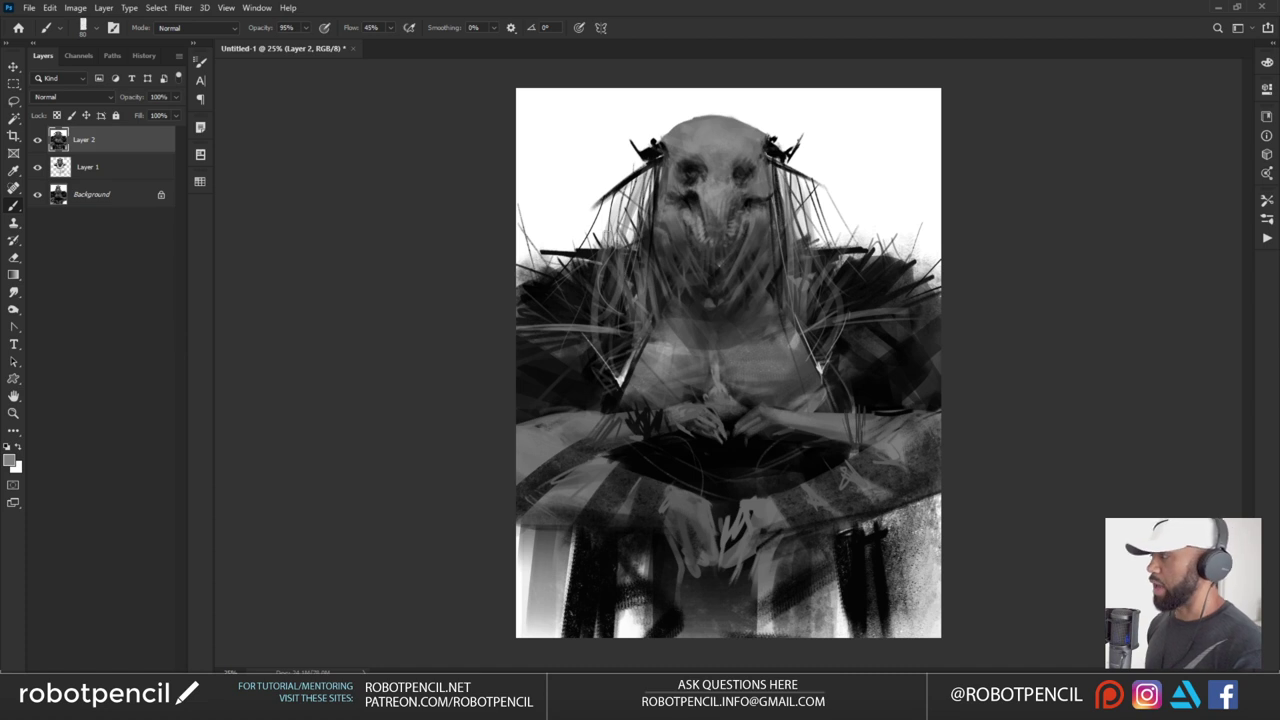
pyautogui.keyDown('alt'); pyautogui.click(656, 164); pyautogui.keyUp('alt')
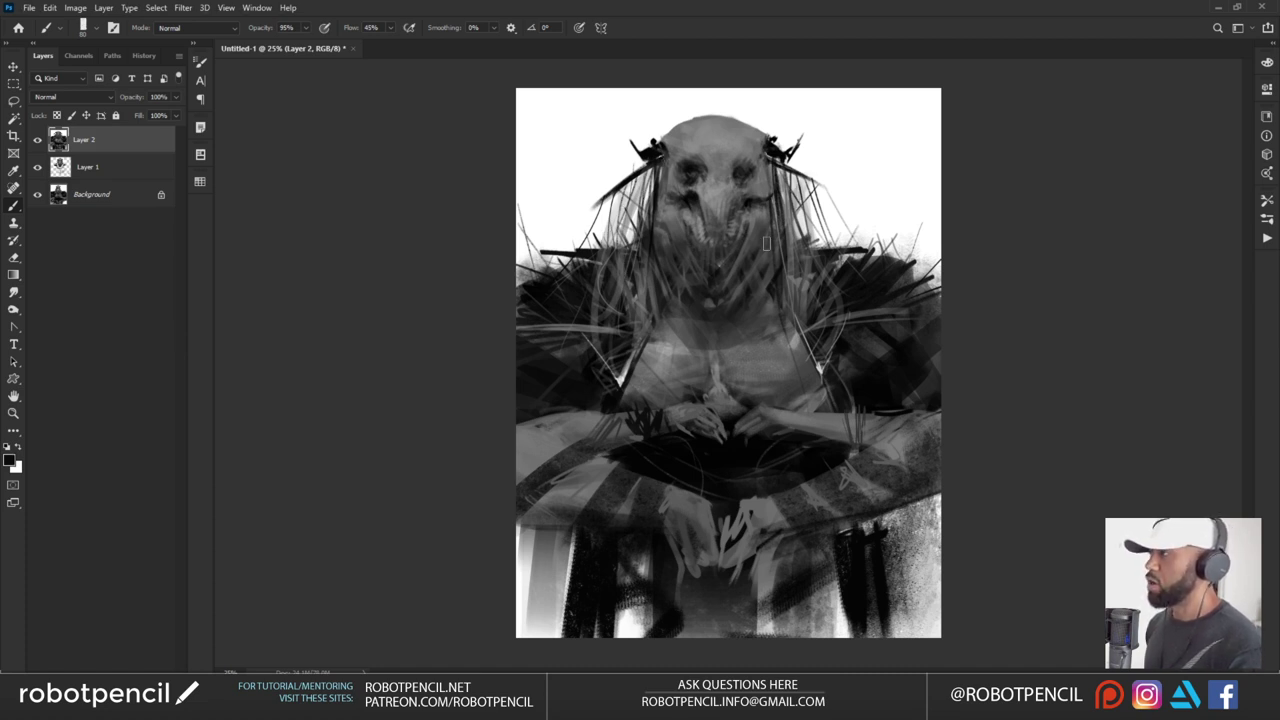
pyautogui.moveTo(657, 167); pyautogui.dragTo(629, 187)
pyautogui.press('[')
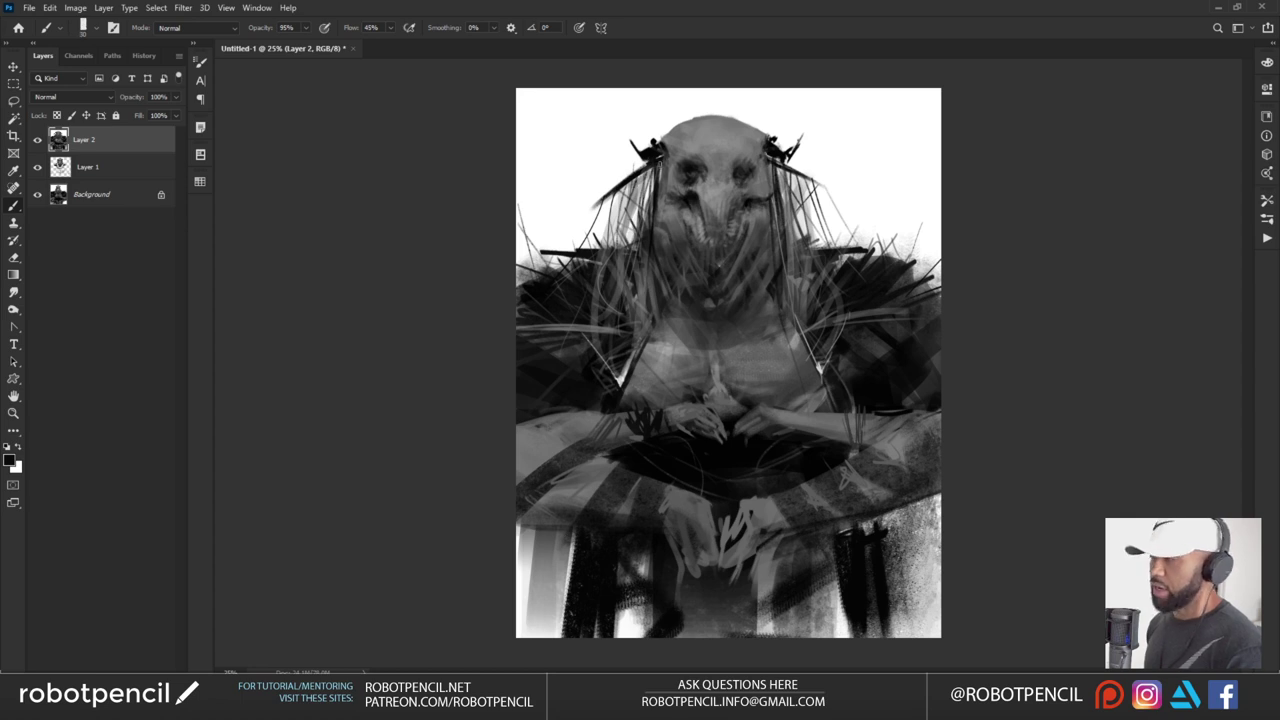
pyautogui.moveTo(772, 162)
pyautogui.mouseDown()
pyautogui.moveTo(775, 186)
pyautogui.moveTo(765, 161)
pyautogui.mouseUp()
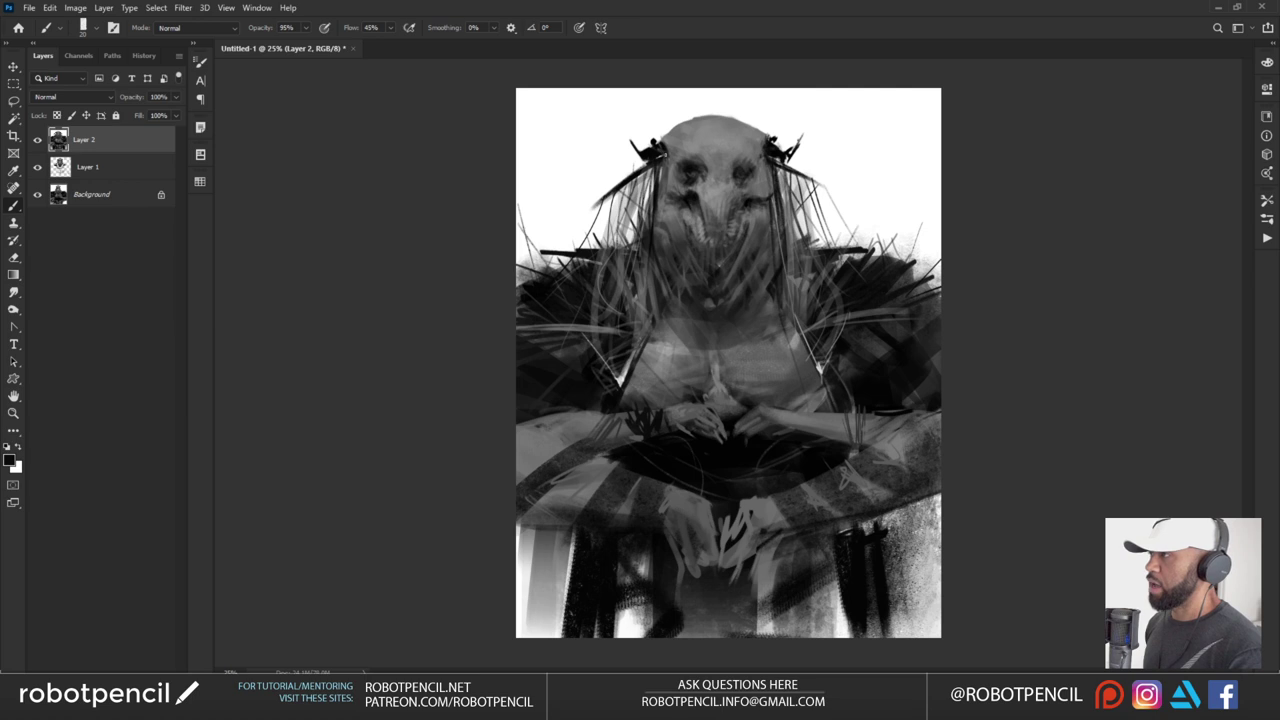
pyautogui.moveTo(664, 153); pyautogui.dragTo(652, 195)
# Paint thin black strands down both sides of the head from the horn bases, replacing the first left-hand strand with a longer one
pyautogui.press('[')
pyautogui.press('[')
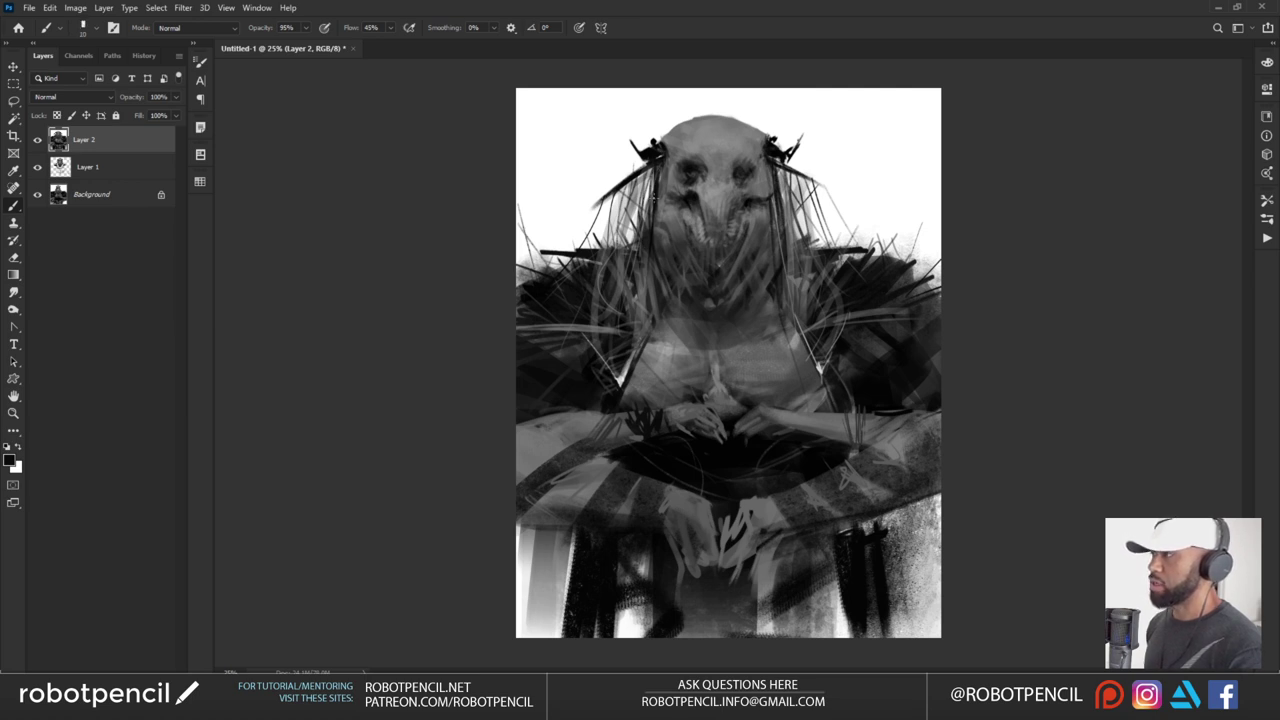
pyautogui.moveTo(777, 168); pyautogui.dragTo(780, 231)
pyautogui.press(']')
pyautogui.moveTo(661, 168); pyautogui.dragTo(659, 231)
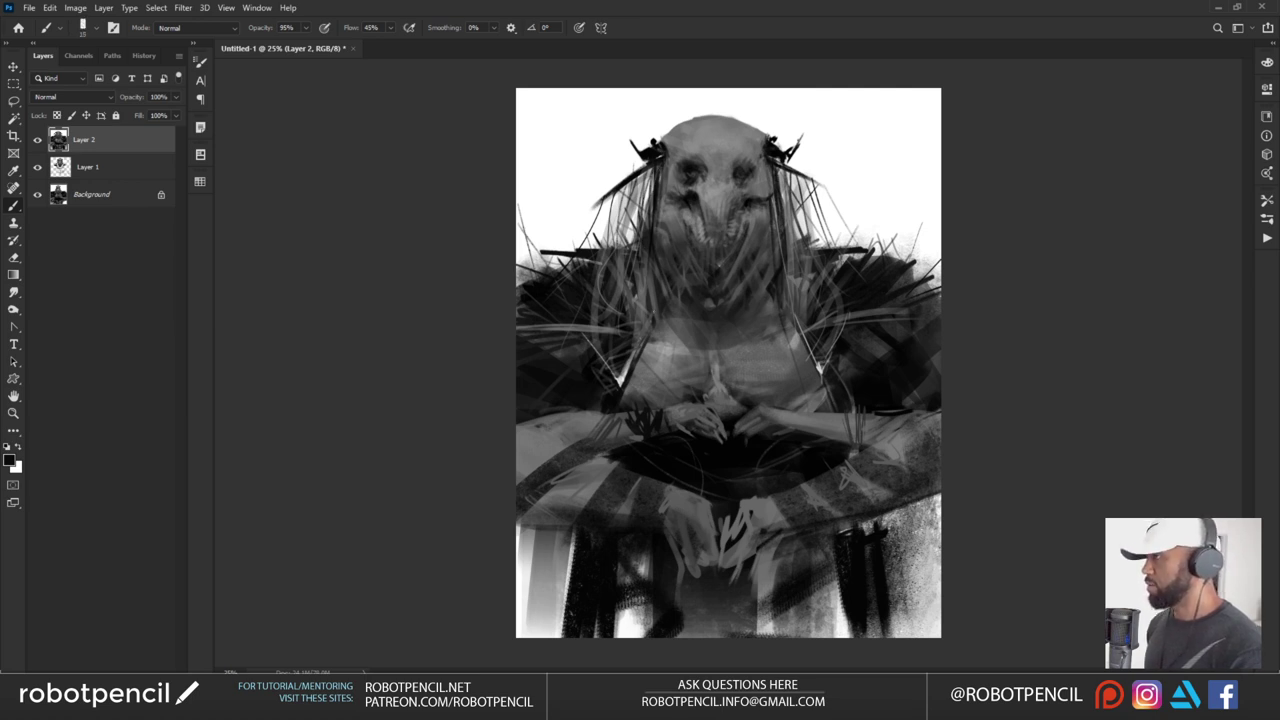
pyautogui.hotkey('ctrl', 'z')
pyautogui.moveTo(661, 168); pyautogui.dragTo(656, 318)
pyautogui.press('[')
pyautogui.press('[')
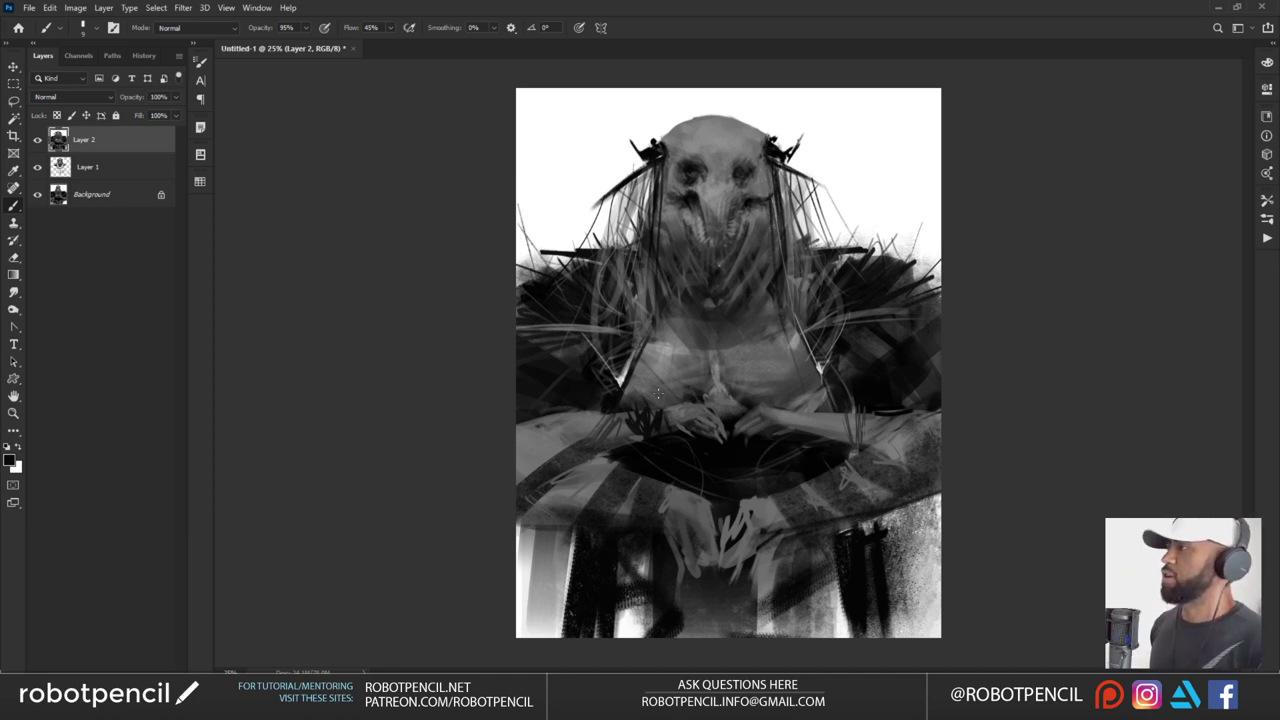
pyautogui.press('z')
pyautogui.click(694, 199)
pyautogui.keyDown('alt'); pyautogui.click(695, 202); pyautogui.keyUp('alt')
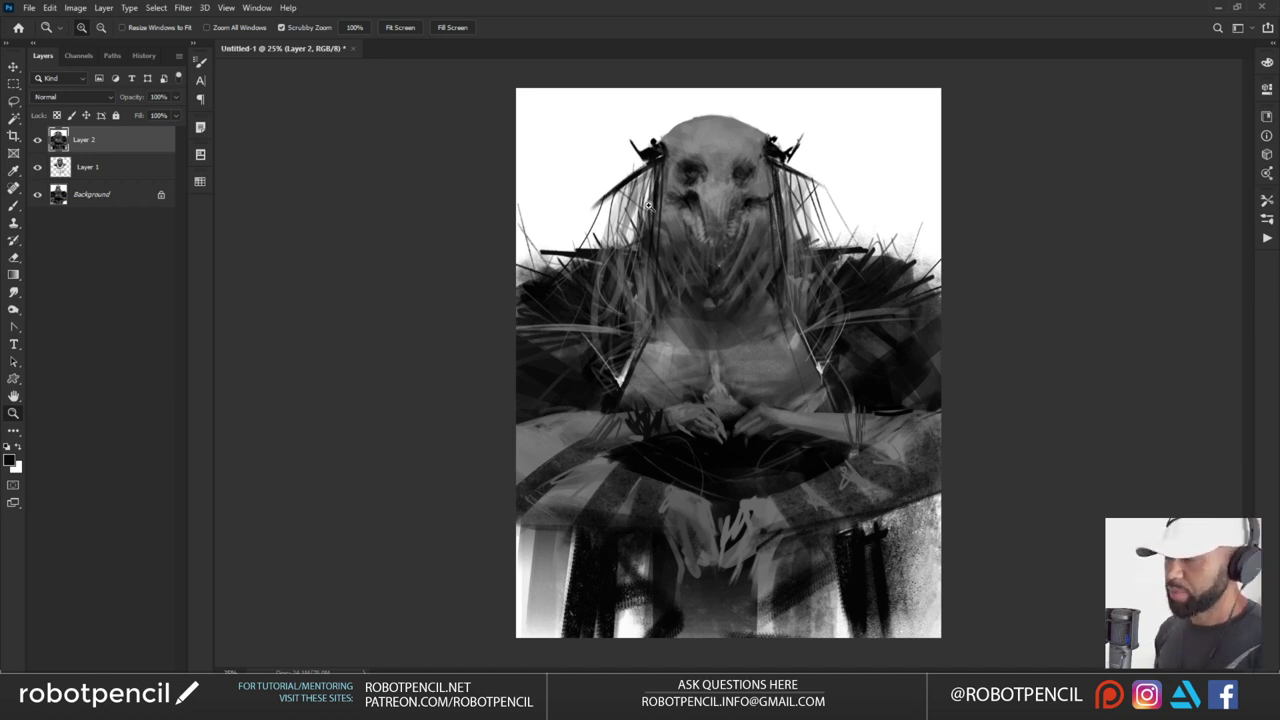
pyautogui.click(722, 205)
pyautogui.keyDown('alt'); pyautogui.click(690, 227); pyautogui.keyUp('alt')
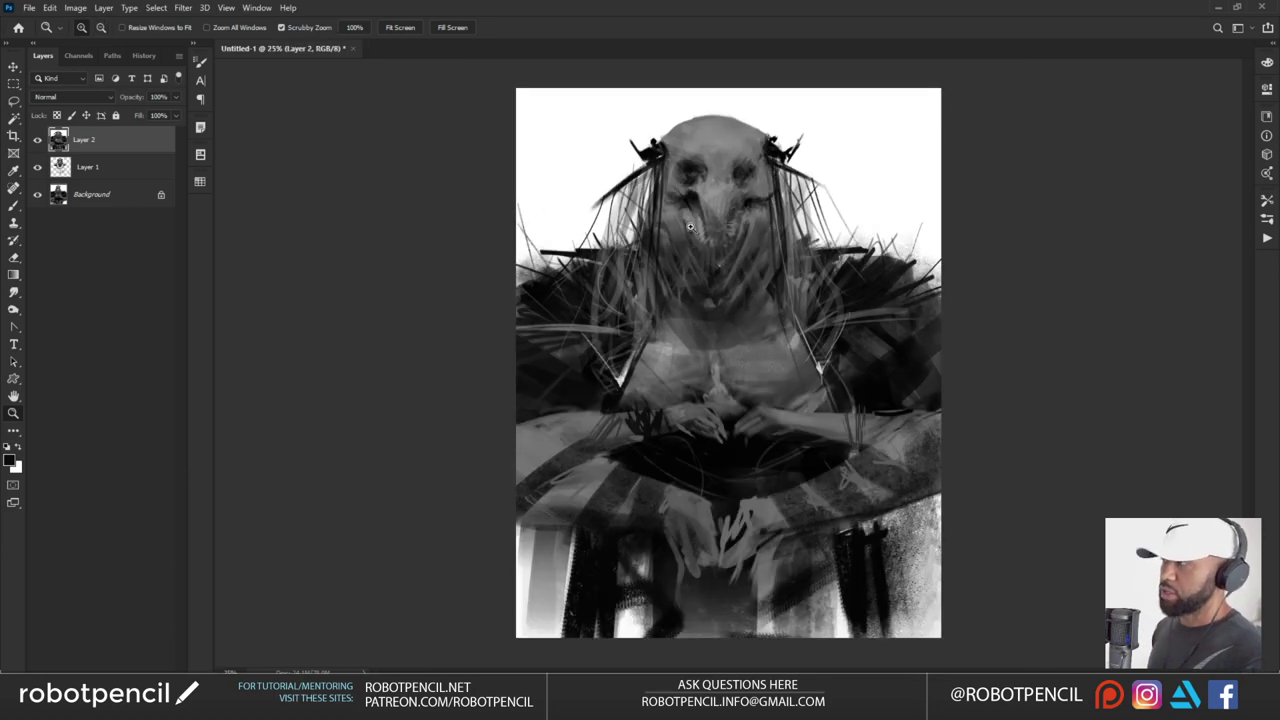
pyautogui.click(574, 300)
pyautogui.keyDown('alt'); pyautogui.click(572, 296); pyautogui.keyUp('alt')
pyautogui.press('b')
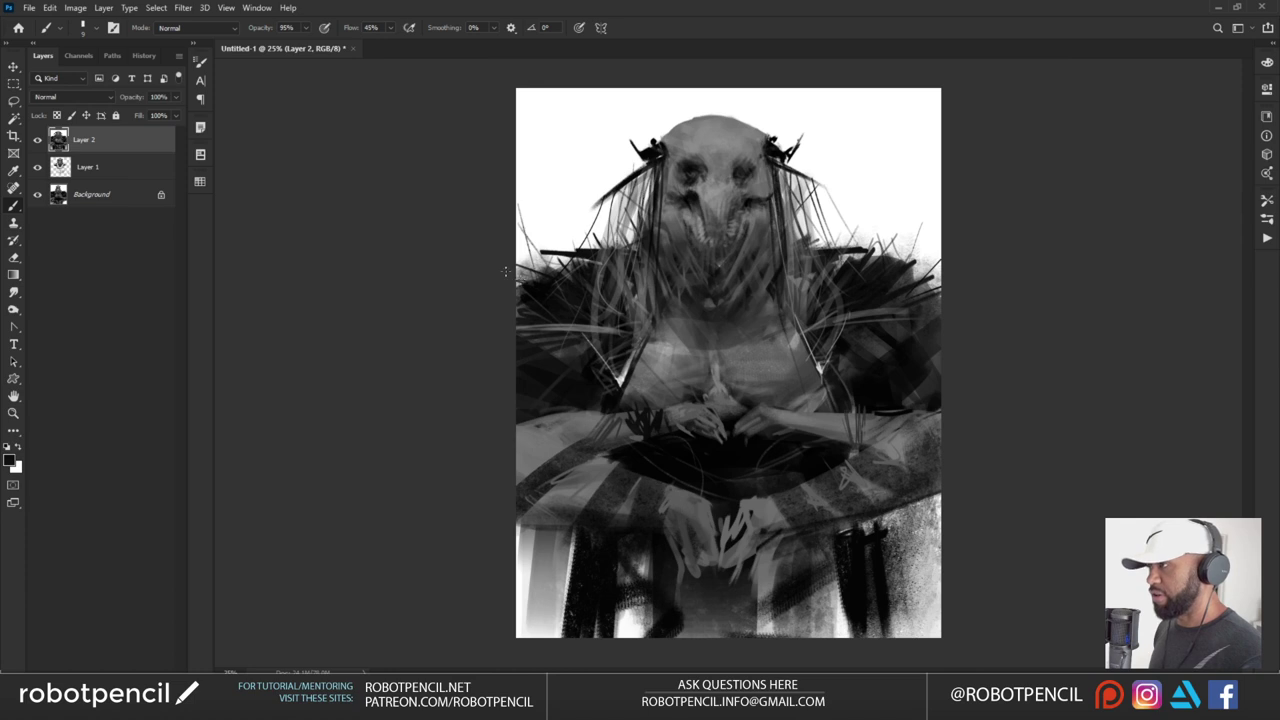
# Add thin black strokes at the right shoulder's outer edge and along both sides of the chest
pyautogui.moveTo(912, 279); pyautogui.dragTo(941, 249)
pyautogui.moveTo(629, 367); pyautogui.dragTo(608, 404)
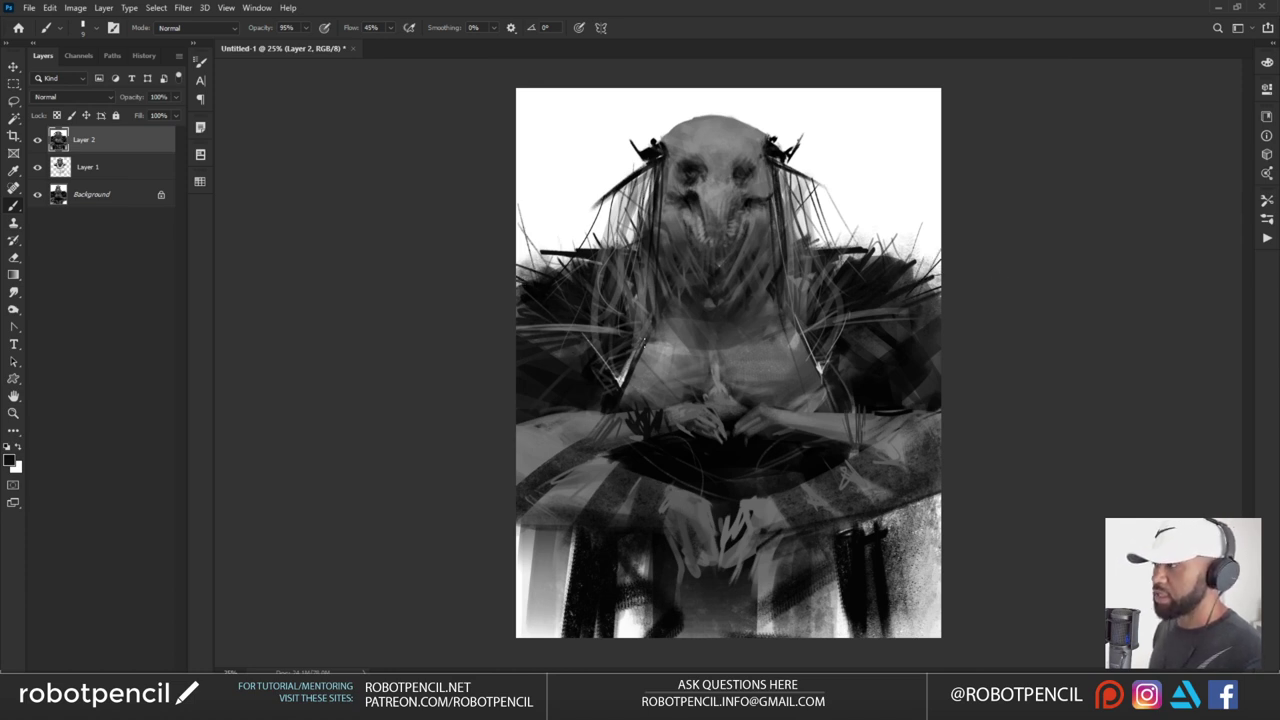
pyautogui.moveTo(818, 364); pyautogui.dragTo(822, 393)
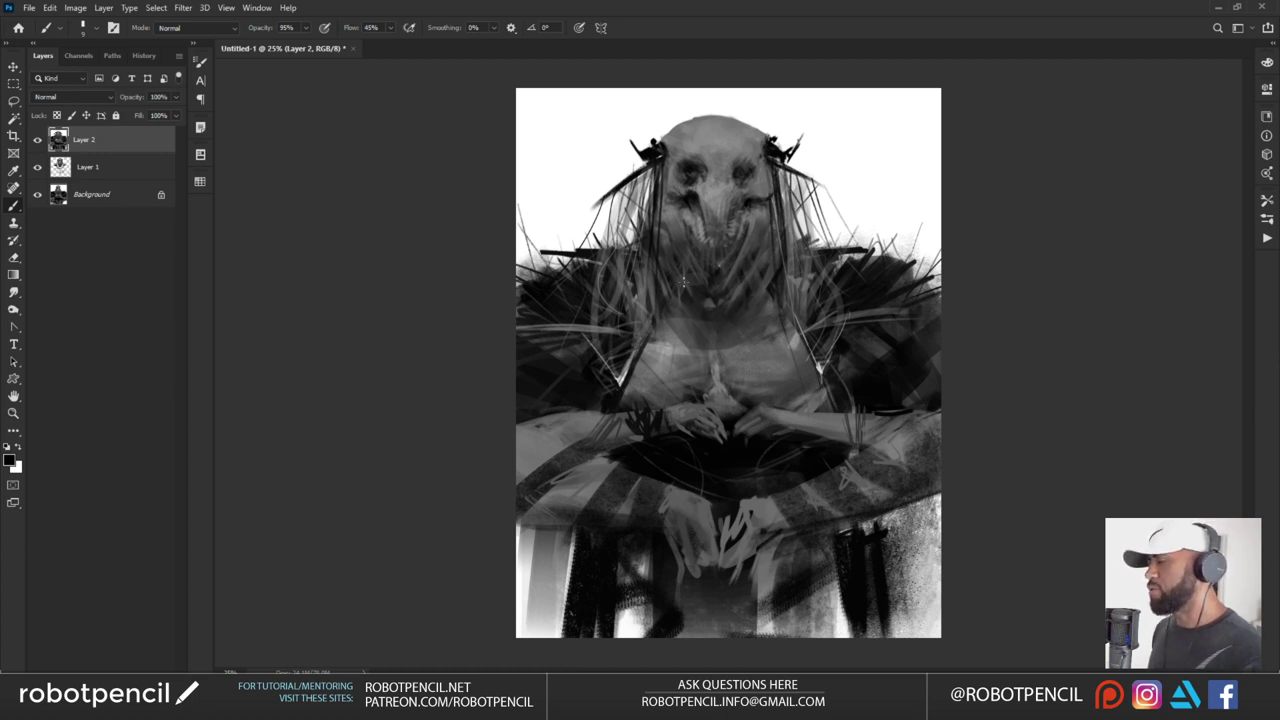
# Draw thin dark diagonal lines across the chest, undoing the last one
pyautogui.press('x')
pyautogui.press('x')
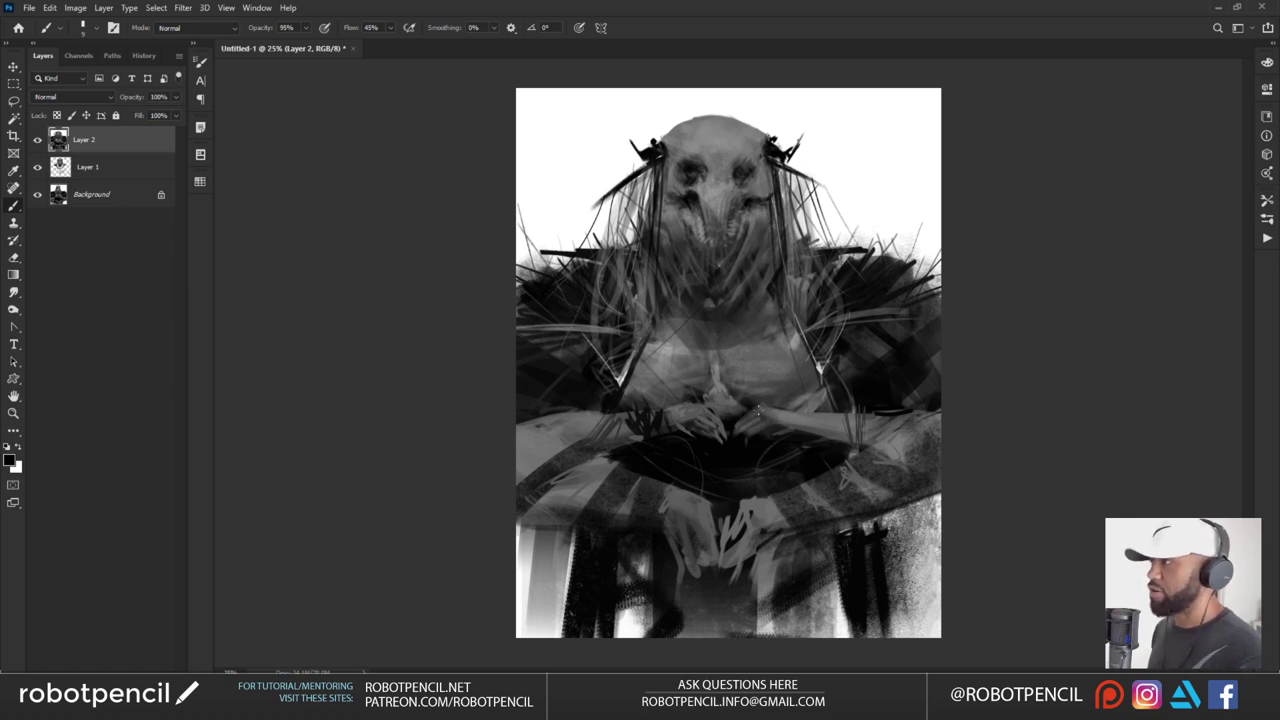
pyautogui.moveTo(748, 315); pyautogui.dragTo(855, 395)
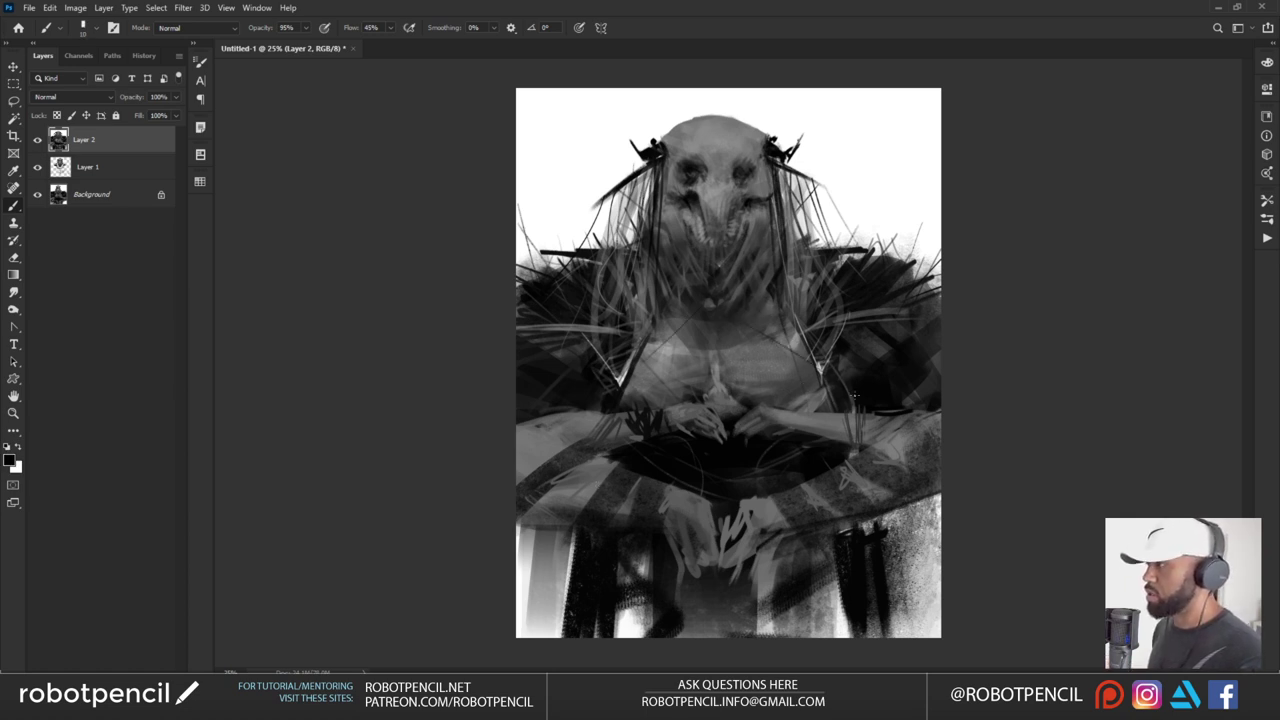
pyautogui.moveTo(637, 347)
pyautogui.mouseDown()
pyautogui.moveTo(702, 384)
pyautogui.moveTo(738, 430)
pyautogui.mouseUp()
pyautogui.hotkey('ctrl', 'z')
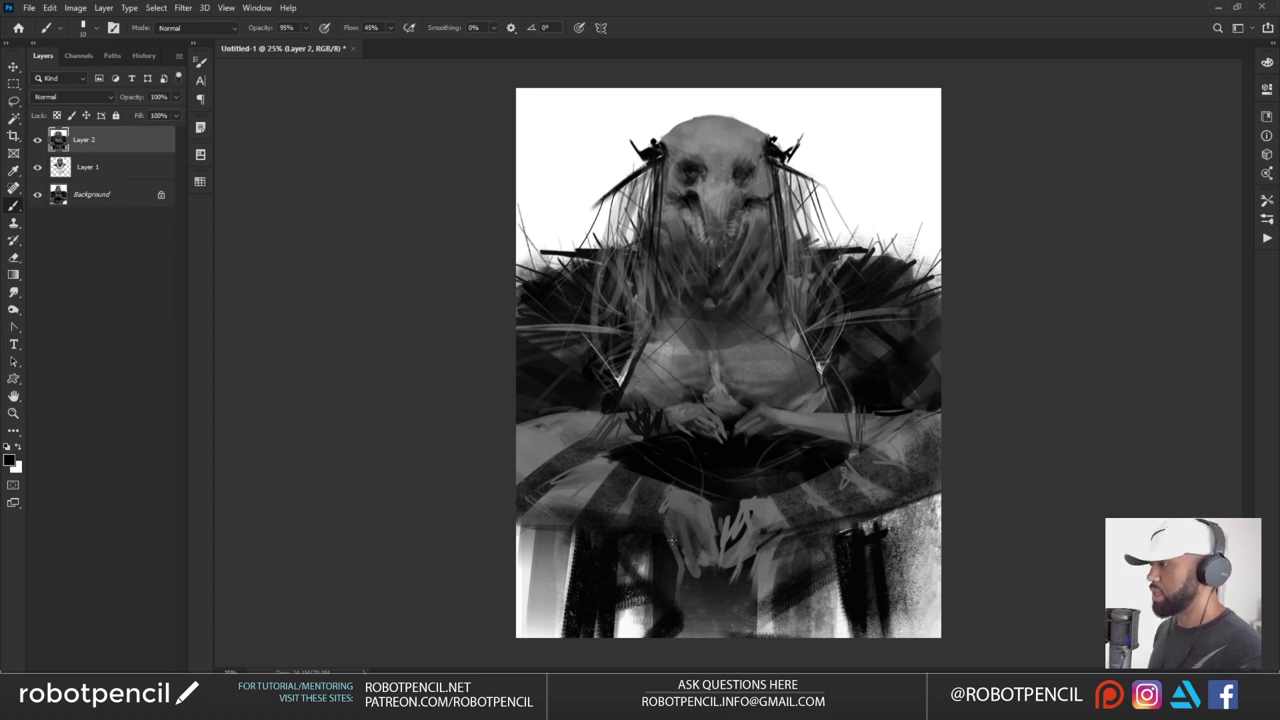
# Darken the gap between the two lower hands with a vertical black stroke using a larger brush
pyautogui.press(']')
pyautogui.press(']')
pyautogui.press(']')
pyautogui.press(']')
pyautogui.press(']')
pyautogui.press(']')
pyautogui.press(']')
pyautogui.press(']')
pyautogui.moveTo(716, 524)
pyautogui.mouseDown()
pyautogui.moveTo(714, 604)
pyautogui.moveTo(657, 535)
pyautogui.moveTo(714, 584)
pyautogui.mouseUp()
# Fill the light areas beneath both sleeves with broad dark strokes, enlarging the brush further
pyautogui.press(']')
pyautogui.press(']')
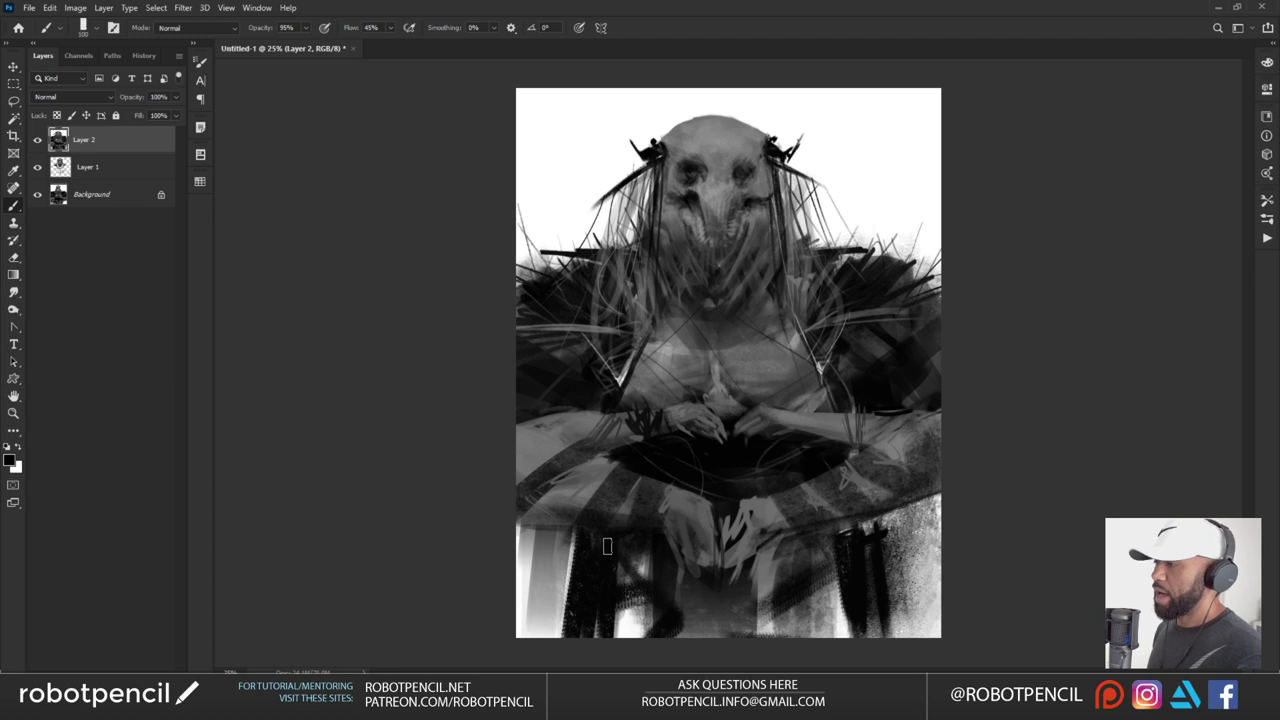
pyautogui.press(']')
pyautogui.moveTo(621, 561)
pyautogui.mouseDown()
pyautogui.moveTo(657, 577)
pyautogui.moveTo(609, 651)
pyautogui.mouseUp()
pyautogui.moveTo(583, 548)
pyautogui.mouseDown()
pyautogui.moveTo(551, 588)
pyautogui.moveTo(560, 645)
pyautogui.mouseUp()
pyautogui.moveTo(858, 600)
pyautogui.mouseDown()
pyautogui.moveTo(797, 631)
pyautogui.moveTo(898, 550)
pyautogui.mouseUp()
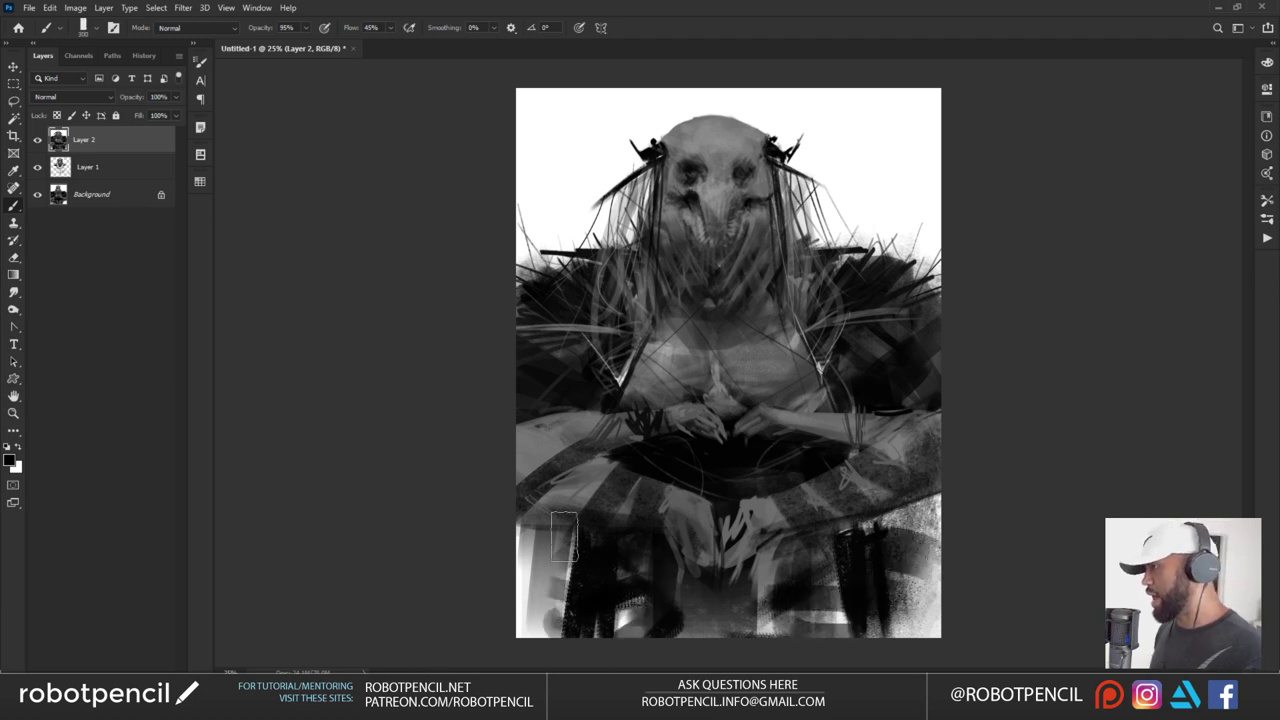
pyautogui.moveTo(565, 537)
pyautogui.mouseDown()
pyautogui.moveTo(478, 607)
pyautogui.moveTo(563, 630)
pyautogui.moveTo(534, 532)
pyautogui.moveTo(572, 646)
pyautogui.mouseUp()
pyautogui.moveTo(946, 579)
pyautogui.mouseDown()
pyautogui.moveTo(880, 575)
pyautogui.moveTo(970, 526)
pyautogui.mouseUp()
pyautogui.moveTo(885, 583); pyautogui.dragTo(905, 644)
pyautogui.moveTo(495, 520)
pyautogui.mouseDown()
pyautogui.moveTo(585, 546)
pyautogui.moveTo(508, 554)
pyautogui.moveTo(620, 513)
pyautogui.mouseUp()
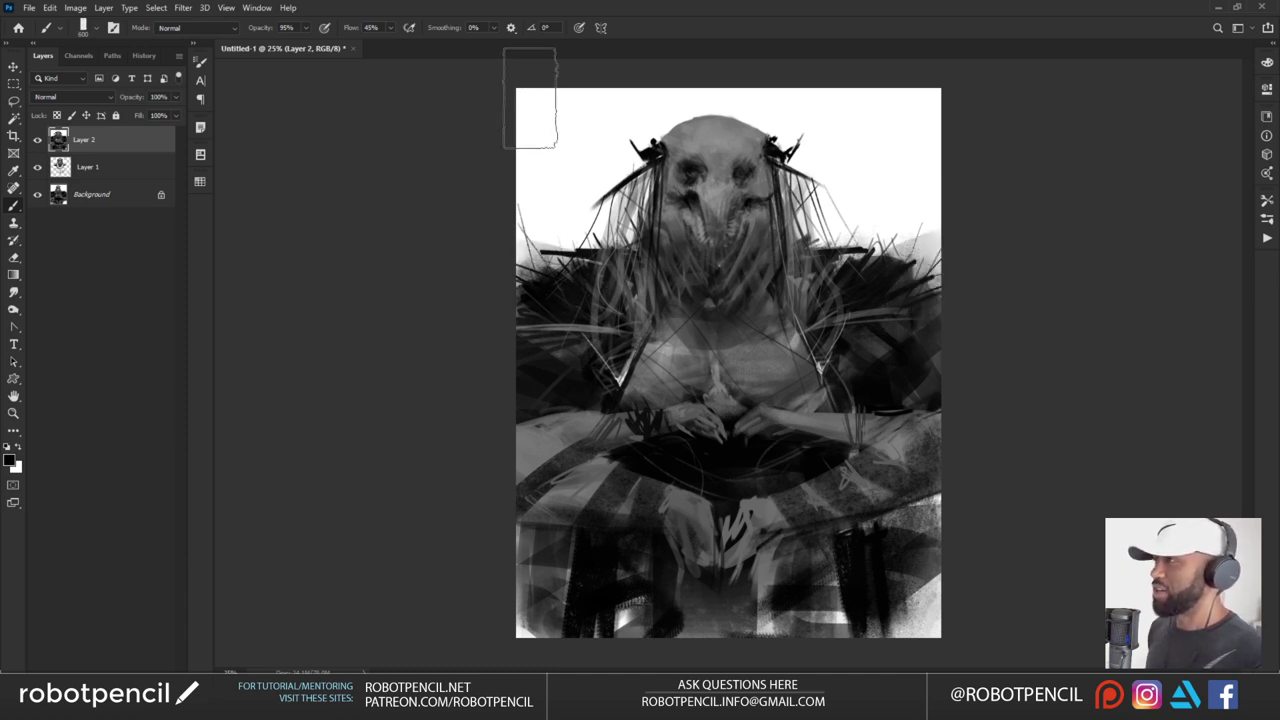
# Brush faint grey vertical bands into the white background on both sides of the head, undoing the last stroke
pyautogui.moveTo(590, 150); pyautogui.dragTo(625, 150)
pyautogui.moveTo(850, 130)
pyautogui.mouseDown()
pyautogui.moveTo(885, 135)
pyautogui.moveTo(865, 130)
pyautogui.mouseUp()
pyautogui.hotkey('ctrl', 'z')
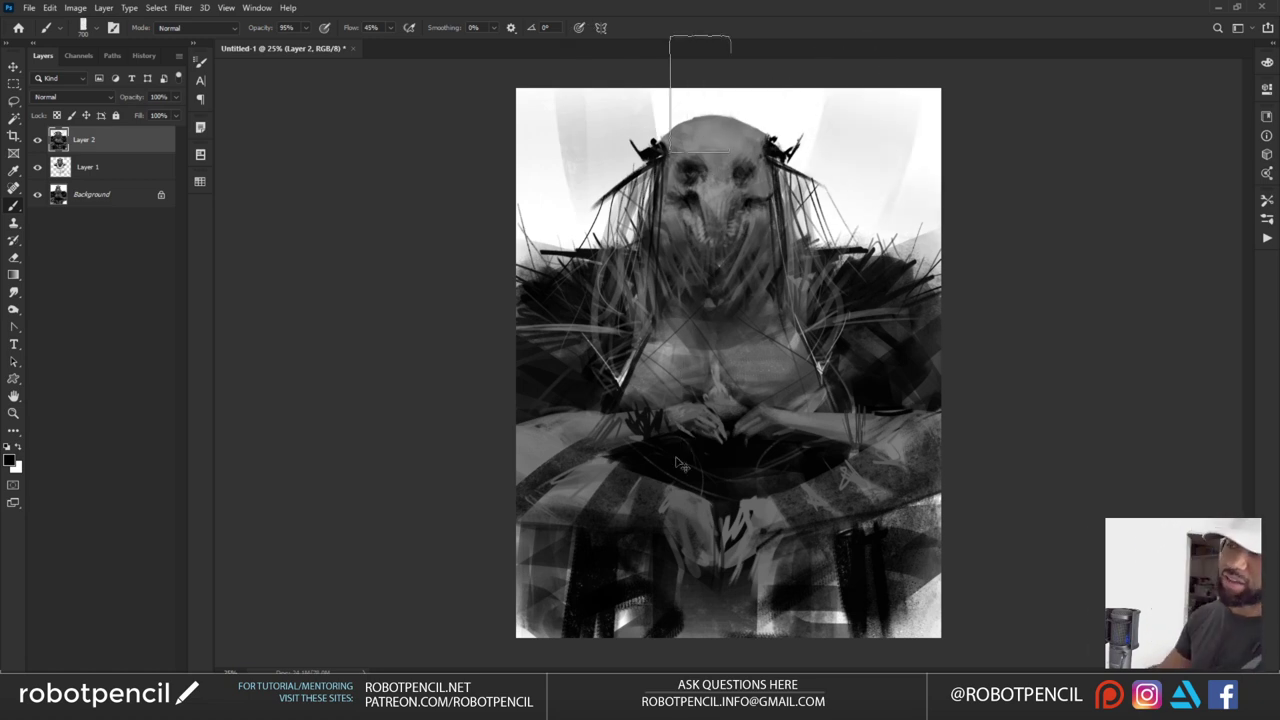
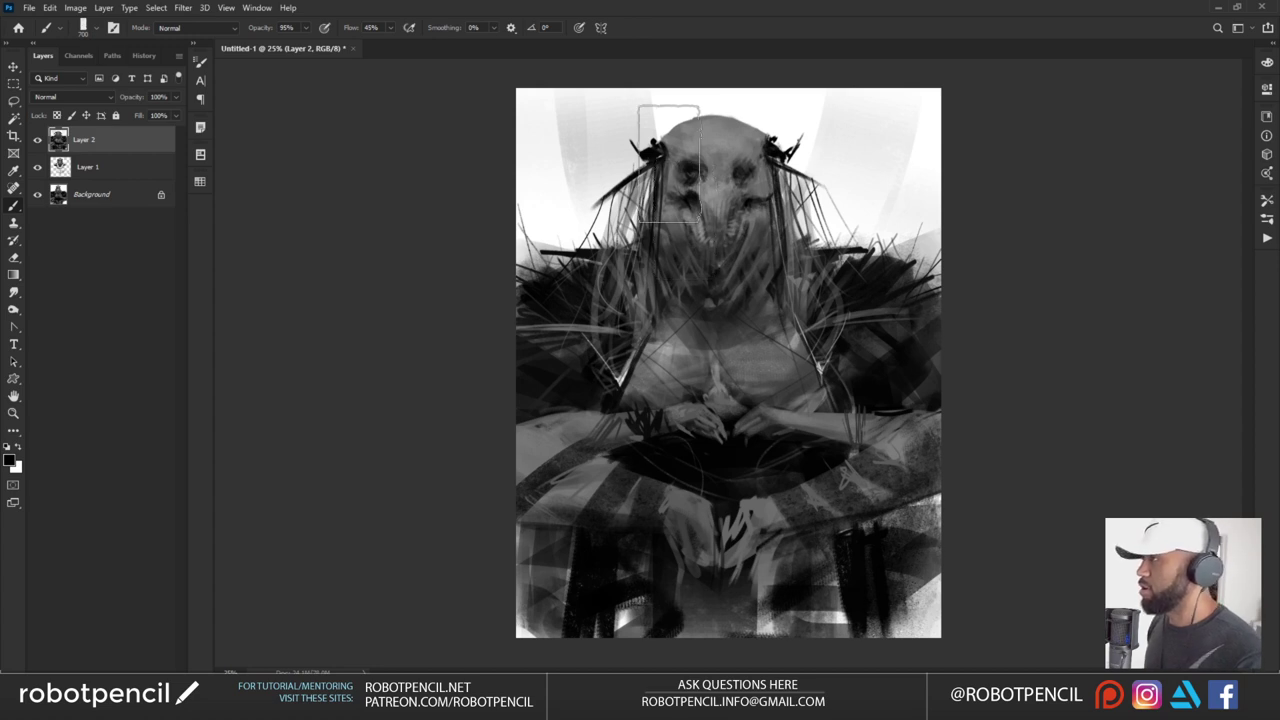
# Try grey strokes along the upper right edge of the skull's crown with a much smaller brush and sampled greys
pyautogui.keyDown('alt'); pyautogui.click(575, 288); pyautogui.keyUp('alt')
pyautogui.press('[')
pyautogui.press('[')
pyautogui.press('[')
pyautogui.press('[')
pyautogui.press('[')
pyautogui.press('[')
pyautogui.press('[')
pyautogui.press('[')
pyautogui.press('[')
pyautogui.press('[')
pyautogui.press('[')
pyautogui.press('[')
pyautogui.press('[')
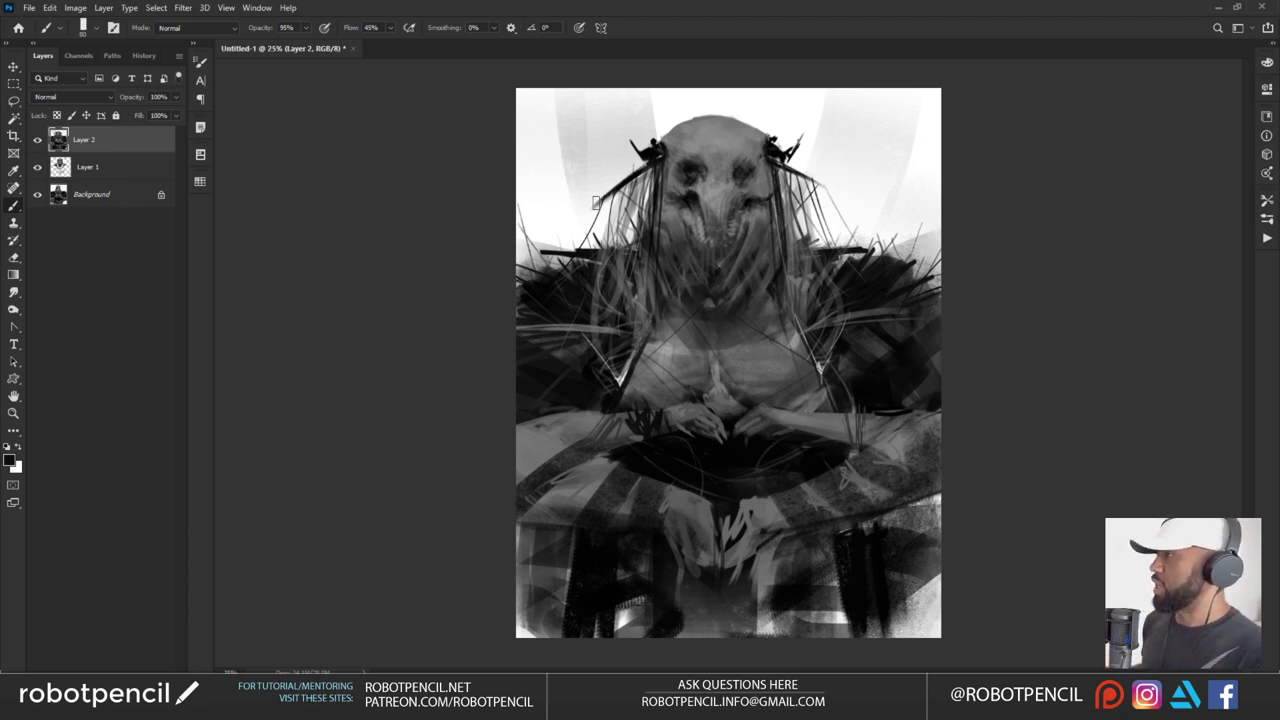
pyautogui.click(702, 172)
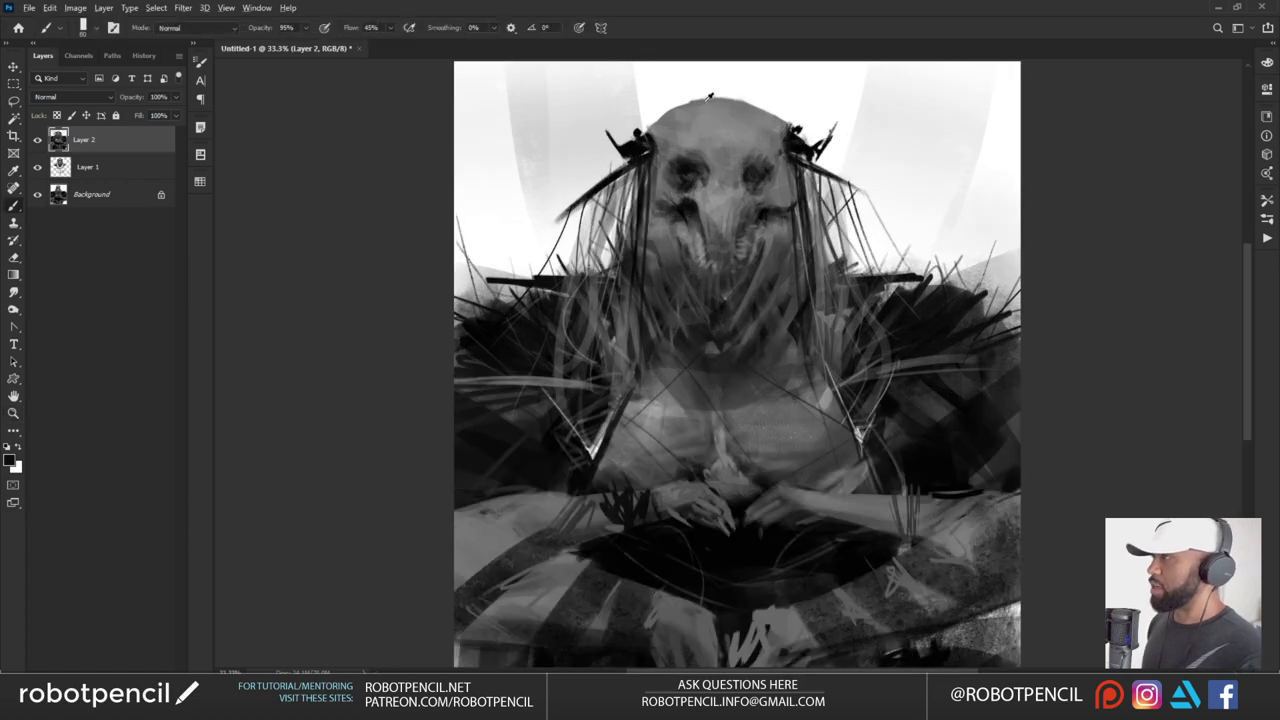
pyautogui.keyDown('alt'); pyautogui.click(710, 97); pyautogui.keyUp('alt')
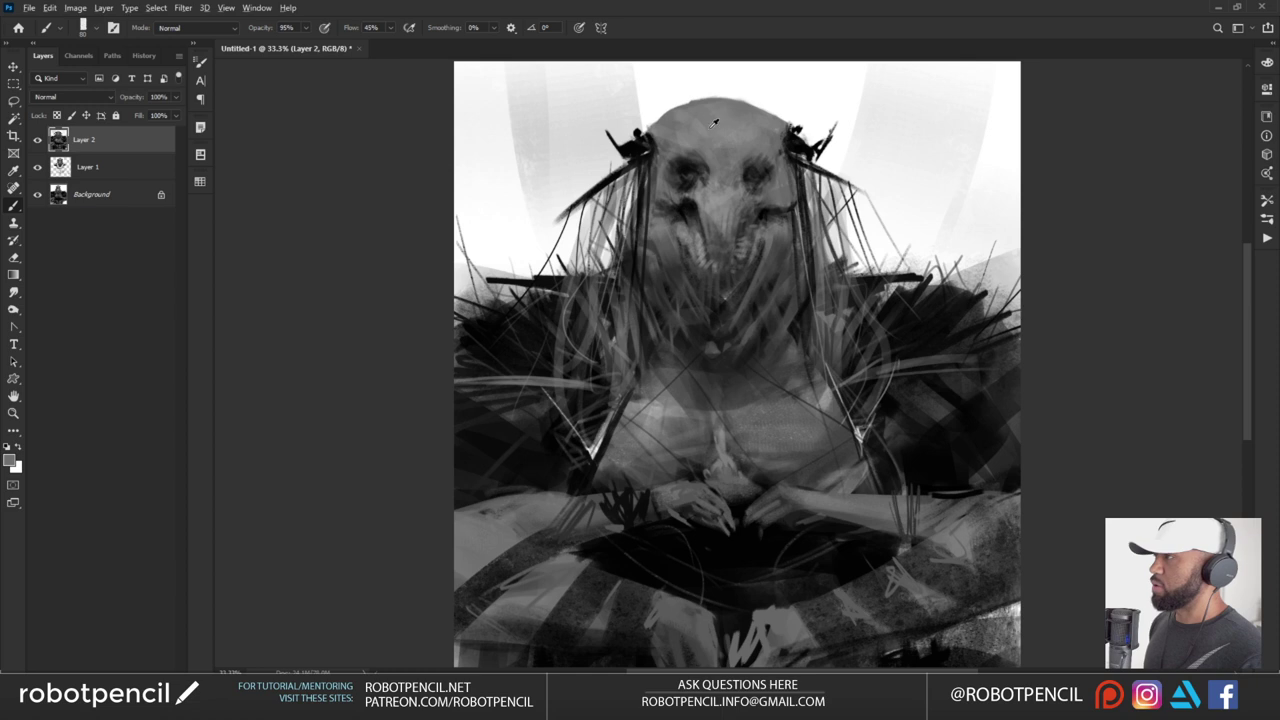
pyautogui.keyDown('alt'); pyautogui.click(714, 122); pyautogui.keyUp('alt')
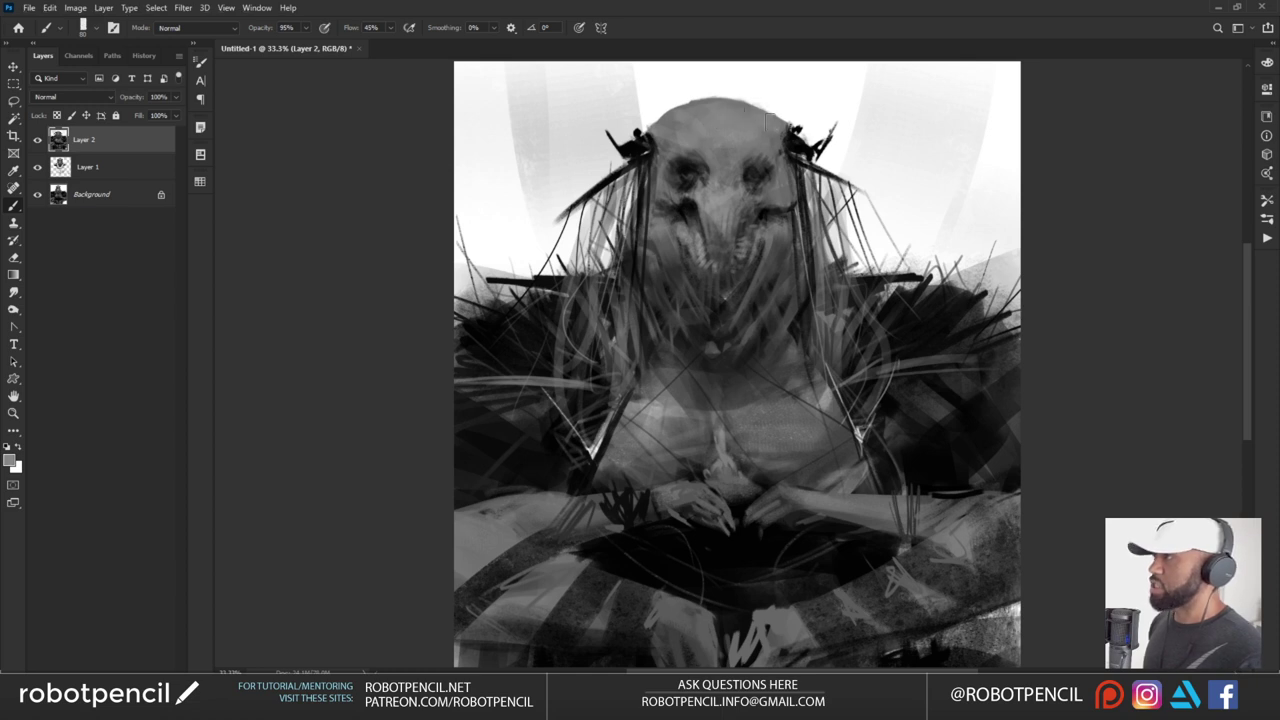
pyautogui.keyDown('alt'); pyautogui.click(735, 106); pyautogui.keyUp('alt')
pyautogui.moveTo(719, 102)
pyautogui.mouseDown()
pyautogui.moveTo(780, 118)
pyautogui.moveTo(767, 120)
pyautogui.mouseUp()
pyautogui.keyDown('alt'); pyautogui.click(742, 105); pyautogui.keyUp('alt')
pyautogui.moveTo(726, 103); pyautogui.dragTo(765, 117)
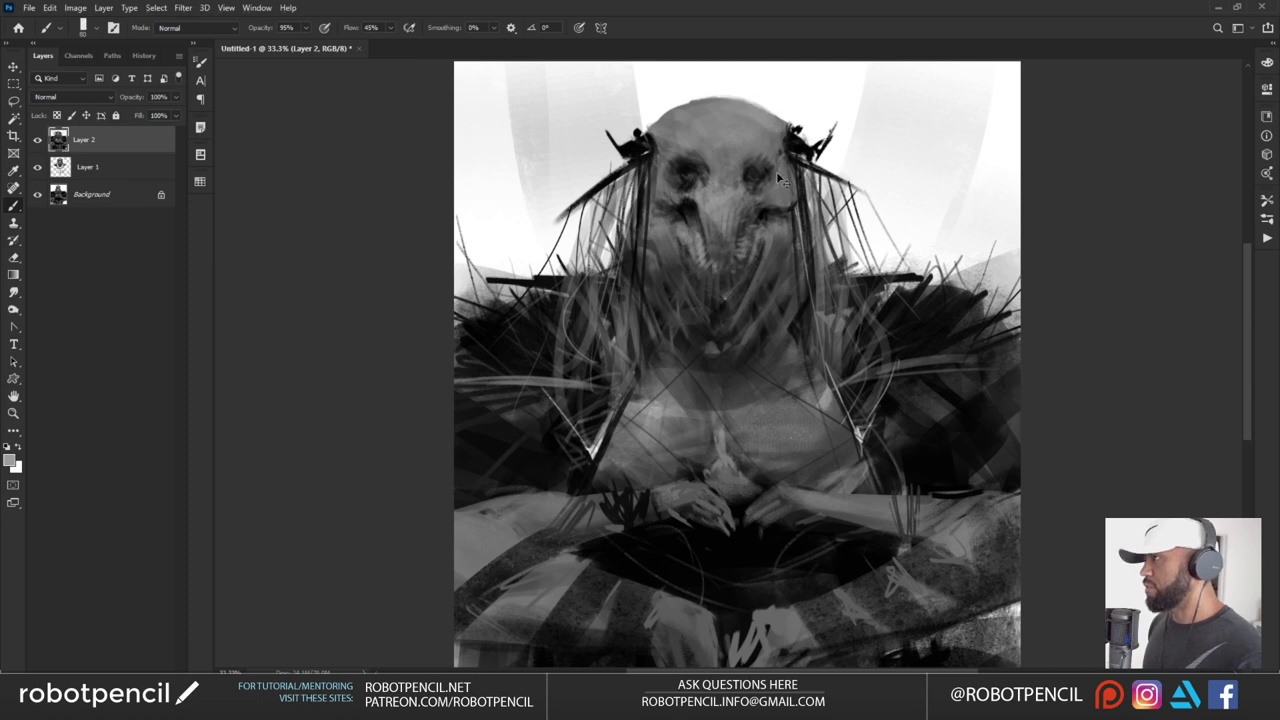
pyautogui.hotkey('ctrl', 'z')
pyautogui.hotkey('ctrl', 'z')
# Darken the hanging strands and inner shoulder on the left side with sampled black strokes
pyautogui.press('z')
pyautogui.keyDown('alt'); pyautogui.click(704, 303); pyautogui.keyUp('alt')
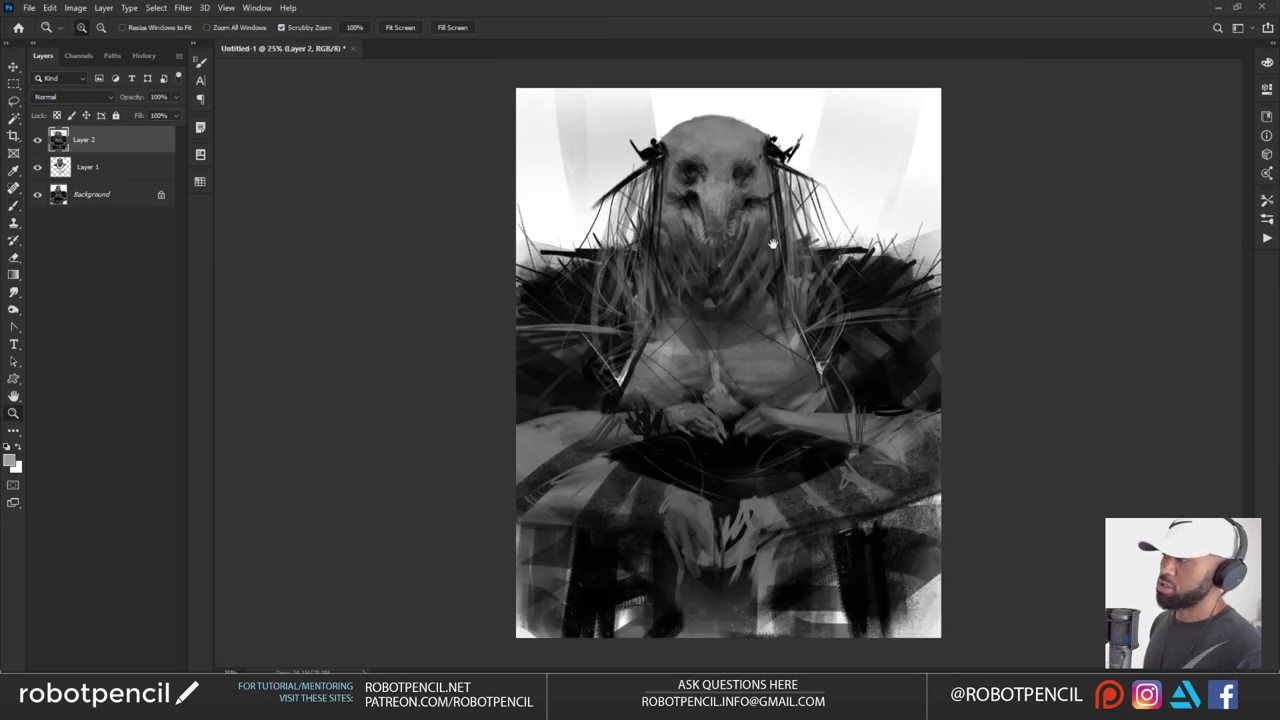
pyautogui.click(654, 316)
pyautogui.press('b')
pyautogui.keyDown('alt'); pyautogui.click(604, 408); pyautogui.keyUp('alt')
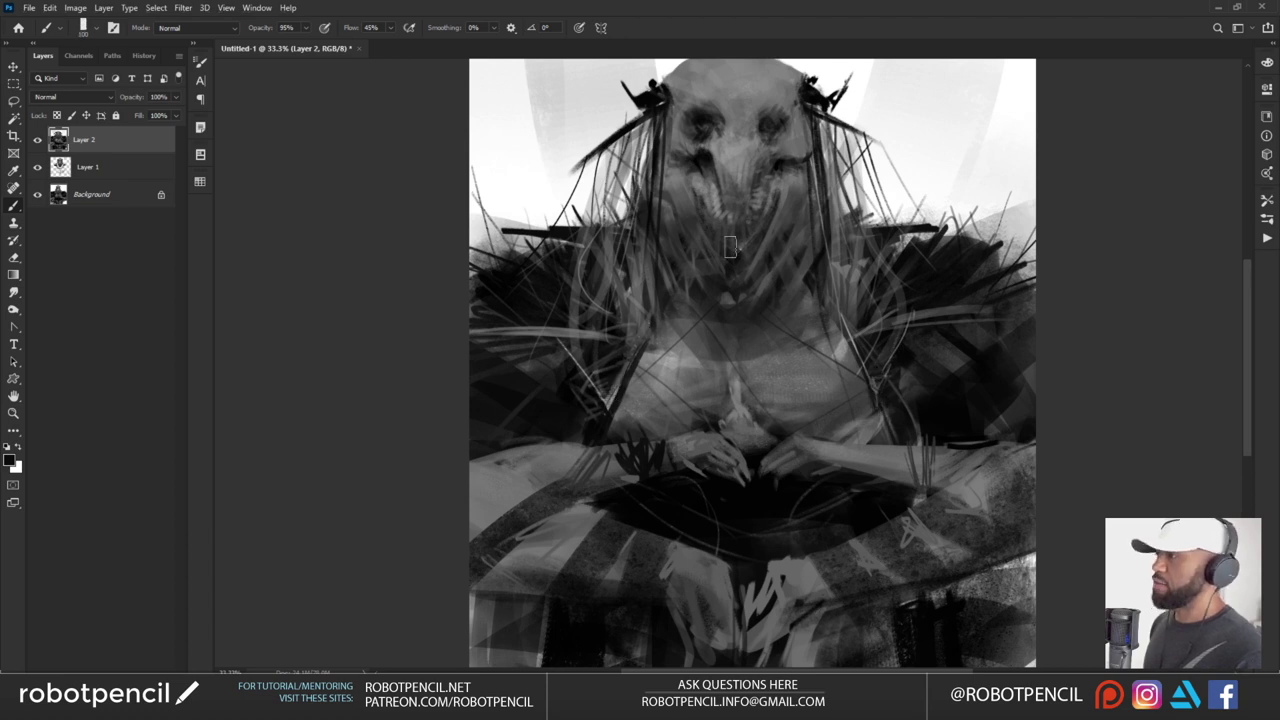
pyautogui.moveTo(650, 281); pyautogui.dragTo(610, 312)
pyautogui.moveTo(589, 276); pyautogui.dragTo(630, 254)
pyautogui.moveTo(551, 244); pyautogui.dragTo(612, 222)
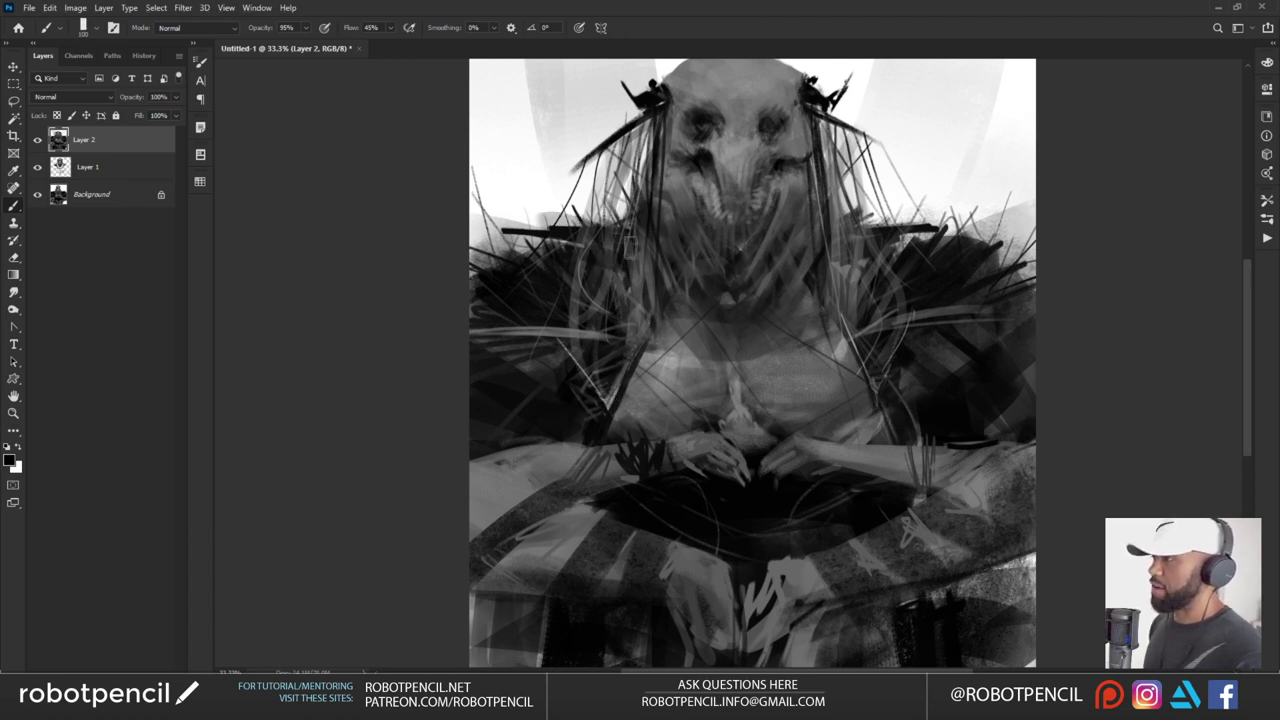
# Softly darken the areas beside the hanging strands above both shoulders with a large black brush, undoing the first attempt
pyautogui.press(']')
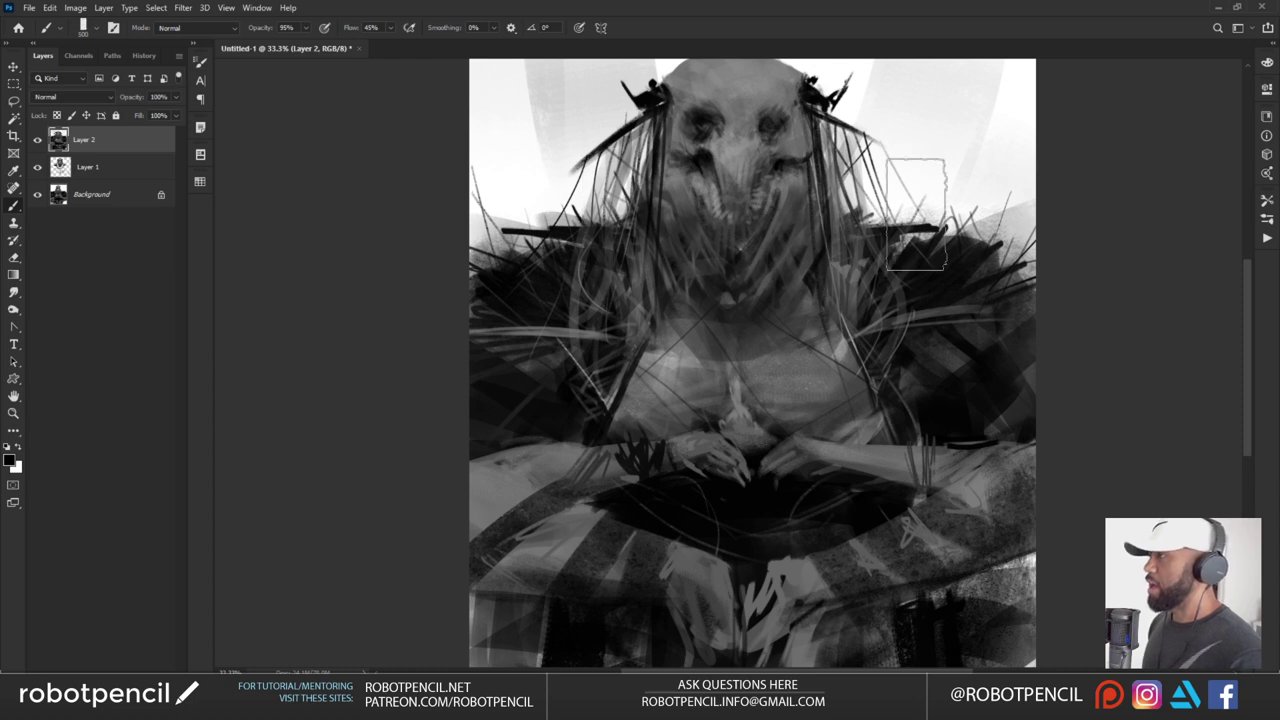
pyautogui.moveTo(914, 214); pyautogui.dragTo(975, 152)
pyautogui.hotkey('ctrl', 'z')
pyautogui.hotkey('ctrl', 'z')
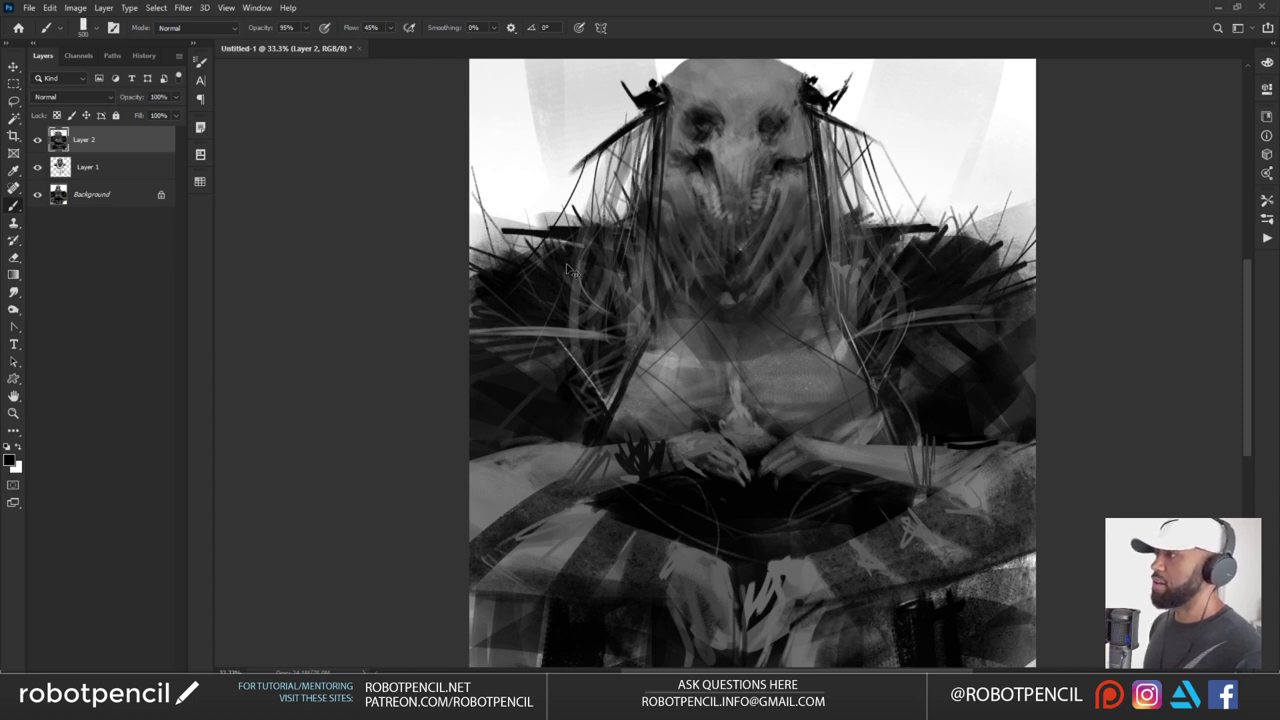
pyautogui.moveTo(620, 206); pyautogui.dragTo(587, 212)
pyautogui.moveTo(898, 262); pyautogui.dragTo(876, 216)
# Paint short grey strokes over both horn bases and the tops of the hanging strands with grey sampled from the forehead
pyautogui.press('z')
pyautogui.keyDown('alt'); pyautogui.click(906, 314); pyautogui.keyUp('alt')
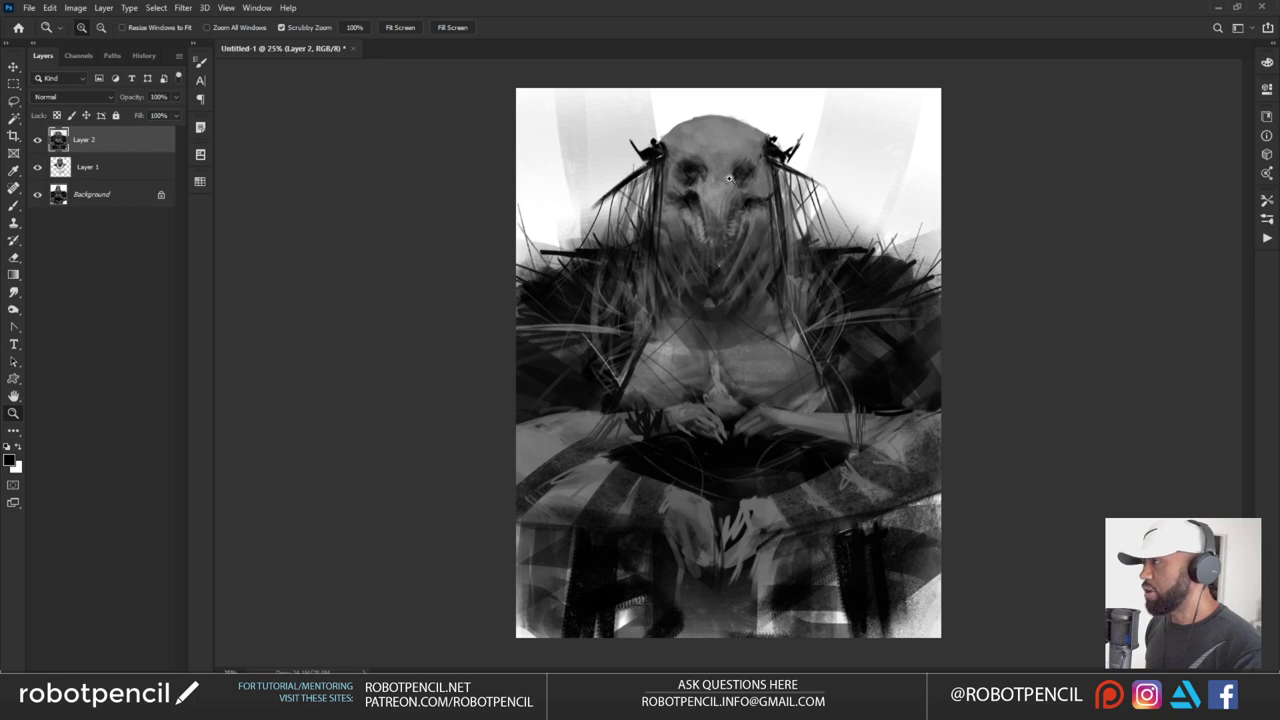
pyautogui.press('b')
pyautogui.scroll(1, 719, 163)
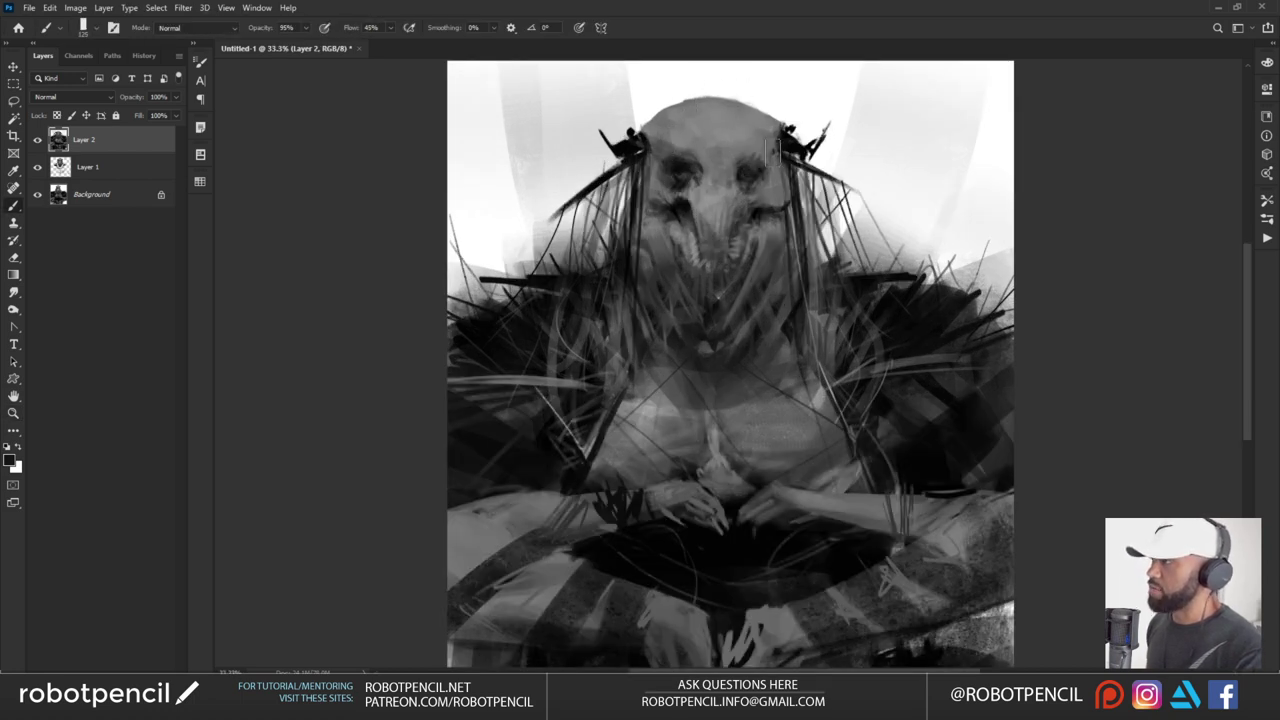
pyautogui.keyDown('alt'); pyautogui.click(749, 137); pyautogui.keyUp('alt')
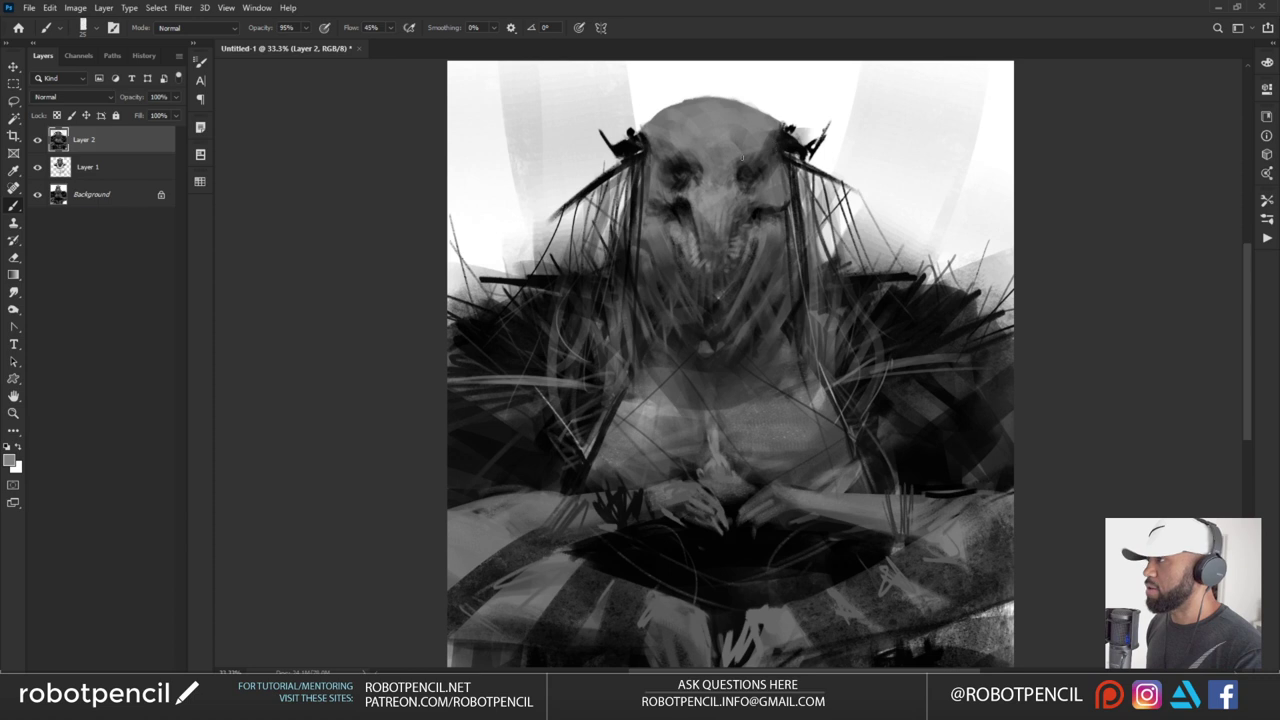
pyautogui.moveTo(778, 133); pyautogui.dragTo(780, 154)
pyautogui.moveTo(648, 134); pyautogui.dragTo(631, 162)
pyautogui.moveTo(785, 150); pyautogui.dragTo(788, 160)
pyautogui.moveTo(790, 138); pyautogui.dragTo(797, 156)
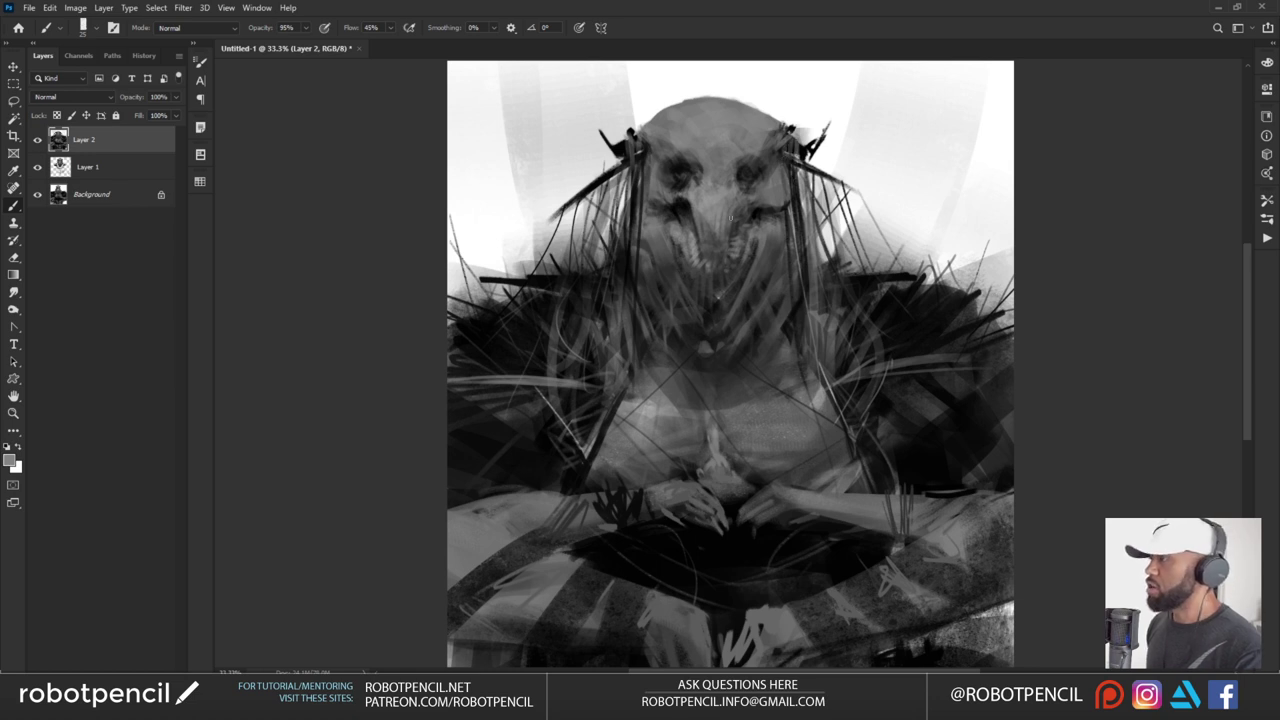
pyautogui.moveTo(645, 138); pyautogui.dragTo(644, 152)
pyautogui.moveTo(636, 134); pyautogui.dragTo(639, 184)
# Dab grey over the base of the horn at the skull's right side with the brush enlarged to 70
pyautogui.press(']')
pyautogui.press(']')
pyautogui.press(']')
pyautogui.press(']')
pyautogui.press(']')
pyautogui.press(']')
pyautogui.press(']')
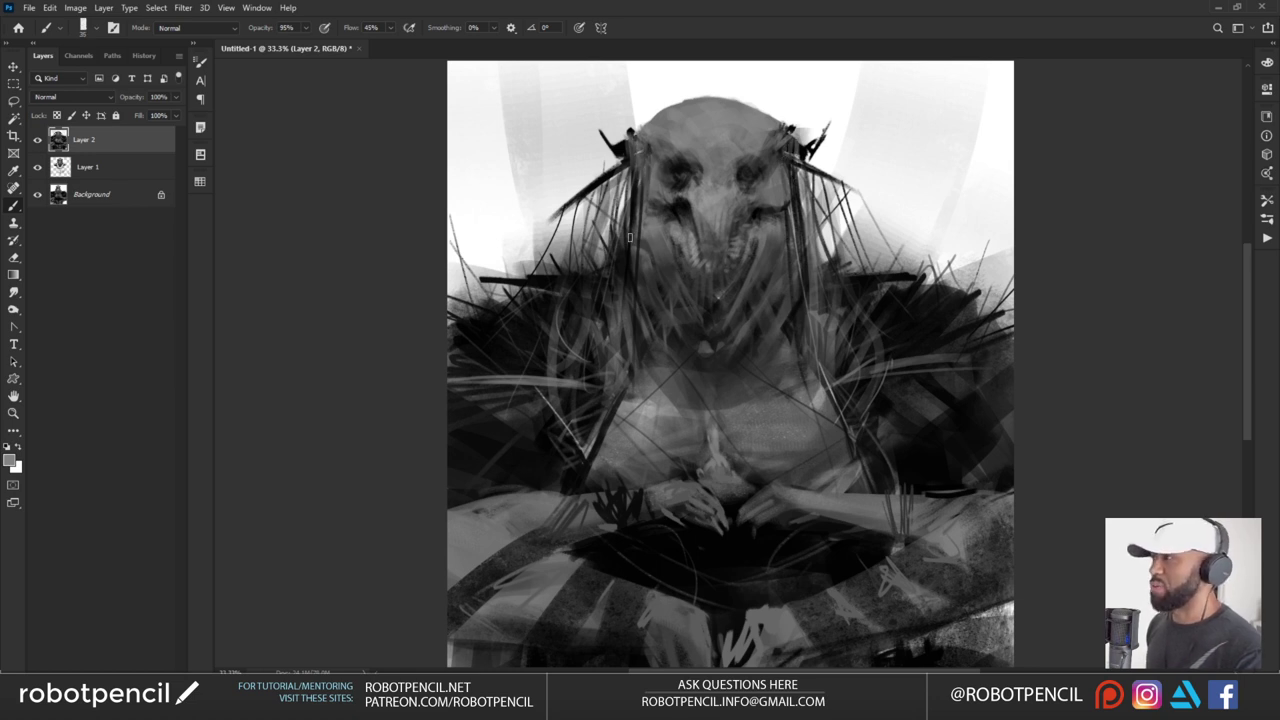
pyautogui.moveTo(783, 150)
pyautogui.mouseDown()
pyautogui.moveTo(784, 176)
pyautogui.moveTo(793, 167)
pyautogui.mouseUp()
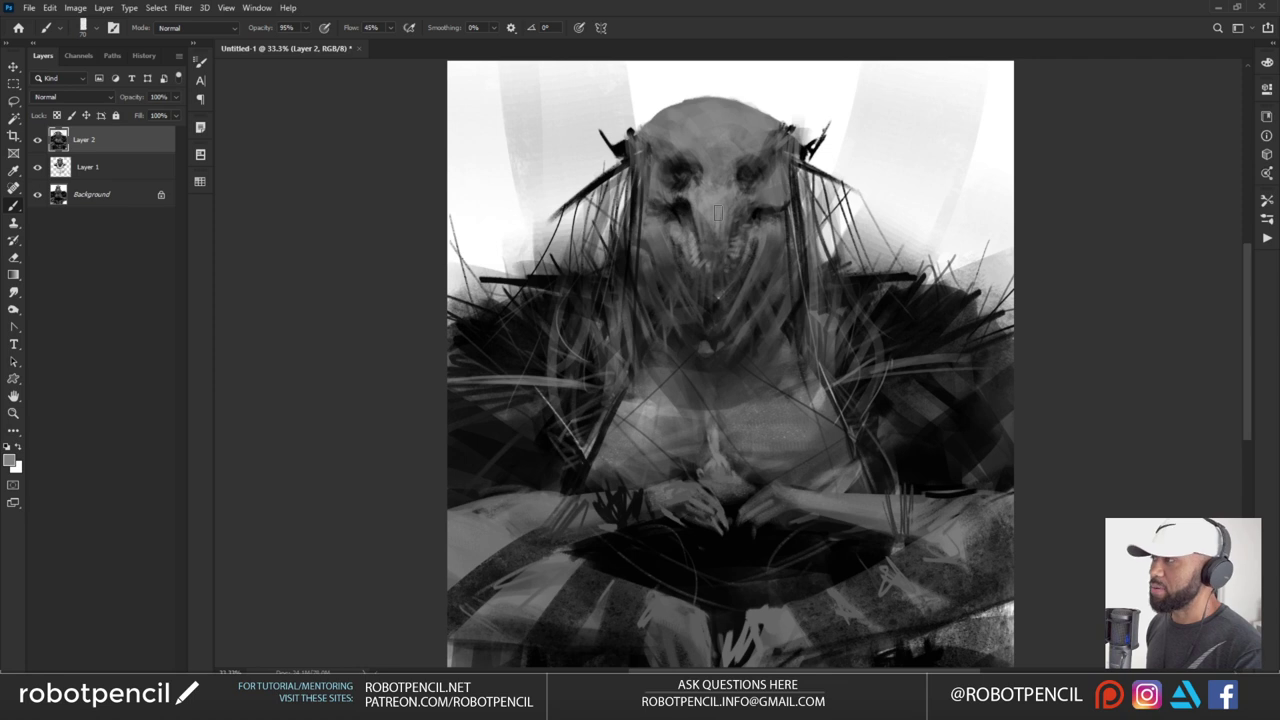
# Darken both sides of the skull's nasal ridge down toward the teeth with black strokes in the default foreground colour
pyautogui.press(']')
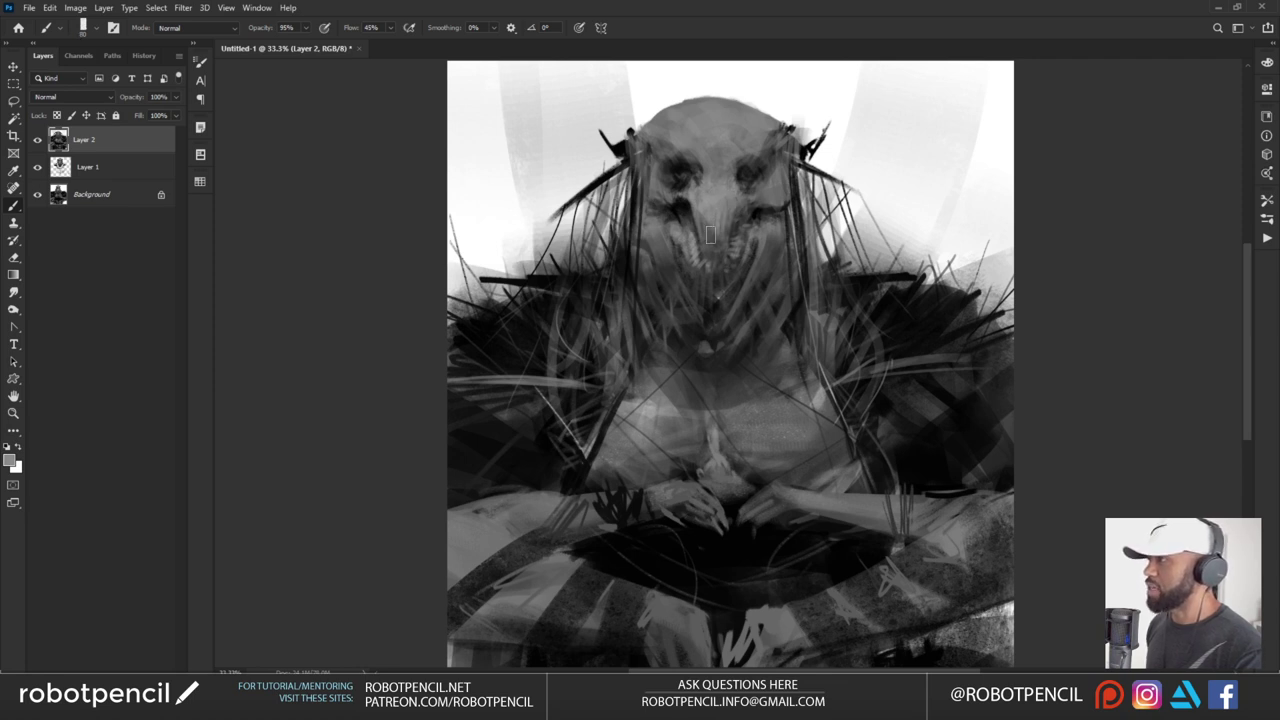
pyautogui.press('d')
pyautogui.press('[')
pyautogui.press('[')
pyautogui.moveTo(696, 203); pyautogui.dragTo(707, 256)
pyautogui.moveTo(737, 208)
pyautogui.mouseDown()
pyautogui.moveTo(719, 232)
pyautogui.moveTo(712, 255)
pyautogui.moveTo(703, 235)
pyautogui.moveTo(716, 264)
pyautogui.mouseUp()
# Add fine touches around the nose and eye sockets with a small brush and grey sampled from the nasal ridge, undoing one stroke
pyautogui.keyDown('alt'); pyautogui.click(711, 198); pyautogui.keyUp('alt')
pyautogui.press('[')
pyautogui.press('[')
pyautogui.press('[')
pyautogui.press('[')
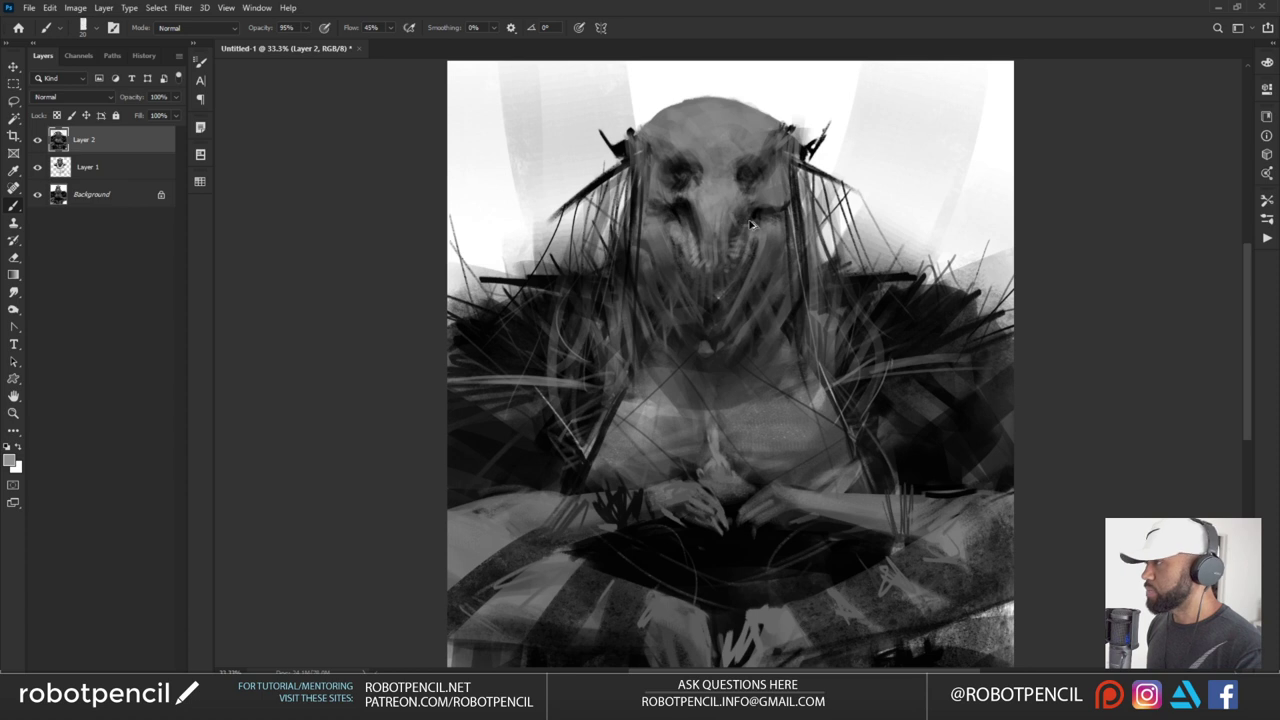
pyautogui.press('[')
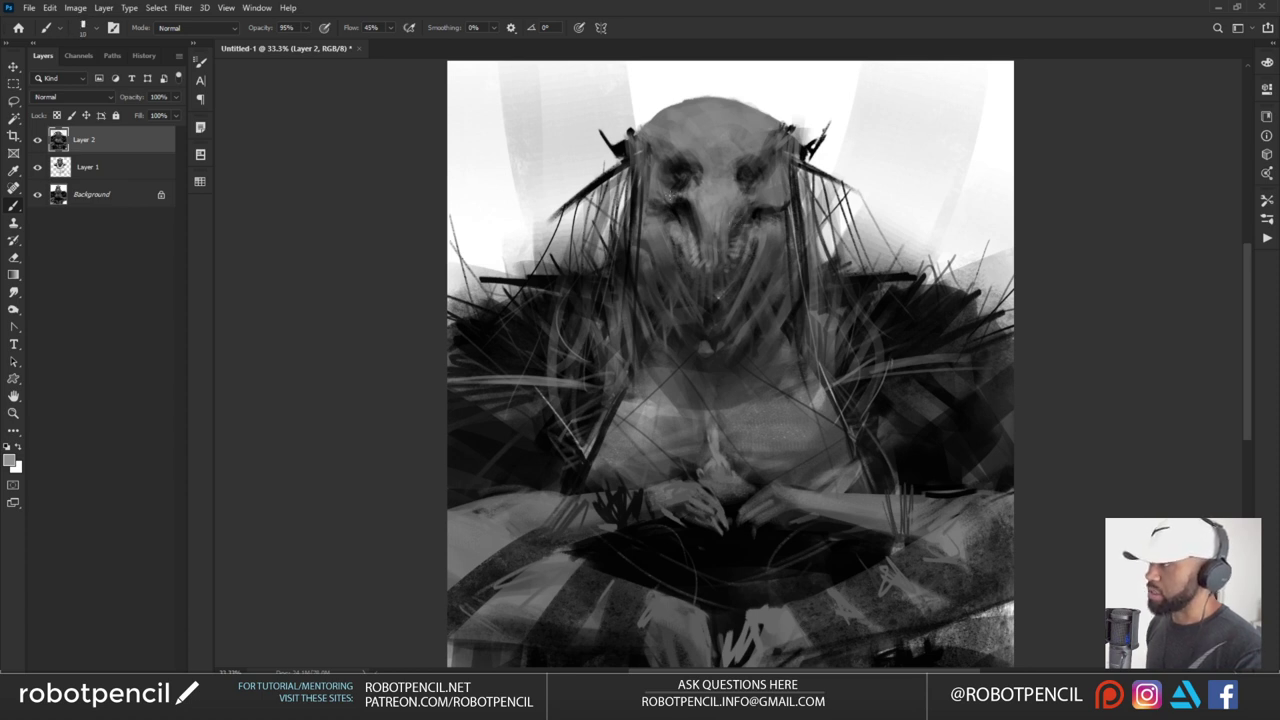
pyautogui.press(']')
pyautogui.hotkey('ctrl', 'z')
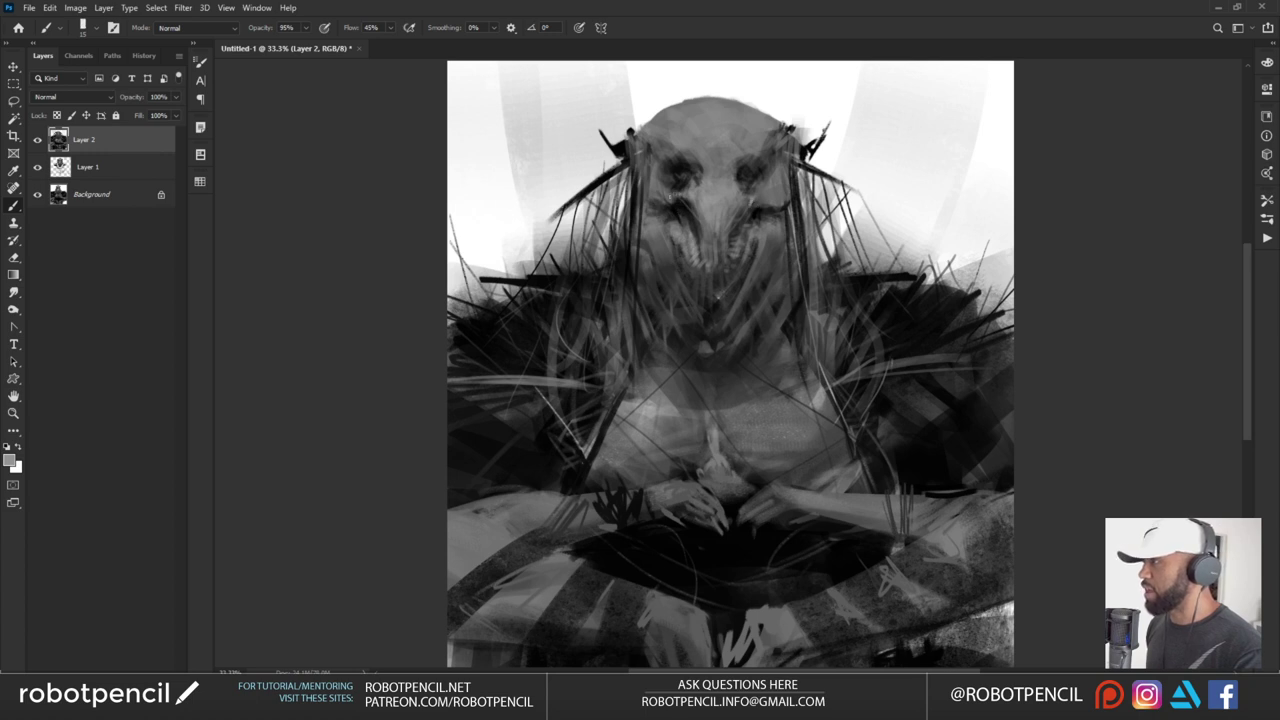
pyautogui.press('[')
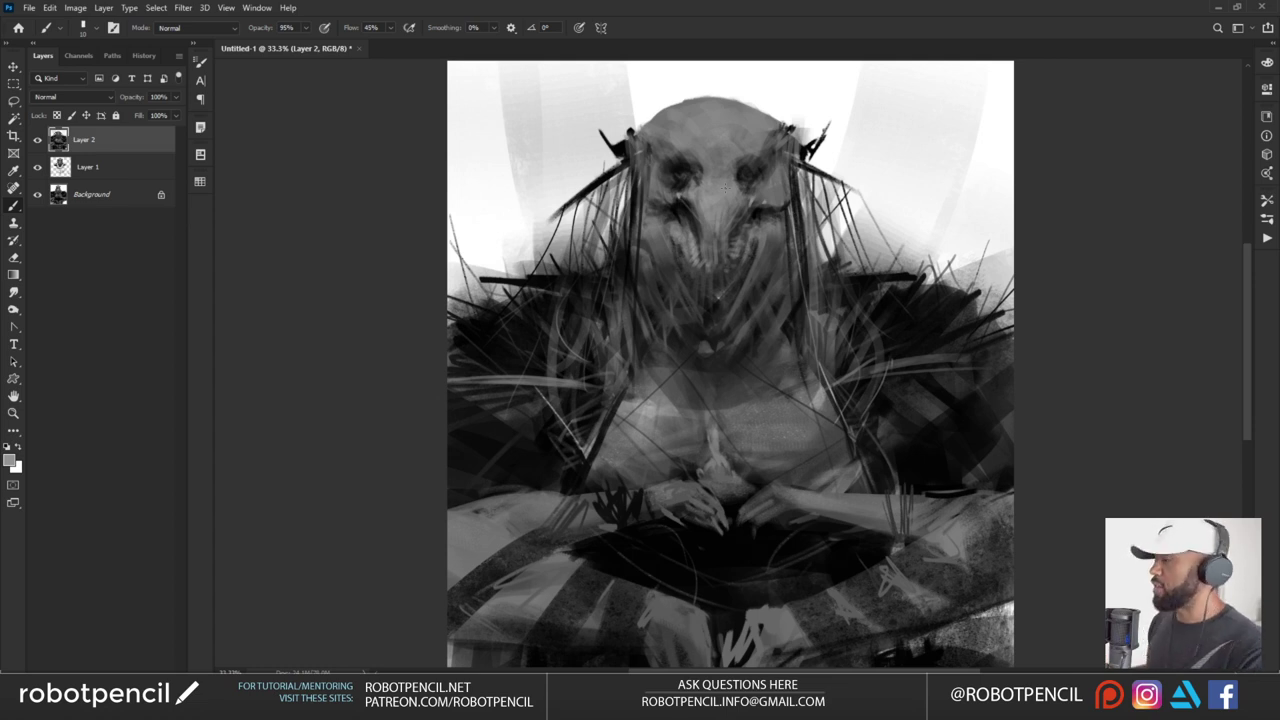
# Darken the skull's left eye socket with black sampled from inside it, using a brush enlarged to 90
pyautogui.keyDown('alt'); pyautogui.click(677, 178); pyautogui.keyUp('alt')
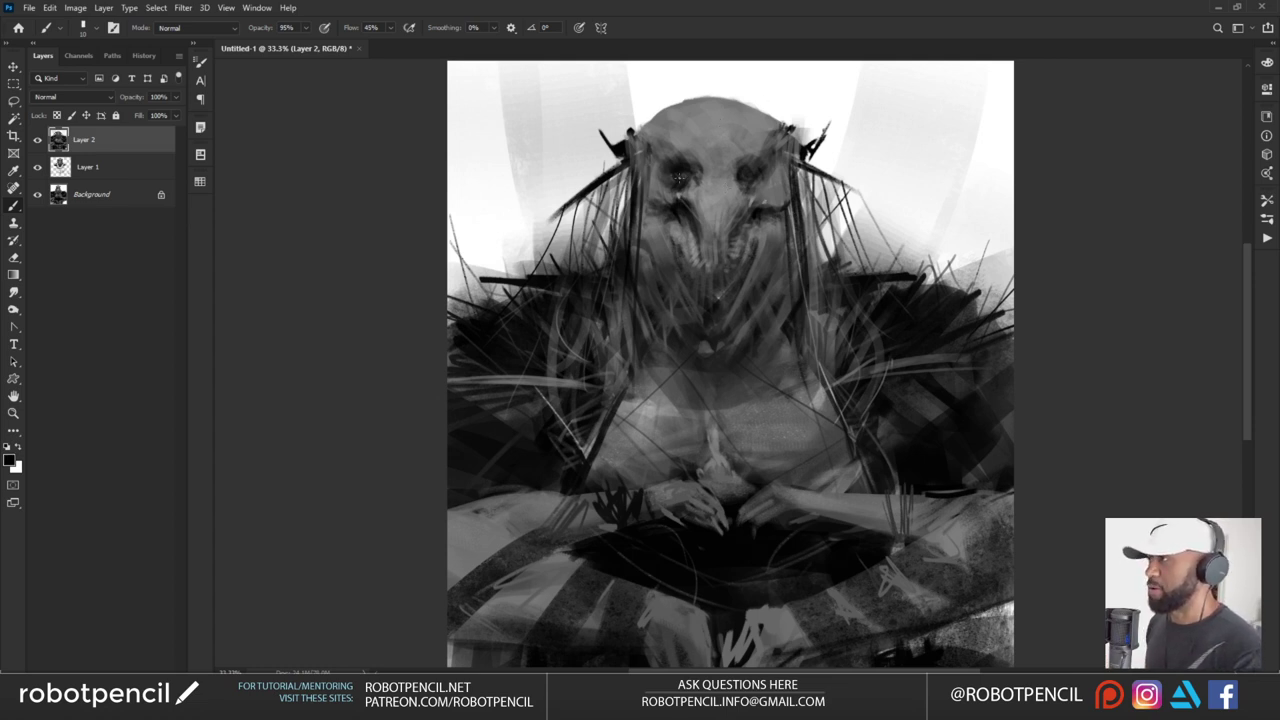
pyautogui.press(']')
pyautogui.press(']')
pyautogui.press(']')
pyautogui.press(']')
pyautogui.press(']')
pyautogui.press(']')
pyautogui.press(']')
pyautogui.press(']')
pyautogui.moveTo(681, 172); pyautogui.dragTo(680, 178)
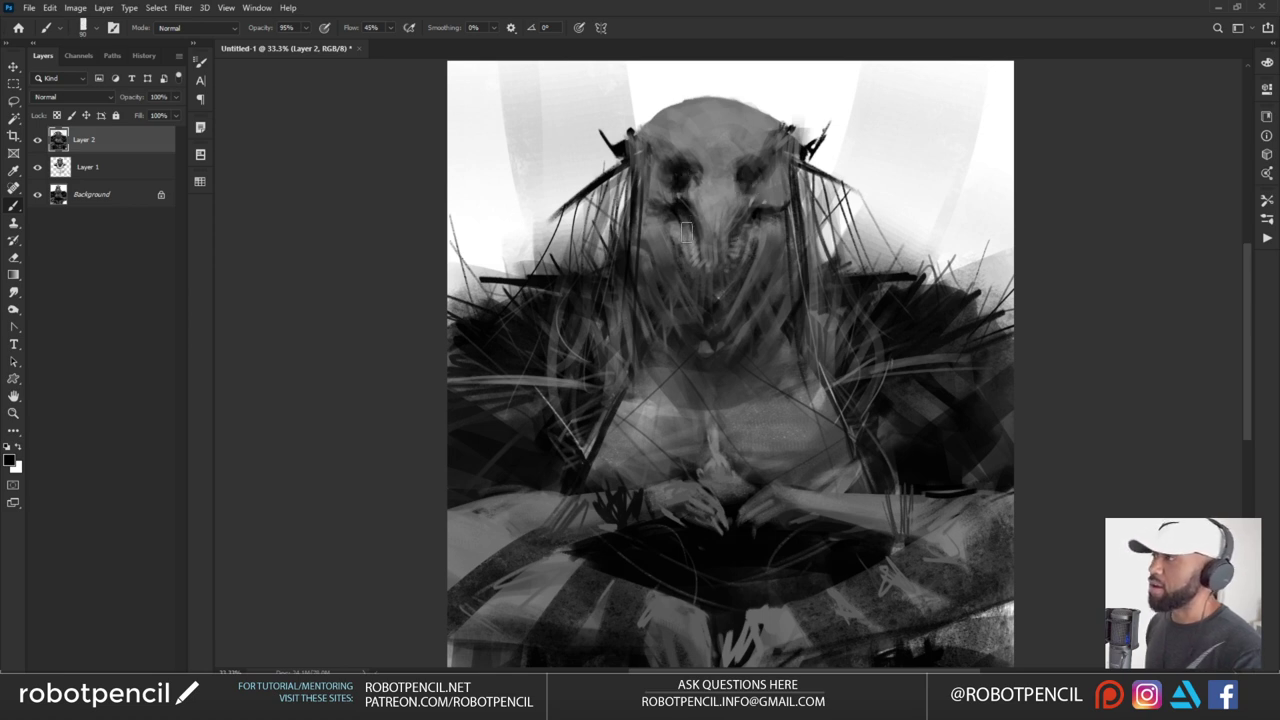
# Sample the mid grey between the nasal ridge and the right eye socket as the painting colour
pyautogui.keyDown('alt'); pyautogui.click(735, 185); pyautogui.keyUp('alt')
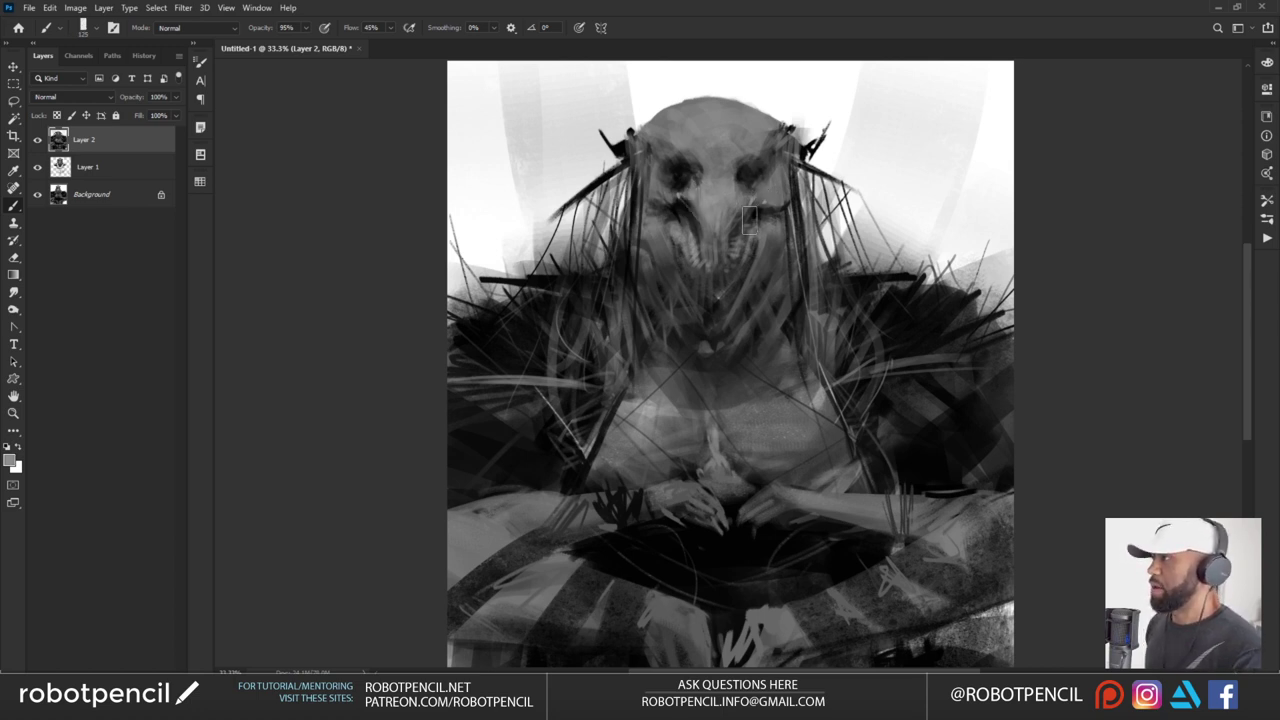
# Darken the lower eye sockets of the skull face with a sampled near-black, undoing the stray cheek stroke
pyautogui.keyDown('alt'); pyautogui.click(679, 208); pyautogui.keyUp('alt')
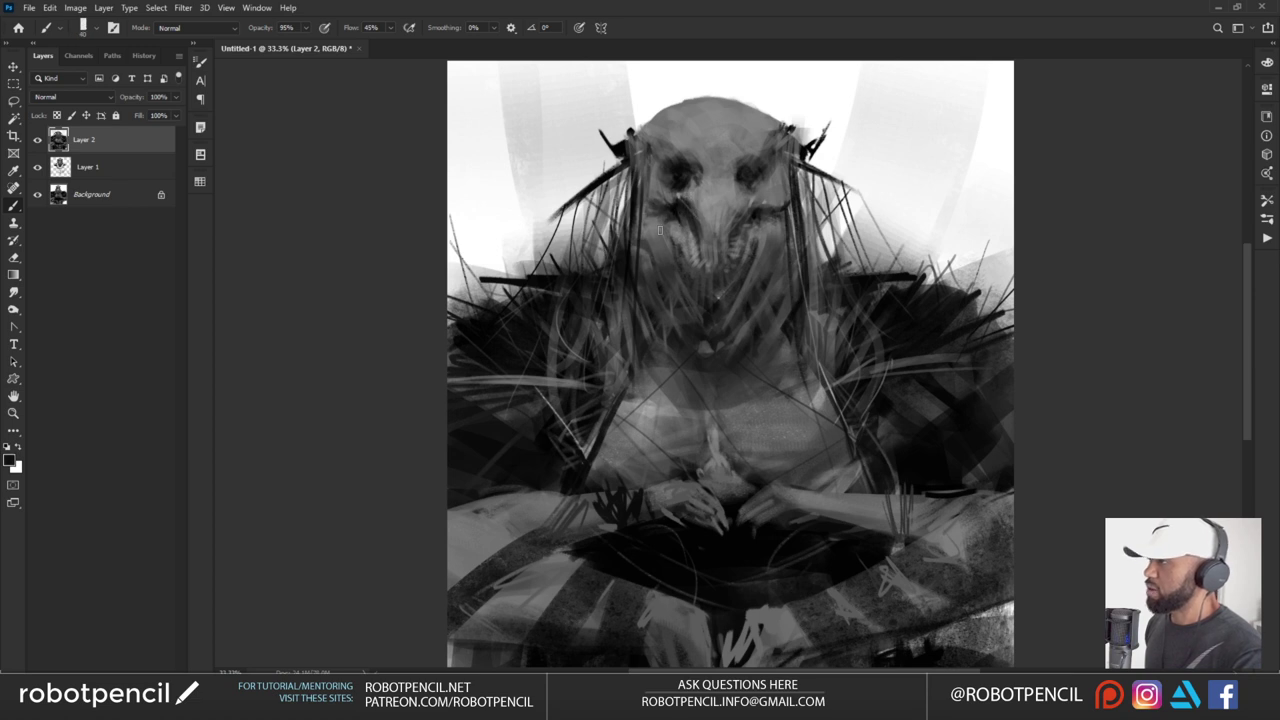
pyautogui.moveTo(651, 214)
pyautogui.mouseDown()
pyautogui.moveTo(656, 231)
pyautogui.moveTo(670, 224)
pyautogui.mouseUp()
pyautogui.hotkey('ctrl', 'z')
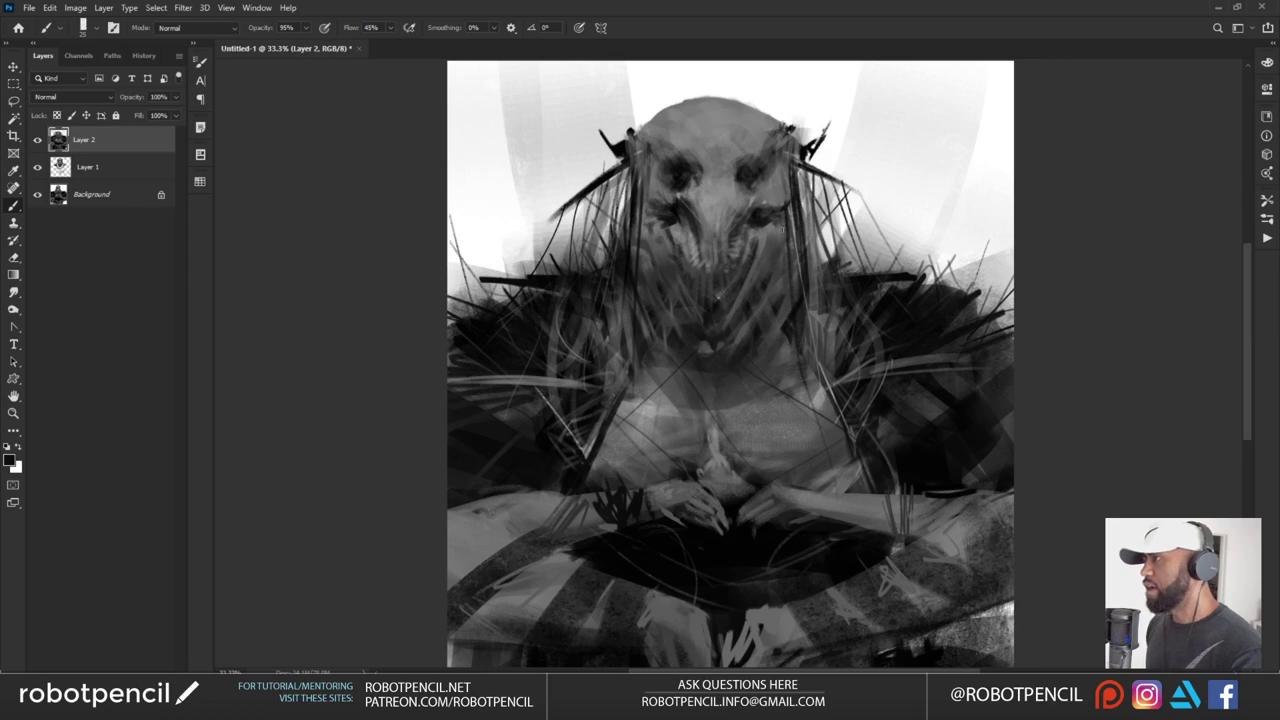
# Paint ragged overlapping strokes along the jaw and chin down to the neck, using greys sampled from the face
pyautogui.press('z')
pyautogui.keyDown('alt'); pyautogui.click(713, 349); pyautogui.keyUp('alt')
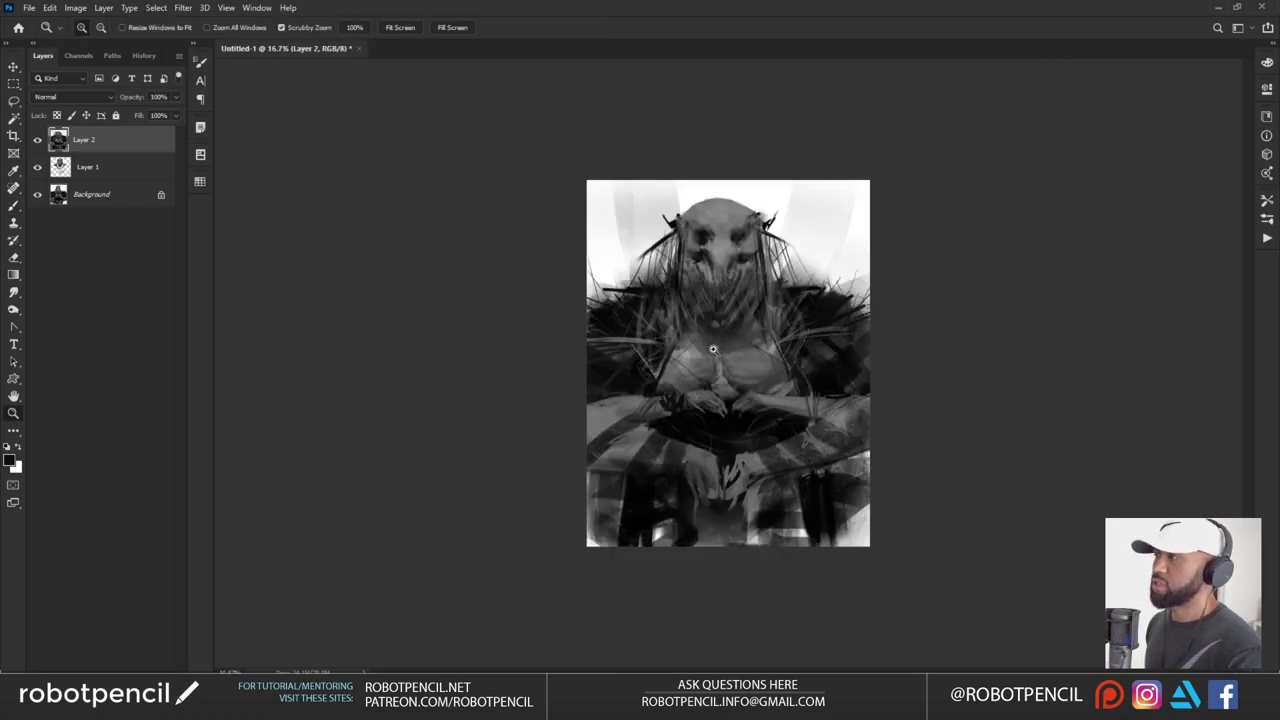
pyautogui.click(713, 349)
pyautogui.press('b')
pyautogui.keyDown('alt'); pyautogui.click(713, 349); pyautogui.keyUp('alt')
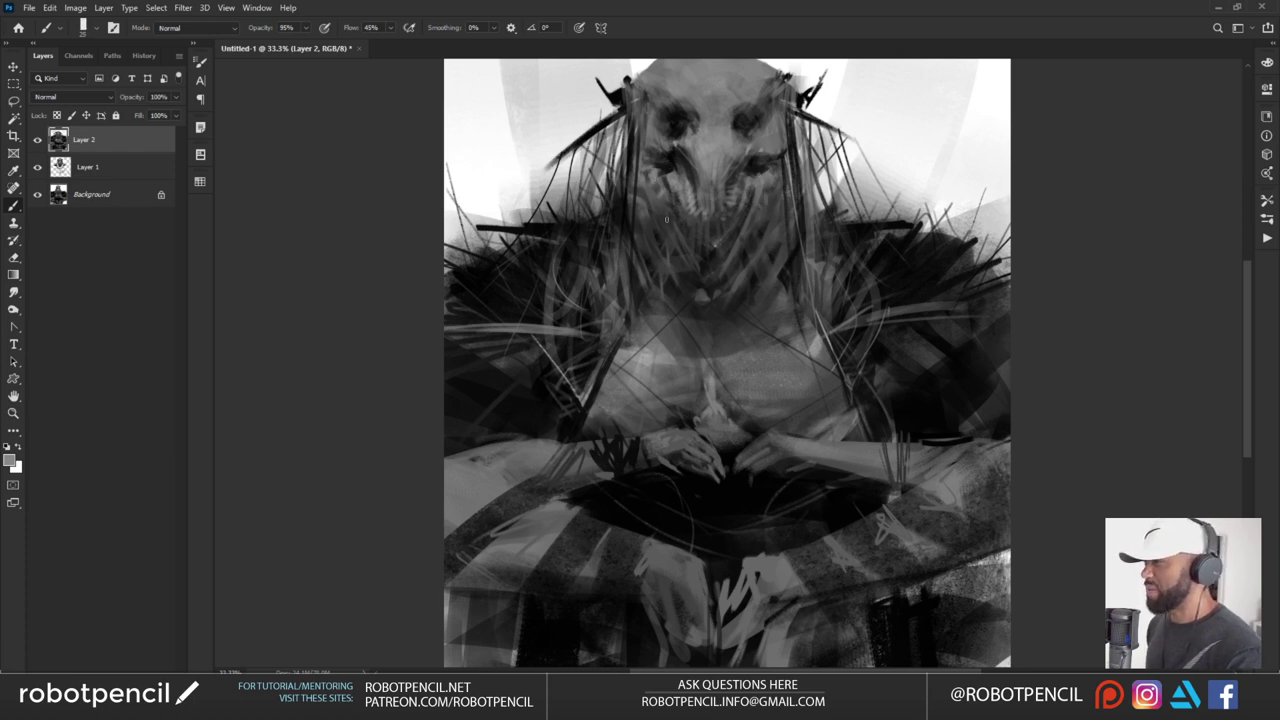
pyautogui.press(']')
pyautogui.press(']')
pyautogui.press(']')
pyautogui.keyDown('alt'); pyautogui.click(695, 264); pyautogui.keyUp('alt')
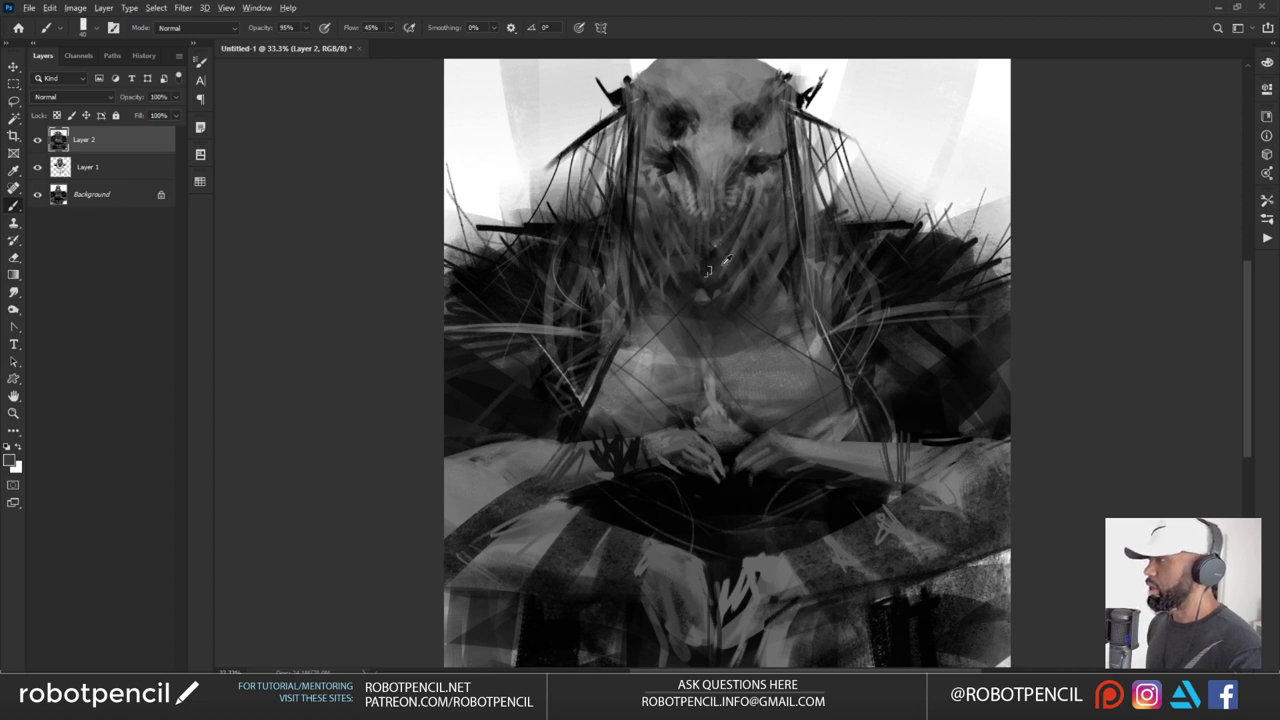
pyautogui.keyDown('alt'); pyautogui.click(726, 263); pyautogui.keyUp('alt')
pyautogui.moveTo(692, 262)
pyautogui.mouseDown()
pyautogui.moveTo(717, 271)
pyautogui.moveTo(692, 265)
pyautogui.moveTo(705, 267)
pyautogui.moveTo(689, 297)
pyautogui.moveTo(703, 320)
pyautogui.moveTo(687, 365)
pyautogui.mouseUp()
pyautogui.keyDown('alt'); pyautogui.click(692, 358); pyautogui.keyUp('alt')
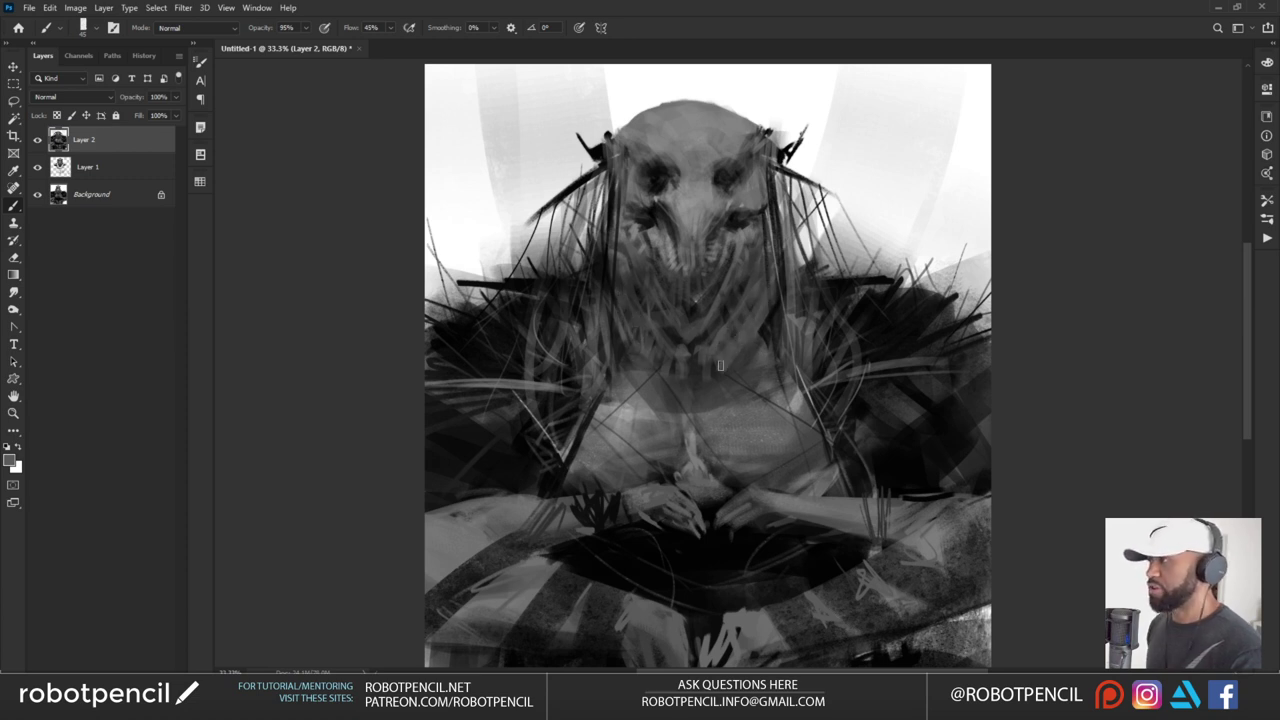
pyautogui.moveTo(612, 288); pyautogui.dragTo(674, 364)
pyautogui.keyDown('alt'); pyautogui.click(680, 345); pyautogui.keyUp('alt')
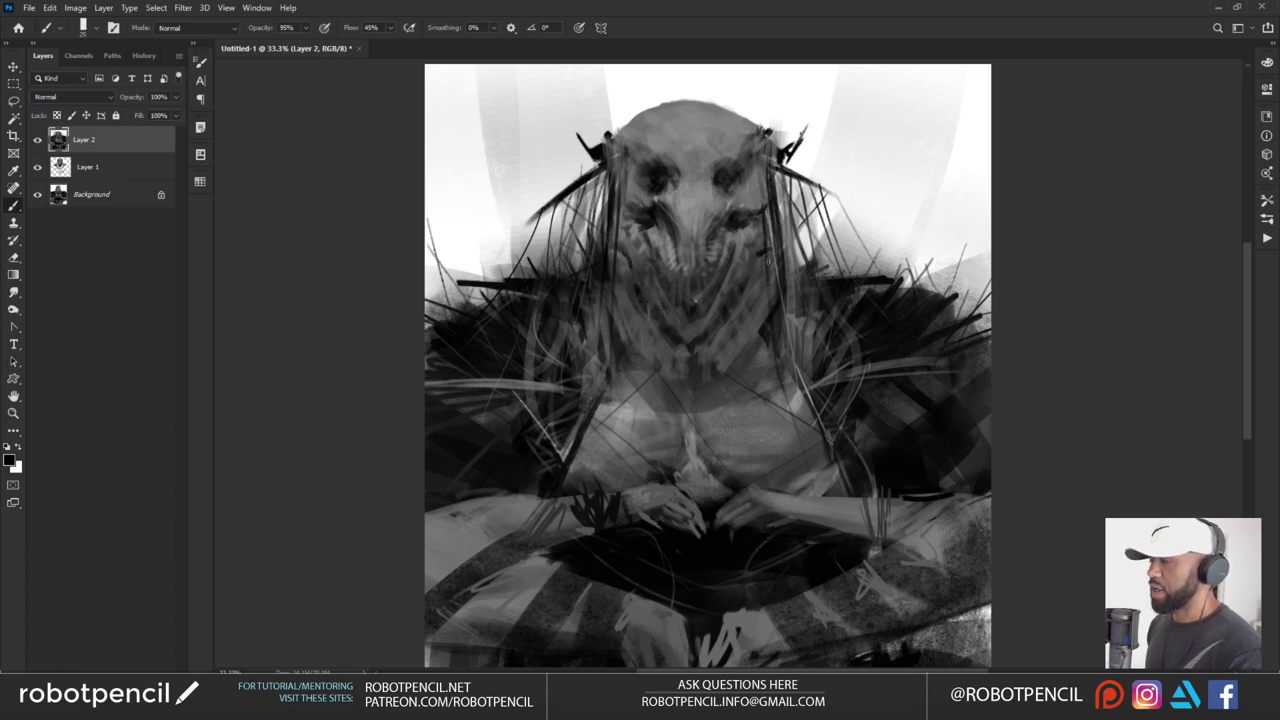
# Round out both upper eye sockets with sampled near-black and add a dark accent beside the nose ridge
pyautogui.keyDown('alt'); pyautogui.click(658, 175); pyautogui.keyUp('alt')
pyautogui.moveTo(651, 166)
pyautogui.mouseDown()
pyautogui.moveTo(636, 166)
pyautogui.moveTo(641, 178)
pyautogui.moveTo(728, 163)
pyautogui.moveTo(744, 180)
pyautogui.mouseUp()
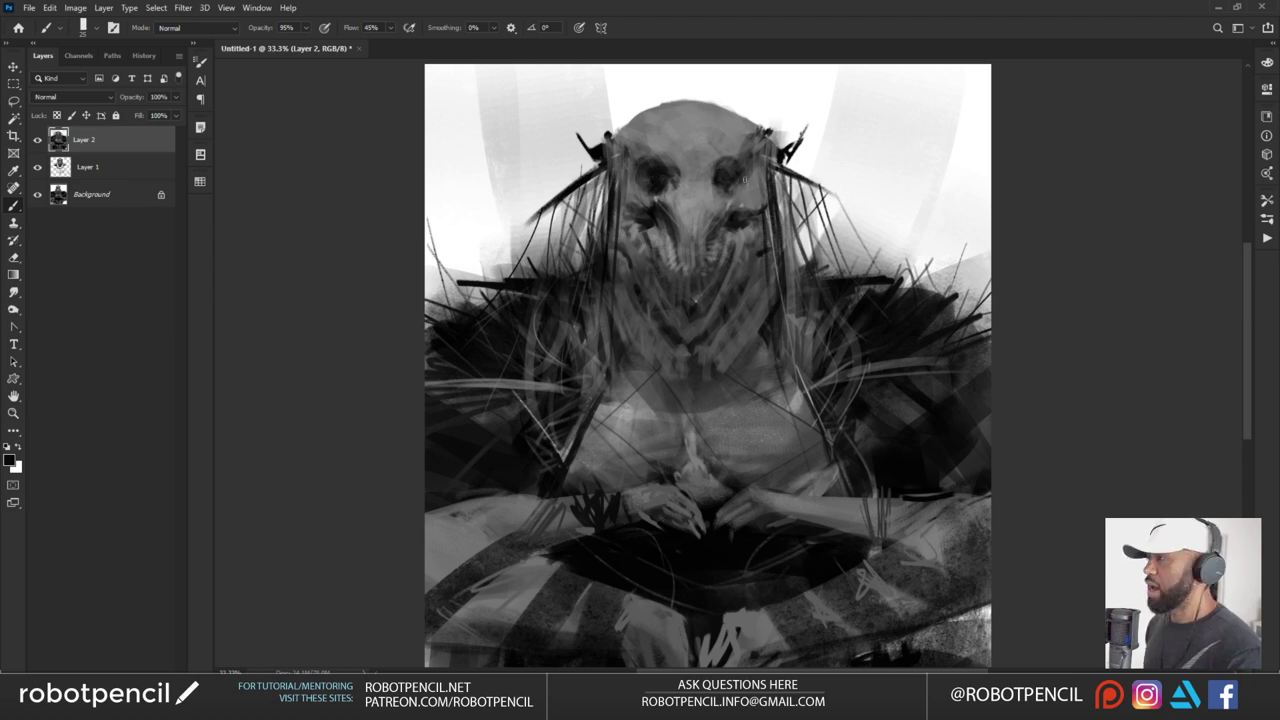
pyautogui.moveTo(673, 210)
pyautogui.mouseDown()
pyautogui.moveTo(677, 230)
pyautogui.moveTo(713, 224)
pyautogui.moveTo(690, 224)
pyautogui.mouseUp()
# Enlarge the brush to 150 px and shade the nose ridge between the eye sockets
pyautogui.press(']')
pyautogui.press(']')
pyautogui.press(']')
pyautogui.press(']')
pyautogui.press(']')
pyautogui.press(']')
pyautogui.press(']')
pyautogui.press(']')
pyautogui.press(']')
pyautogui.press(']')
pyautogui.press(']')
pyautogui.moveTo(690, 181); pyautogui.dragTo(709, 181)
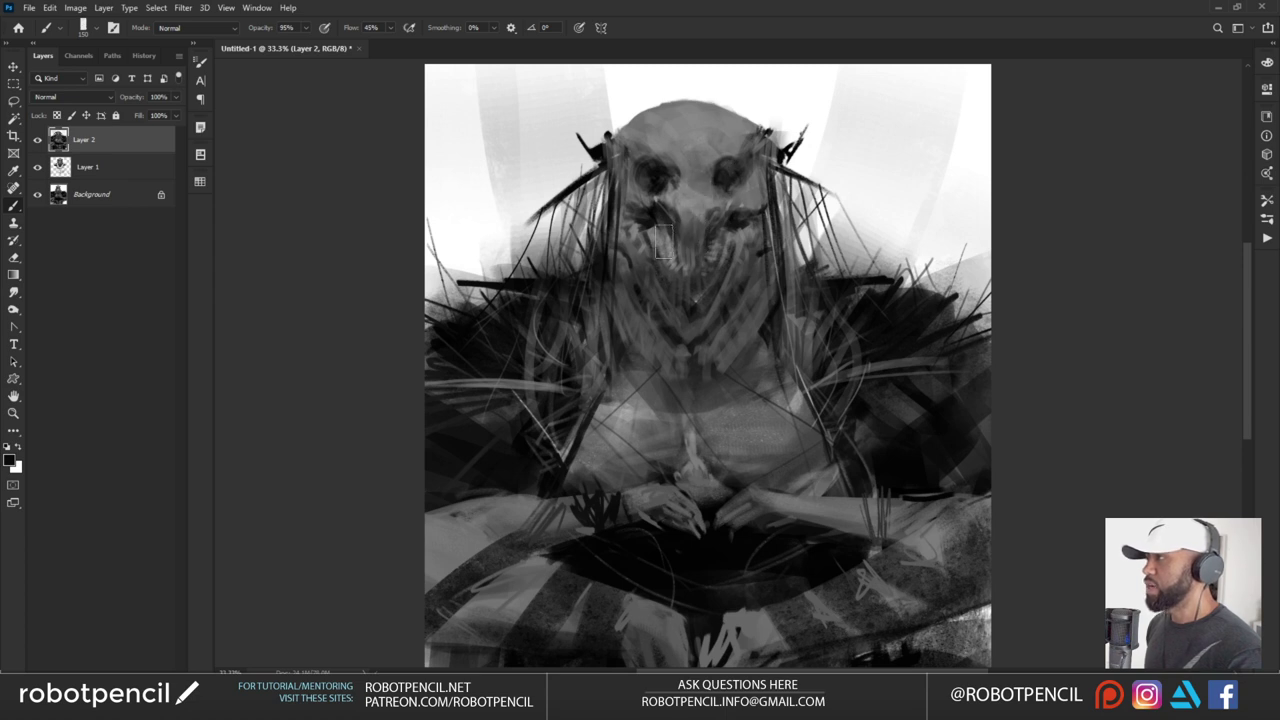
# Cover the area around the lower left eye socket with sampled grey and restate the lower sockets with small black strokes
pyautogui.keyDown('alt'); pyautogui.click(652, 228); pyautogui.keyUp('alt')
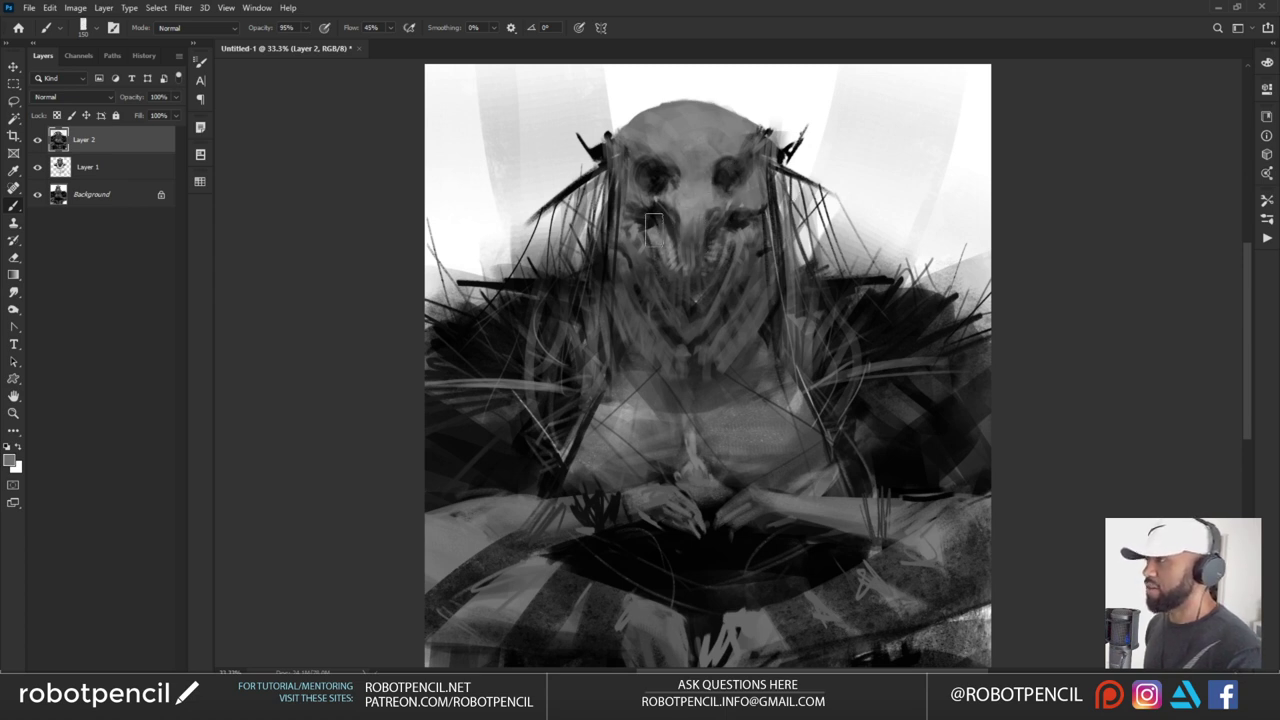
pyautogui.moveTo(652, 228)
pyautogui.mouseDown()
pyautogui.moveTo(620, 205)
pyautogui.moveTo(641, 228)
pyautogui.mouseUp()
pyautogui.press('d')
pyautogui.press('[')
pyautogui.press('[')
pyautogui.press('[')
pyautogui.press('[')
pyautogui.press('[')
pyautogui.press('[')
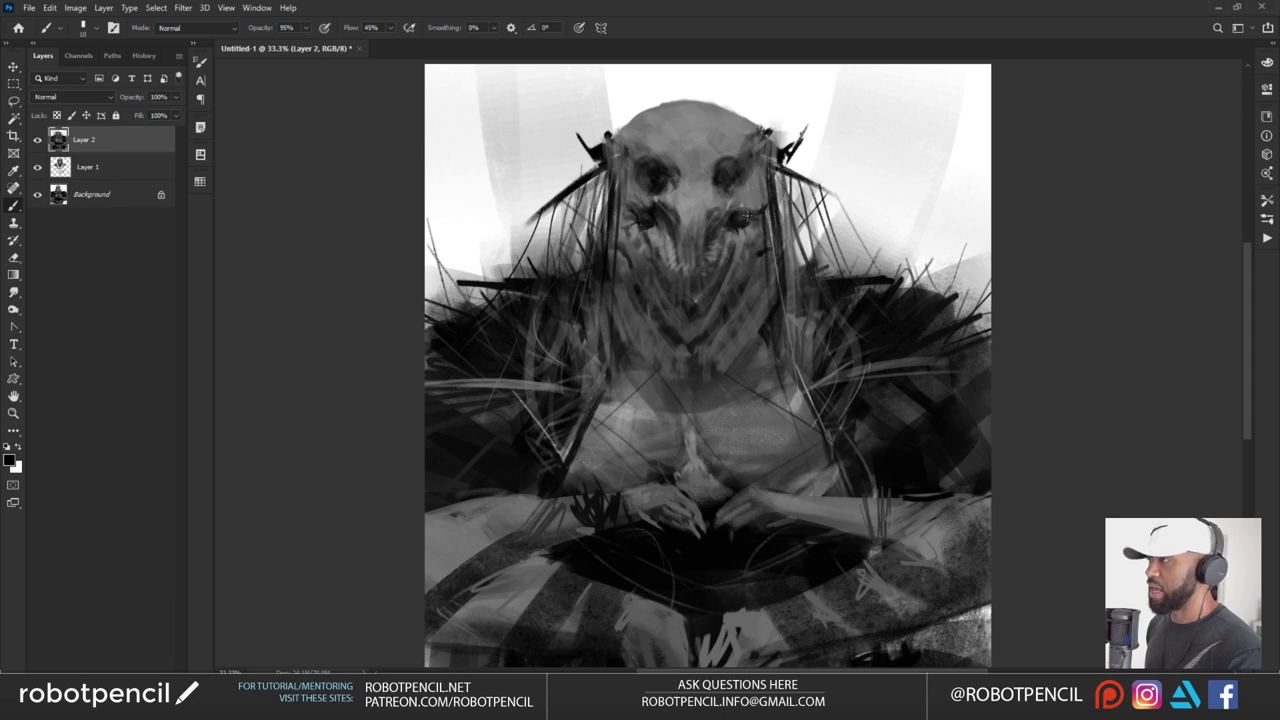
# Enlarge the brush and darken the right side of the face beside the hanging hair
pyautogui.press(']')
pyautogui.press(']')
pyautogui.press(']')
pyautogui.press(']')
pyautogui.moveTo(763, 165); pyautogui.dragTo(763, 232)
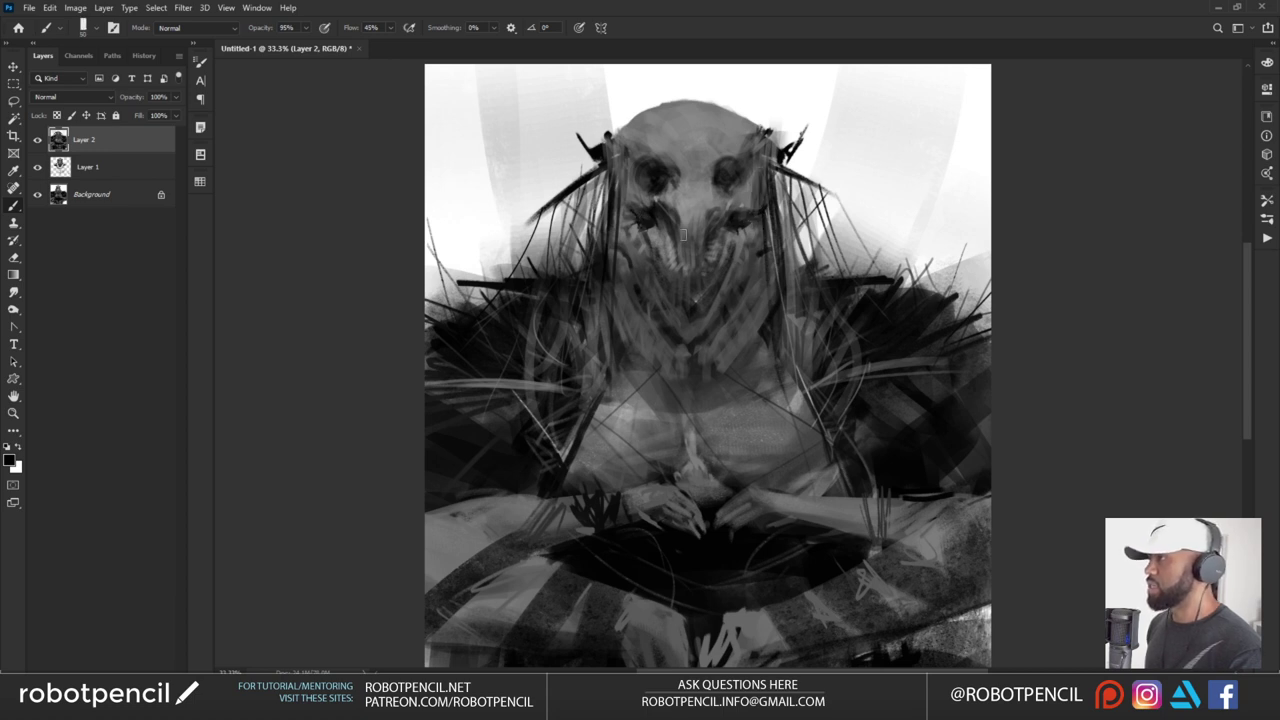
pyautogui.moveTo(794, 289); pyautogui.dragTo(762, 243)
# Flip the whole painting horizontally to check the composition
pyautogui.press('z')
pyautogui.keyDown('alt'); pyautogui.click(749, 314); pyautogui.keyUp('alt')
pyautogui.keyDown('alt'); pyautogui.click(749, 314); pyautogui.keyUp('alt')
pyautogui.hotkey('ctrl', 'shift', 'f')
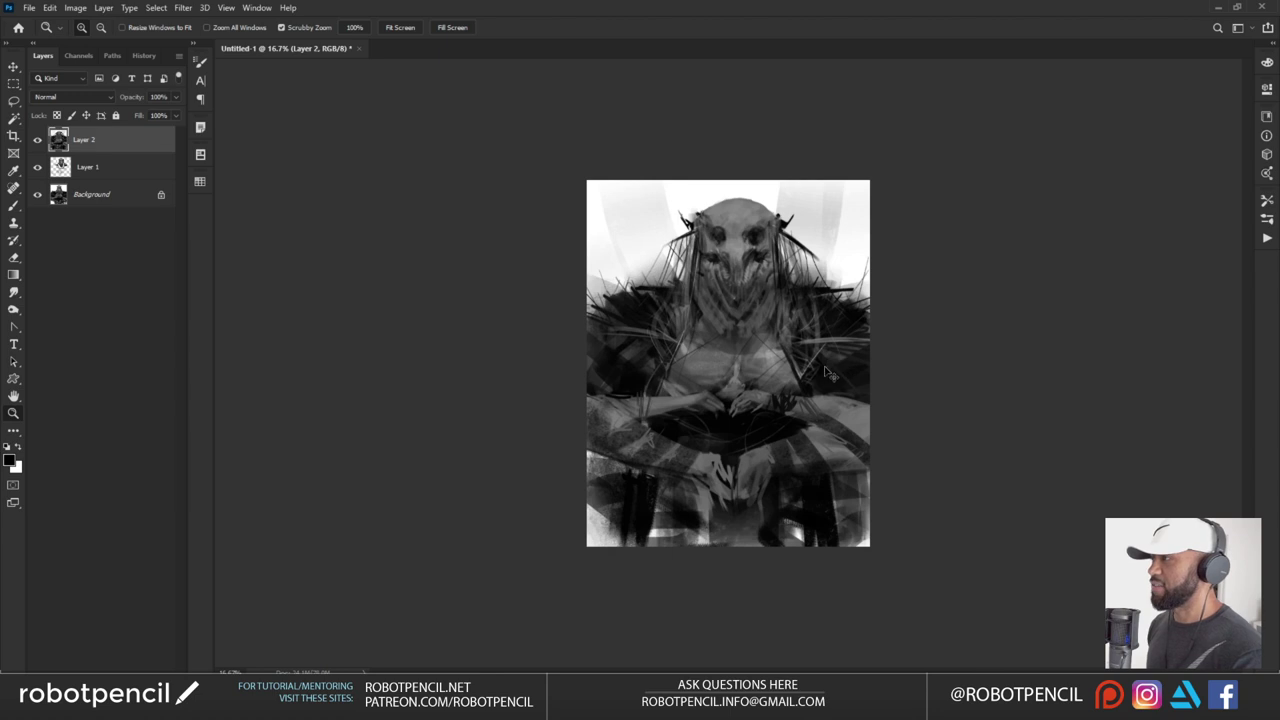
# Draw thin black strands hanging from the hair and beard over the upper chest with a very small brush
pyautogui.hotkey('ctrl', '=')
pyautogui.hotkey('ctrl', '=')
pyautogui.press('b')
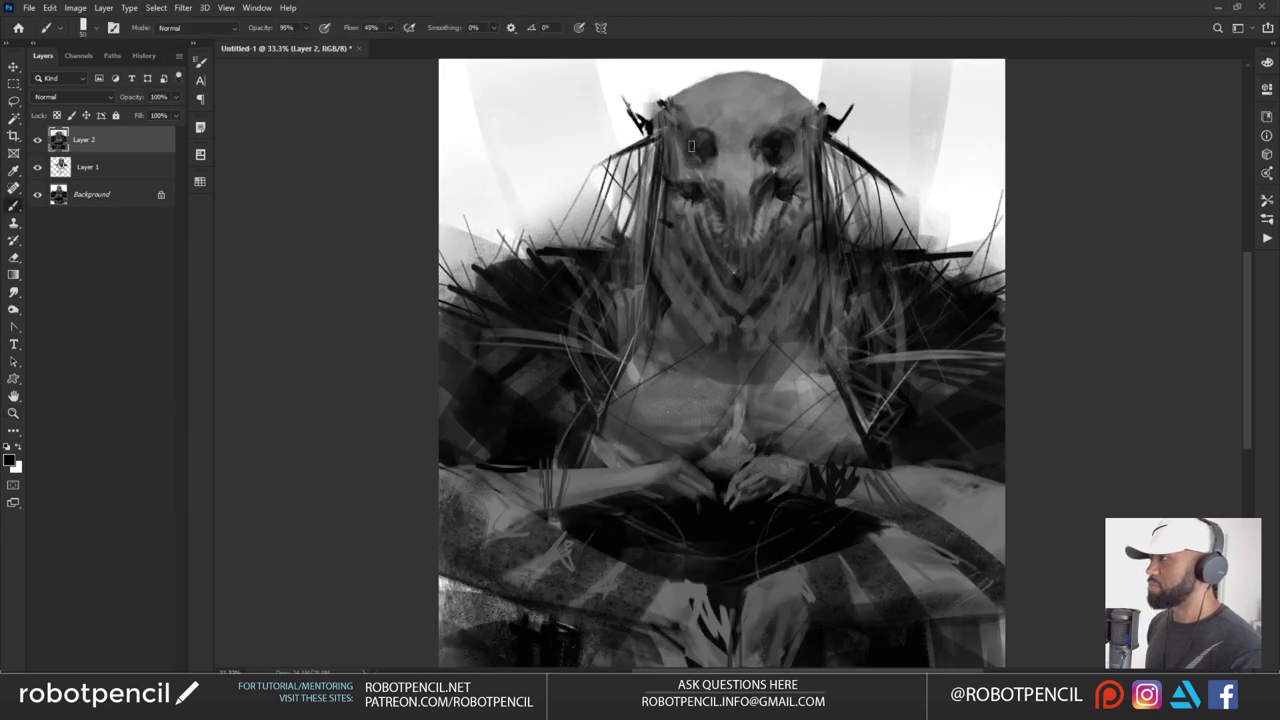
pyautogui.moveTo(686, 351)
pyautogui.mouseDown()
pyautogui.moveTo(659, 251)
pyautogui.moveTo(665, 263)
pyautogui.mouseUp()
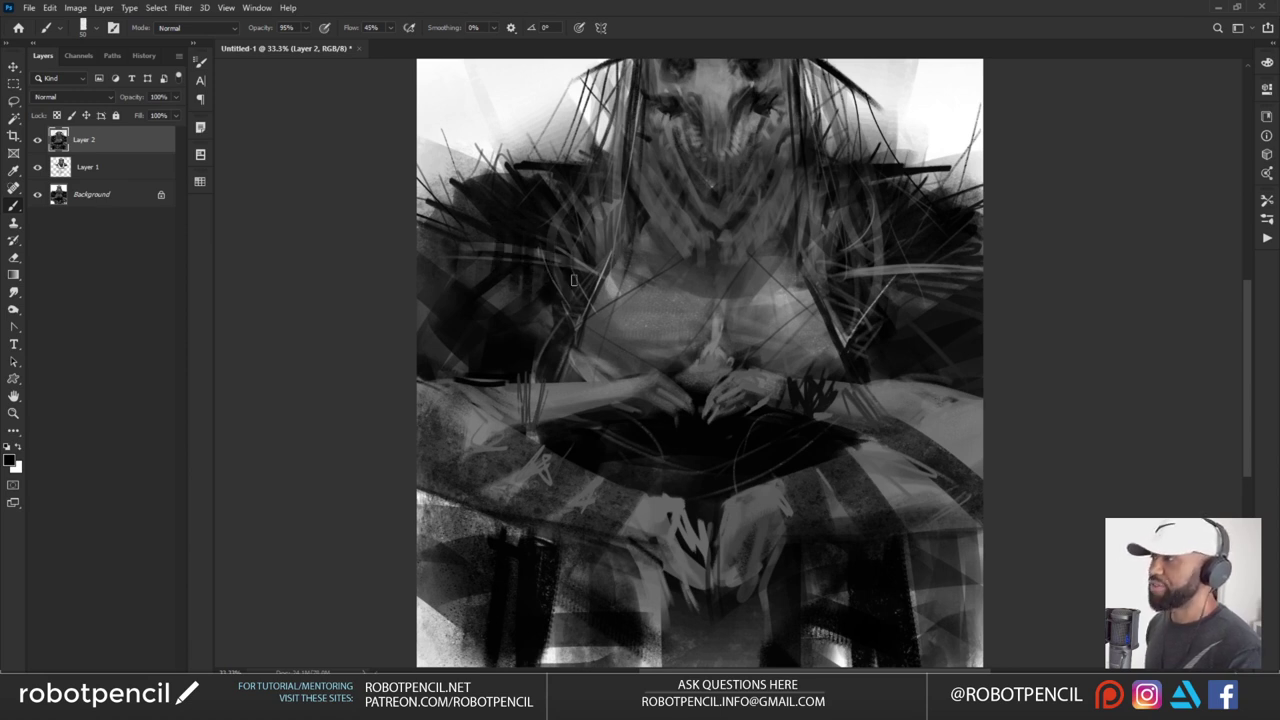
pyautogui.press('[')
pyautogui.press('[')
pyautogui.press('[')
pyautogui.press('[')
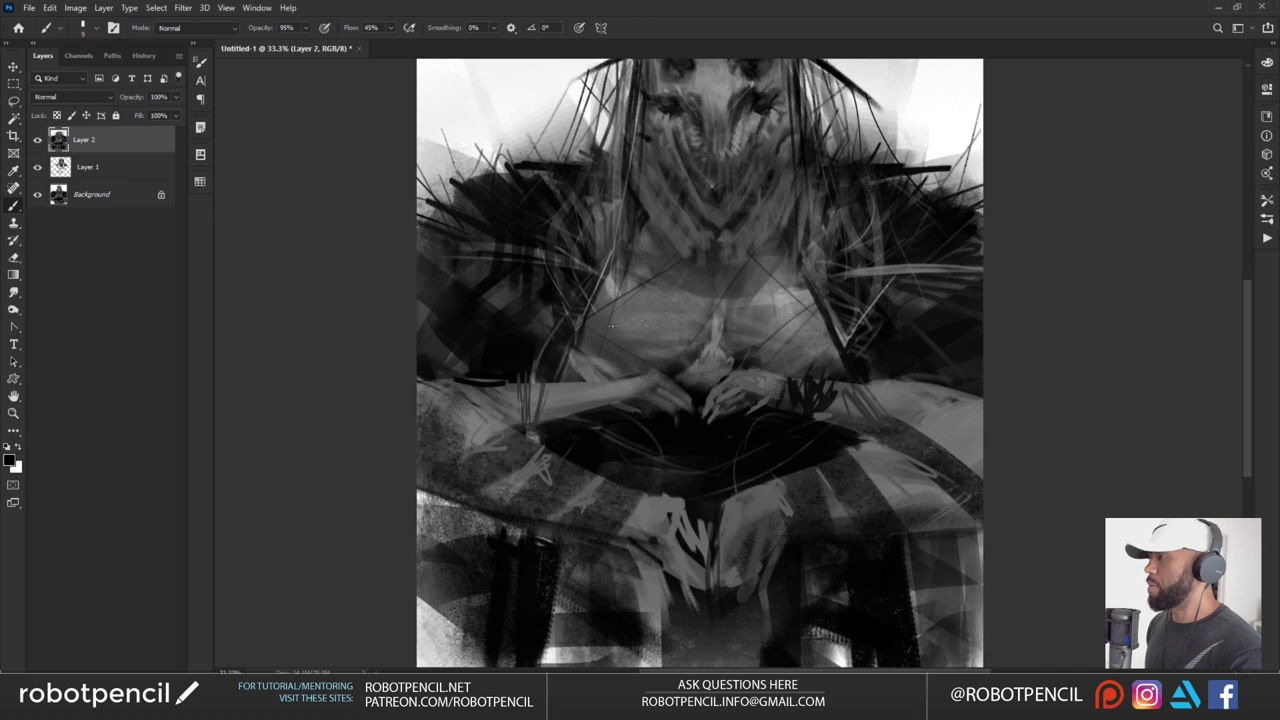
pyautogui.moveTo(650, 232); pyautogui.dragTo(650, 304)
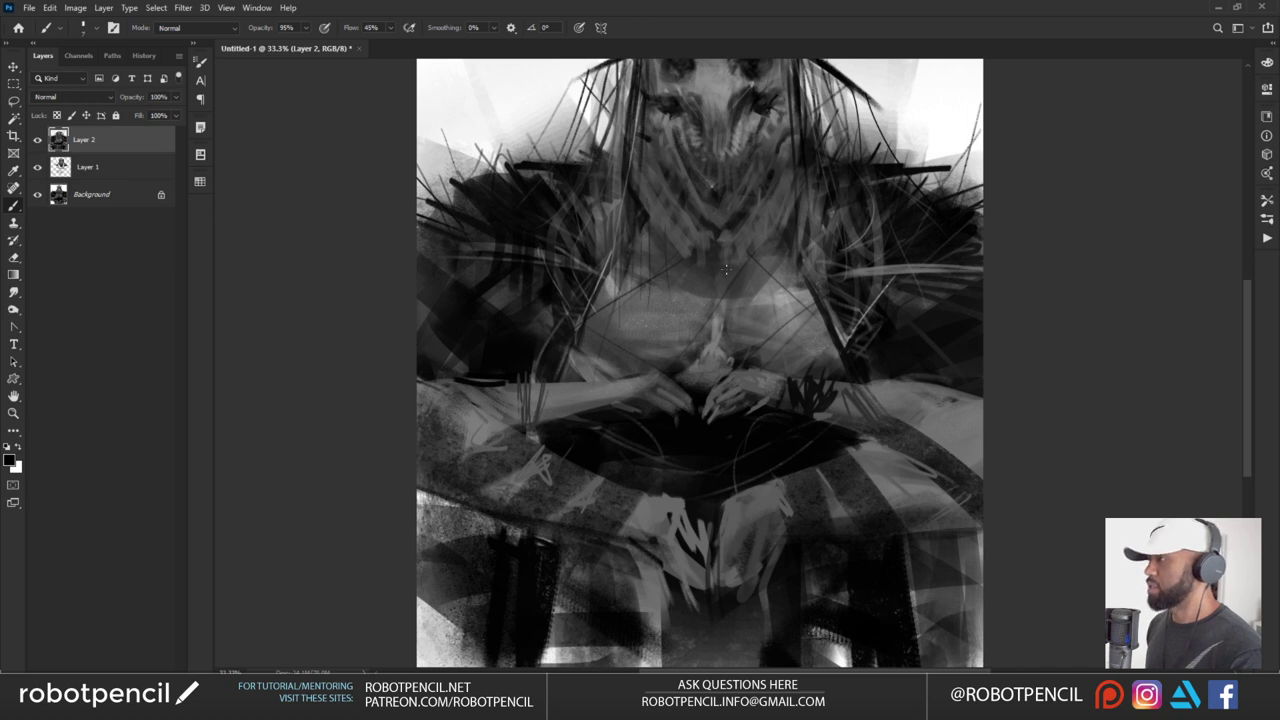
pyautogui.moveTo(790, 272); pyautogui.dragTo(790, 320)
pyautogui.moveTo(800, 272); pyautogui.dragTo(800, 324)
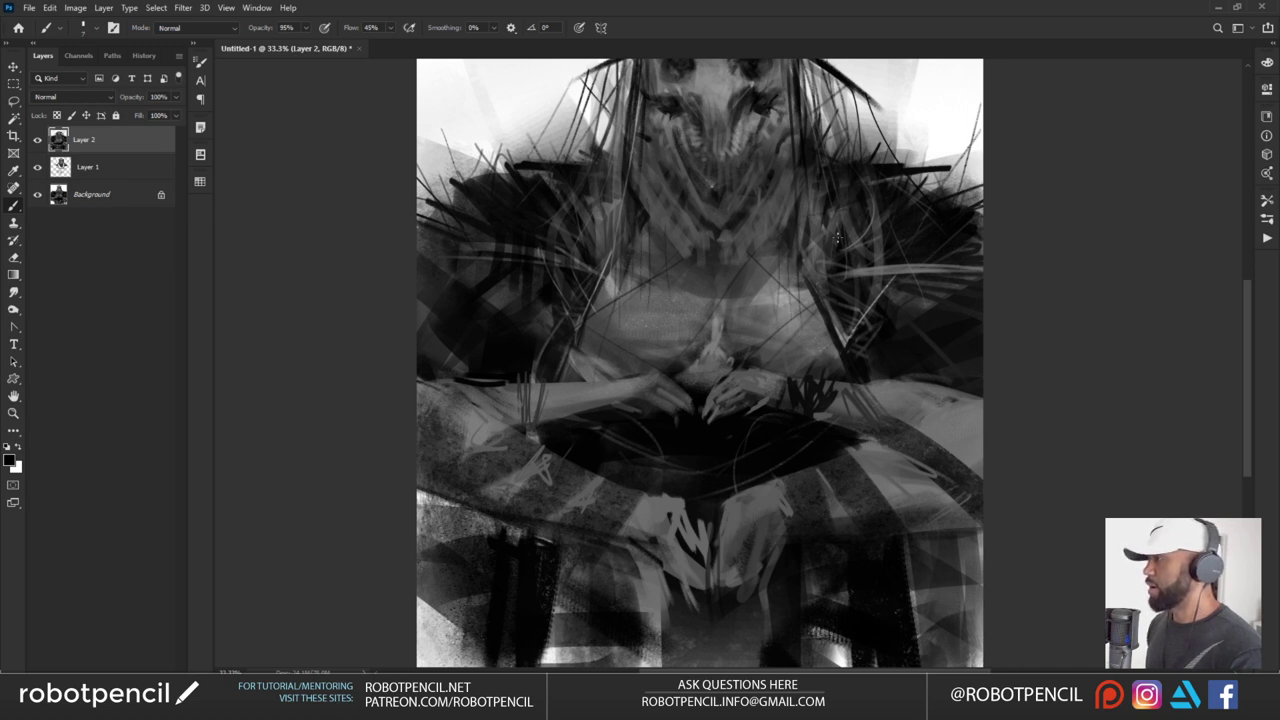
# Paint a dark curved shadow under the chin, undo the stray strokes, and blend the neck with a sampled dark grey
pyautogui.moveTo(838, 239); pyautogui.dragTo(771, 297)
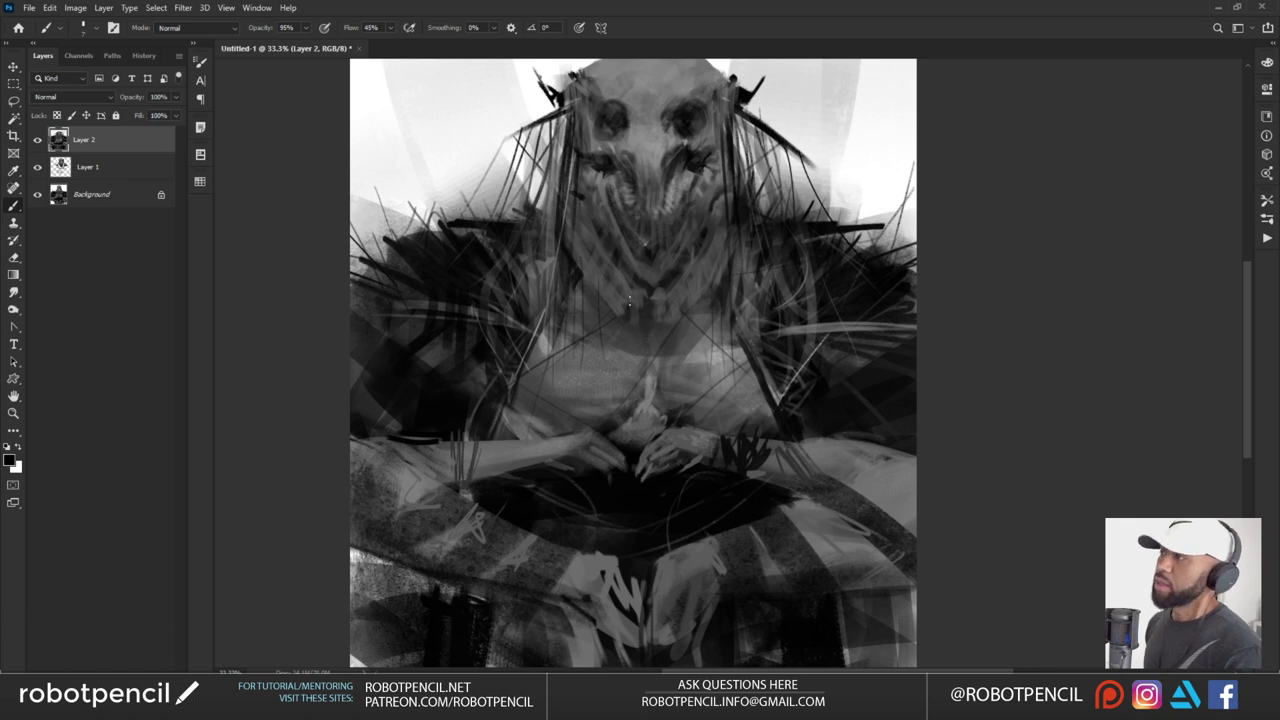
pyautogui.press(']')
pyautogui.press(']')
pyautogui.press(']')
pyautogui.moveTo(604, 310)
pyautogui.mouseDown()
pyautogui.moveTo(672, 327)
pyautogui.moveTo(638, 340)
pyautogui.mouseUp()
pyautogui.hotkey('ctrl', 'z')
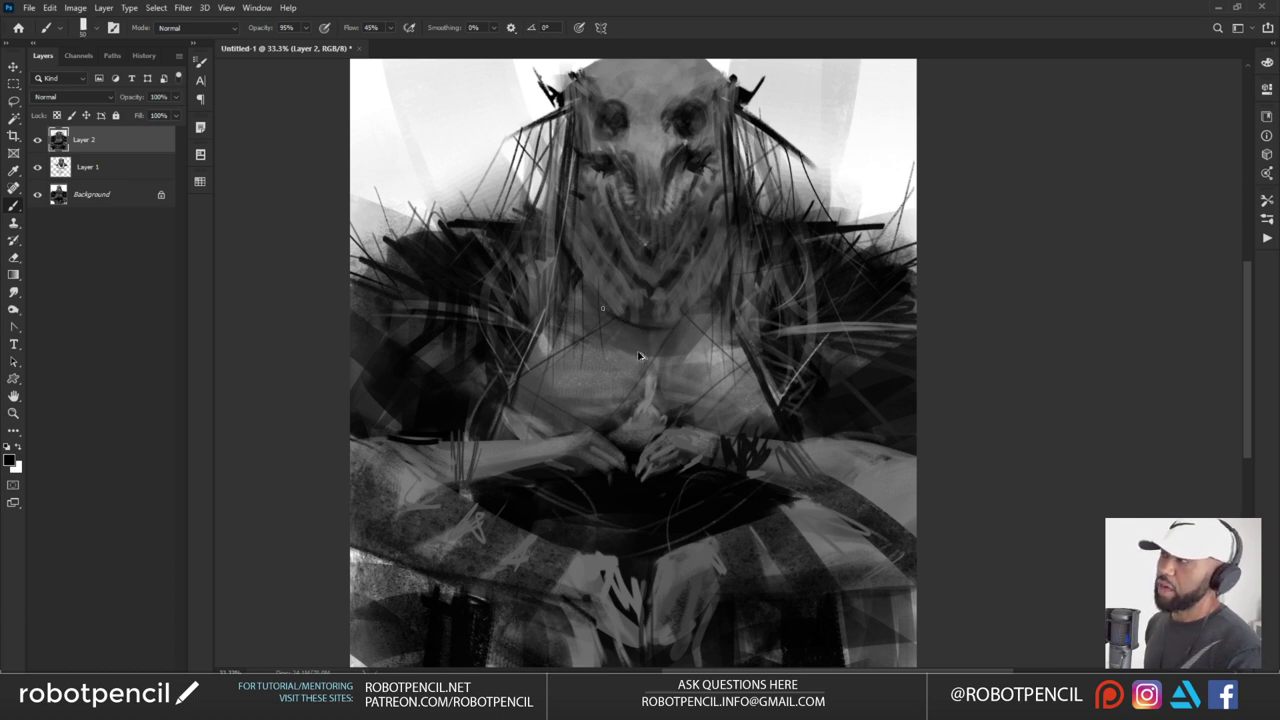
pyautogui.hotkey('ctrl', 'z')
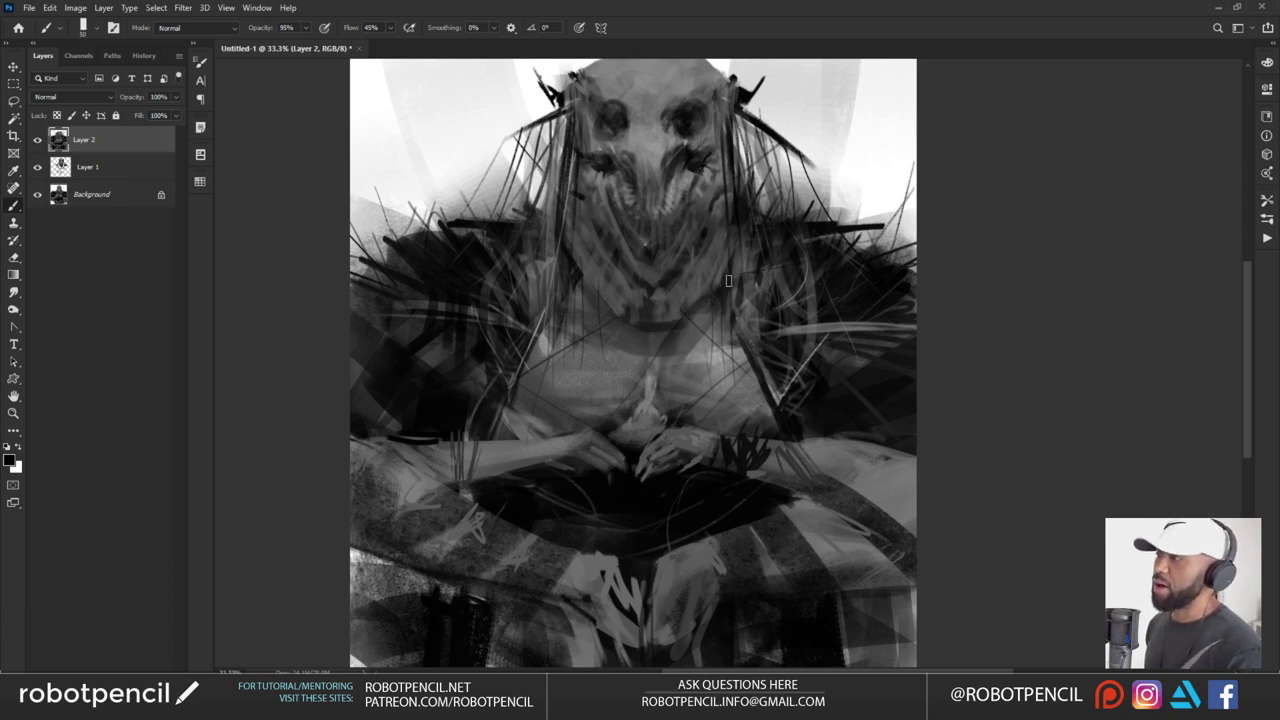
pyautogui.hotkey('ctrl', 'z')
pyautogui.keyDown('alt'); pyautogui.click(717, 263); pyautogui.keyUp('alt')
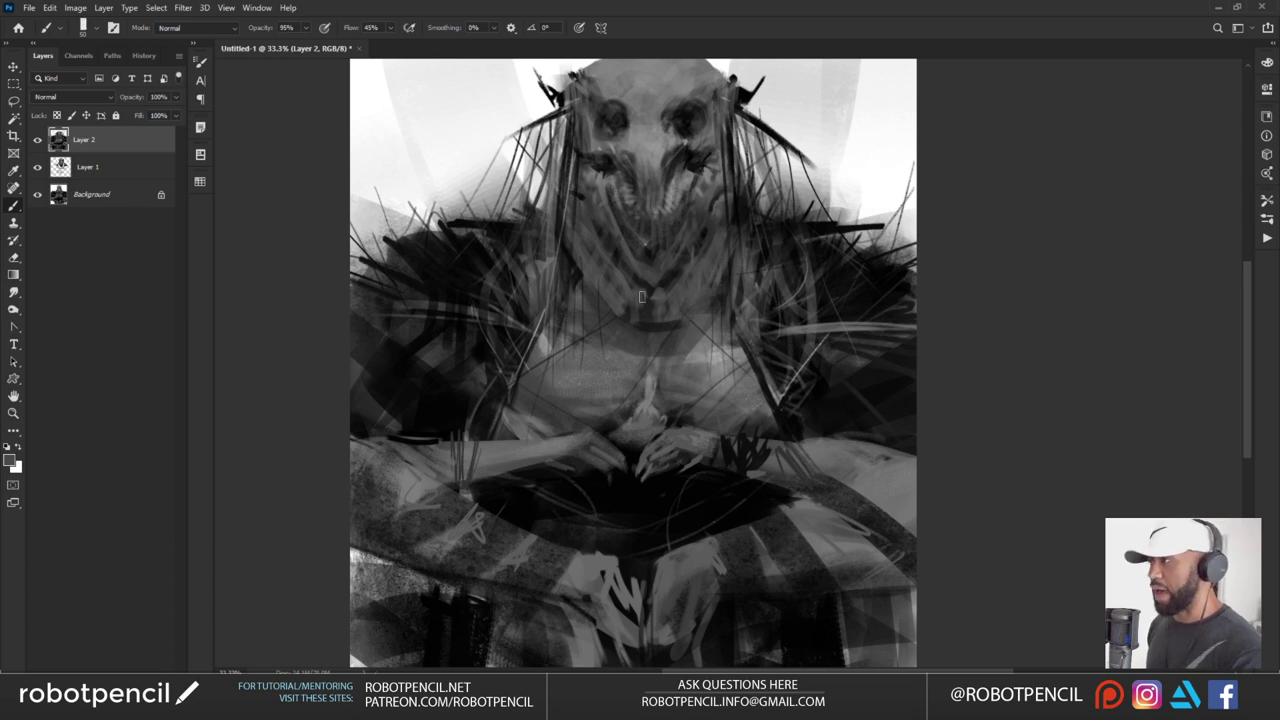
pyautogui.moveTo(580, 302); pyautogui.dragTo(632, 318)
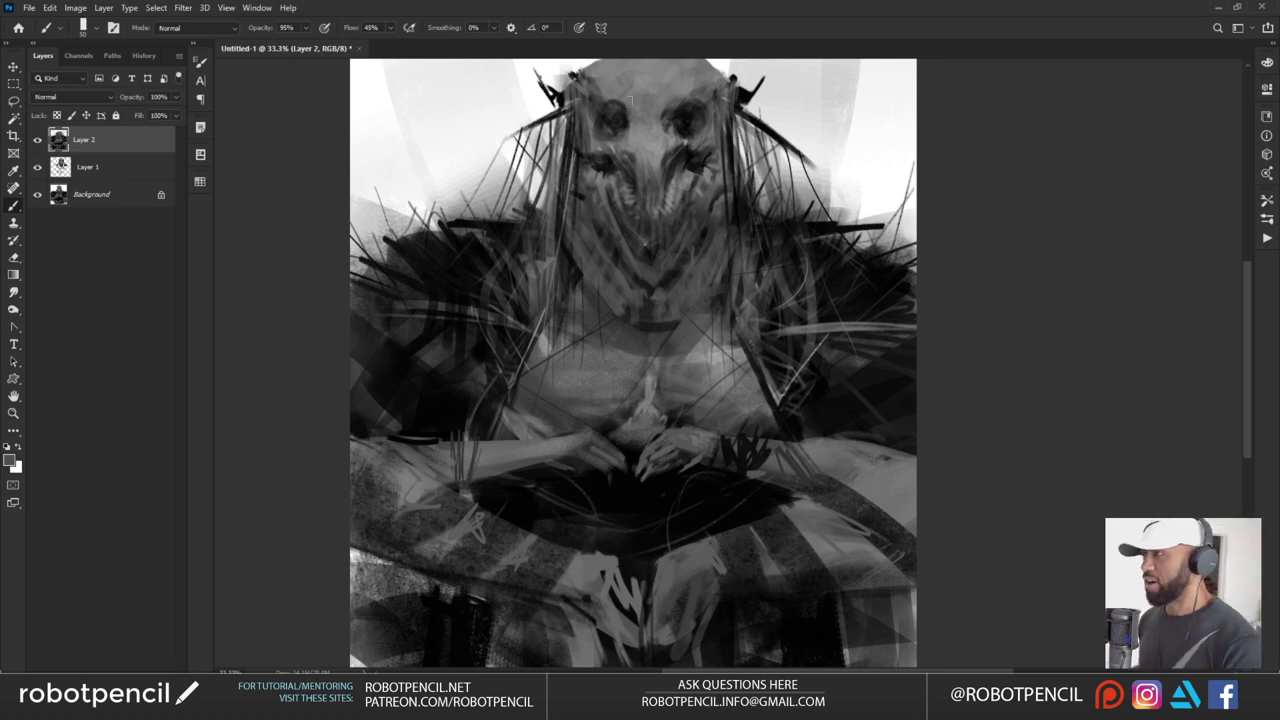
# Clean up the upper left contour of the skull's crown with greys sampled from the head
pyautogui.scroll(2, 602, 118)
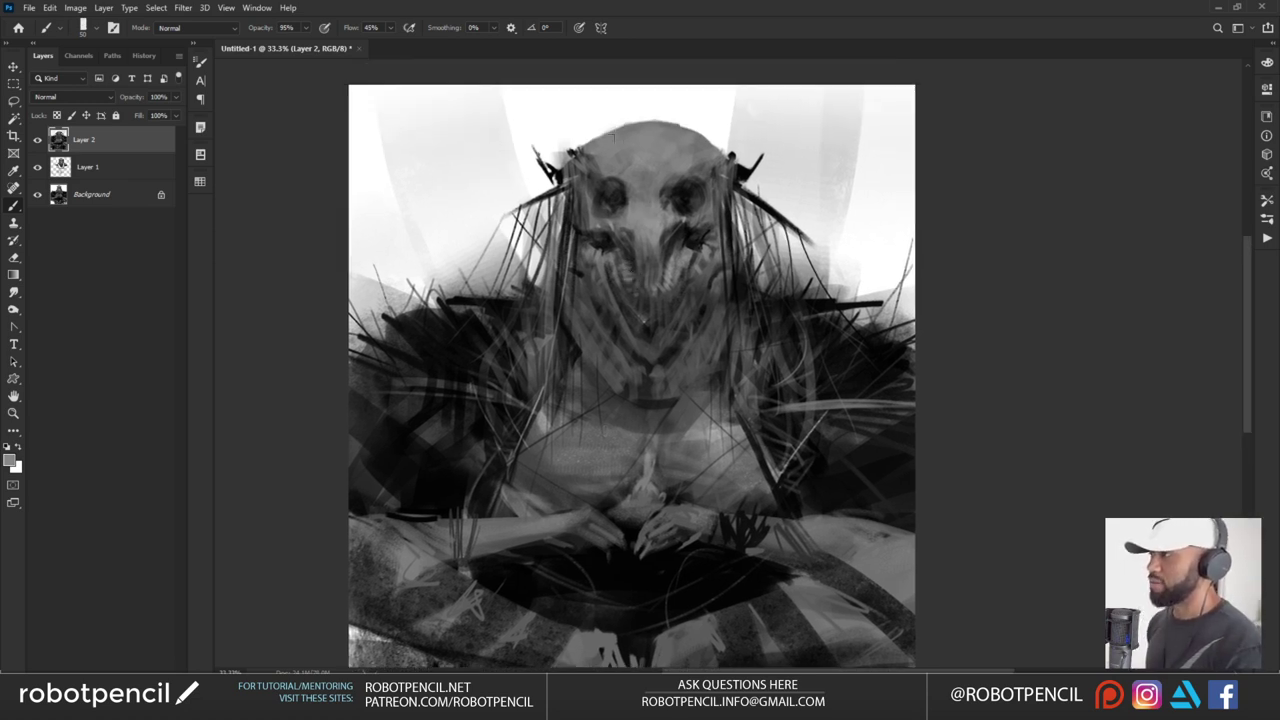
pyautogui.moveTo(586, 142); pyautogui.dragTo(648, 127)
pyautogui.hotkey('ctrl', 'z')
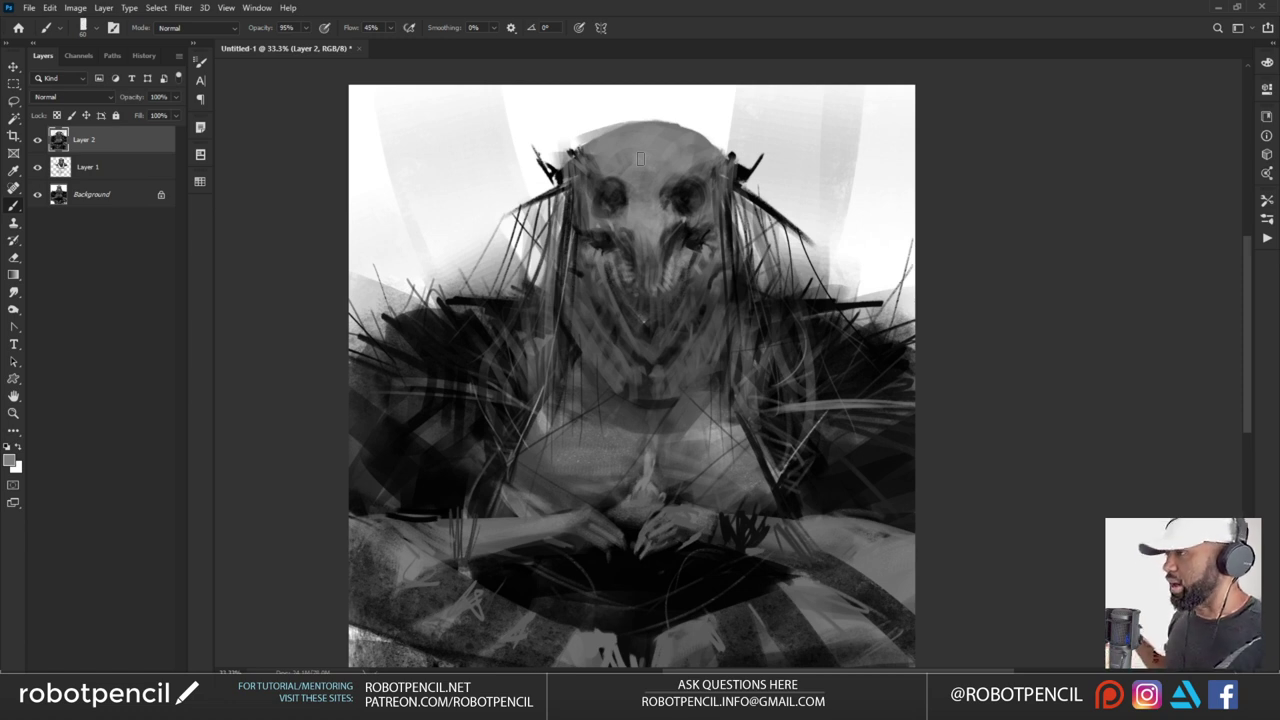
pyautogui.moveTo(632, 264); pyautogui.dragTo(614, 222)
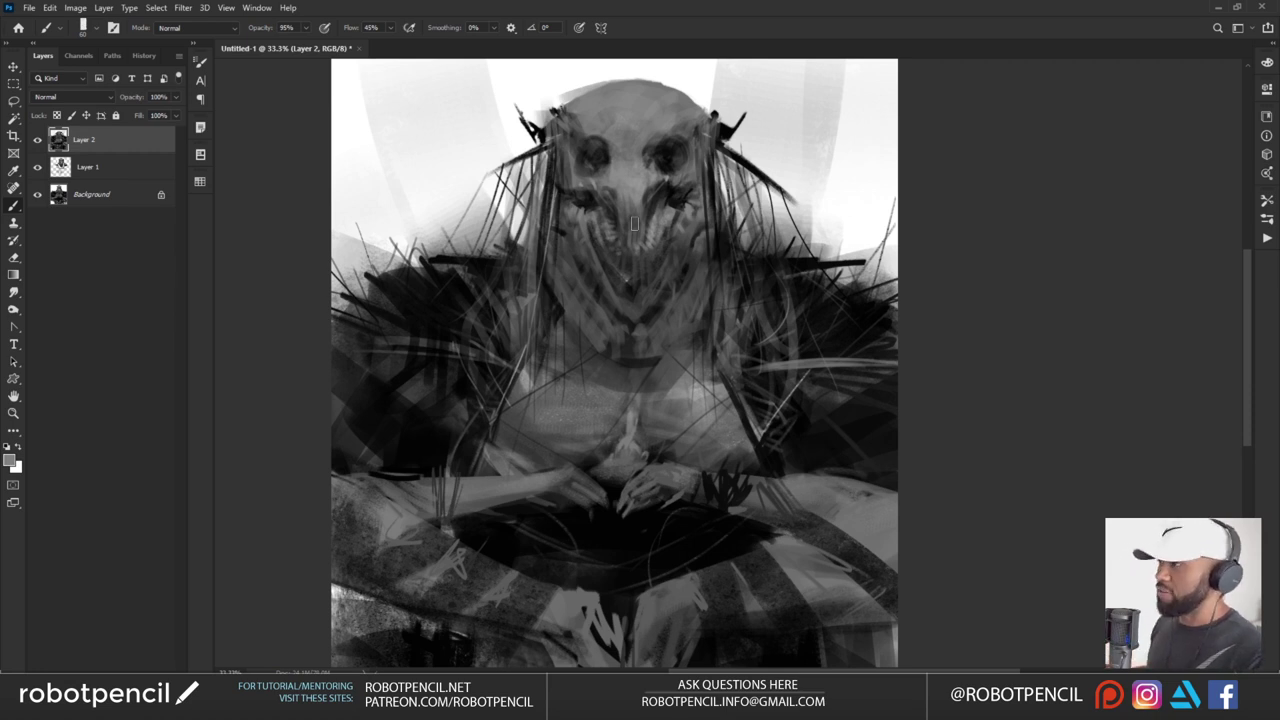
pyautogui.moveTo(574, 257); pyautogui.dragTo(579, 294)
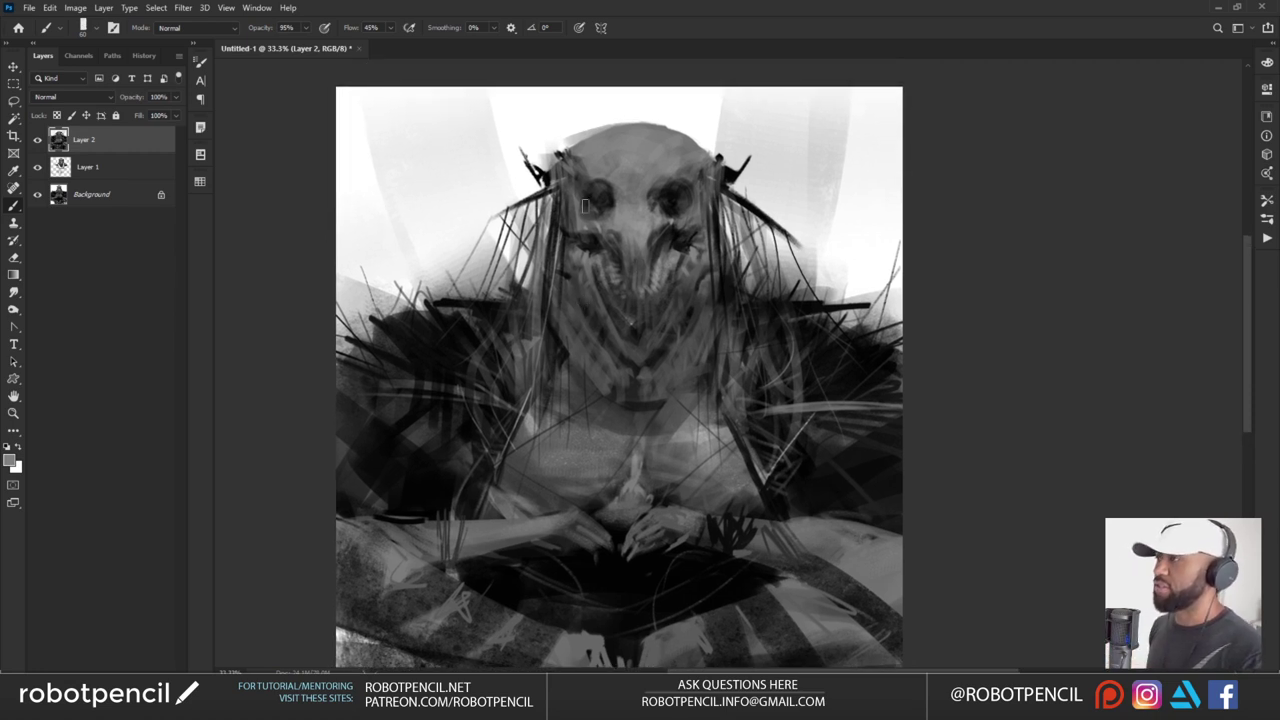
pyautogui.keyDown('alt'); pyautogui.click(594, 116); pyautogui.keyUp('alt')
pyautogui.moveTo(564, 138); pyautogui.dragTo(609, 117)
pyautogui.keyDown('alt'); pyautogui.click(611, 130); pyautogui.keyUp('alt')
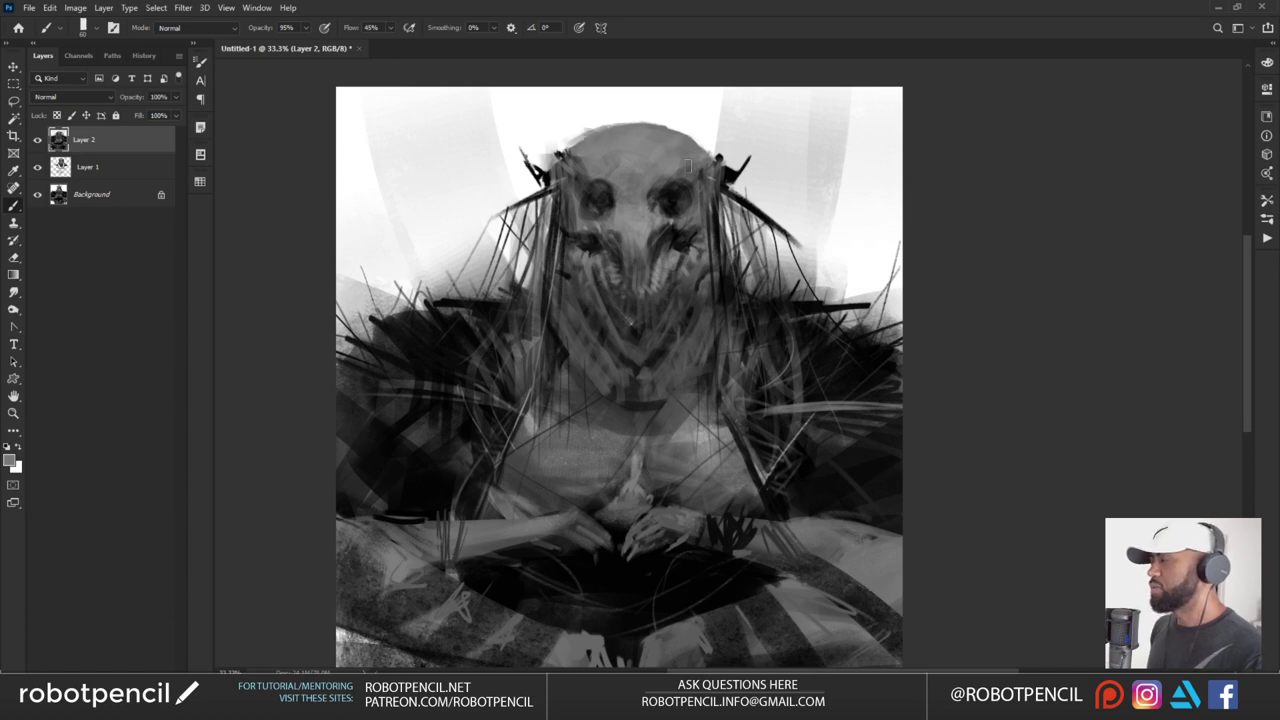
# Flip the painting horizontally back and view the whole figure
pyautogui.moveTo(719, 330); pyautogui.dragTo(717, 278)
pyautogui.press('F2')
pyautogui.press('z')
pyautogui.hotkey('ctrl', '-')
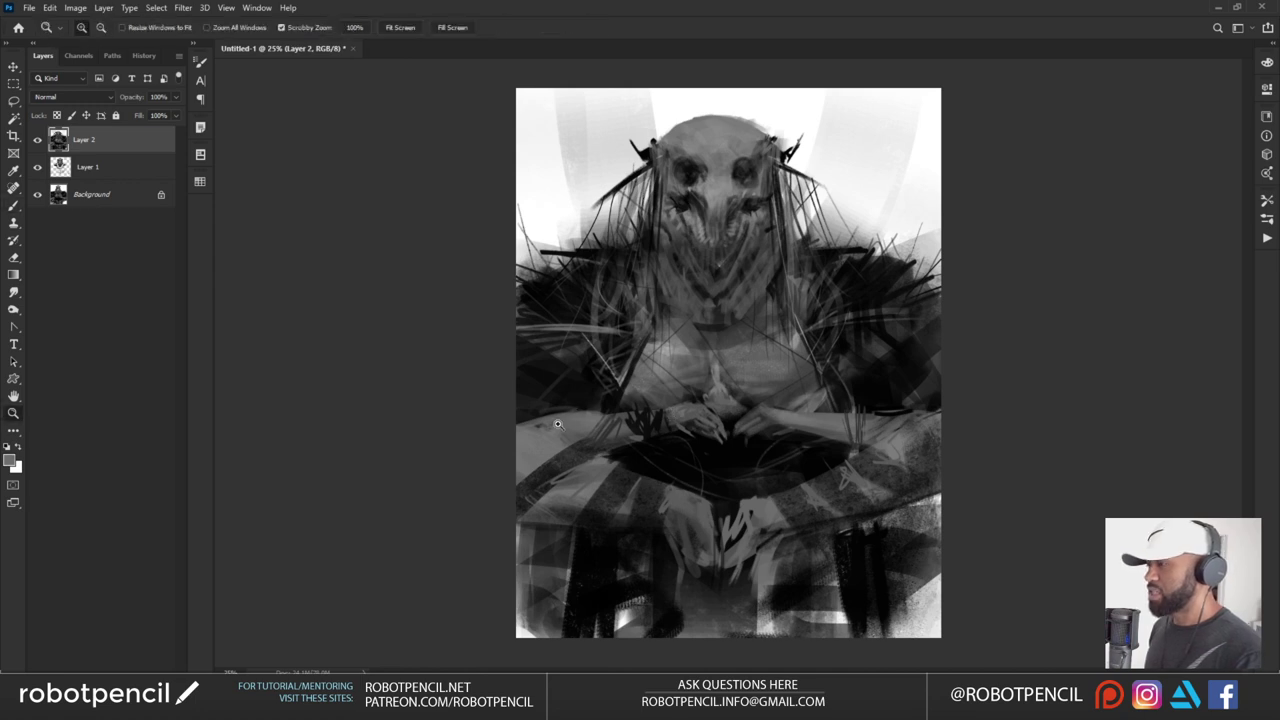
# Clean up the upper edges of the thighs and shade the outer left thigh with a 200 px near-black brush
pyautogui.keyDown('ctrl'); pyautogui.click(565, 425); pyautogui.keyUp('ctrl')
pyautogui.moveTo(518, 416); pyautogui.dragTo(600, 411)
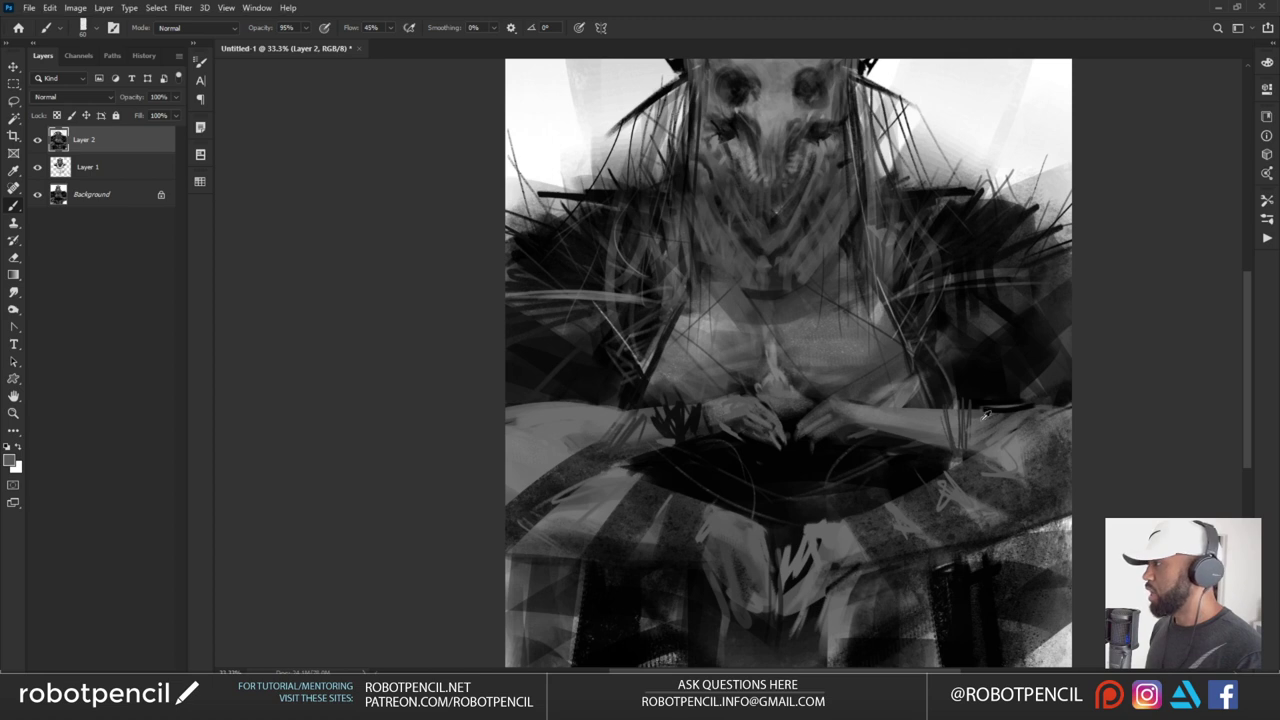
pyautogui.moveTo(966, 378); pyautogui.dragTo(903, 418)
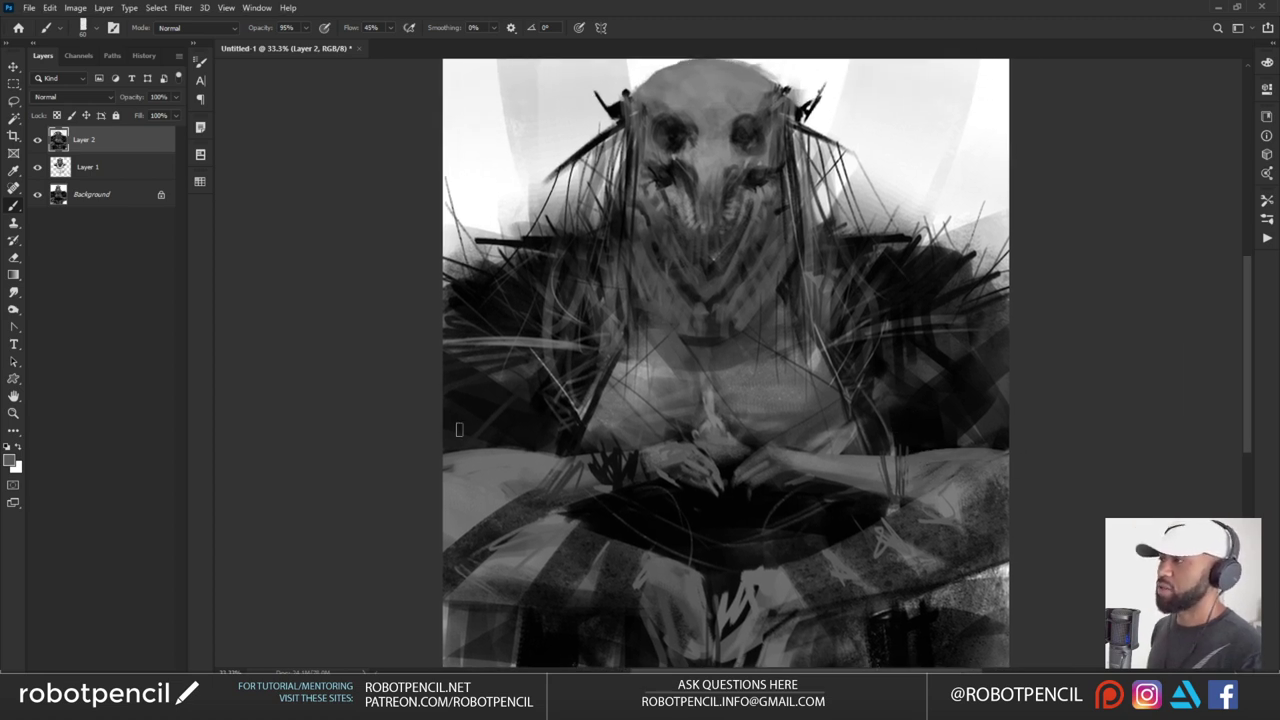
pyautogui.keyDown('alt'); pyautogui.click(489, 436); pyautogui.keyUp('alt')
pyautogui.moveTo(488, 440); pyautogui.dragTo(352, 574)
pyautogui.press(']')
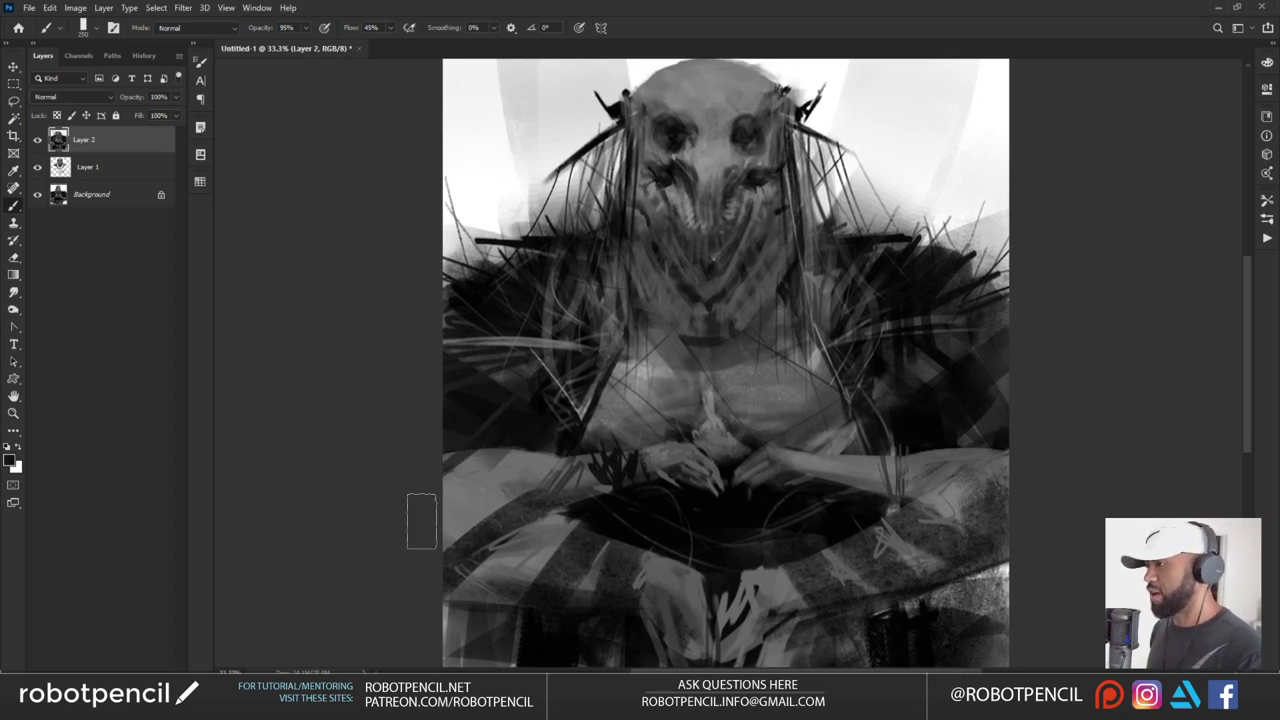
# Reshape the light tufts hanging between the knees into a pointed V using black and a sampled grey
pyautogui.moveTo(914, 548); pyautogui.dragTo(942, 398)
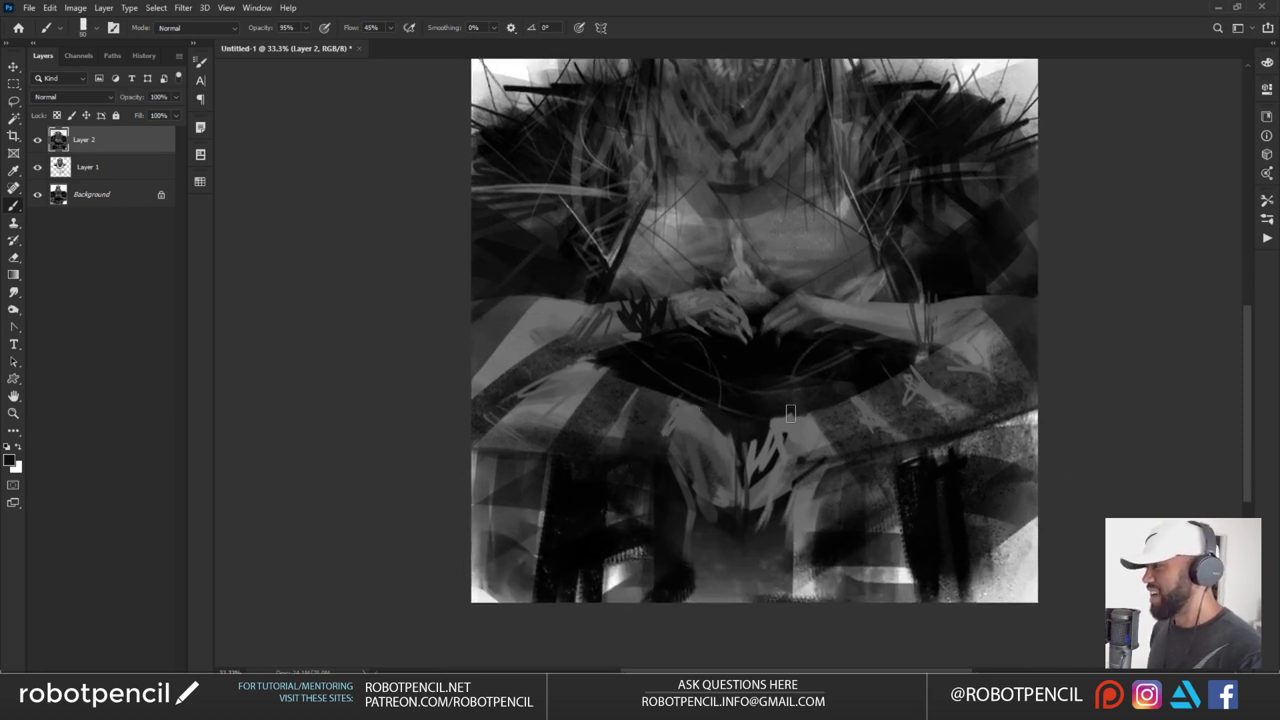
pyautogui.moveTo(790, 414); pyautogui.dragTo(766, 456)
pyautogui.moveTo(838, 429)
pyautogui.mouseDown()
pyautogui.moveTo(716, 530)
pyautogui.moveTo(661, 635)
pyautogui.moveTo(642, 603)
pyautogui.moveTo(650, 569)
pyautogui.moveTo(673, 621)
pyautogui.moveTo(647, 551)
pyautogui.mouseUp()
pyautogui.press('[')
pyautogui.keyDown('alt'); pyautogui.click(711, 522); pyautogui.keyUp('alt')
pyautogui.press('[')
pyautogui.press('[')
pyautogui.press('[')
pyautogui.press('[')
pyautogui.press('[')
pyautogui.press('[')
pyautogui.press('[')
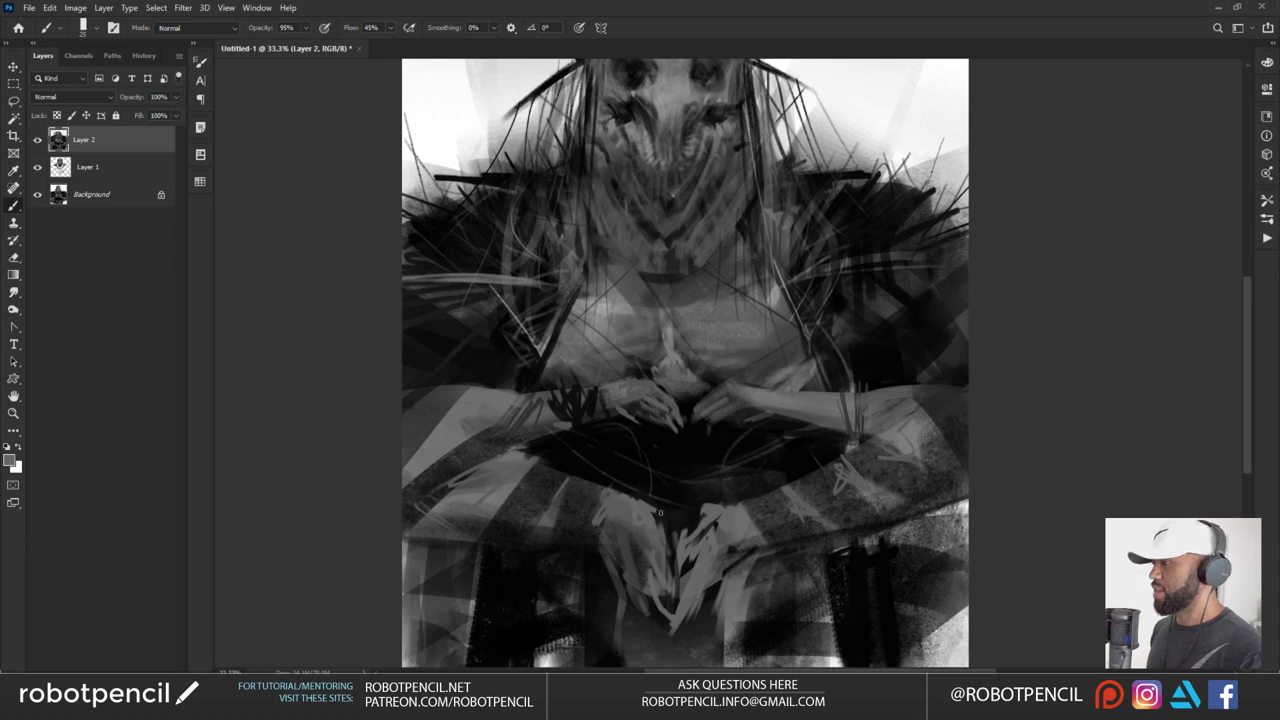
pyautogui.moveTo(665, 432); pyautogui.dragTo(679, 486)
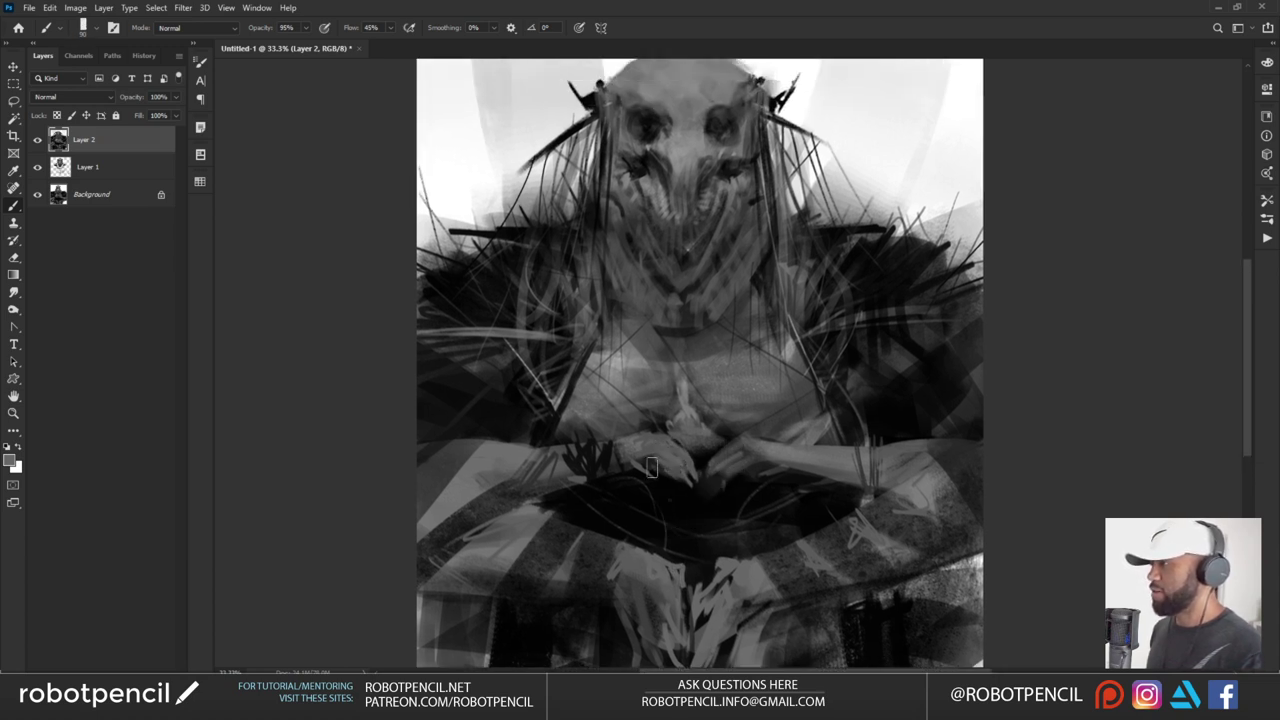
# Shade the upper chest beneath the beard with broad vertical strokes of black sampled beside it, and check the whole figure
pyautogui.keyDown('alt'); pyautogui.click(613, 329); pyautogui.keyUp('alt')
pyautogui.press(']')
pyautogui.press(']')
pyautogui.press(']')
pyautogui.press(']')
pyautogui.press(']')
pyautogui.press(']')
pyautogui.press(']')
pyautogui.press(']')
pyautogui.moveTo(608, 312)
pyautogui.mouseDown()
pyautogui.moveTo(609, 370)
pyautogui.moveTo(627, 388)
pyautogui.moveTo(650, 343)
pyautogui.mouseUp()
pyautogui.moveTo(739, 300); pyautogui.dragTo(740, 356)
pyautogui.moveTo(750, 300); pyautogui.dragTo(752, 371)
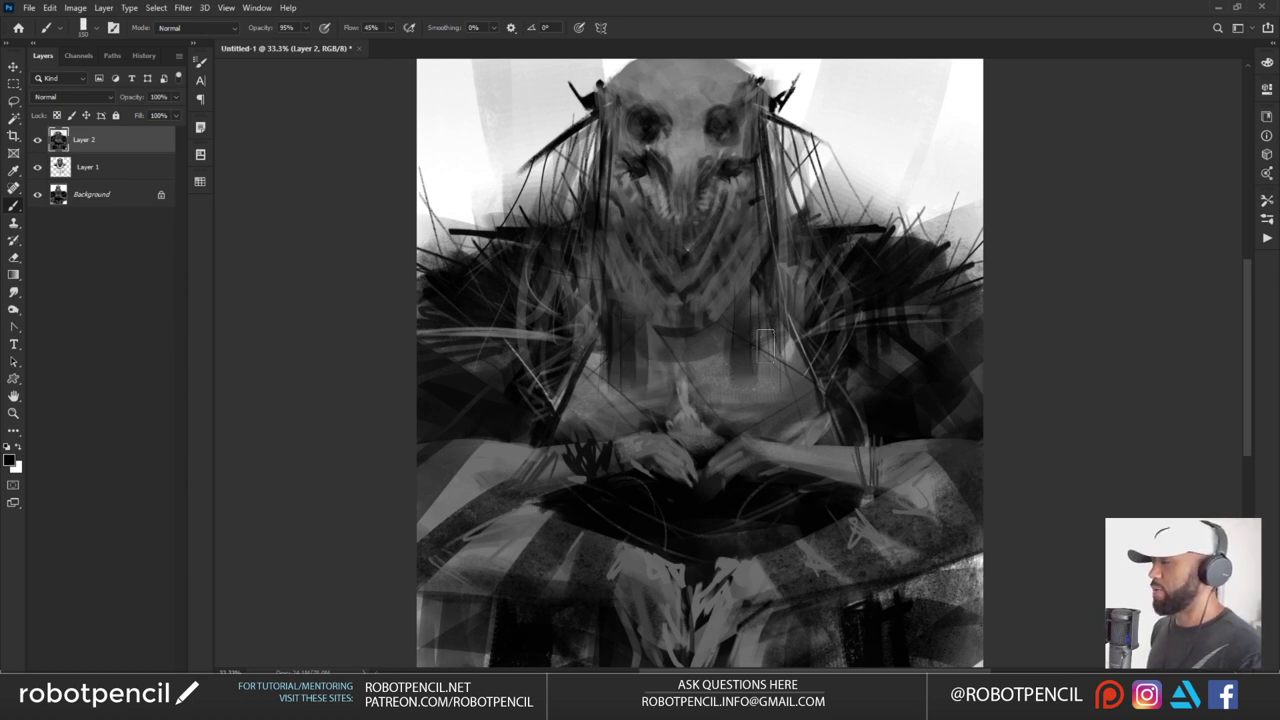
pyautogui.moveTo(767, 321); pyautogui.dragTo(768, 378)
pyautogui.moveTo(652, 348); pyautogui.dragTo(653, 386)
pyautogui.moveTo(671, 350)
pyautogui.mouseDown()
pyautogui.moveTo(651, 382)
pyautogui.moveTo(692, 388)
pyautogui.mouseUp()
pyautogui.moveTo(713, 344)
pyautogui.mouseDown()
pyautogui.moveTo(714, 388)
pyautogui.moveTo(735, 388)
pyautogui.mouseUp()
pyautogui.press('z')
pyautogui.keyDown('alt'); pyautogui.click(740, 418); pyautogui.keyUp('alt')
pyautogui.keyDown('alt'); pyautogui.click(762, 453); pyautogui.keyUp('alt')
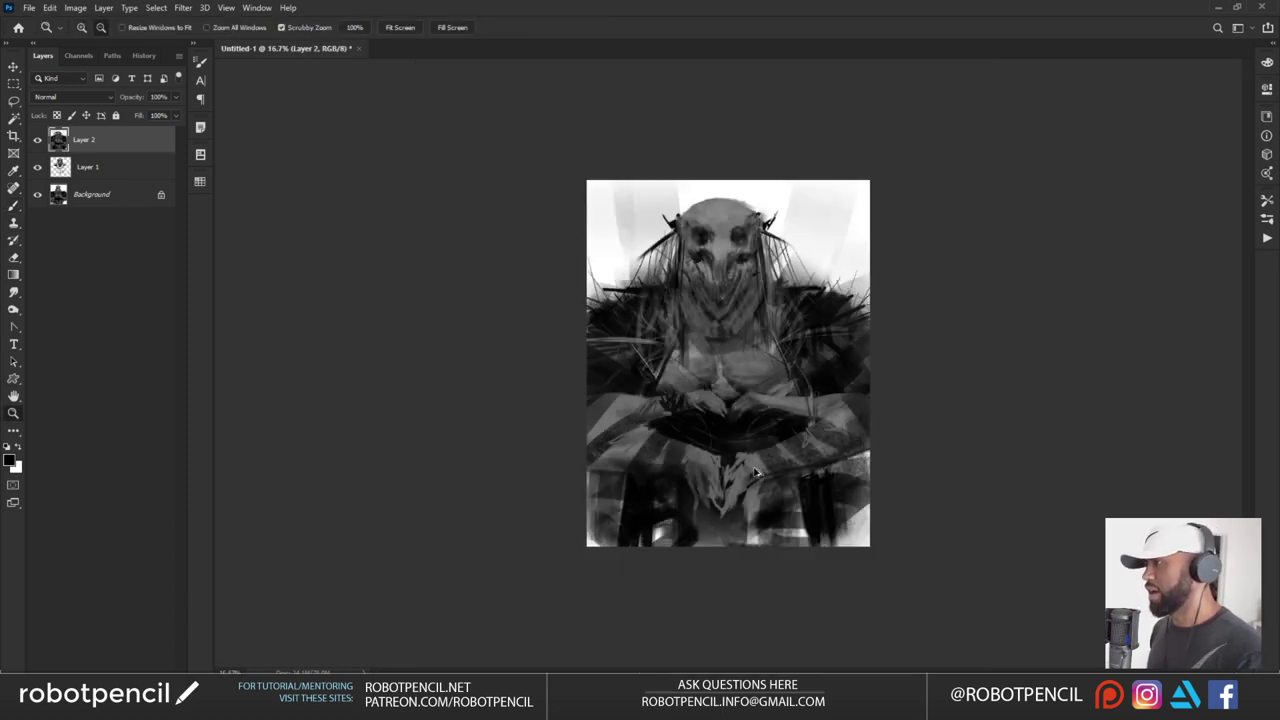
# Draw thin diagonal lines across both lower legs with a small brush and a light grey sampled from the lower corner
pyautogui.press('b')
pyautogui.press('z')
pyautogui.click(789, 506)
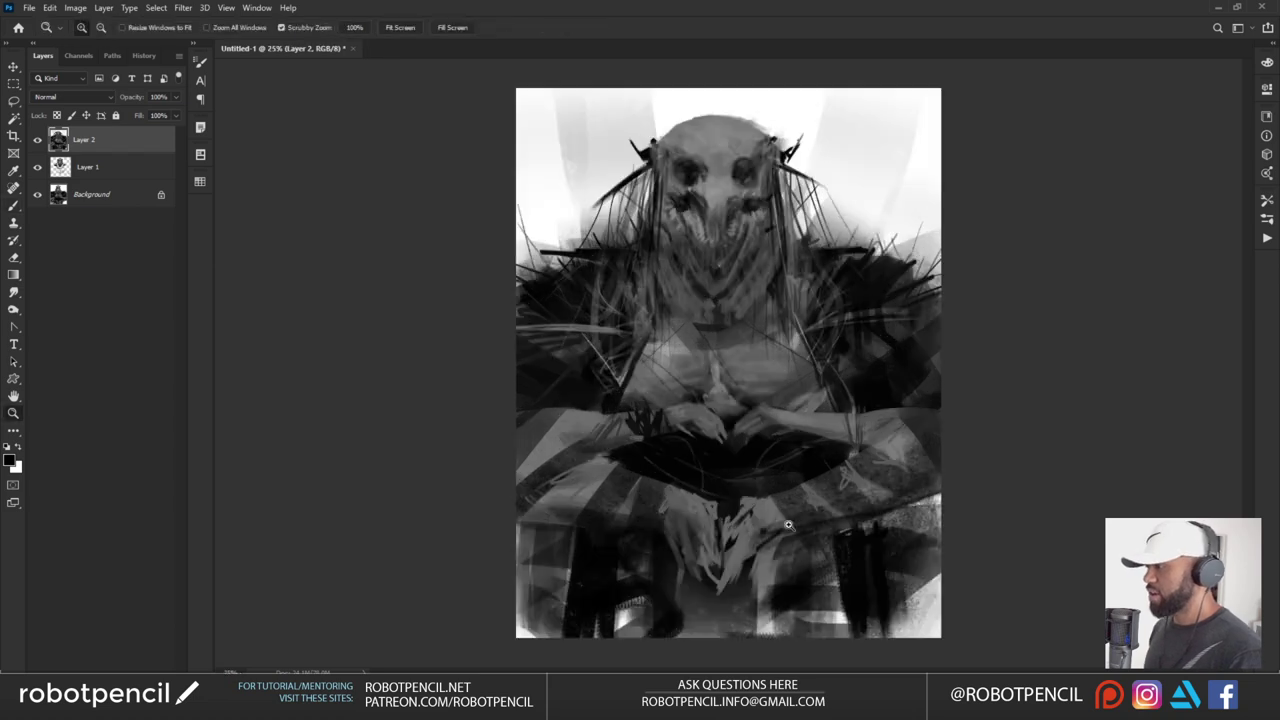
pyautogui.press('b')
pyautogui.keyDown('alt'); pyautogui.click(910, 602); pyautogui.keyUp('alt')
pyautogui.press('[')
pyautogui.press('[')
pyautogui.press('[')
pyautogui.press('[')
pyautogui.press('[')
pyautogui.press('[')
pyautogui.press('[')
pyautogui.press('[')
pyautogui.press('[')
pyautogui.press('[')
pyautogui.press('[')
pyautogui.press('[')
pyautogui.press('[')
pyautogui.press('[')
pyautogui.press('[')
pyautogui.press('[')
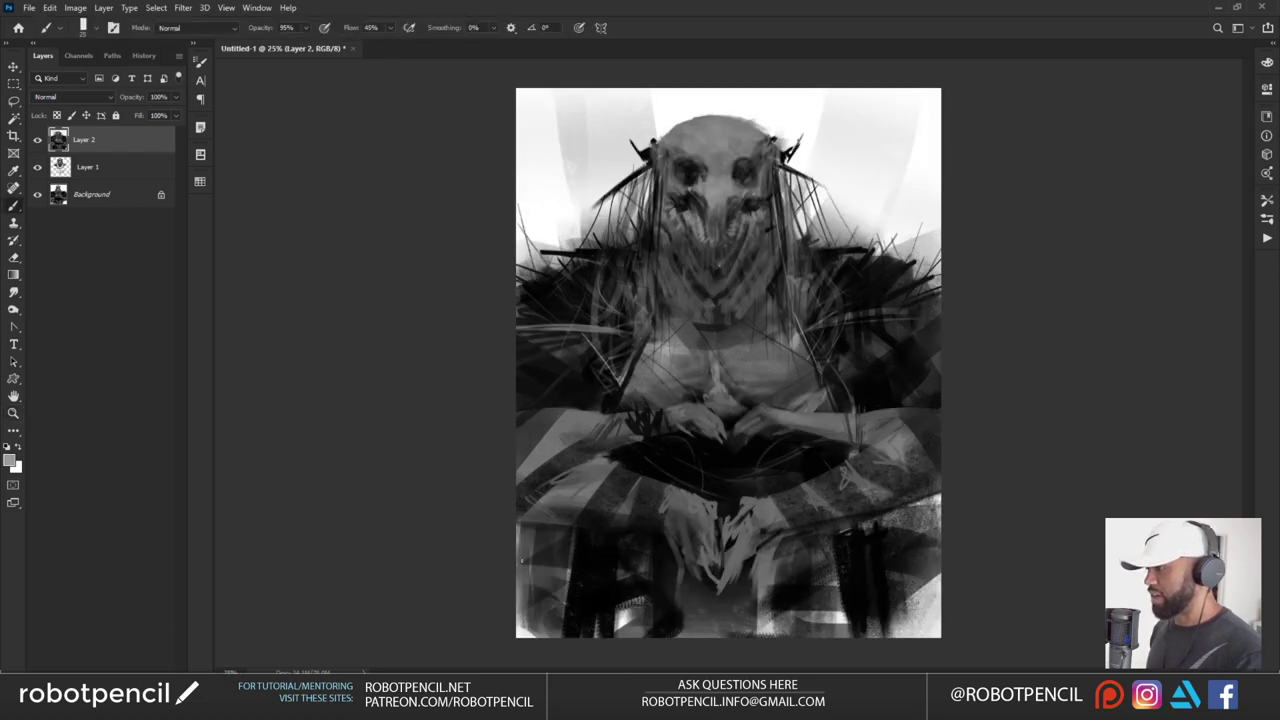
pyautogui.moveTo(566, 598); pyautogui.dragTo(614, 636)
pyautogui.hotkey('ctrl', 'z')
pyautogui.moveTo(939, 543); pyautogui.dragTo(868, 597)
pyautogui.press(']')
pyautogui.moveTo(556, 537); pyautogui.dragTo(656, 640)
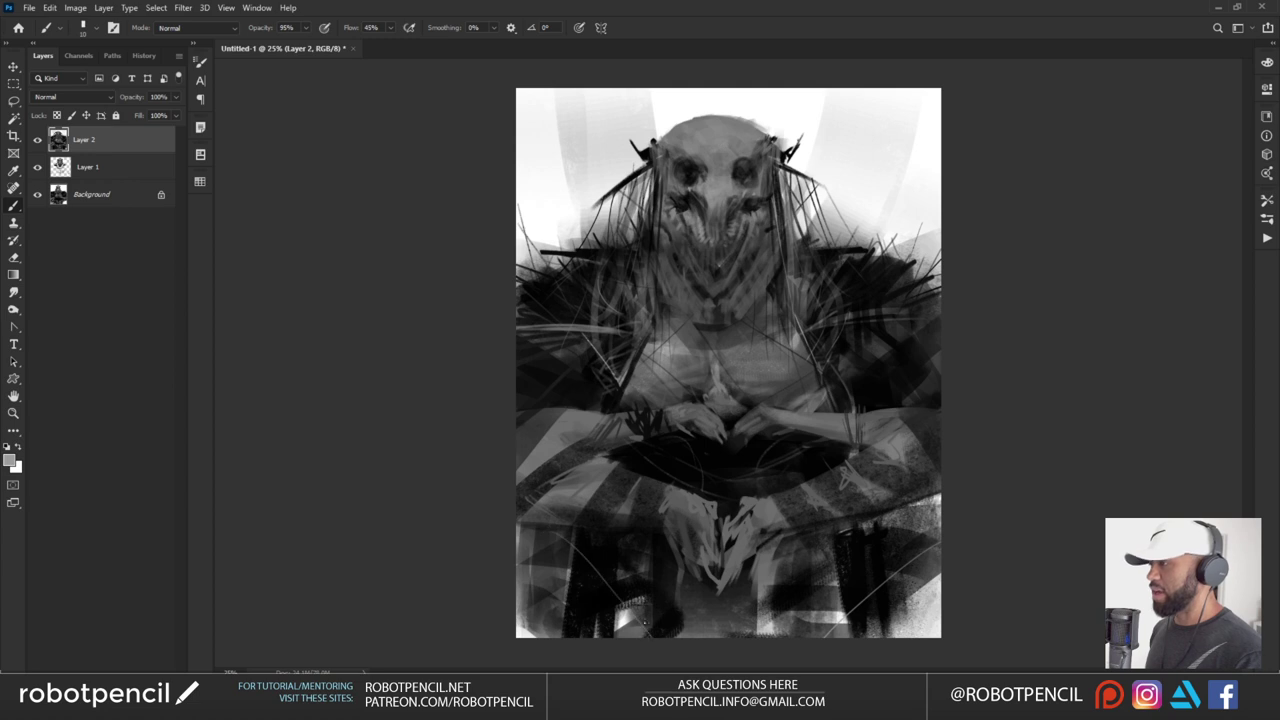
pyautogui.hotkey('ctrl', 'z')
pyautogui.moveTo(520, 545); pyautogui.dragTo(677, 641)
# Try light grey vertical strips along the lower left and right edges of the canvas
pyautogui.moveTo(499, 540); pyautogui.dragTo(551, 621)
pyautogui.press(']')
pyautogui.press(']')
pyautogui.press(']')
pyautogui.press(']')
pyautogui.press(']')
pyautogui.press(']')
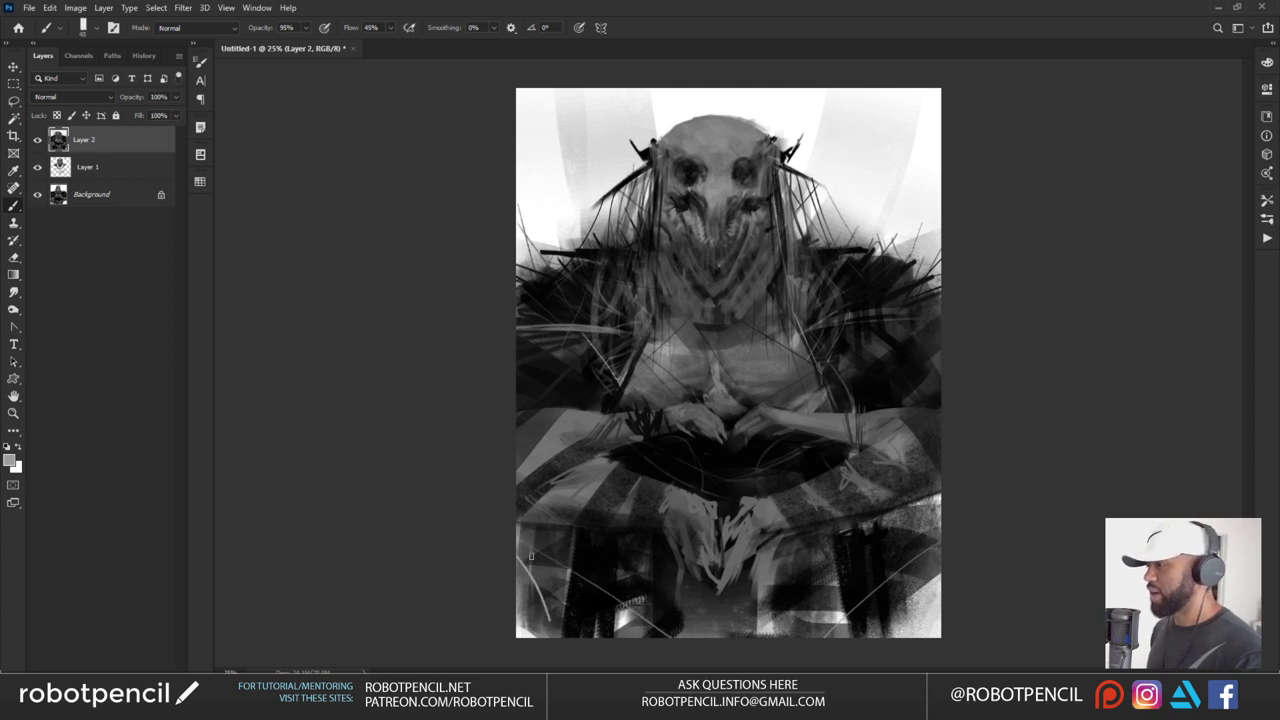
pyautogui.hotkey('ctrl', 'z')
pyautogui.moveTo(517, 528); pyautogui.dragTo(519, 638)
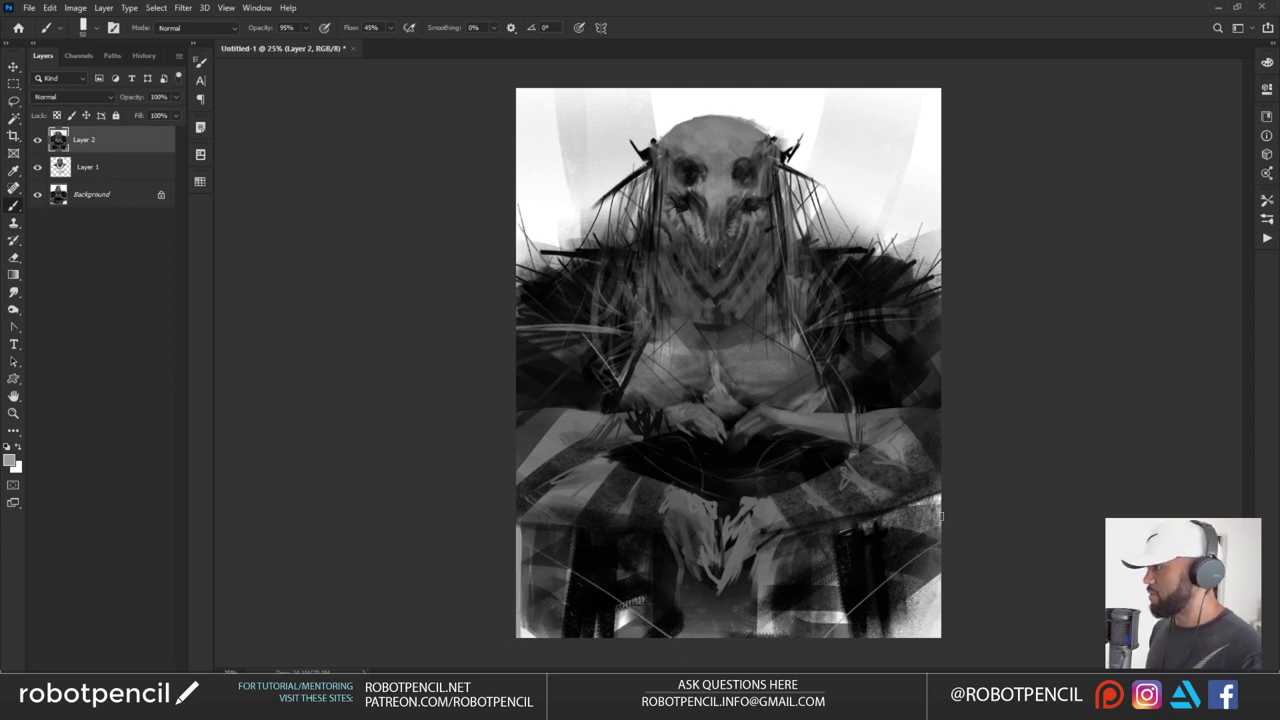
pyautogui.moveTo(941, 518); pyautogui.dragTo(937, 636)
pyautogui.press(']')
pyautogui.press(']')
pyautogui.press(']')
pyautogui.hotkey('ctrl', 'z')
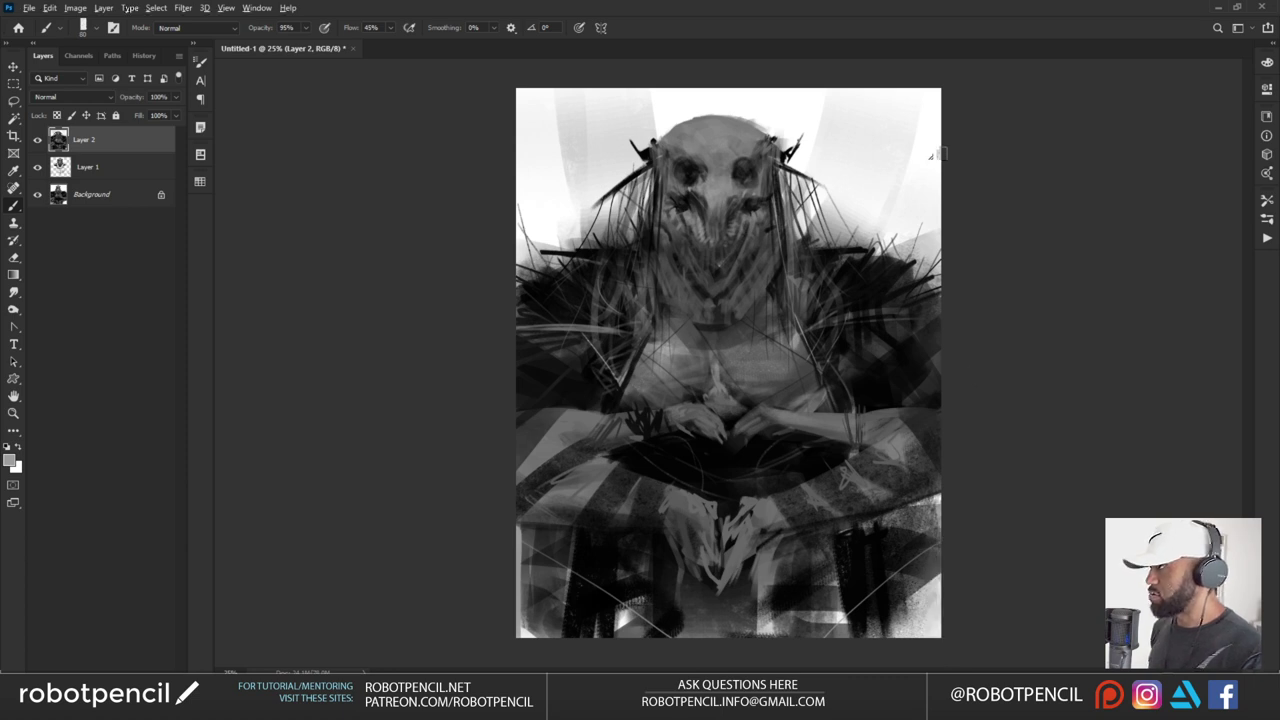
# Brighten the canvas edges beside both lower legs with vertical strips of near-white sampled from the background, using a 90 px brush
pyautogui.keyDown('alt'); pyautogui.click(931, 157); pyautogui.keyUp('alt')
pyautogui.moveTo(944, 504); pyautogui.dragTo(936, 638)
pyautogui.hotkey('ctrl', 'z')
pyautogui.press(']')
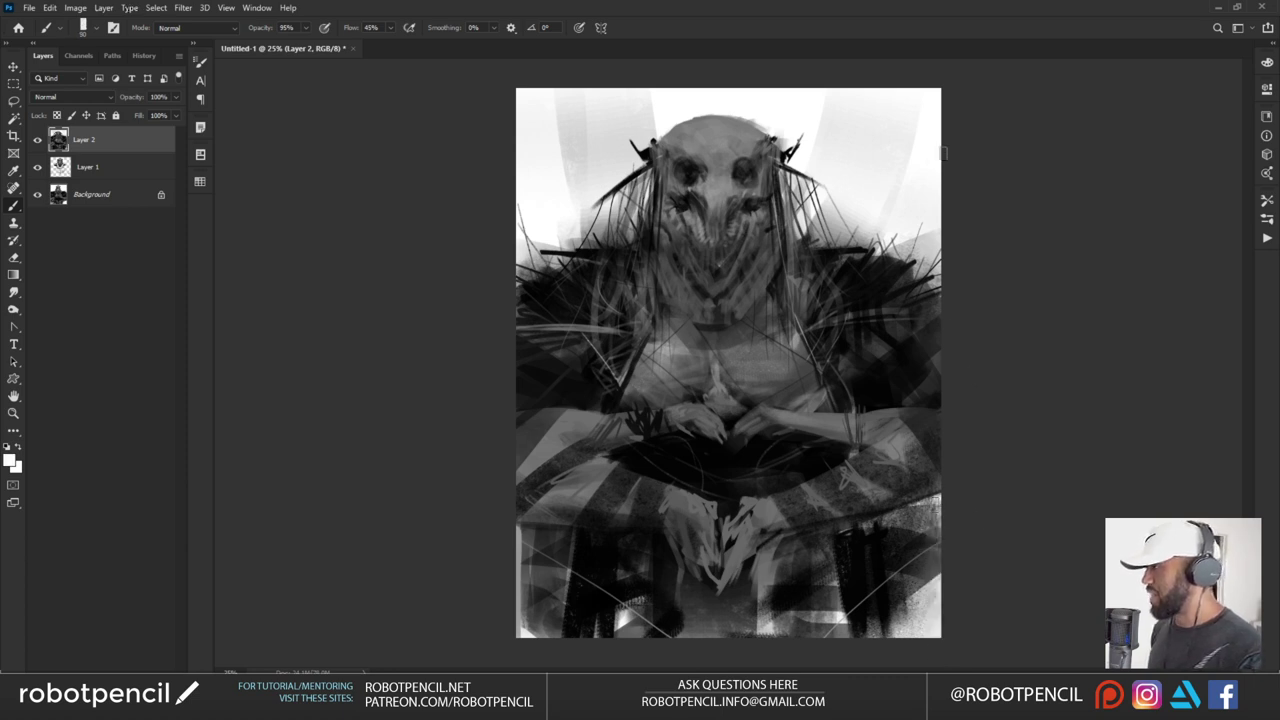
pyautogui.moveTo(939, 499); pyautogui.dragTo(938, 638)
pyautogui.moveTo(517, 531); pyautogui.dragTo(519, 638)
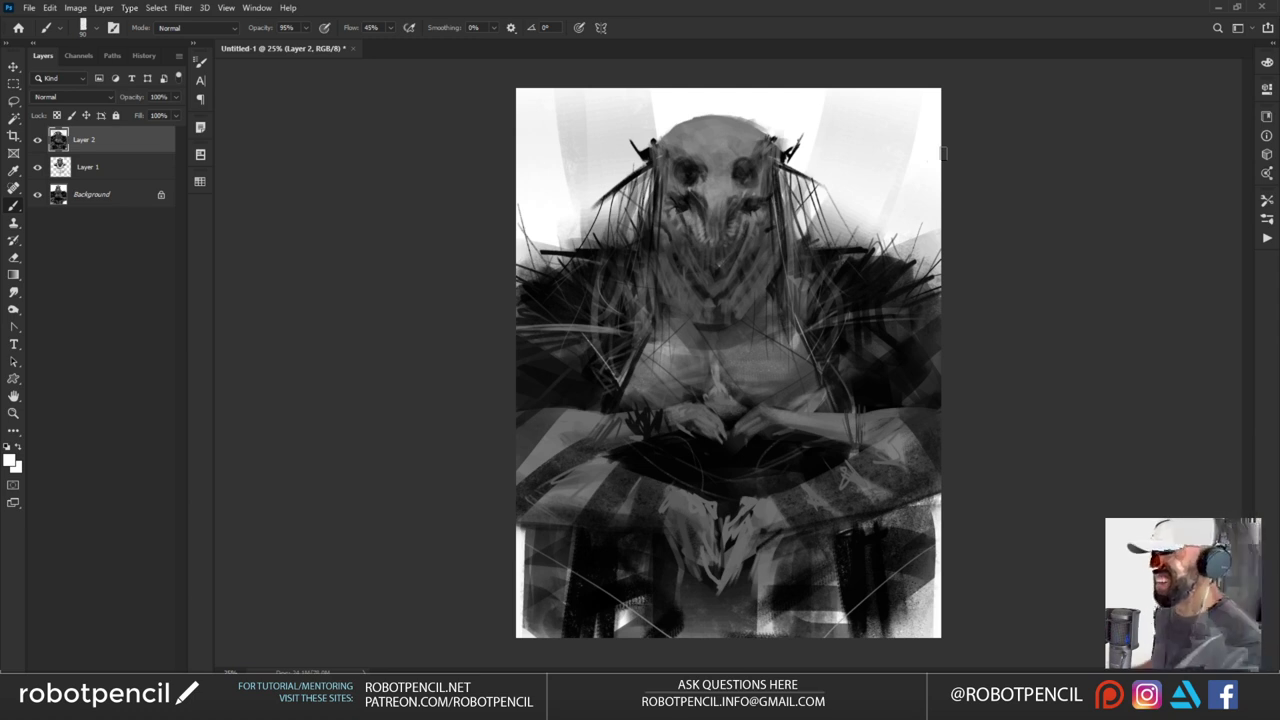
# Paint crossing white diagonal streaks across the pale background on both sides of the head
pyautogui.moveTo(663, 91); pyautogui.dragTo(550, 168)
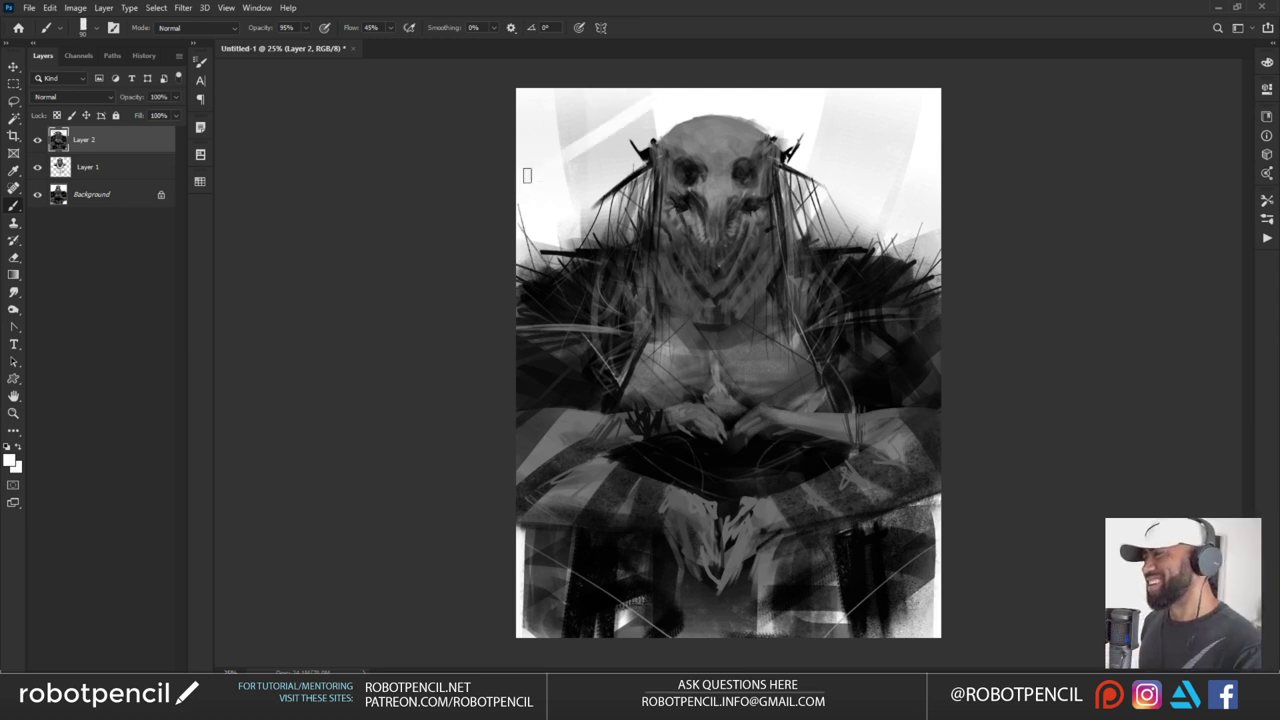
pyautogui.moveTo(531, 112)
pyautogui.mouseDown()
pyautogui.moveTo(857, 97)
pyautogui.moveTo(941, 191)
pyautogui.mouseUp()
pyautogui.hotkey('ctrl', 'z')
pyautogui.hotkey('ctrl', 'z')
pyautogui.moveTo(839, 104)
pyautogui.mouseDown()
pyautogui.moveTo(926, 175)
pyautogui.moveTo(798, 215)
pyautogui.mouseUp()
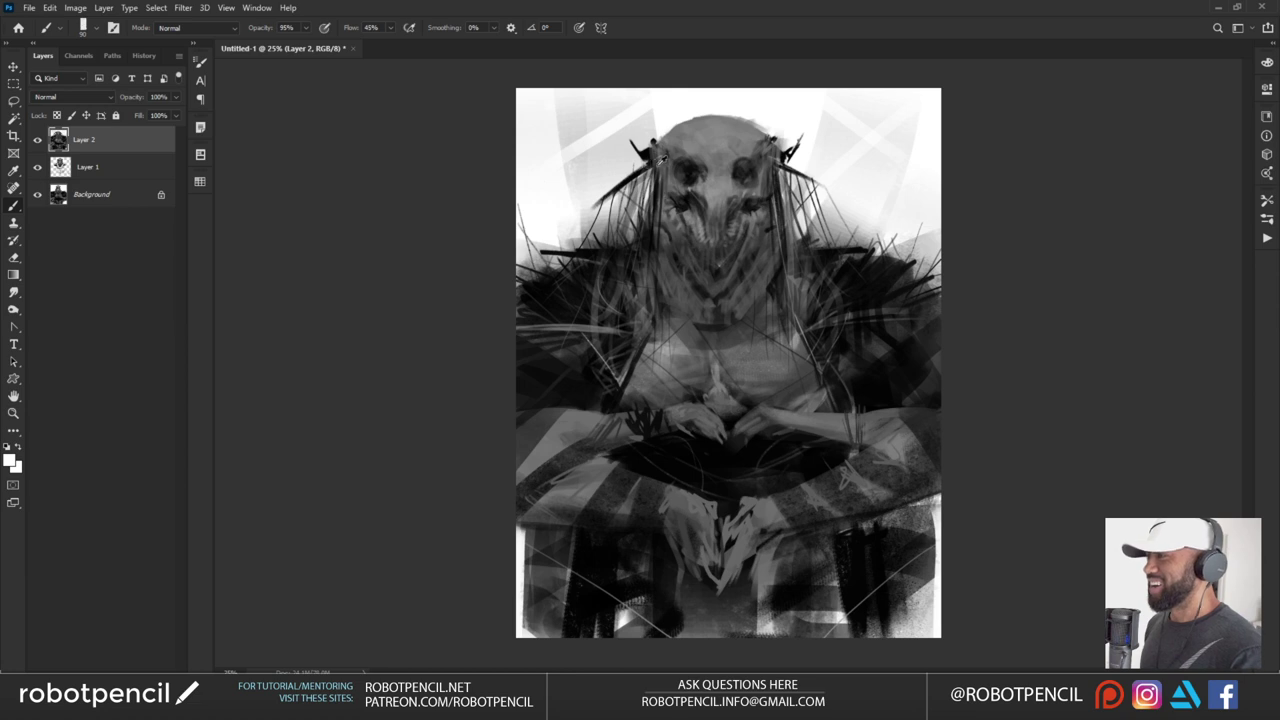
# Try thick black strands slanting outward from both sides of the head with a 40 px brush
pyautogui.press('x')
pyautogui.moveTo(652, 165); pyautogui.dragTo(577, 223)
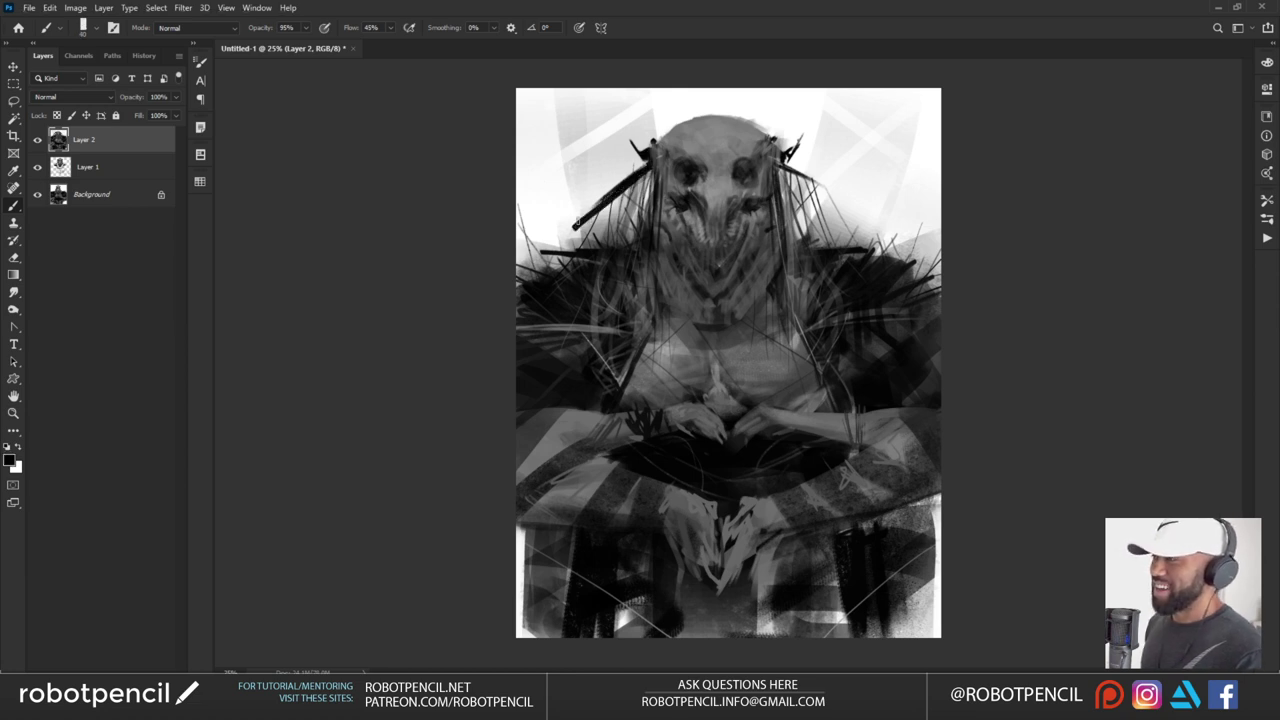
pyautogui.moveTo(778, 168); pyautogui.dragTo(864, 214)
pyautogui.hotkey('ctrl', 'z')
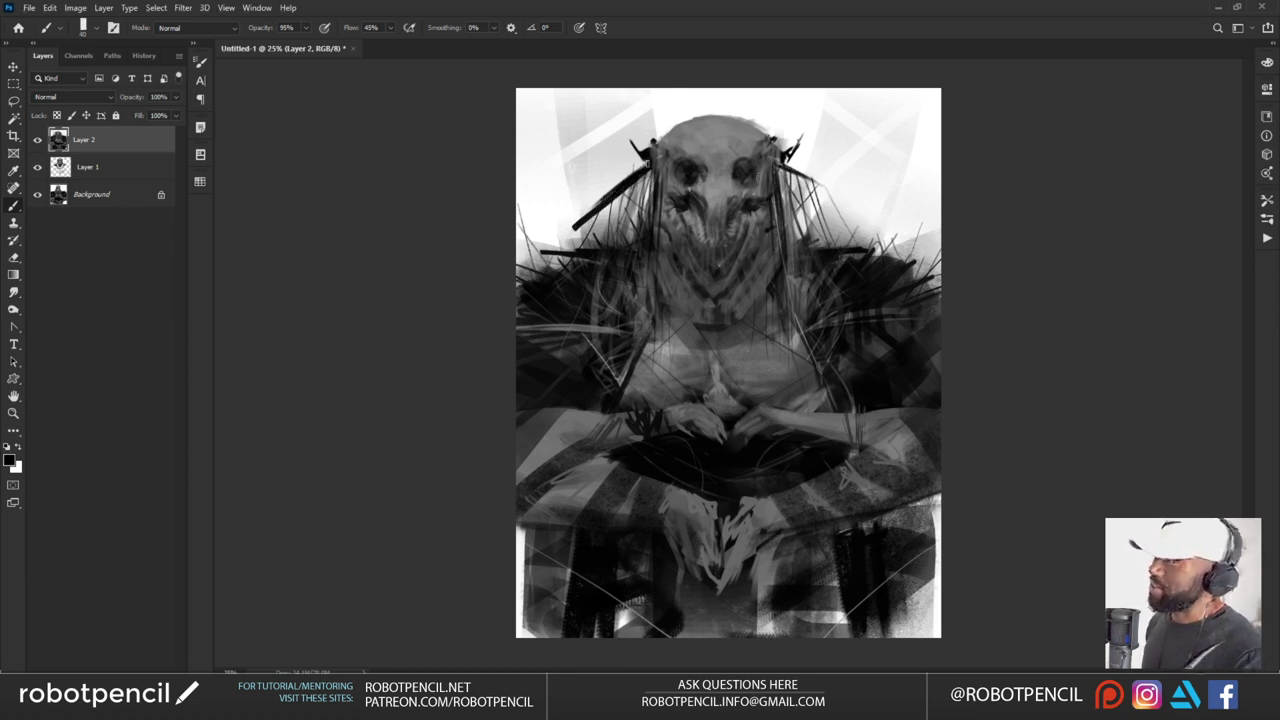
pyautogui.moveTo(648, 166); pyautogui.dragTo(556, 232)
pyautogui.hotkey('ctrl', 'z')
pyautogui.hotkey('ctrl', 'z')
pyautogui.moveTo(780, 166); pyautogui.dragTo(860, 211)
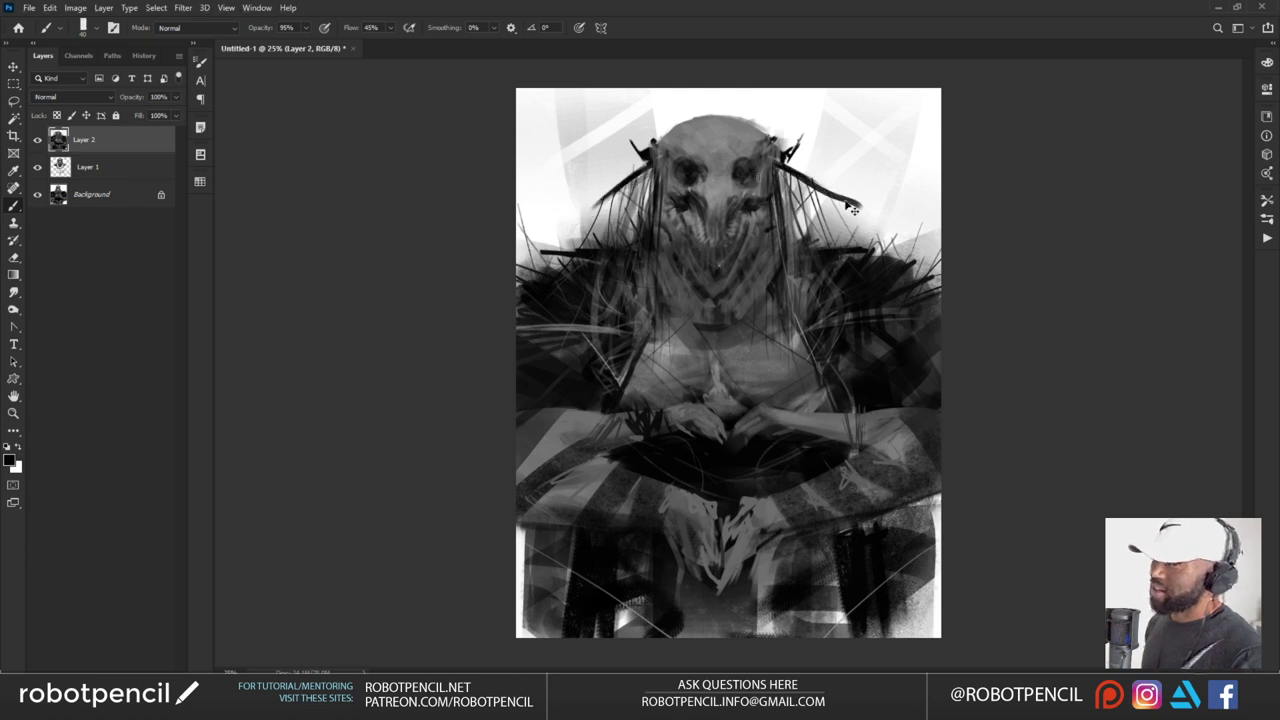
pyautogui.hotkey('ctrl', 'z')
pyautogui.moveTo(649, 160); pyautogui.dragTo(560, 220)
pyautogui.moveTo(777, 163); pyautogui.dragTo(869, 199)
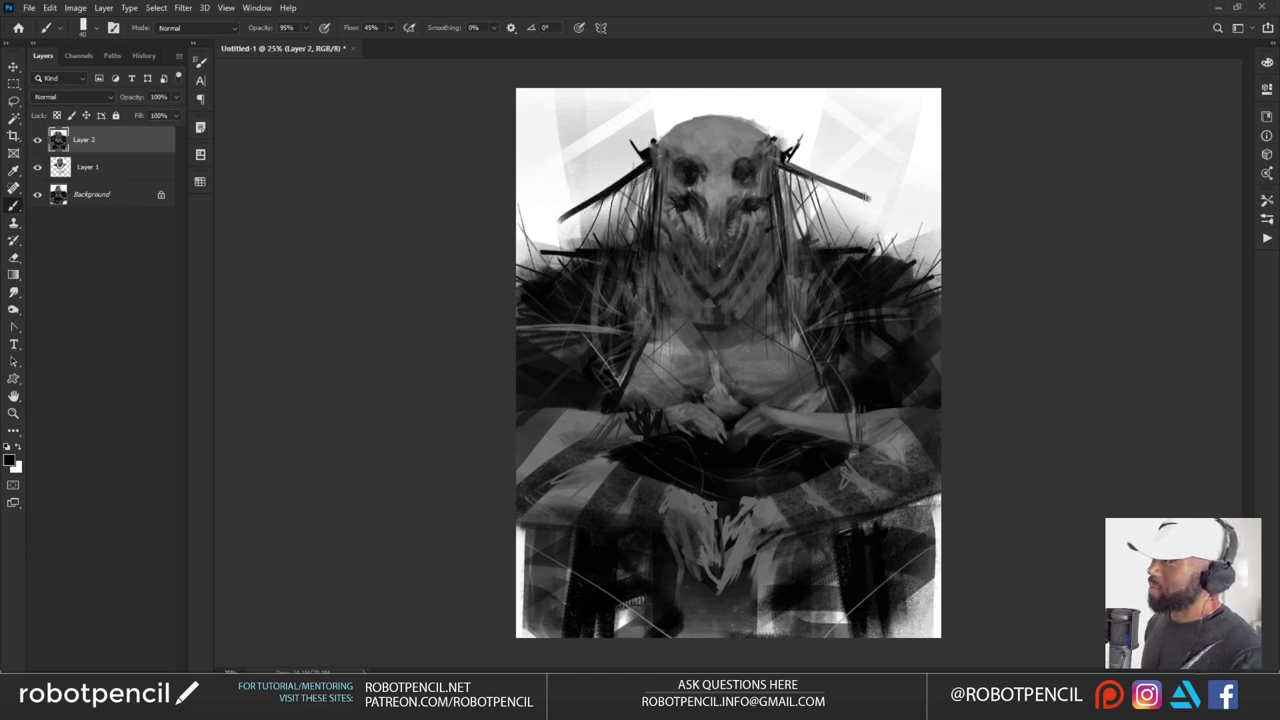
pyautogui.hotkey('ctrl', 'z')
pyautogui.hotkey('ctrl', 'z')
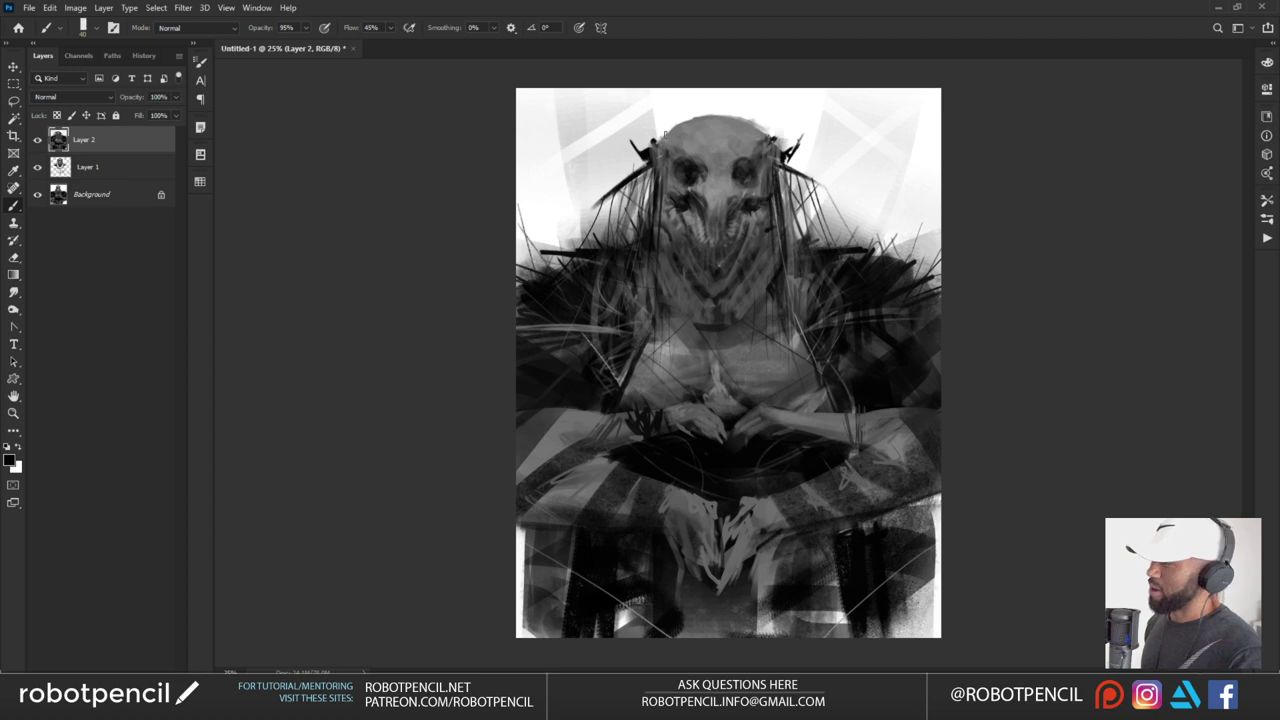
# Pick a thin brush with 40% flow from the Comic set and paint black spikes above the right shoulder
pyautogui.rightClick(637, 163)
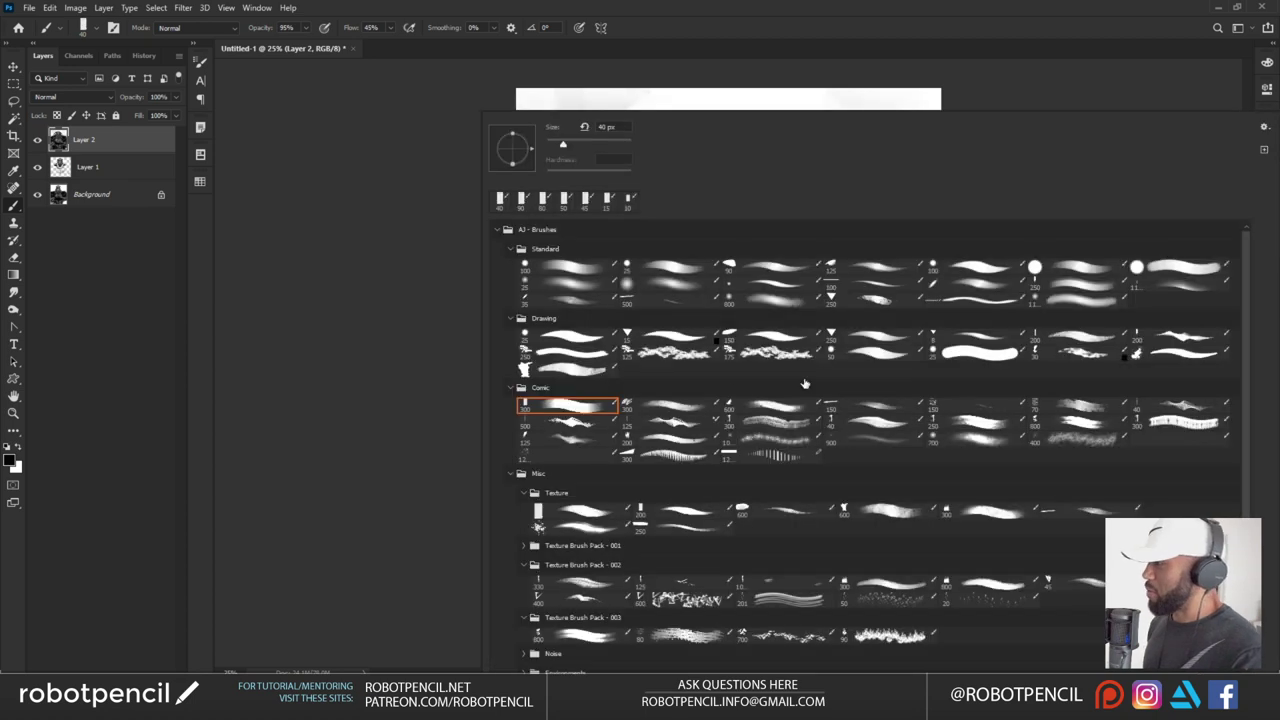
pyautogui.click(868, 412)
pyautogui.click(595, 428)
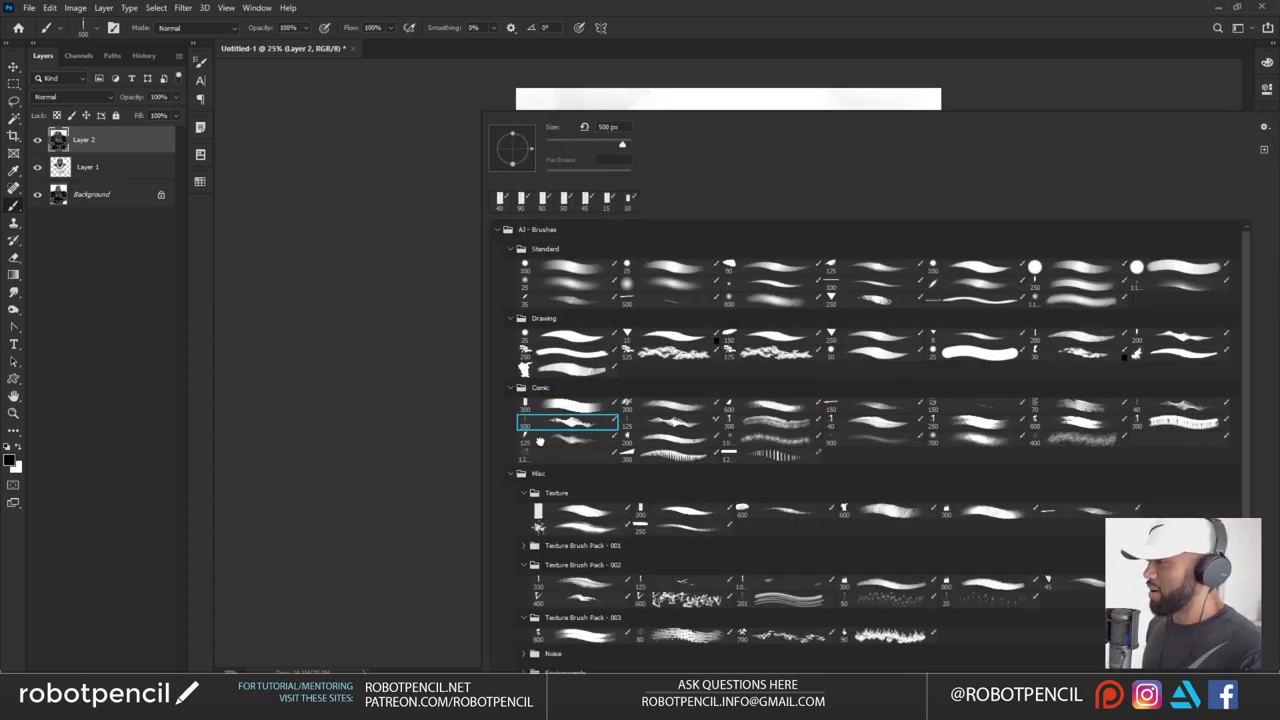
pyautogui.click(312, 499)
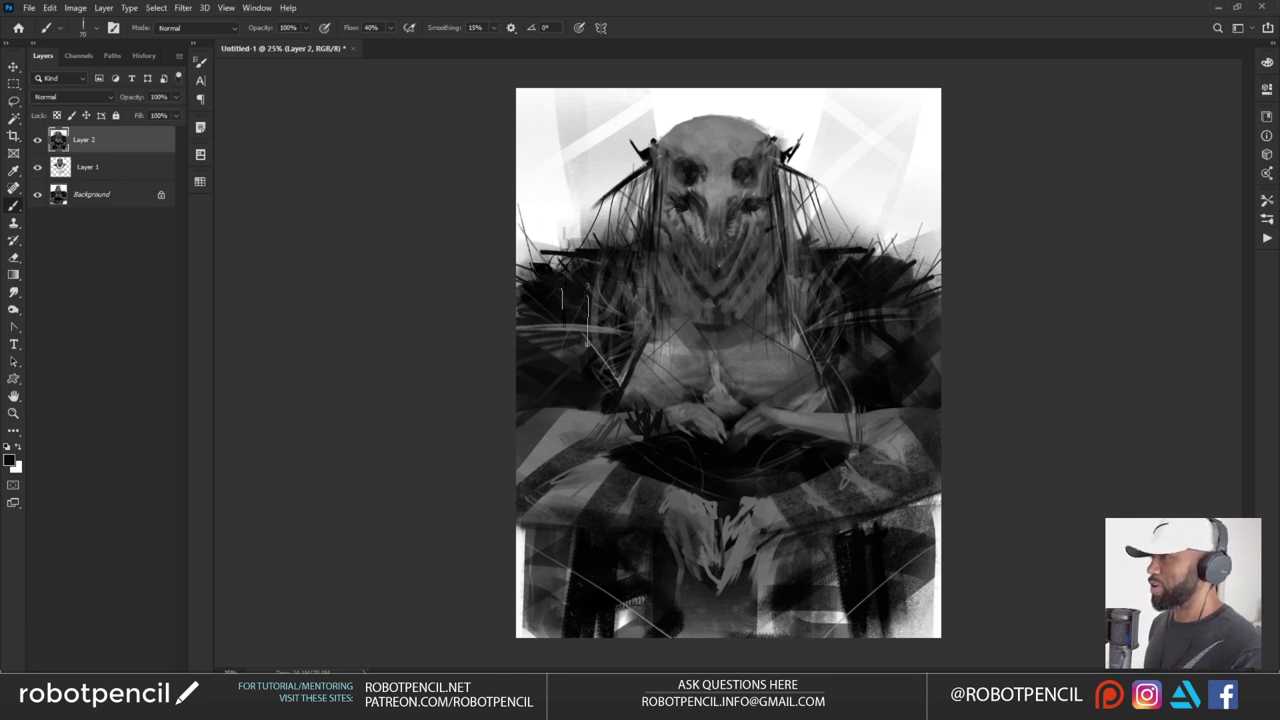
pyautogui.hotkey('ctrl', 'z')
pyautogui.moveTo(880, 234)
pyautogui.mouseDown()
pyautogui.moveTo(843, 310)
pyautogui.moveTo(824, 252)
pyautogui.mouseUp()
pyautogui.moveTo(913, 215); pyautogui.dragTo(854, 330)
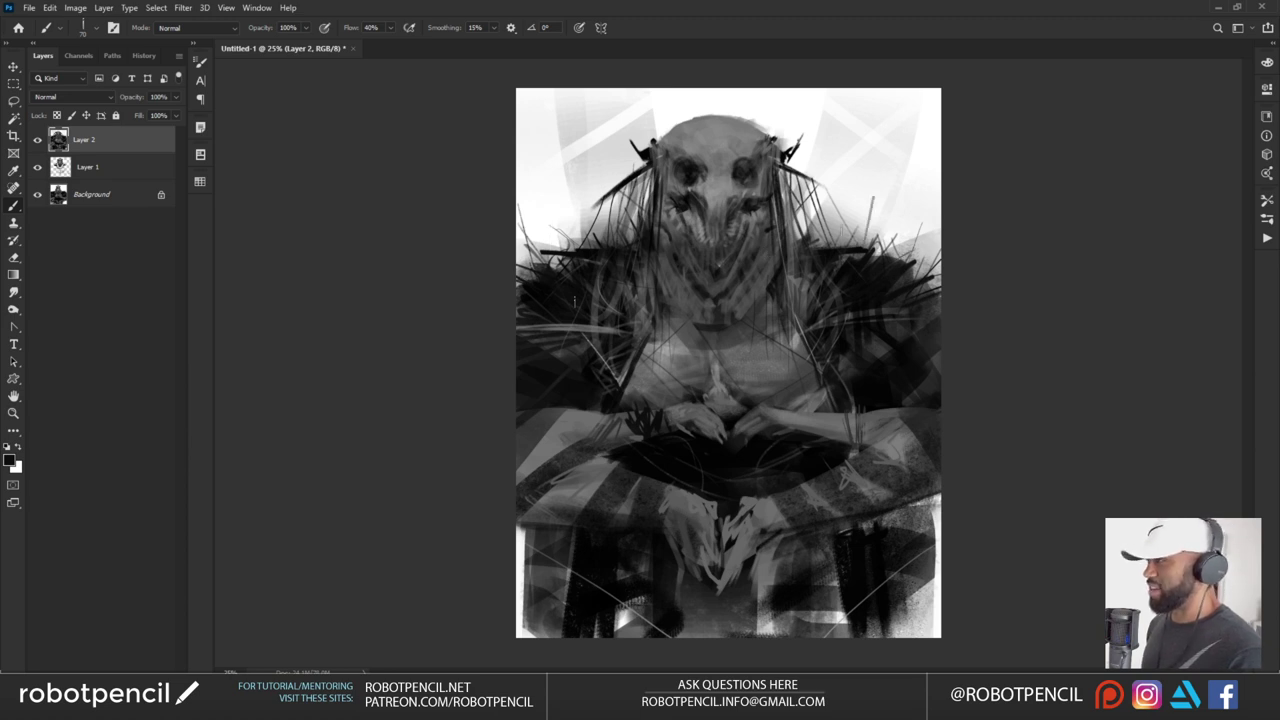
pyautogui.moveTo(839, 214); pyautogui.dragTo(847, 255)
pyautogui.moveTo(816, 226); pyautogui.dragTo(845, 281)
# Add white highlights to the left shoulder's spikes and long vertical white strands down both sides of the head
pyautogui.press('x')
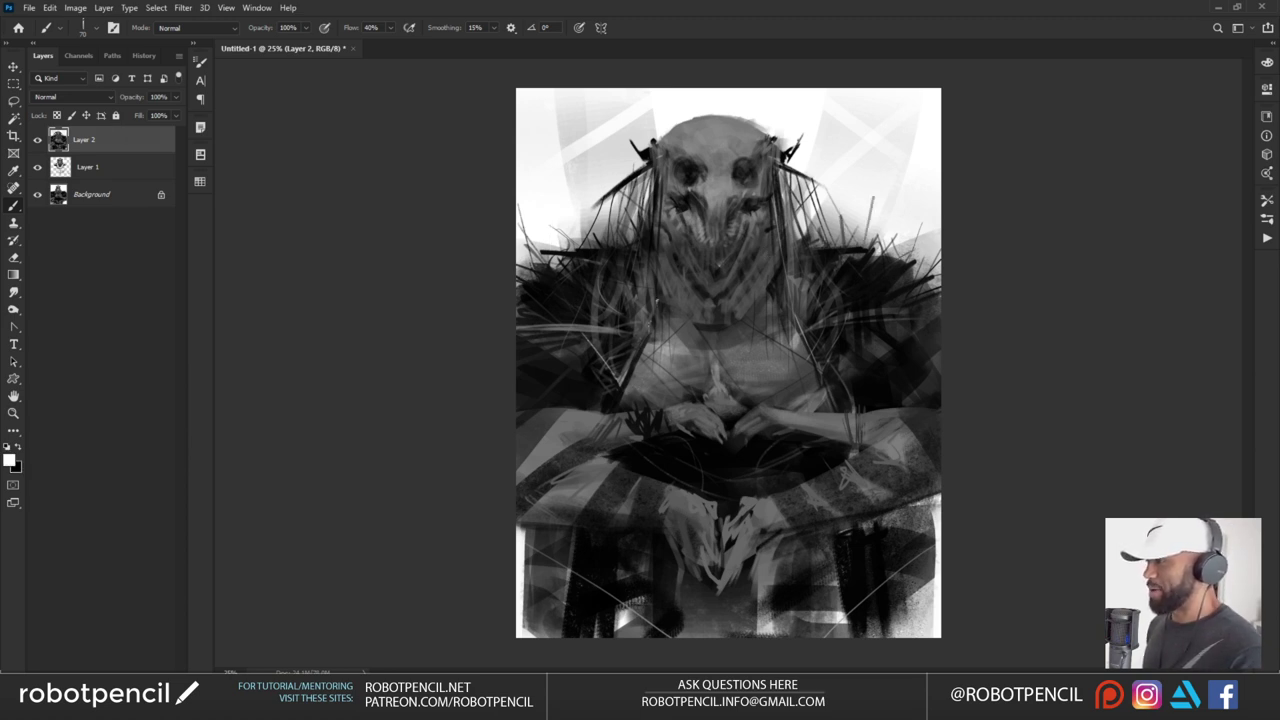
pyautogui.moveTo(522, 327); pyautogui.dragTo(582, 321)
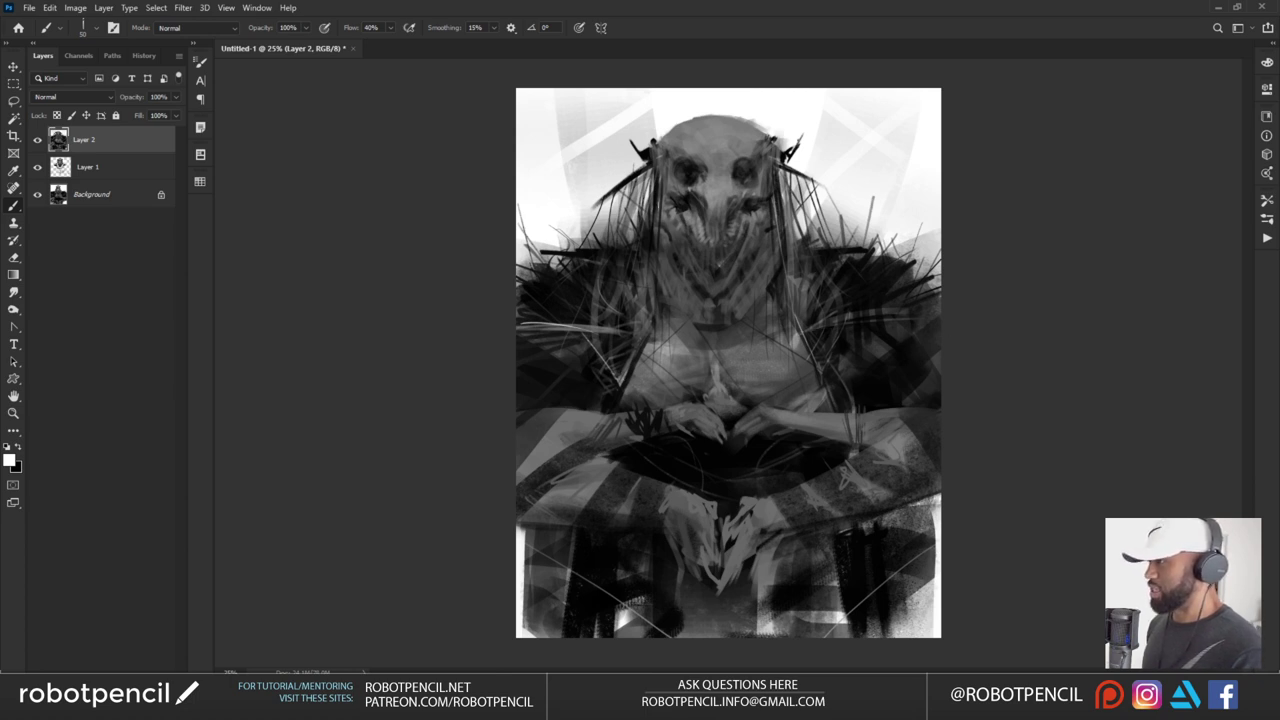
pyautogui.moveTo(653, 204); pyautogui.dragTo(653, 350)
pyautogui.moveTo(783, 217); pyautogui.dragTo(780, 331)
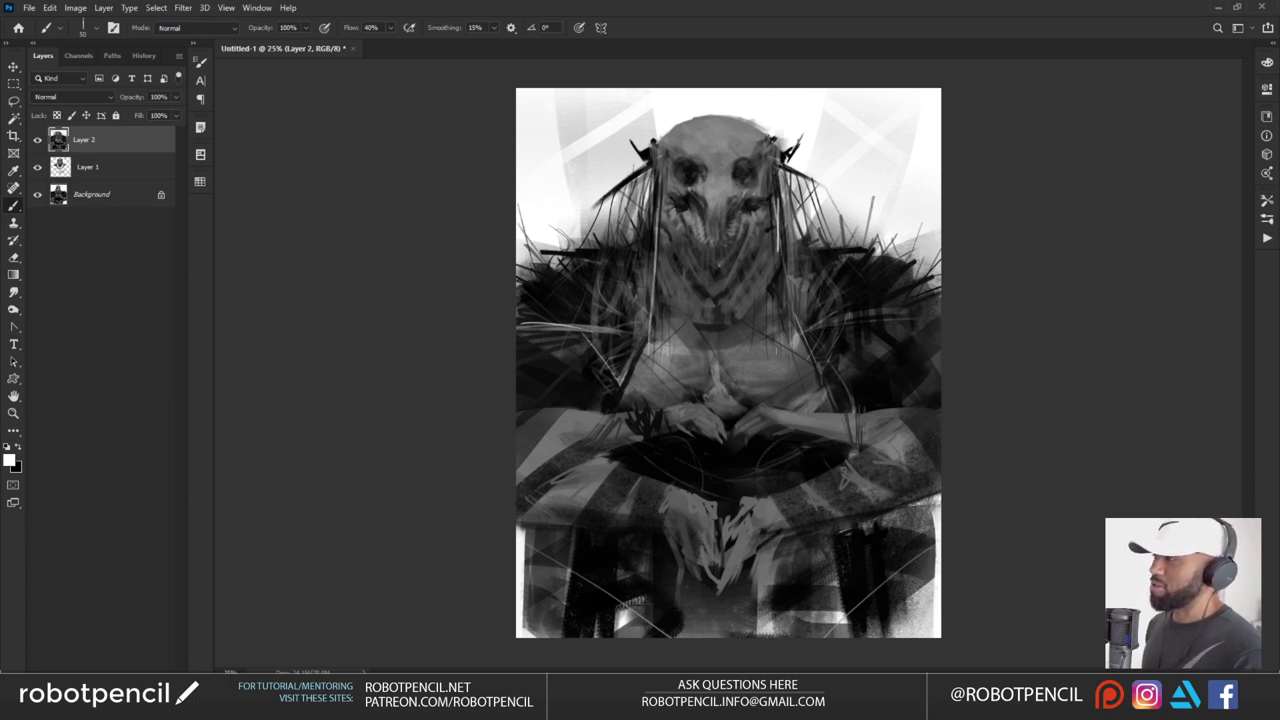
pyautogui.moveTo(778, 251); pyautogui.dragTo(775, 375)
# Paint thin white strands flaring outward from both sides of the head over the shoulders
pyautogui.moveTo(651, 182); pyautogui.dragTo(622, 310)
pyautogui.moveTo(634, 250); pyautogui.dragTo(598, 297)
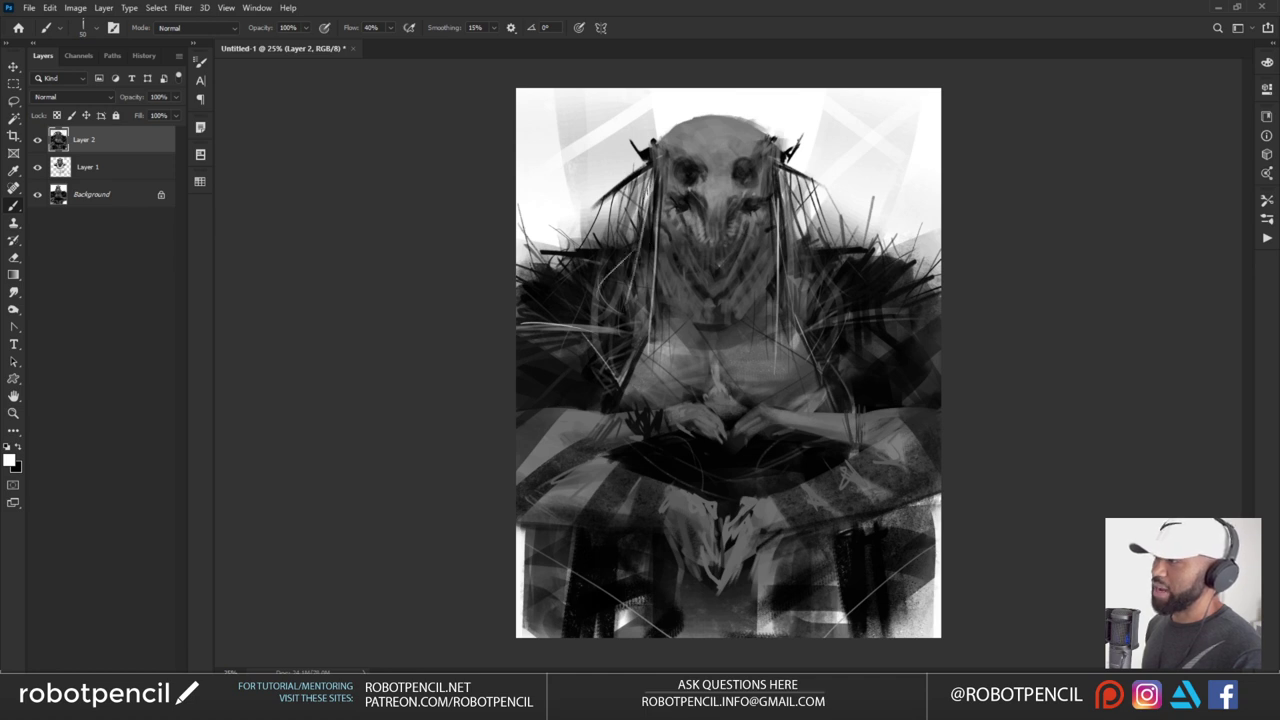
pyautogui.moveTo(634, 226); pyautogui.dragTo(600, 314)
pyautogui.moveTo(782, 180)
pyautogui.mouseDown()
pyautogui.moveTo(804, 316)
pyautogui.moveTo(796, 350)
pyautogui.mouseUp()
pyautogui.moveTo(785, 213); pyautogui.dragTo(811, 287)
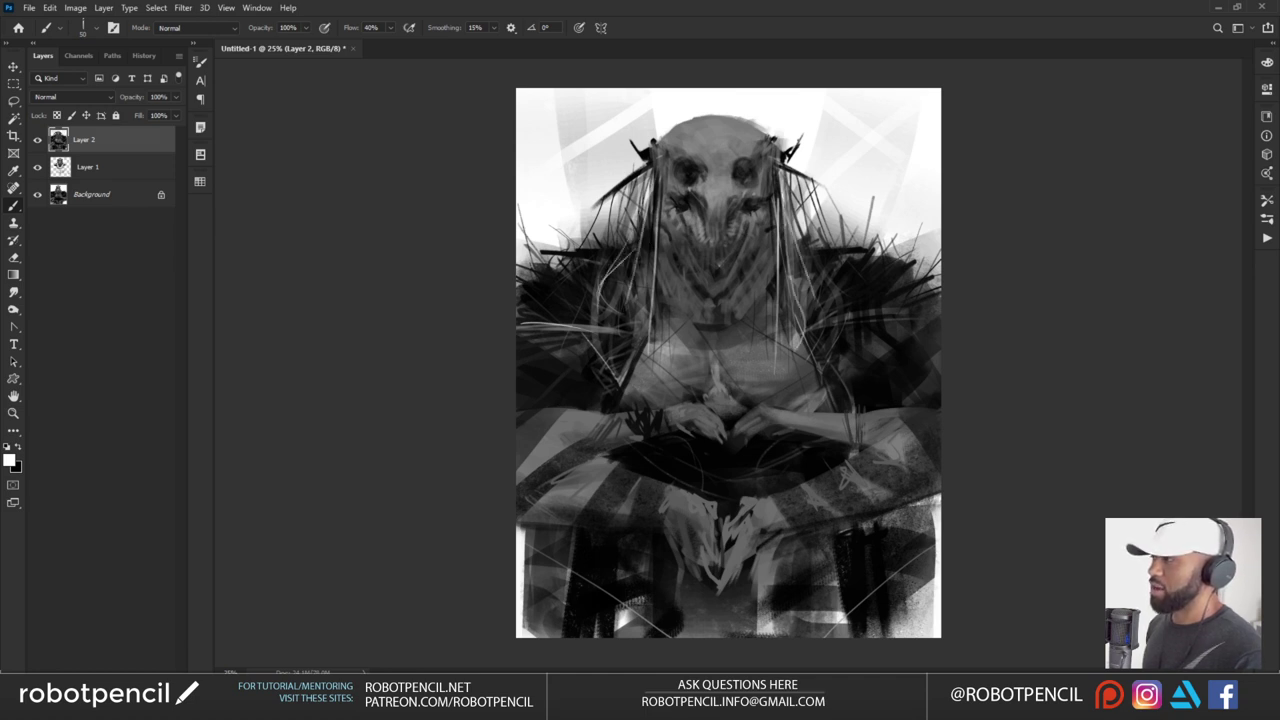
pyautogui.moveTo(793, 217); pyautogui.dragTo(829, 303)
pyautogui.moveTo(630, 267); pyautogui.dragTo(594, 299)
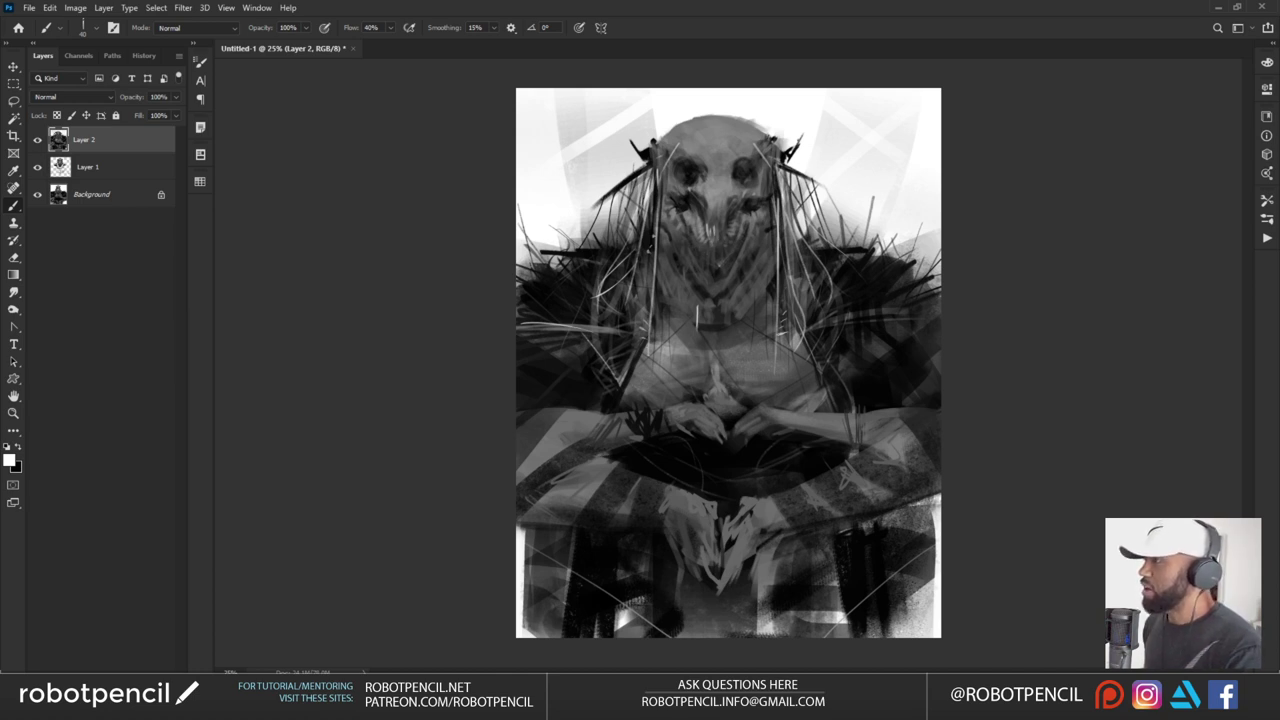
# Define the teeth with greys sampled from the mouth, and rework the neck below the beard with black and sampled grey
pyautogui.keyDown('alt'); pyautogui.click(721, 223); pyautogui.keyUp('alt')
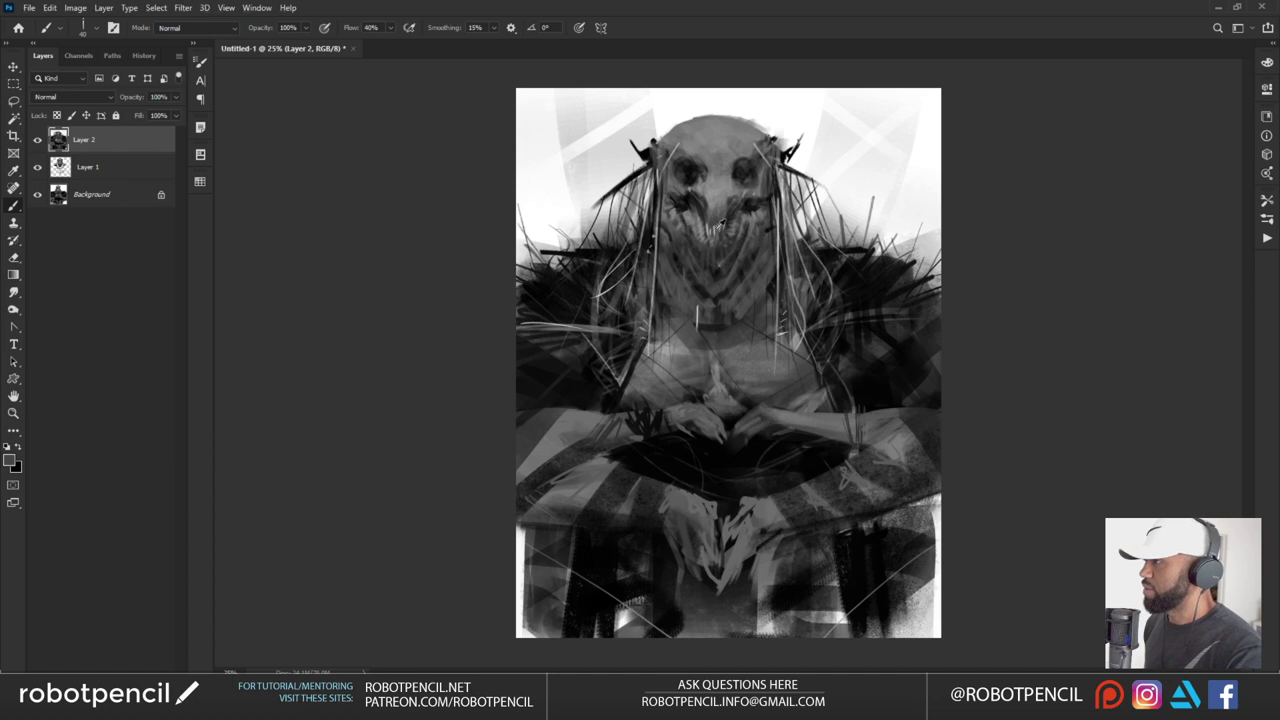
pyautogui.keyDown('alt'); pyautogui.click(723, 222); pyautogui.keyUp('alt')
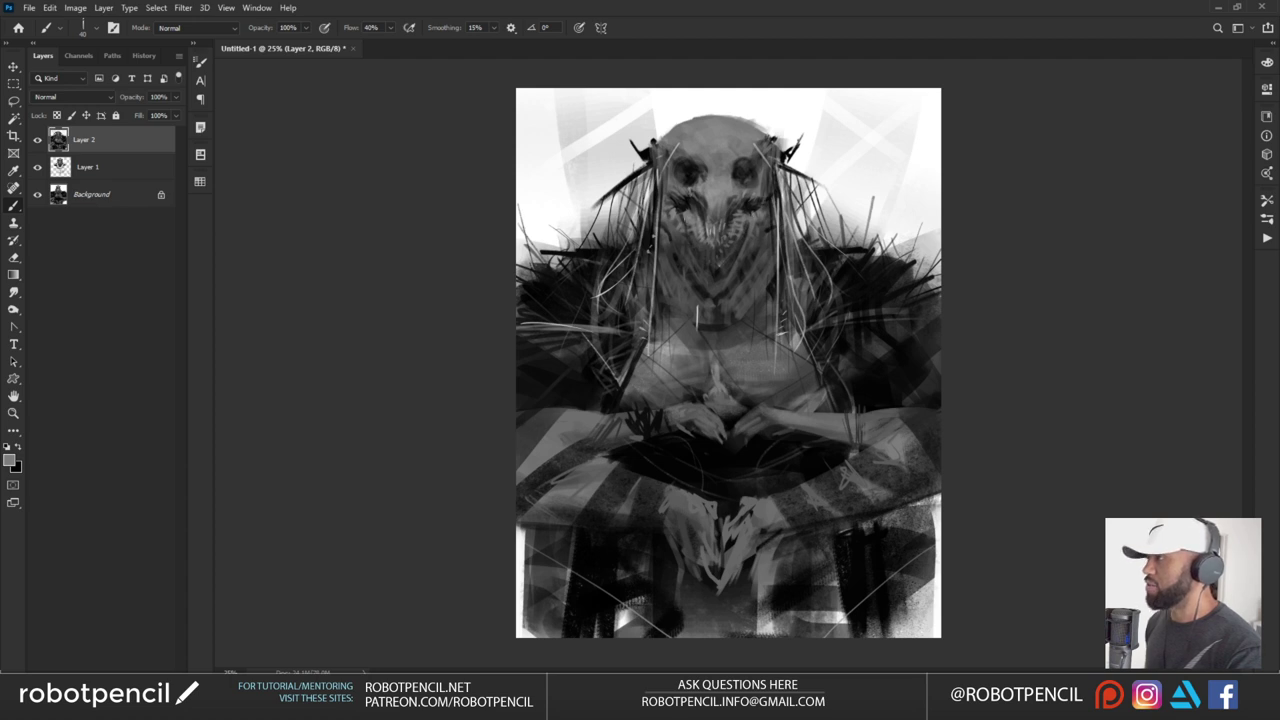
pyautogui.press('x')
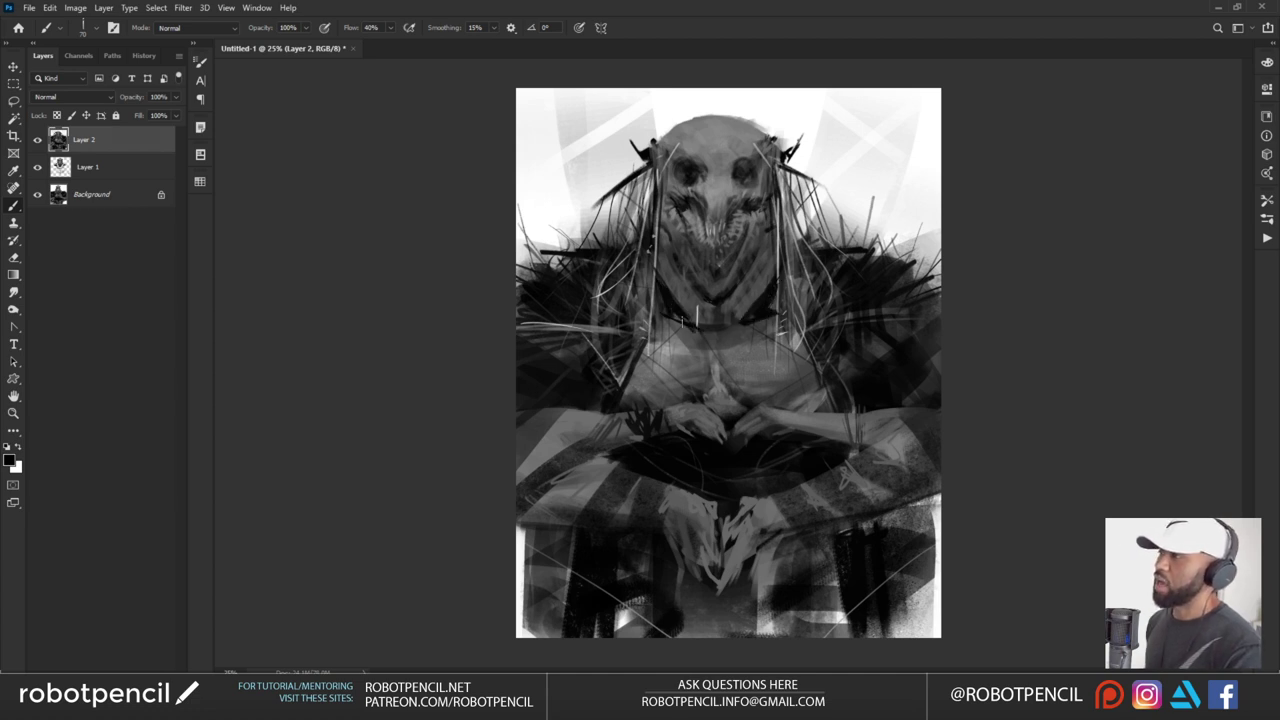
pyautogui.keyDown('alt'); pyautogui.click(712, 330); pyautogui.keyUp('alt')
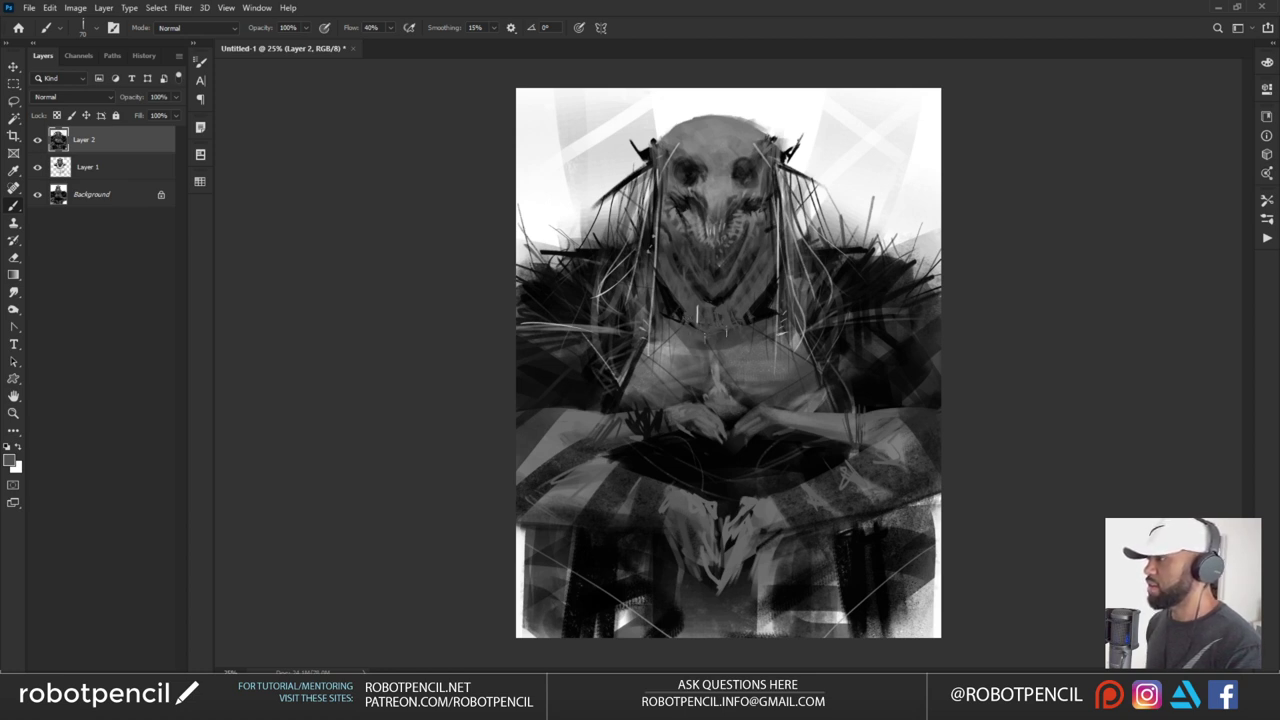
# Break up the light strands over the left shoulder with near-black sampled from the shoulder
pyautogui.press('z')
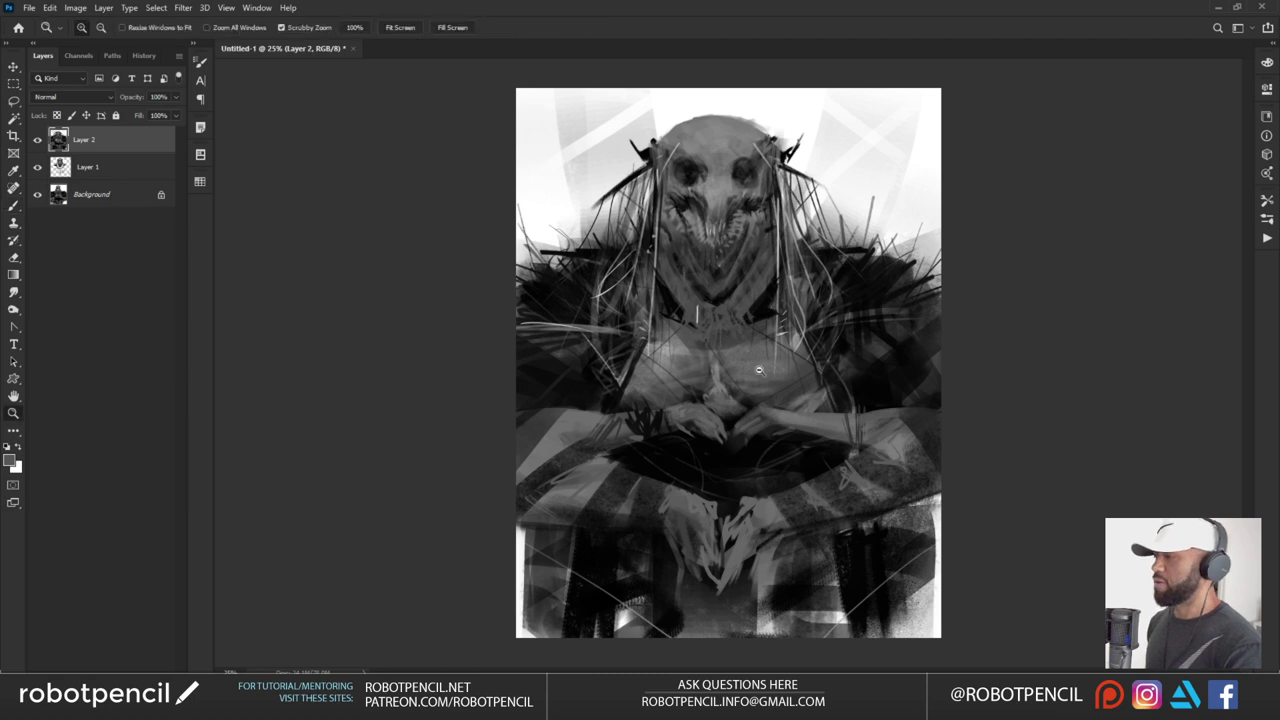
pyautogui.keyDown('alt'); pyautogui.click(760, 366); pyautogui.keyUp('alt')
pyautogui.keyDown('alt'); pyautogui.click(780, 367); pyautogui.keyUp('alt')
pyautogui.keyDown('alt'); pyautogui.click(803, 369); pyautogui.keyUp('alt')
pyautogui.click(795, 387)
pyautogui.scroll(2, 795, 386)
pyautogui.press('b')
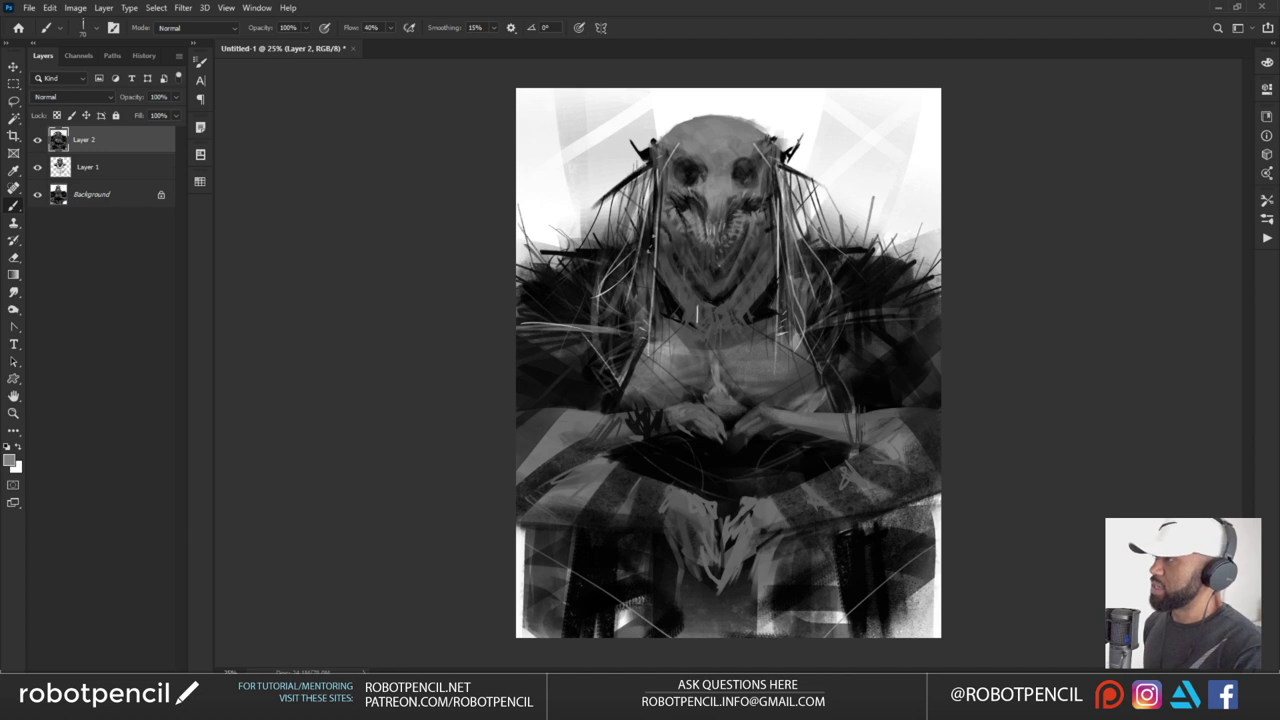
pyautogui.keyDown('alt'); pyautogui.click(566, 290); pyautogui.keyUp('alt')
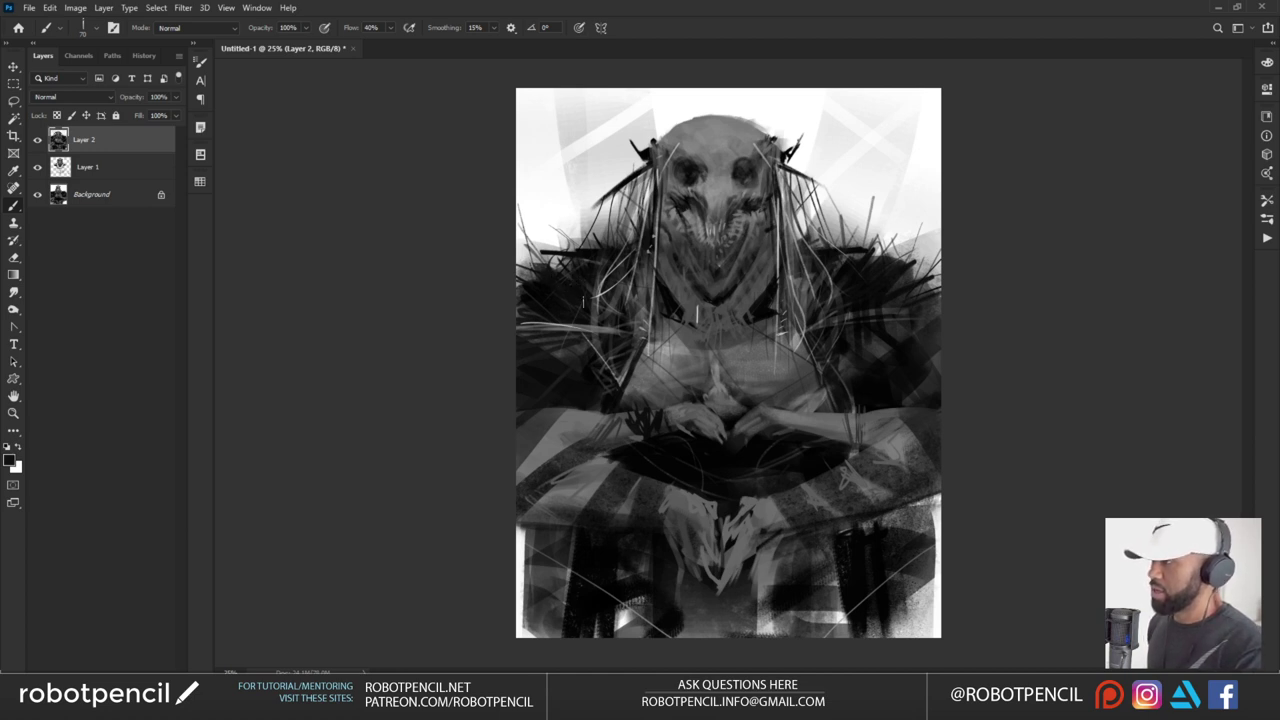
pyautogui.moveTo(598, 303); pyautogui.dragTo(602, 283)
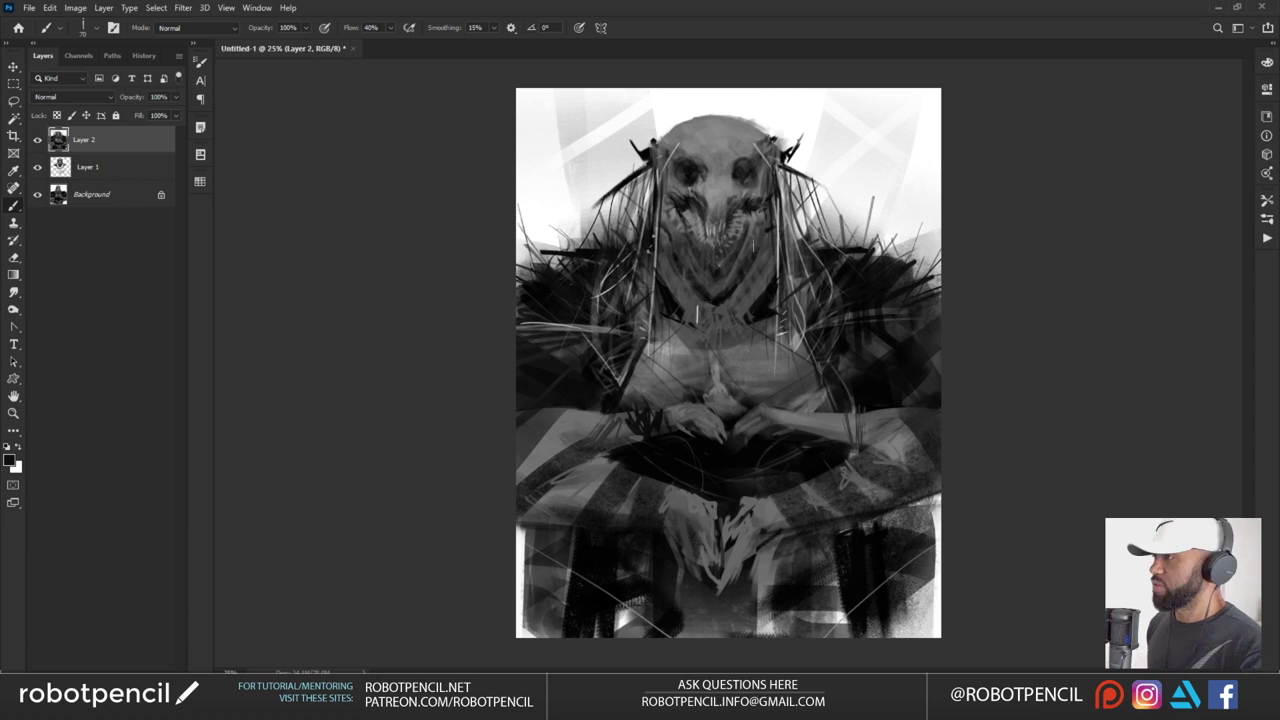
# Add black spikes at the left shoulder's outer edge and draw thin vertical black lines hanging over both forearms and knees
pyautogui.moveTo(564, 255); pyautogui.dragTo(516, 243)
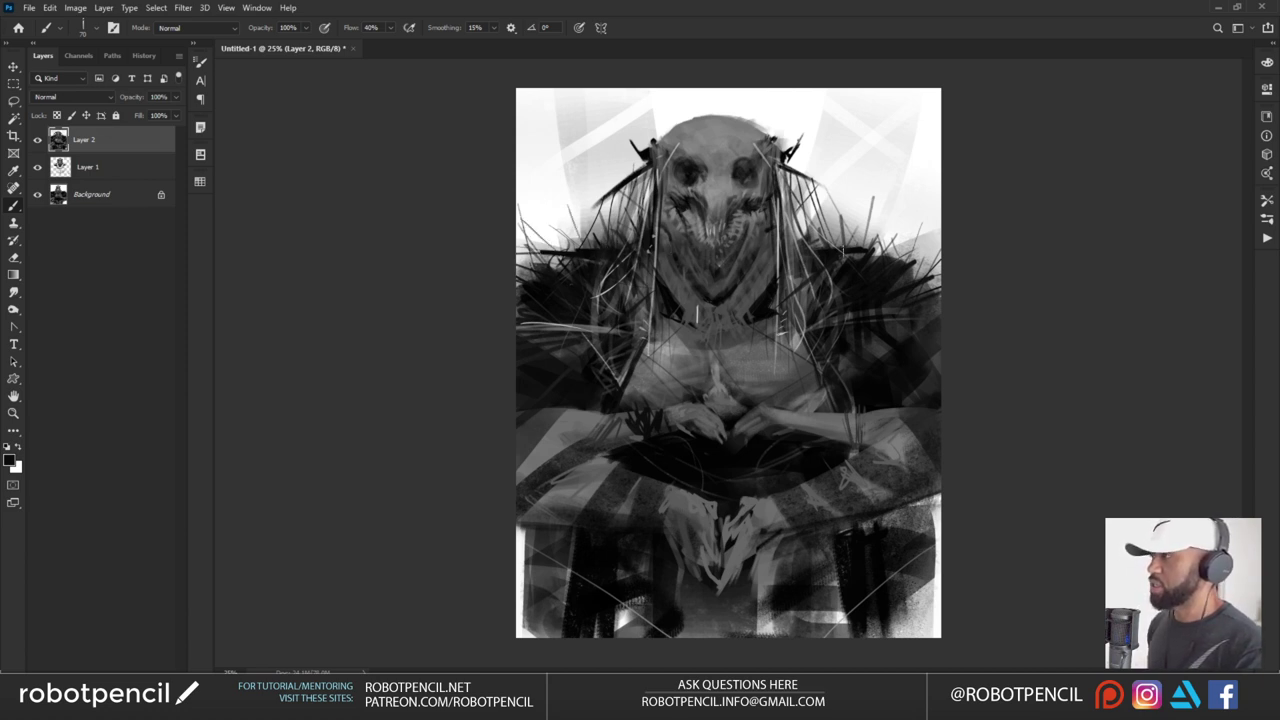
pyautogui.moveTo(597, 404); pyautogui.dragTo(597, 510)
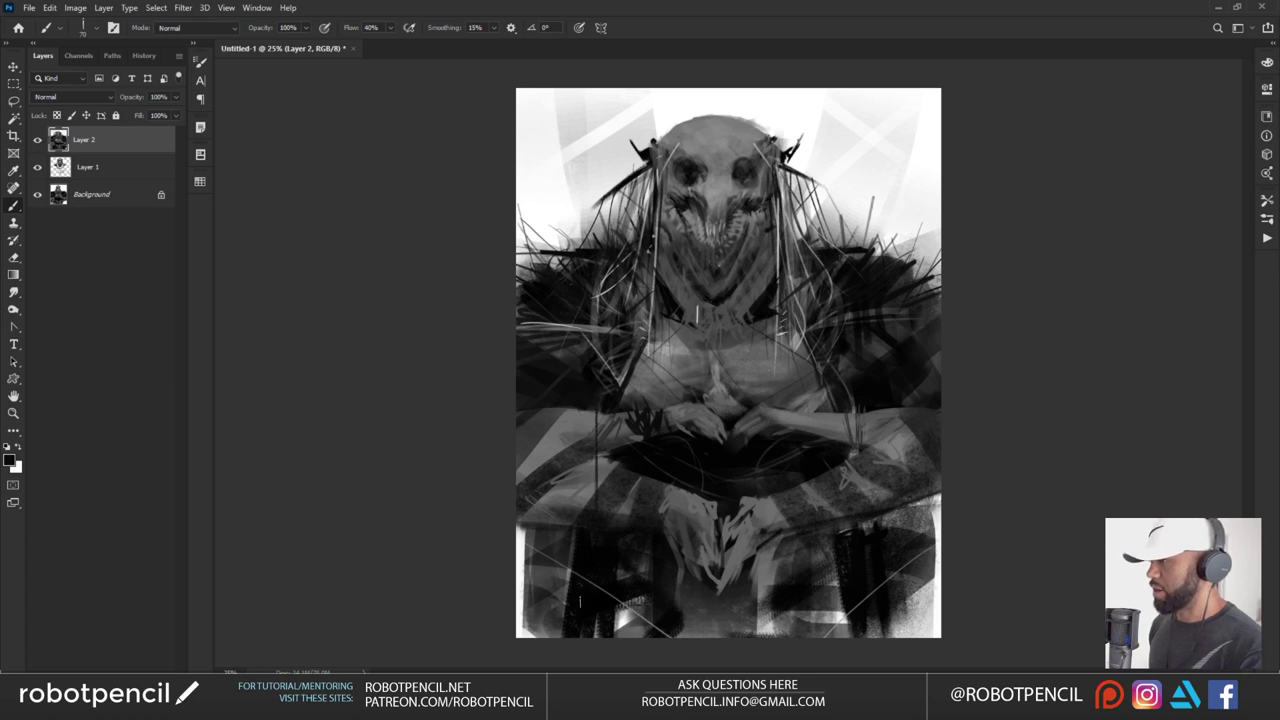
pyautogui.hotkey('ctrl', 'z')
pyautogui.moveTo(866, 397); pyautogui.dragTo(868, 512)
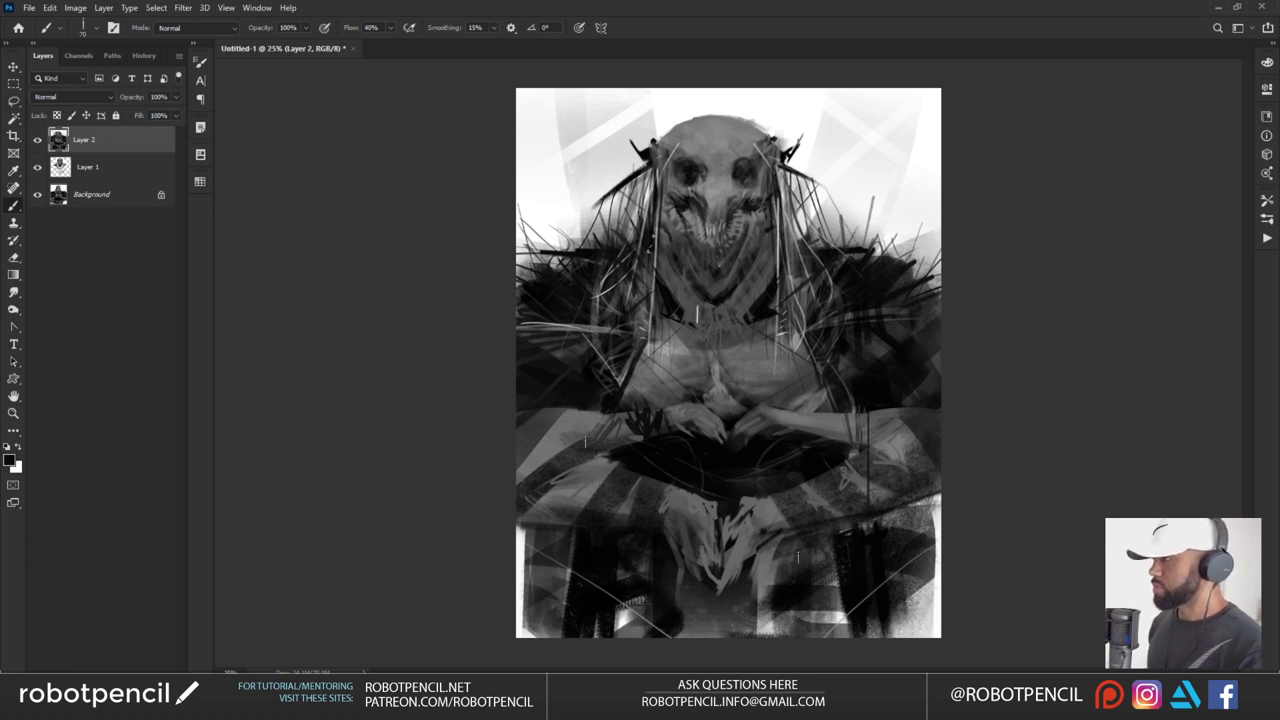
pyautogui.moveTo(582, 412); pyautogui.dragTo(582, 512)
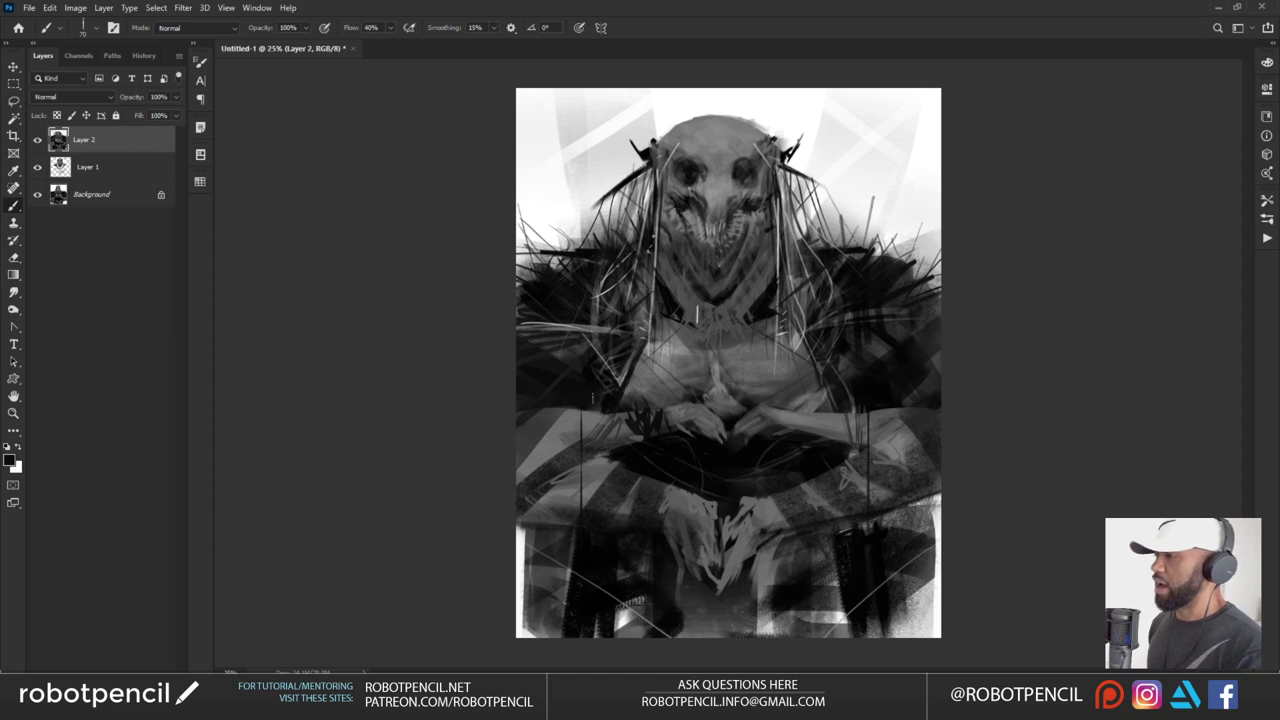
pyautogui.moveTo(588, 408); pyautogui.dragTo(580, 508)
pyautogui.moveTo(851, 410); pyautogui.dragTo(851, 468)
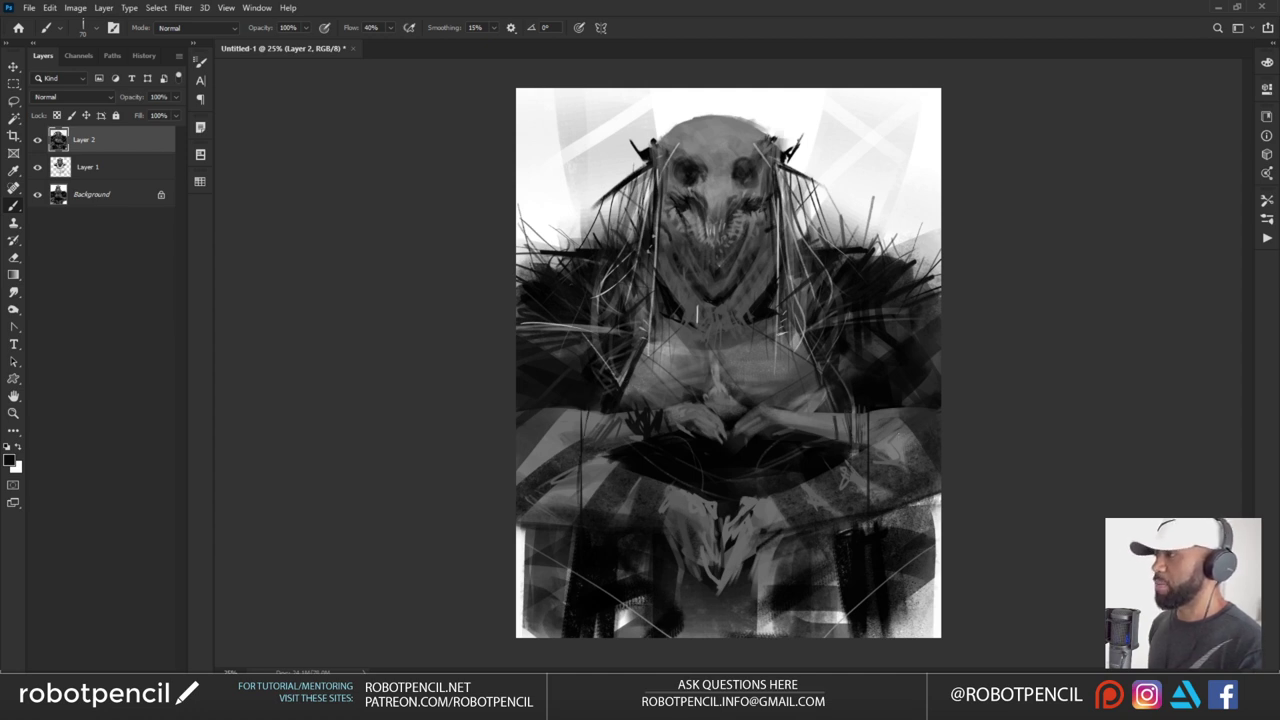
pyautogui.moveTo(881, 408); pyautogui.dragTo(881, 502)
pyautogui.moveTo(567, 408)
pyautogui.mouseDown()
pyautogui.moveTo(567, 508)
pyautogui.moveTo(547, 466)
pyautogui.mouseUp()
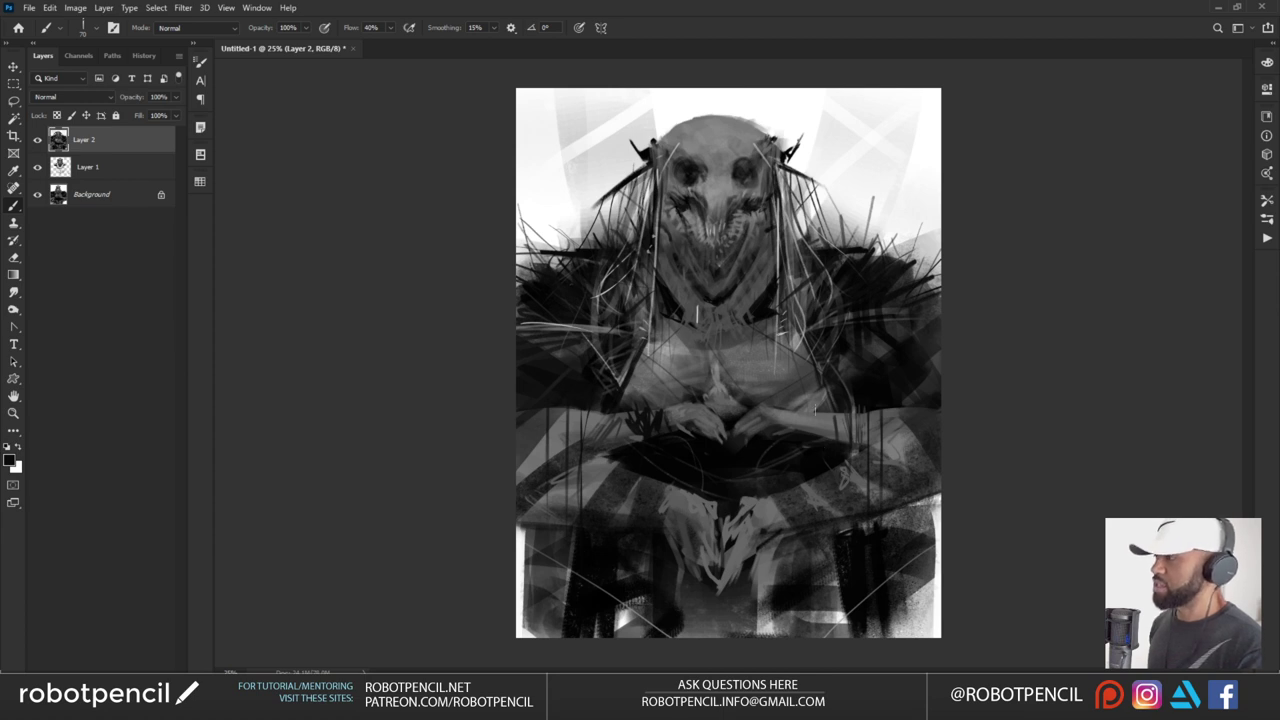
pyautogui.moveTo(816, 404)
pyautogui.mouseDown()
pyautogui.moveTo(820, 508)
pyautogui.moveTo(794, 434)
pyautogui.mouseUp()
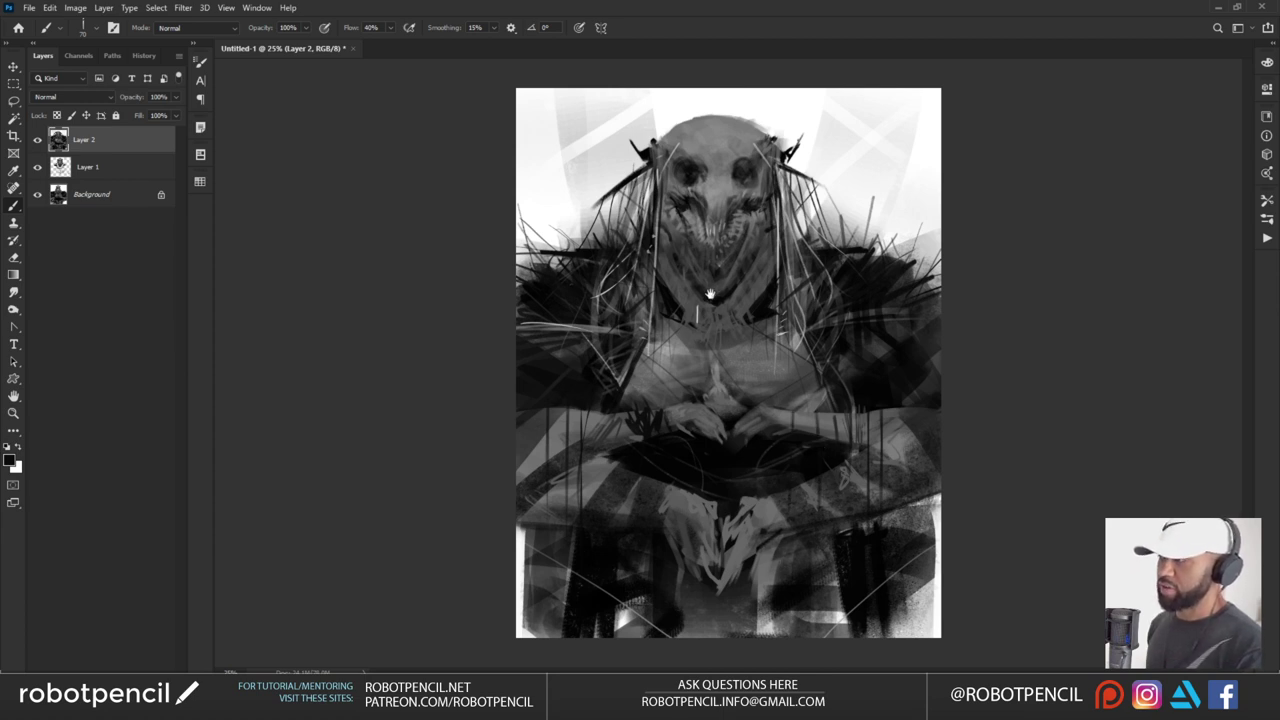
# Lighten the centre of the chest and the neck folds below the beard with greys sampled from the chest
pyautogui.keyDown('alt'); pyautogui.click(721, 368); pyautogui.keyUp('alt')
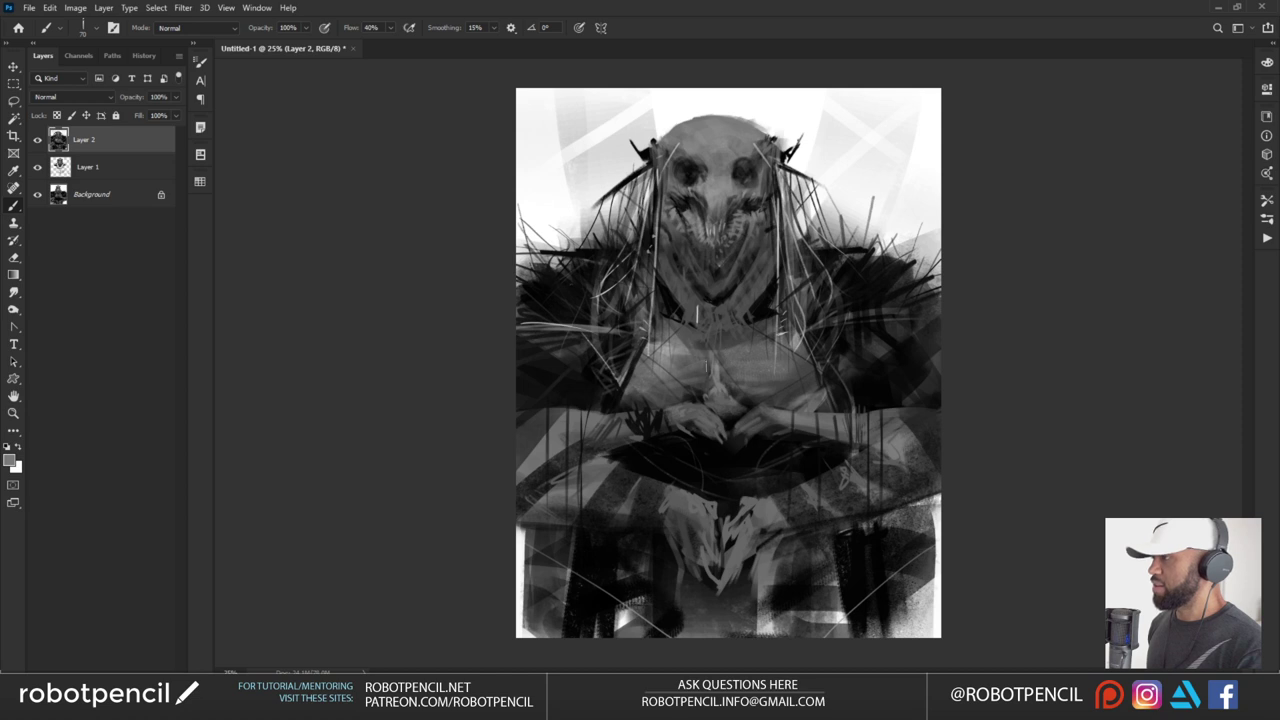
pyautogui.moveTo(707, 366); pyautogui.dragTo(716, 354)
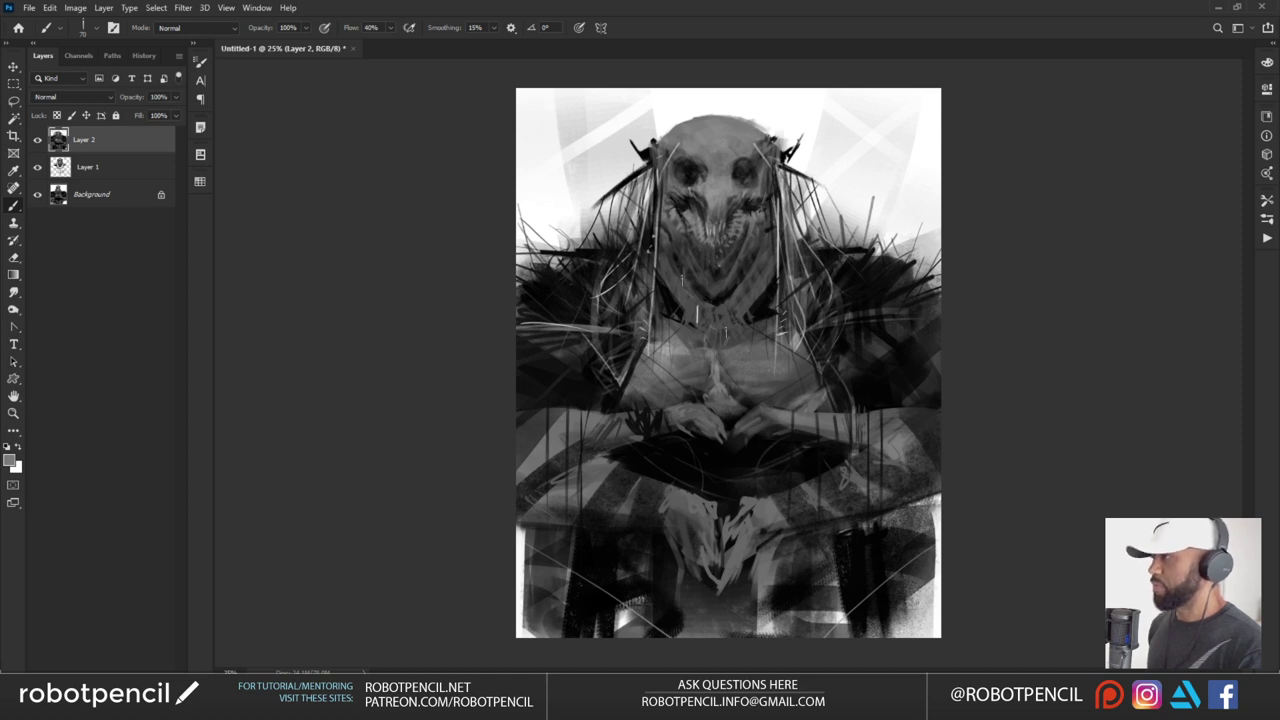
pyautogui.moveTo(683, 277); pyautogui.dragTo(694, 306)
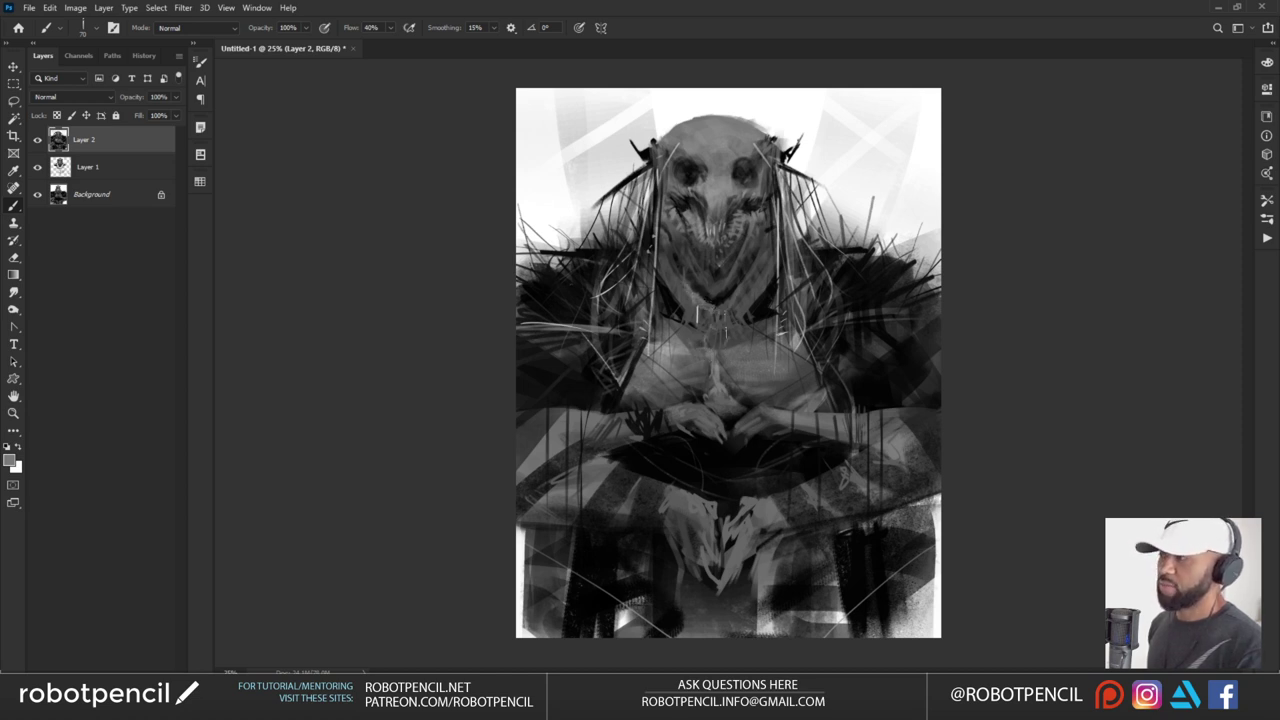
pyautogui.keyDown('alt'); pyautogui.click(680, 350); pyautogui.keyUp('alt')
pyautogui.moveTo(677, 353); pyautogui.dragTo(698, 370)
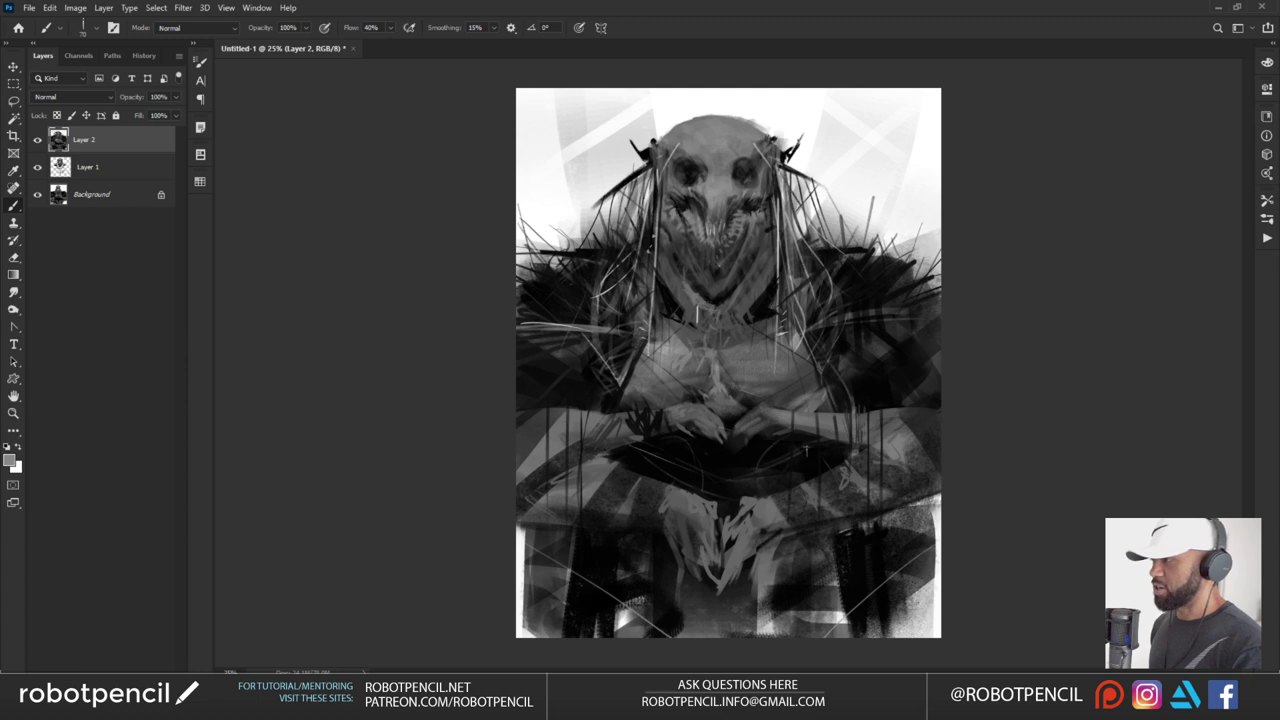
# Draw thin light-grey diagonal lines across the dark areas on both sides below the lap cloth
pyautogui.moveTo(577, 547); pyautogui.dragTo(661, 637)
pyautogui.moveTo(887, 551); pyautogui.dragTo(825, 603)
pyautogui.moveTo(533, 549)
pyautogui.mouseDown()
pyautogui.moveTo(587, 579)
pyautogui.moveTo(612, 636)
pyautogui.mouseUp()
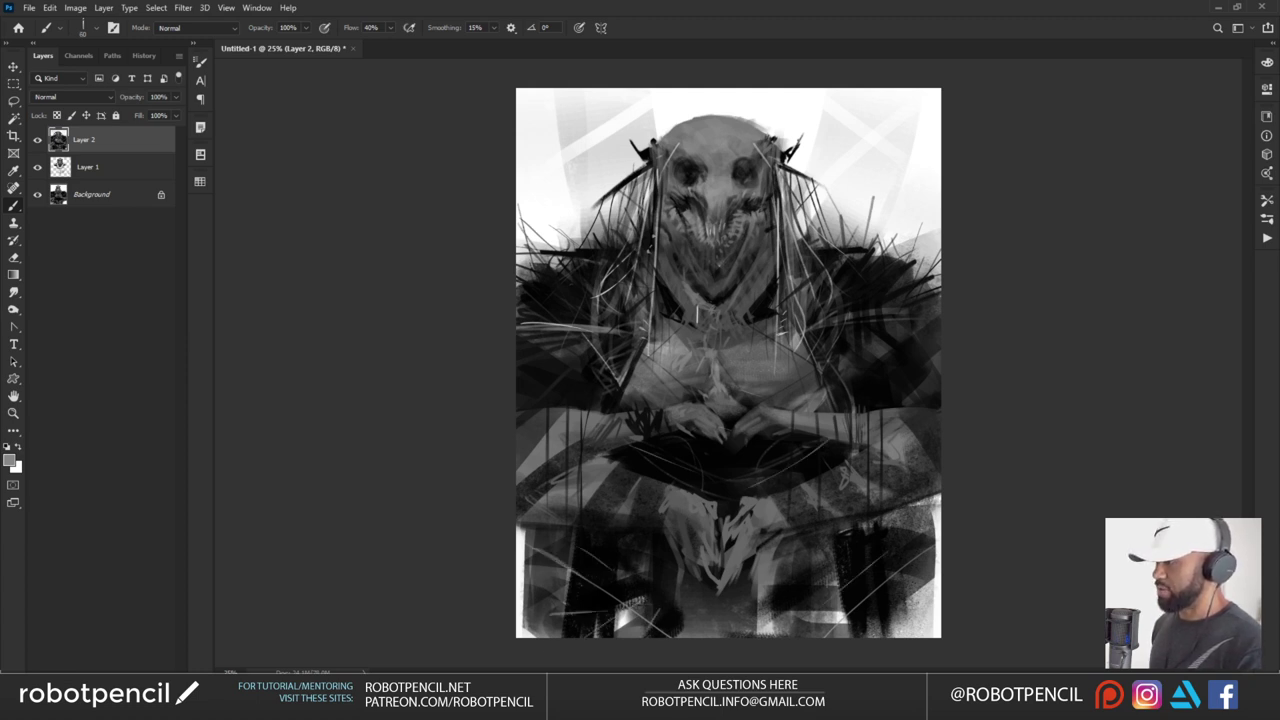
pyautogui.moveTo(838, 590); pyautogui.dragTo(872, 566)
# Paint broad dark-grey strokes with a brush enlarged to 300, reduced to 250, over both lower corners of the painting
pyautogui.moveTo(914, 616)
pyautogui.mouseDown()
pyautogui.moveTo(920, 604)
pyautogui.moveTo(928, 645)
pyautogui.mouseUp()
pyautogui.keyDown('alt'); pyautogui.click(914, 570); pyautogui.keyUp('alt')
pyautogui.press(']')
pyautogui.press(']')
pyautogui.press(']')
pyautogui.press(']')
pyautogui.press(']')
pyautogui.press(']')
pyautogui.press(']')
pyautogui.press(']')
pyautogui.press(']')
pyautogui.press(']')
pyautogui.press(']')
pyautogui.press('[')
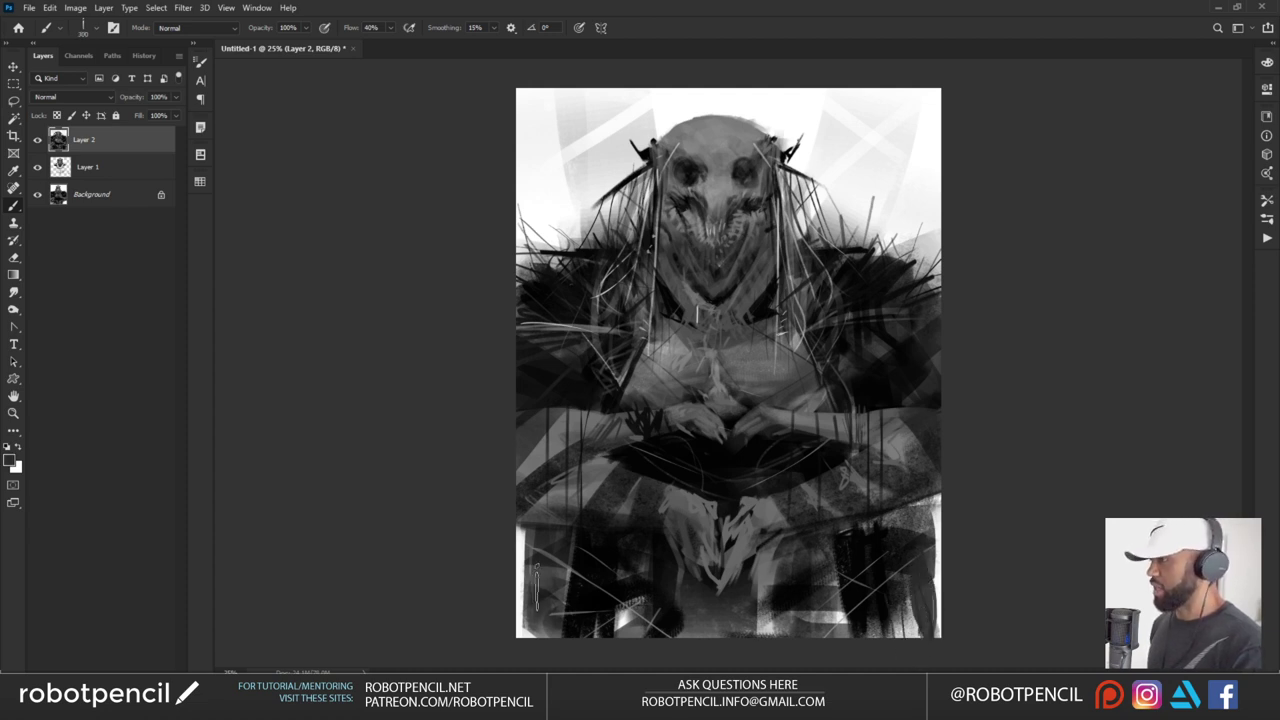
pyautogui.moveTo(559, 556); pyautogui.dragTo(507, 655)
pyautogui.press('[')
pyautogui.moveTo(561, 587)
pyautogui.mouseDown()
pyautogui.moveTo(530, 582)
pyautogui.moveTo(611, 549)
pyautogui.moveTo(578, 551)
pyautogui.moveTo(494, 637)
pyautogui.mouseUp()
pyautogui.keyDown('alt'); pyautogui.click(605, 555); pyautogui.keyUp('alt')
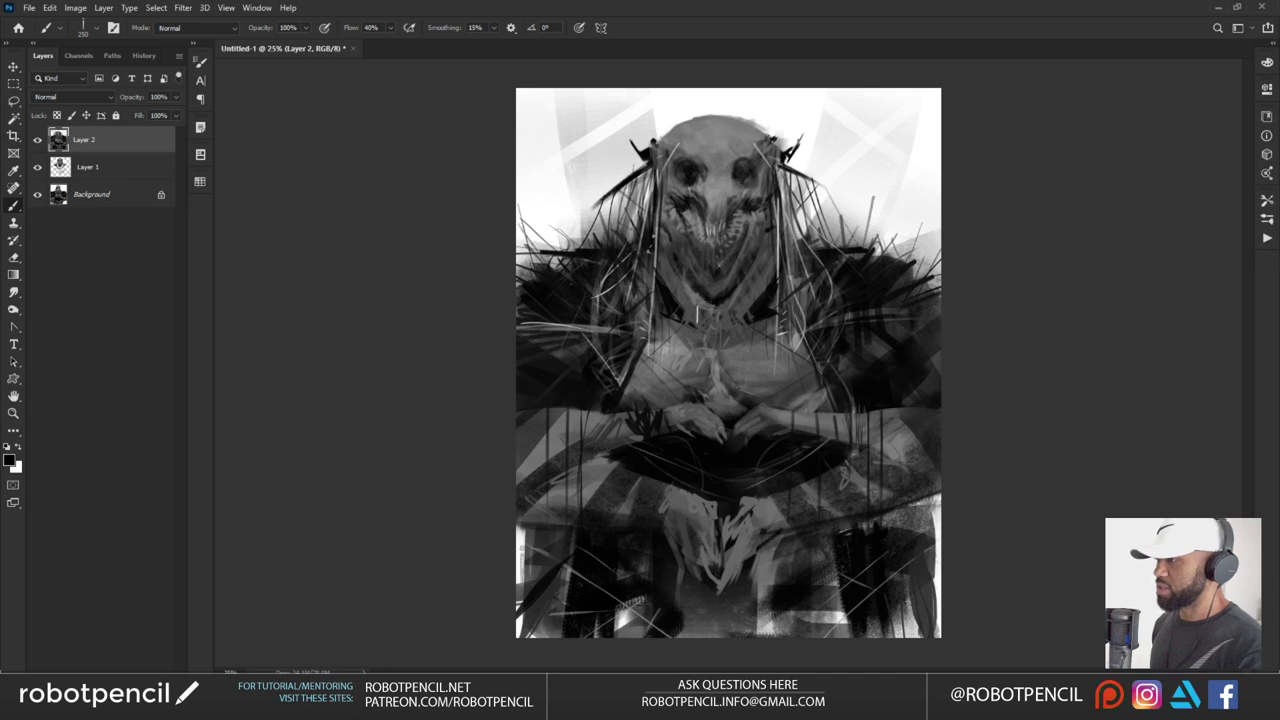
pyautogui.moveTo(522, 565); pyautogui.dragTo(582, 604)
pyautogui.hotkey('ctrl', 'z')
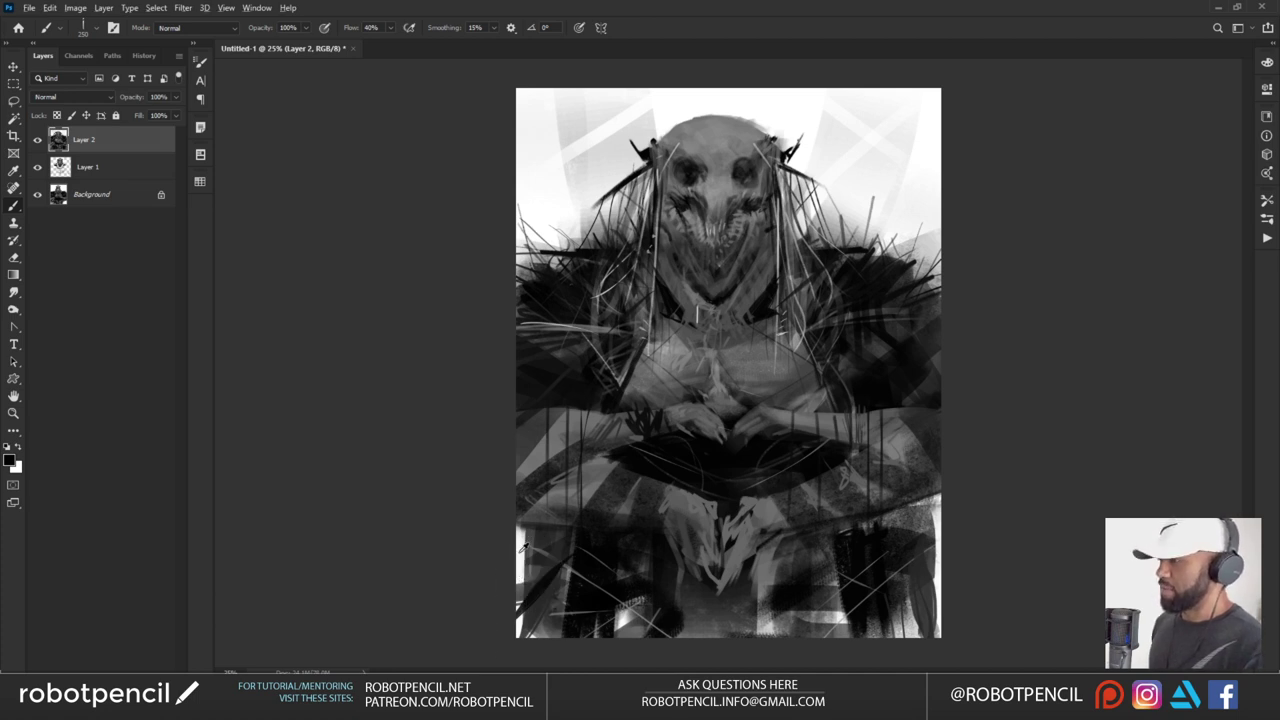
# Paint white sampled from the background down both lower side edges of the painting with a size 125 brush
pyautogui.keyDown('alt'); pyautogui.click(521, 532); pyautogui.keyUp('alt')
pyautogui.press('[')
pyautogui.press('[')
pyautogui.moveTo(525, 534)
pyautogui.mouseDown()
pyautogui.moveTo(507, 613)
pyautogui.moveTo(524, 618)
pyautogui.mouseUp()
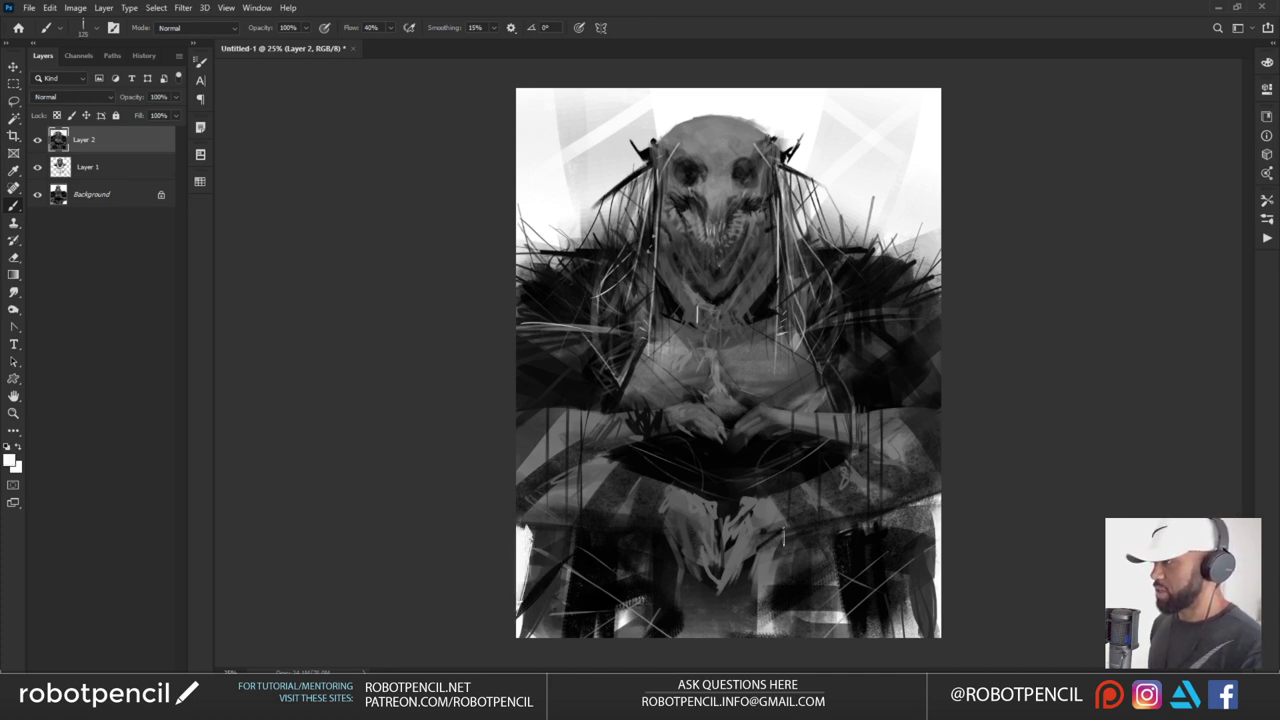
pyautogui.moveTo(932, 500); pyautogui.dragTo(942, 663)
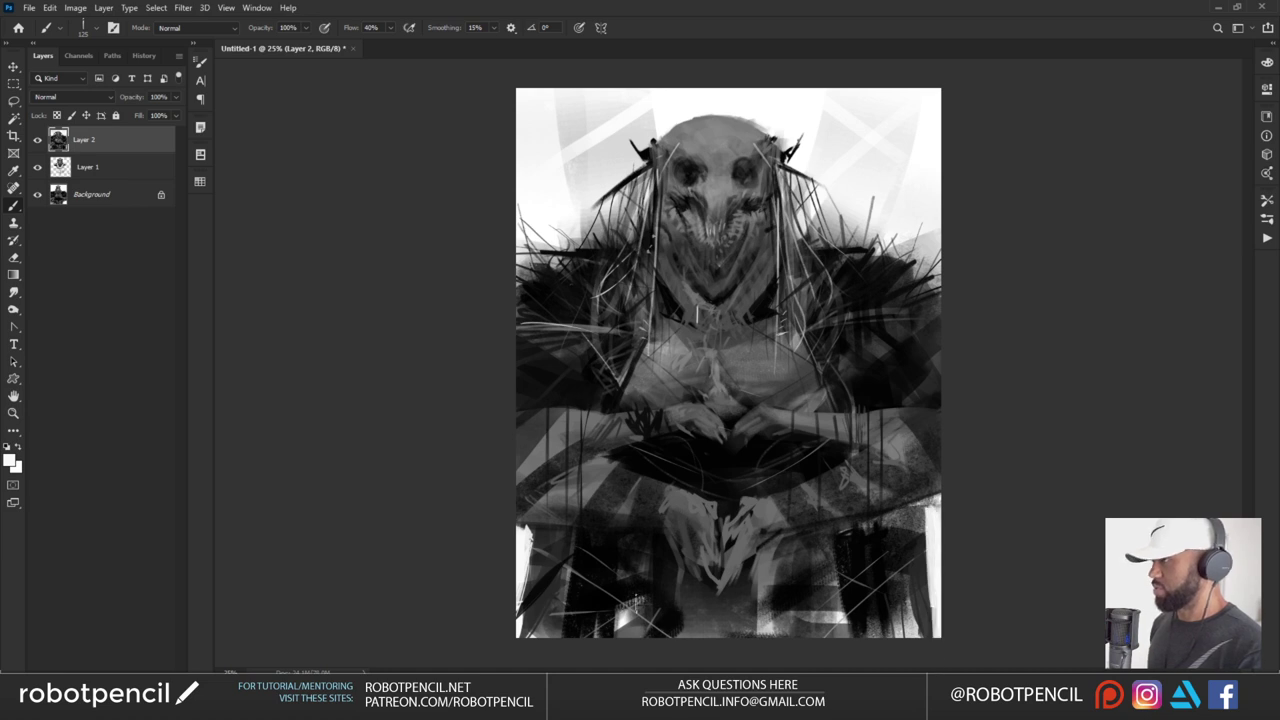
# Paint black strokes along the hem of the lap cloth and through the dark shapes on both sides of the feet
pyautogui.keyDown('alt'); pyautogui.click(574, 520); pyautogui.keyUp('alt')
pyautogui.moveTo(578, 524)
pyautogui.mouseDown()
pyautogui.moveTo(596, 583)
pyautogui.moveTo(550, 600)
pyautogui.mouseUp()
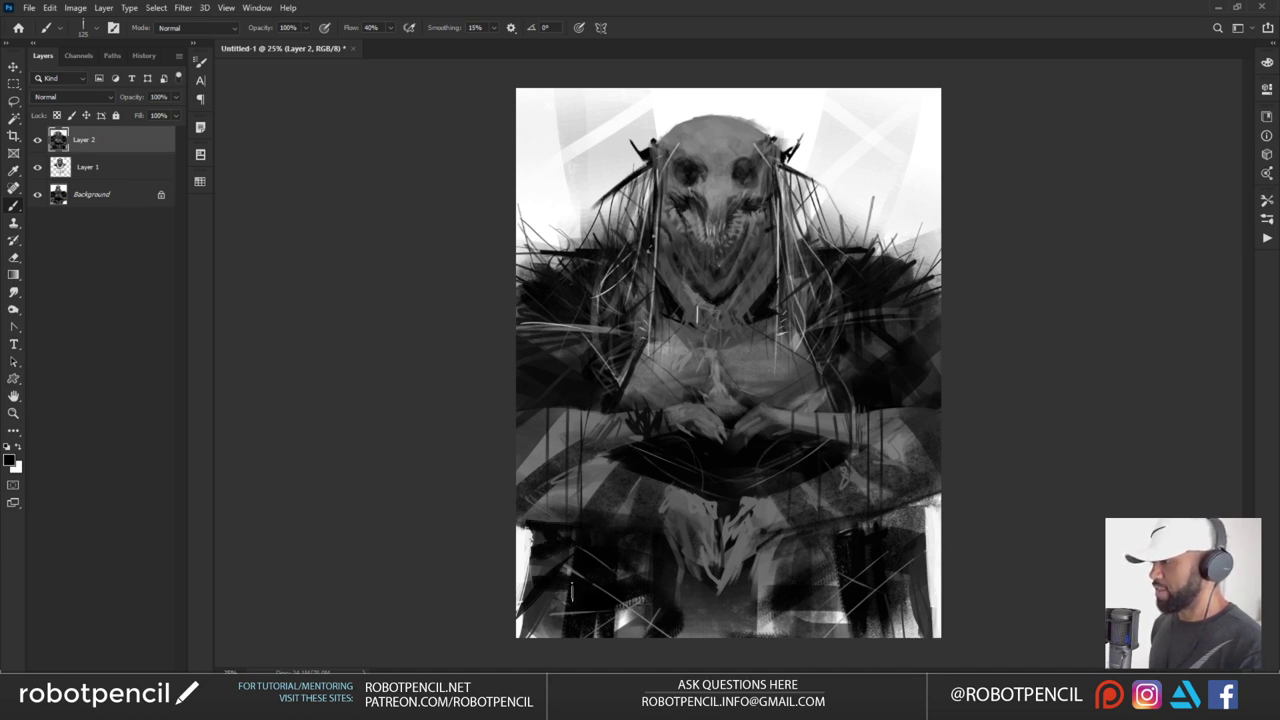
pyautogui.moveTo(630, 538); pyautogui.dragTo(612, 548)
pyautogui.moveTo(790, 531); pyautogui.dragTo(942, 487)
pyautogui.moveTo(850, 517)
pyautogui.mouseDown()
pyautogui.moveTo(769, 547)
pyautogui.moveTo(828, 545)
pyautogui.moveTo(762, 543)
pyautogui.moveTo(828, 573)
pyautogui.mouseUp()
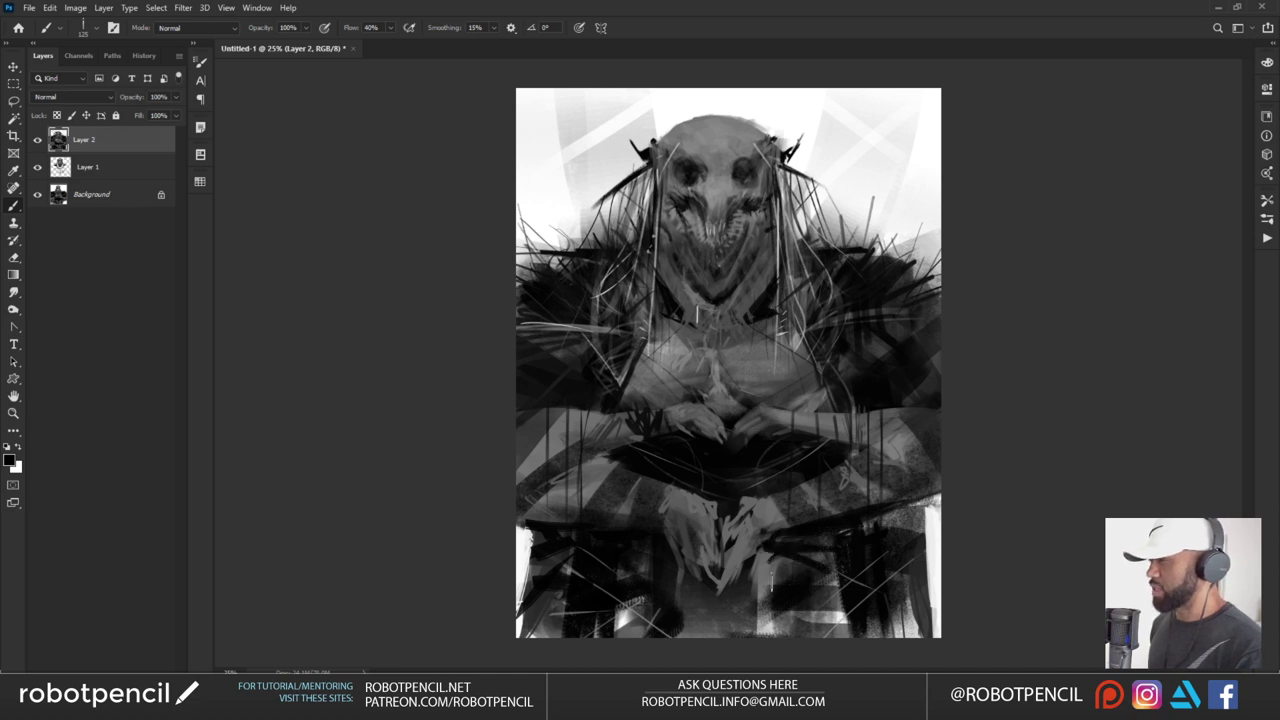
pyautogui.moveTo(682, 588)
pyautogui.mouseDown()
pyautogui.moveTo(668, 614)
pyautogui.moveTo(682, 631)
pyautogui.mouseUp()
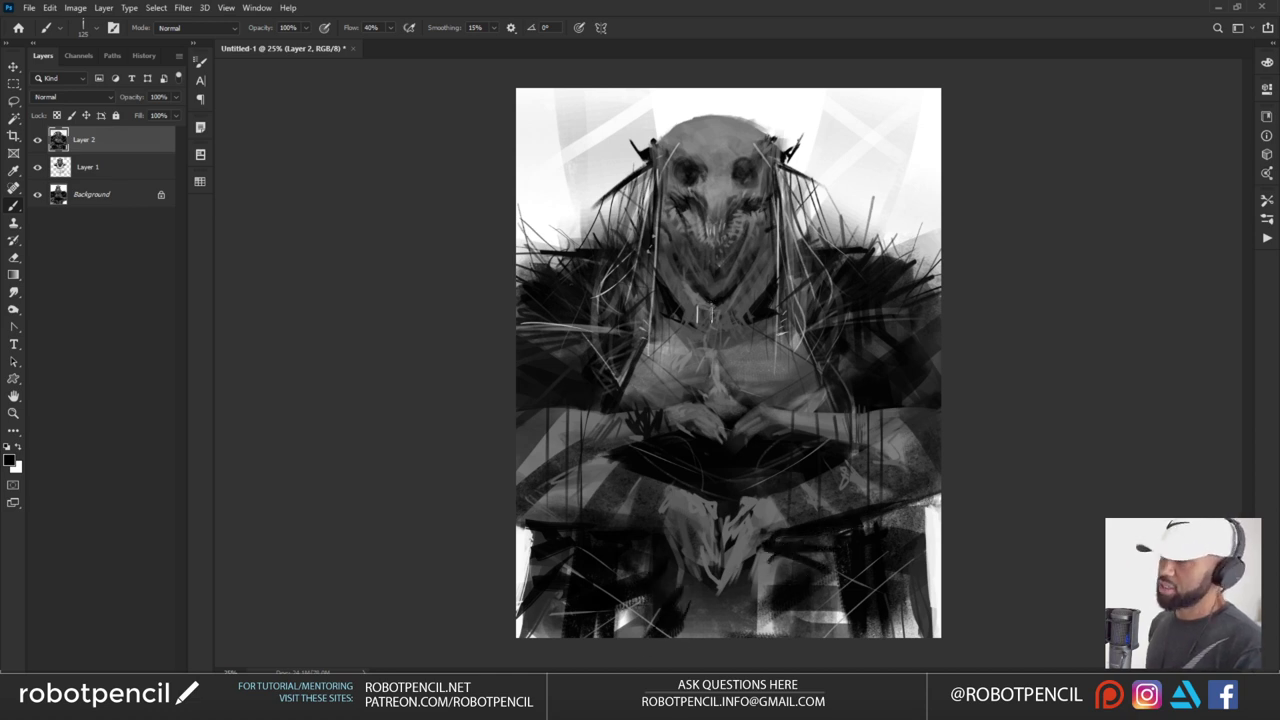
# Add light-grey highlights to the chest, hands, eye sockets and jaw, reducing the brush to size 60
pyautogui.keyDown('alt'); pyautogui.click(672, 343); pyautogui.keyUp('alt')
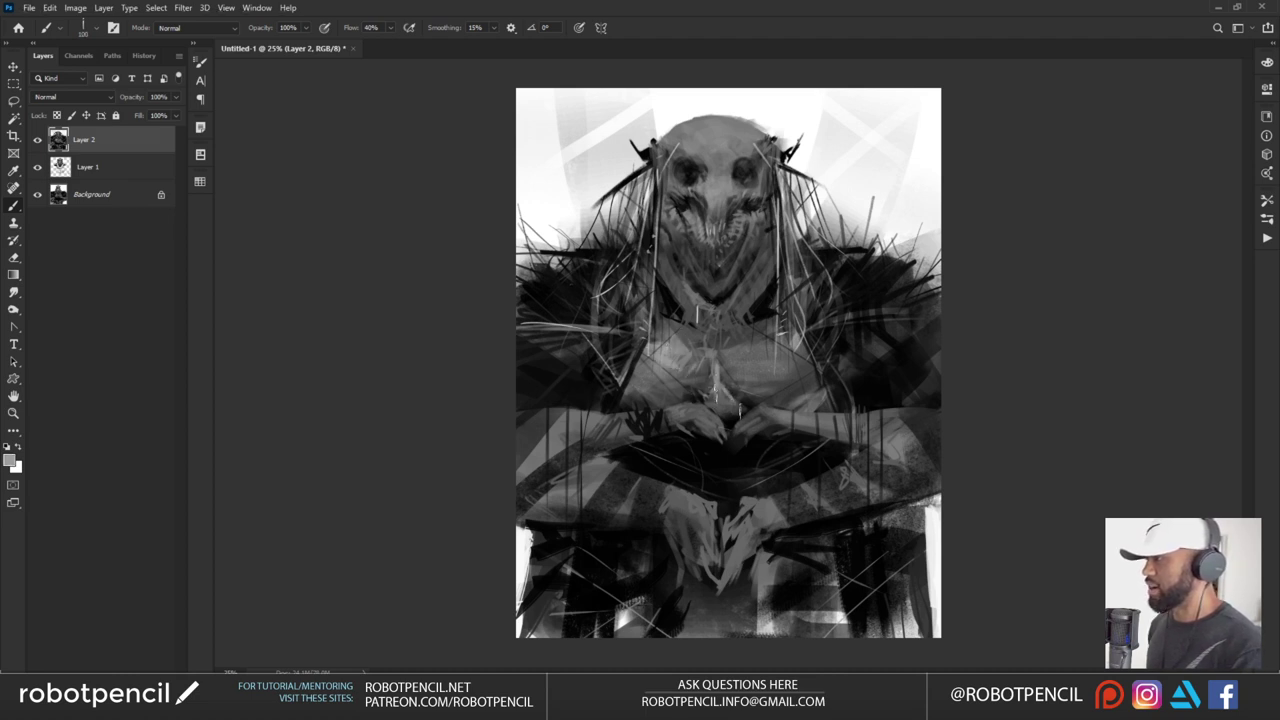
pyautogui.press('[')
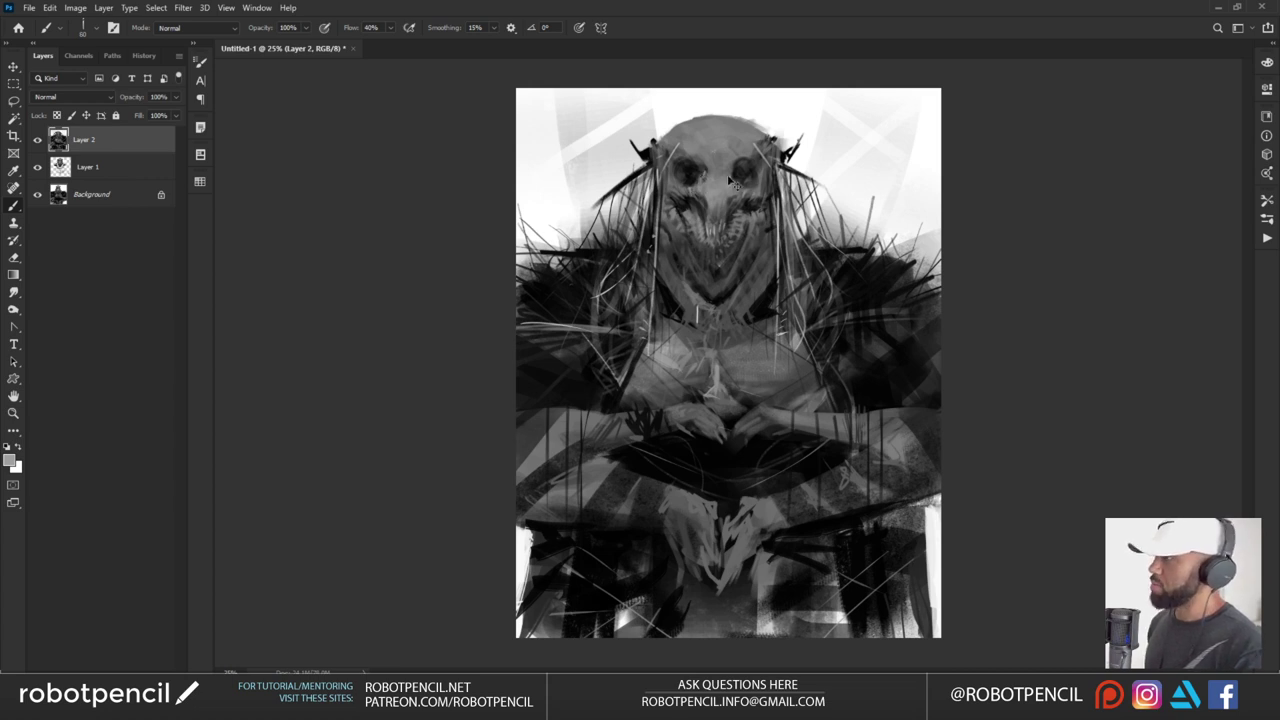
pyautogui.moveTo(731, 172); pyautogui.dragTo(738, 190)
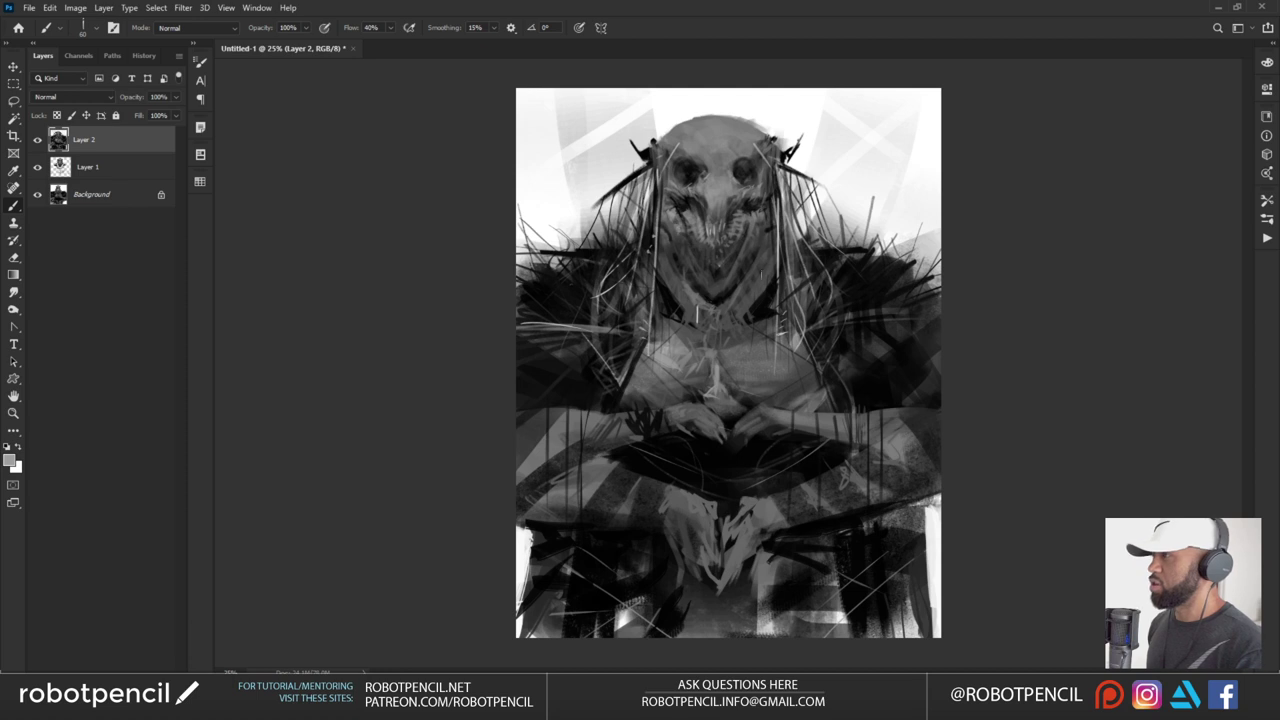
pyautogui.moveTo(767, 221); pyautogui.dragTo(758, 236)
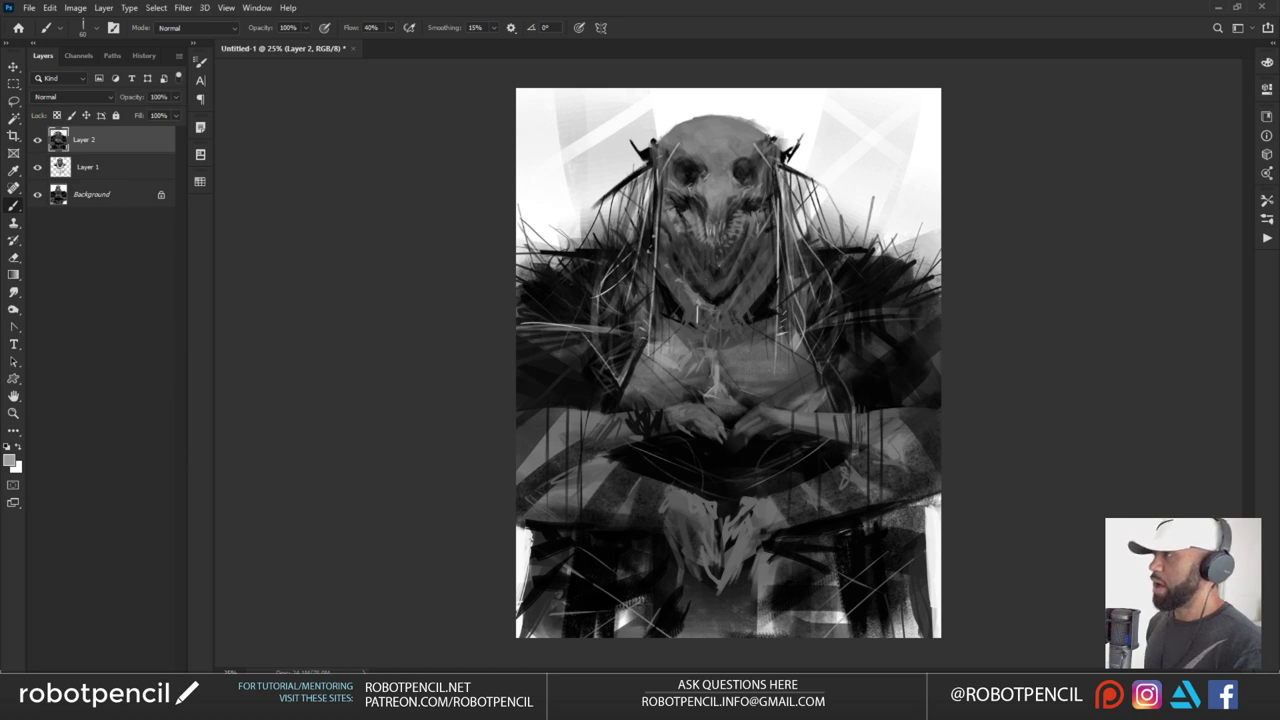
# Paint black accents into the hollow of the neck just below the beard, using black sampled beside the neck
pyautogui.keyDown('alt'); pyautogui.click(694, 134); pyautogui.keyUp('alt')
pyautogui.keyDown('alt'); pyautogui.click(678, 134); pyautogui.keyUp('alt')
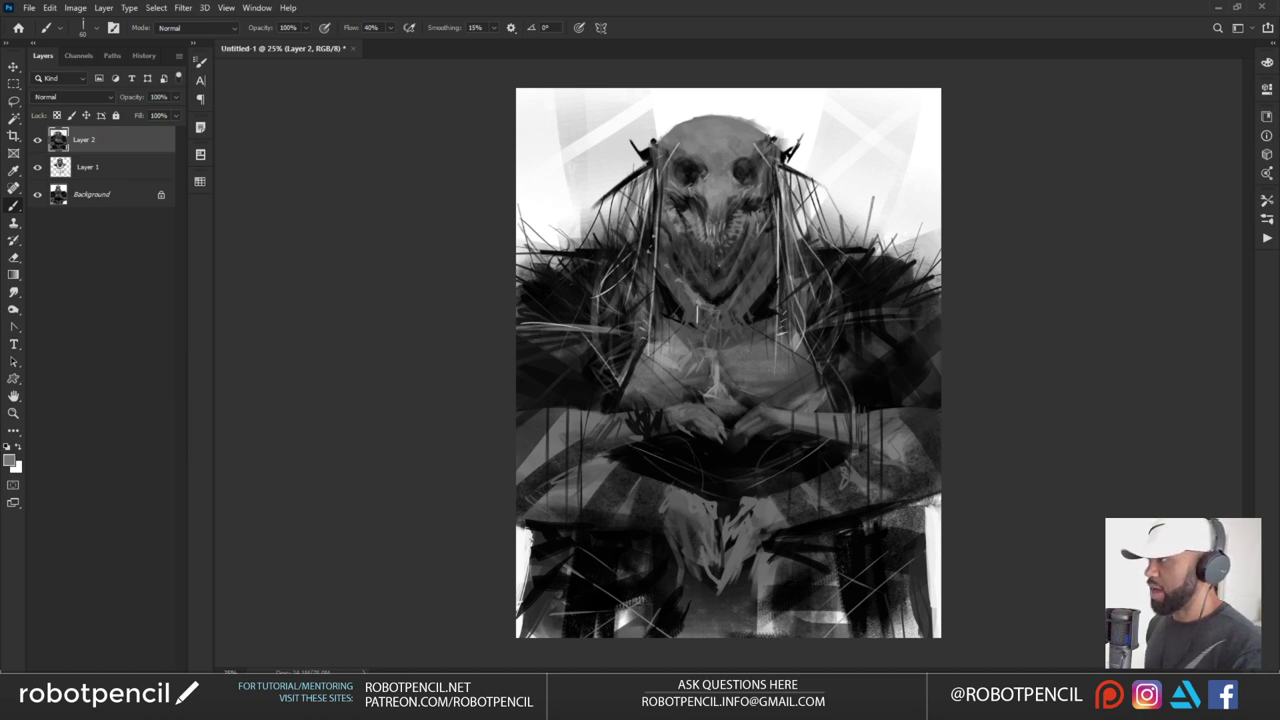
pyautogui.keyDown('alt'); pyautogui.click(698, 140); pyautogui.keyUp('alt')
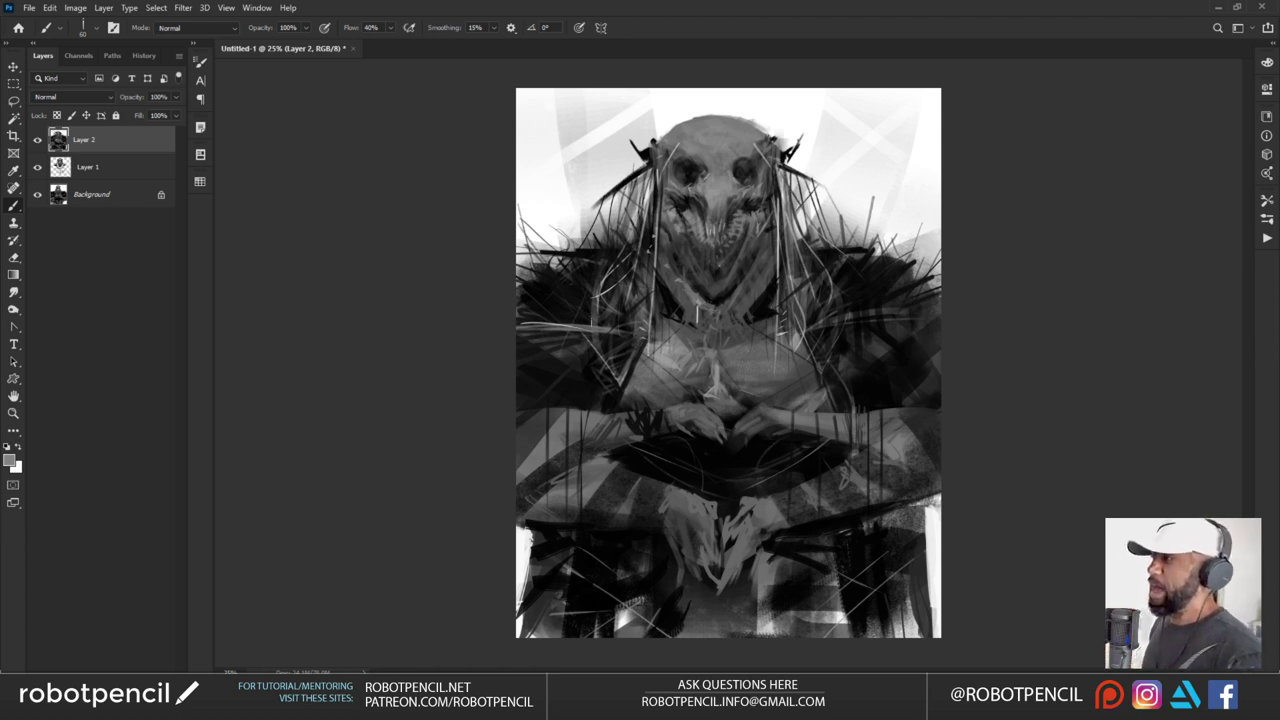
pyautogui.keyDown('alt'); pyautogui.click(677, 296); pyautogui.keyUp('alt')
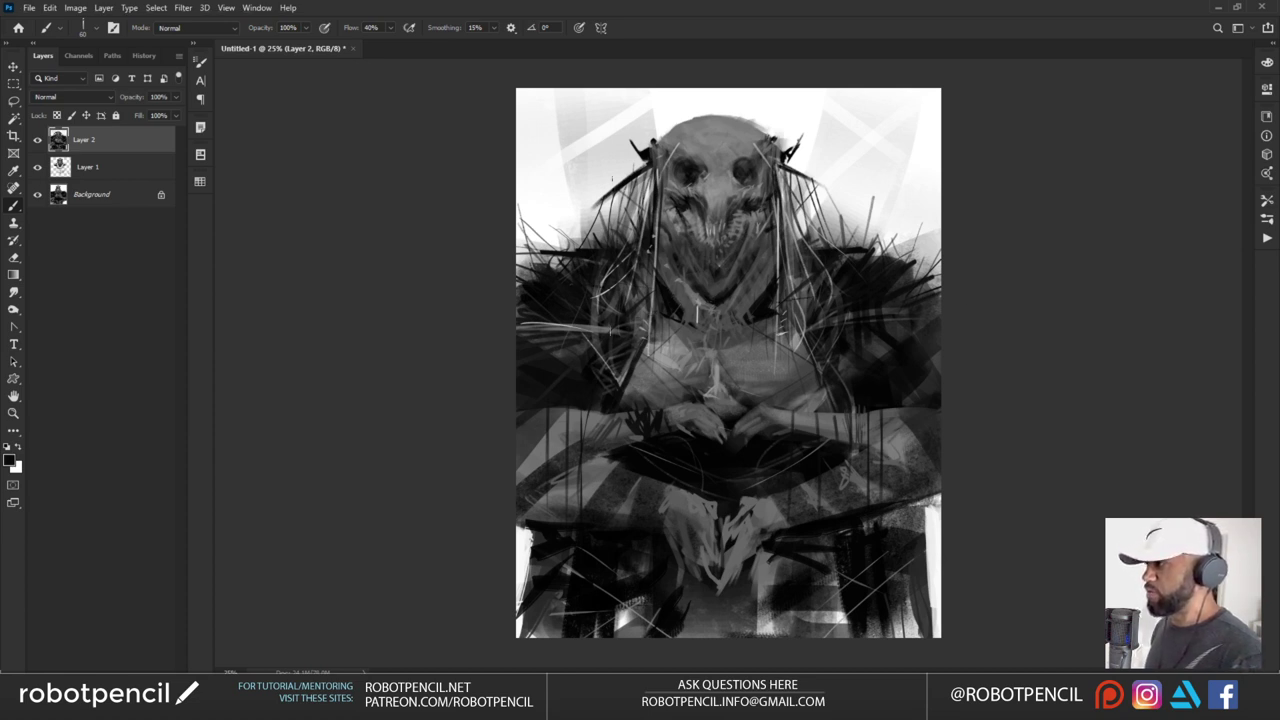
pyautogui.moveTo(715, 300)
pyautogui.mouseDown()
pyautogui.moveTo(718, 325)
pyautogui.moveTo(723, 308)
pyautogui.mouseUp()
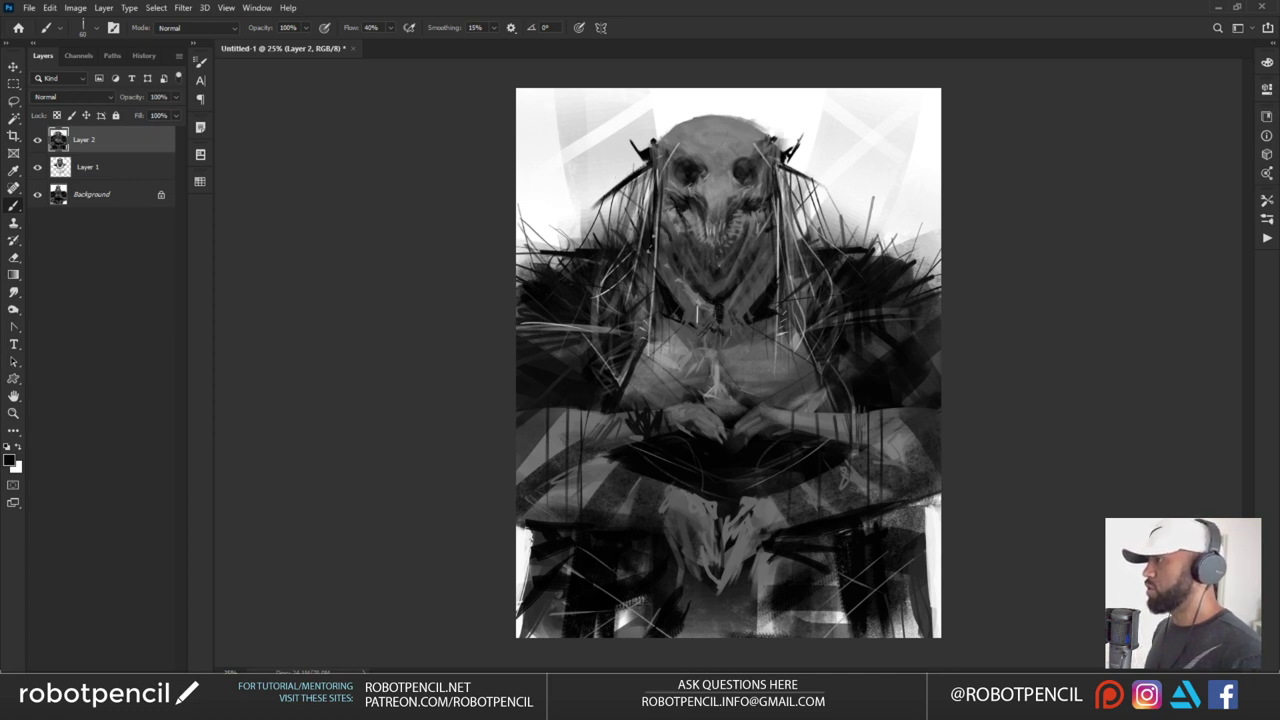
# Lengthen the claws of the feet and the fingers of both hands with grey sampled from the neck
pyautogui.keyDown('alt'); pyautogui.click(696, 289); pyautogui.keyUp('alt')
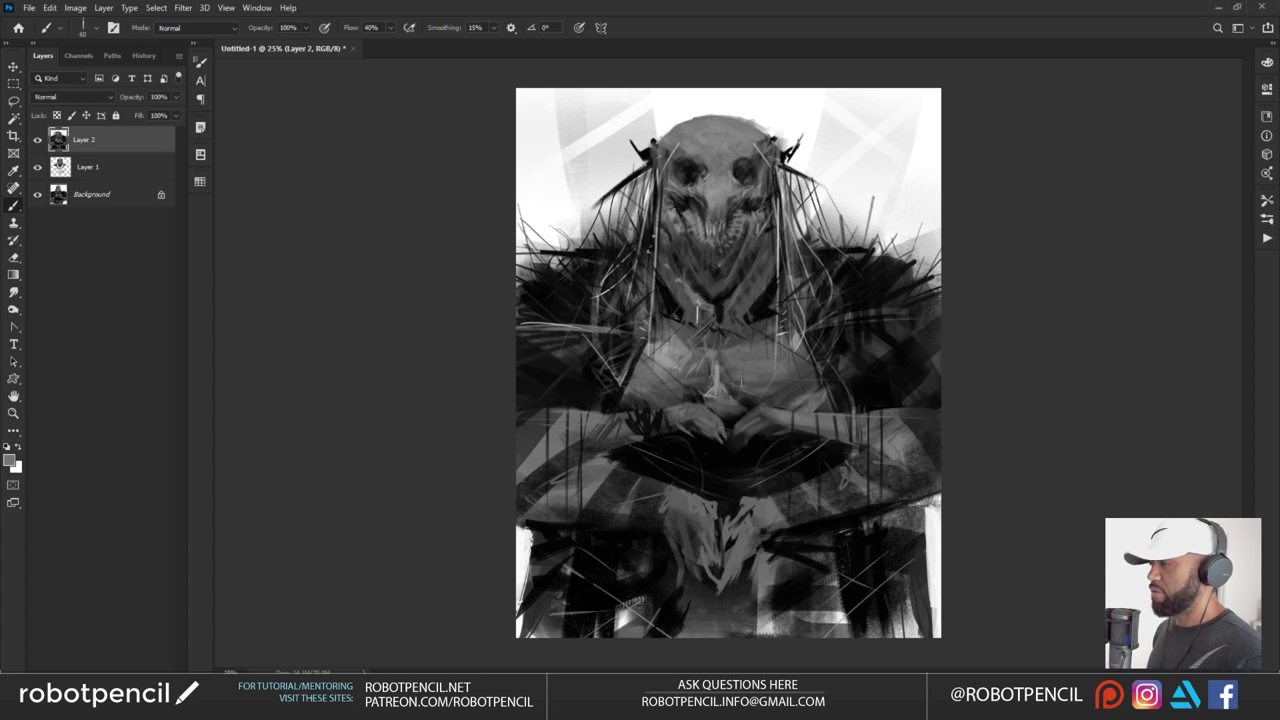
pyautogui.moveTo(692, 553); pyautogui.dragTo(710, 604)
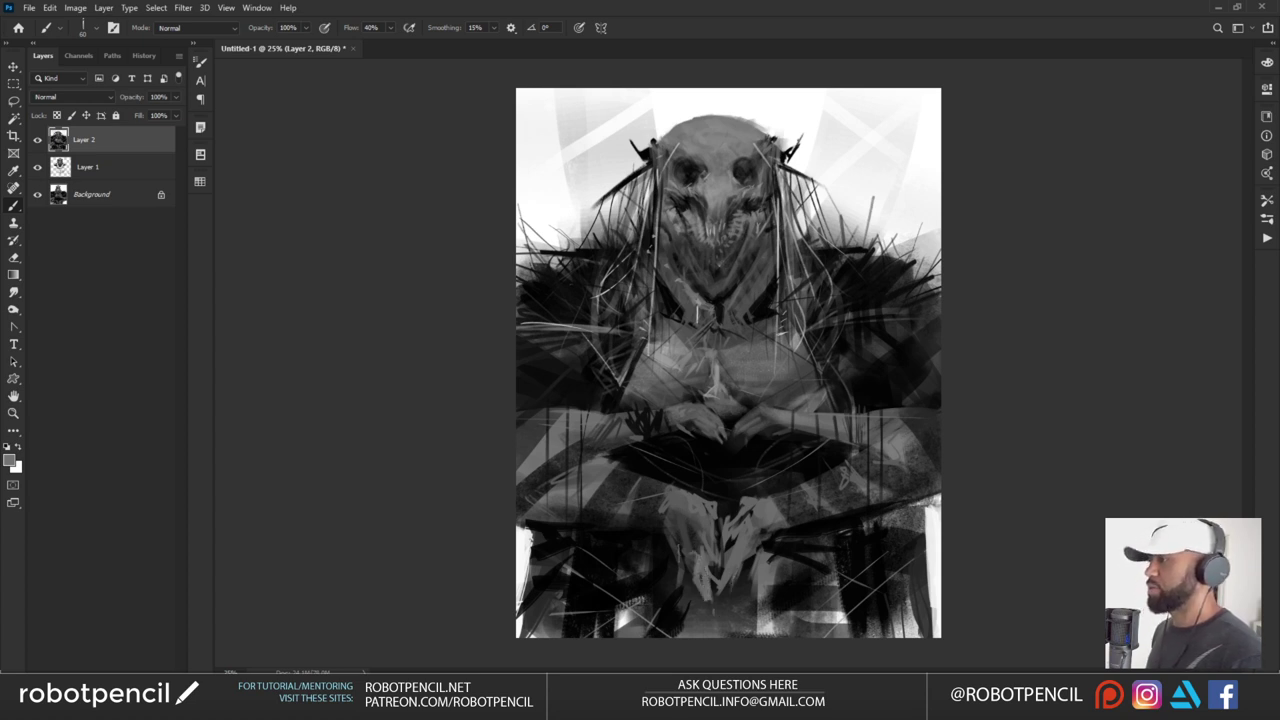
pyautogui.moveTo(681, 552); pyautogui.dragTo(683, 597)
pyautogui.moveTo(696, 596); pyautogui.dragTo(707, 615)
pyautogui.moveTo(712, 425); pyautogui.dragTo(725, 468)
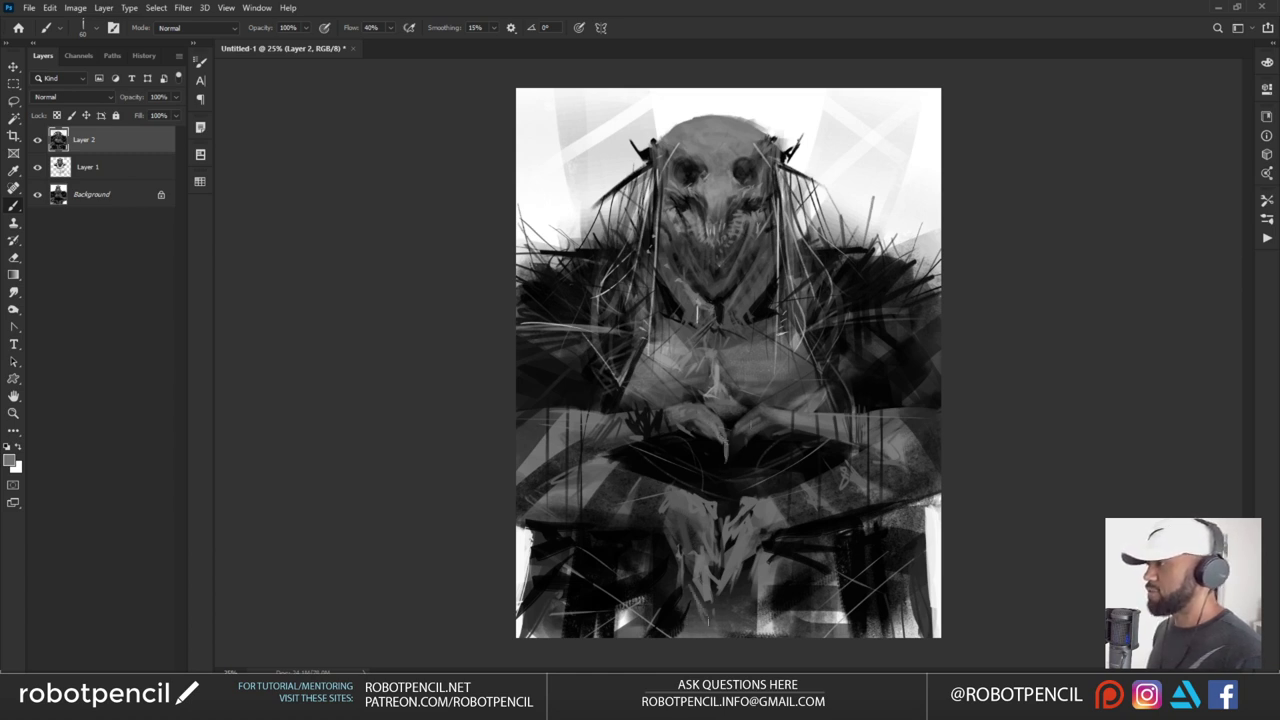
pyautogui.moveTo(750, 422)
pyautogui.mouseDown()
pyautogui.moveTo(734, 448)
pyautogui.moveTo(750, 440)
pyautogui.moveTo(704, 430)
pyautogui.moveTo(717, 421)
pyautogui.moveTo(692, 403)
pyautogui.moveTo(722, 426)
pyautogui.mouseUp()
pyautogui.keyDown('alt'); pyautogui.click(714, 418); pyautogui.keyUp('alt')
pyautogui.hotkey('ctrl', 'alt', 'z')
pyautogui.hotkey('ctrl', 'alt', 'z')
pyautogui.hotkey('ctrl', 'alt', 'z')
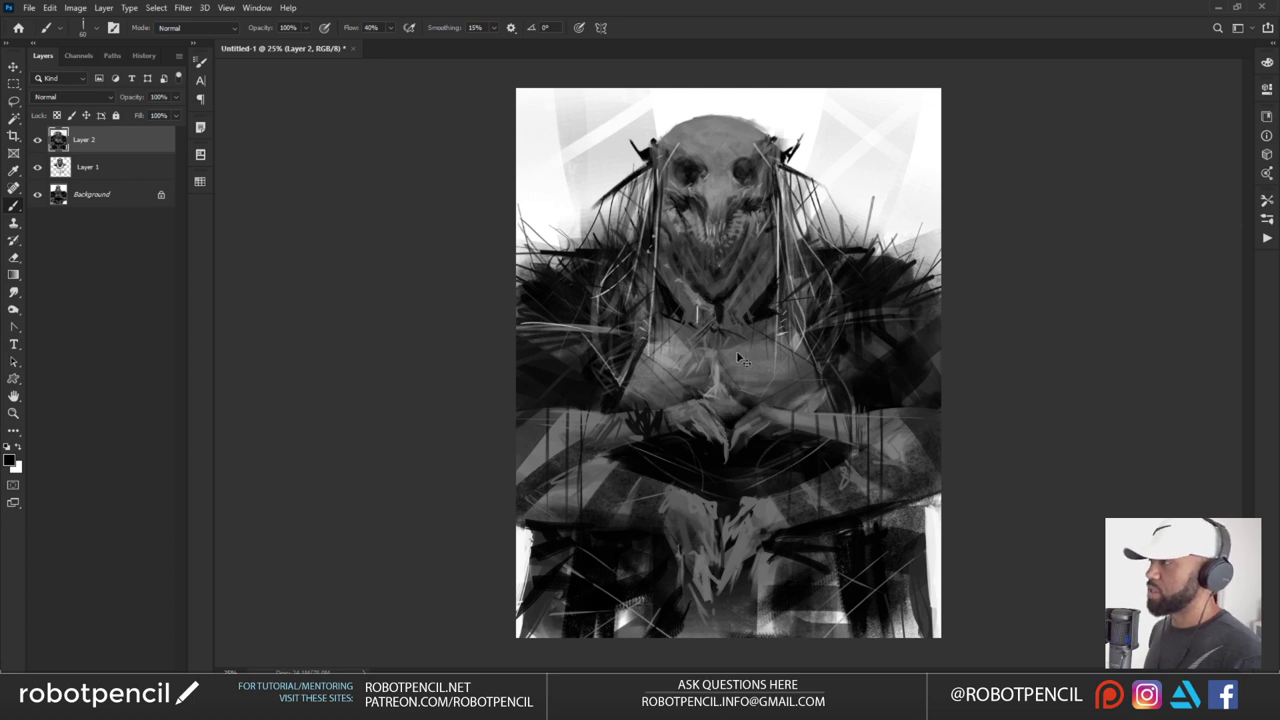
# Add fine light strands beside the torso and short spiky grey hairs along the crown, using greys sampled from chest and head
pyautogui.keyDown('alt'); pyautogui.click(670, 354); pyautogui.keyUp('alt')
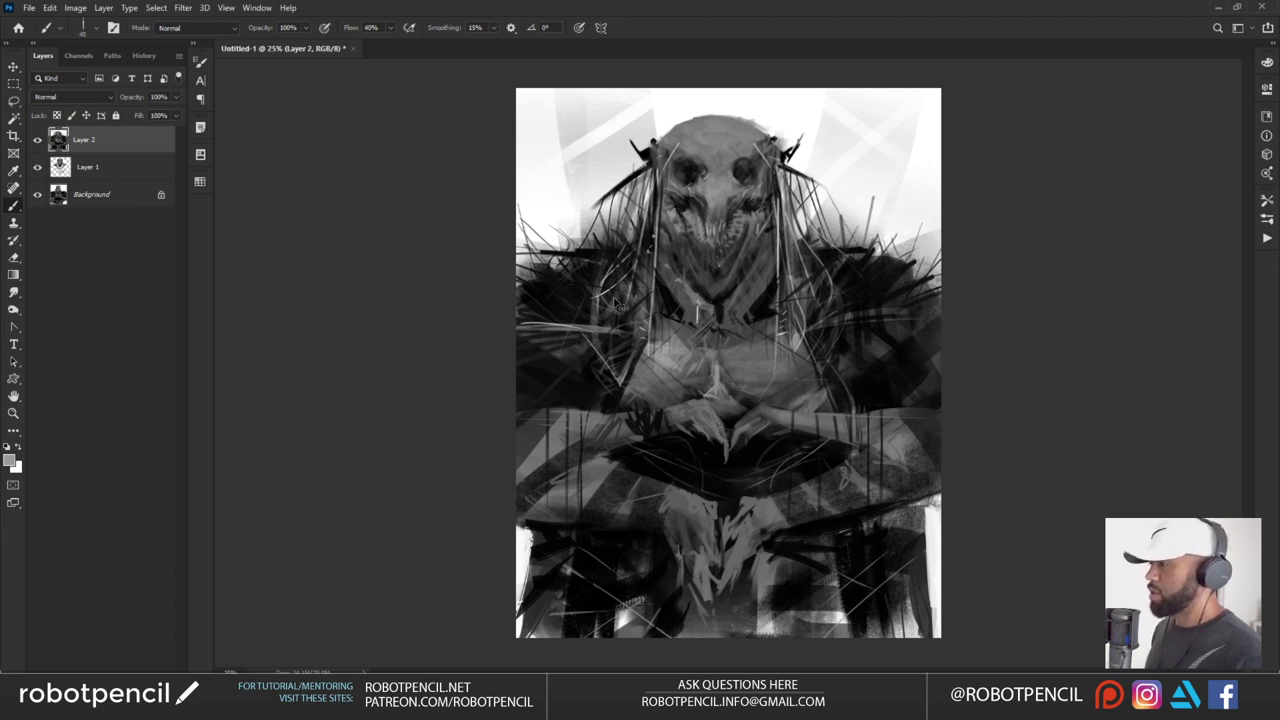
pyautogui.moveTo(828, 365); pyautogui.dragTo(830, 395)
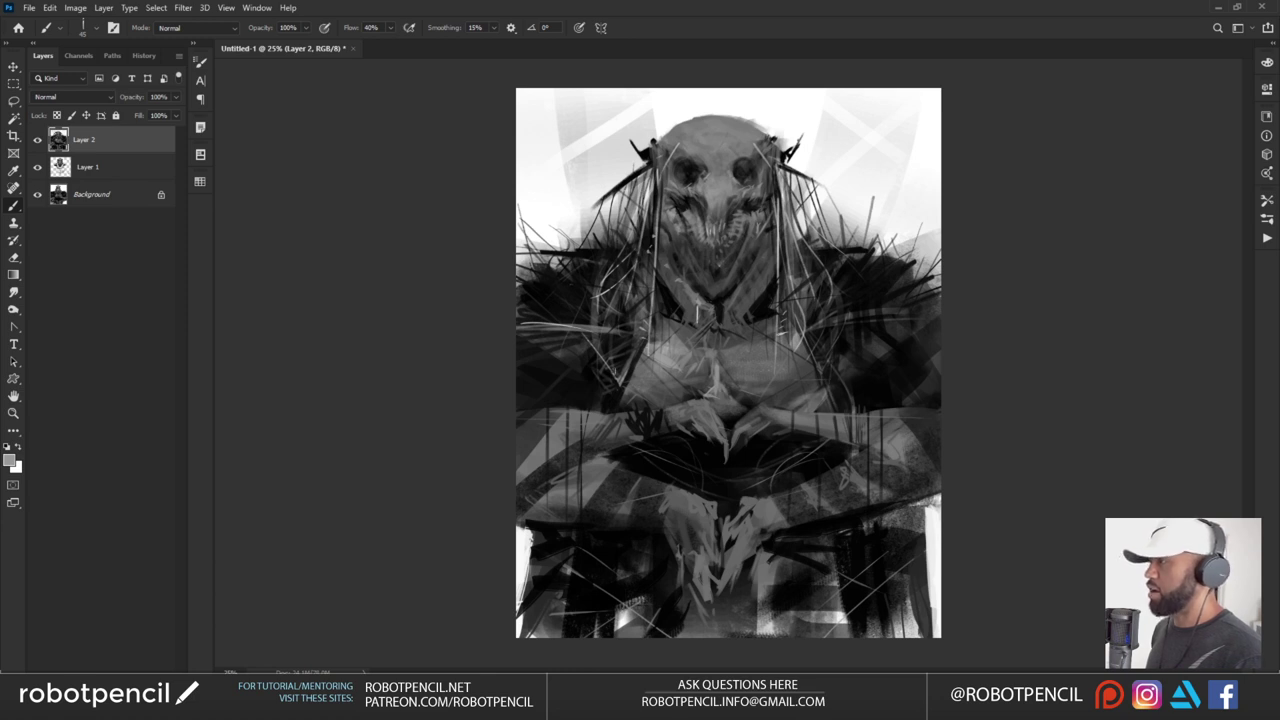
pyautogui.keyDown('alt'); pyautogui.click(690, 121); pyautogui.keyUp('alt')
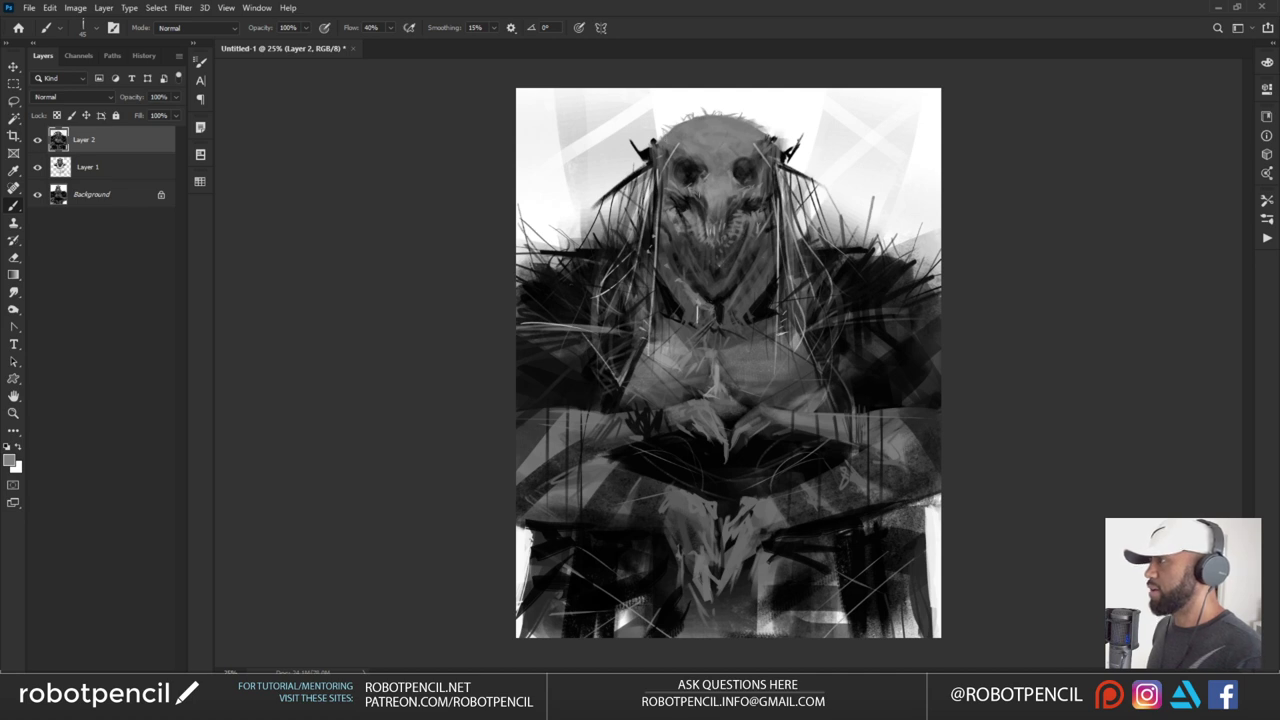
# Sample a dark grey from the face and choose the 300 px textured brush from the Comic set
pyautogui.keyDown('alt'); pyautogui.click(688, 205); pyautogui.keyUp('alt')
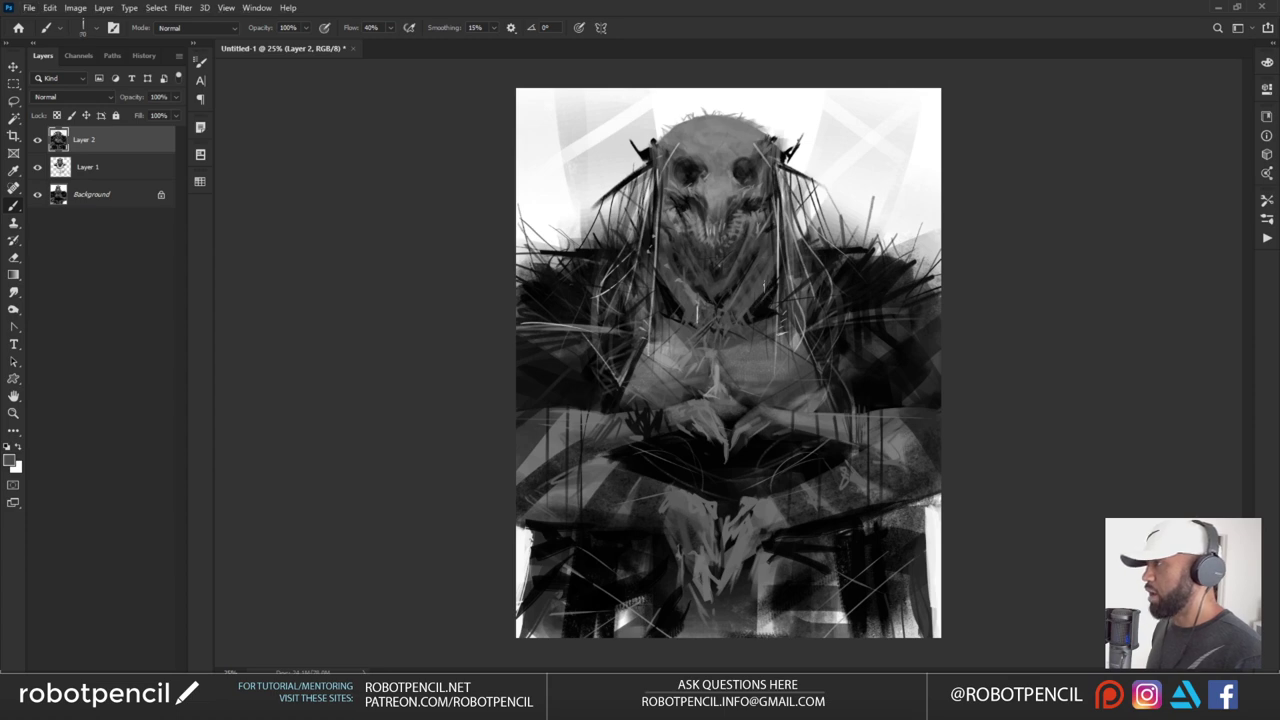
pyautogui.rightClick(764, 285)
pyautogui.click(672, 407)
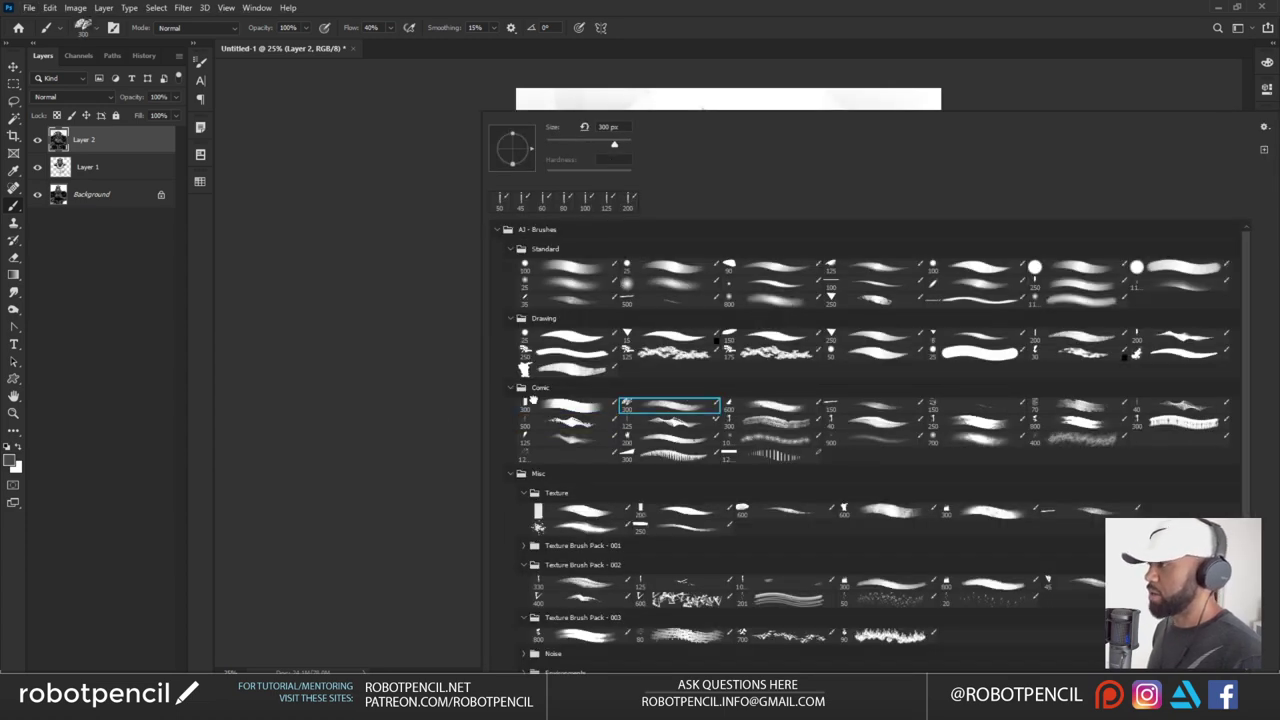
pyautogui.click(436, 396)
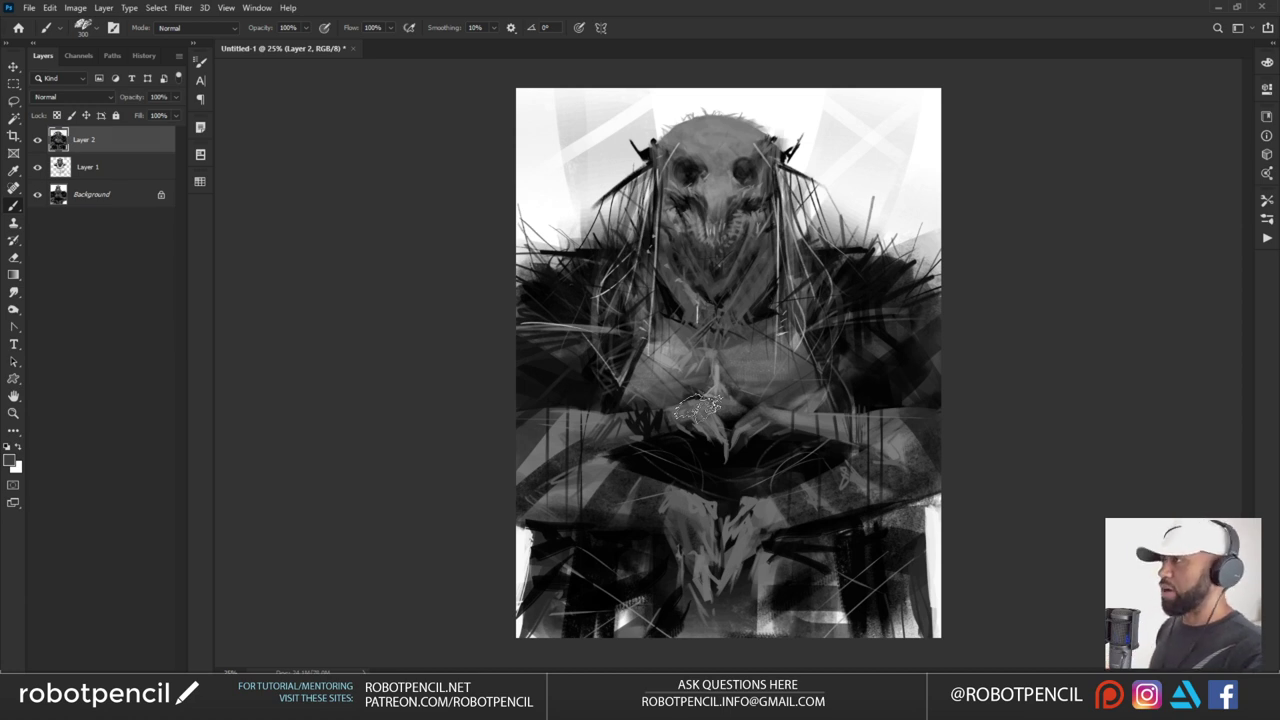
# Rework the eye sockets and bridge of the nose with tones sampled from the skull, reducing the textured brush to size 100
pyautogui.press('z')
pyautogui.click(734, 240)
pyautogui.keyDown('alt'); pyautogui.click(734, 255); pyautogui.keyUp('alt')
pyautogui.click(732, 258)
pyautogui.press('b')
pyautogui.keyDown('alt'); pyautogui.click(677, 184); pyautogui.keyUp('alt')
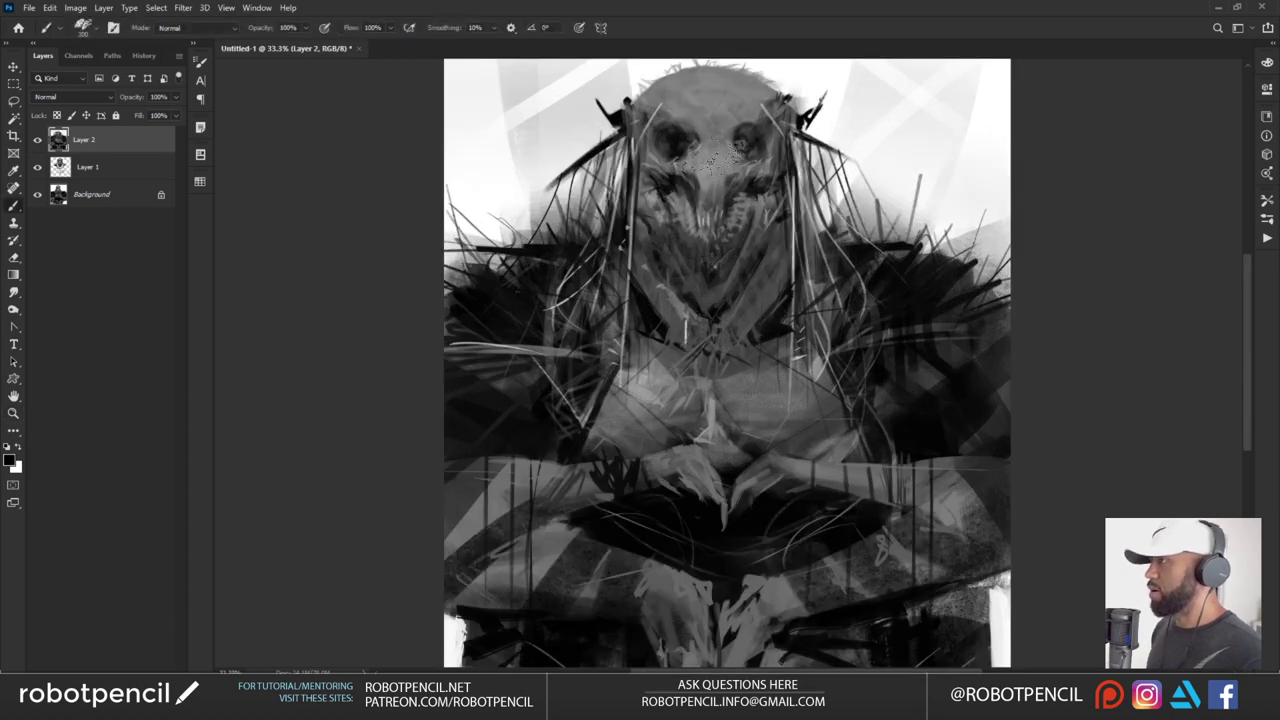
pyautogui.press('[')
pyautogui.press('[')
pyautogui.press('[')
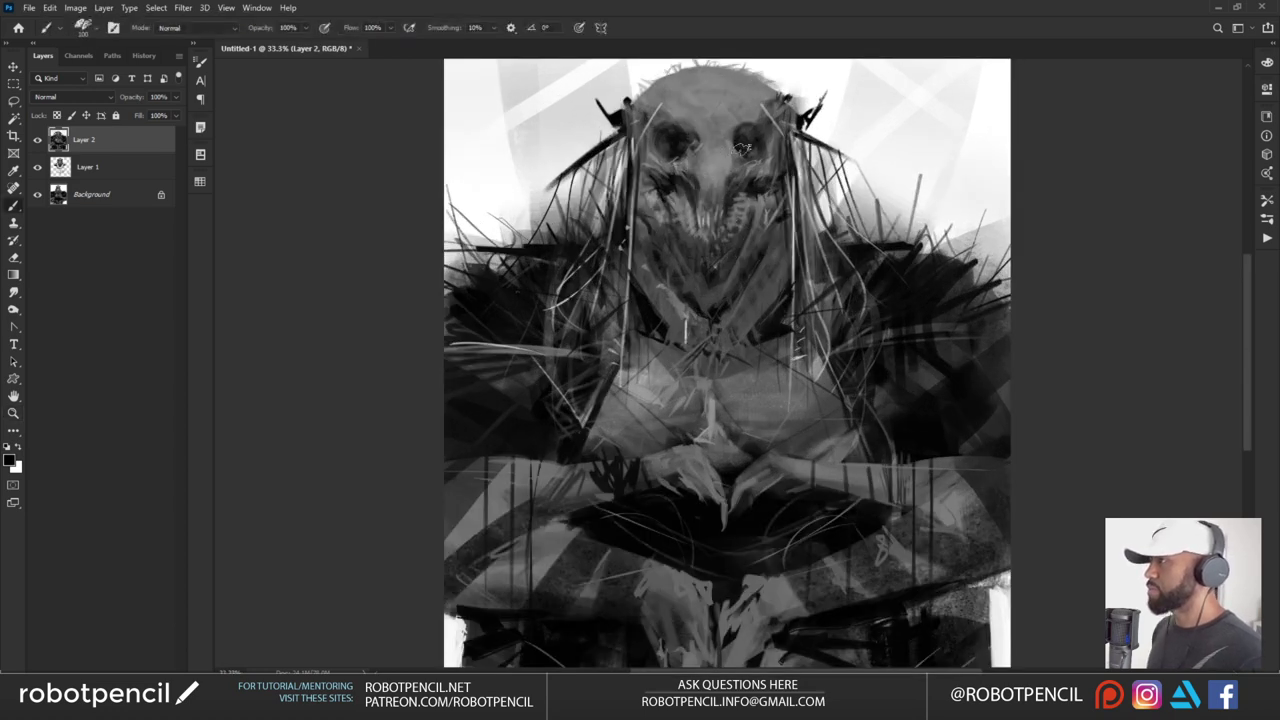
pyautogui.moveTo(703, 159)
pyautogui.mouseDown()
pyautogui.moveTo(715, 195)
pyautogui.moveTo(740, 160)
pyautogui.moveTo(725, 152)
pyautogui.moveTo(730, 171)
pyautogui.moveTo(736, 155)
pyautogui.moveTo(704, 189)
pyautogui.moveTo(704, 171)
pyautogui.moveTo(713, 194)
pyautogui.moveTo(700, 163)
pyautogui.mouseUp()
pyautogui.keyDown('alt'); pyautogui.click(740, 161); pyautogui.keyUp('alt')
pyautogui.keyDown('alt'); pyautogui.click(734, 152); pyautogui.keyUp('alt')
# Refine the inner eye-socket edges and the nose with small strokes, alternating grey and black sampled from the face
pyautogui.press('[')
pyautogui.press('[')
pyautogui.keyDown('alt'); pyautogui.click(740, 160); pyautogui.keyUp('alt')
pyautogui.keyDown('alt'); pyautogui.click(719, 153); pyautogui.keyUp('alt')
pyautogui.moveTo(705, 207)
pyautogui.mouseDown()
pyautogui.moveTo(696, 273)
pyautogui.moveTo(692, 218)
pyautogui.mouseUp()
pyautogui.keyDown('alt'); pyautogui.click(677, 192); pyautogui.keyUp('alt')
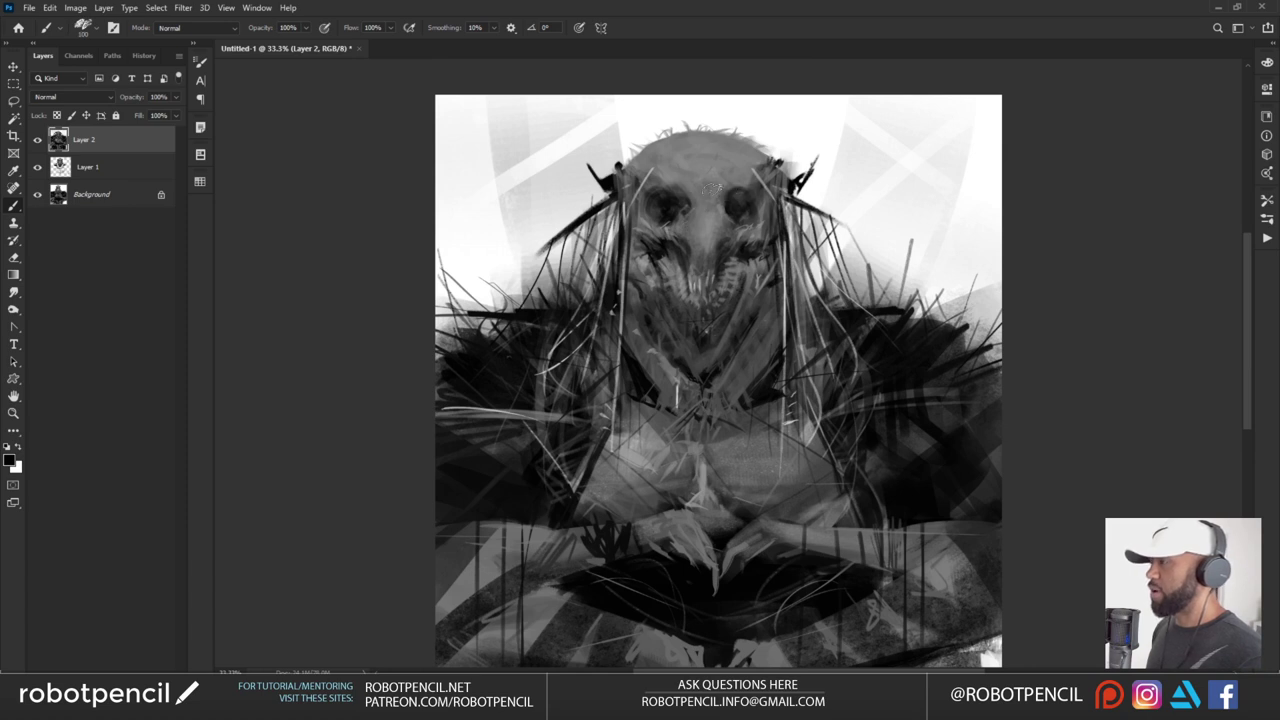
# Blend the forehead and brow above the eye sockets at brush size 150, using grey and black sampled from the skull
pyautogui.press(']')
pyautogui.press(']')
pyautogui.keyDown('alt'); pyautogui.click(700, 155); pyautogui.keyUp('alt')
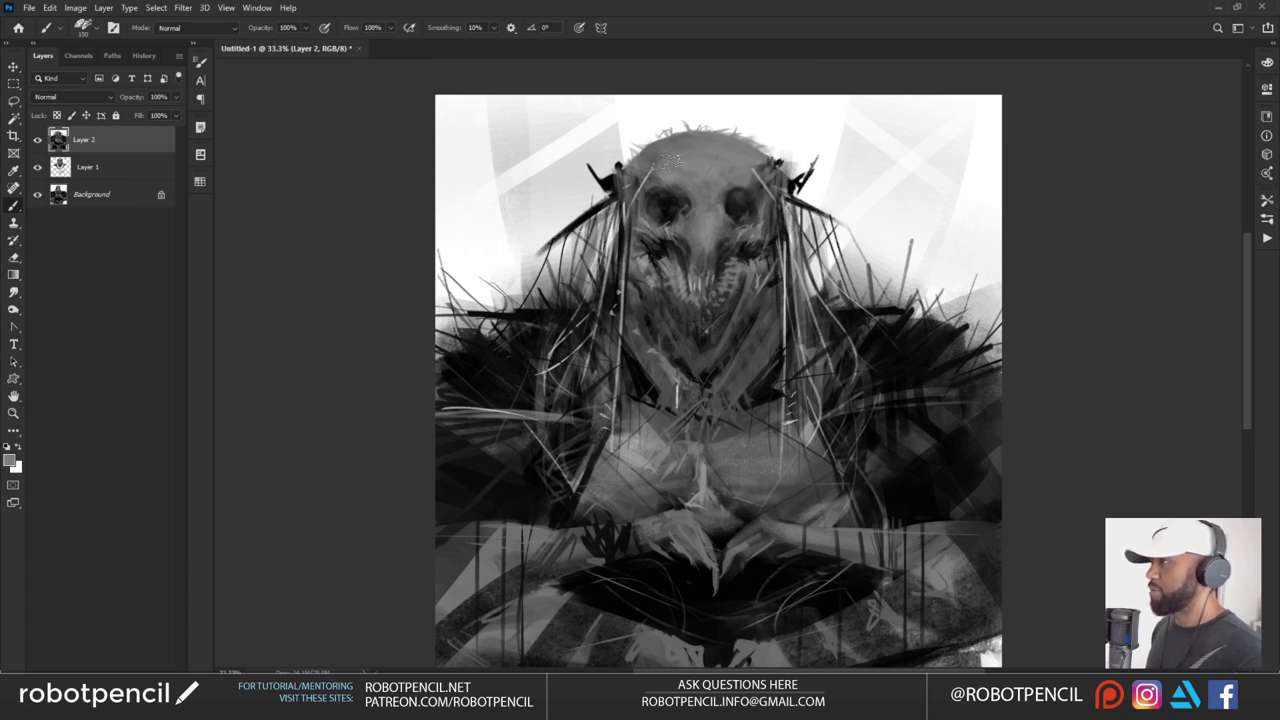
pyautogui.keyDown('alt'); pyautogui.click(740, 195); pyautogui.keyUp('alt')
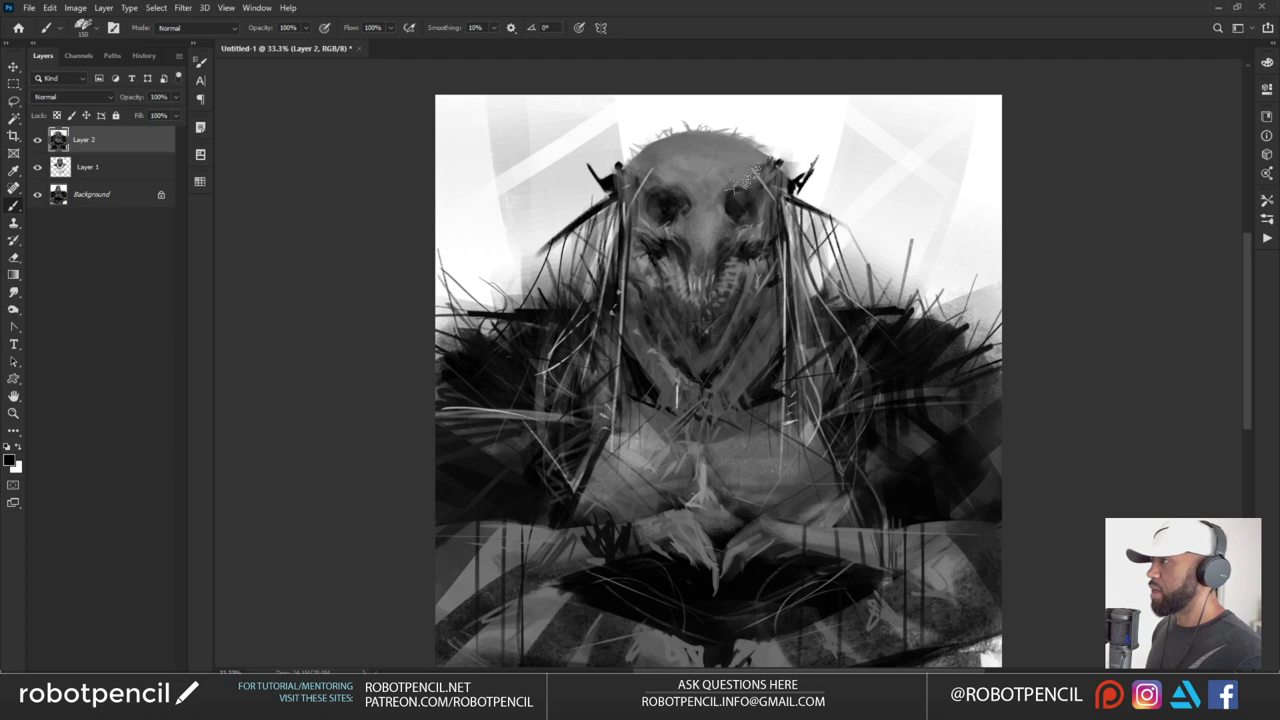
pyautogui.keyDown('alt'); pyautogui.click(735, 190); pyautogui.keyUp('alt')
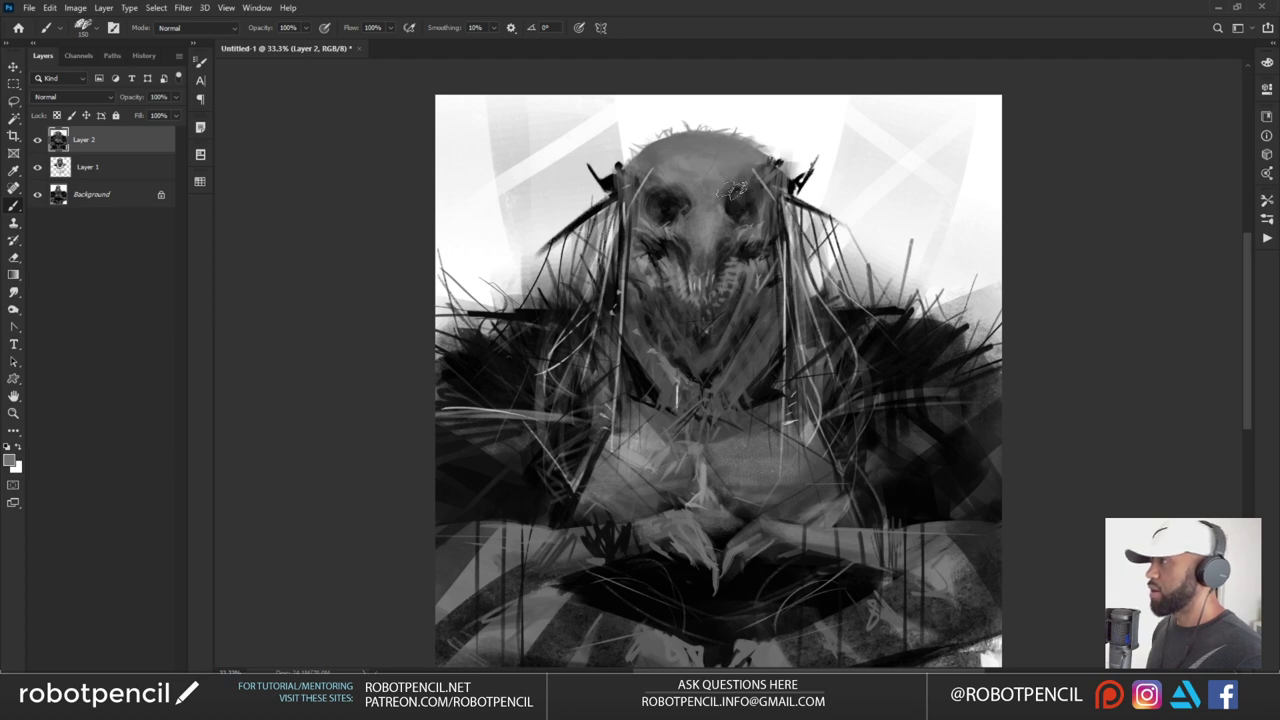
pyautogui.press('z')
pyautogui.keyDown('alt'); pyautogui.click(761, 336); pyautogui.keyUp('alt')
pyautogui.keyDown('alt'); pyautogui.click(766, 343); pyautogui.keyUp('alt')
pyautogui.click(752, 320)
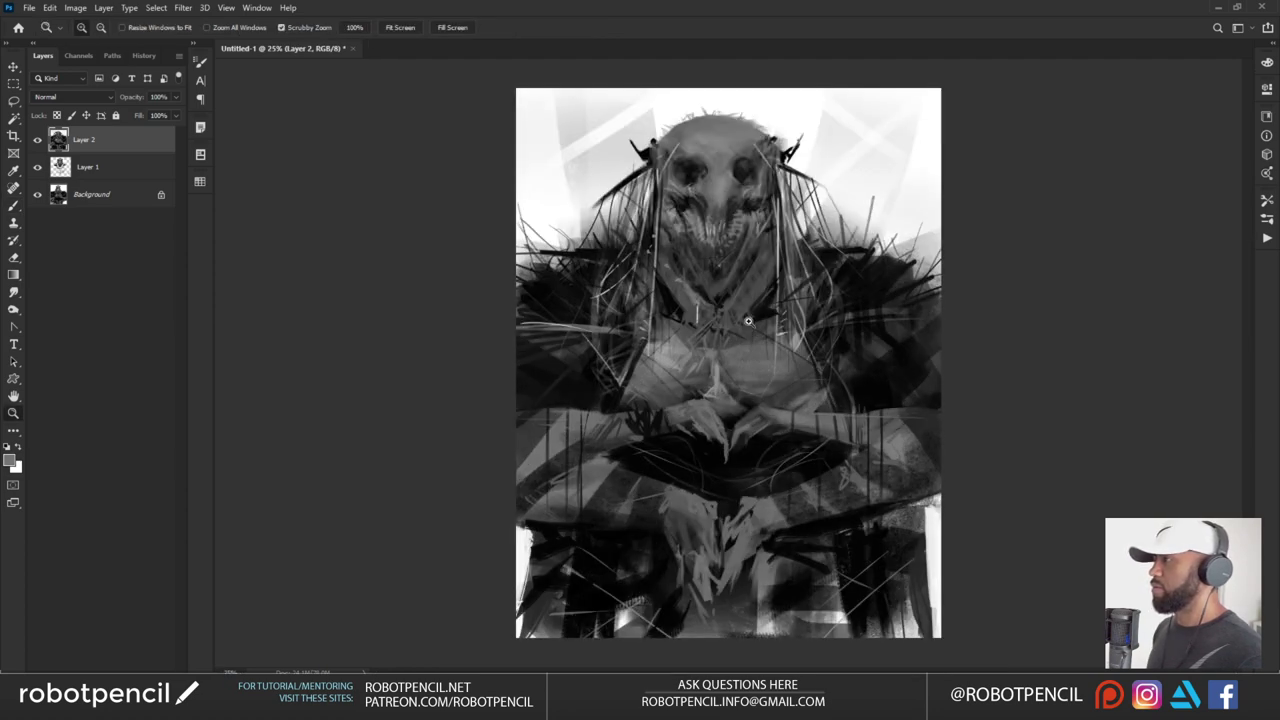
# Paint black over the light strokes on the neck below the beard, then enlarge the textured brush to size 400
pyautogui.keyDown('ctrl'); pyautogui.click(728, 297); pyautogui.keyUp('ctrl')
pyautogui.keyDown('alt'); pyautogui.click(697, 295); pyautogui.keyUp('alt')
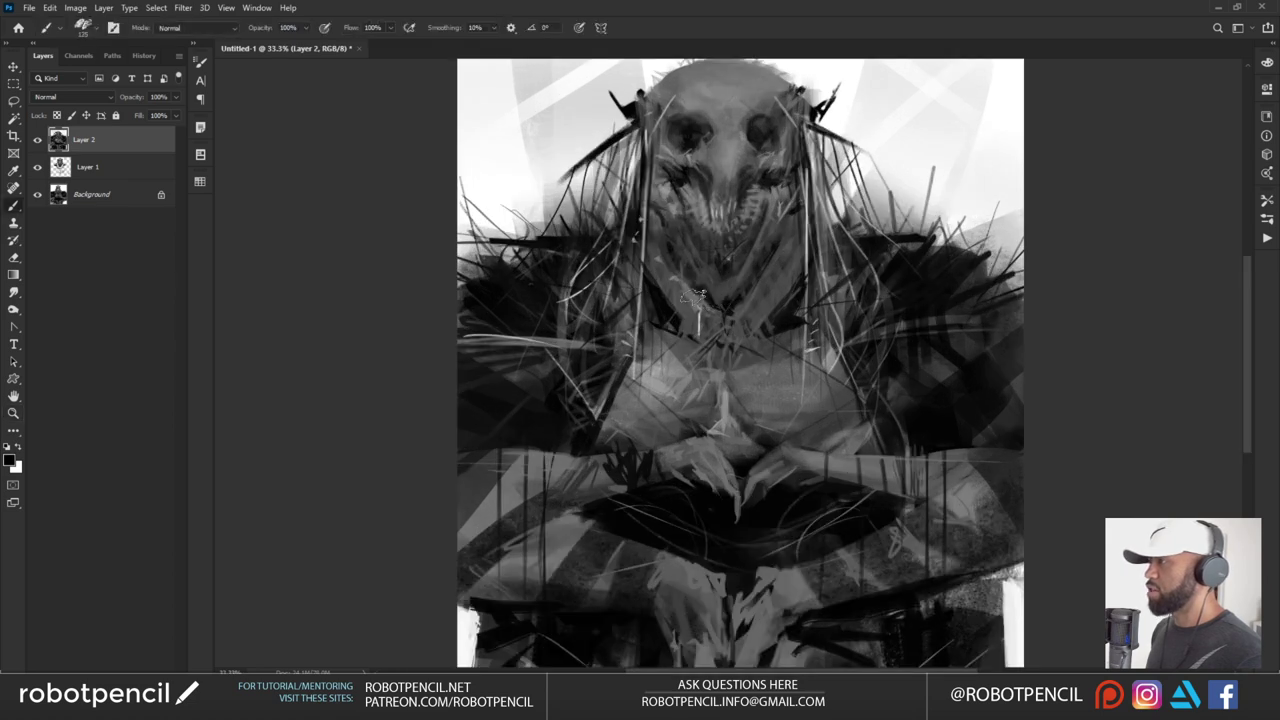
pyautogui.moveTo(675, 263)
pyautogui.mouseDown()
pyautogui.moveTo(693, 288)
pyautogui.moveTo(786, 304)
pyautogui.moveTo(761, 321)
pyautogui.moveTo(706, 308)
pyautogui.moveTo(744, 336)
pyautogui.mouseUp()
pyautogui.press(']')
# Choose the soft round brush from the Standard set and glaze black over the feet and lap at size 400
pyautogui.rightClick(830, 250)
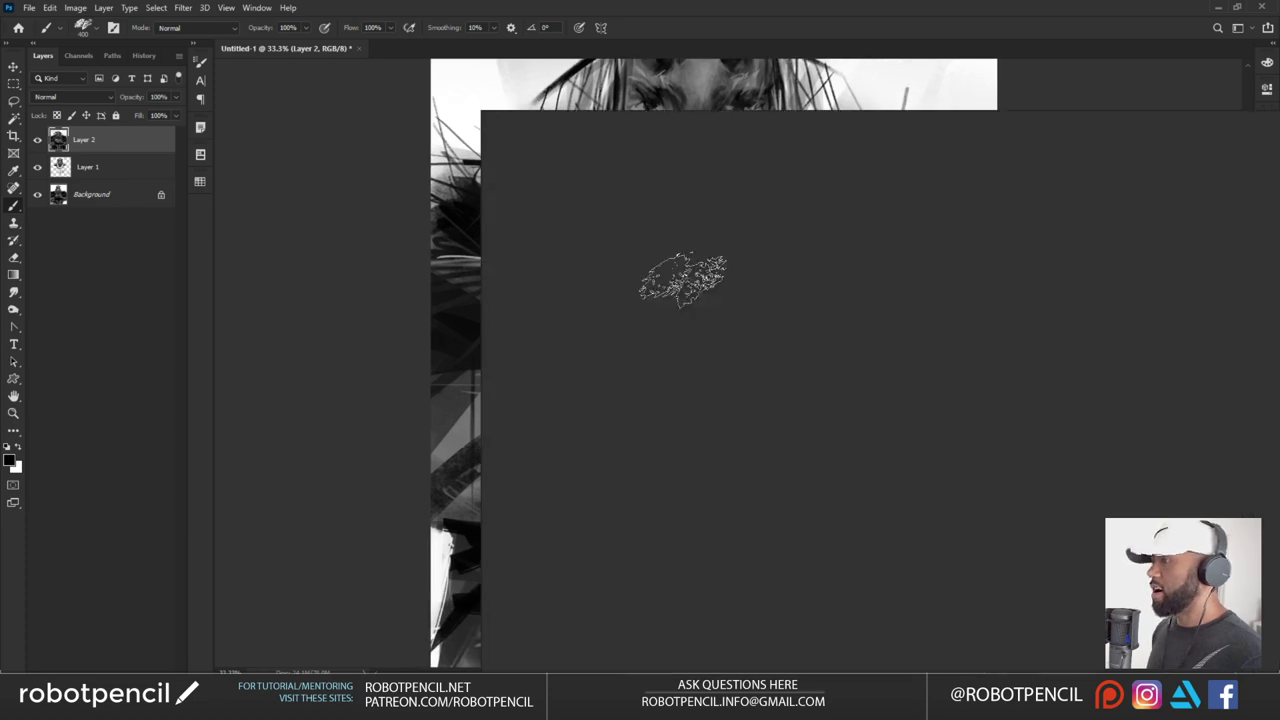
pyautogui.doubleClick(672, 284)
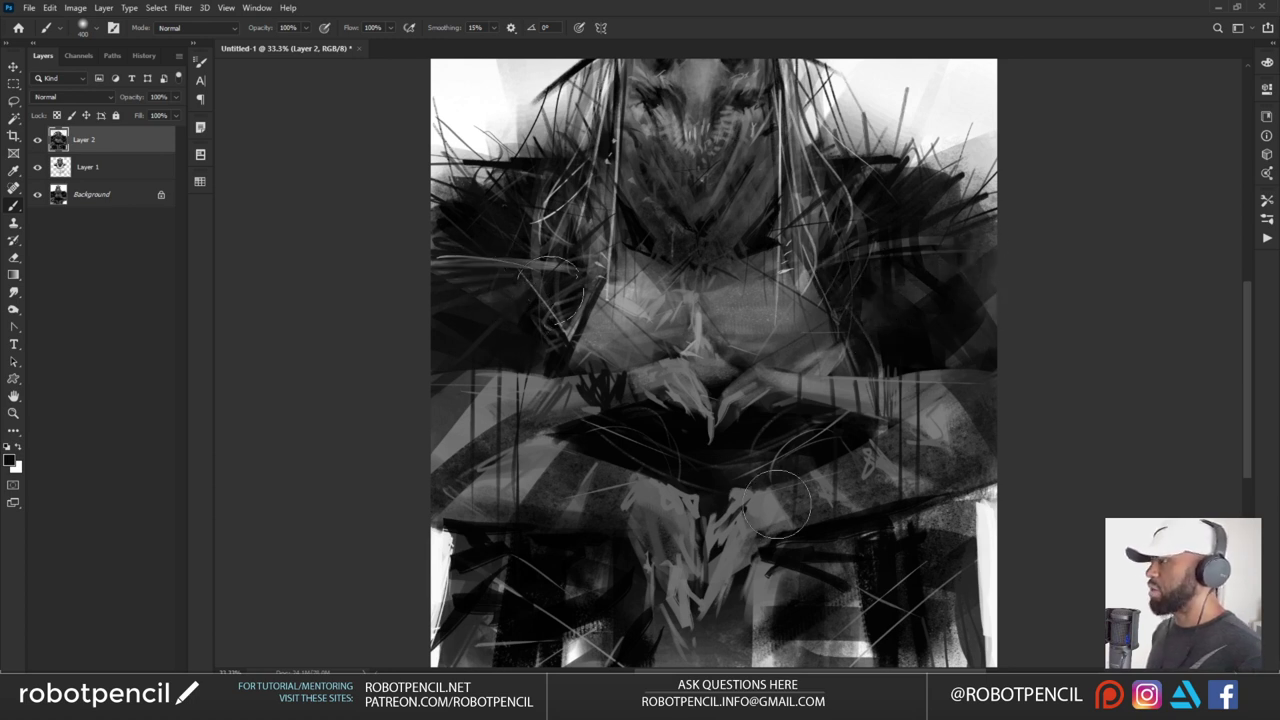
pyautogui.moveTo(745, 560); pyautogui.dragTo(757, 449)
pyautogui.moveTo(552, 413)
pyautogui.mouseDown()
pyautogui.moveTo(588, 392)
pyautogui.moveTo(650, 419)
pyautogui.moveTo(669, 536)
pyautogui.moveTo(677, 489)
pyautogui.moveTo(702, 521)
pyautogui.moveTo(774, 534)
pyautogui.moveTo(790, 485)
pyautogui.mouseUp()
# Enlarge the soft brush to size 1100 and darken the feet and the area beneath the crossed legs
pyautogui.press(']')
pyautogui.press(']')
pyautogui.press(']')
pyautogui.press(']')
pyautogui.press(']')
pyautogui.press(']')
pyautogui.press(']')
pyautogui.moveTo(785, 606)
pyautogui.mouseDown()
pyautogui.moveTo(557, 548)
pyautogui.moveTo(618, 570)
pyautogui.mouseUp()
pyautogui.moveTo(695, 430); pyautogui.dragTo(645, 575)
pyautogui.press('z')
pyautogui.keyDown('alt'); pyautogui.click(727, 451); pyautogui.keyUp('alt')
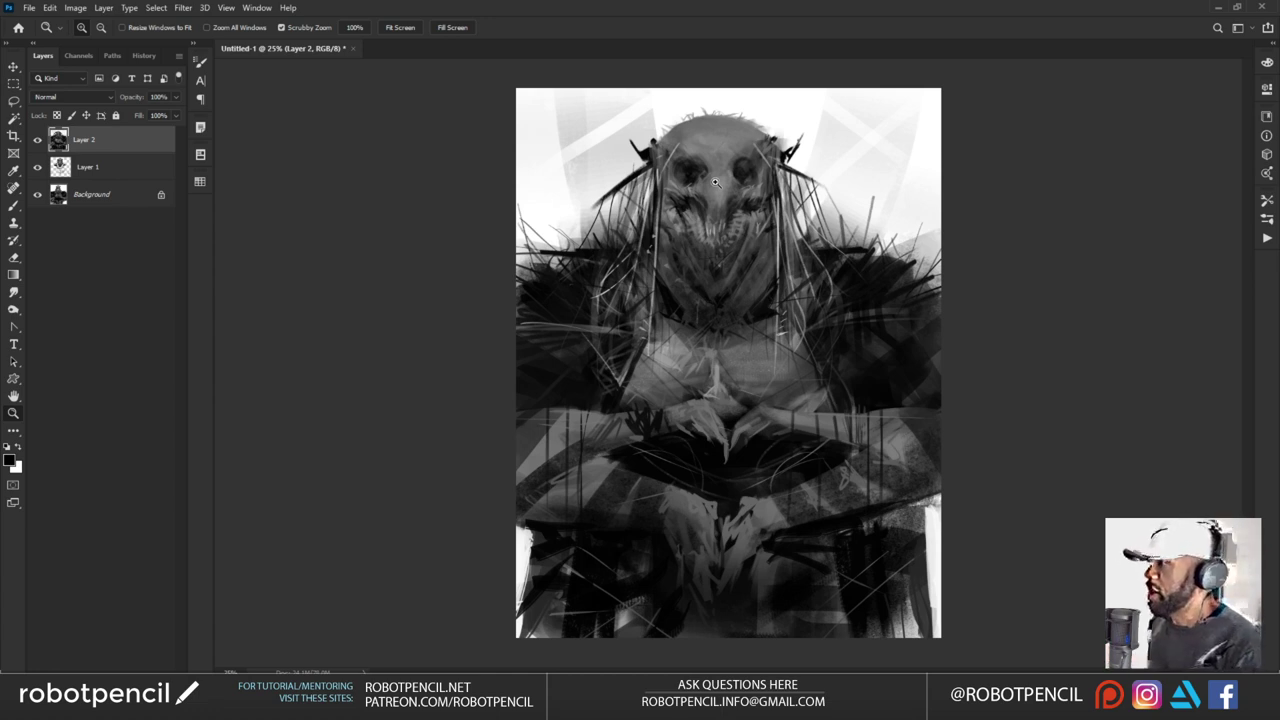
# Soften the background beams and the spikes beside the head with a light-grey glaze of the soft brush
pyautogui.click(591, 164)
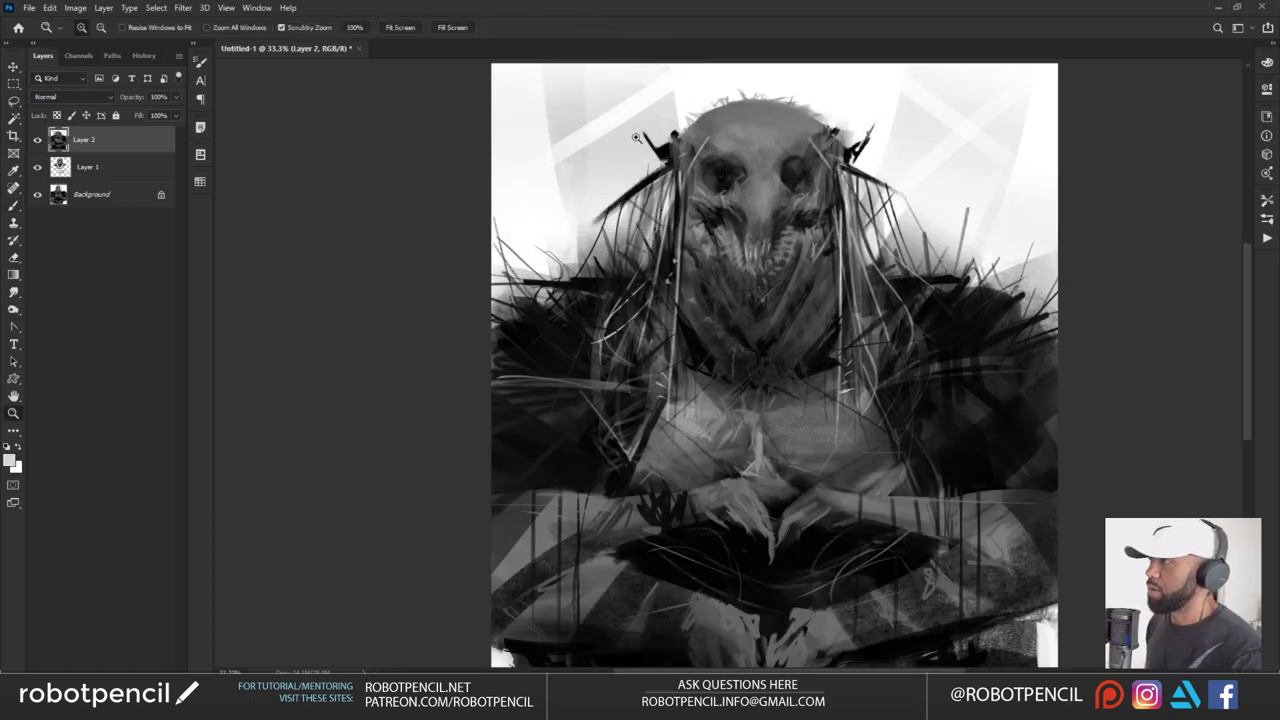
pyautogui.click(633, 145)
pyautogui.hotkey('ctrl', '-')
pyautogui.hotkey('ctrl', '-')
pyautogui.press('b')
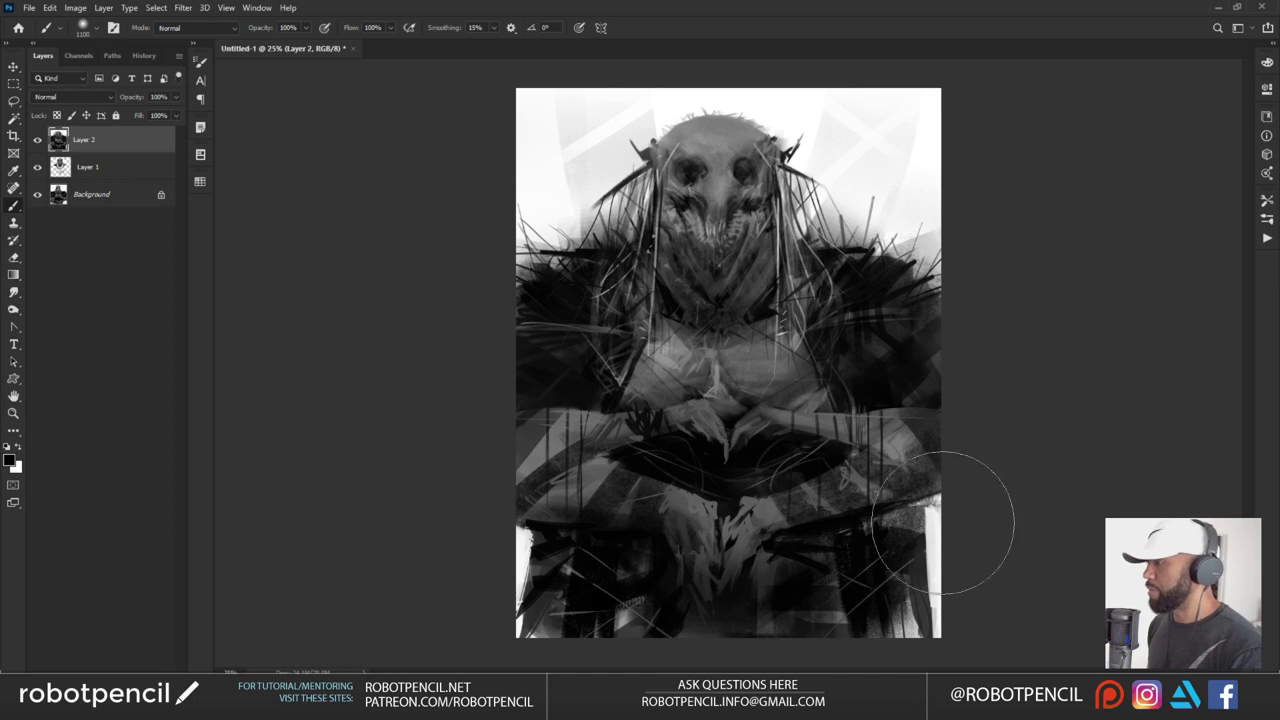
# Choose the rectangular brush from the Comic set and paint broad light-grey strokes across the background around the head
pyautogui.press('z')
pyautogui.click(700, 300)
pyautogui.press('b')
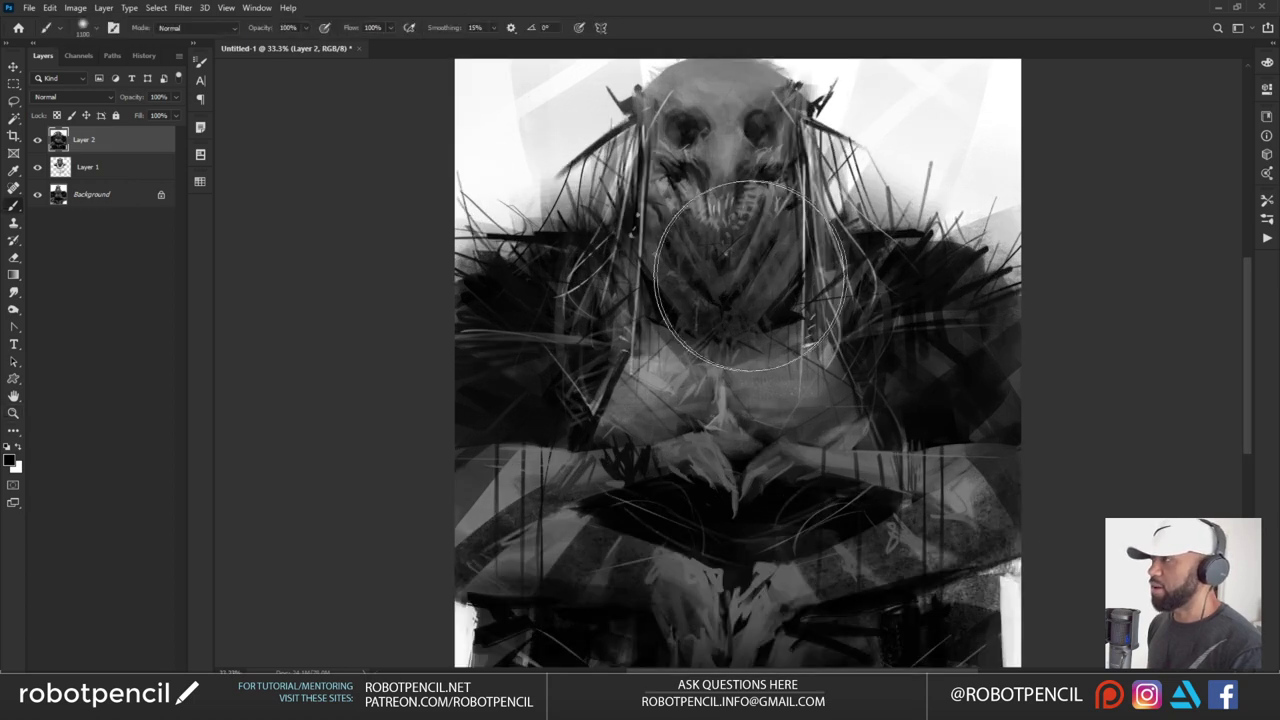
pyautogui.press('z')
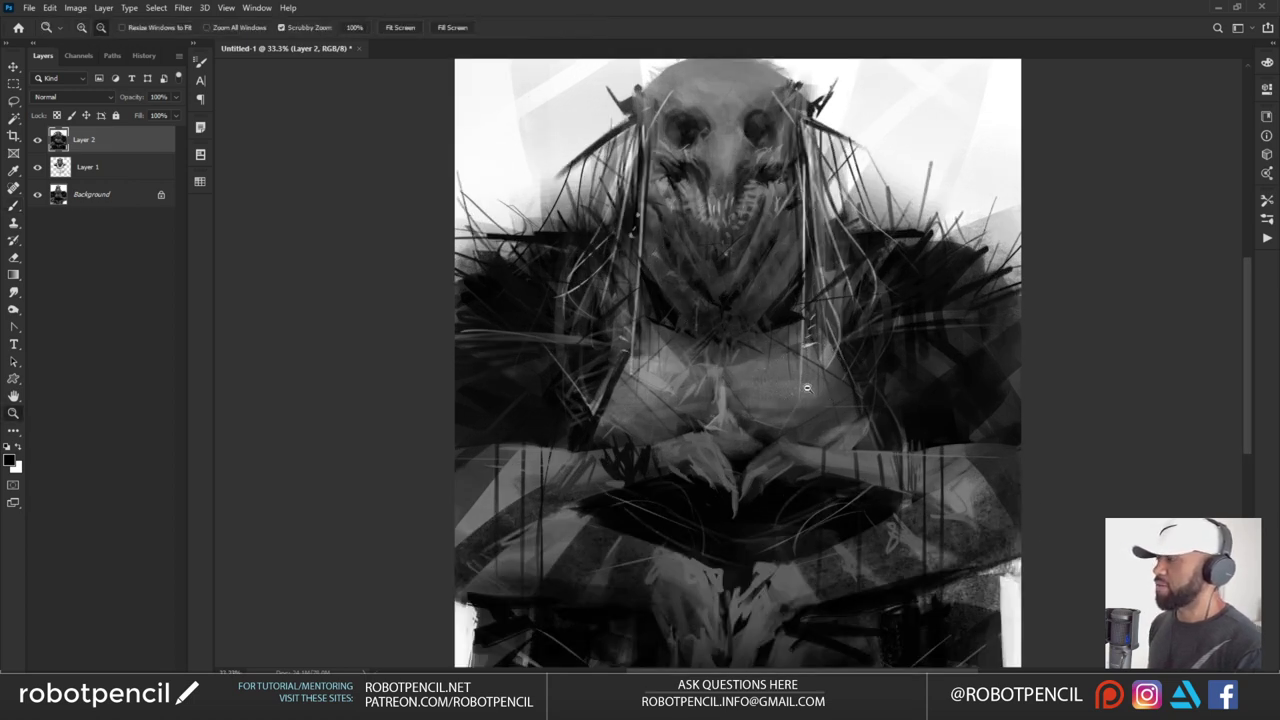
pyautogui.keyDown('alt'); pyautogui.click(804, 398); pyautogui.keyUp('alt')
pyautogui.press('b')
pyautogui.rightClick(712, 316)
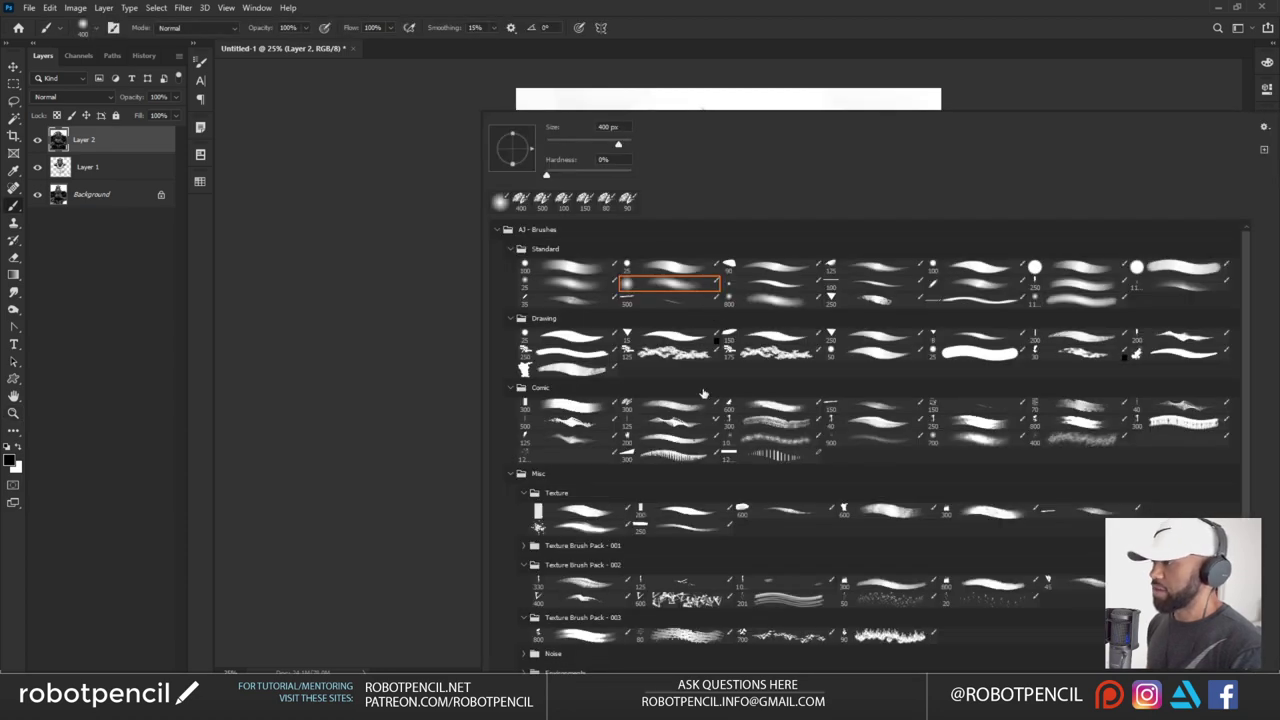
pyautogui.doubleClick(560, 408)
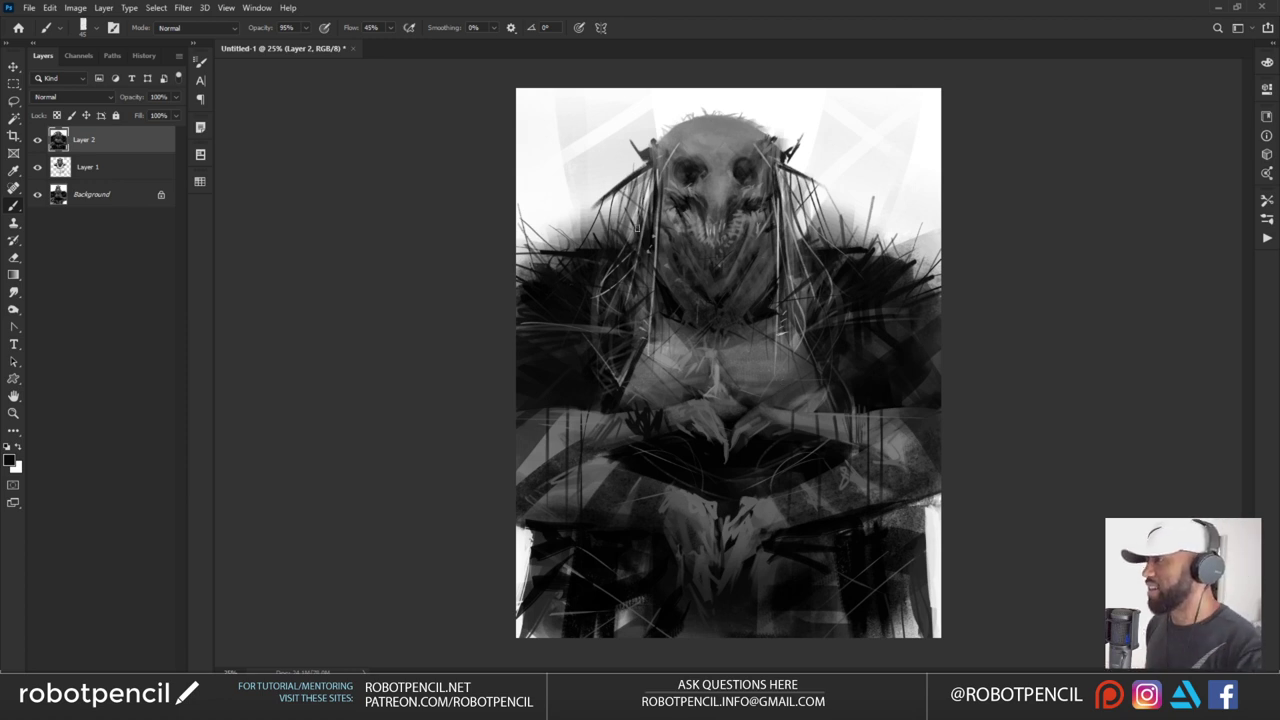
pyautogui.press('x')
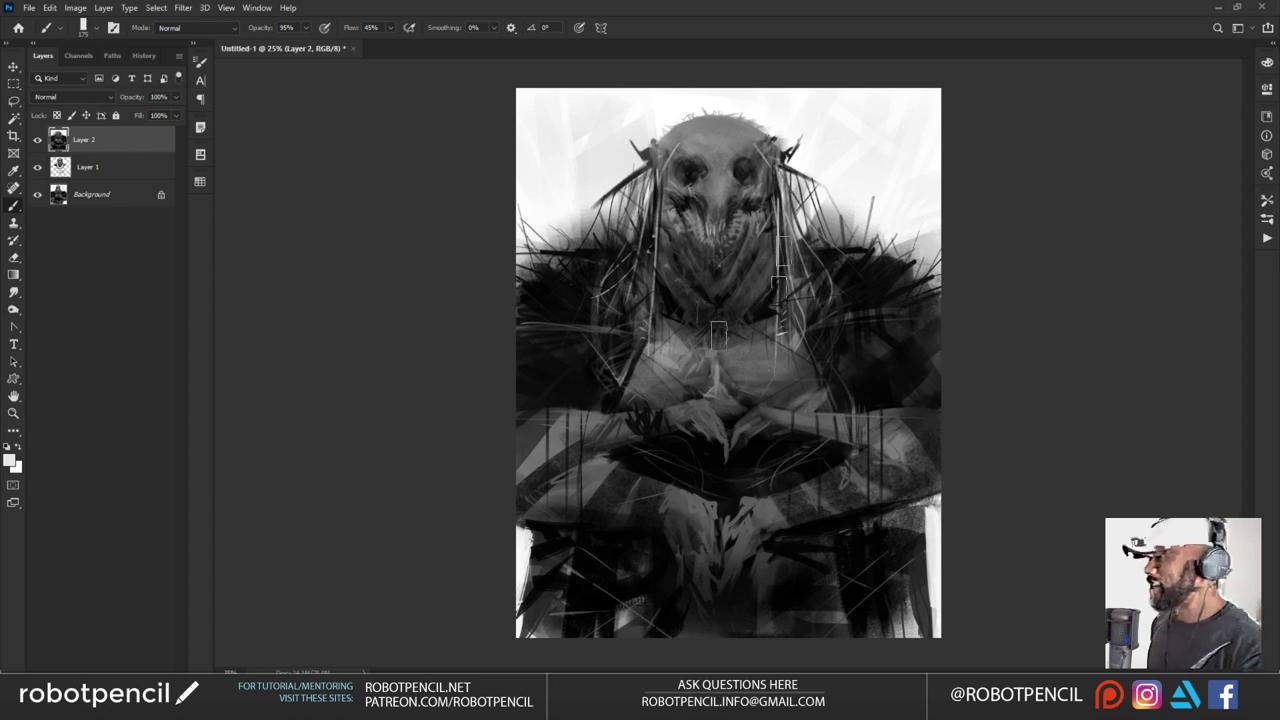
# Refine the nose ridge and upper teeth with thin rectangular-brush strokes, alternating grey and black sampled from the face
pyautogui.press('z')
pyautogui.click(711, 356)
pyautogui.press('b')
pyautogui.moveTo(724, 231); pyautogui.dragTo(697, 308)
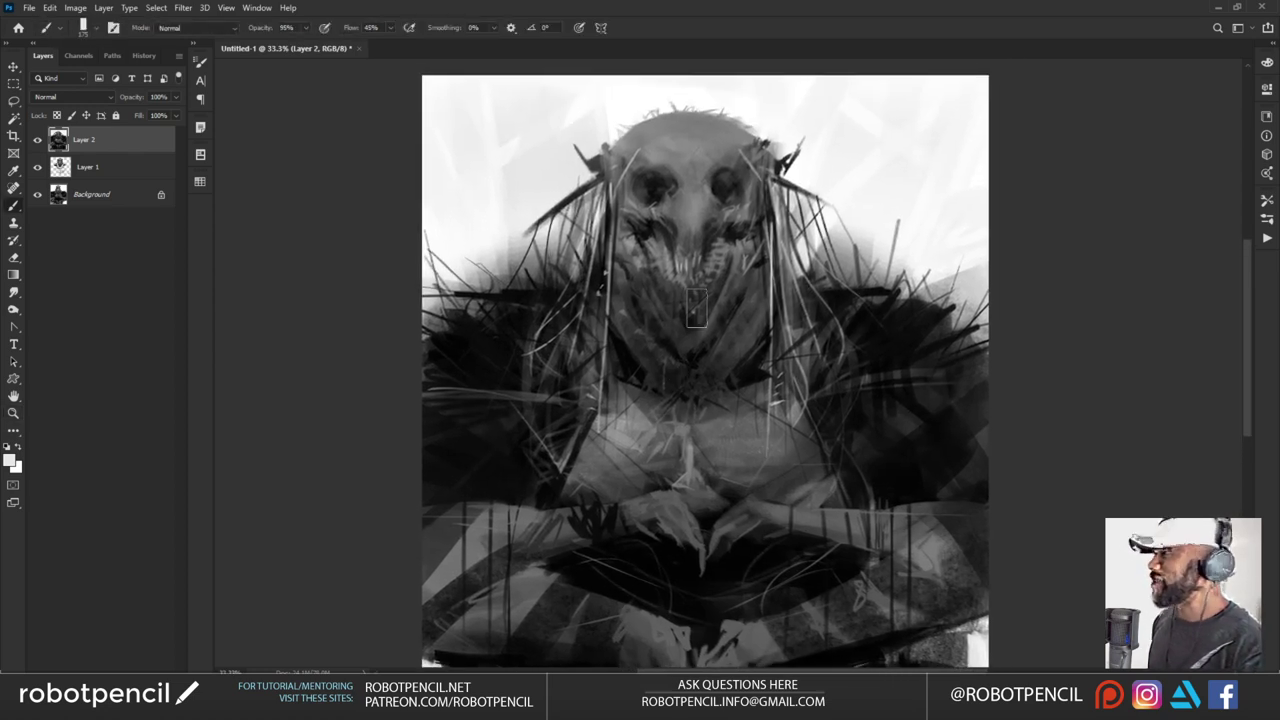
pyautogui.keyDown('alt'); pyautogui.click(697, 197); pyautogui.keyUp('alt')
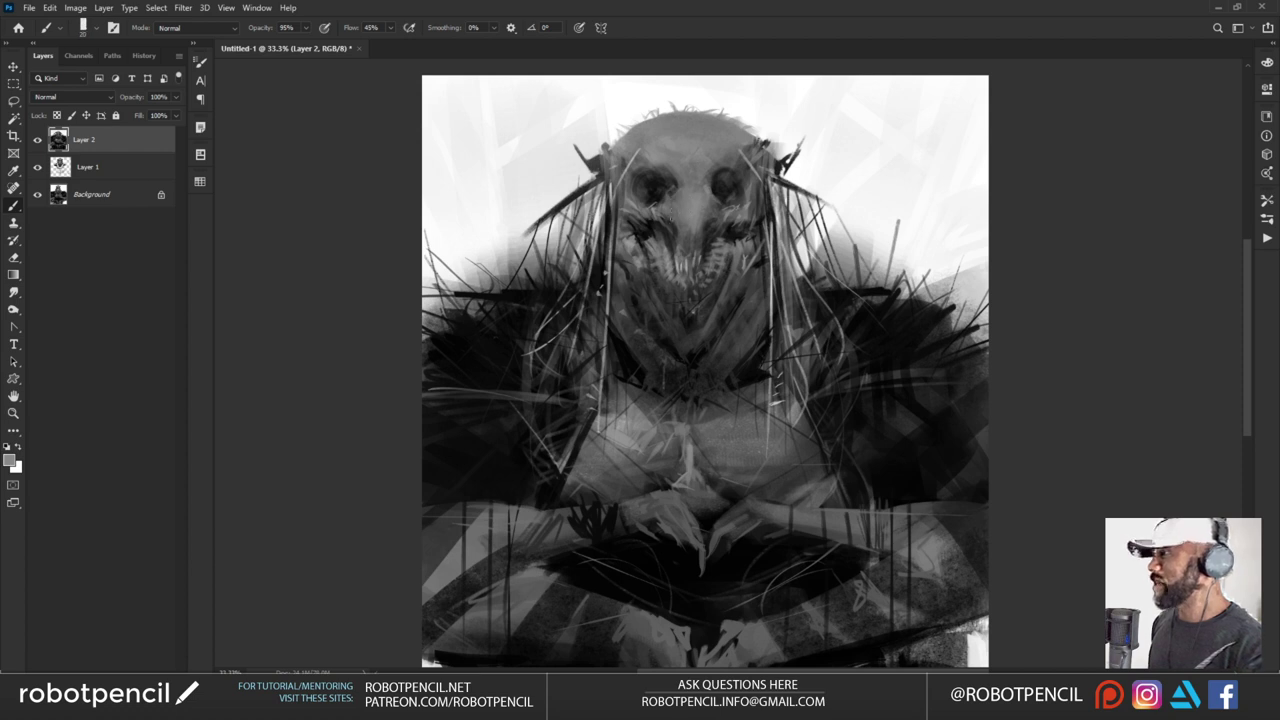
pyautogui.keyDown('alt'); pyautogui.click(723, 172); pyautogui.keyUp('alt')
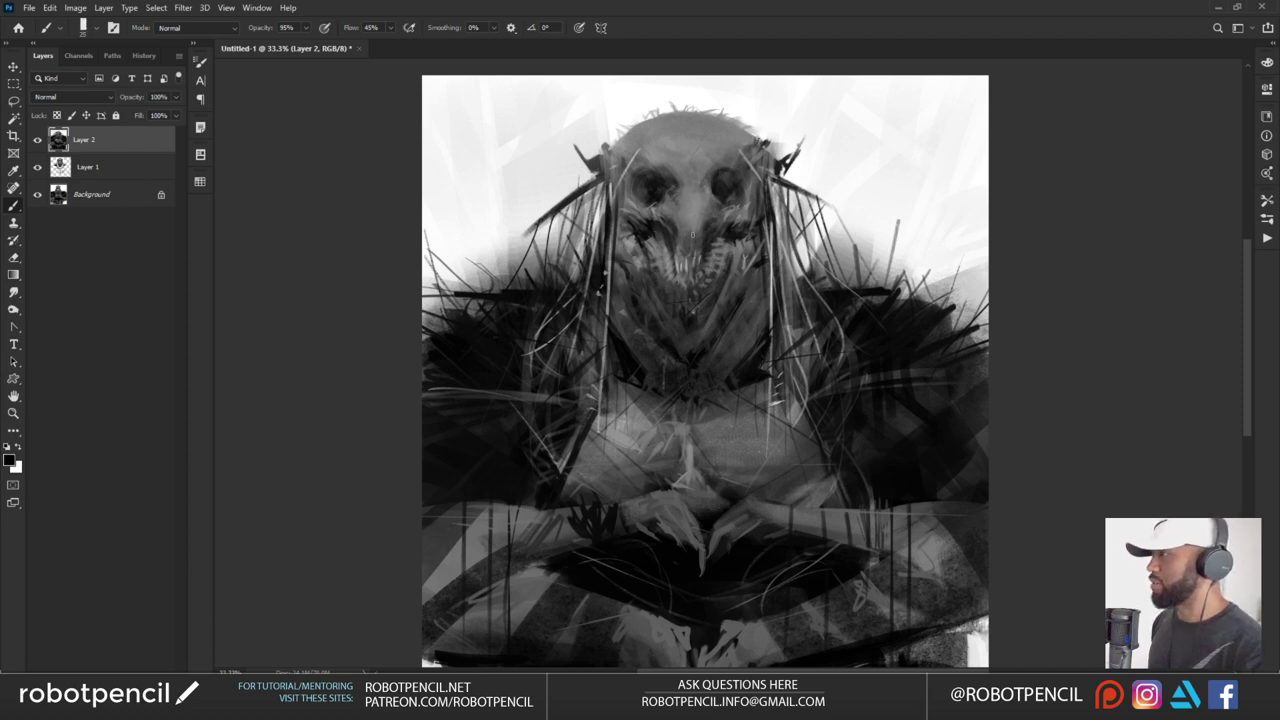
pyautogui.keyDown('alt'); pyautogui.click(680, 221); pyautogui.keyUp('alt')
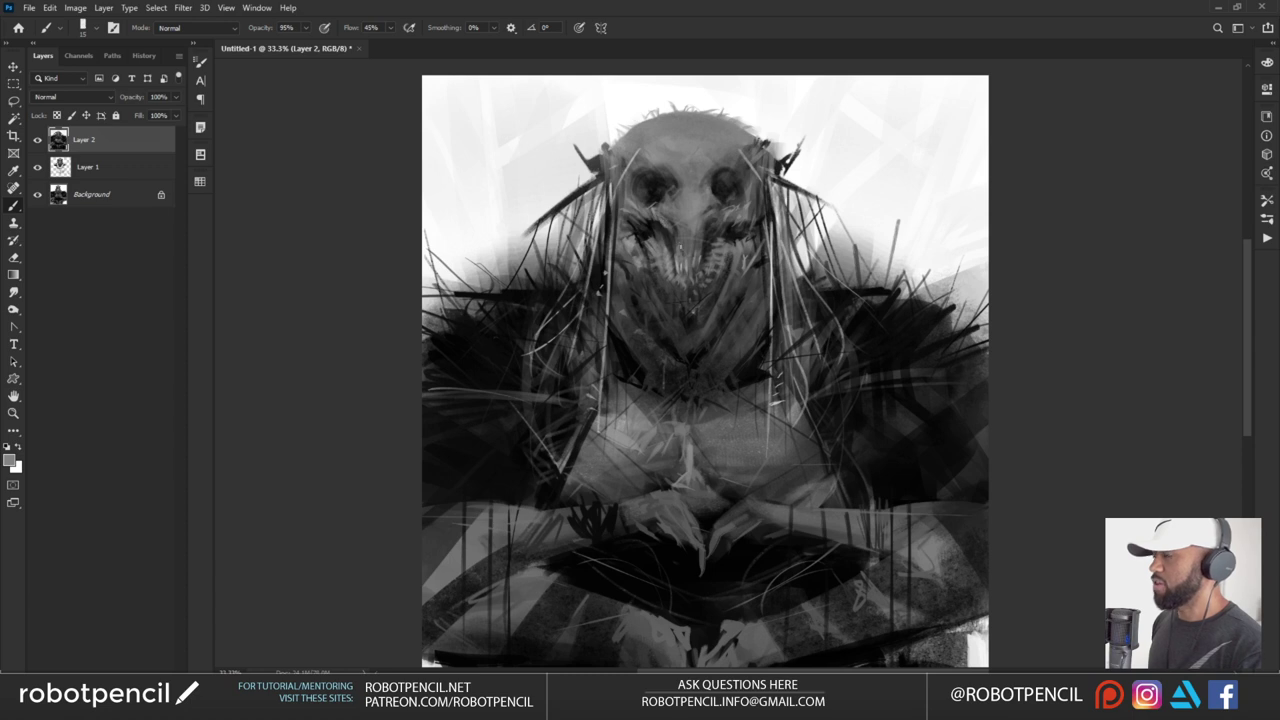
pyautogui.keyDown('alt'); pyautogui.click(666, 227); pyautogui.keyUp('alt')
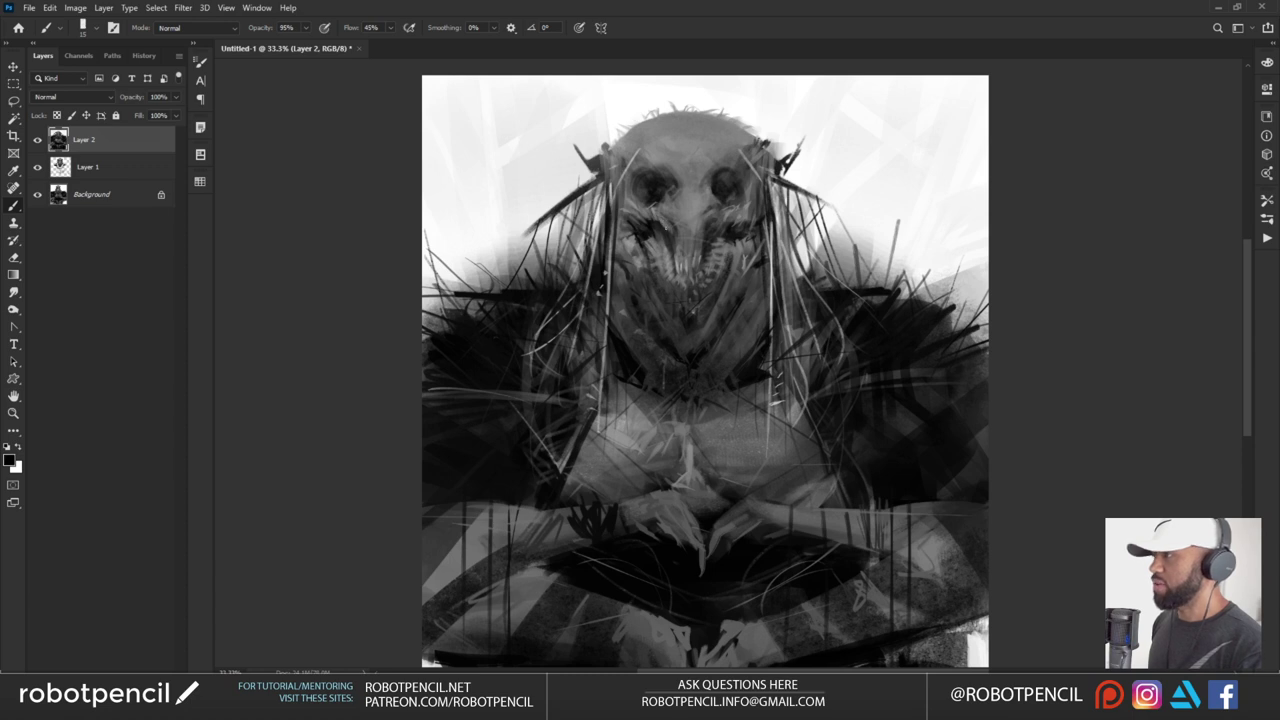
pyautogui.keyDown('alt'); pyautogui.click(714, 201); pyautogui.keyUp('alt')
pyautogui.keyDown('alt'); pyautogui.click(711, 224); pyautogui.keyUp('alt')
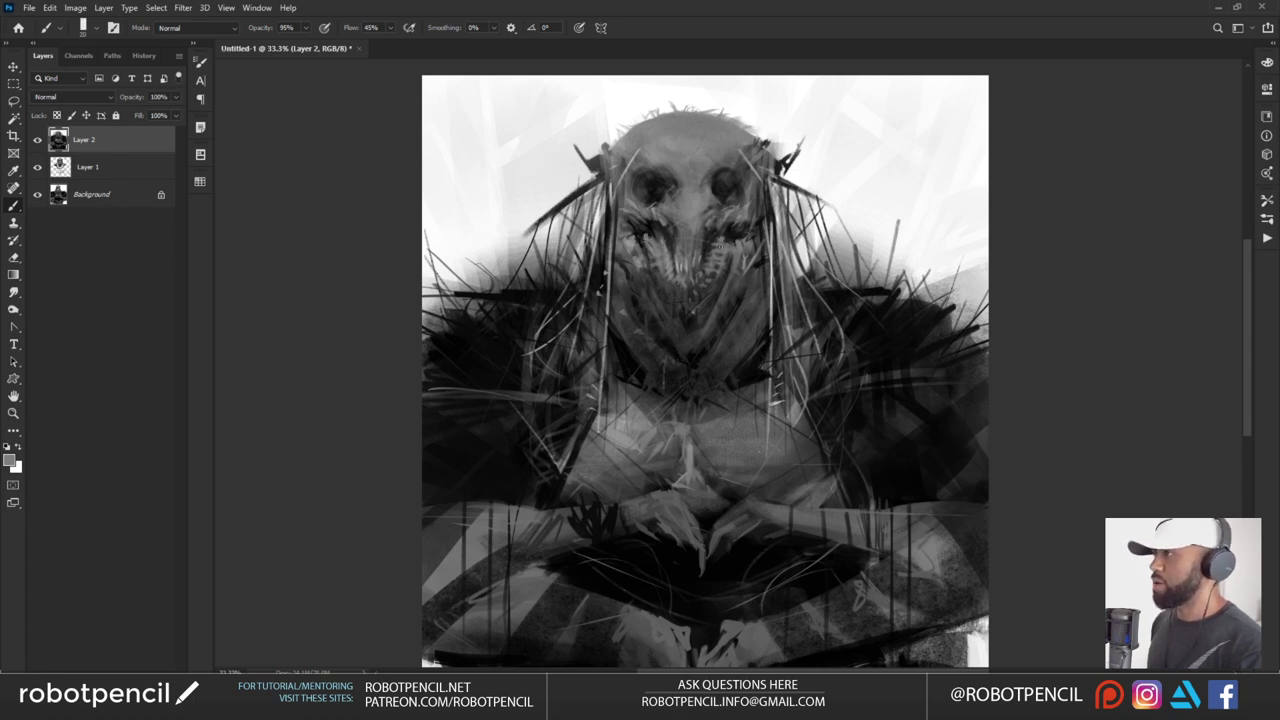
# Darken the cheek hollows and temple with sampled black, enlarging the rectangular brush to size 90
pyautogui.keyDown('alt'); pyautogui.click(637, 237); pyautogui.keyUp('alt')
pyautogui.press(']')
pyautogui.press(']')
pyautogui.press(']')
pyautogui.press(']')
pyautogui.press(']')
pyautogui.press(']')
pyautogui.press(']')
pyautogui.press(']')
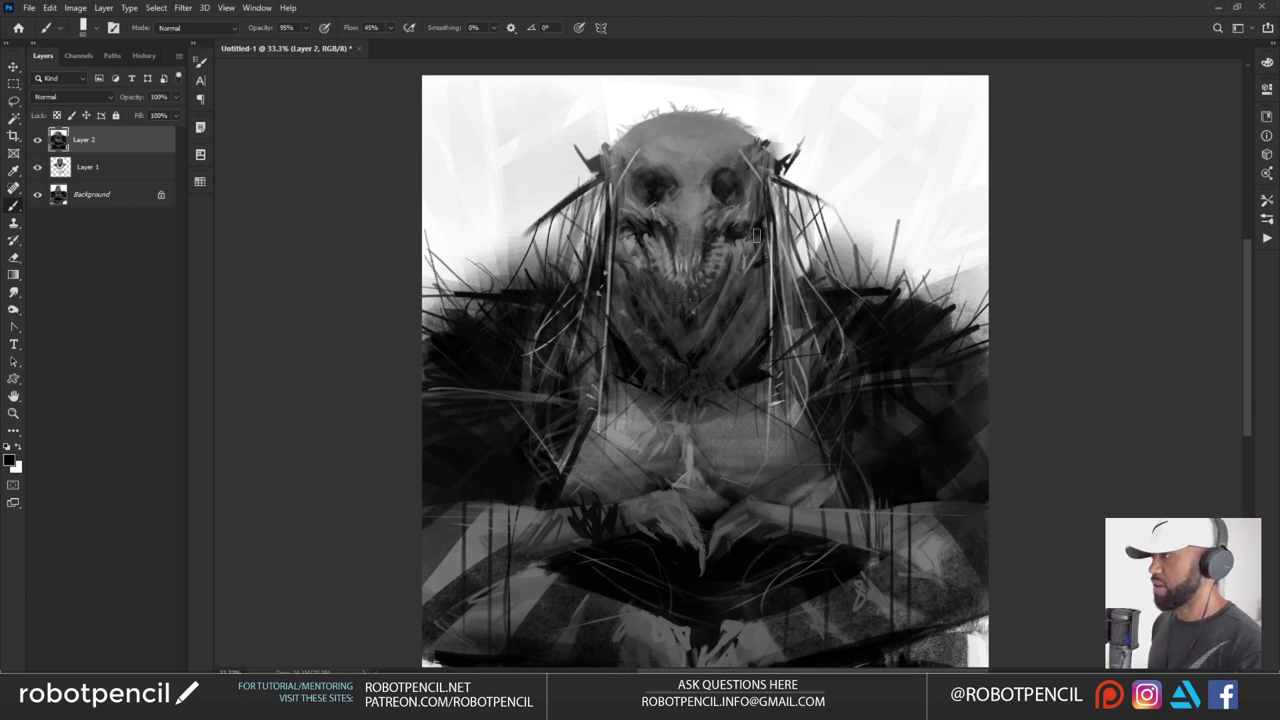
pyautogui.moveTo(641, 138); pyautogui.dragTo(644, 156)
pyautogui.press(']')
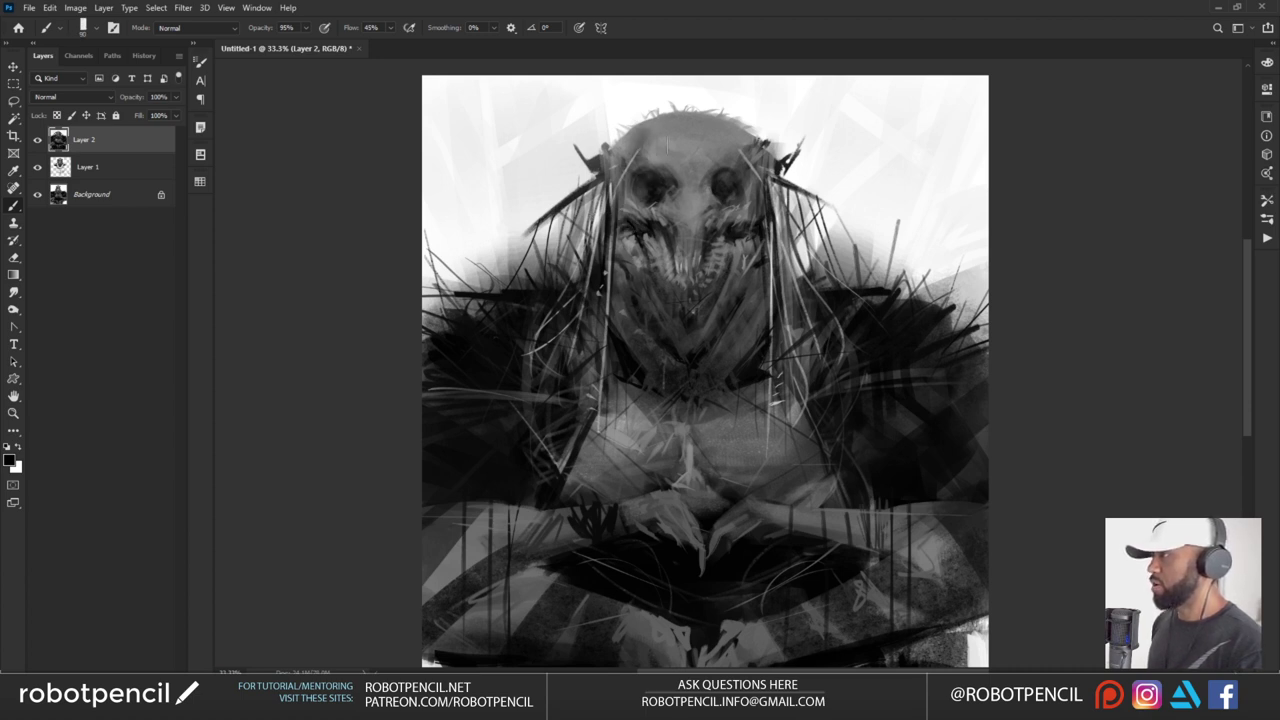
# Rework the brow and temples around the eye sockets with grey sampled above the sockets and black accents
pyautogui.keyDown('alt'); pyautogui.click(648, 160); pyautogui.keyUp('alt')
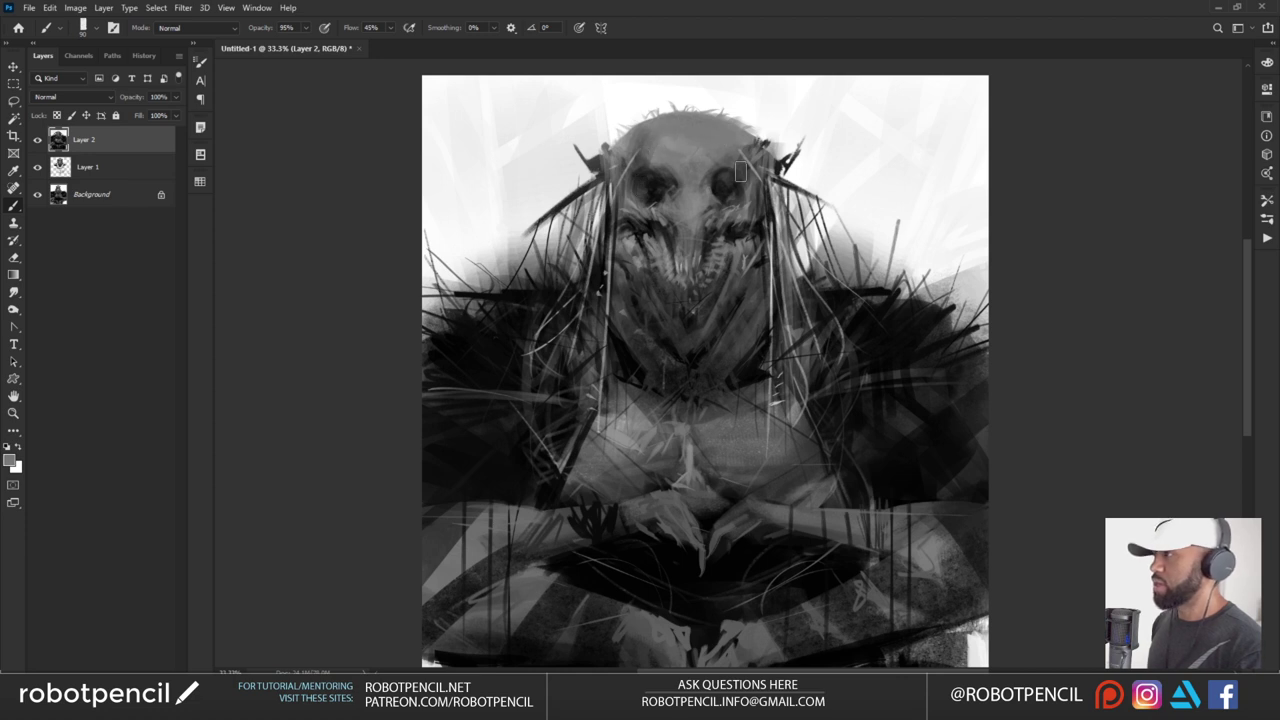
pyautogui.press('d')
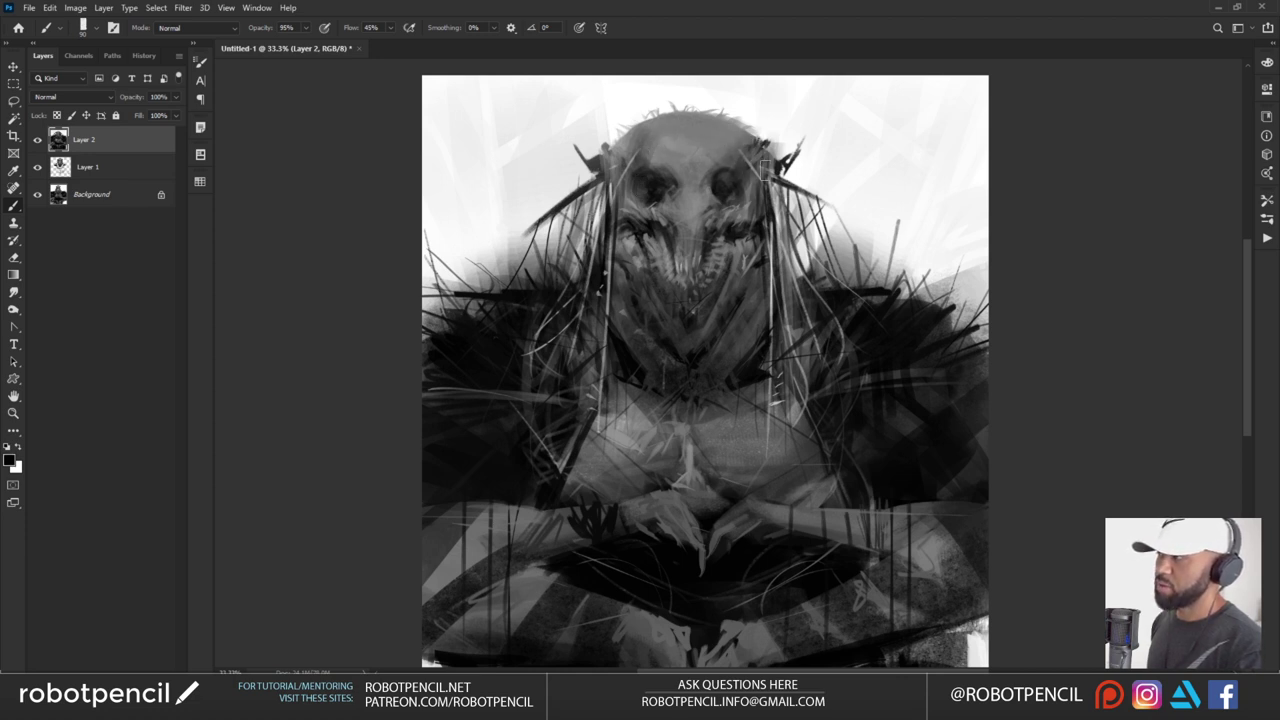
pyautogui.keyDown('alt'); pyautogui.click(726, 162); pyautogui.keyUp('alt')
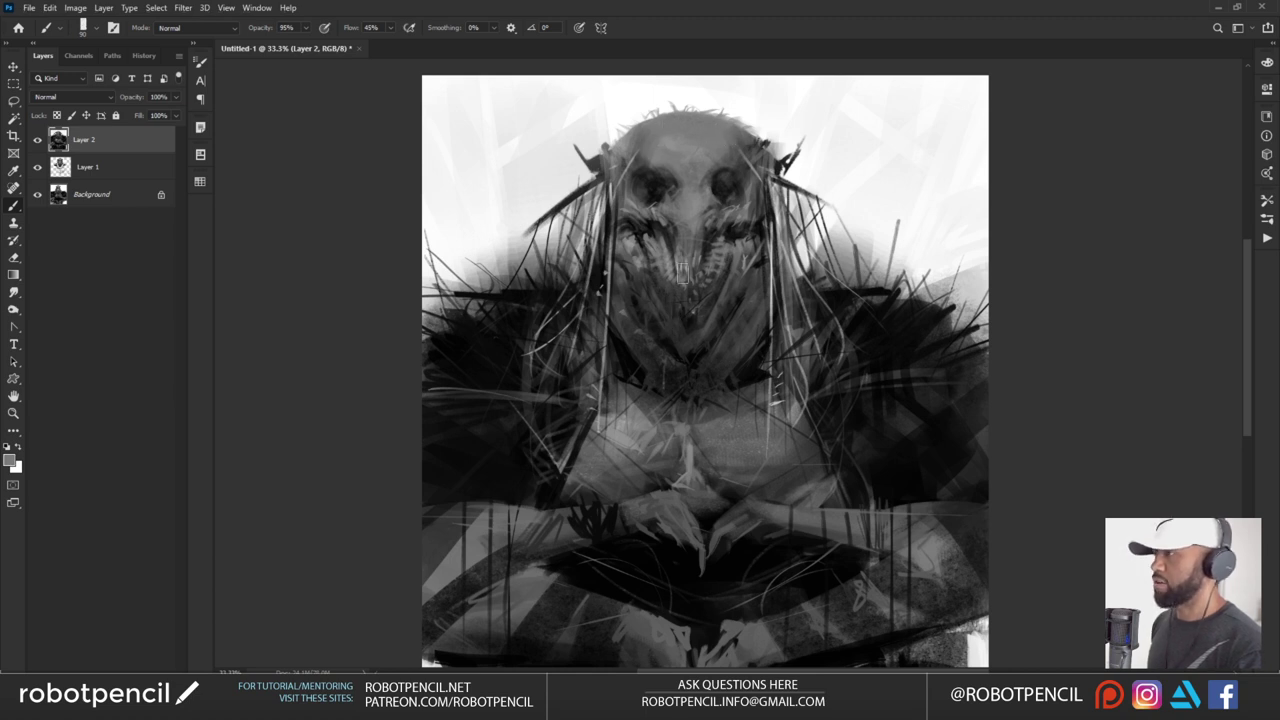
pyautogui.press('d')
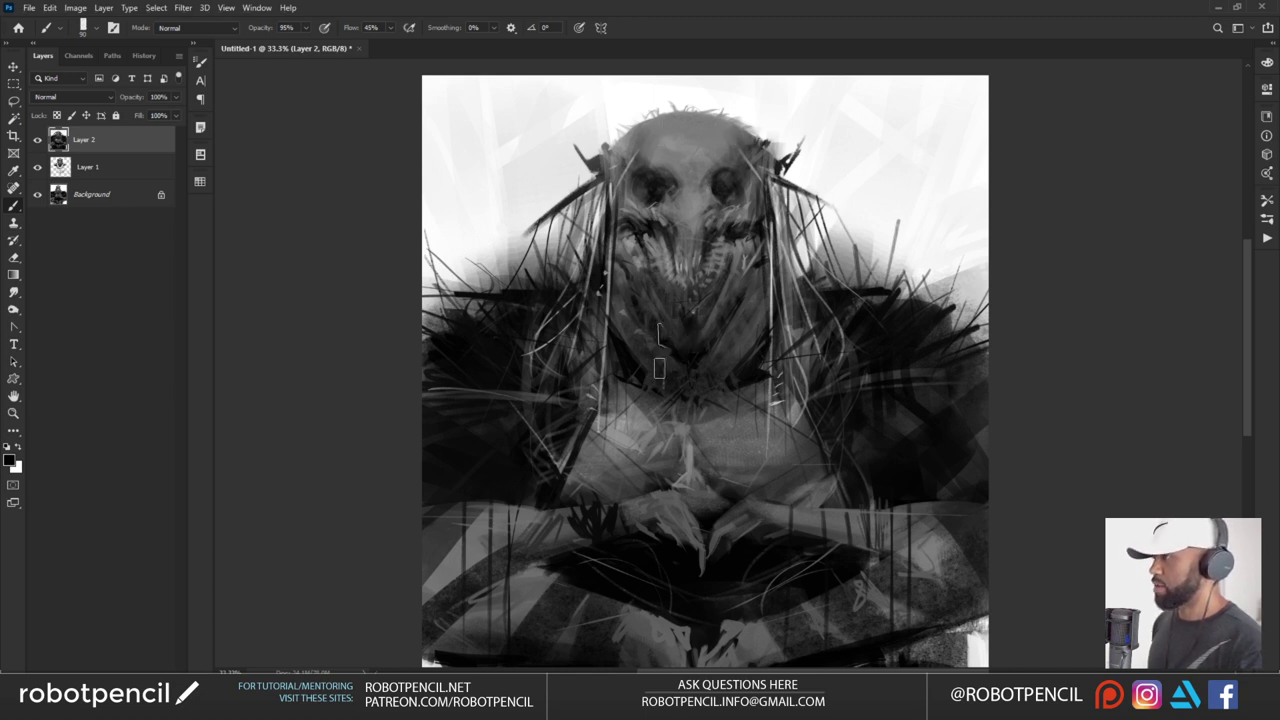
pyautogui.moveTo(661, 361)
pyautogui.mouseDown()
pyautogui.moveTo(645, 264)
pyautogui.moveTo(654, 345)
pyautogui.mouseUp()
pyautogui.hotkey('ctrl', 'z')
pyautogui.hotkey('ctrl', 'z')
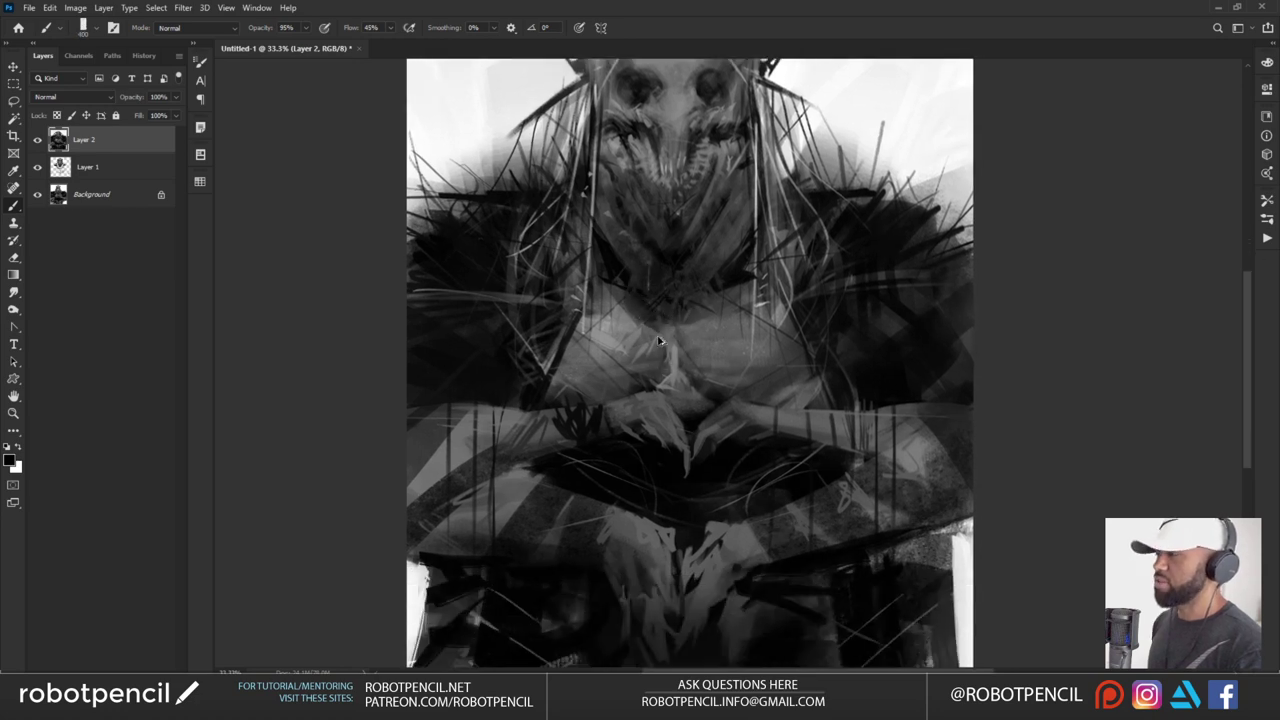
# Enlarge the rectangular brush to size 400 and glaze black sampled from the collar softly over the jaw and neck
pyautogui.press(']')
pyautogui.press(']')
pyautogui.press(']')
pyautogui.press(']')
pyautogui.press(']')
pyautogui.press(']')
pyautogui.press(']')
pyautogui.press(']')
pyautogui.keyDown('alt'); pyautogui.click(657, 304); pyautogui.keyUp('alt')
pyautogui.keyDown('alt'); pyautogui.click(662, 307); pyautogui.keyUp('alt')
pyautogui.keyDown('ctrl'); pyautogui.click(680, 319); pyautogui.keyUp('ctrl')
pyautogui.keyDown('ctrl'); pyautogui.click(681, 320); pyautogui.keyUp('ctrl')
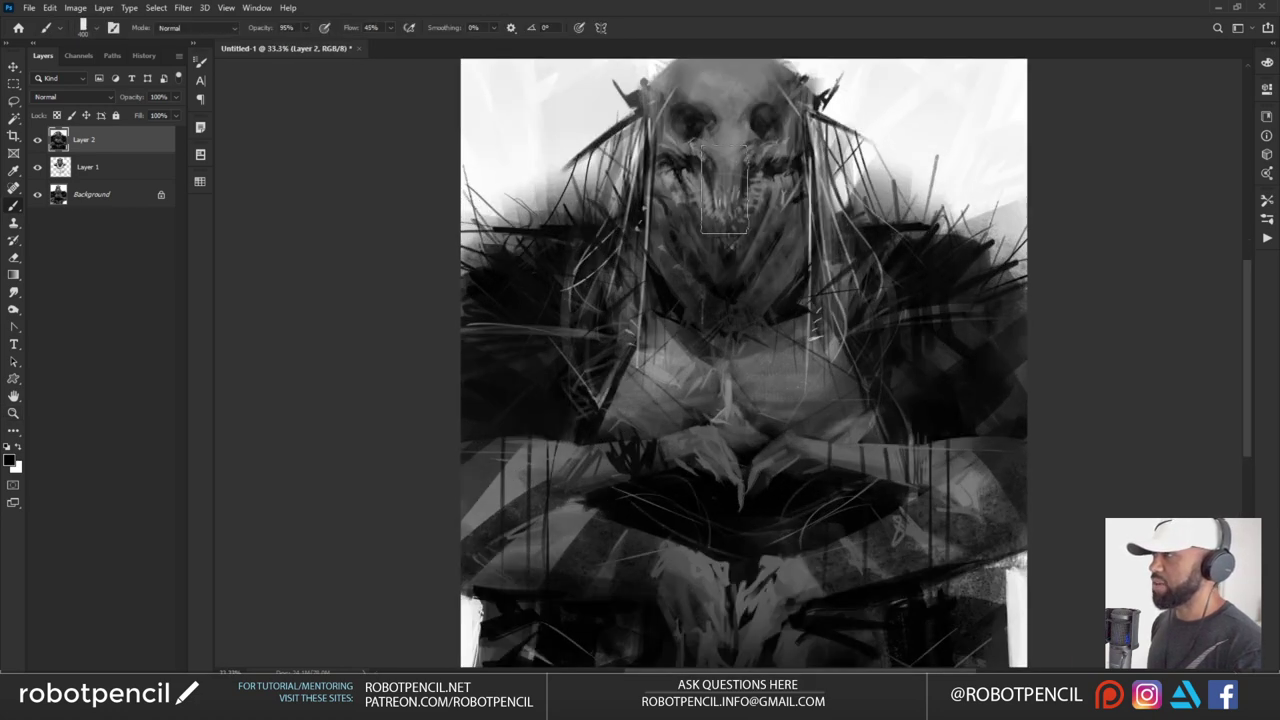
# Rework the cheeks beside the teeth at brush size 90, using grey sampled near the mouth and dark from the eye socket
pyautogui.keyDown('alt'); pyautogui.click(711, 200); pyautogui.keyUp('alt')
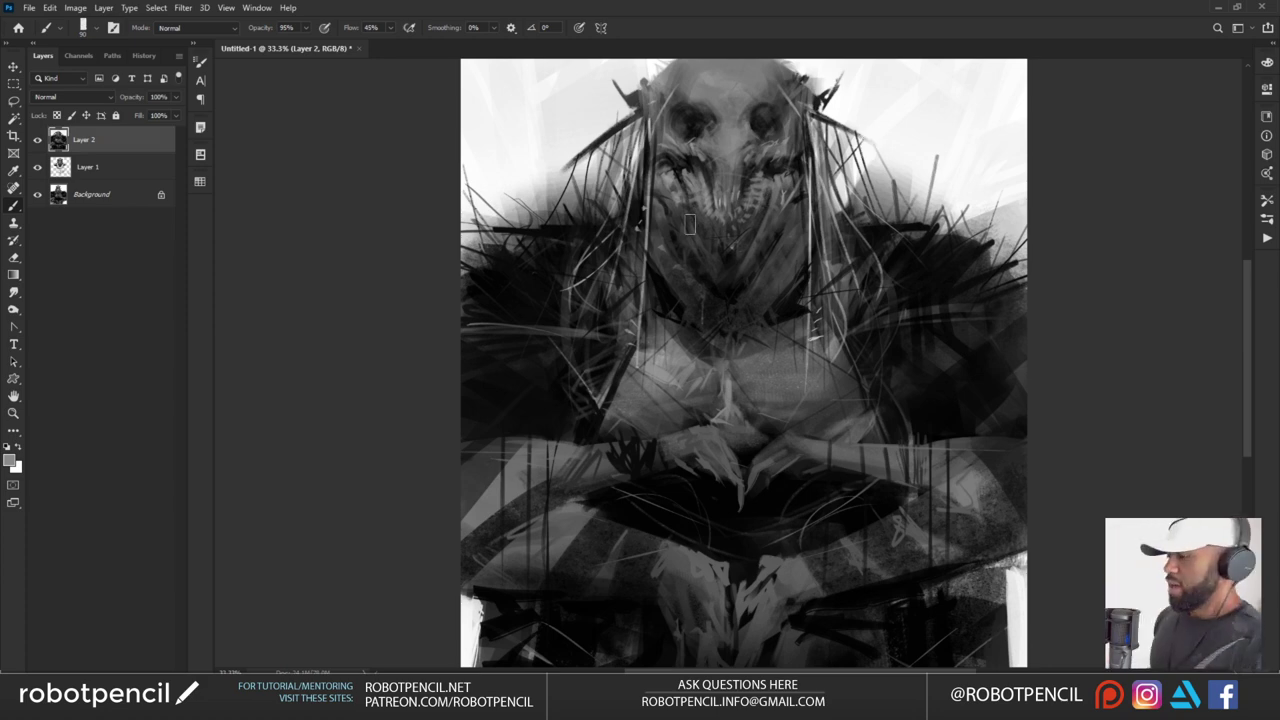
pyautogui.keyDown('ctrl'); pyautogui.click(708, 270); pyautogui.keyUp('ctrl')
pyautogui.keyDown('ctrl'); pyautogui.keyDown('alt'); pyautogui.click(709, 275); pyautogui.keyUp('alt'); pyautogui.keyUp('ctrl')
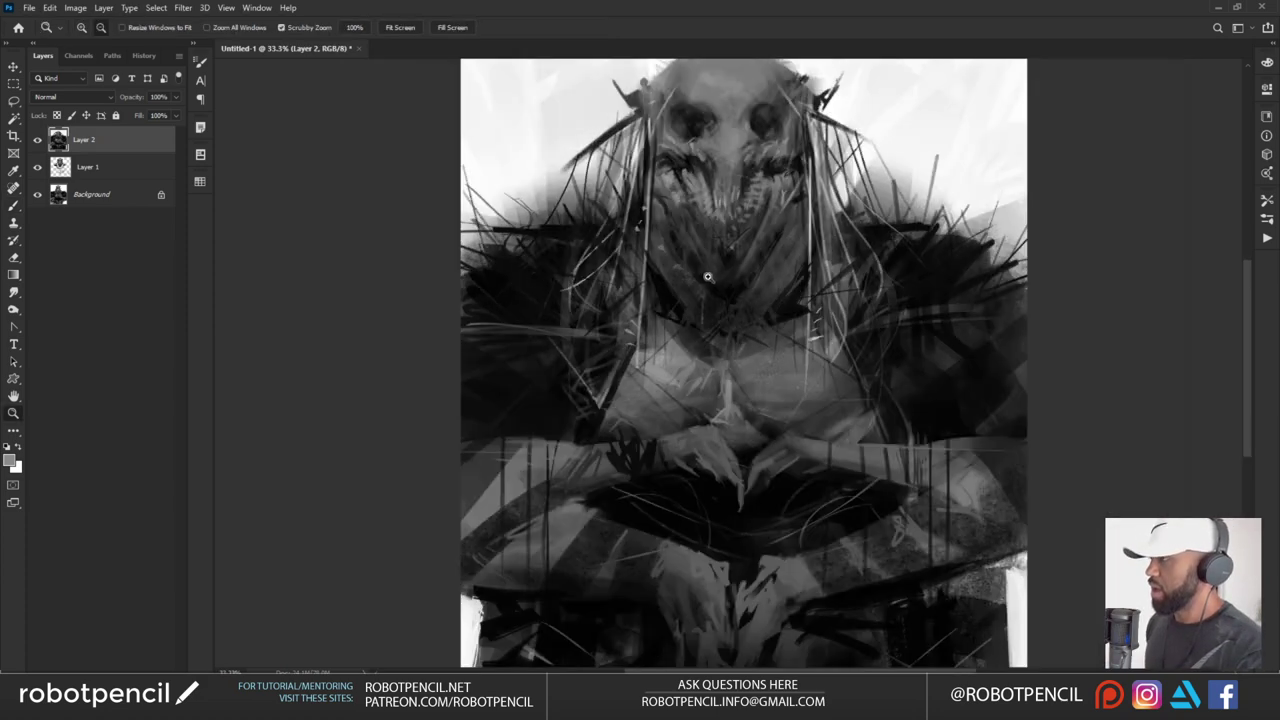
pyautogui.keyDown('ctrl'); pyautogui.keyDown('alt'); pyautogui.click(704, 277); pyautogui.keyUp('alt'); pyautogui.keyUp('ctrl')
pyautogui.hotkey('ctrl', '+')
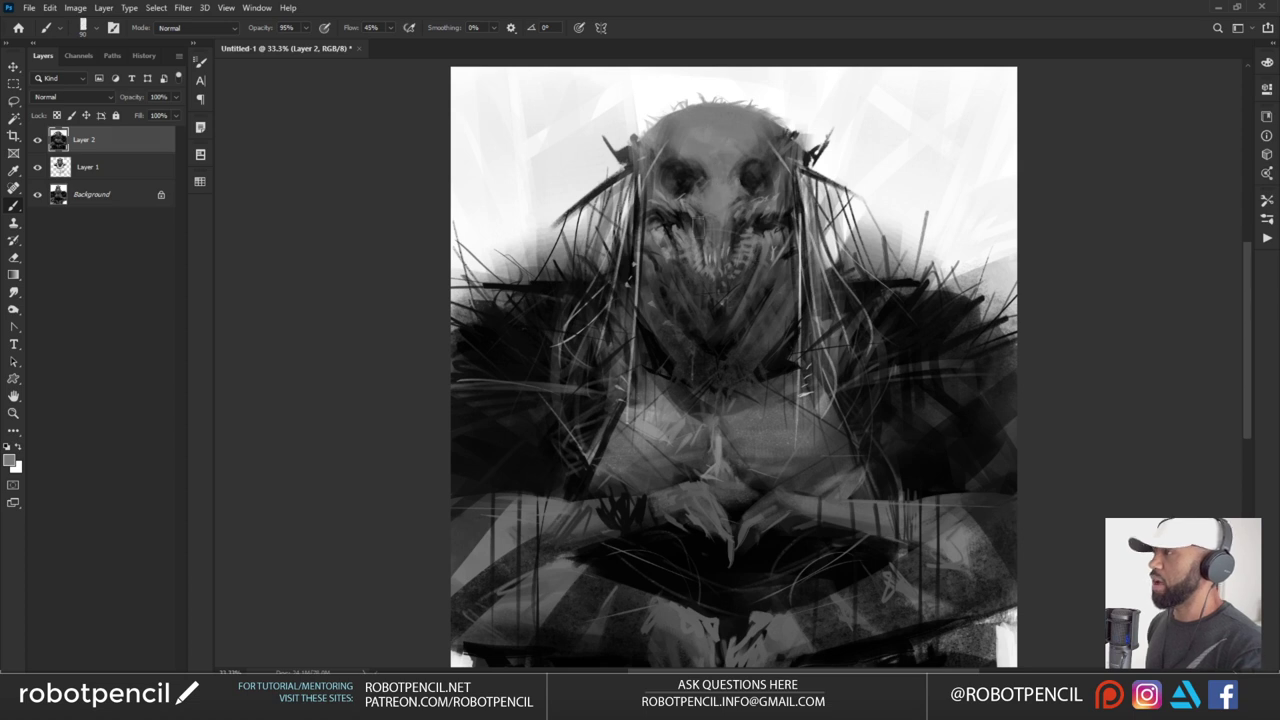
pyautogui.keyDown('alt'); pyautogui.click(750, 188); pyautogui.keyUp('alt')
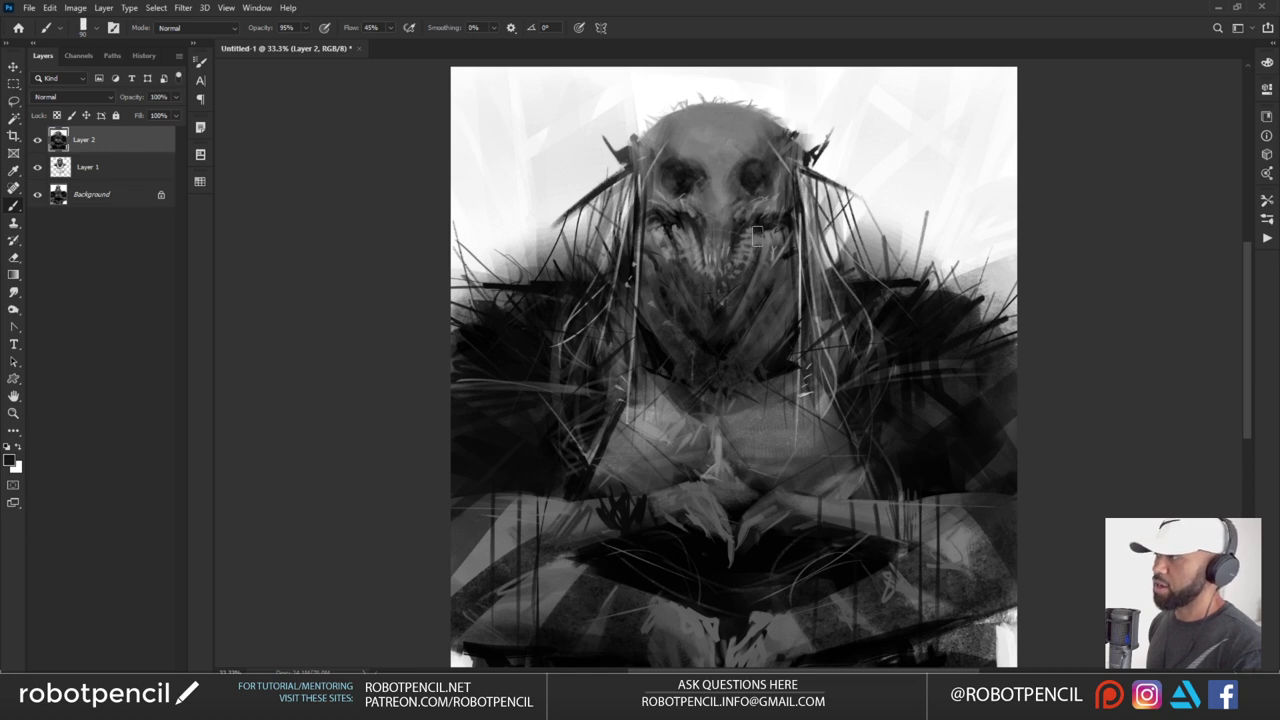
pyautogui.scroll(-3, 747, 265)
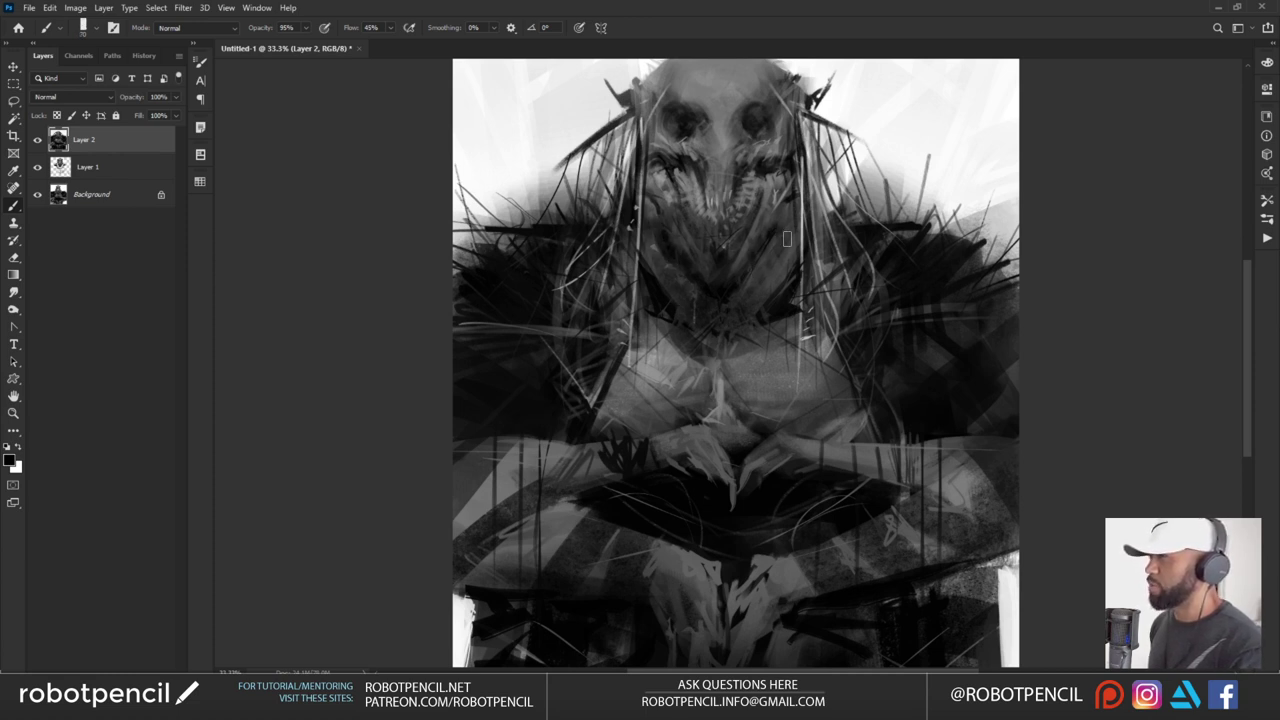
# Build up lighter cheek and jaw planes beside the teeth with grey sampled from the jaw, using the rectangular brush at size 70
pyautogui.keyDown('alt'); pyautogui.click(652, 206); pyautogui.keyUp('alt')
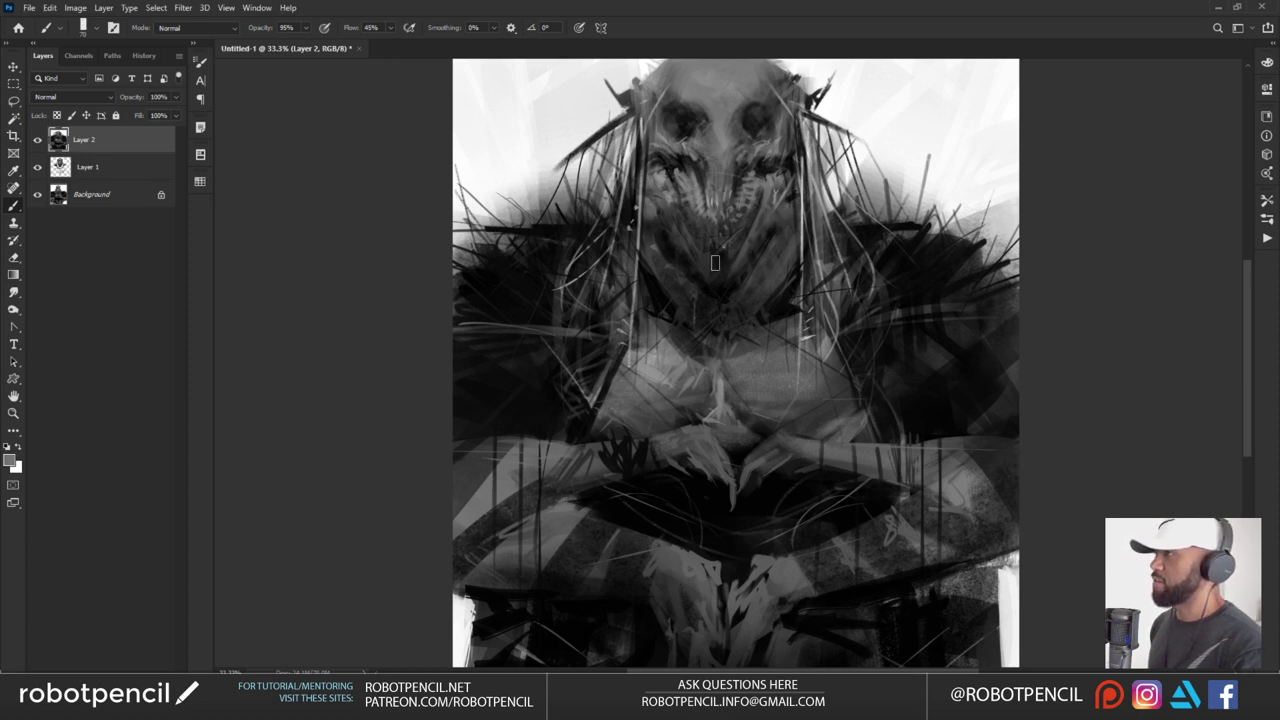
pyautogui.moveTo(651, 204); pyautogui.dragTo(660, 273)
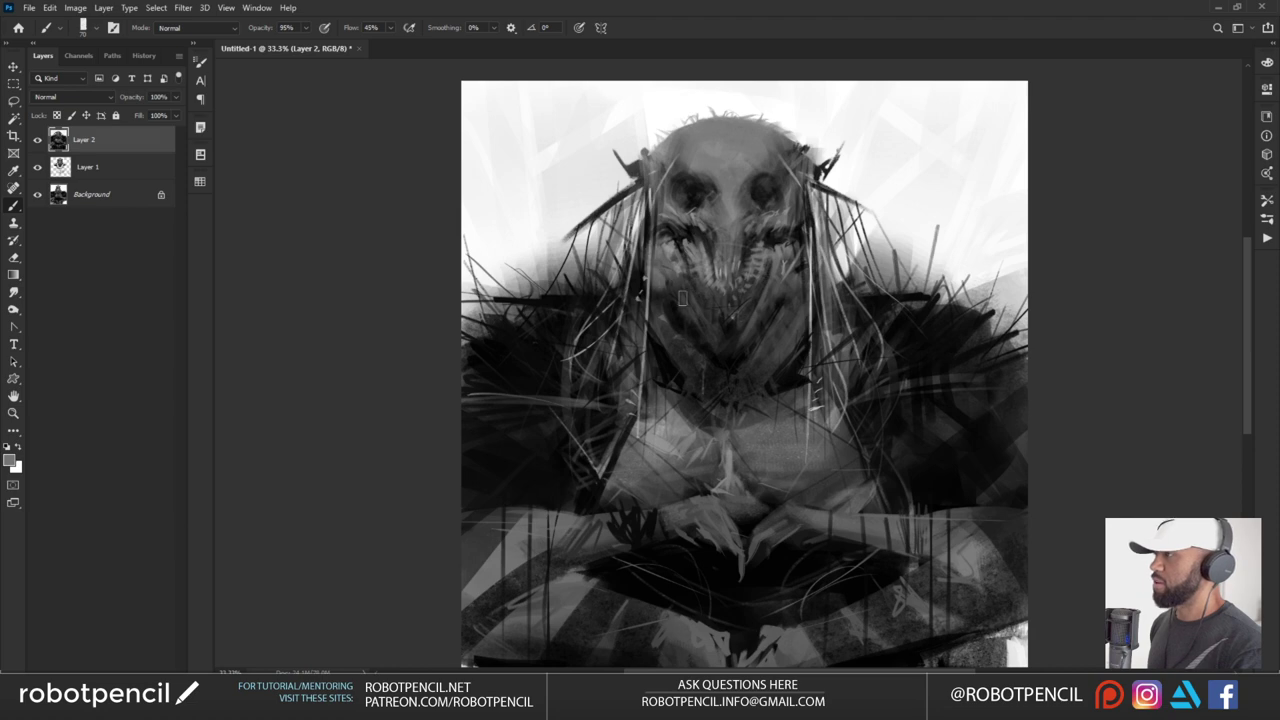
pyautogui.press('z')
pyautogui.keyDown('alt'); pyautogui.click(732, 367); pyautogui.keyUp('alt')
pyautogui.keyDown('alt'); pyautogui.click(732, 367); pyautogui.keyUp('alt')
pyautogui.keyDown('alt'); pyautogui.click(732, 367); pyautogui.keyUp('alt')
pyautogui.click(766, 297)
pyautogui.click(768, 292)
pyautogui.click(768, 288)
pyautogui.press('b')
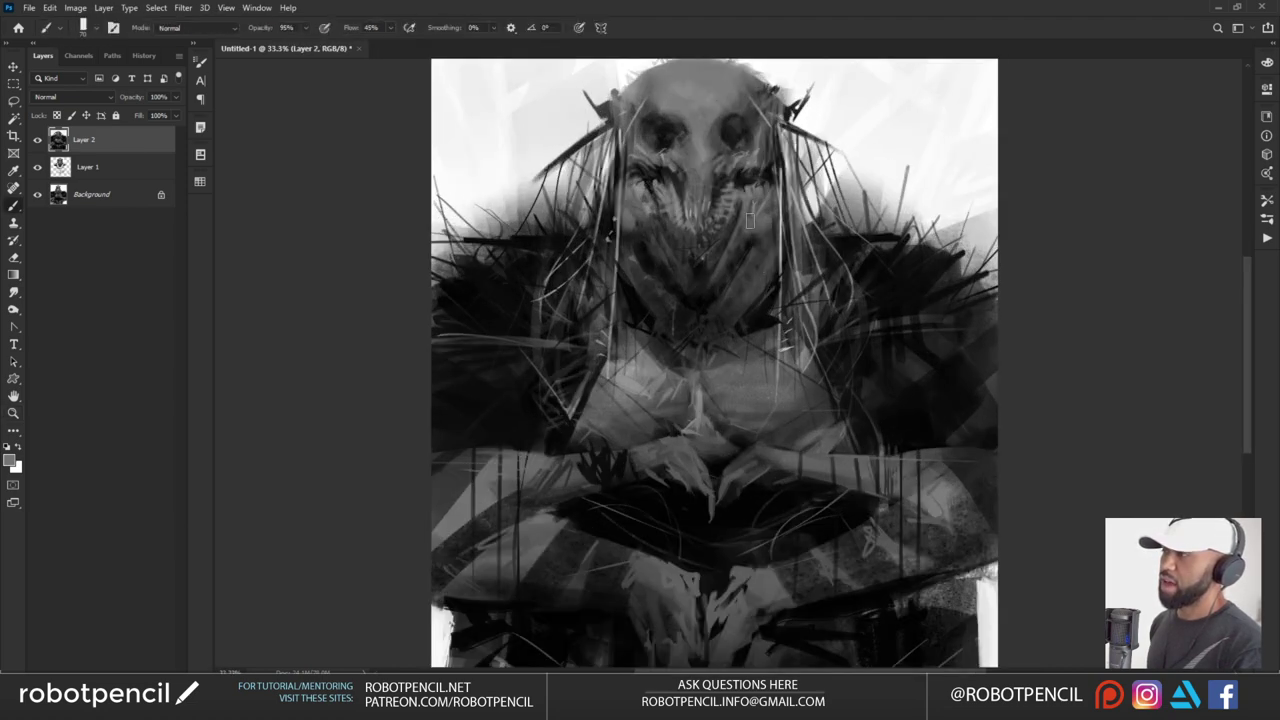
# Reset the brush colour to black, darken the outer cheek edge, and reduce the rectangular brush for detail at the mouth corners
pyautogui.press('d')
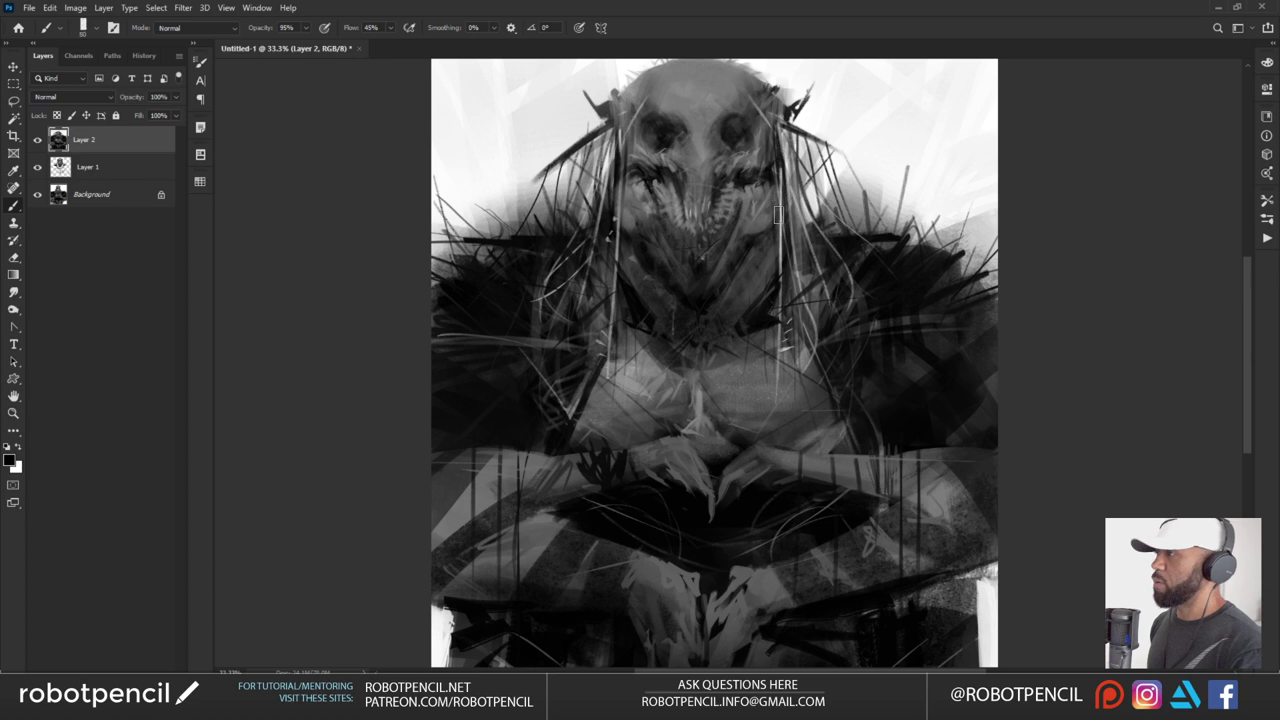
pyautogui.moveTo(673, 265); pyautogui.dragTo(678, 343)
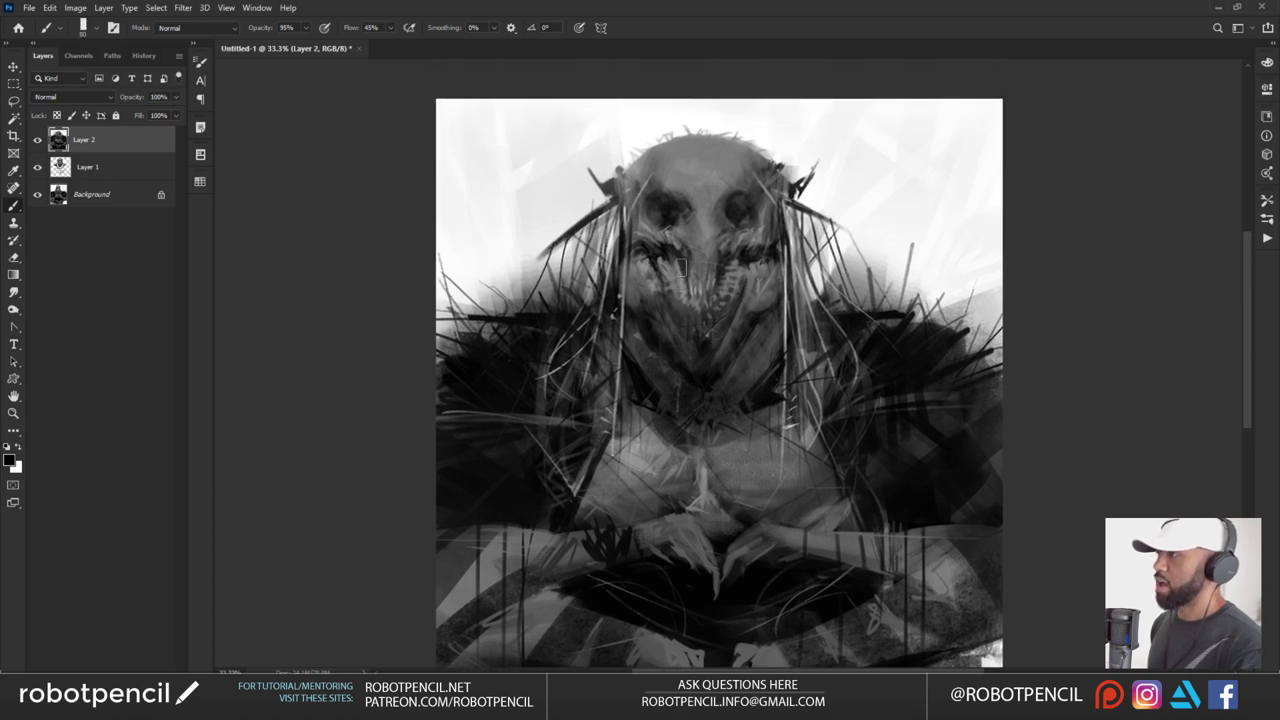
pyautogui.press('[')
pyautogui.press('[')
pyautogui.press('[')
pyautogui.press('[')
pyautogui.press('[')
pyautogui.press('[')
pyautogui.press('[')
pyautogui.press('[')
pyautogui.keyDown('alt'); pyautogui.click(640, 259); pyautogui.keyUp('alt')
pyautogui.press('[')
pyautogui.press('[')
pyautogui.keyDown('alt'); pyautogui.click(653, 258); pyautogui.keyUp('alt')
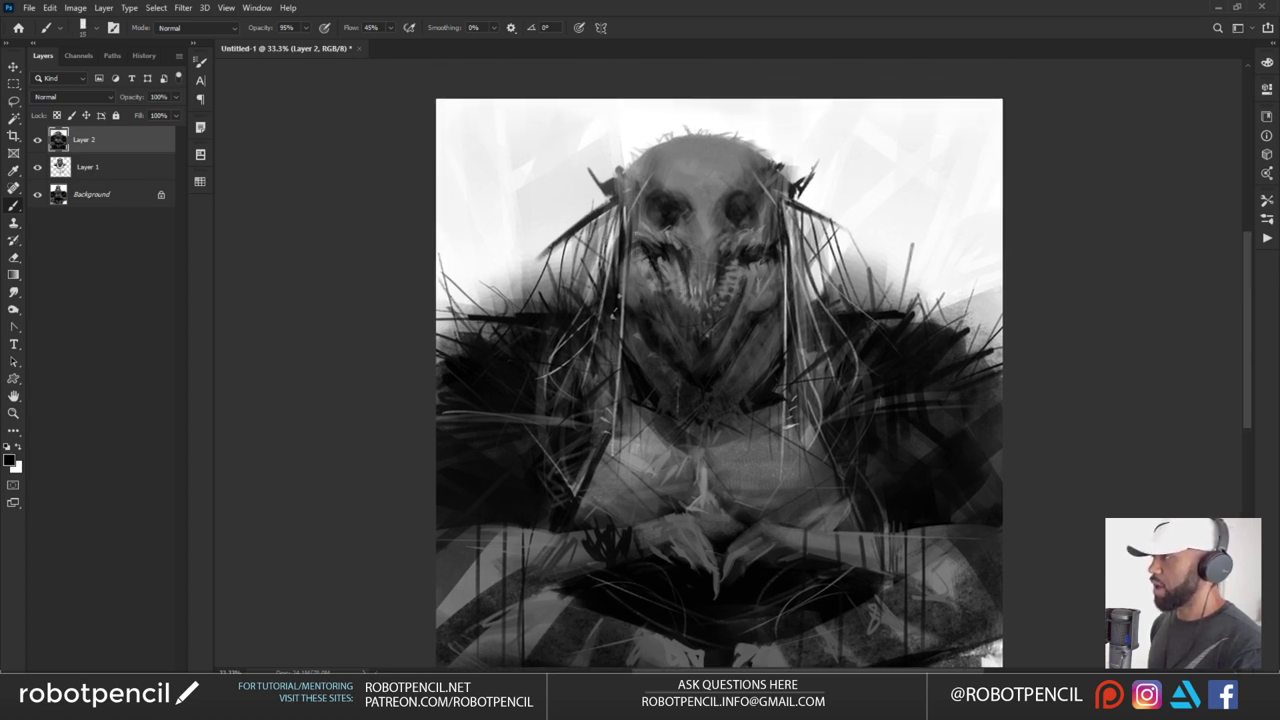
# Paint grey sampled beside the mouth down both outer cheeks, covering the outer ends of the dark mouth corners
pyautogui.keyDown('alt'); pyautogui.click(770, 262); pyautogui.keyUp('alt')
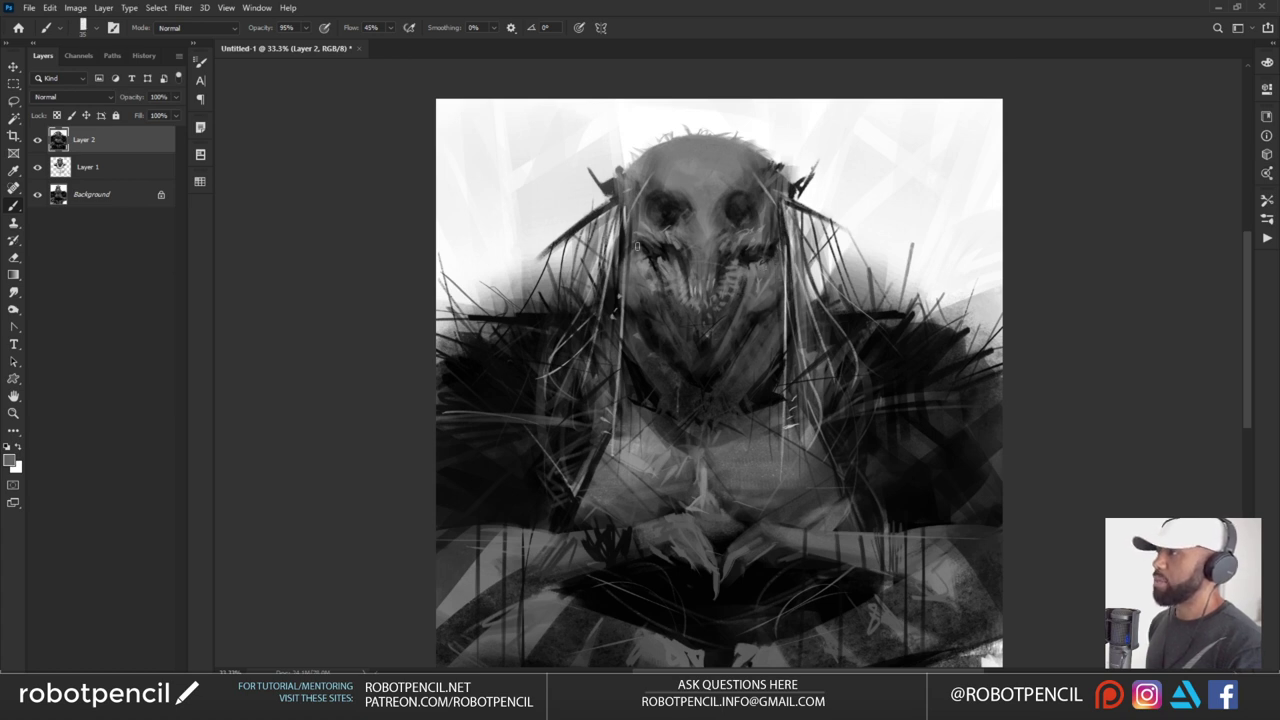
pyautogui.moveTo(634, 222); pyautogui.dragTo(635, 252)
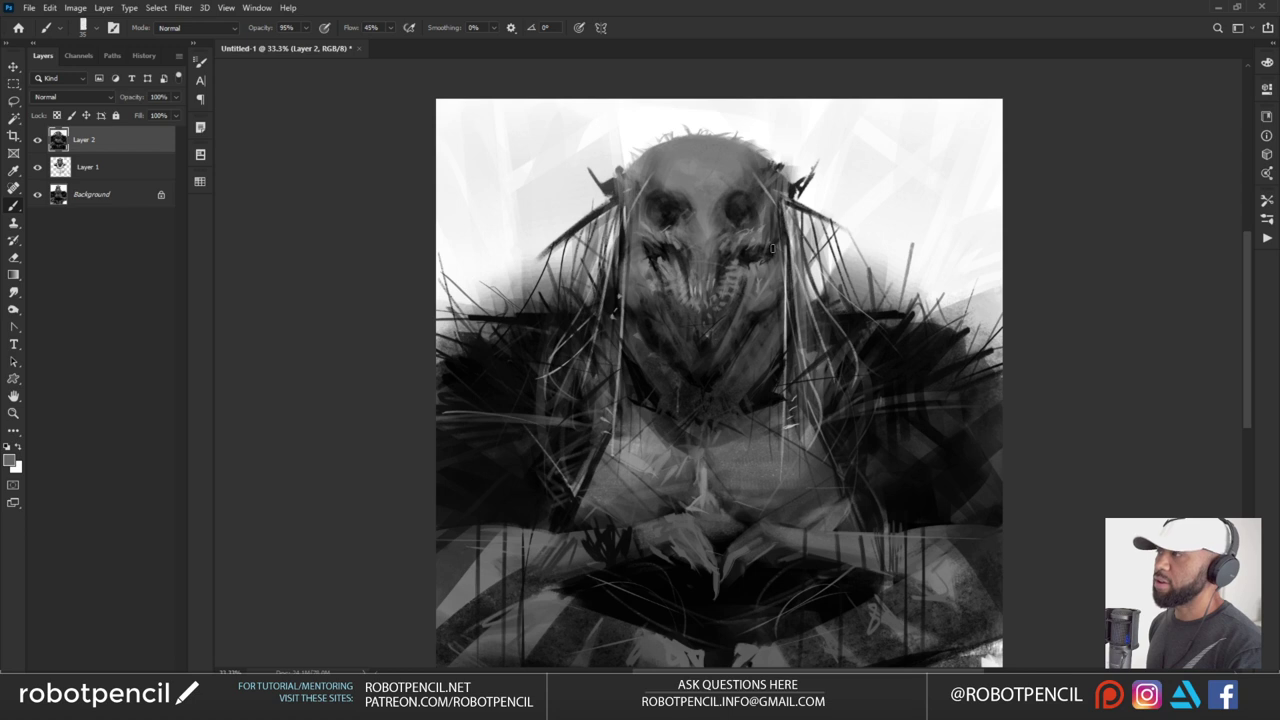
pyautogui.moveTo(780, 220); pyautogui.dragTo(771, 262)
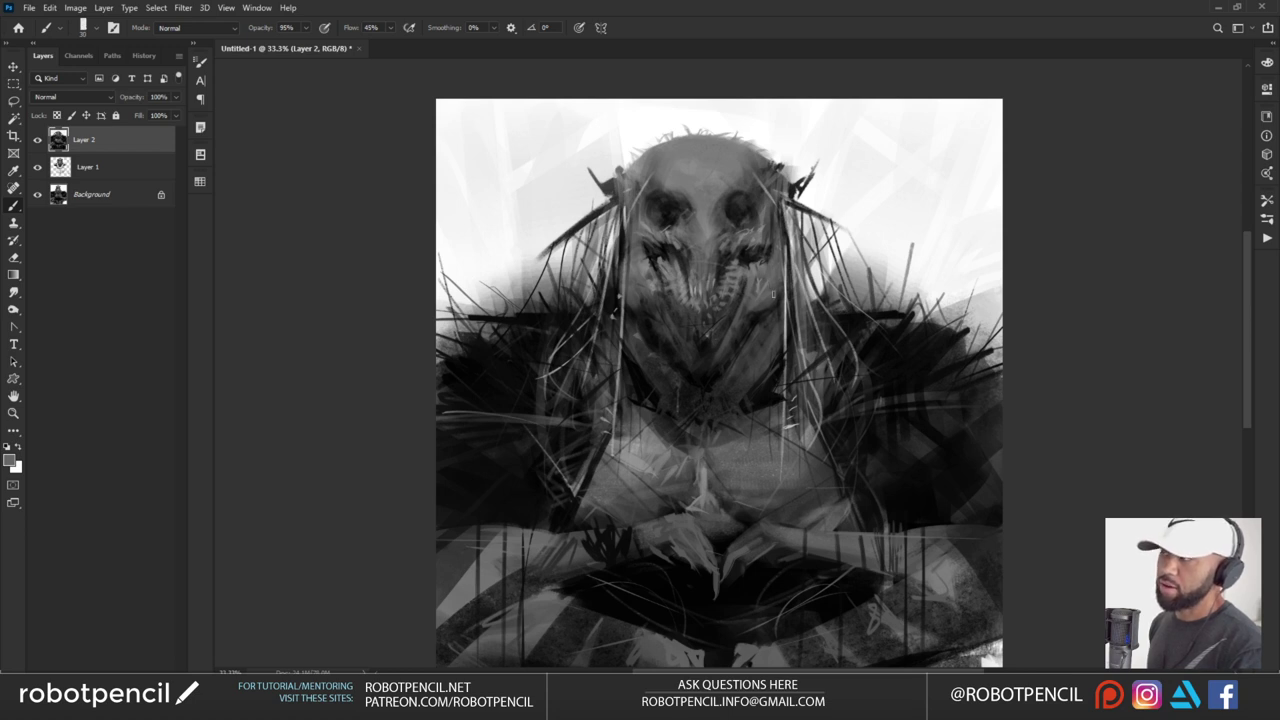
# Refine the mouth corner and cheekbone below the eye socket, alternating black sampled from the neck with greys from the cheek
pyautogui.keyDown('alt'); pyautogui.click(718, 380); pyautogui.keyUp('alt')
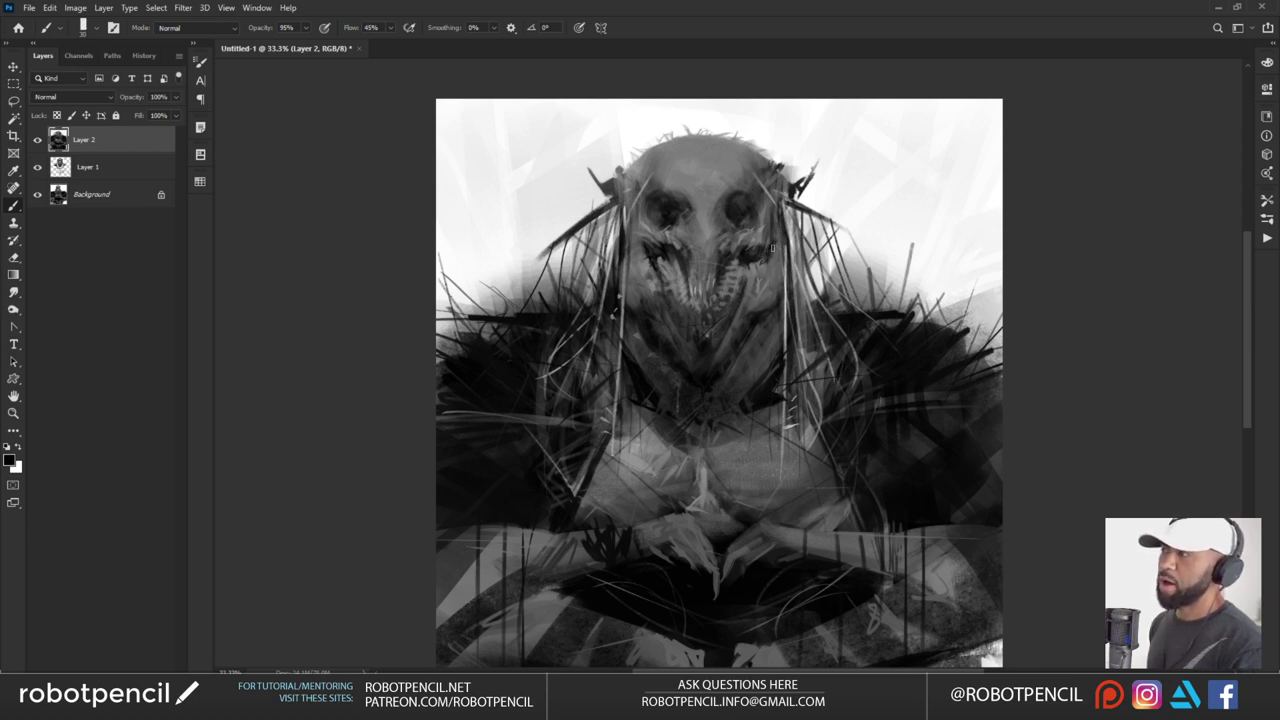
pyautogui.keyDown('alt'); pyautogui.click(778, 250); pyautogui.keyUp('alt')
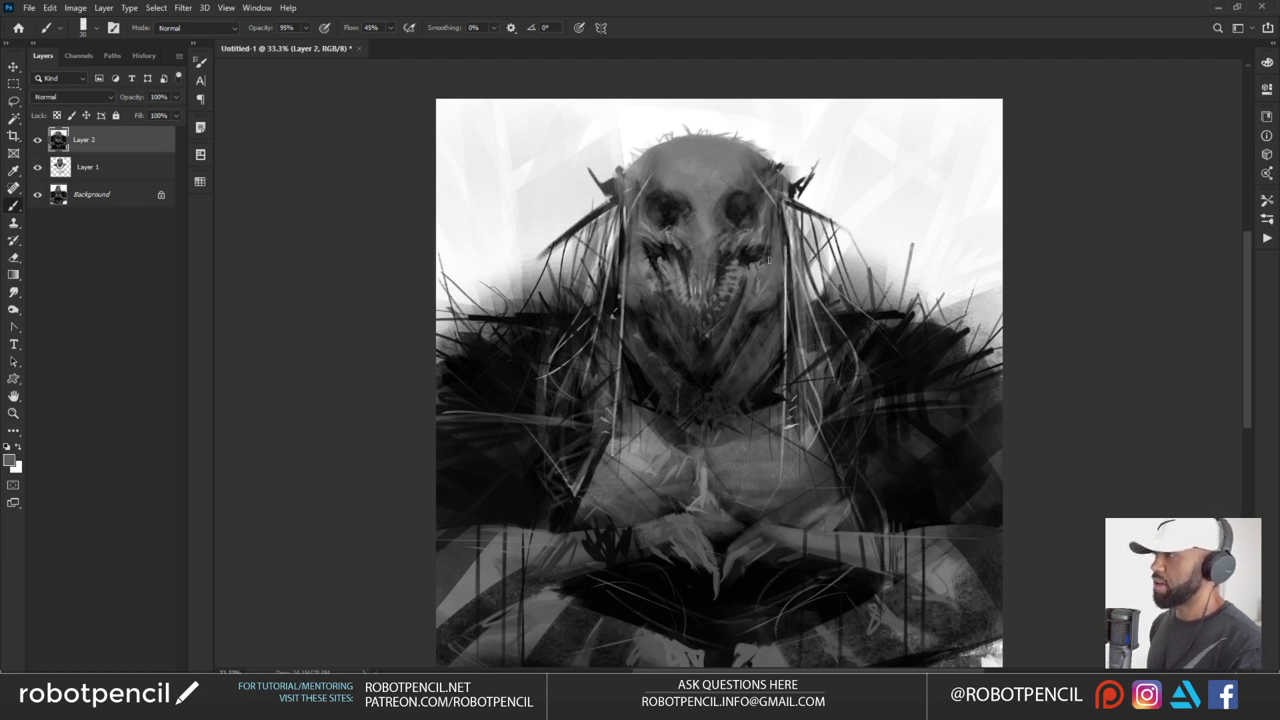
pyautogui.keyDown('alt'); pyautogui.click(764, 226); pyautogui.keyUp('alt')
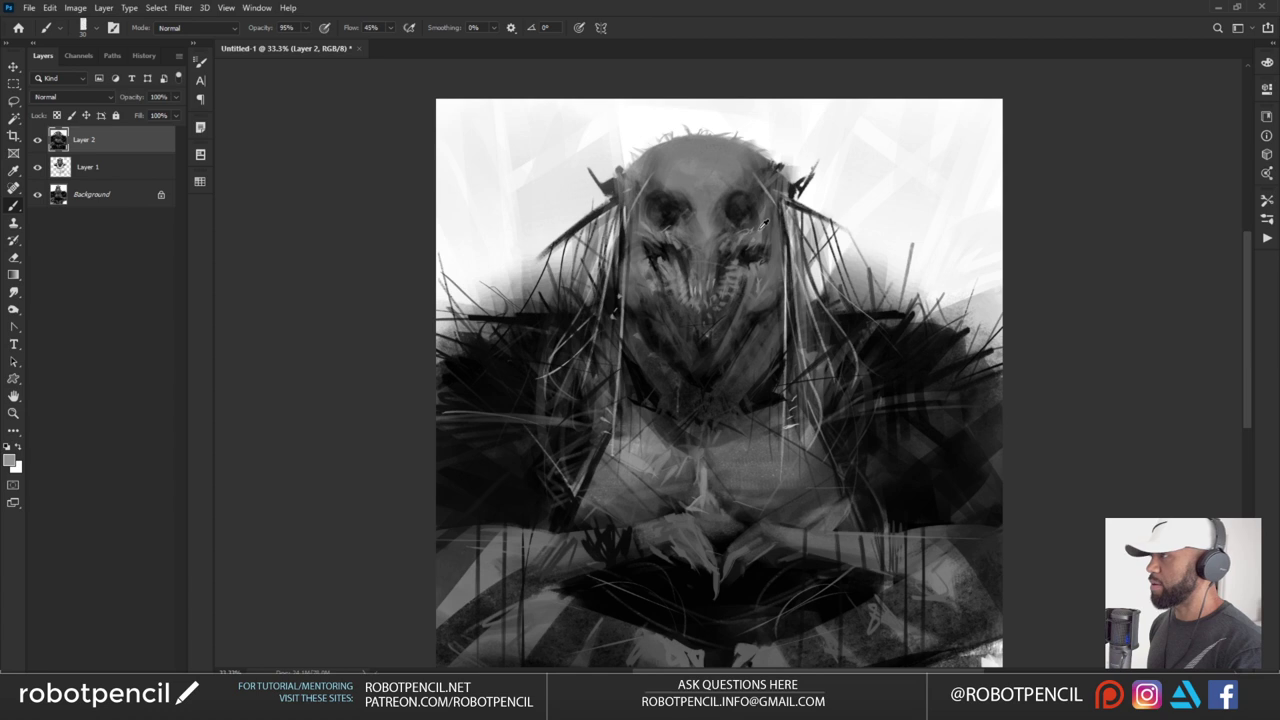
pyautogui.keyDown('alt'); pyautogui.click(762, 234); pyautogui.keyUp('alt')
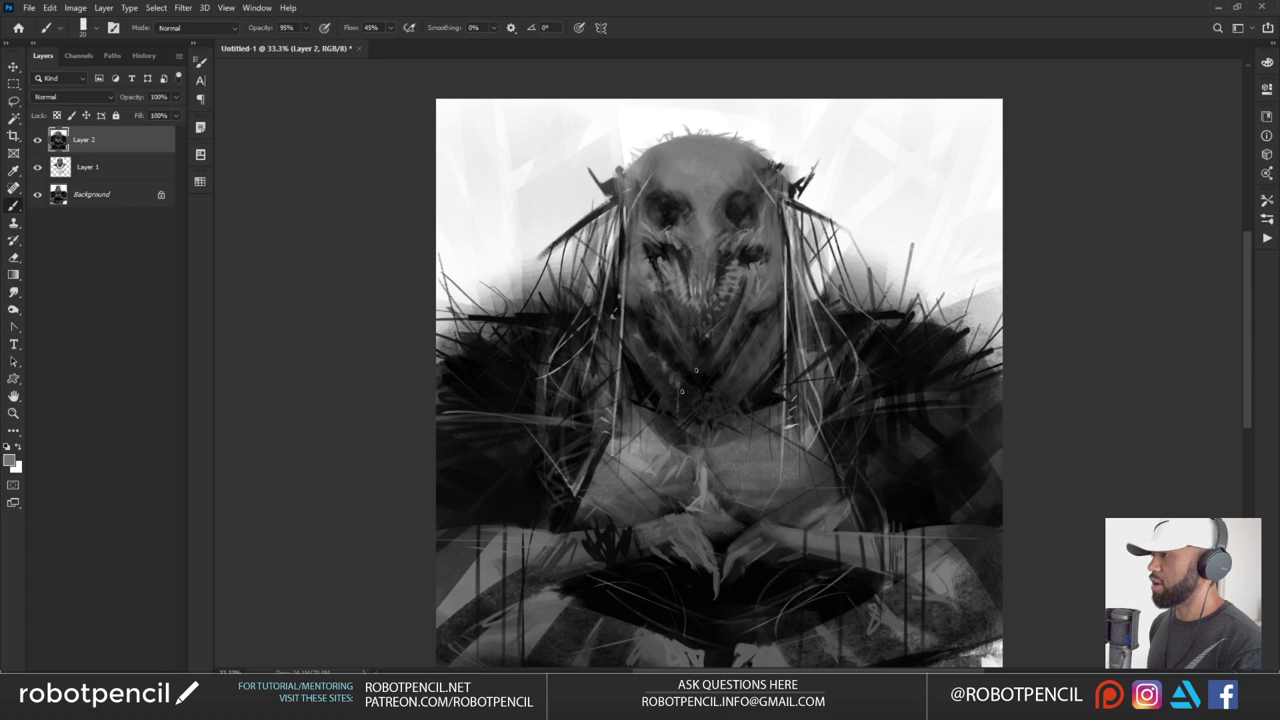
# Rework the dark edge above the mouth corner with sampled dark grey, undoing the first stroke and reducing the brush to size 10
pyautogui.press('z')
pyautogui.keyDown('alt'); pyautogui.click(719, 436); pyautogui.keyUp('alt')
pyautogui.keyDown('alt'); pyautogui.click(719, 436); pyautogui.keyUp('alt')
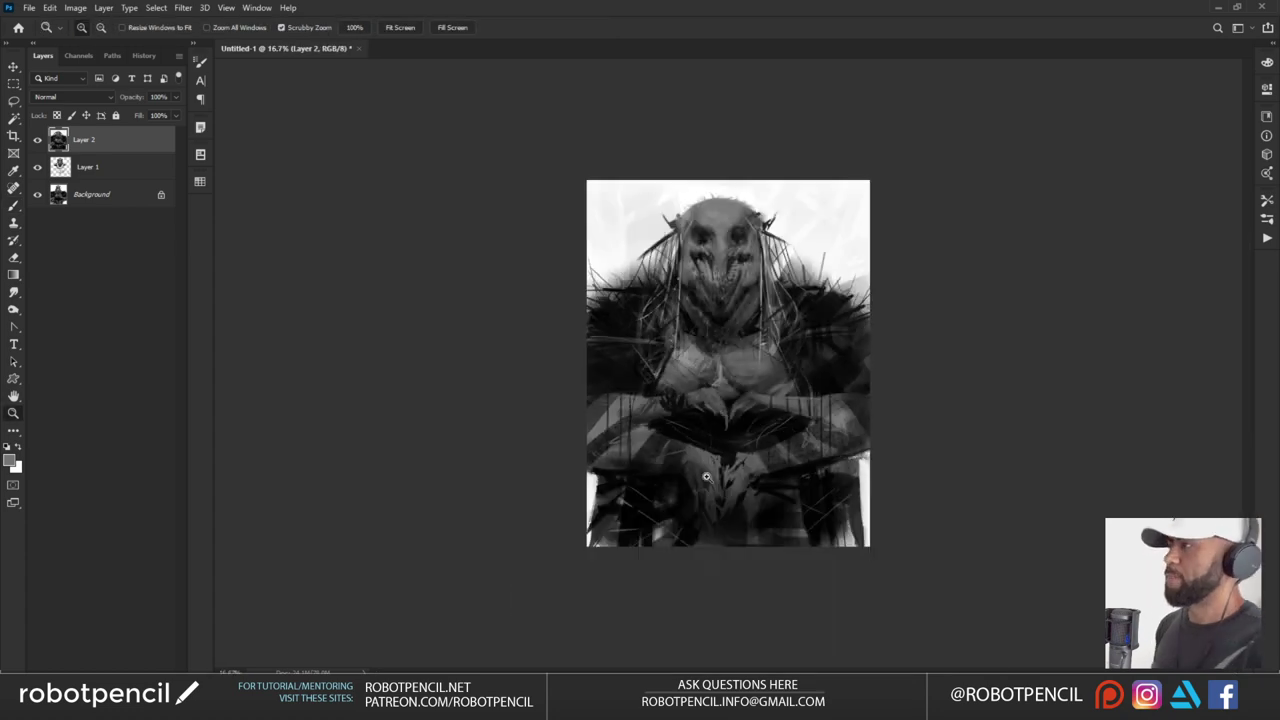
pyautogui.click(740, 364)
pyautogui.click(738, 362)
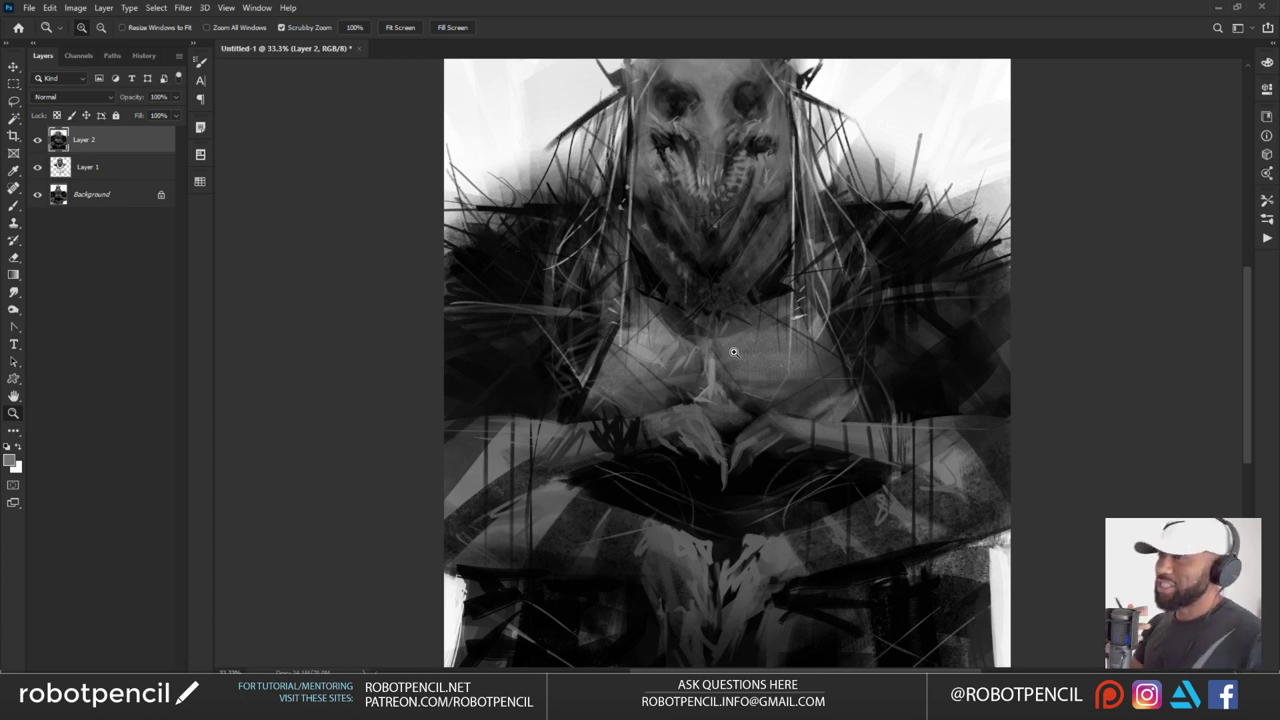
pyautogui.keyDown('ctrl'); pyautogui.click(713, 230); pyautogui.keyUp('ctrl')
pyautogui.moveTo(717, 226); pyautogui.dragTo(668, 330)
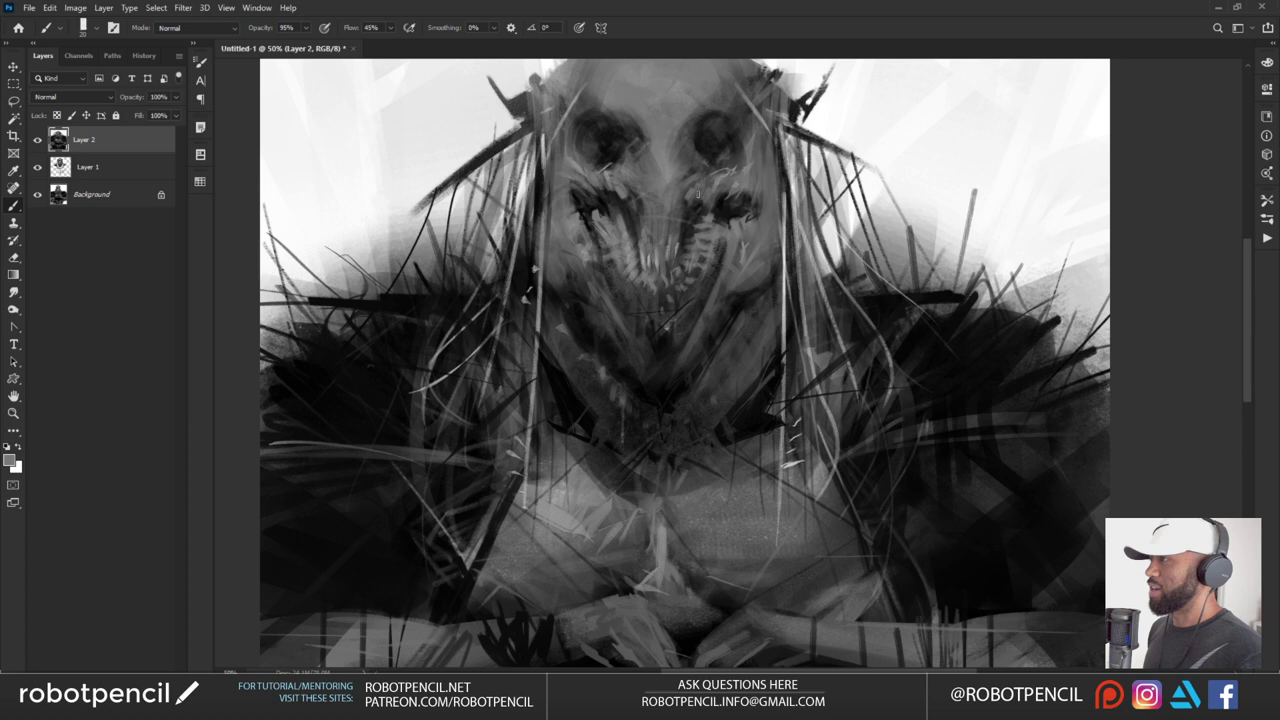
pyautogui.keyDown('alt'); pyautogui.click(733, 206); pyautogui.keyUp('alt')
pyautogui.moveTo(704, 204); pyautogui.dragTo(750, 189)
pyautogui.hotkey('ctrl', 'z')
pyautogui.press('[')
pyautogui.press('[')
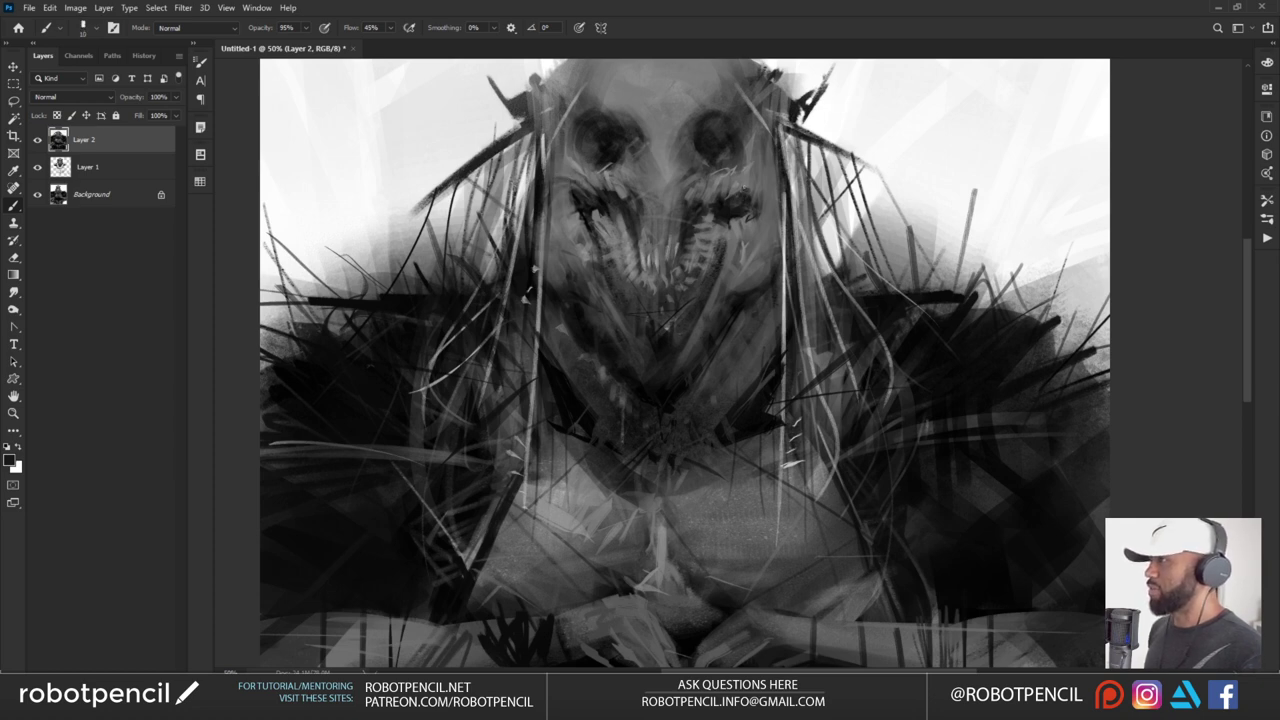
pyautogui.keyDown('alt'); pyautogui.click(725, 288); pyautogui.keyUp('alt')
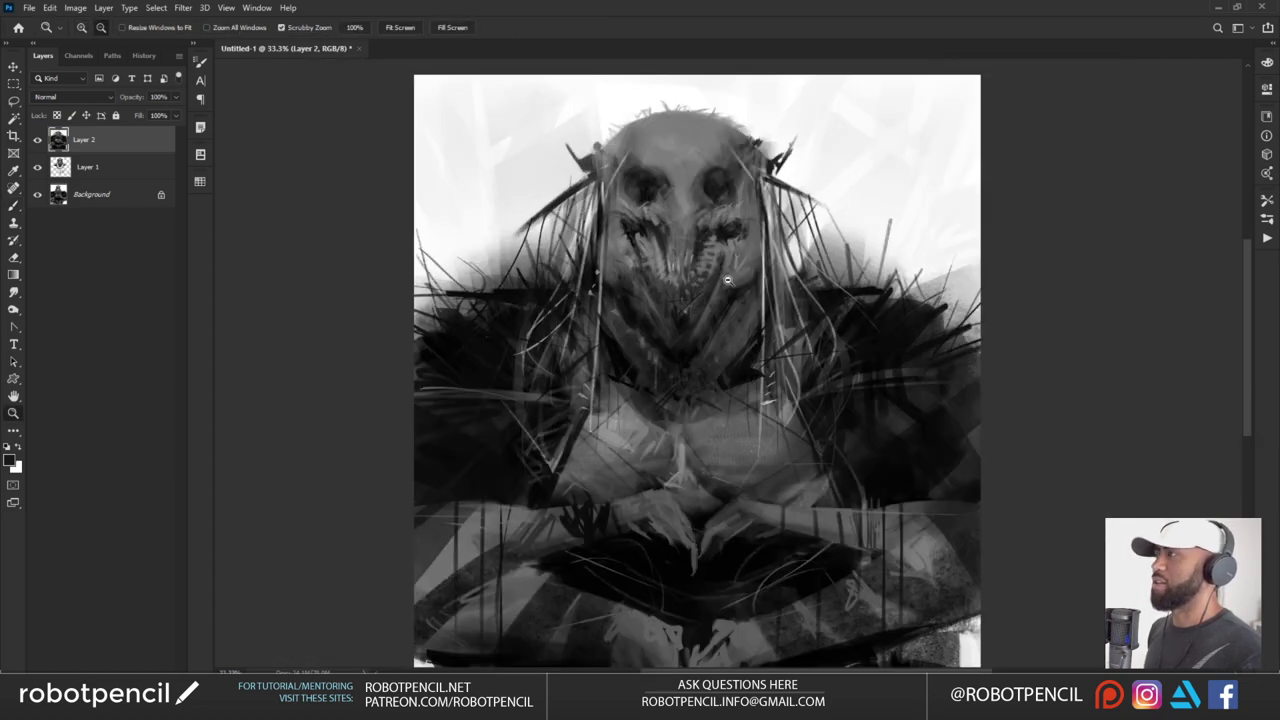
pyautogui.keyDown('alt'); pyautogui.click(725, 288); pyautogui.keyUp('alt')
pyautogui.keyDown('ctrl'); pyautogui.click(734, 269); pyautogui.keyUp('ctrl')
# Touch up the mouth corners and cheek sides with dark sampled from the mouth corner, enlarging the rectangular brush
pyautogui.keyDown('alt'); pyautogui.click(655, 180); pyautogui.keyUp('alt')
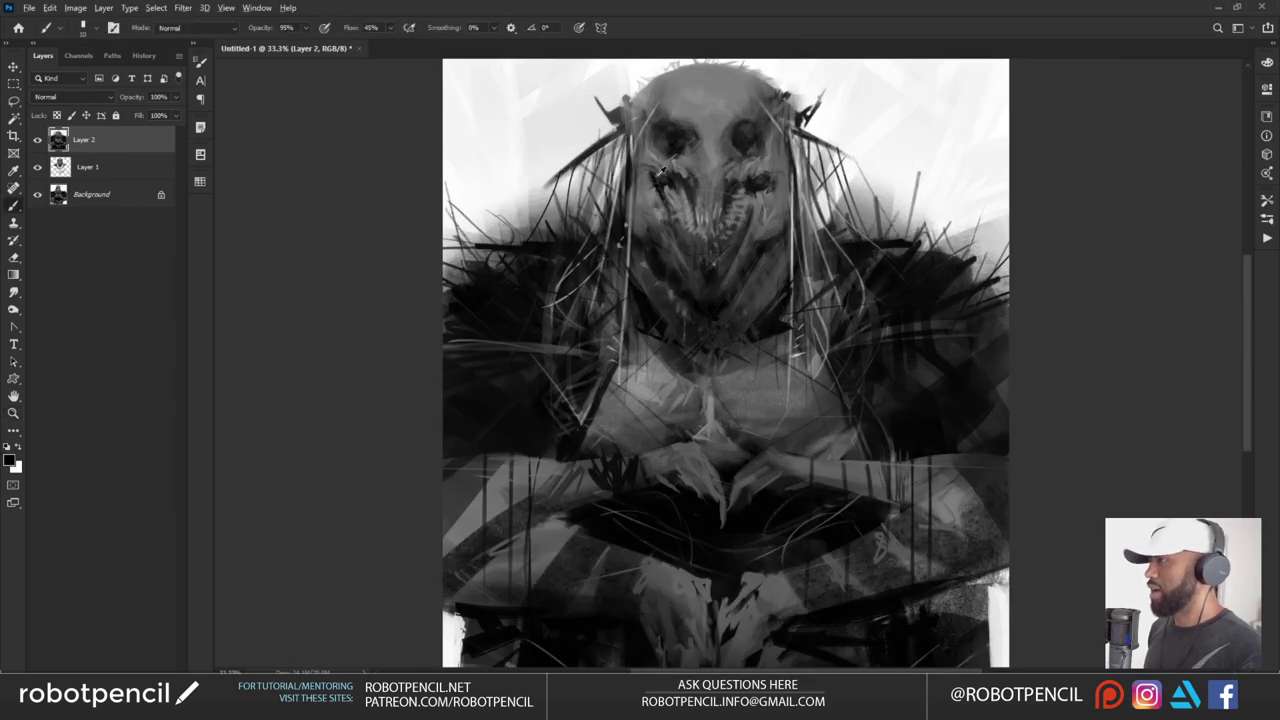
pyautogui.keyDown('alt'); pyautogui.click(652, 180); pyautogui.keyUp('alt')
pyautogui.press(']')
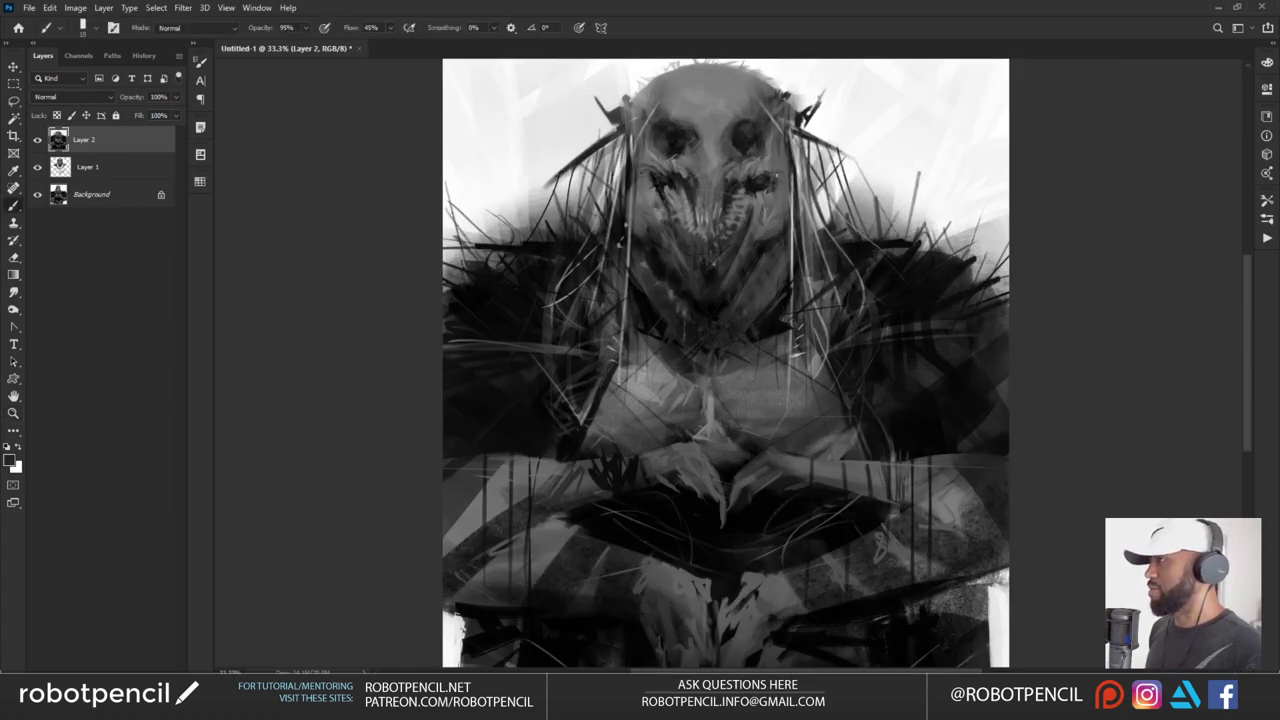
pyautogui.press(']')
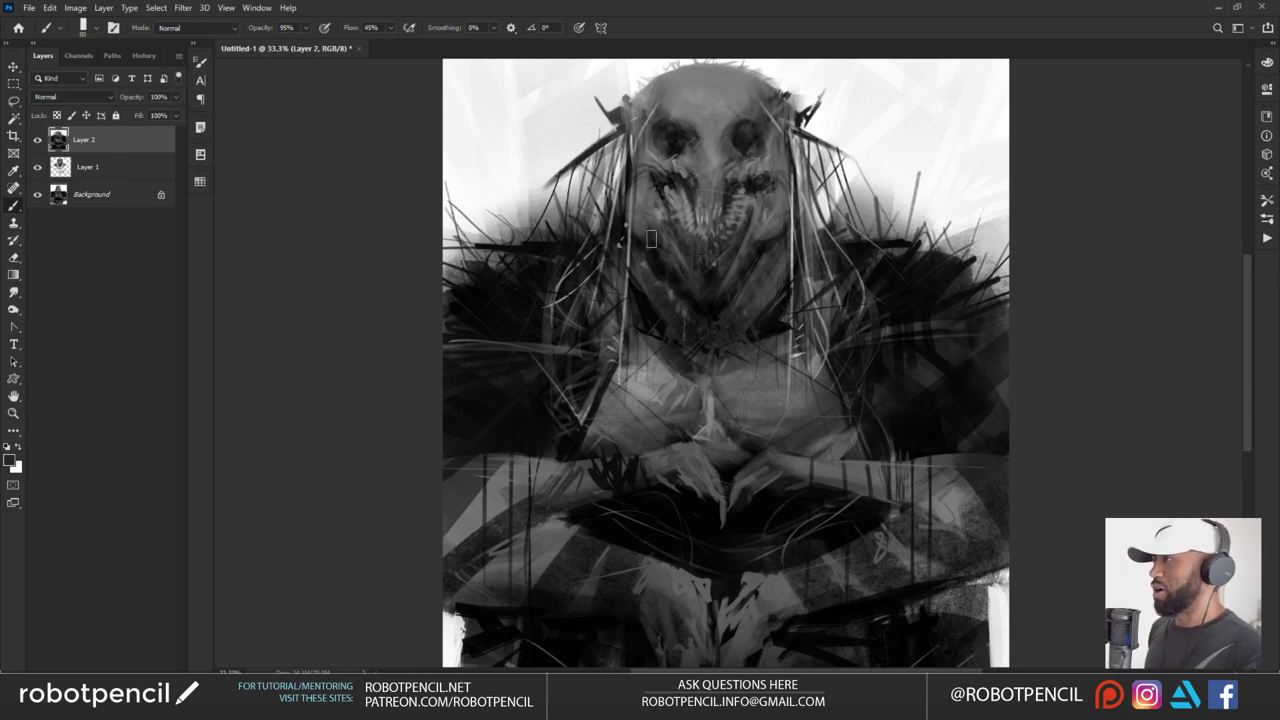
pyautogui.scroll(3, 648, 225)
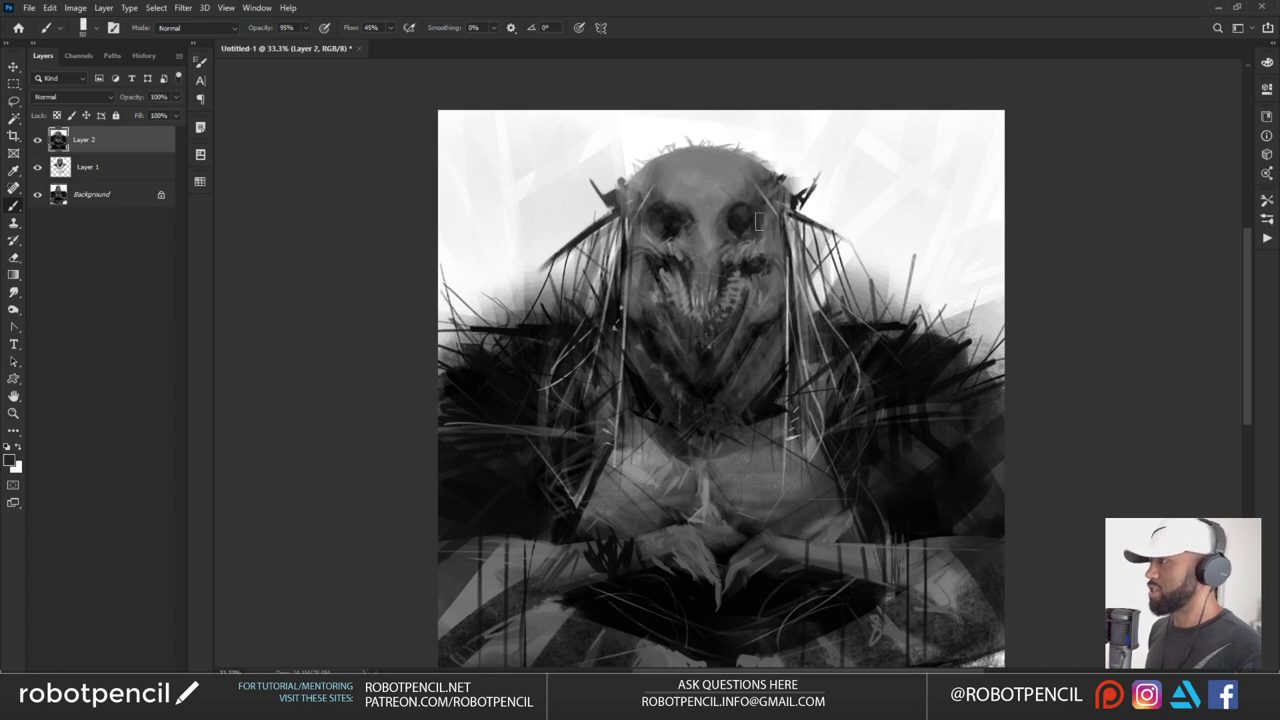
pyautogui.scroll(-3, 713, 336)
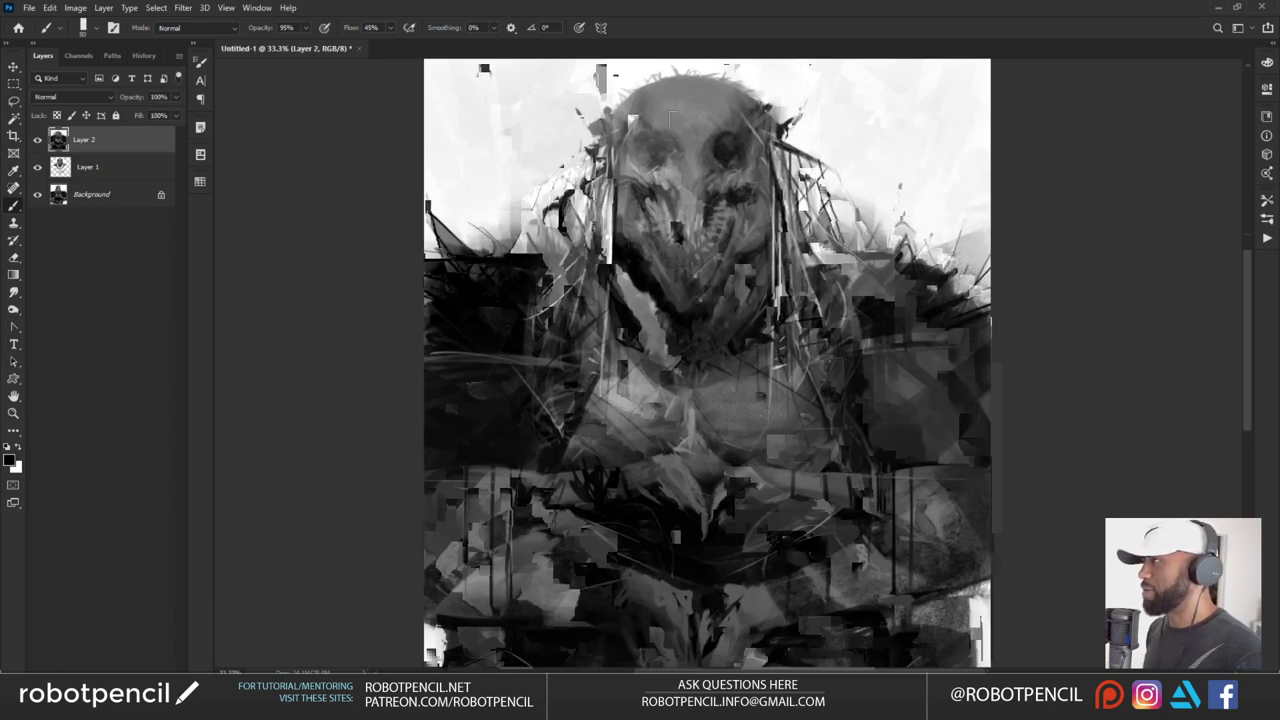
# Brighten the centre of the forehead above the nose ridge with grey sampled from the forehead
pyautogui.press('x')
pyautogui.press('x')
pyautogui.hotkey('alt', 'd')
pyautogui.press('Escape')
pyautogui.press('Escape')
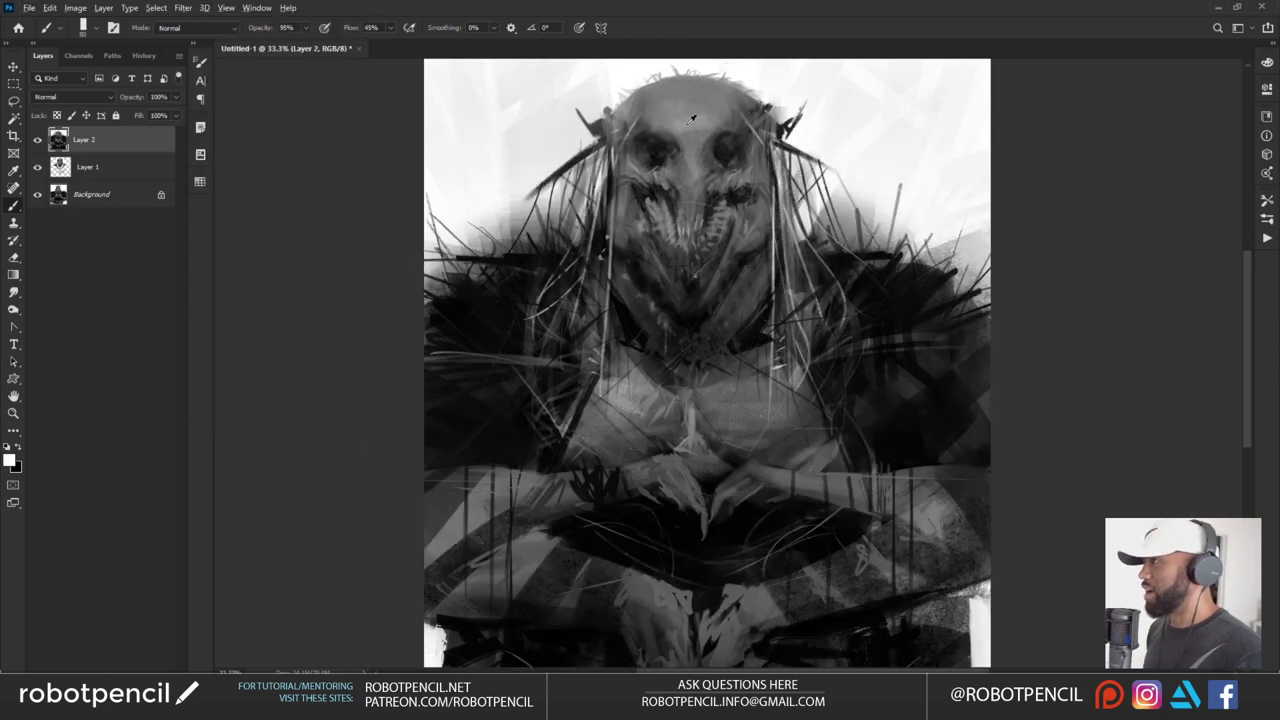
pyautogui.keyDown('alt'); pyautogui.click(680, 122); pyautogui.keyUp('alt')
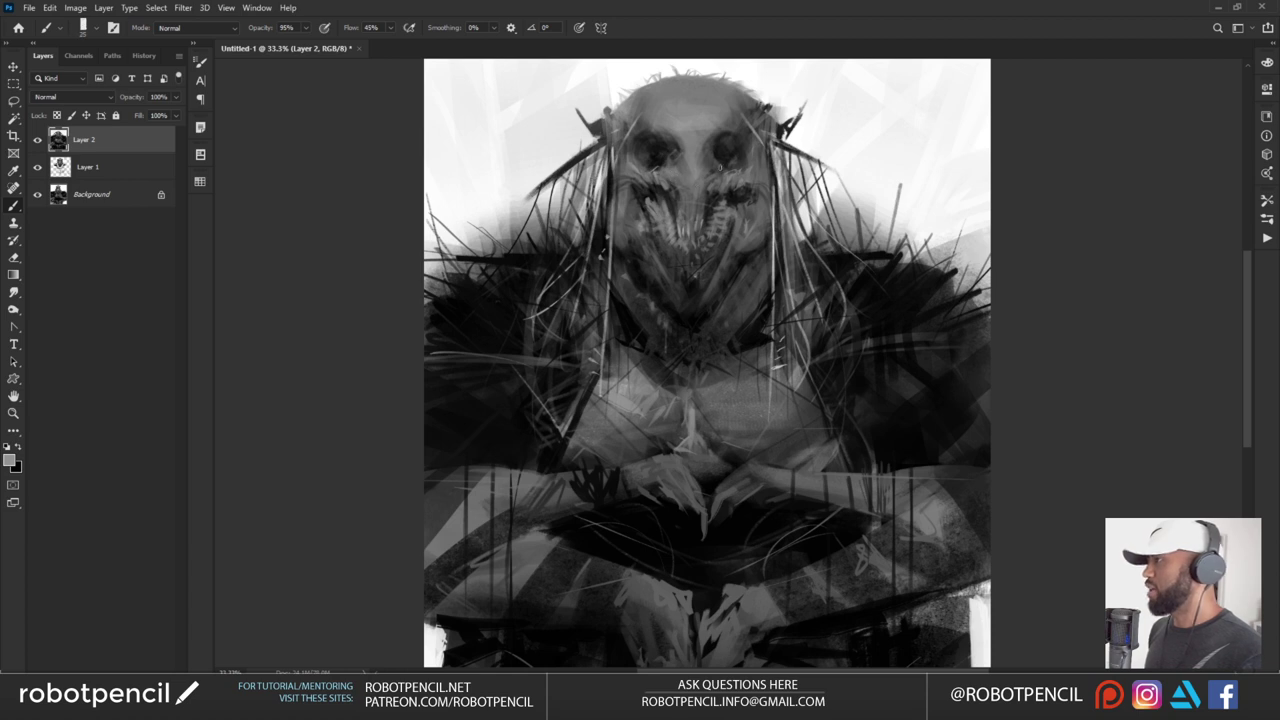
# Reset the brush colour to black for small dark accents on the face and check the whole painting
pyautogui.press('d')
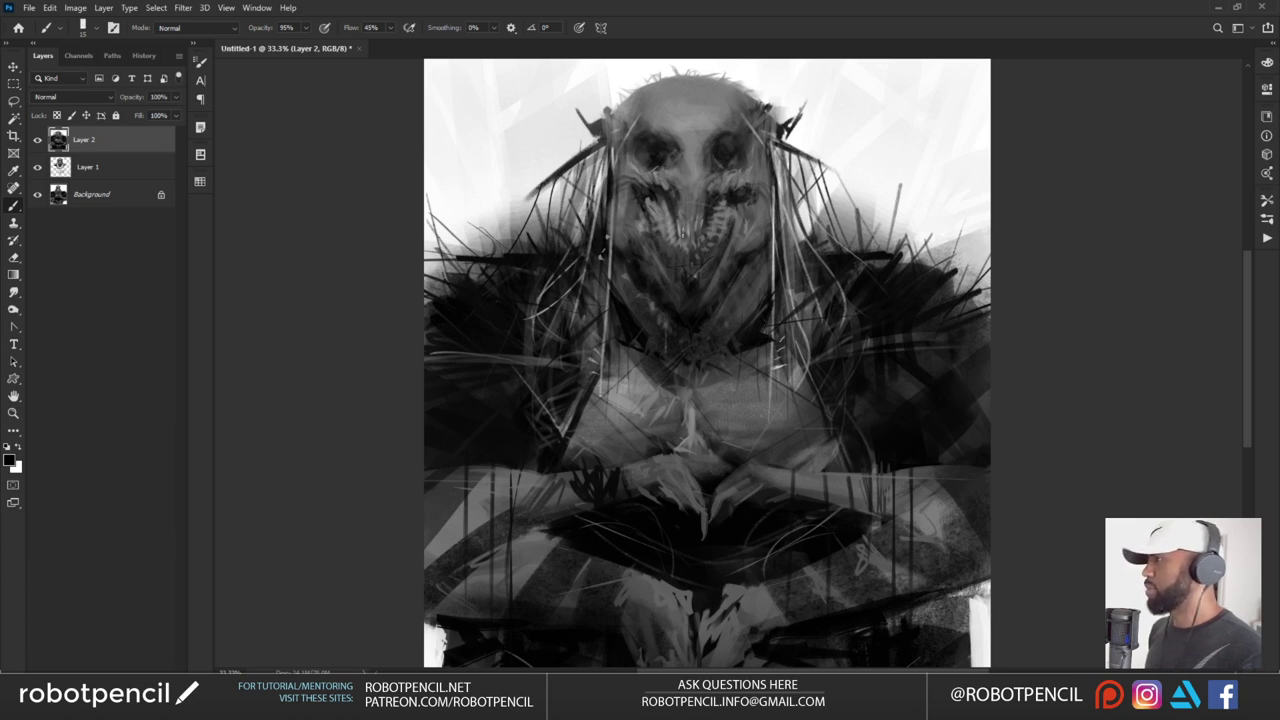
pyautogui.press('z')
pyautogui.keyDown('alt'); pyautogui.click(656, 318); pyautogui.keyUp('alt')
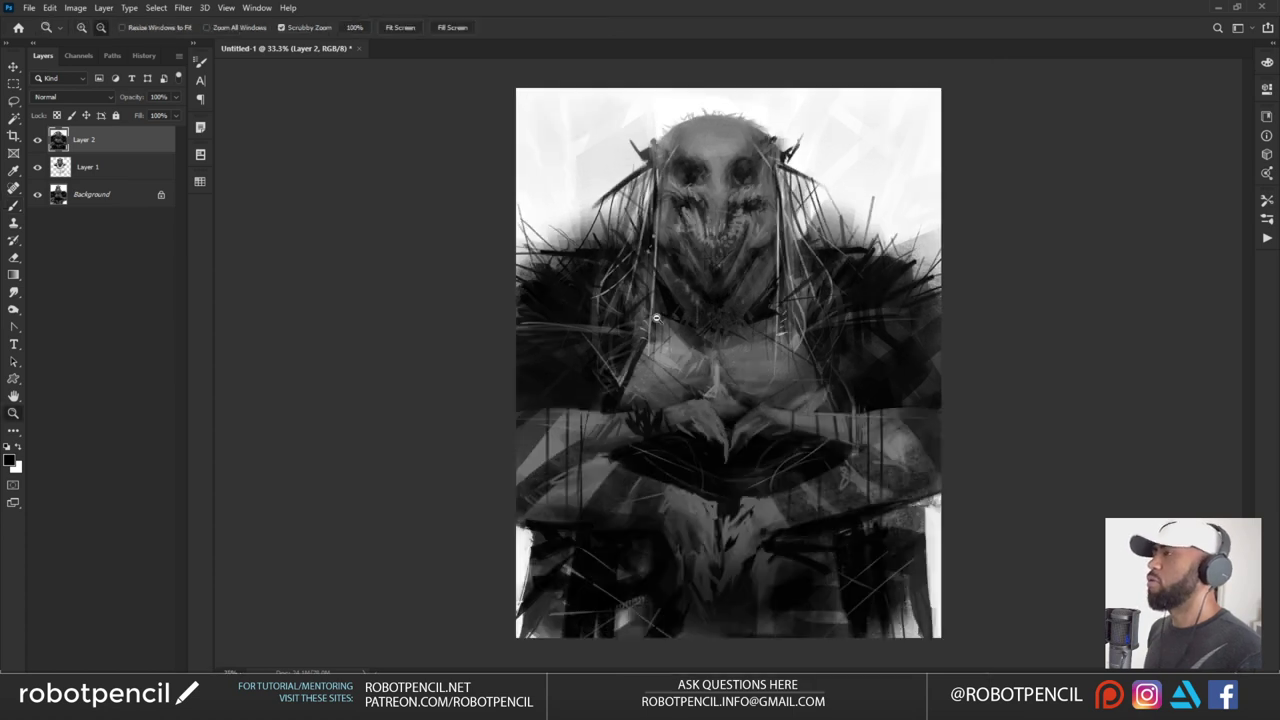
pyautogui.keyDown('alt'); pyautogui.click(655, 320); pyautogui.keyUp('alt')
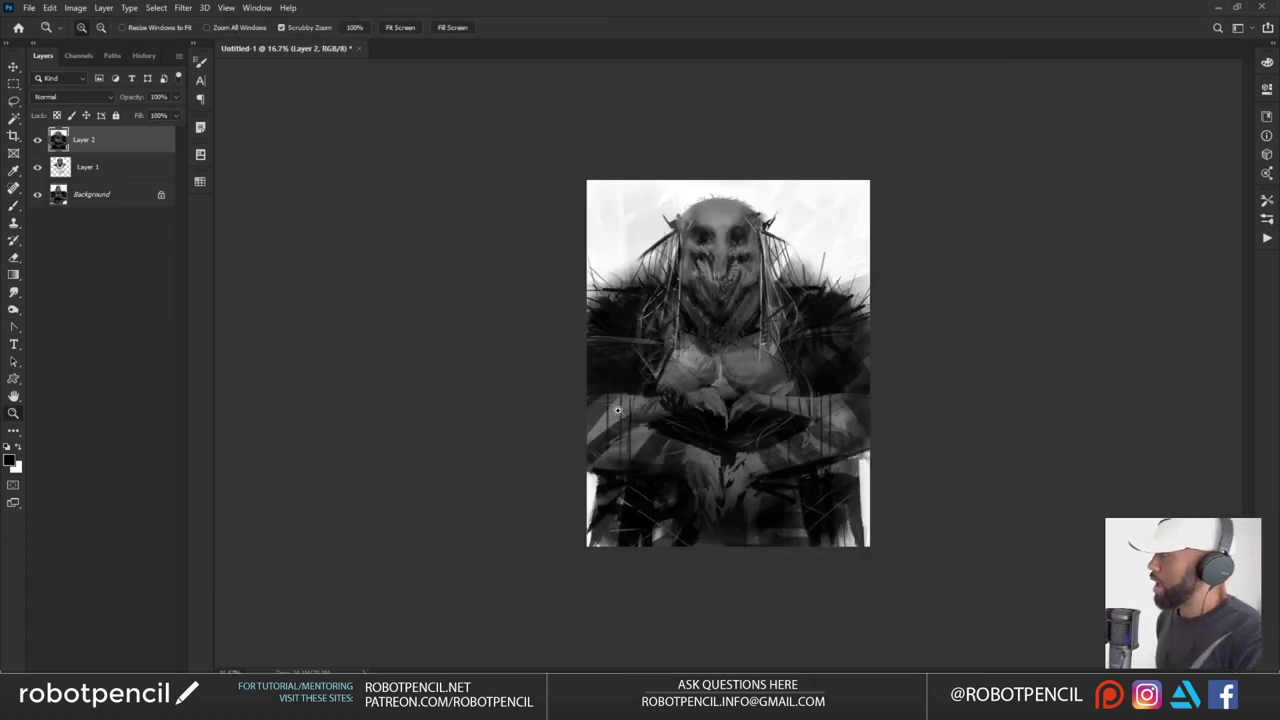
pyautogui.doubleClick(762, 227)
pyautogui.moveTo(720, 227); pyautogui.dragTo(695, 183)
pyautogui.scroll(2, 647, 244)
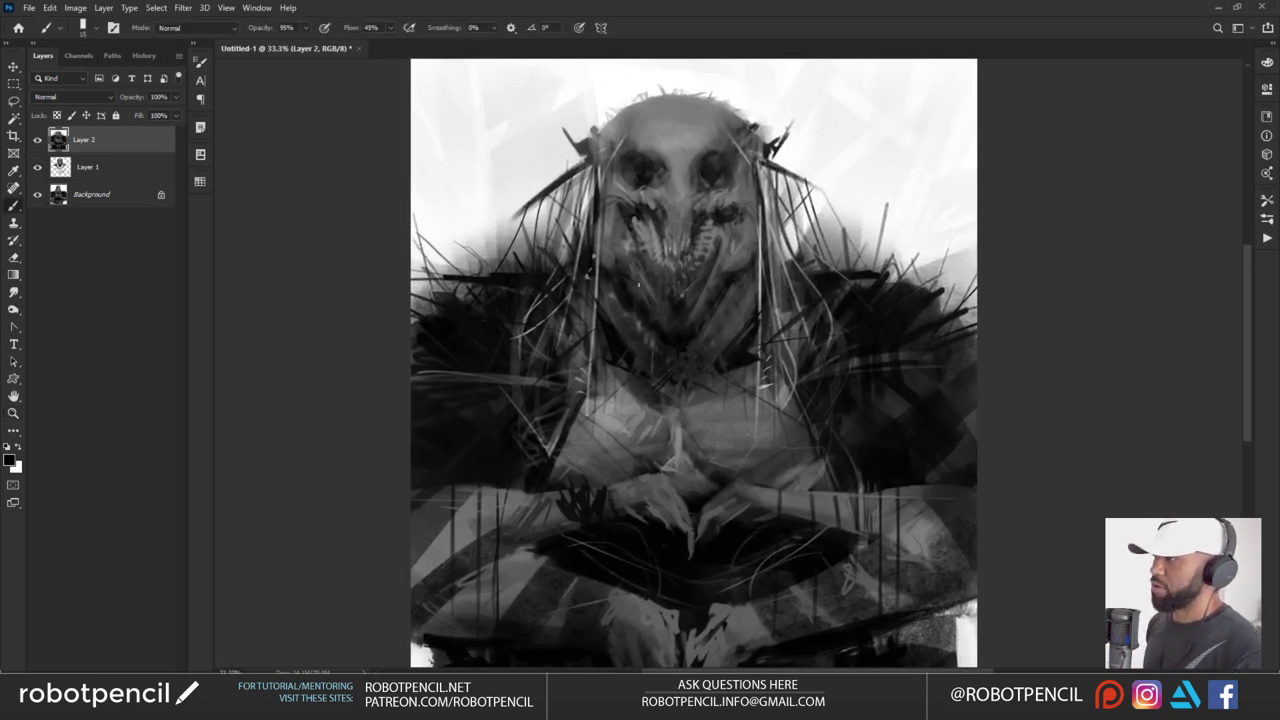
pyautogui.press('b')
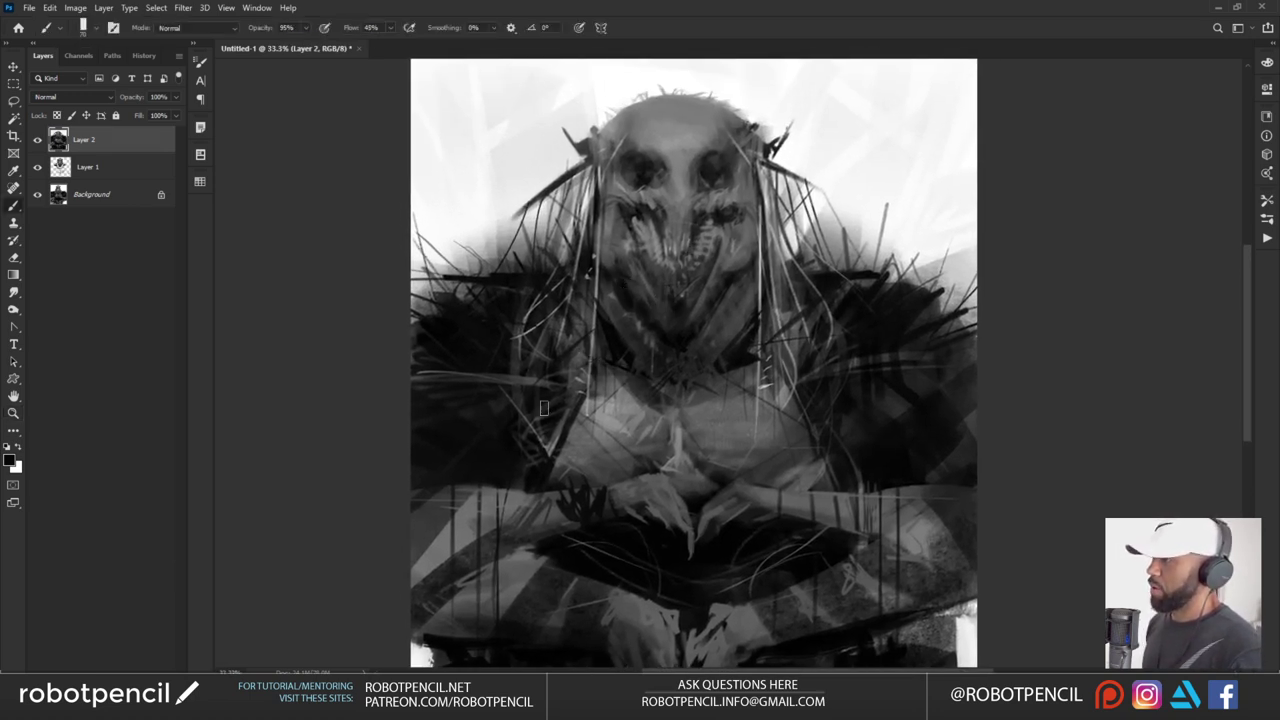
pyautogui.moveTo(694, 425); pyautogui.dragTo(672, 325)
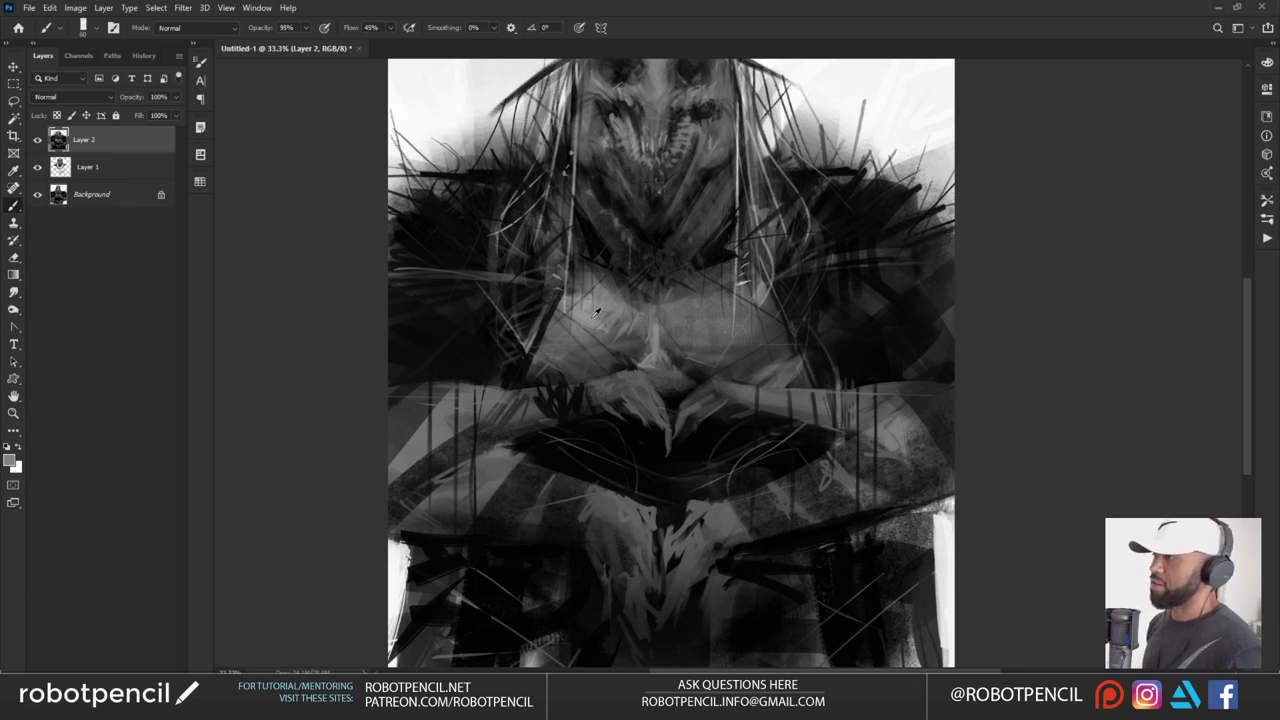
pyautogui.press('z')
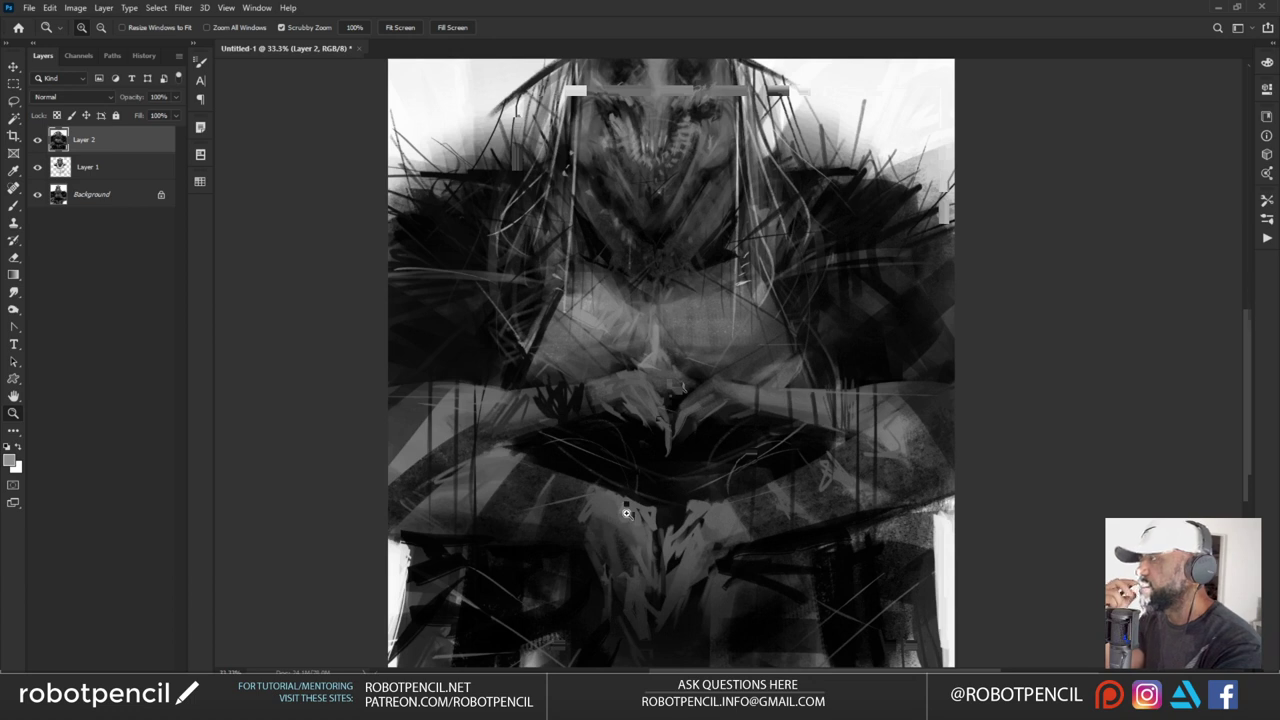
pyautogui.hotkey('ctrl', '-')
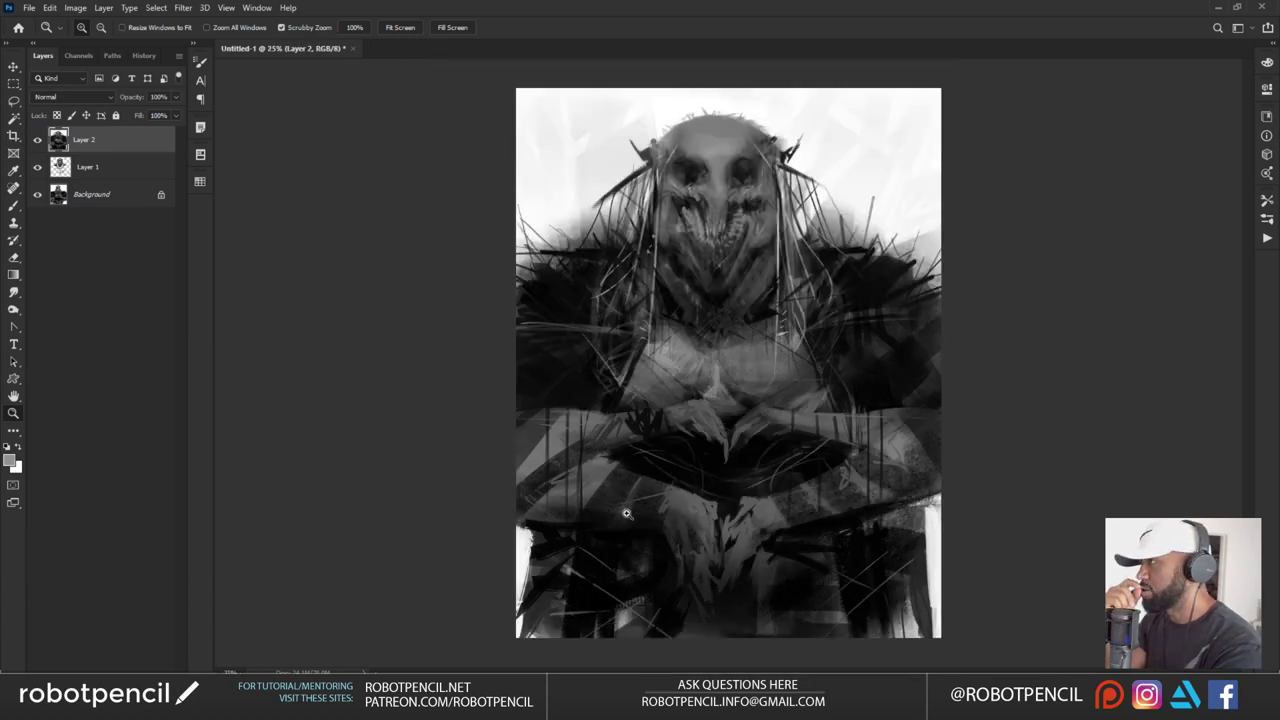
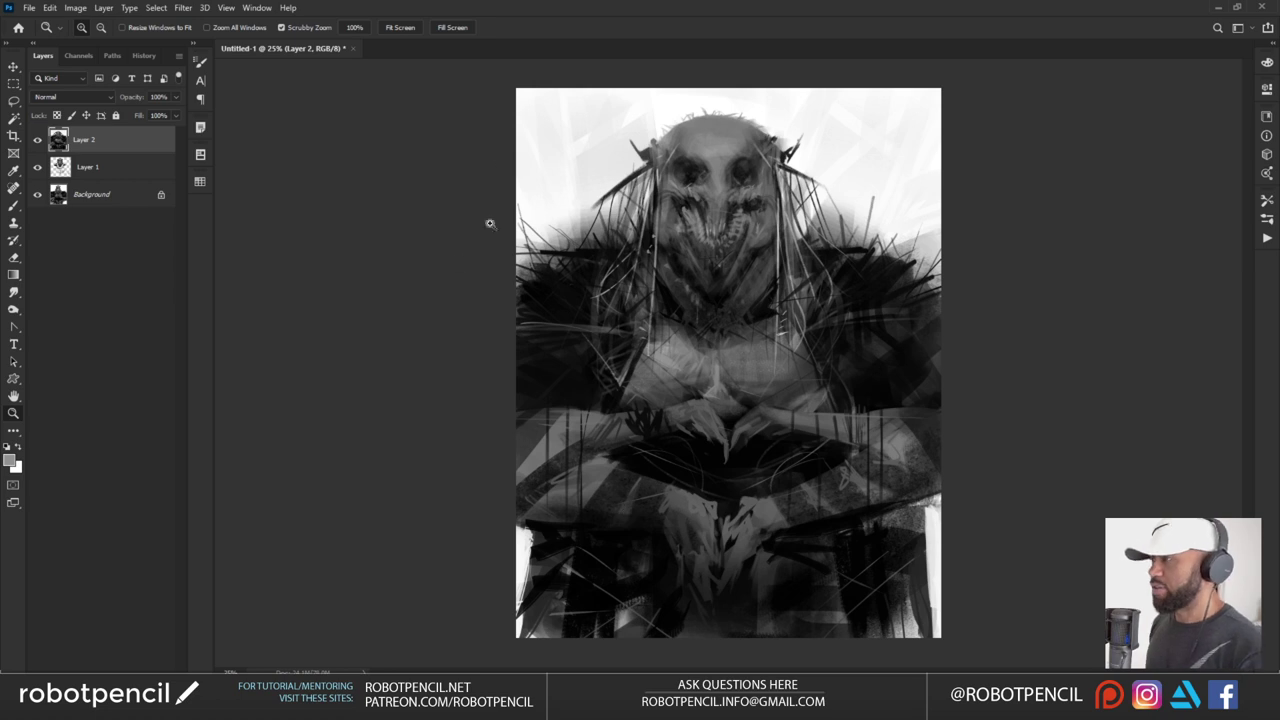
# Draw thin black spikes sticking out of the fur on both shoulders against the pale background
pyautogui.press('b')
pyautogui.scroll(1, 582, 267)
pyautogui.press('d')
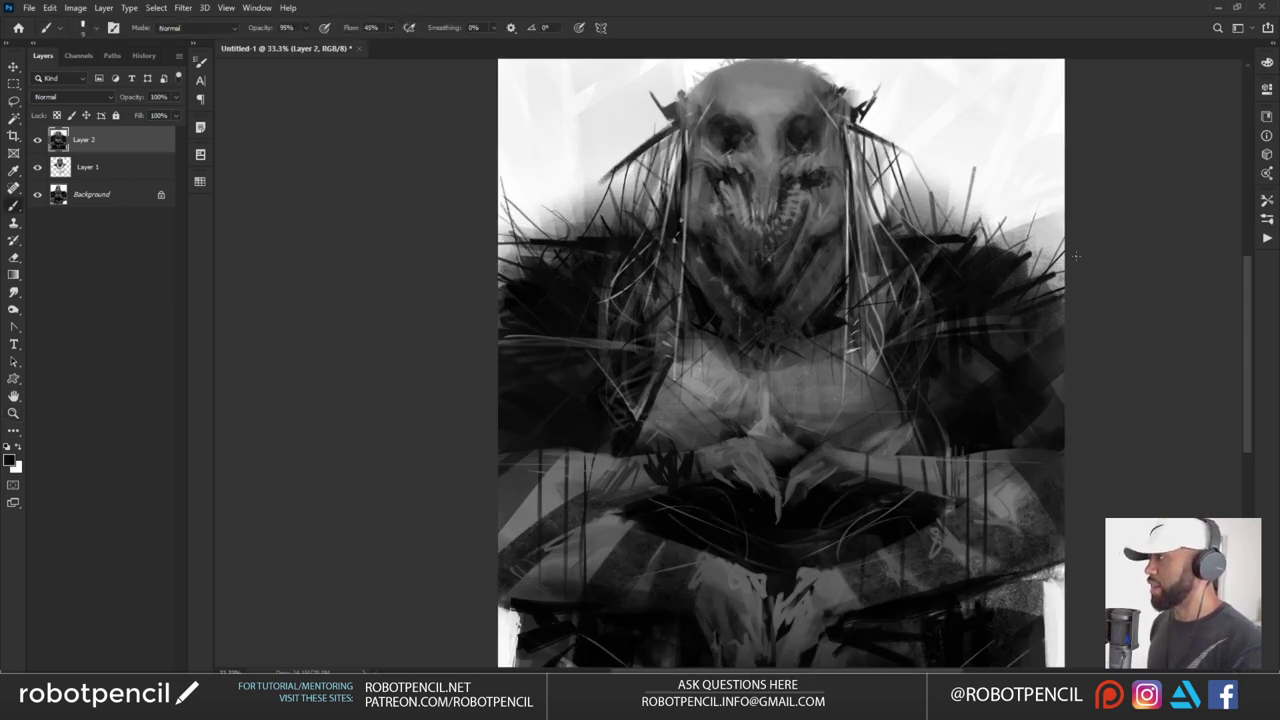
pyautogui.moveTo(970, 244); pyautogui.dragTo(1106, 231)
pyautogui.moveTo(920, 238); pyautogui.dragTo(1085, 212)
pyautogui.moveTo(497, 179); pyautogui.dragTo(652, 251)
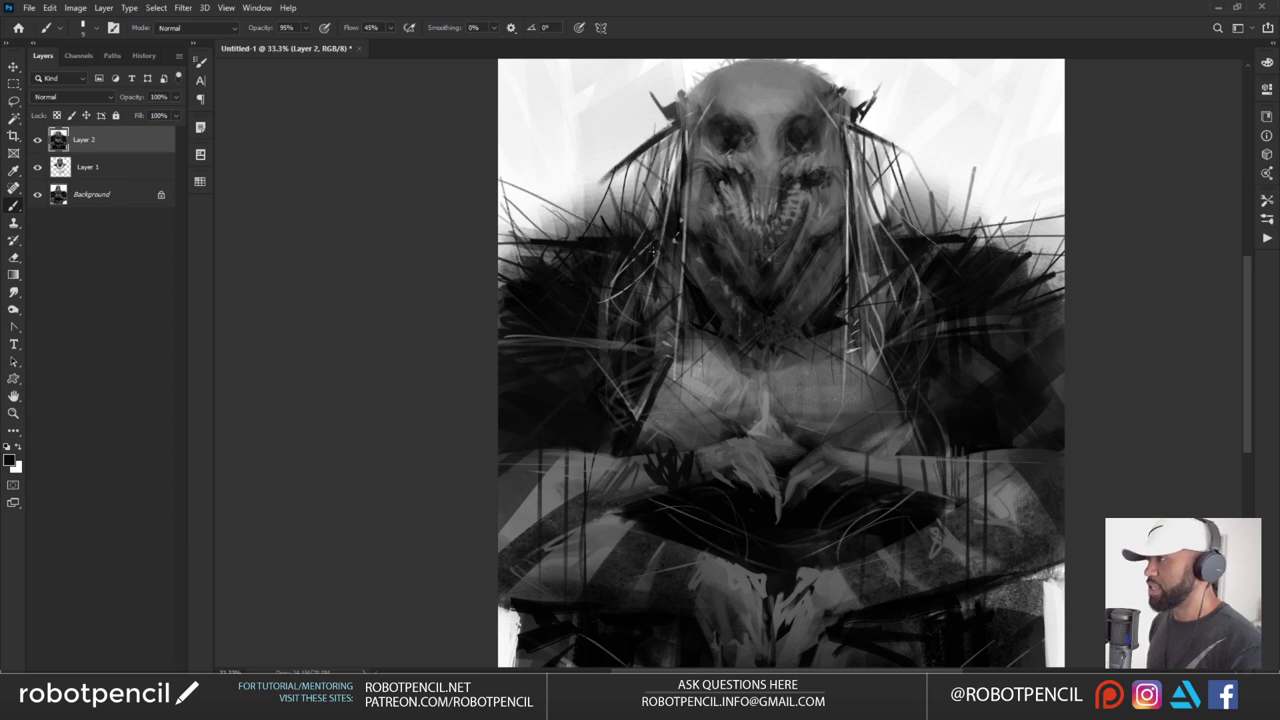
# Undo the last stroke and add fine white strands to the hair beside the jaw with a size 7 brush
pyautogui.moveTo(780, 344); pyautogui.dragTo(690, 296)
pyautogui.press('x')
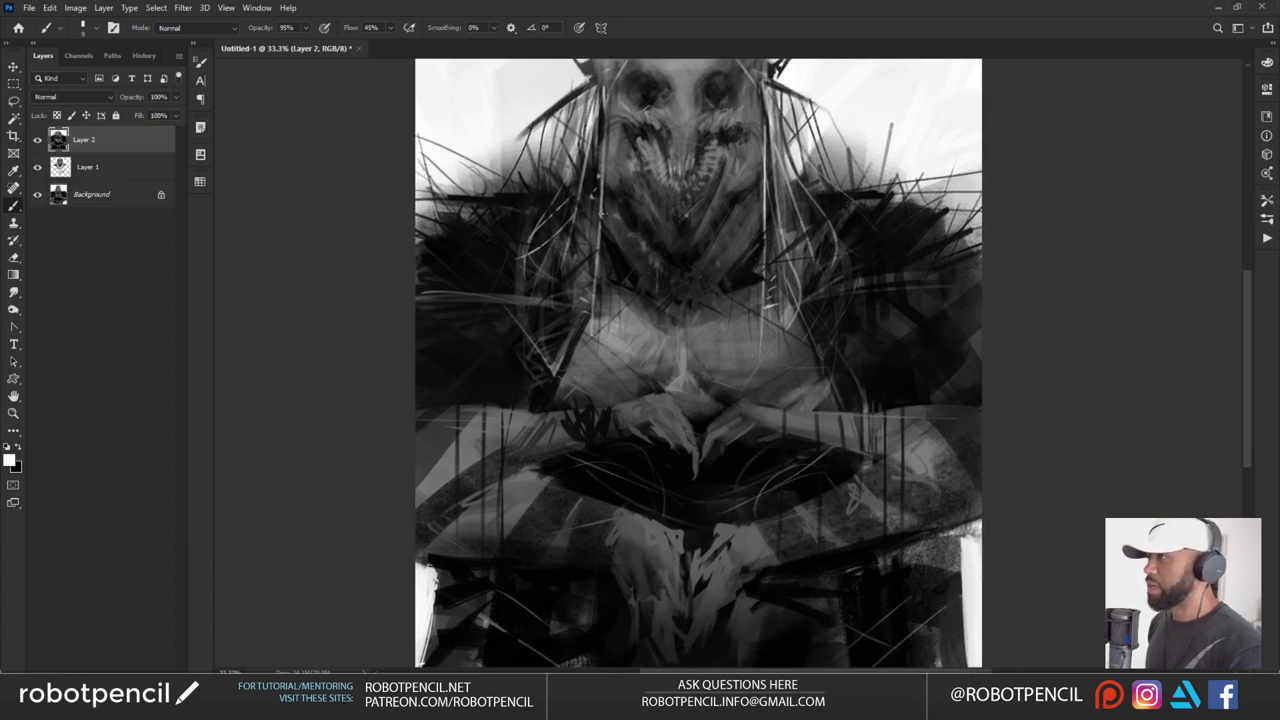
pyautogui.hotkey('ctrl', 'z')
pyautogui.press('[')
pyautogui.press('[')
pyautogui.moveTo(610, 233); pyautogui.dragTo(588, 285)
pyautogui.moveTo(636, 190); pyautogui.dragTo(649, 275)
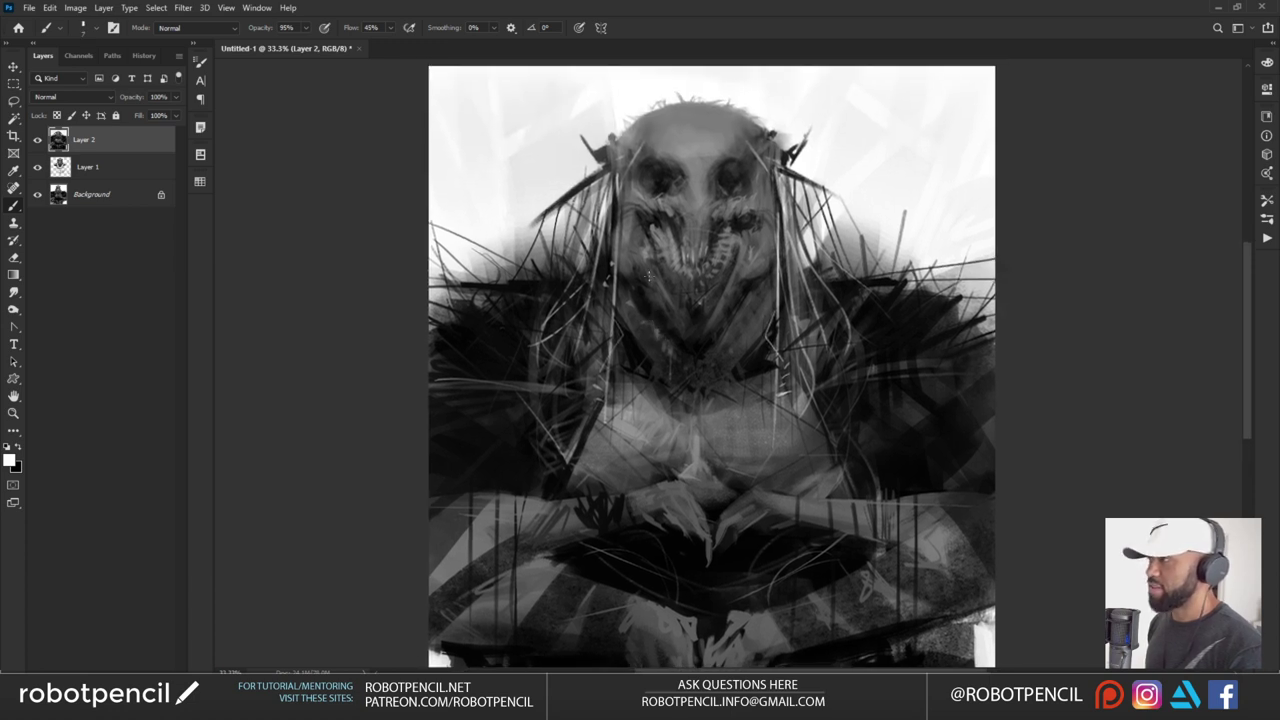
# Draw long thin white hair strands from the temples down both sides of the face, undoing and redrawing unwanted strokes
pyautogui.moveTo(631, 138); pyautogui.dragTo(615, 214)
pyautogui.moveTo(759, 126)
pyautogui.mouseDown()
pyautogui.moveTo(781, 190)
pyautogui.moveTo(764, 222)
pyautogui.mouseUp()
pyautogui.hotkey('ctrl', 'z')
pyautogui.moveTo(636, 132); pyautogui.dragTo(632, 284)
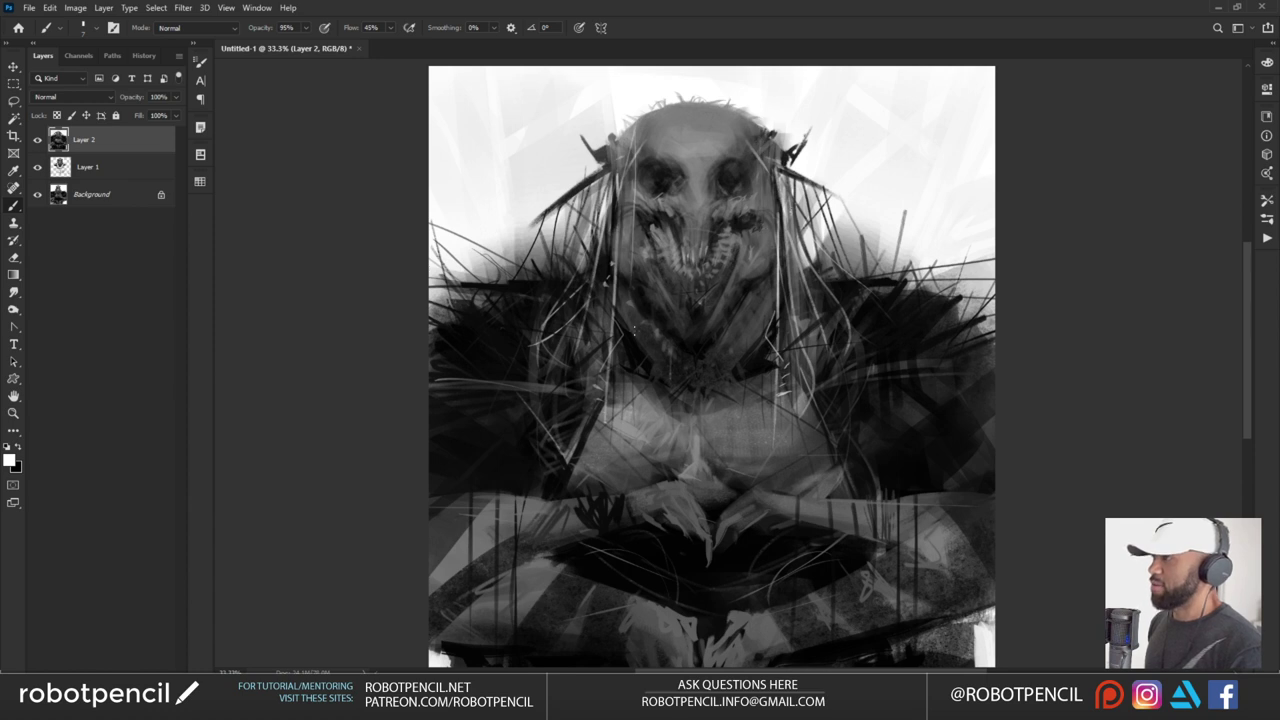
pyautogui.hotkey('ctrl', 'z')
pyautogui.moveTo(758, 145); pyautogui.dragTo(758, 280)
pyautogui.hotkey('ctrl', 'z')
pyautogui.moveTo(631, 150); pyautogui.dragTo(630, 316)
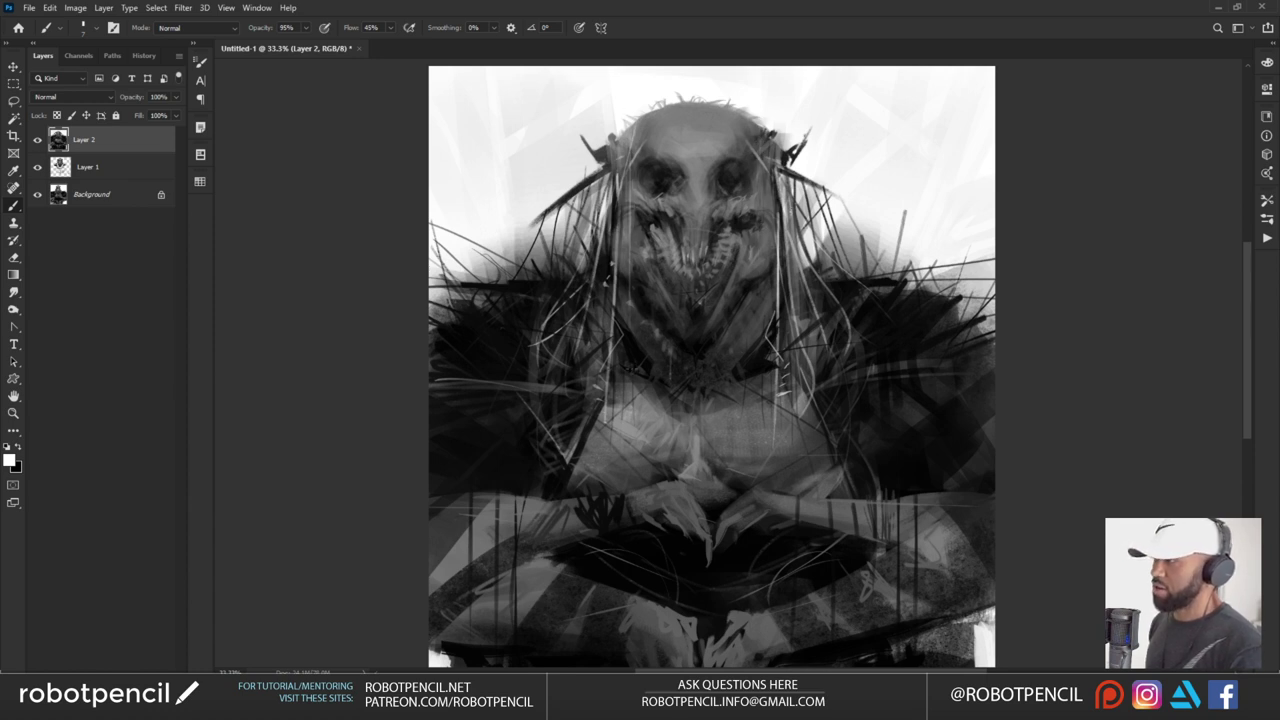
pyautogui.hotkey('ctrl', 'z')
pyautogui.moveTo(771, 132); pyautogui.dragTo(762, 325)
# Add thin light edge lines along the top of the forearms with grey sampled from the painting
pyautogui.moveTo(625, 428); pyautogui.dragTo(641, 328)
pyautogui.keyDown('alt'); pyautogui.click(659, 258); pyautogui.keyUp('alt')
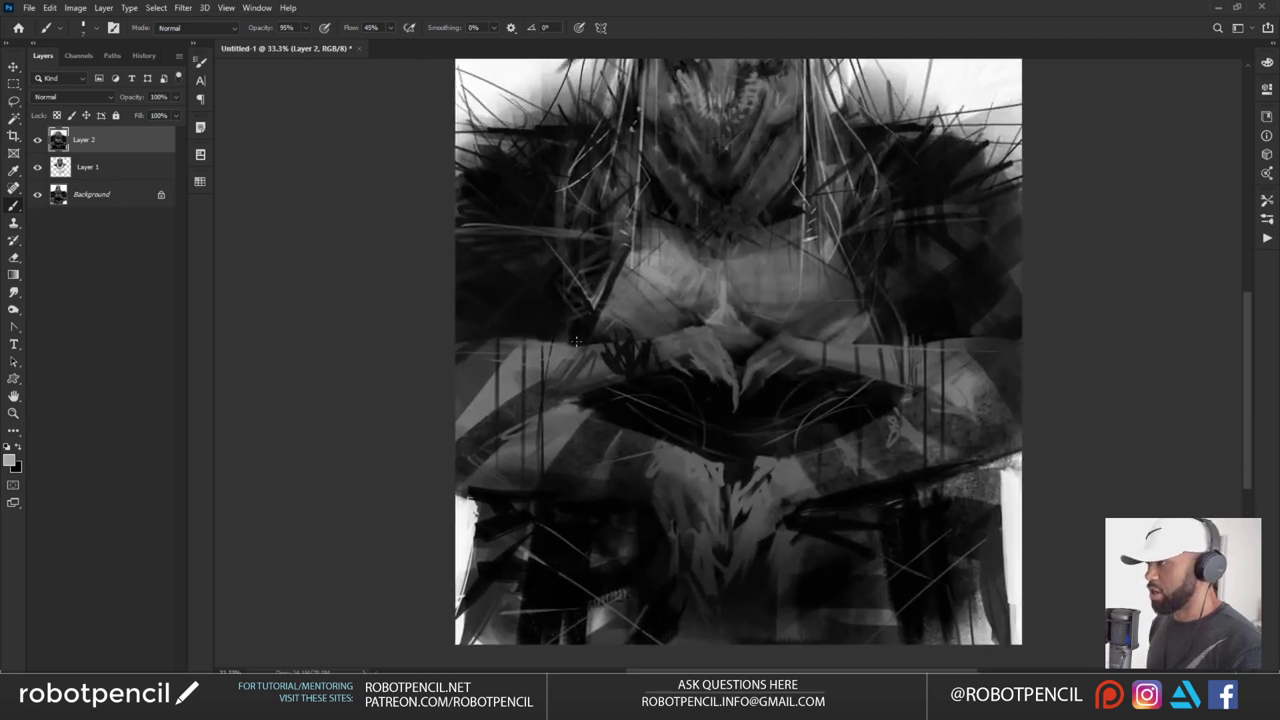
pyautogui.moveTo(548, 346); pyautogui.dragTo(604, 349)
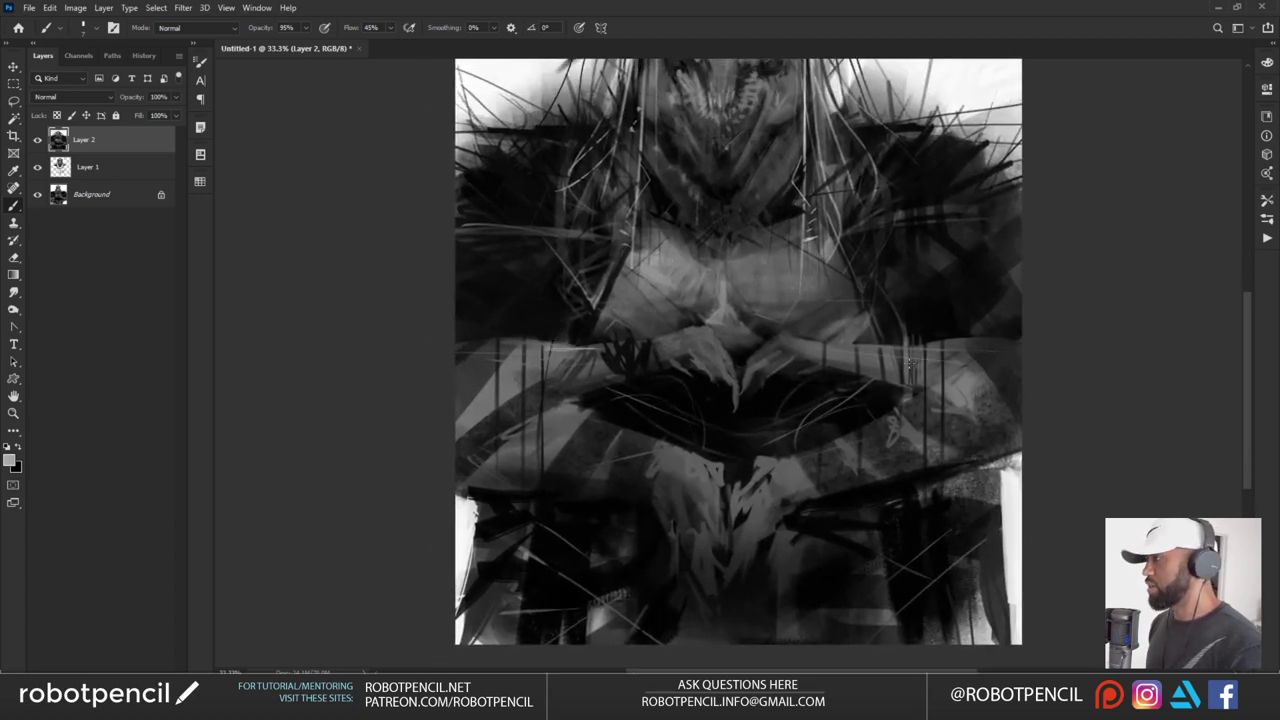
pyautogui.press('z')
pyautogui.keyDown('alt'); pyautogui.click(903, 428); pyautogui.keyUp('alt')
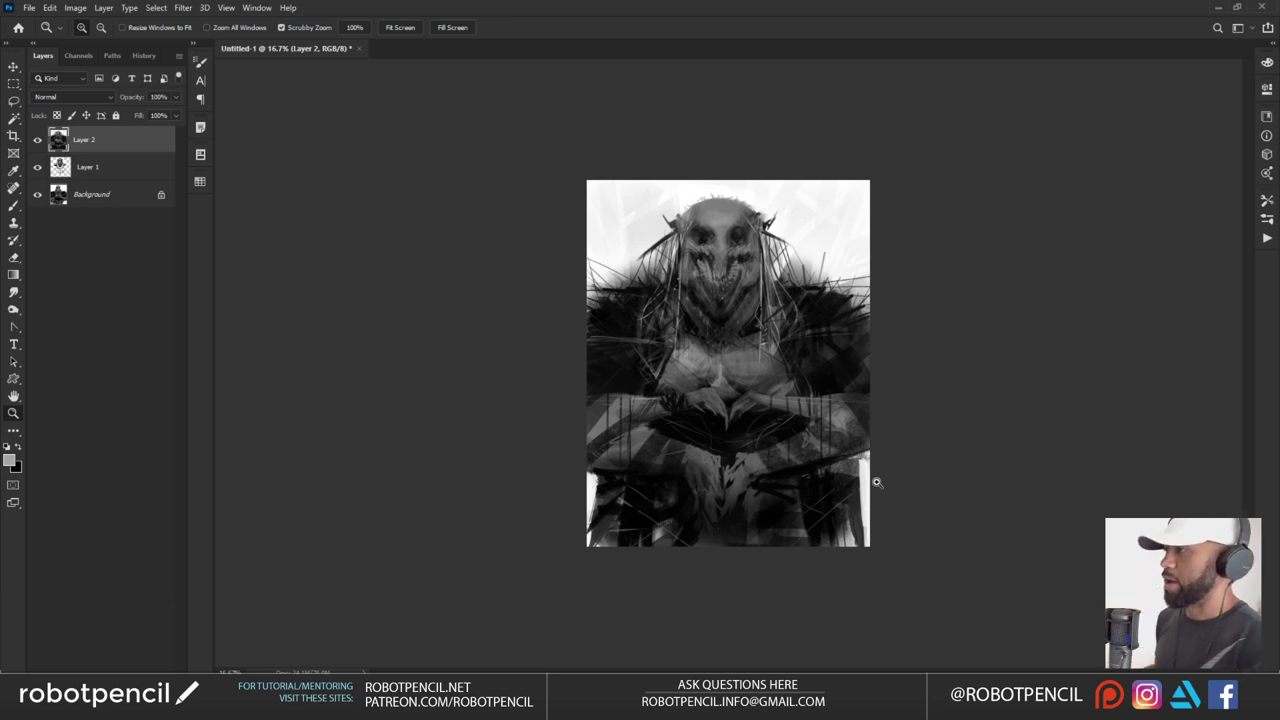
pyautogui.click(708, 356)
pyautogui.press('b')
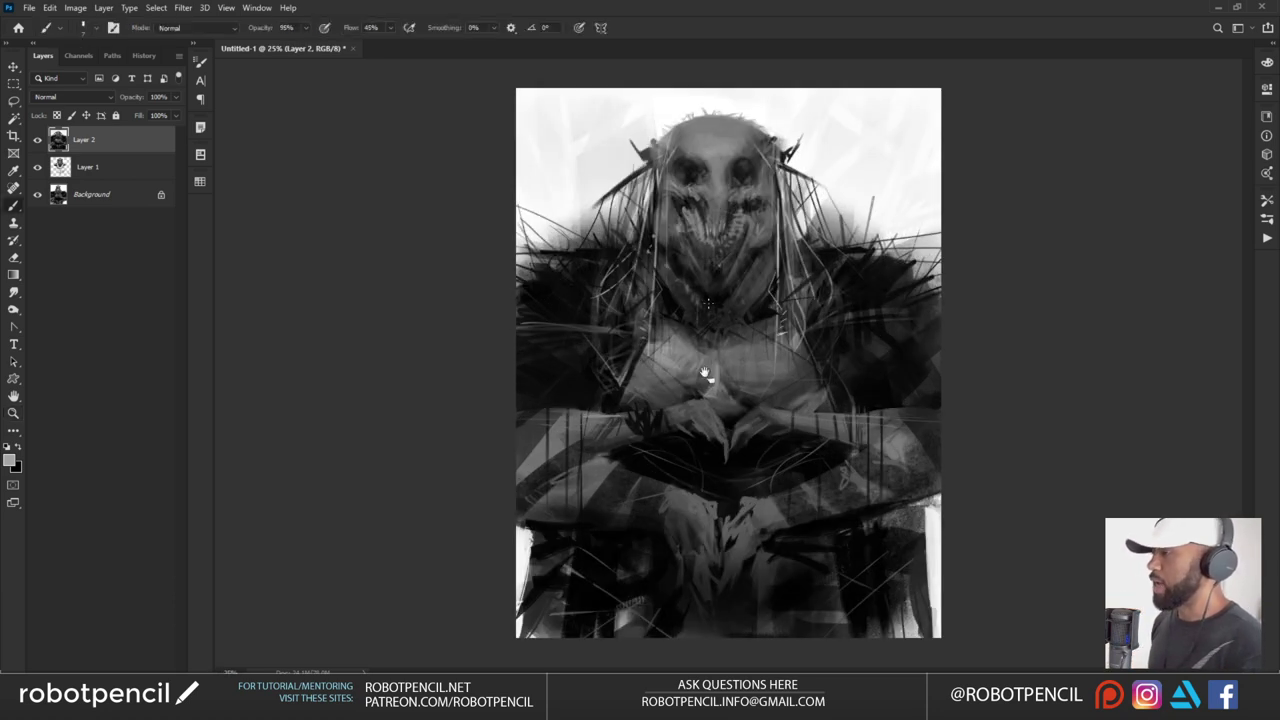
pyautogui.press('z')
pyautogui.click(742, 367)
pyautogui.keyDown('alt'); pyautogui.click(747, 376); pyautogui.keyUp('alt')
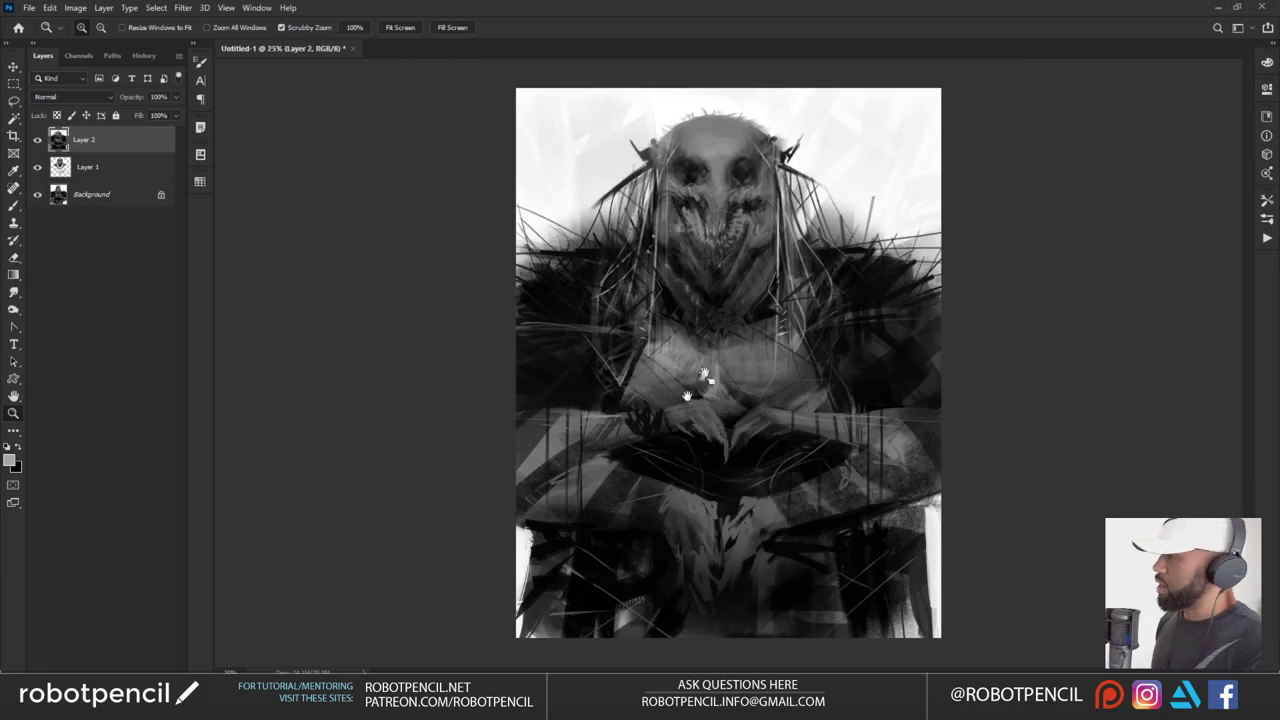
# Choose a 600 px textured brush and roughen the pale areas beside the legs with sampled near-white, undoing an unwanted stroke
pyautogui.click(690, 377)
pyautogui.moveTo(717, 437); pyautogui.dragTo(682, 224)
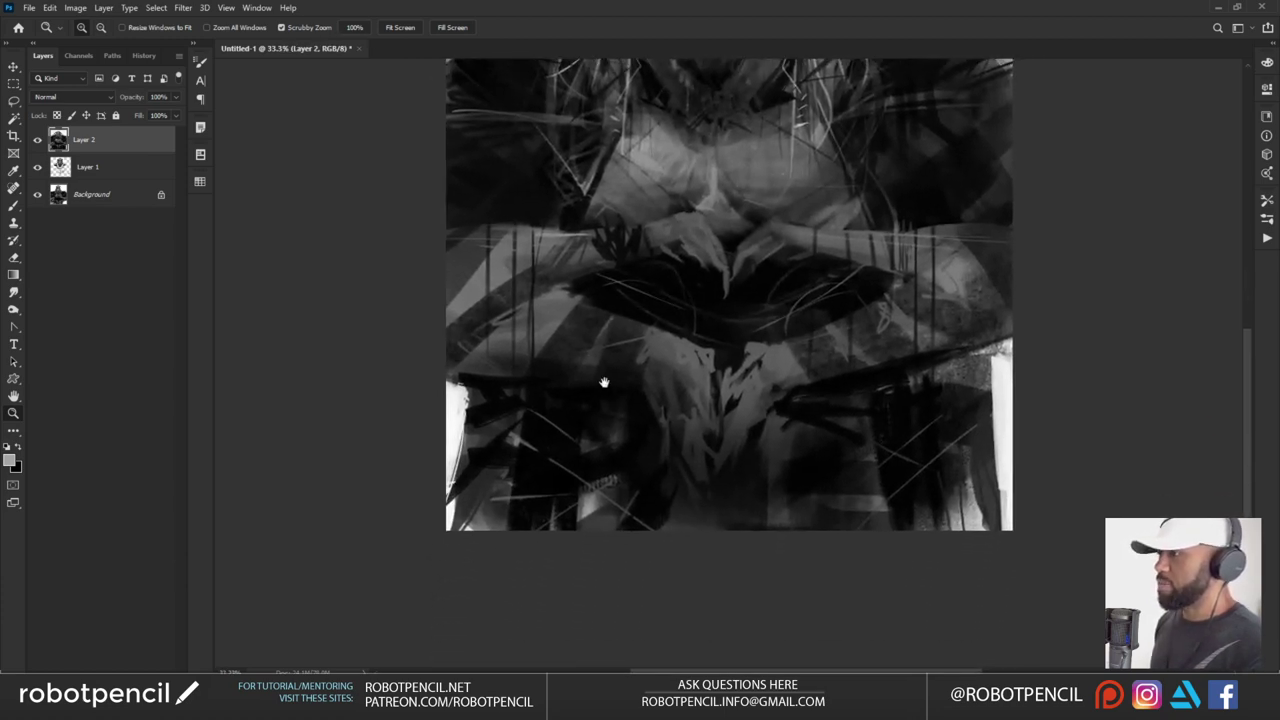
pyautogui.moveTo(604, 383); pyautogui.dragTo(602, 382)
pyautogui.press('b')
pyautogui.rightClick(600, 382)
pyautogui.doubleClick(568, 406)
pyautogui.rightClick(567, 359)
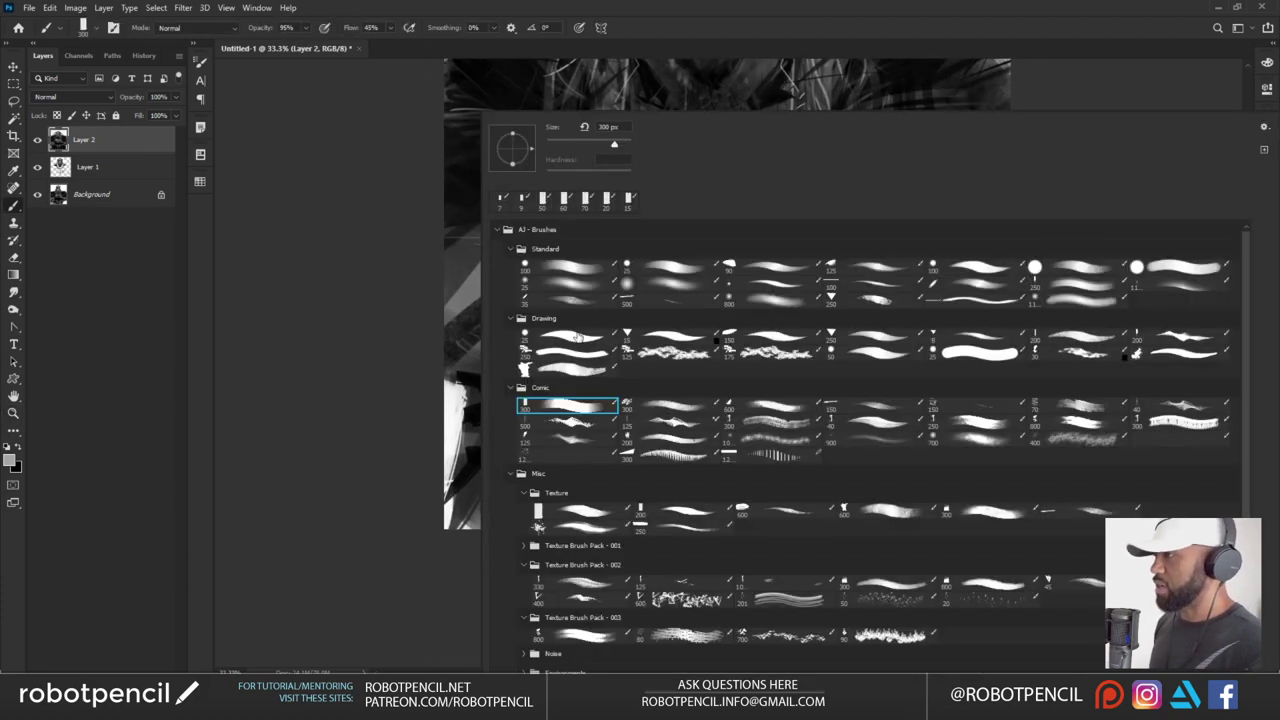
pyautogui.doubleClick(770, 408)
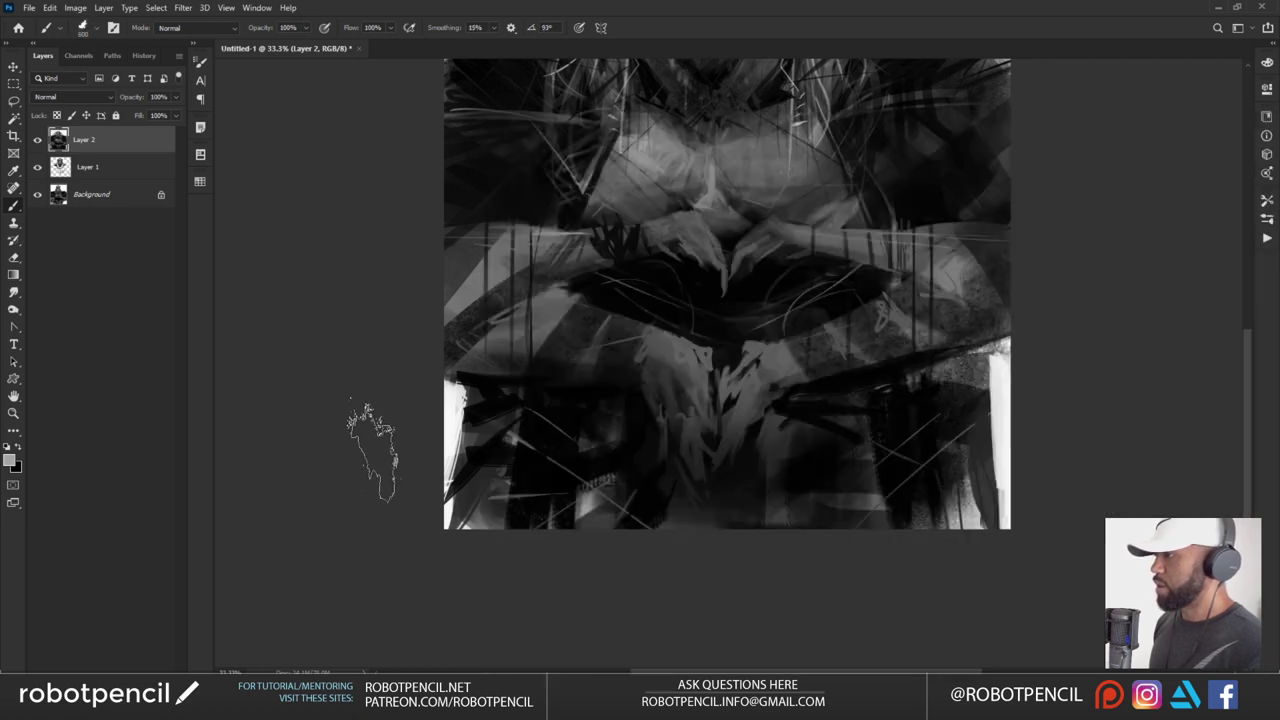
pyautogui.keyDown('alt'); pyautogui.click(457, 394); pyautogui.keyUp('alt')
pyautogui.moveTo(460, 421)
pyautogui.mouseDown()
pyautogui.moveTo(610, 461)
pyautogui.moveTo(555, 466)
pyautogui.moveTo(440, 421)
pyautogui.moveTo(532, 436)
pyautogui.moveTo(455, 416)
pyautogui.moveTo(421, 608)
pyautogui.mouseUp()
pyautogui.hotkey('ctrl', 'z')
pyautogui.moveTo(998, 386); pyautogui.dragTo(1007, 608)
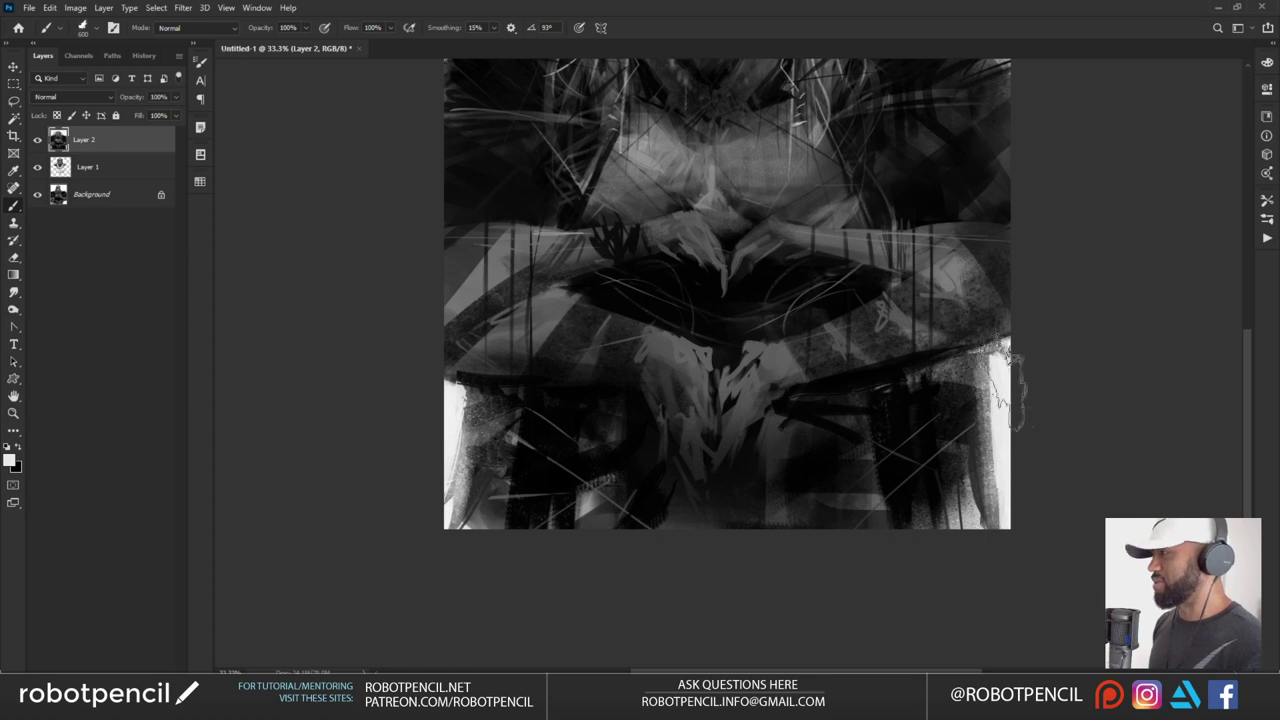
# Reduce the textured brush to size 70 and touch up the side of the head by the ear with grey sampled from the head
pyautogui.moveTo(557, 262); pyautogui.dragTo(540, 502)
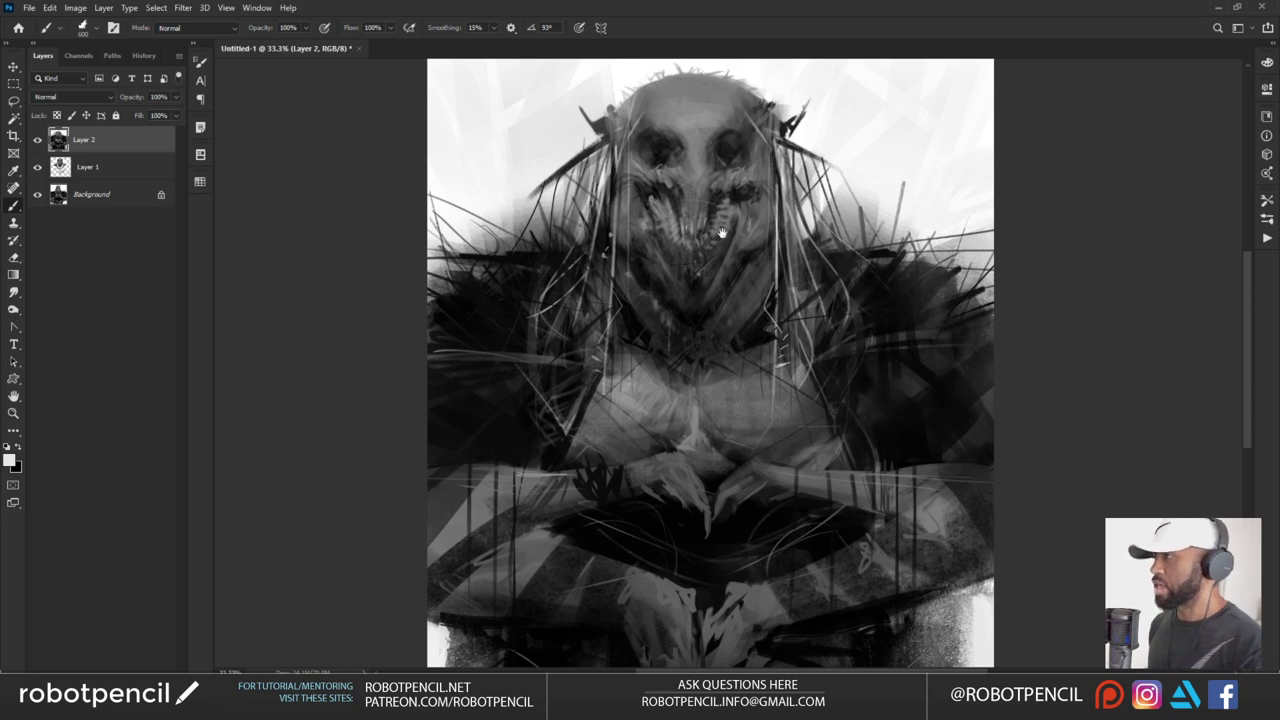
pyautogui.scroll(3, 700, 280)
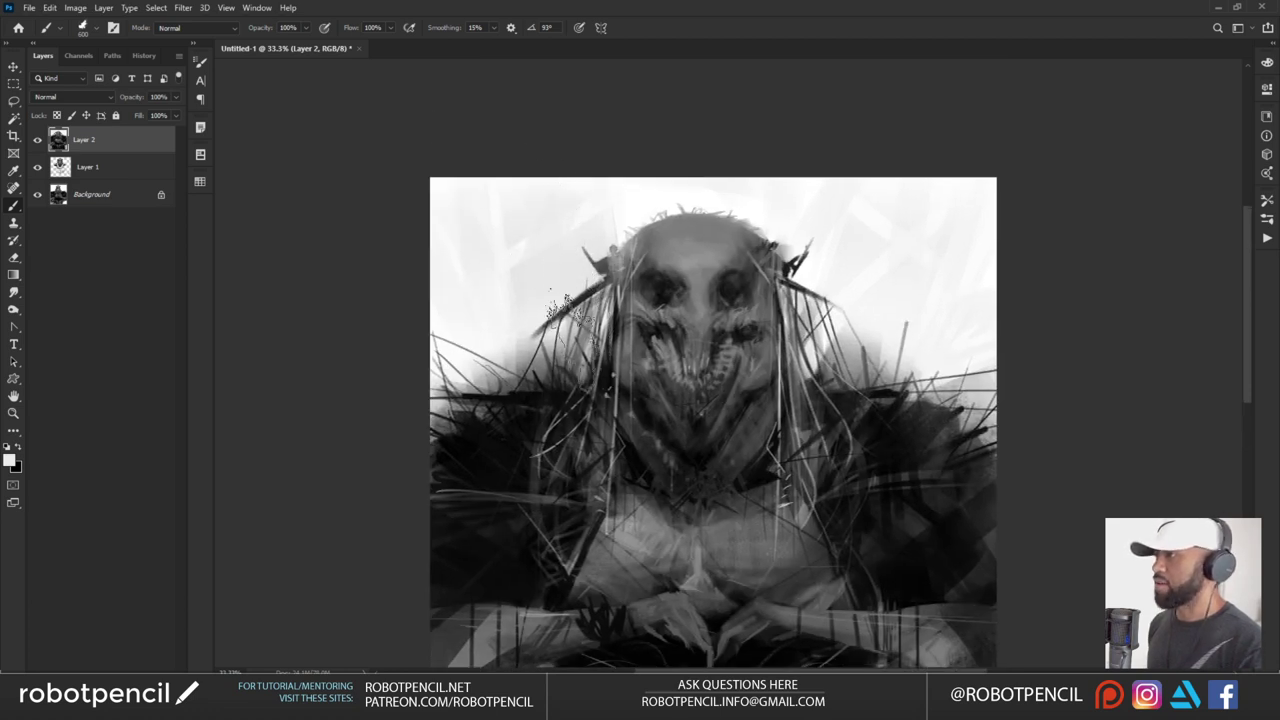
pyautogui.moveTo(666, 458); pyautogui.dragTo(626, 354)
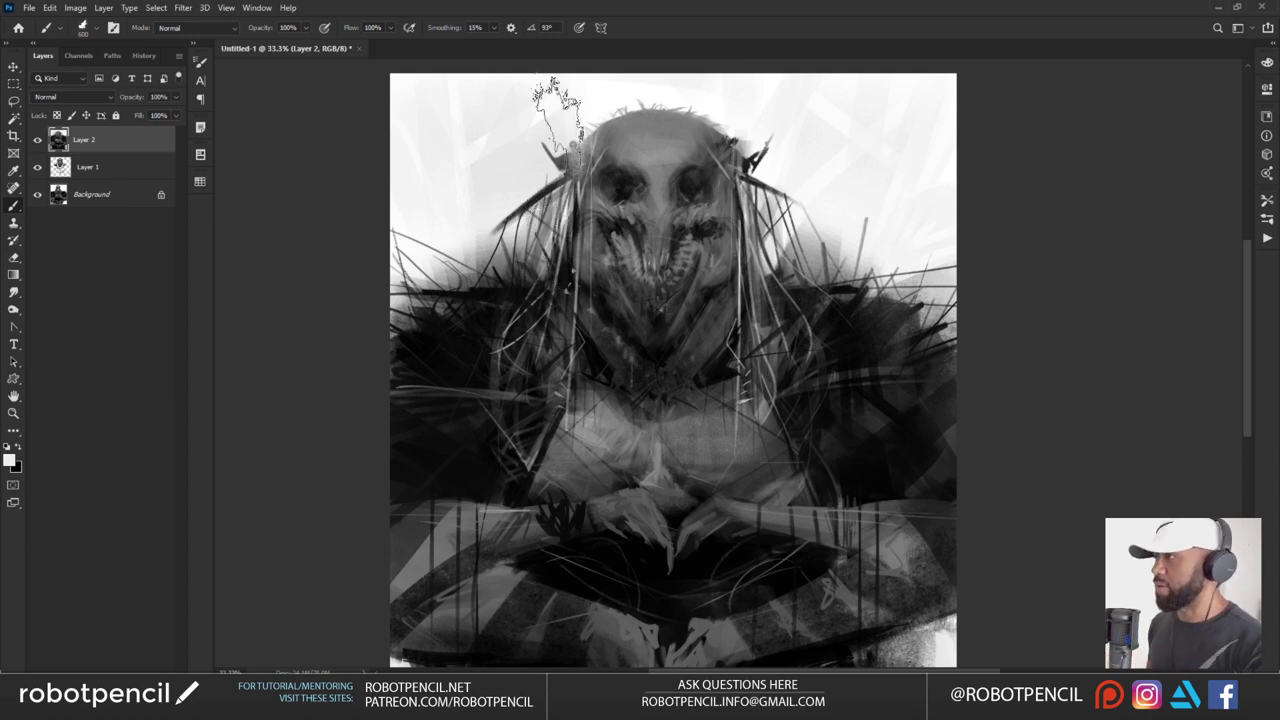
pyautogui.keyDown('alt'); pyautogui.click(603, 138); pyautogui.keyUp('alt')
pyautogui.press('[')
pyautogui.press('[')
pyautogui.press('[')
pyautogui.press('[')
pyautogui.press('[')
pyautogui.press('[')
pyautogui.press('[')
pyautogui.press('[')
pyautogui.press('[')
pyautogui.press('[')
pyautogui.press('[')
pyautogui.press('[')
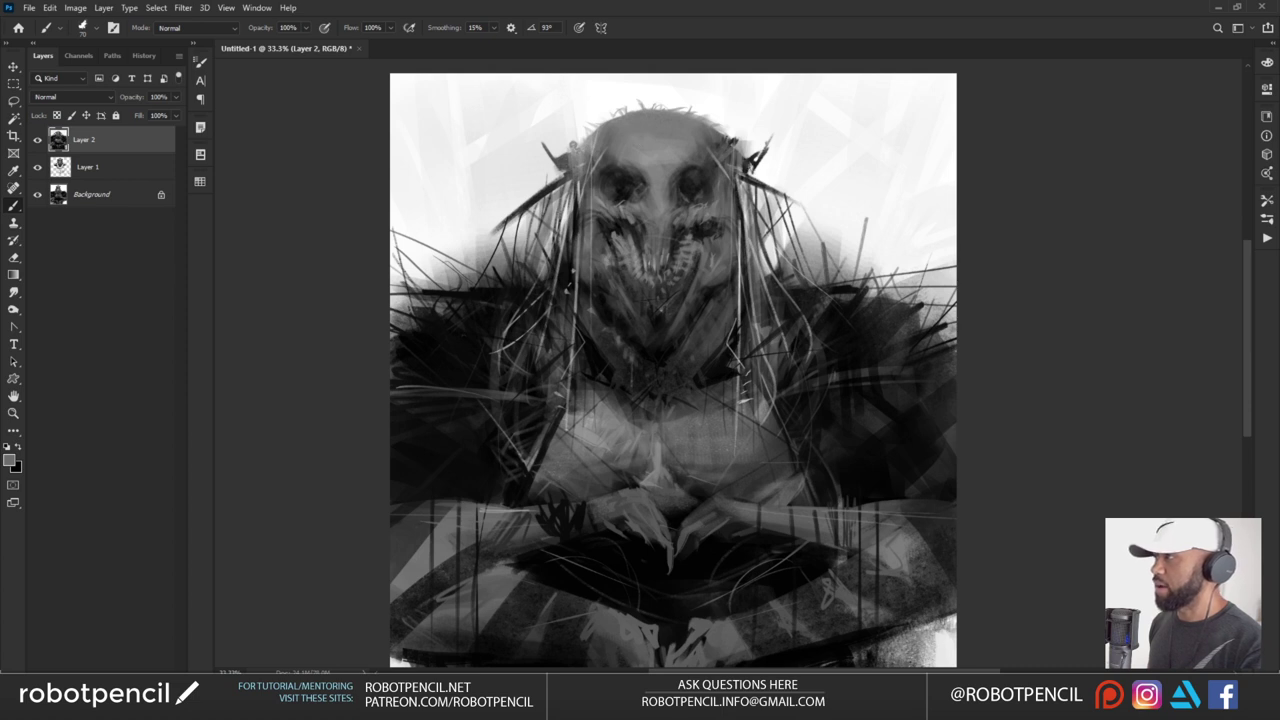
pyautogui.moveTo(610, 256); pyautogui.dragTo(628, 229)
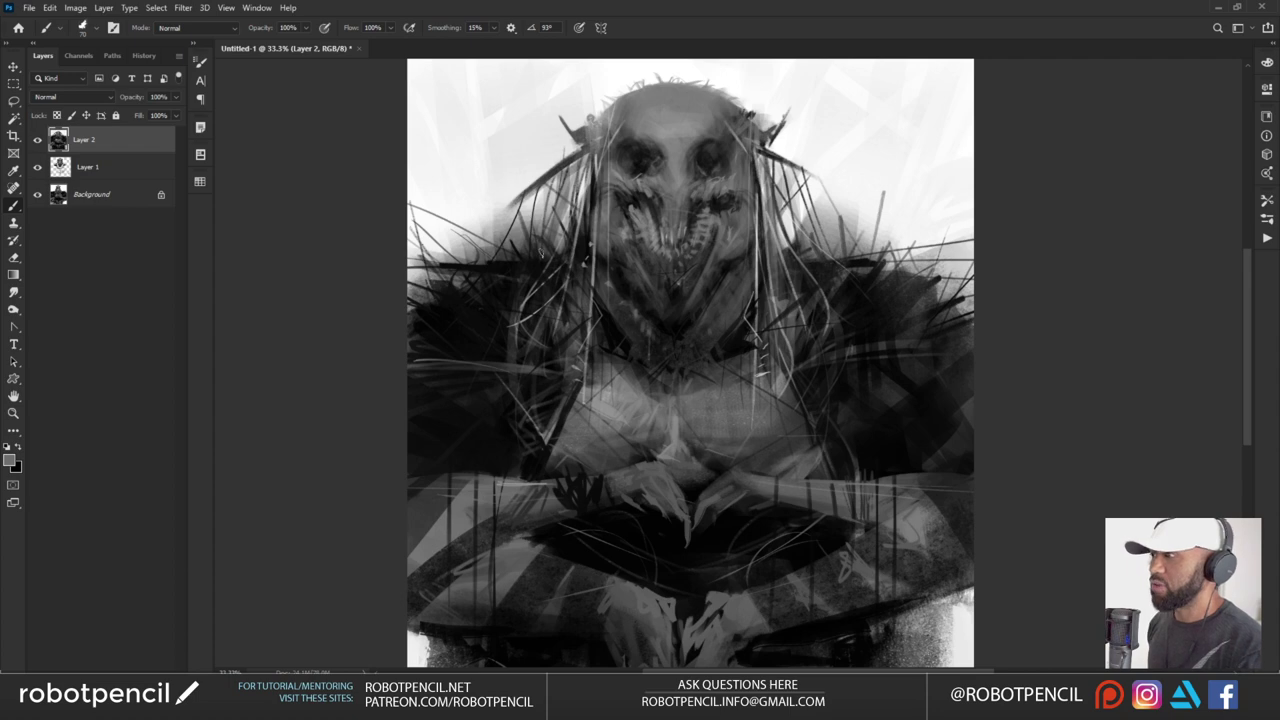
# Refine the centre of the chest above the hands with small textured strokes, using black and grey sampled from the chest
pyautogui.moveTo(760, 314); pyautogui.dragTo(728, 326)
pyautogui.keyDown('ctrl'); pyautogui.click(738, 340); pyautogui.keyUp('ctrl')
pyautogui.keyDown('ctrl'); pyautogui.keyDown('alt'); pyautogui.click(739, 343); pyautogui.keyUp('alt'); pyautogui.keyUp('ctrl')
pyautogui.keyDown('ctrl'); pyautogui.keyDown('alt'); pyautogui.click(739, 346); pyautogui.keyUp('alt'); pyautogui.keyUp('ctrl')
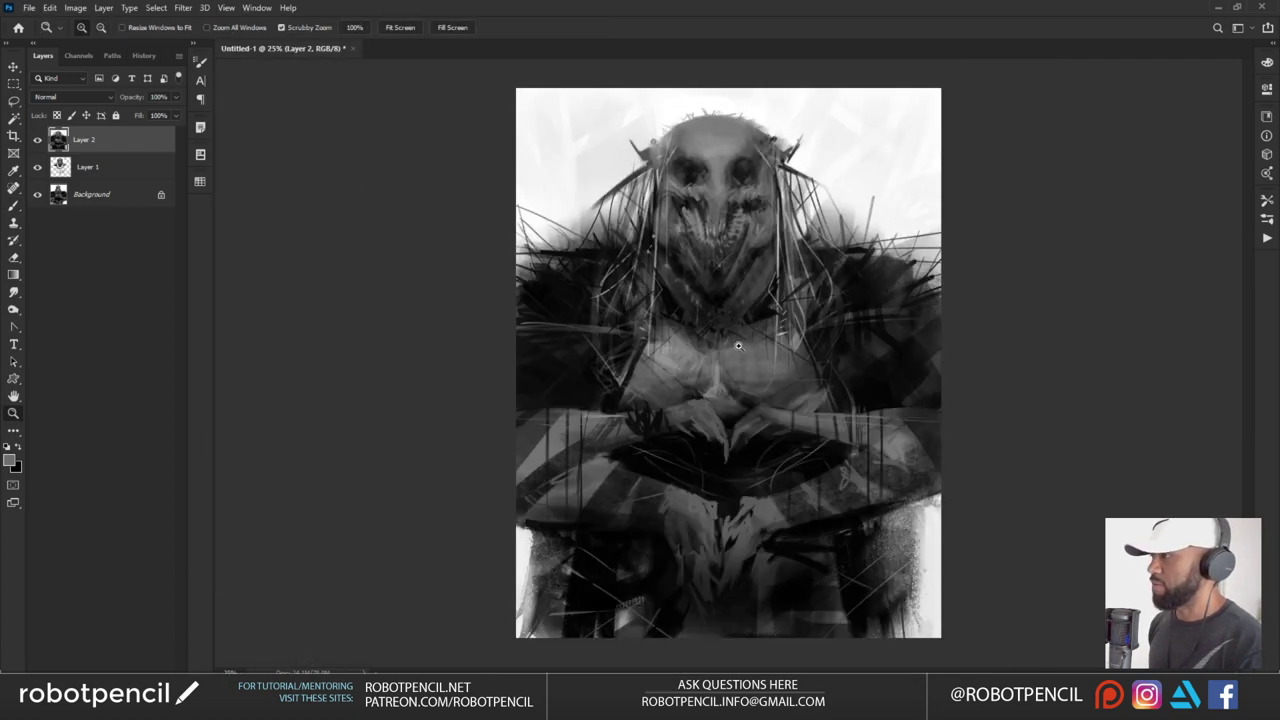
pyautogui.click(755, 305)
pyautogui.press('b')
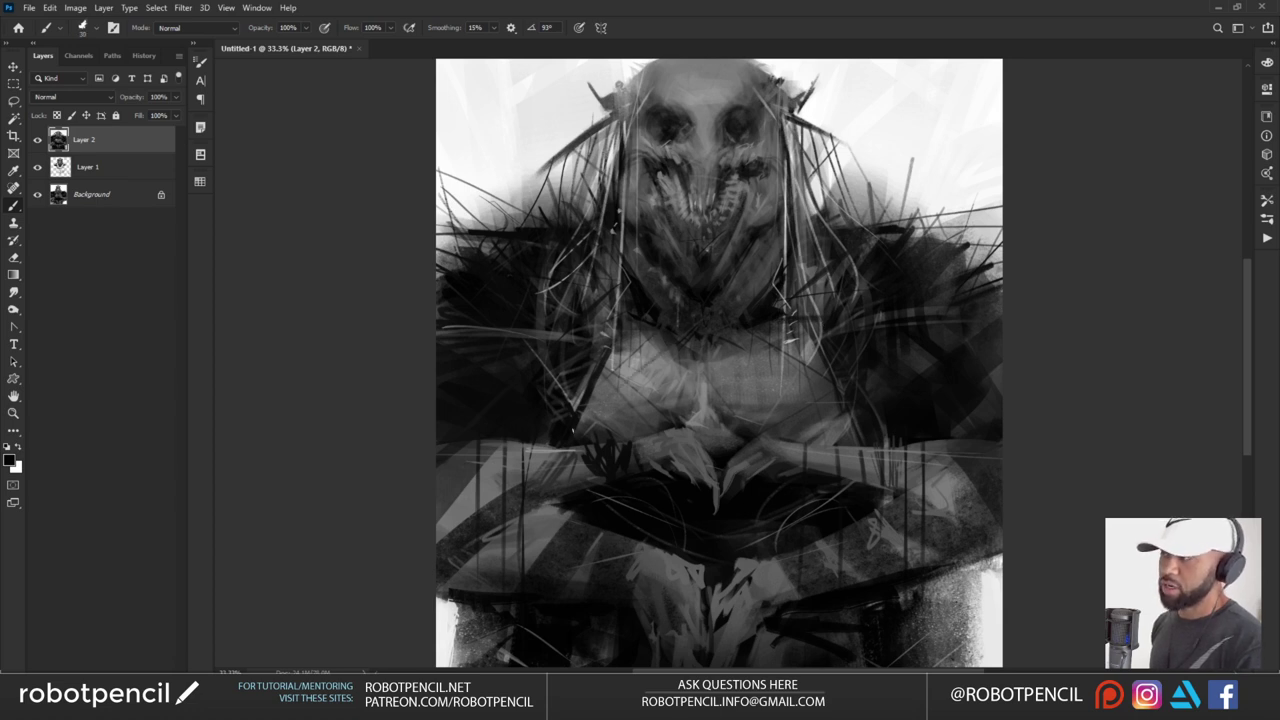
pyautogui.moveTo(711, 418); pyautogui.dragTo(713, 380)
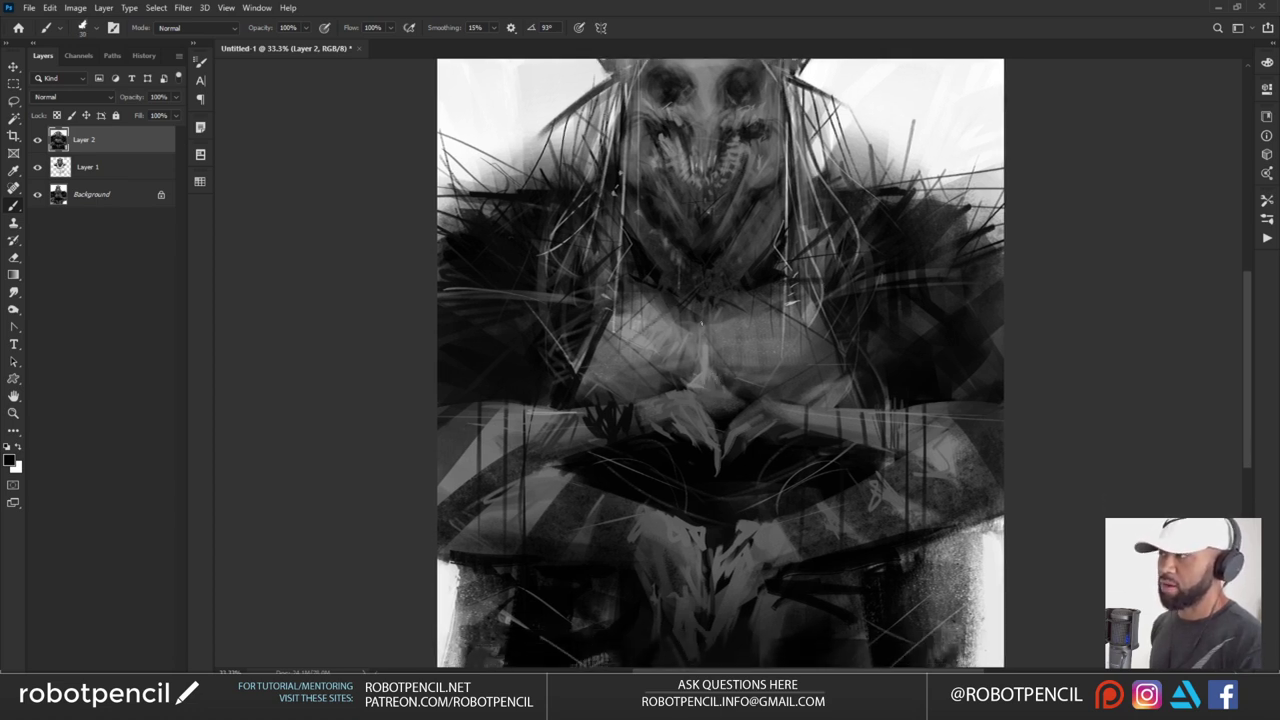
pyautogui.keyDown('alt'); pyautogui.click(706, 357); pyautogui.keyUp('alt')
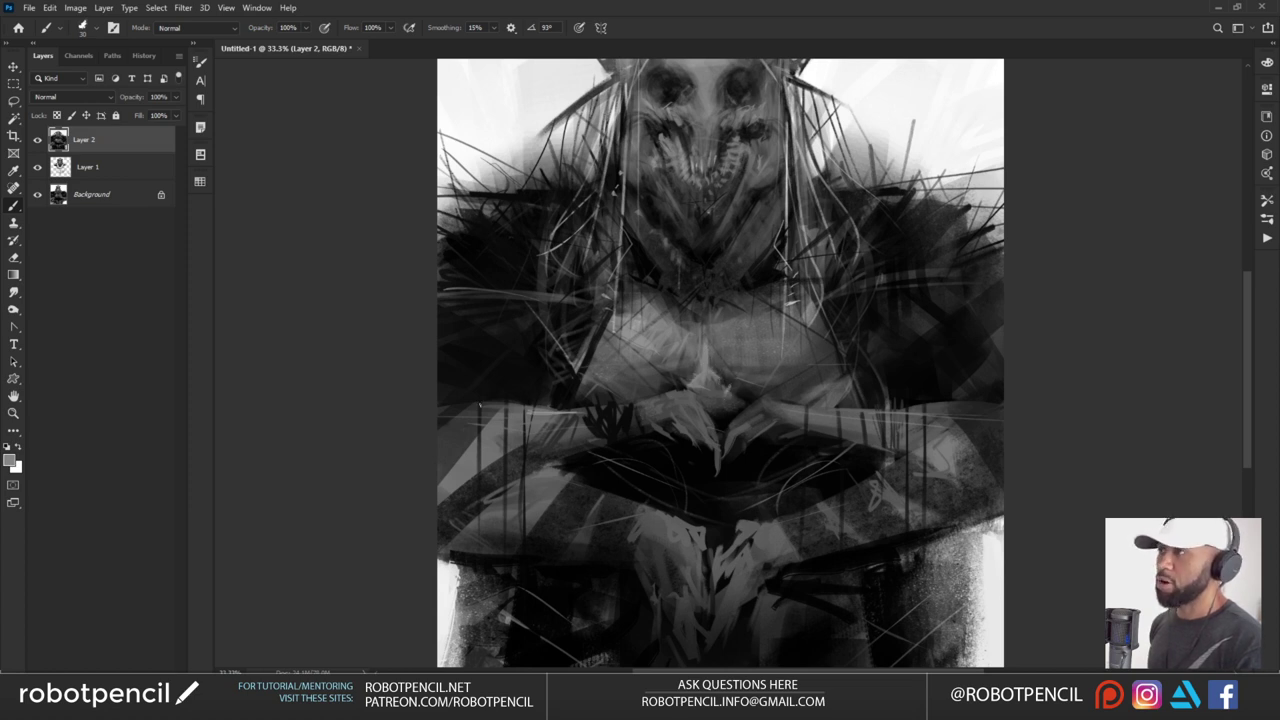
pyautogui.moveTo(686, 371); pyautogui.dragTo(671, 387)
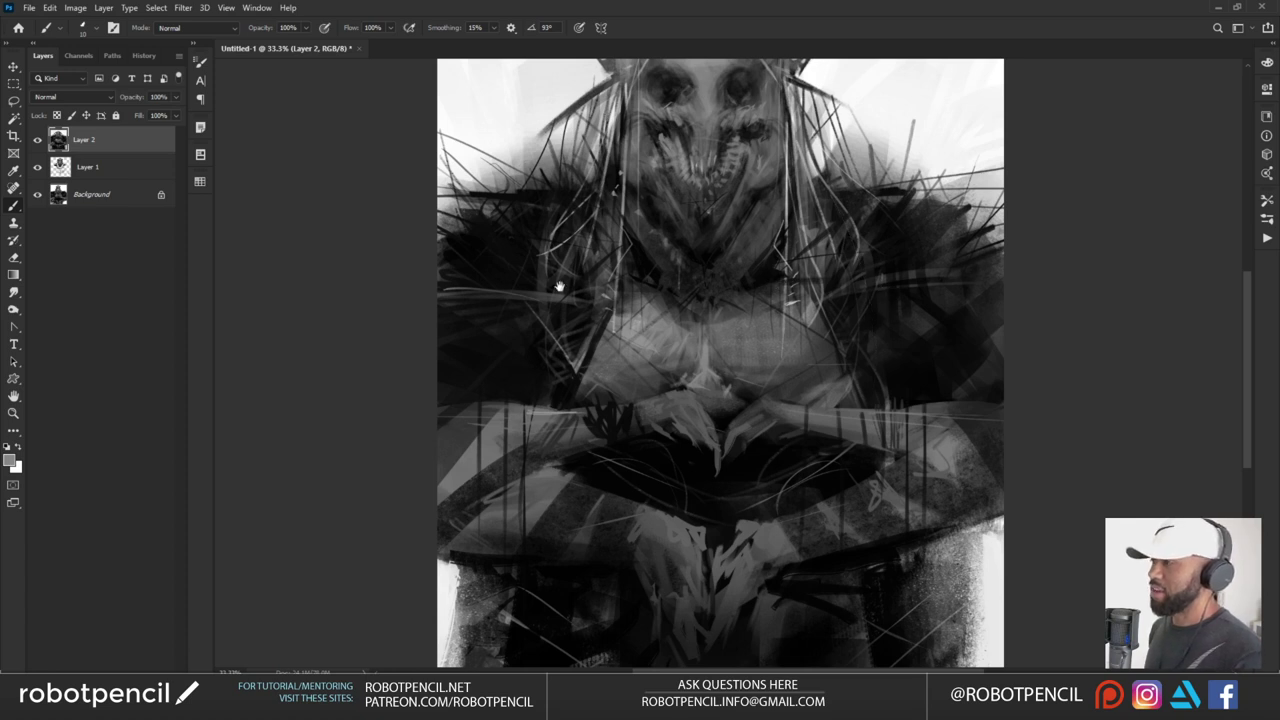
# Sample dark grey from the shoulder fur and try thin strokes beside both sides of the head, undoing the first one
pyautogui.scroll(2, 514, 289)
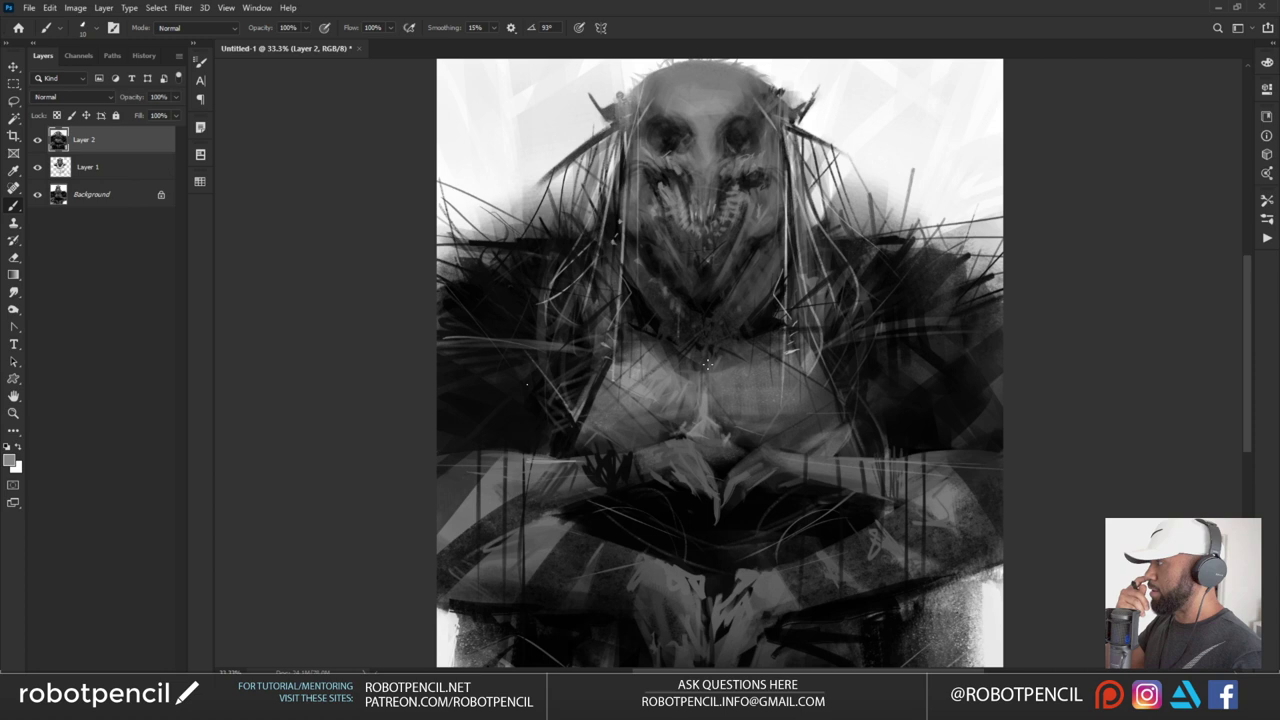
pyautogui.moveTo(769, 314); pyautogui.dragTo(776, 278)
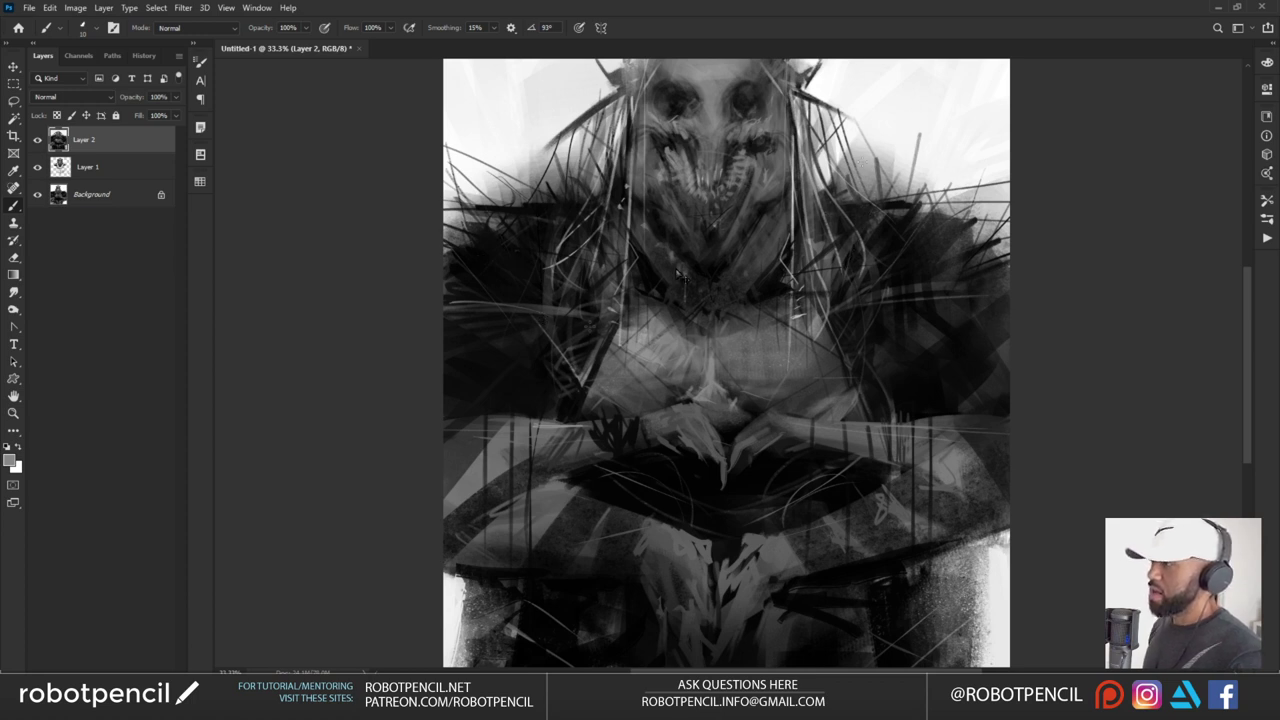
pyautogui.keyDown('alt'); pyautogui.click(560, 309); pyautogui.keyUp('alt')
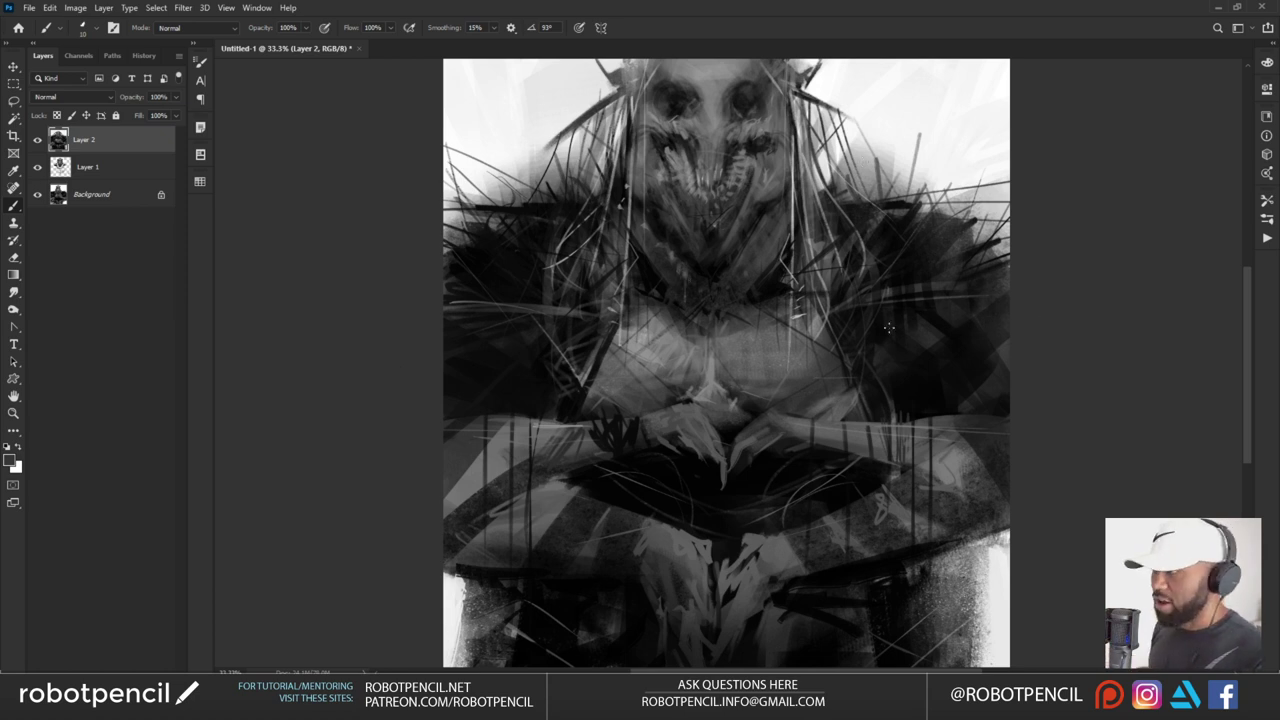
pyautogui.moveTo(553, 233); pyautogui.dragTo(518, 311)
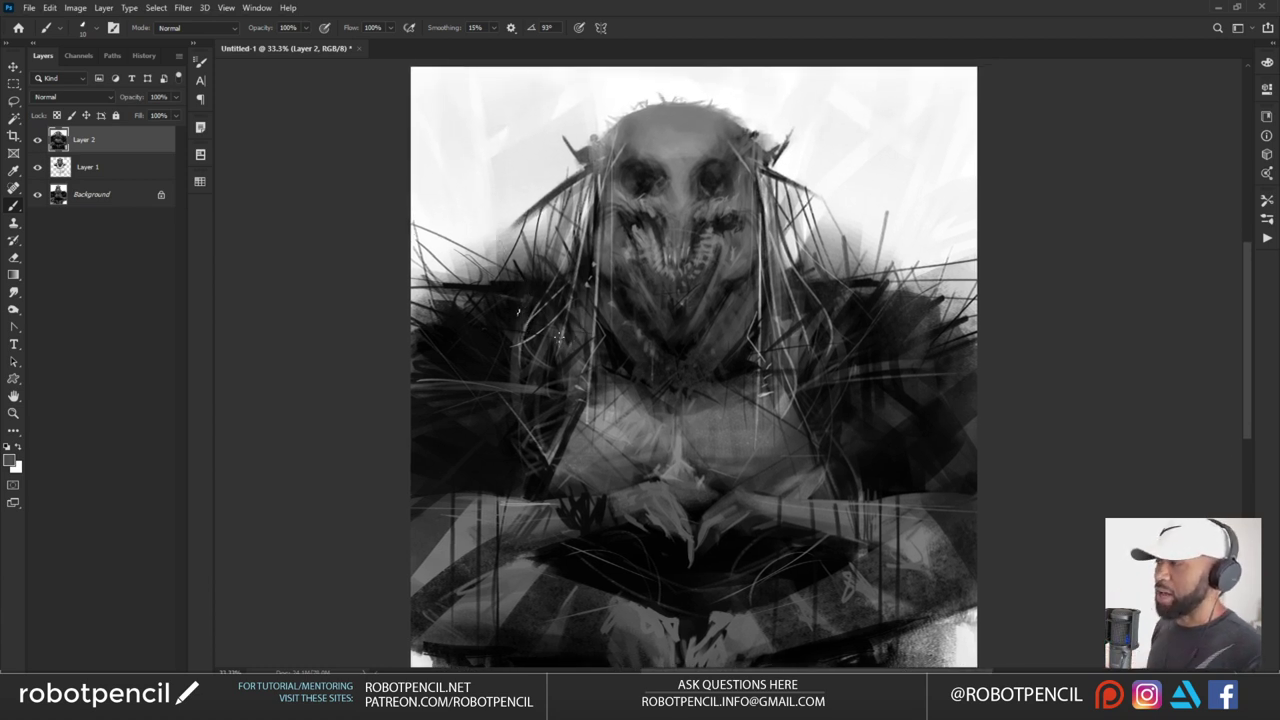
pyautogui.moveTo(522, 152); pyautogui.dragTo(545, 240)
pyautogui.hotkey('ctrl', 'z')
pyautogui.moveTo(818, 116); pyautogui.dragTo(802, 232)
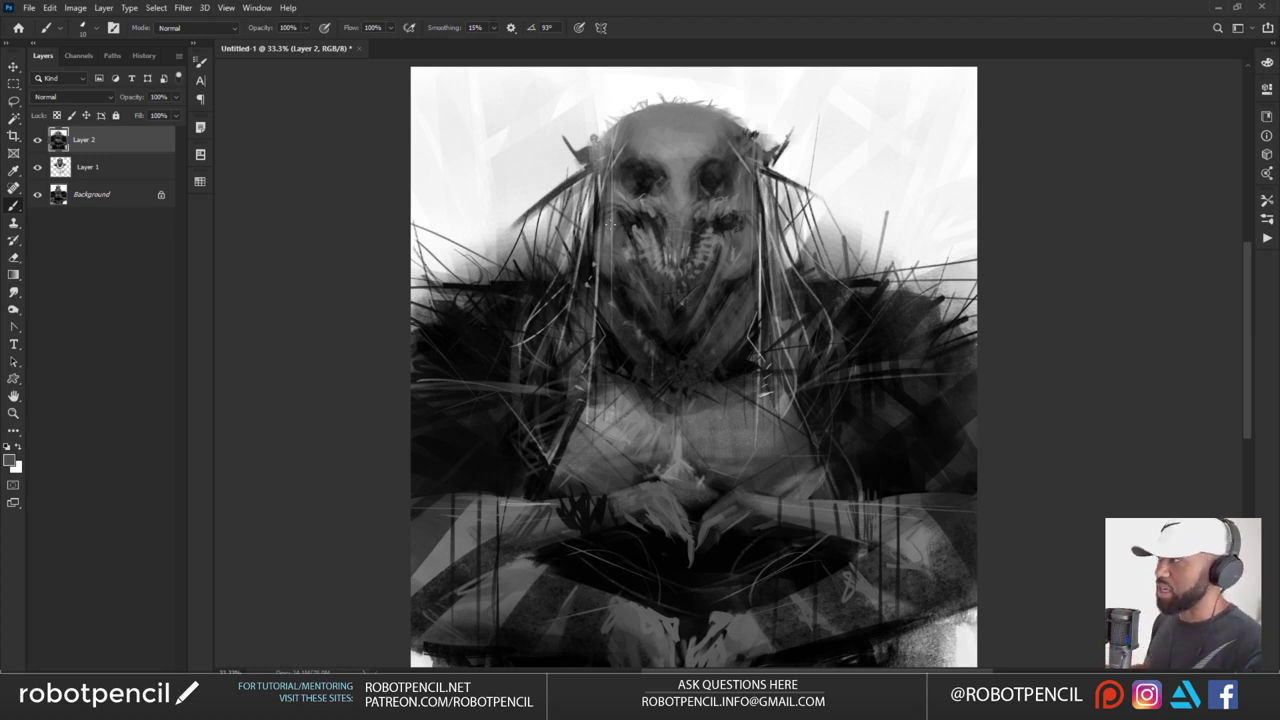
# Sample near-white from the background and draw thin light strands across both dark shoulders
pyautogui.keyDown('alt'); pyautogui.click(573, 126); pyautogui.keyUp('alt')
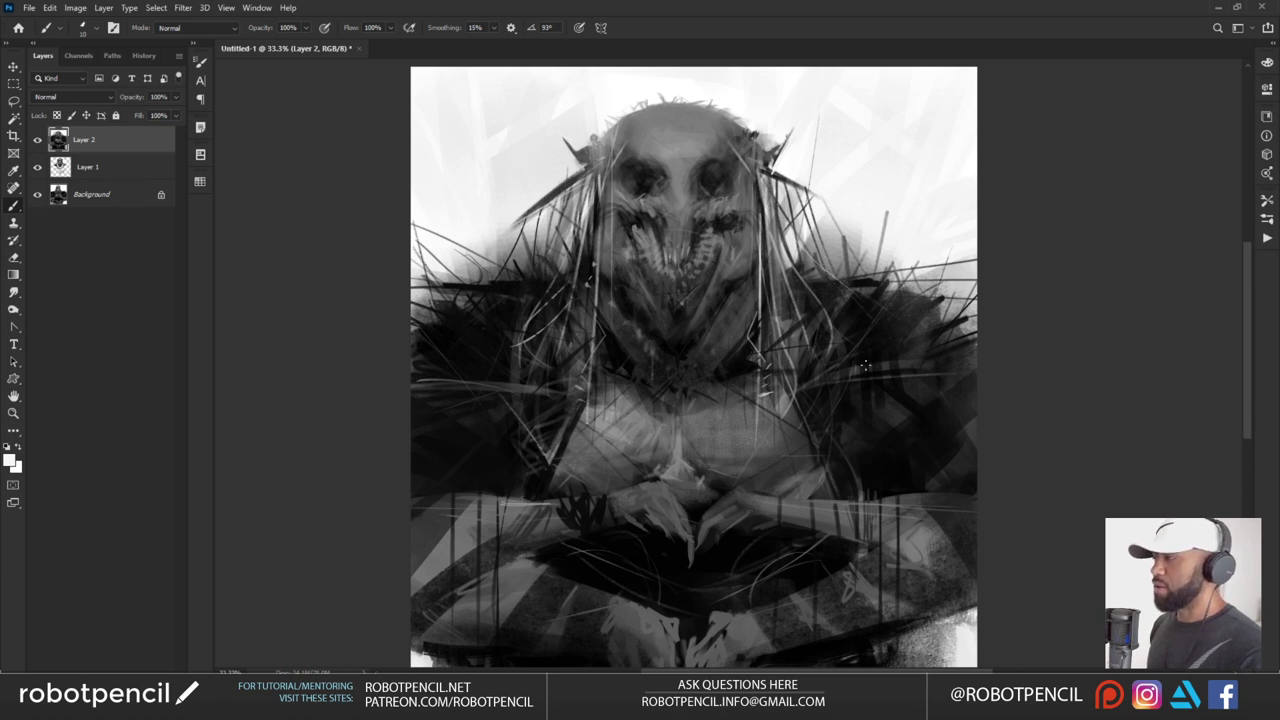
pyautogui.moveTo(494, 325); pyautogui.dragTo(530, 267)
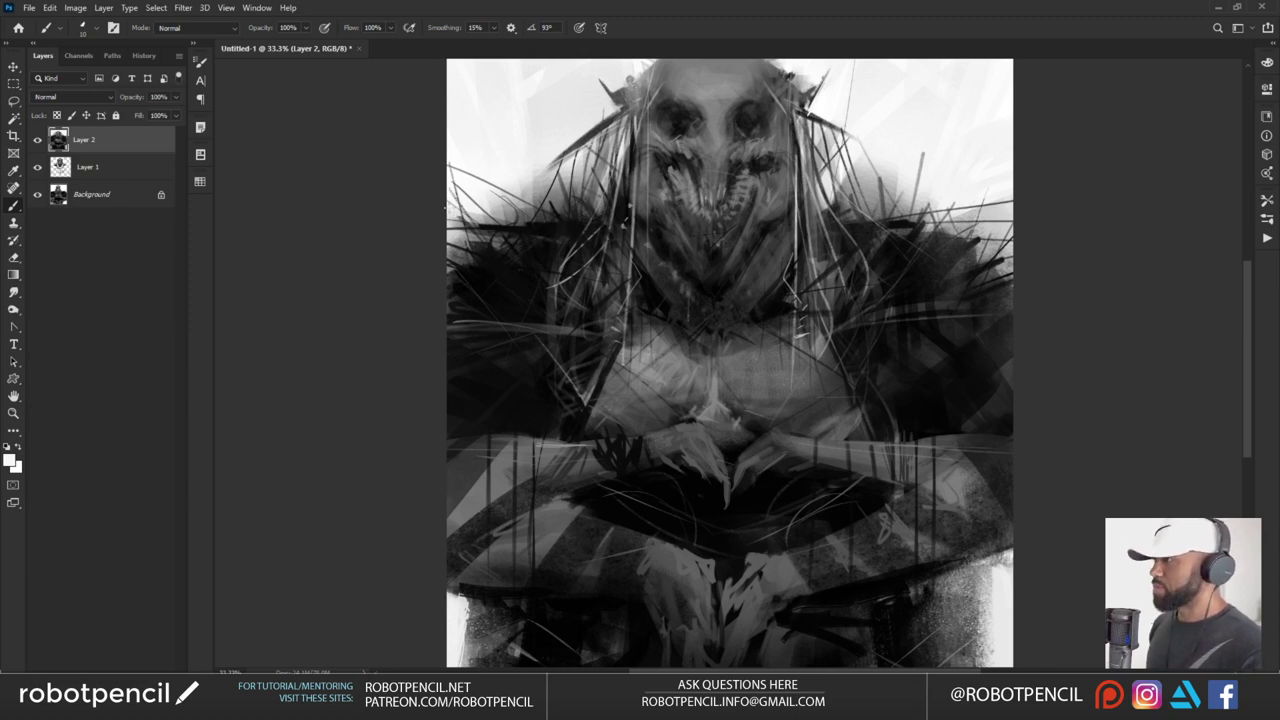
pyautogui.moveTo(594, 249); pyautogui.dragTo(508, 297)
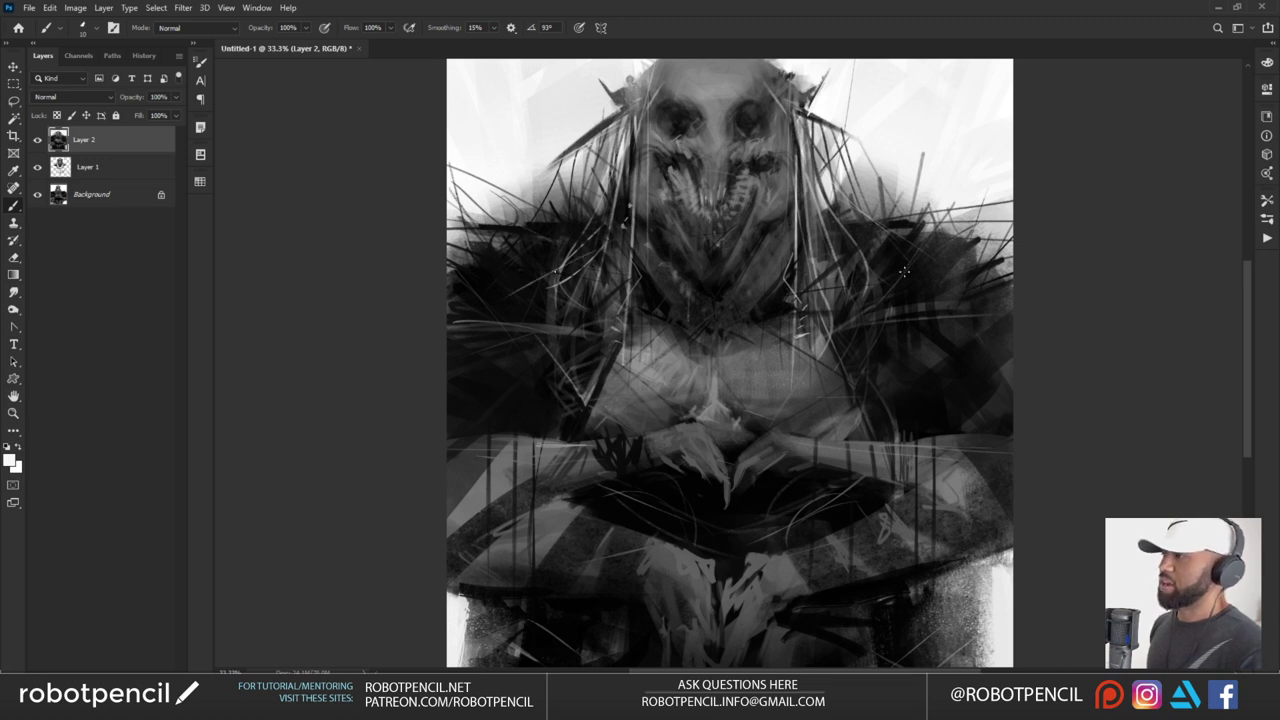
pyautogui.moveTo(862, 272); pyautogui.dragTo(941, 245)
pyautogui.moveTo(905, 295); pyautogui.dragTo(851, 352)
pyautogui.moveTo(829, 299); pyautogui.dragTo(920, 279)
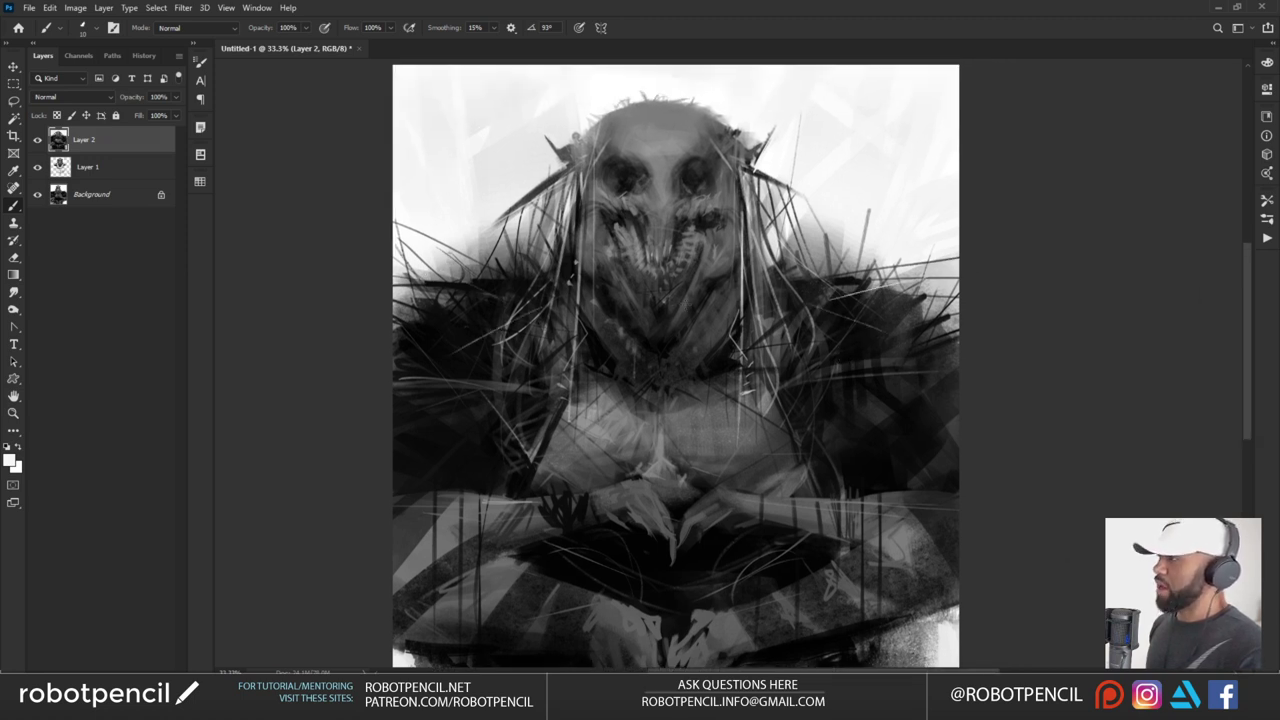
# Try another light strand over the shoulder, undo it, and add small light strokes by the hair and forearms
pyautogui.moveTo(499, 326); pyautogui.dragTo(388, 336)
pyautogui.hotkey('ctrl', 'z')
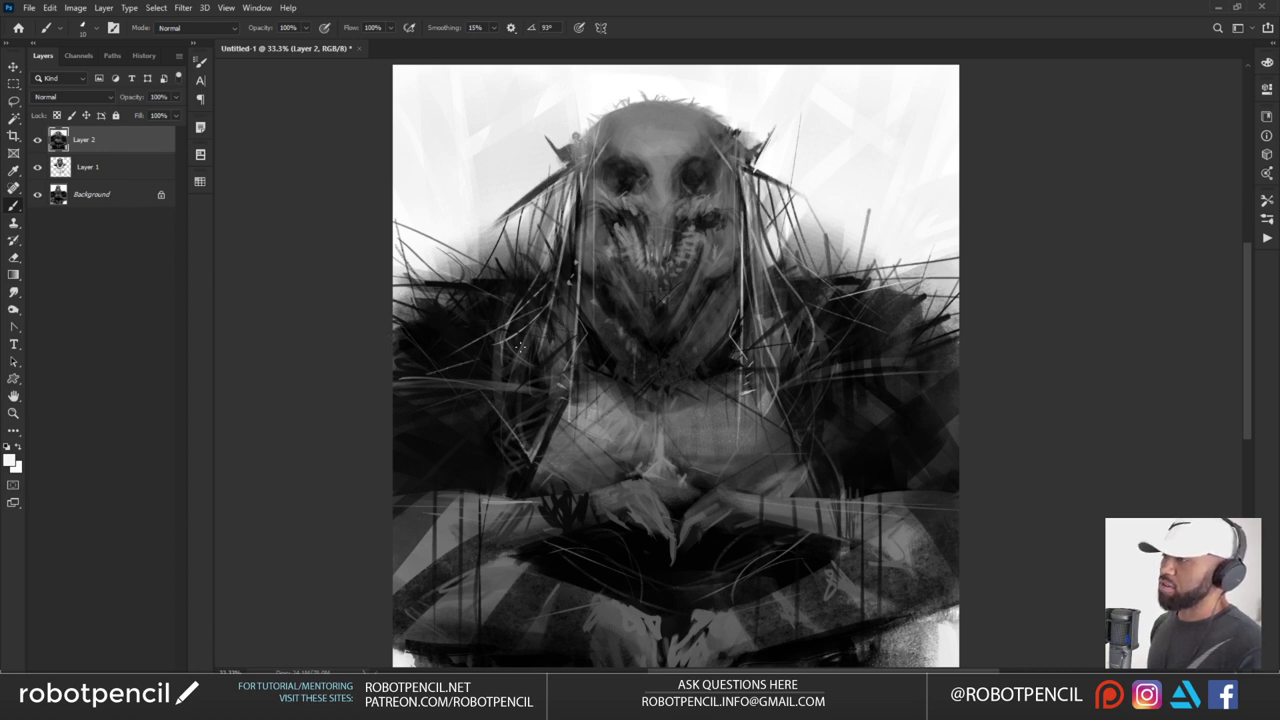
pyautogui.moveTo(748, 344); pyautogui.dragTo(738, 303)
pyautogui.moveTo(823, 275); pyautogui.dragTo(865, 225)
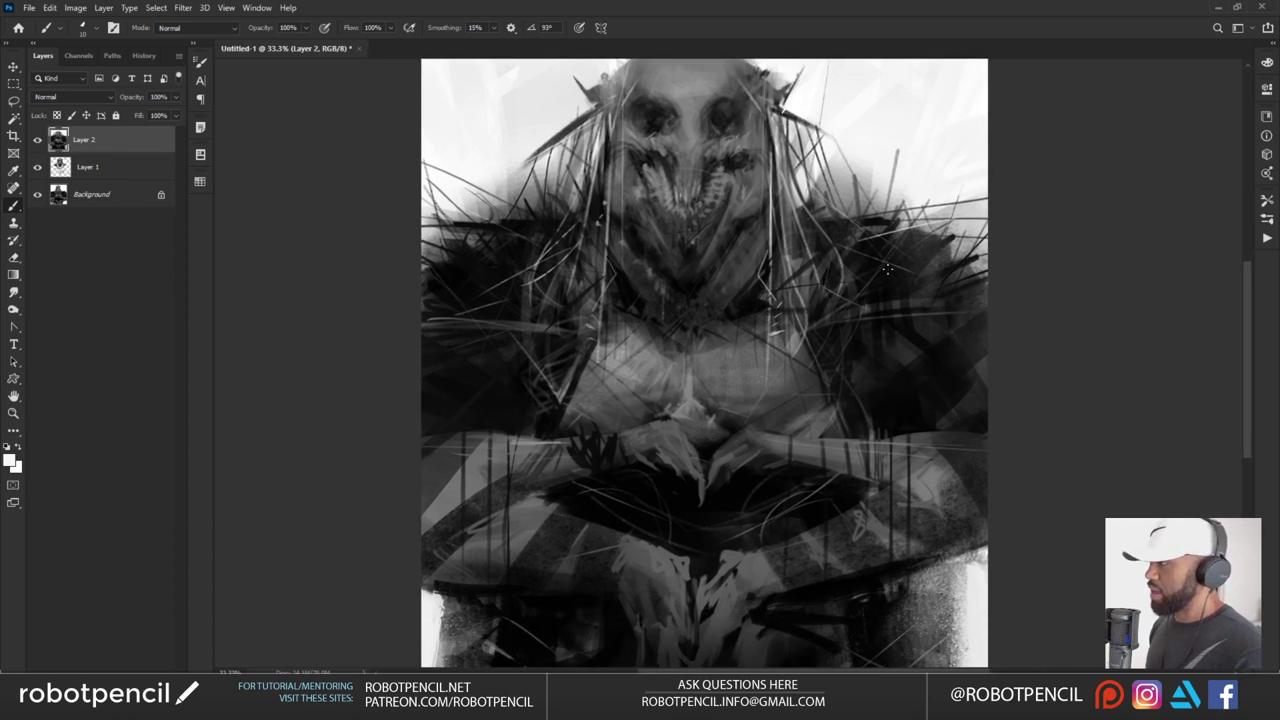
pyautogui.moveTo(620, 390); pyautogui.dragTo(620, 362)
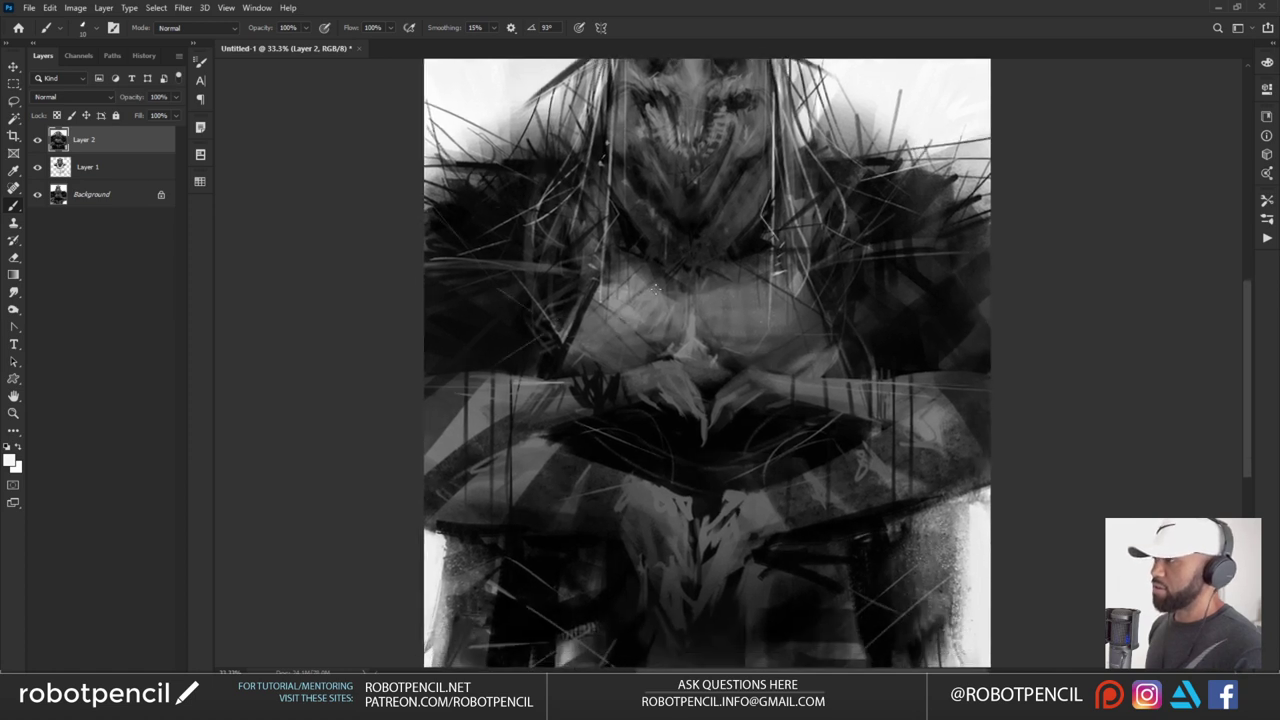
pyautogui.moveTo(811, 372); pyautogui.dragTo(797, 397)
pyautogui.keyDown('alt'); pyautogui.click(780, 415); pyautogui.keyUp('alt')
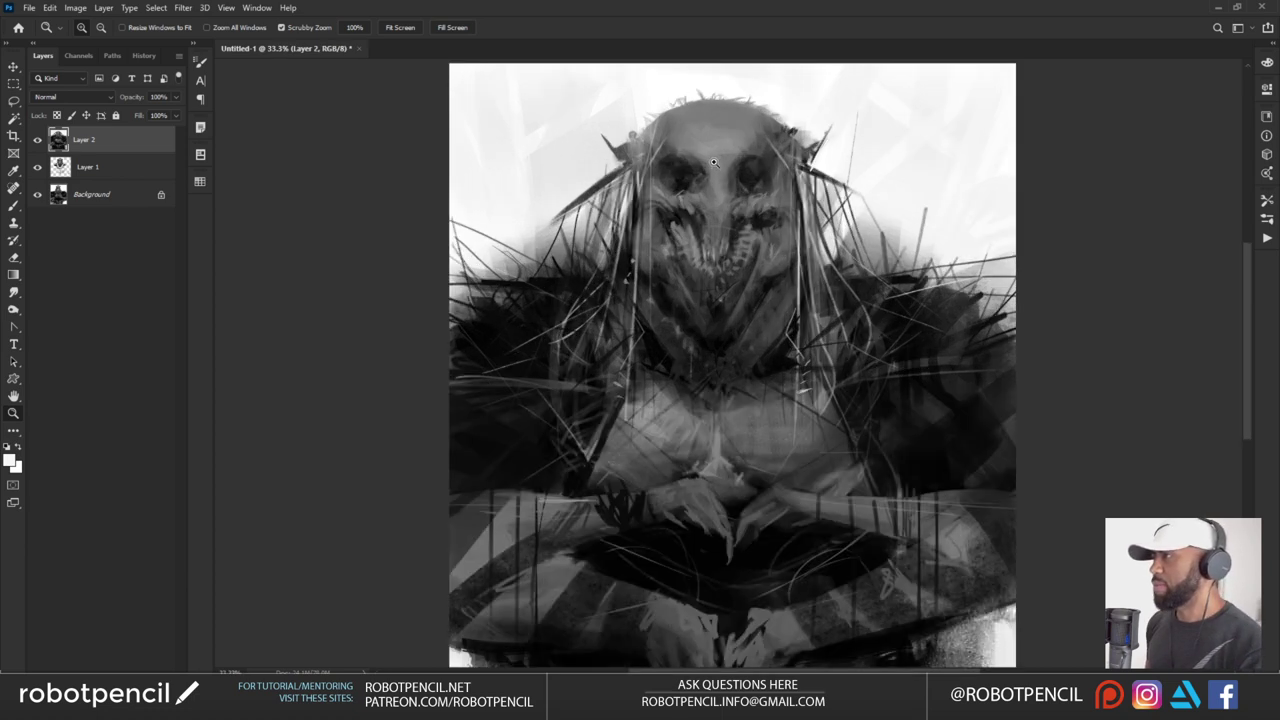
# Sample grey from the top of the head and draw a short thin hair spike on the crown at brush size 10
pyautogui.click(717, 163)
pyautogui.press('b')
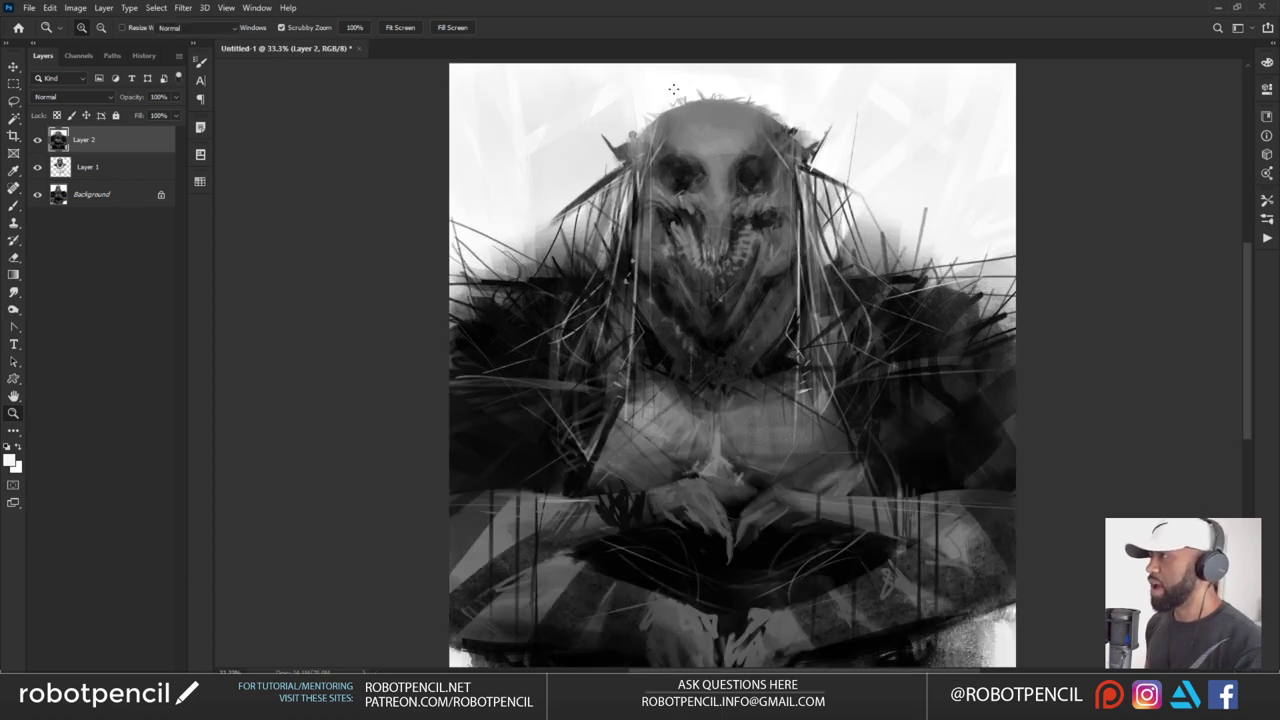
pyautogui.keyDown('alt'); pyautogui.click(666, 120); pyautogui.keyUp('alt')
pyautogui.press(']')
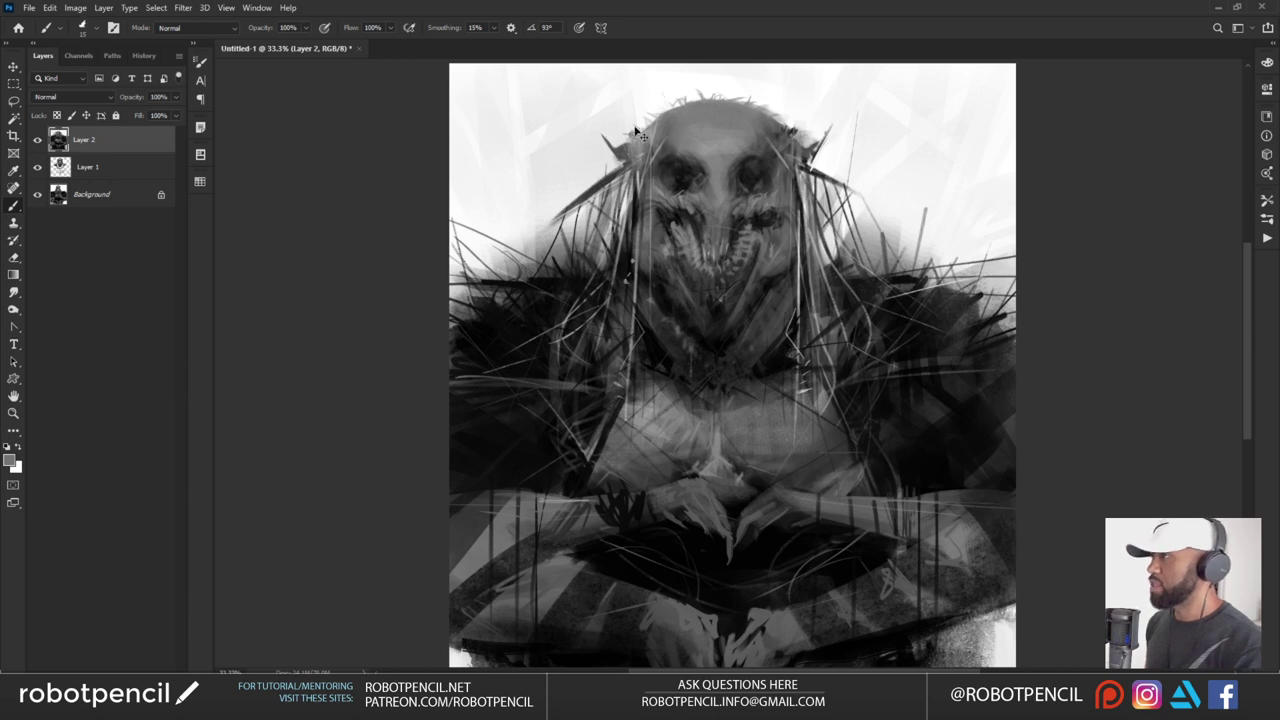
pyautogui.press('[')
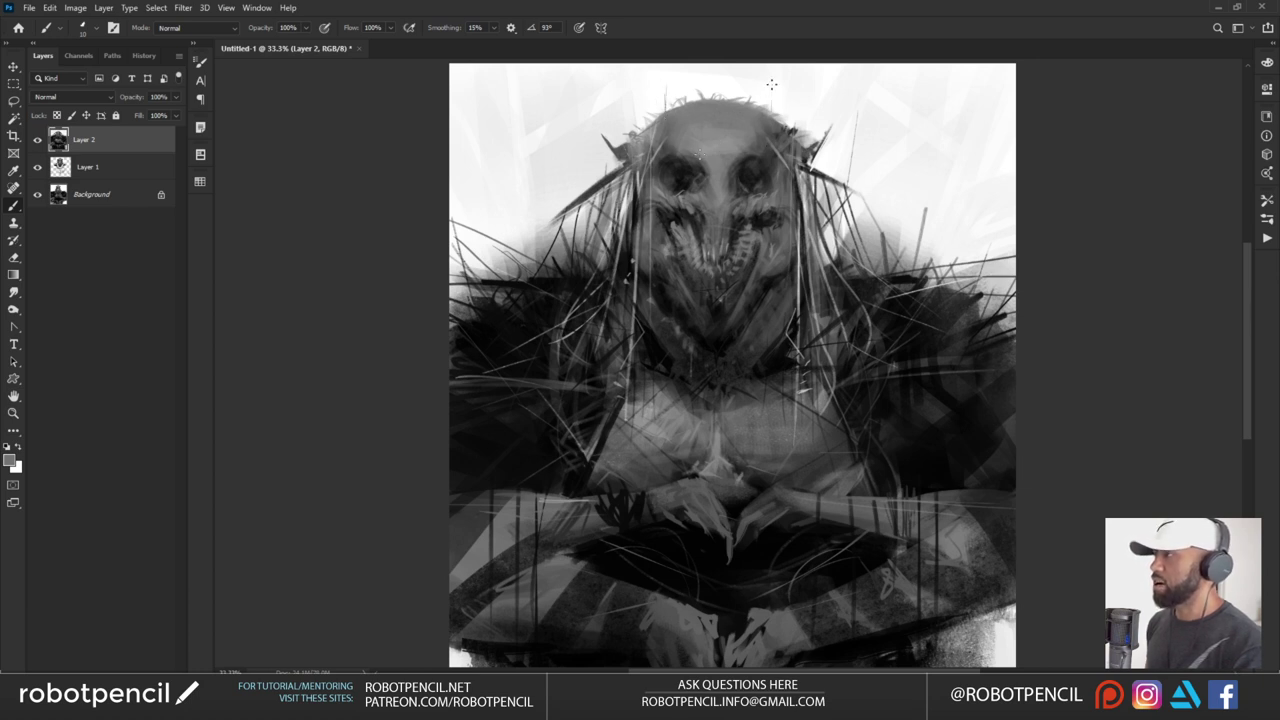
pyautogui.moveTo(772, 85); pyautogui.dragTo(772, 116)
# Refine the forehead and brow with fine strokes, using dark grey from the eye socket and lighter greys from the forehead
pyautogui.keyDown('alt'); pyautogui.click(694, 124); pyautogui.keyUp('alt')
pyautogui.keyDown('alt'); pyautogui.click(680, 168); pyautogui.keyUp('alt')
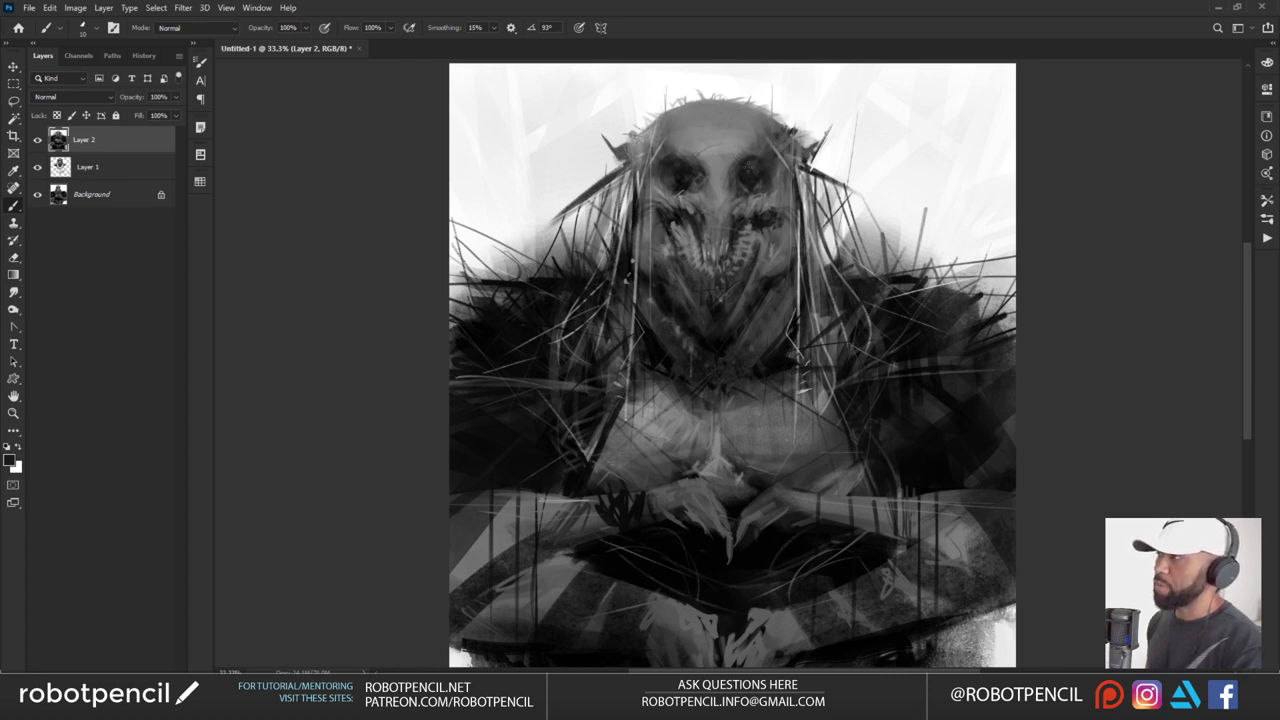
pyautogui.keyDown('alt'); pyautogui.click(722, 155); pyautogui.keyUp('alt')
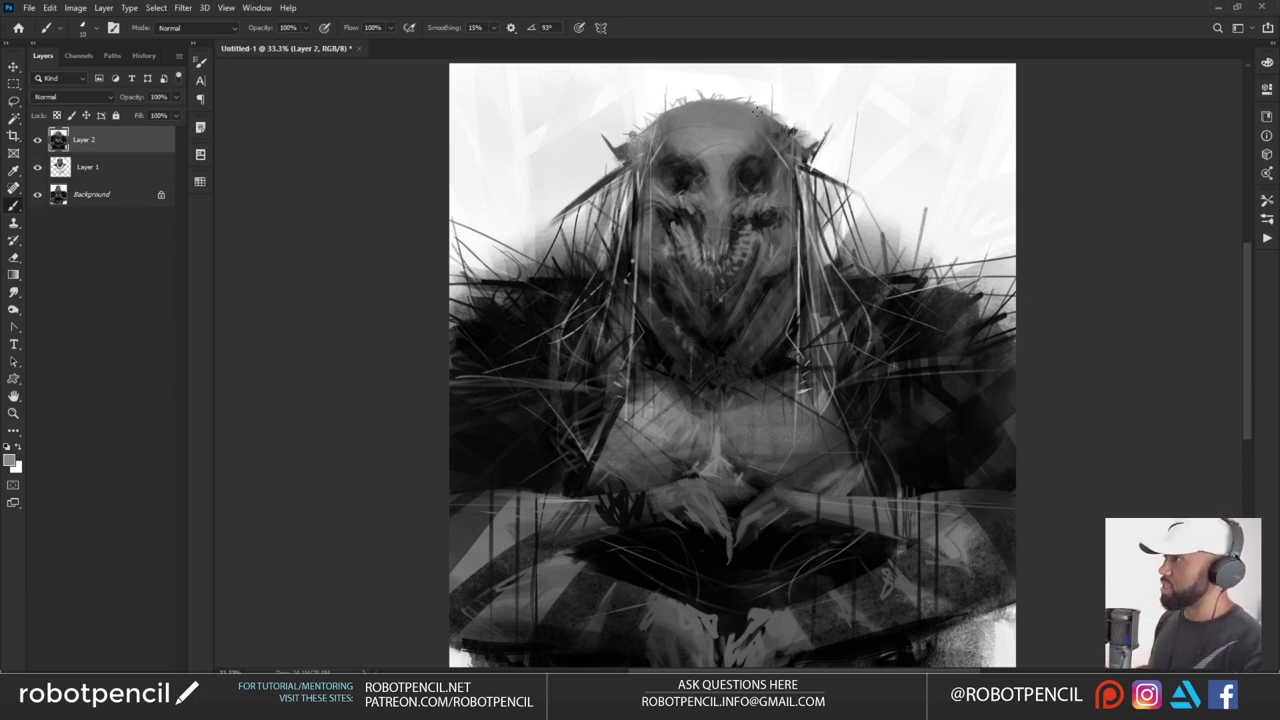
pyautogui.keyDown('alt'); pyautogui.click(718, 146); pyautogui.keyUp('alt')
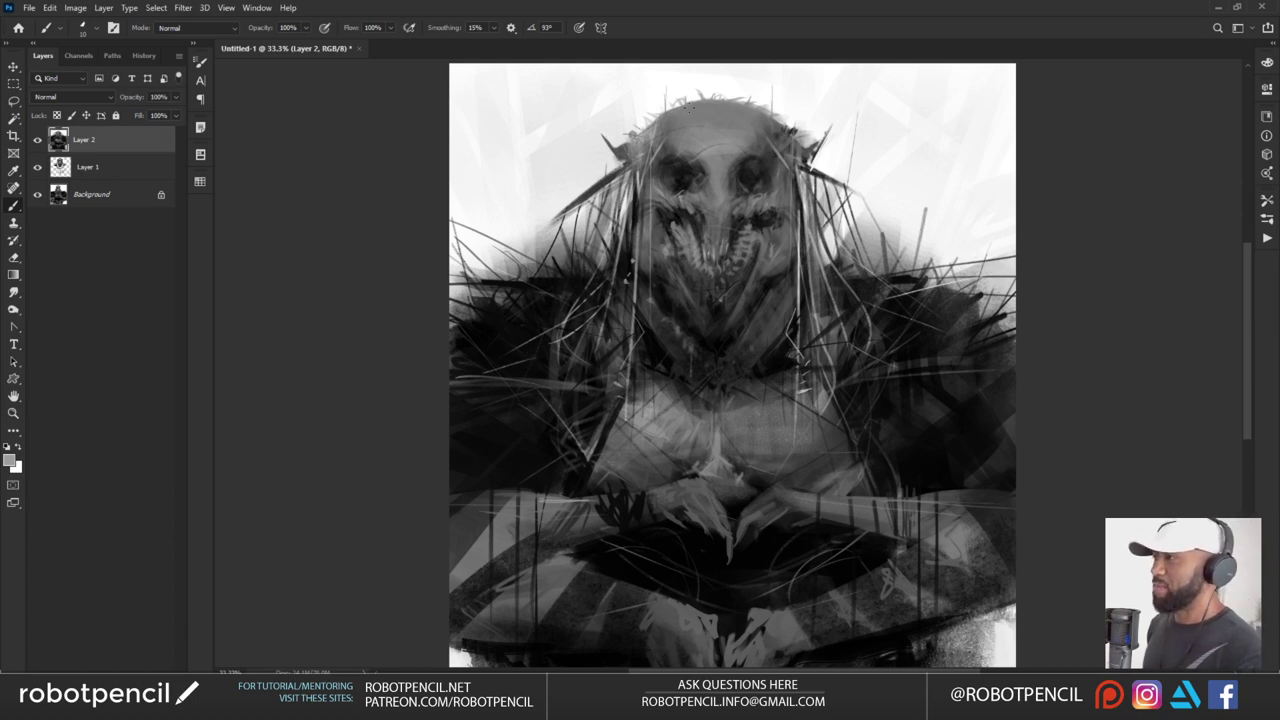
pyautogui.keyDown('alt'); pyautogui.click(687, 125); pyautogui.keyUp('alt')
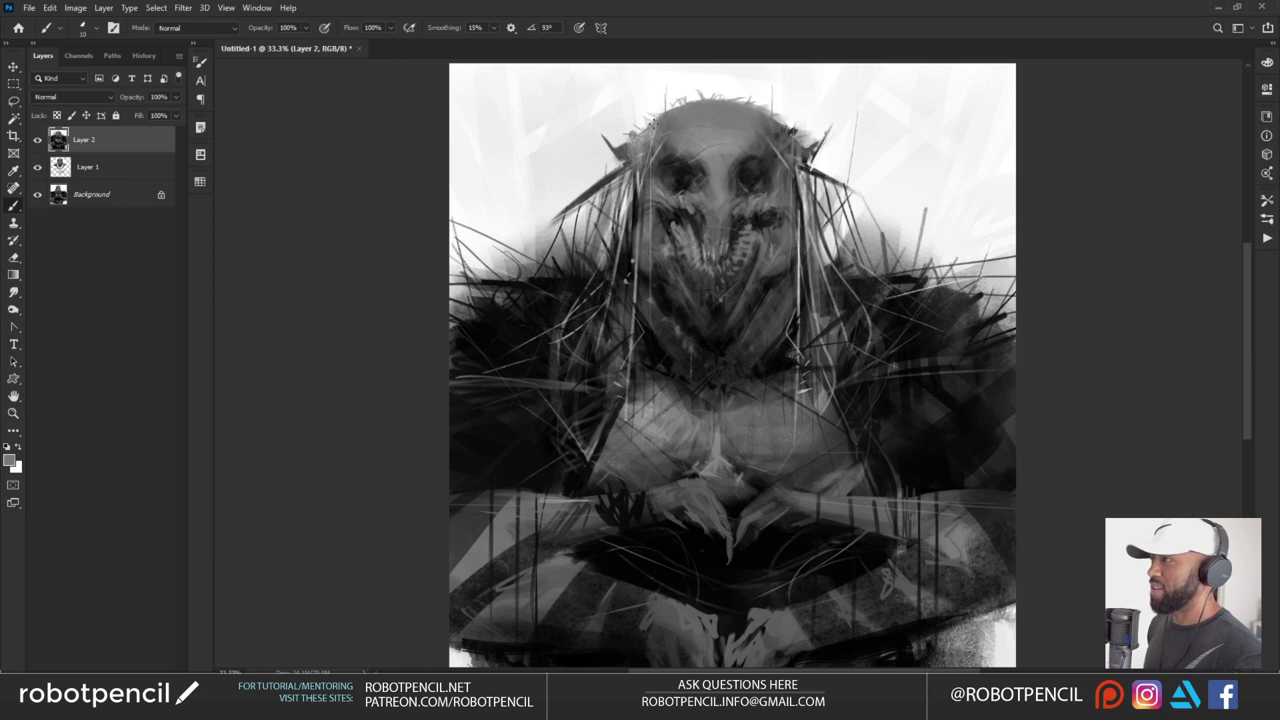
pyautogui.keyDown('alt'); pyautogui.click(720, 138); pyautogui.keyUp('alt')
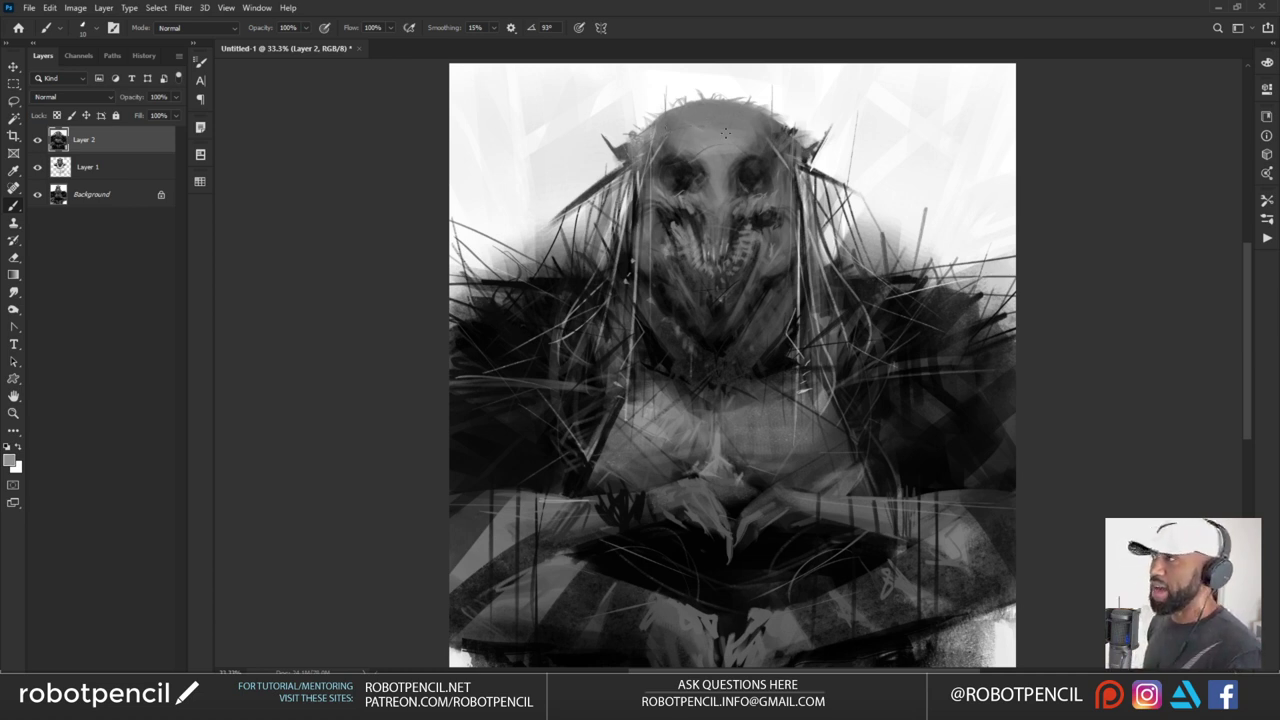
pyautogui.keyDown('alt'); pyautogui.click(701, 125); pyautogui.keyUp('alt')
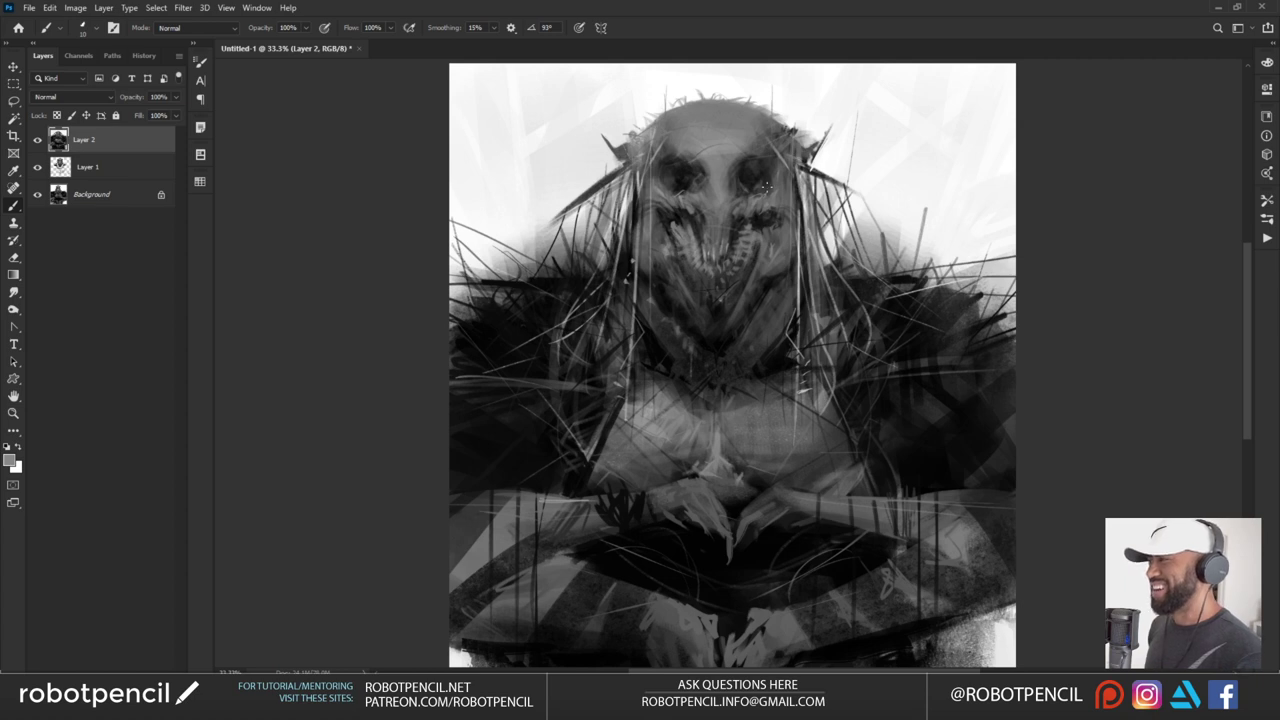
# Rework both eye sockets with sampled black and face grey, enlarging the textured brush to 25
pyautogui.keyDown('alt'); pyautogui.click(695, 157); pyautogui.keyUp('alt')
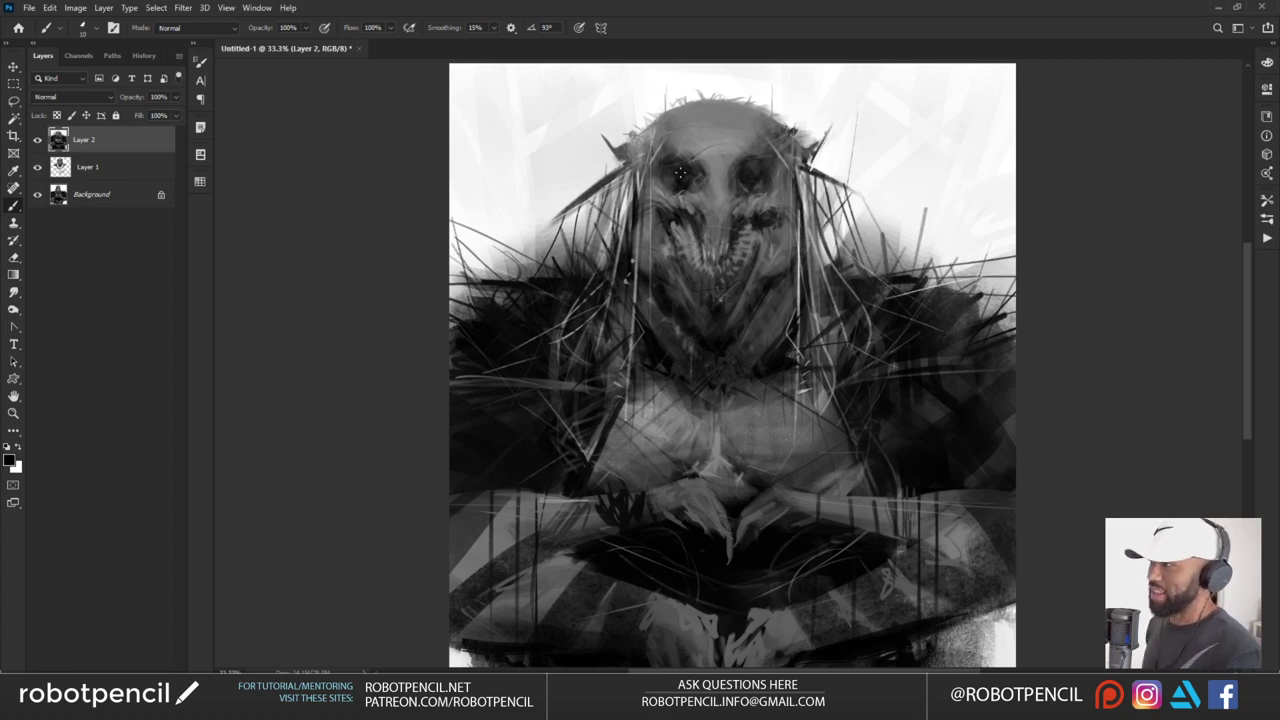
pyautogui.keyDown('alt'); pyautogui.click(741, 185); pyautogui.keyUp('alt')
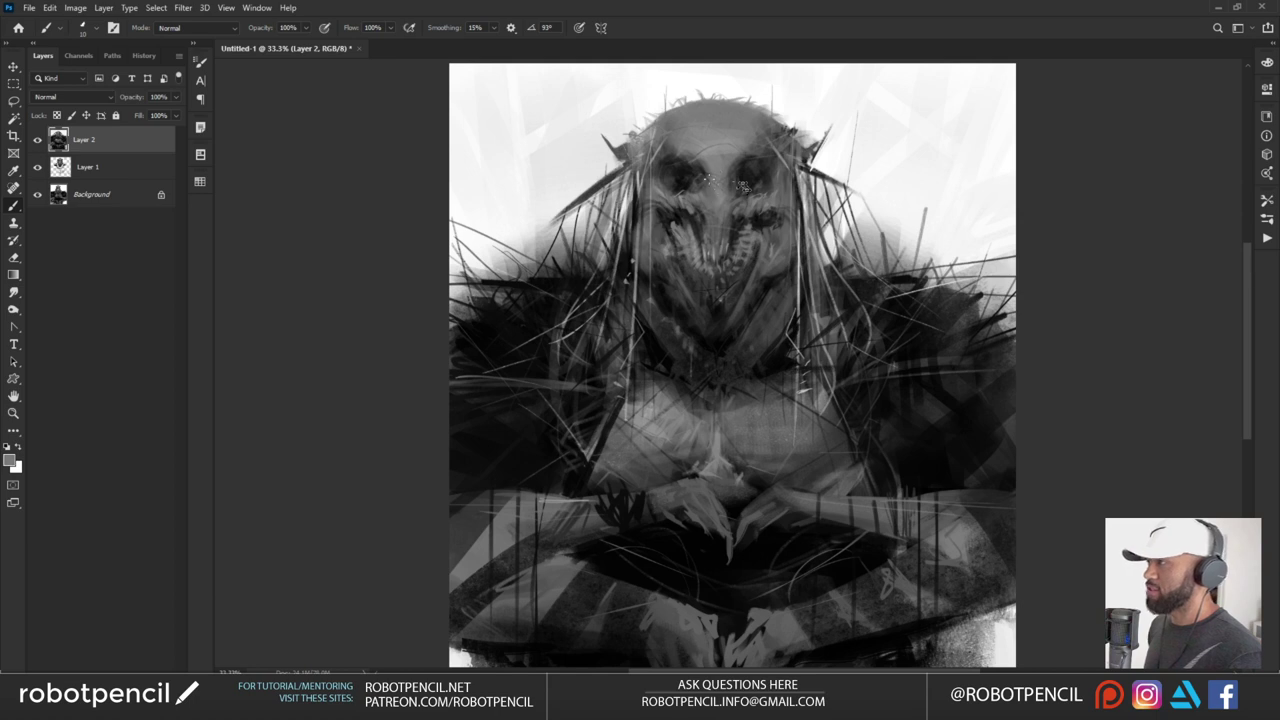
pyautogui.press(']')
pyautogui.press(']')
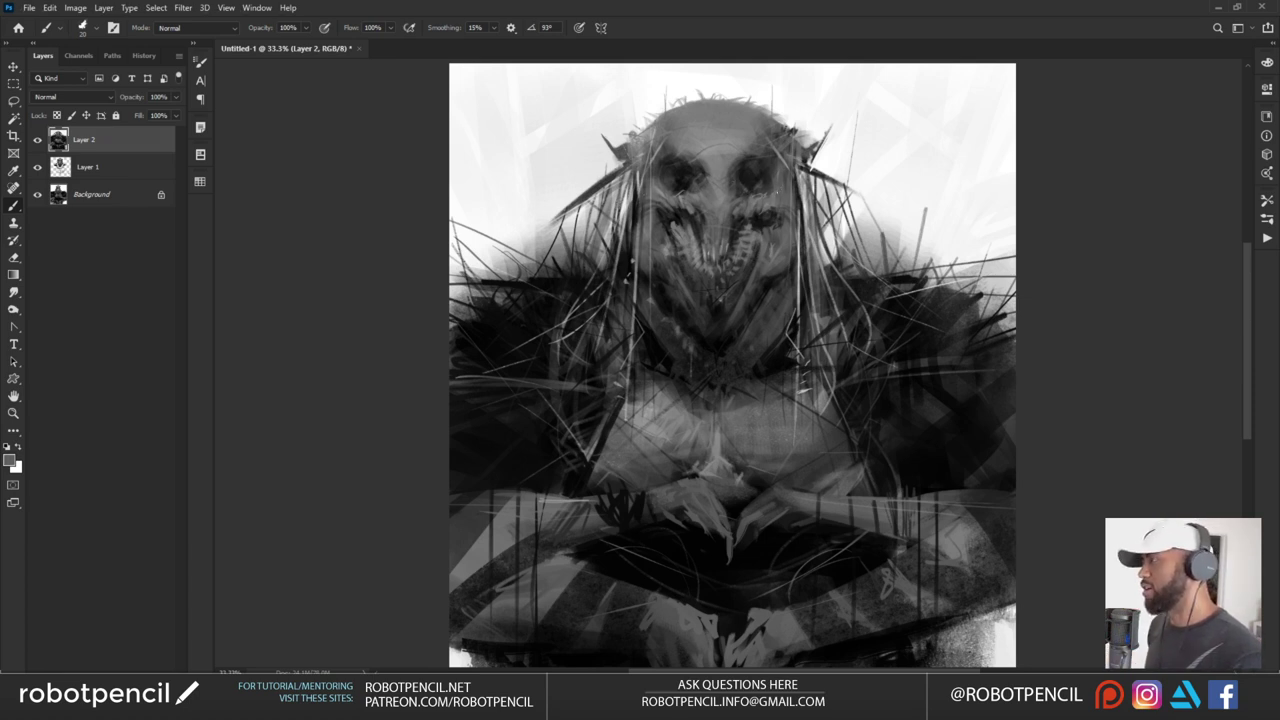
pyautogui.keyDown('alt'); pyautogui.click(777, 190); pyautogui.keyUp('alt')
pyautogui.click(777, 191)
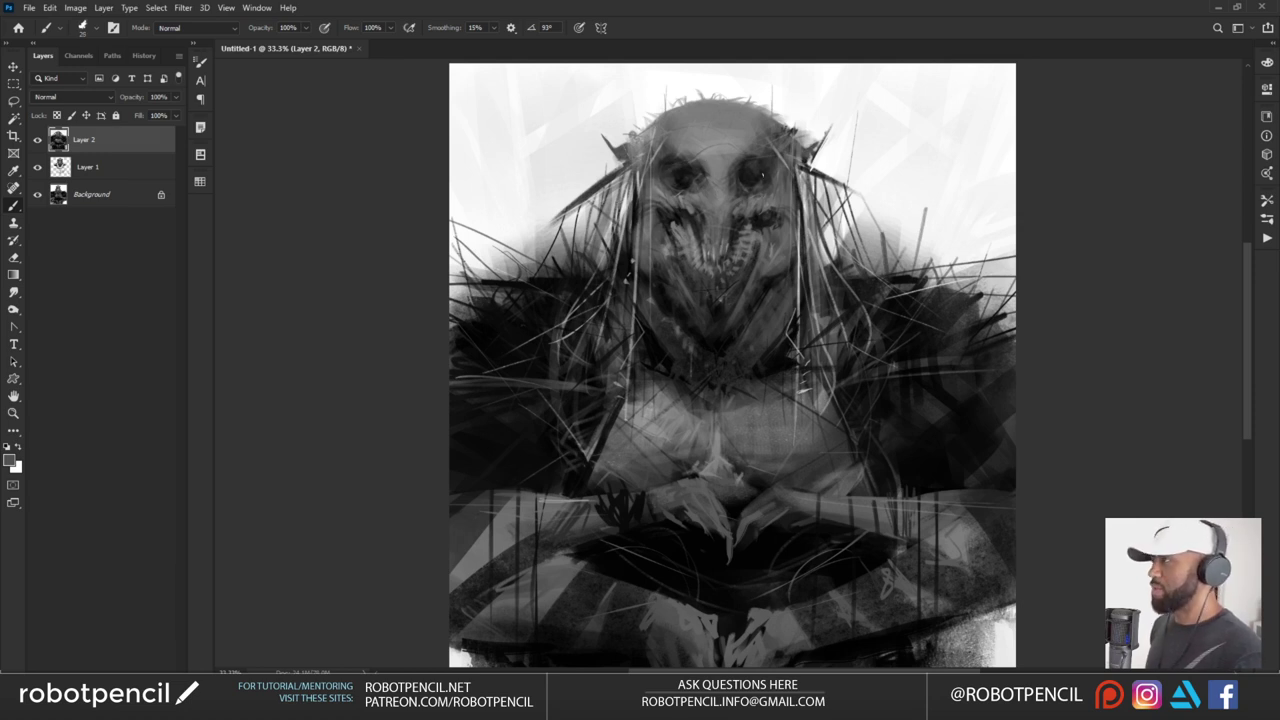
pyautogui.keyDown('alt'); pyautogui.click(758, 173); pyautogui.keyUp('alt')
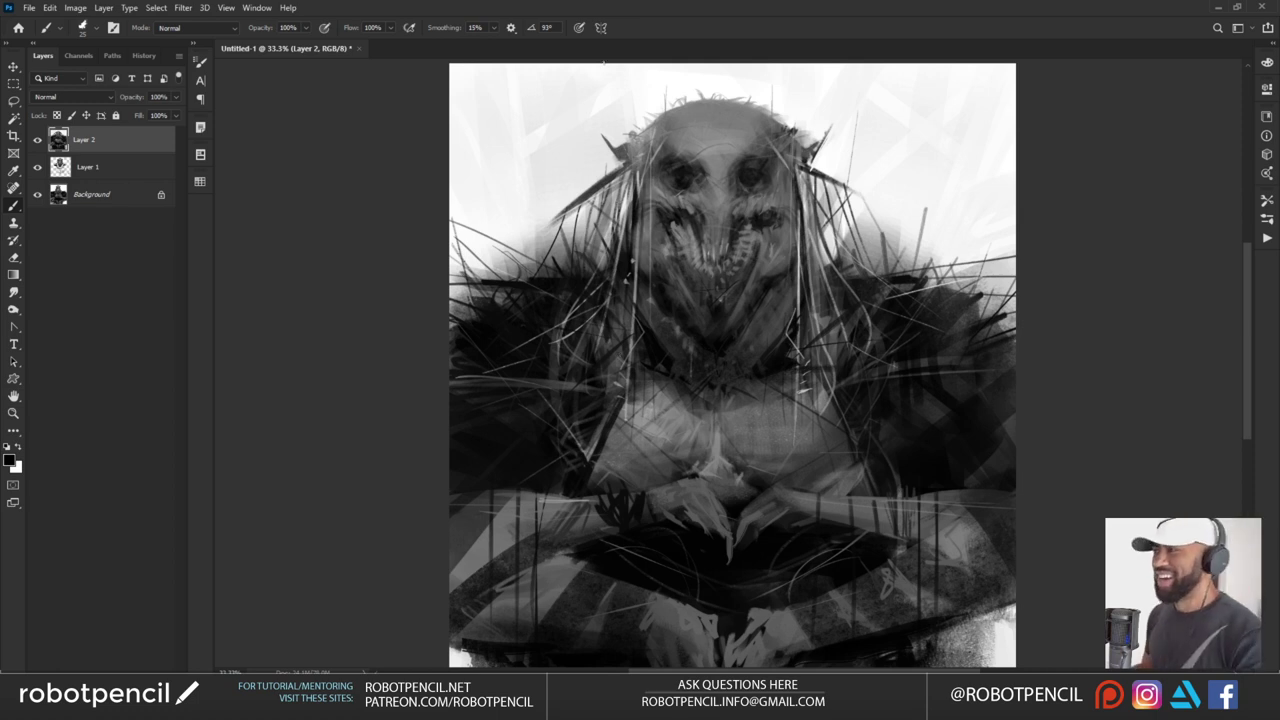
# Sample light grey from between the eyes and paint small highlights inside both eye sockets
pyautogui.hotkey('ctrl', '+')
pyautogui.keyDown('alt'); pyautogui.click(721, 157); pyautogui.keyUp('alt')
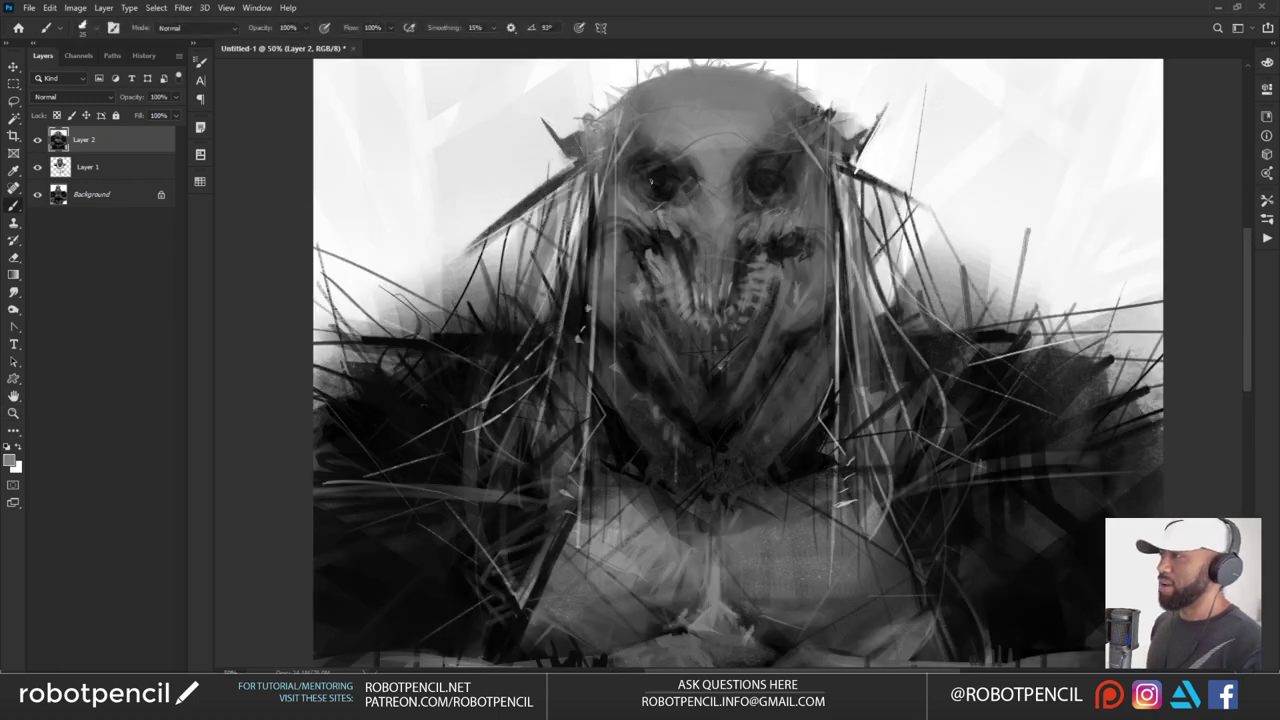
pyautogui.moveTo(652, 180); pyautogui.dragTo(663, 185)
pyautogui.moveTo(759, 182); pyautogui.dragTo(774, 179)
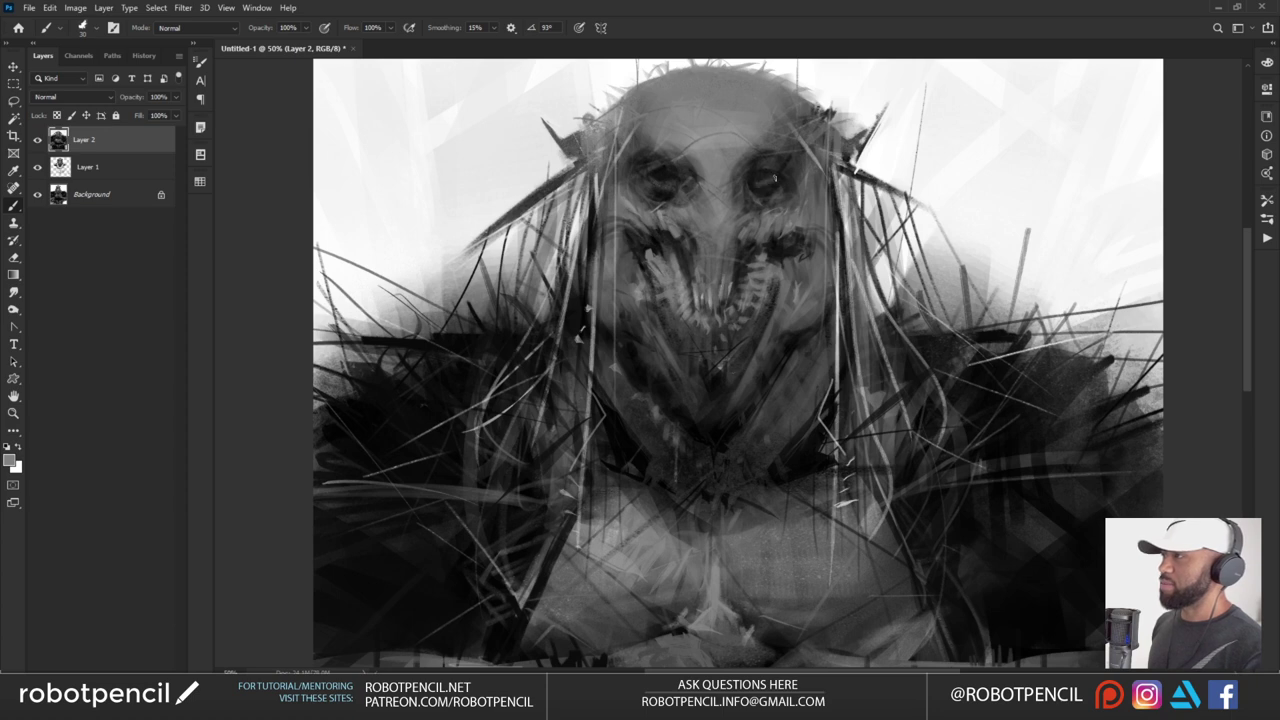
# Switch to black, reduce the brush to size 20, and try thin strands beside both sides of the head, undoing each one
pyautogui.press('z')
pyautogui.hotkey('ctrl', '-')
pyautogui.hotkey('ctrl', '-')
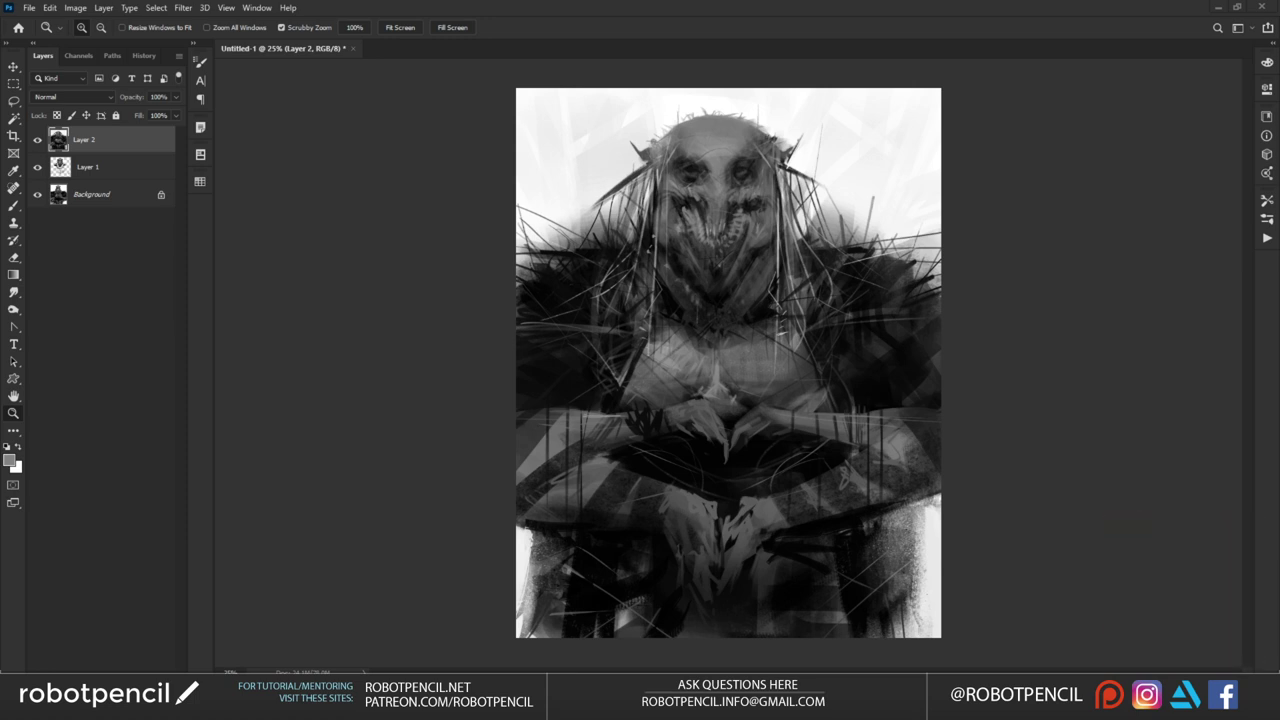
pyautogui.press('b')
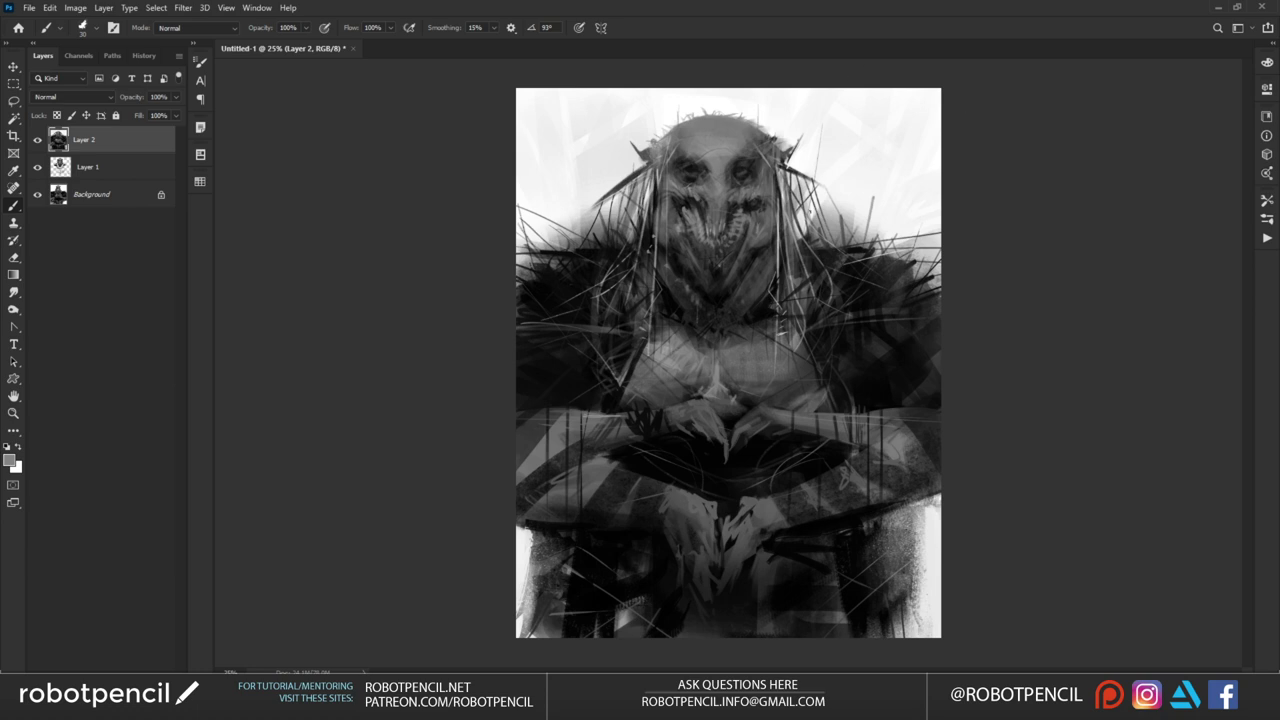
pyautogui.press('d')
pyautogui.press('[')
pyautogui.moveTo(619, 121); pyautogui.dragTo(637, 156)
pyautogui.hotkey('ctrl', 'z')
pyautogui.moveTo(813, 108); pyautogui.dragTo(783, 182)
pyautogui.hotkey('ctrl', 'z')
pyautogui.press('[')
pyautogui.moveTo(615, 100); pyautogui.dragTo(638, 165)
pyautogui.hotkey('ctrl', 'z')
pyautogui.moveTo(818, 98); pyautogui.dragTo(784, 190)
pyautogui.hotkey('ctrl', 'z')
# Draw long thin black strands against the pale background on both sides of the head, undoing unwanted attempts
pyautogui.moveTo(623, 84); pyautogui.dragTo(637, 152)
pyautogui.moveTo(821, 87); pyautogui.dragTo(789, 163)
pyautogui.hotkey('ctrl', 'z')
pyautogui.moveTo(606, 86); pyautogui.dragTo(635, 152)
pyautogui.hotkey('ctrl', 'z')
pyautogui.hotkey('ctrl', 'z')
pyautogui.moveTo(807, 88); pyautogui.dragTo(793, 148)
# Add a black spike rising from the shoulder fur, undoing the trial strokes made on the opposite side
pyautogui.moveTo(609, 94)
pyautogui.mouseDown()
pyautogui.moveTo(659, 117)
pyautogui.moveTo(632, 88)
pyautogui.mouseUp()
pyautogui.hotkey('ctrl', 'z')
pyautogui.moveTo(568, 132); pyautogui.dragTo(616, 175)
pyautogui.hotkey('ctrl', 'z')
pyautogui.moveTo(870, 208)
pyautogui.mouseDown()
pyautogui.moveTo(916, 154)
pyautogui.moveTo(848, 232)
pyautogui.mouseUp()
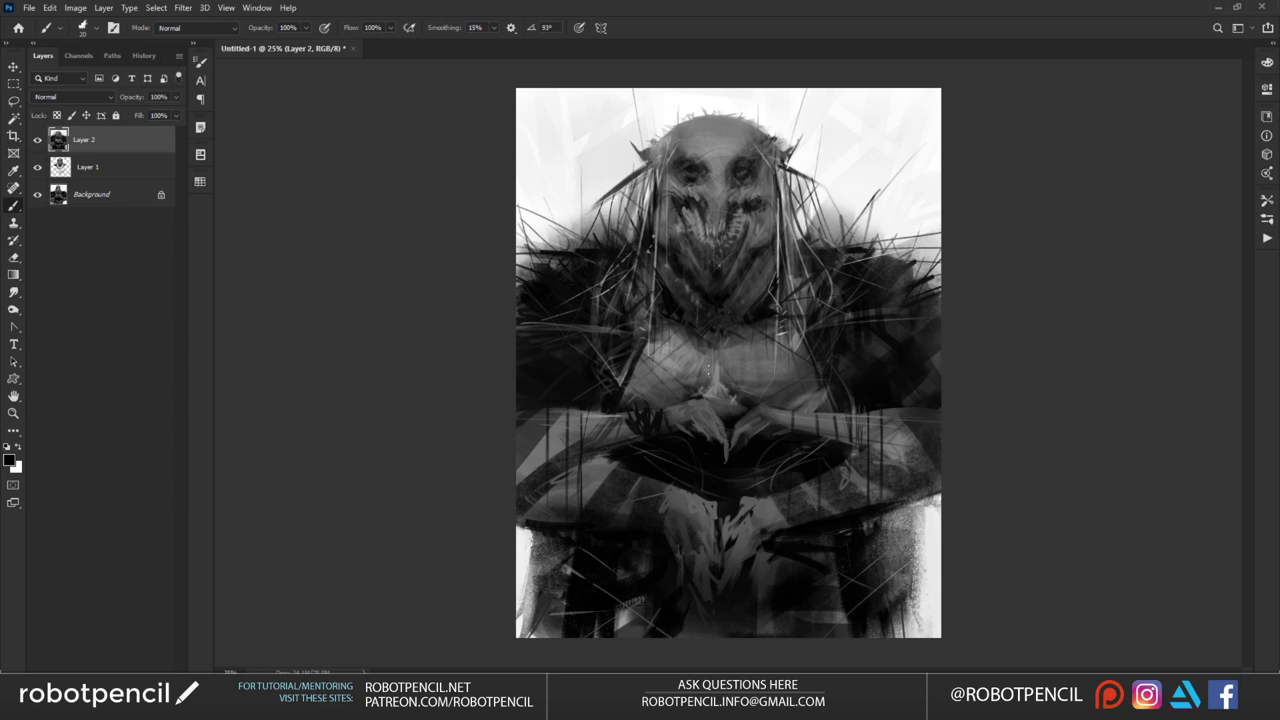
# Enlarge the brush and refine the lower chest above the hands with grey sampled from the chest
pyautogui.keyDown('alt'); pyautogui.click(711, 372); pyautogui.keyUp('alt')
pyautogui.press(']')
pyautogui.moveTo(632, 380); pyautogui.dragTo(673, 394)
pyautogui.moveTo(653, 396)
pyautogui.mouseDown()
pyautogui.moveTo(731, 383)
pyautogui.moveTo(743, 397)
pyautogui.mouseUp()
# Reset the foreground colour to black and extend the dark corner of the mouth across the cheek
pyautogui.press('d')
pyautogui.press('z')
pyautogui.click(711, 170)
pyautogui.click(687, 238)
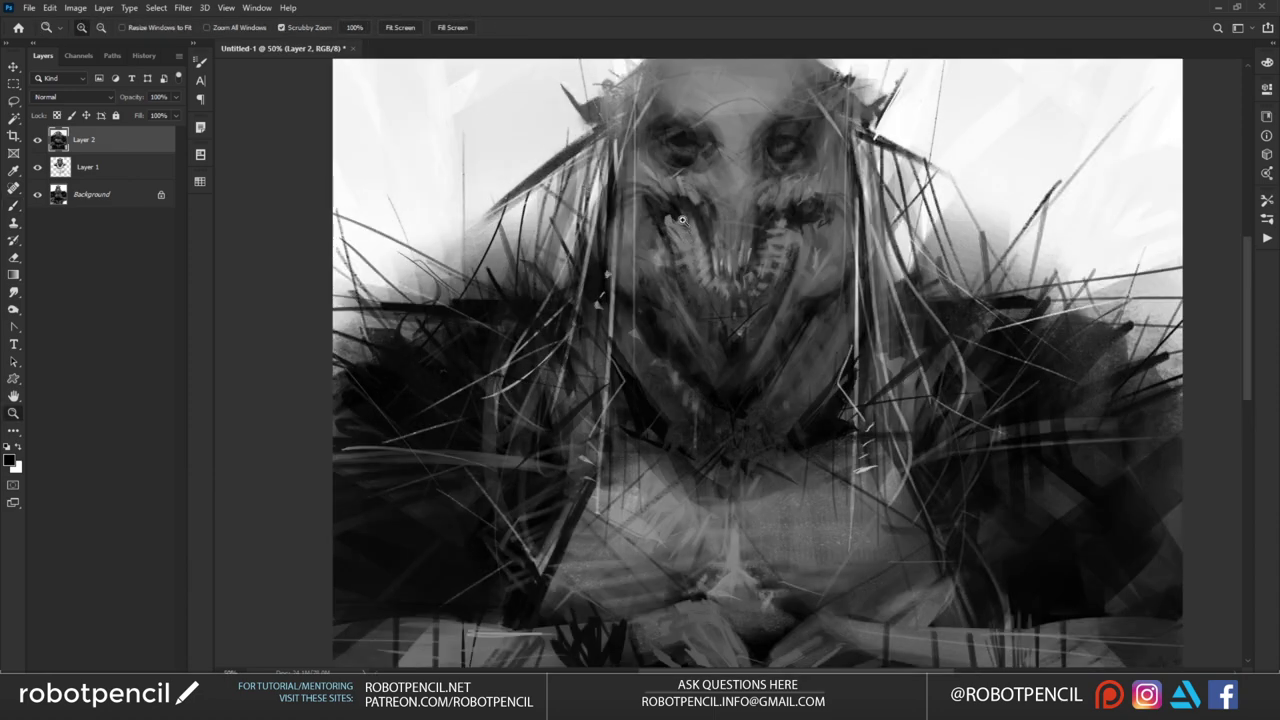
pyautogui.press('b')
pyautogui.moveTo(658, 206); pyautogui.dragTo(622, 182)
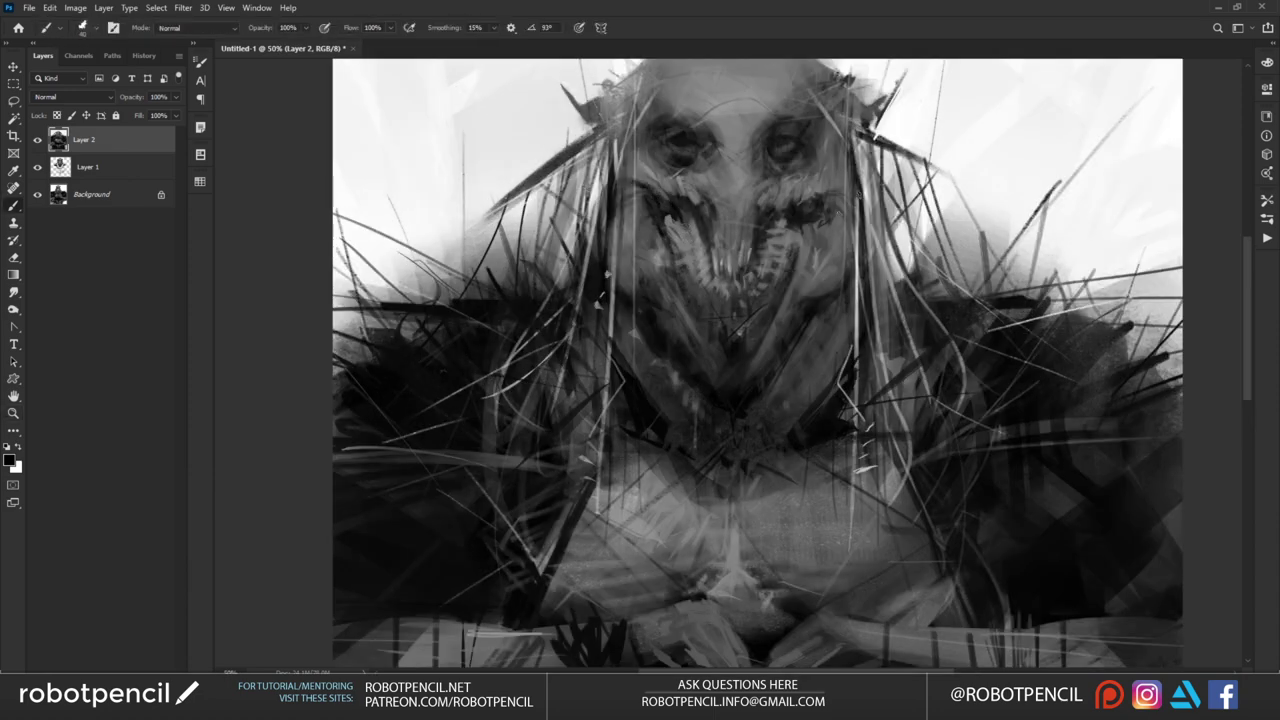
# Choose a soft round brush, enlarge it to about 1100, and try darkening the lower legs and feet with black
pyautogui.press('z')
pyautogui.keyDown('alt'); pyautogui.click(818, 260); pyautogui.keyUp('alt')
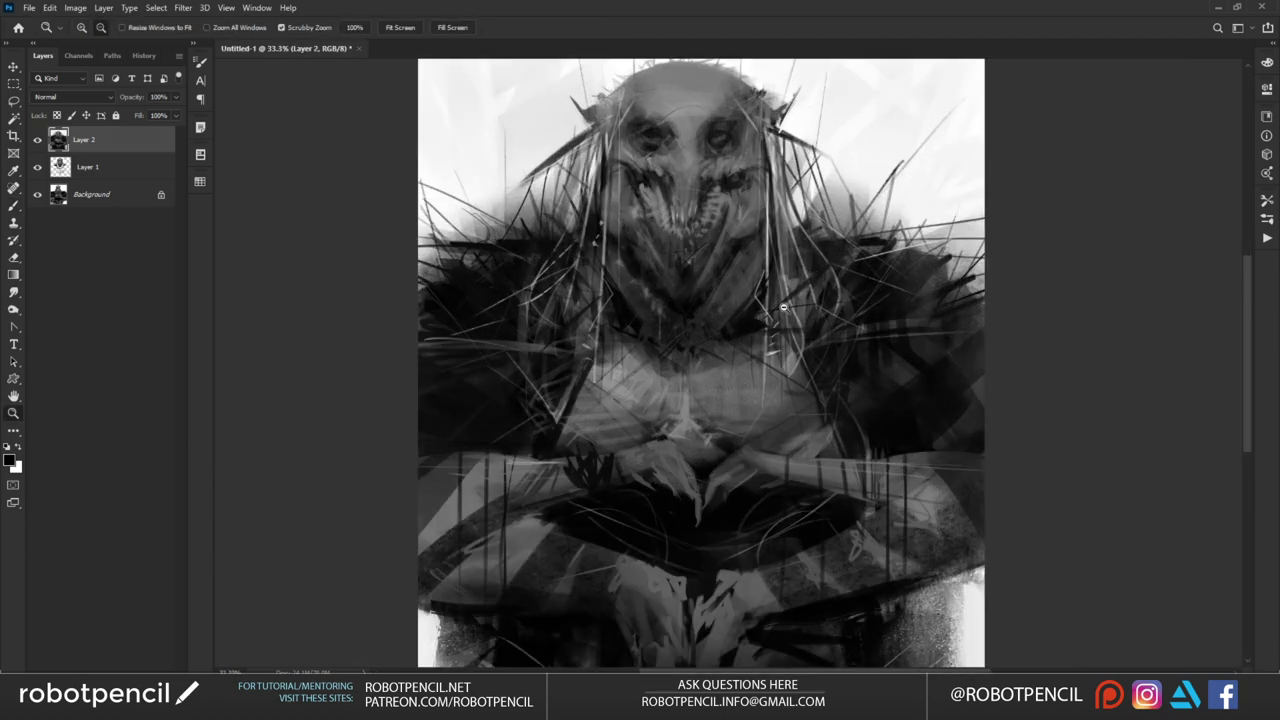
pyautogui.keyDown('alt'); pyautogui.click(785, 292); pyautogui.keyUp('alt')
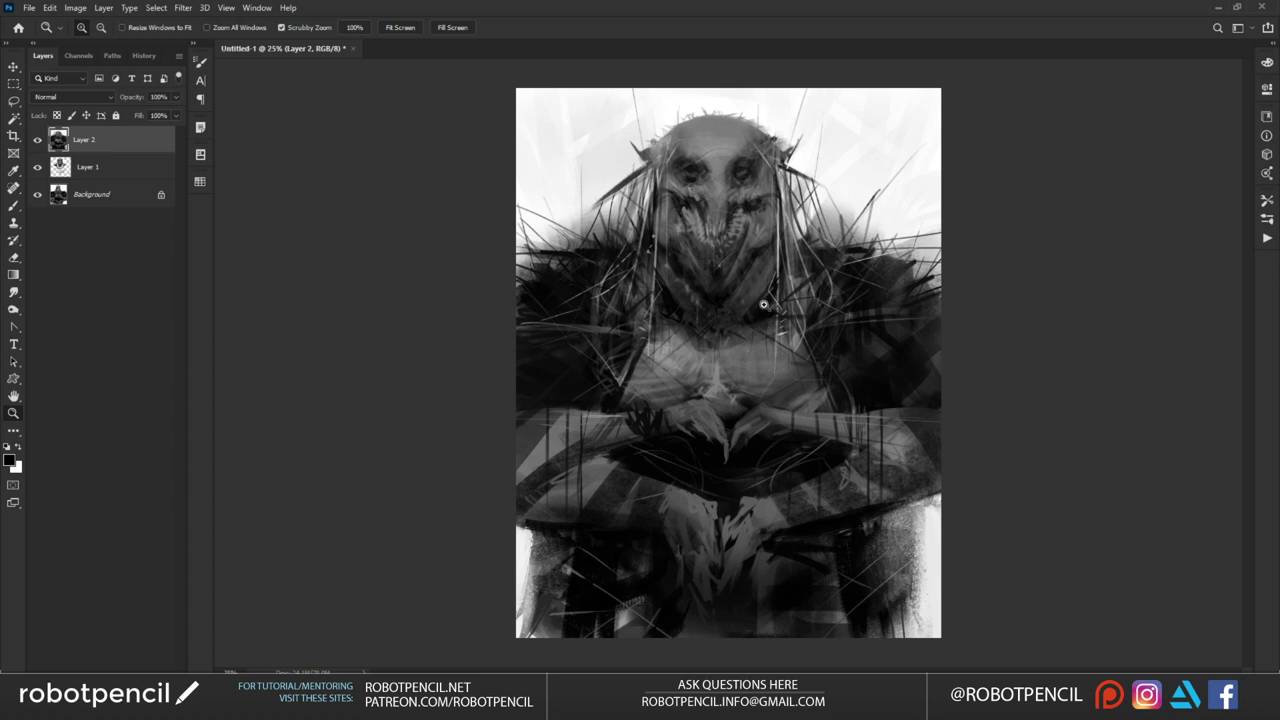
pyautogui.press('b')
pyautogui.click(688, 286)
pyautogui.click(331, 439)
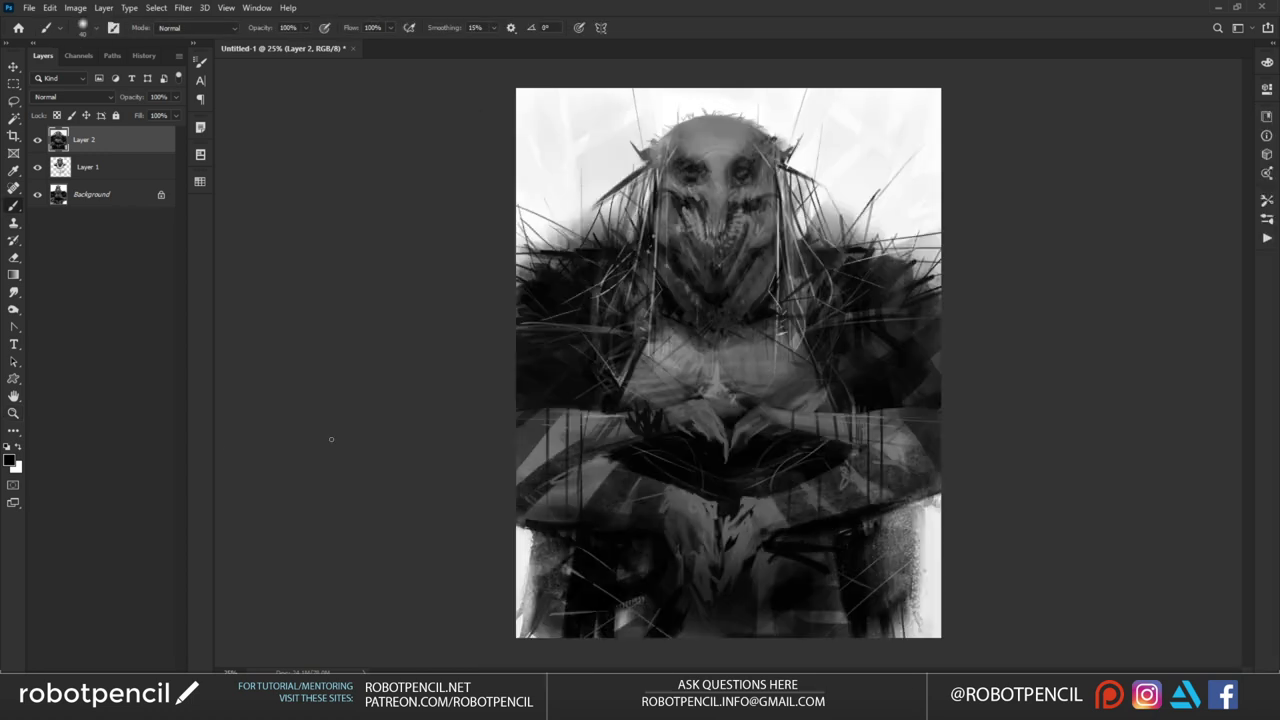
pyautogui.press(']')
pyautogui.press(']')
pyautogui.press(']')
pyautogui.press(']')
pyautogui.press(']')
pyautogui.press(']')
pyautogui.press(']')
pyautogui.press(']')
pyautogui.press(']')
pyautogui.press(']')
pyautogui.press(']')
pyautogui.press(']')
pyautogui.press(']')
pyautogui.press(']')
pyautogui.press(']')
pyautogui.press(']')
pyautogui.press(']')
pyautogui.press(']')
pyautogui.press(']')
pyautogui.press(']')
pyautogui.moveTo(738, 553); pyautogui.dragTo(752, 580)
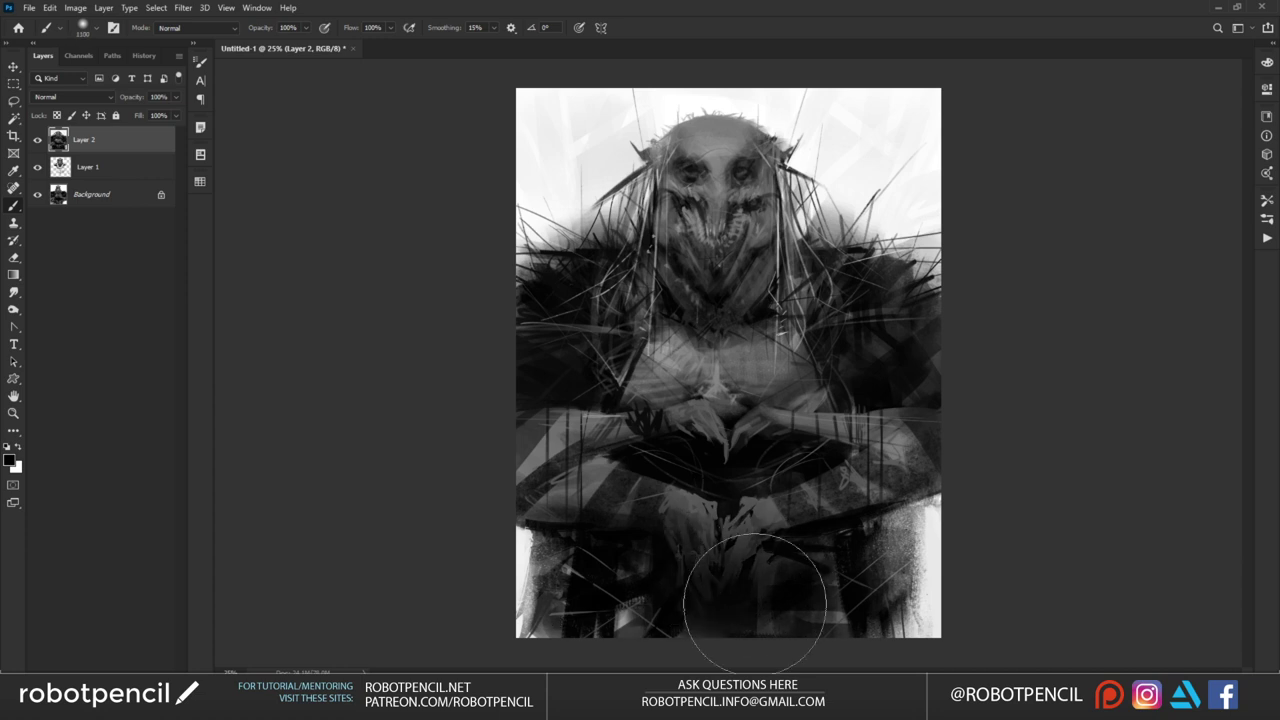
# Reduce the soft black brush to about 500 and darken the shoulder fur along the canvas edge
pyautogui.press('[')
pyautogui.press('[')
pyautogui.press('[')
pyautogui.press('[')
pyautogui.press('[')
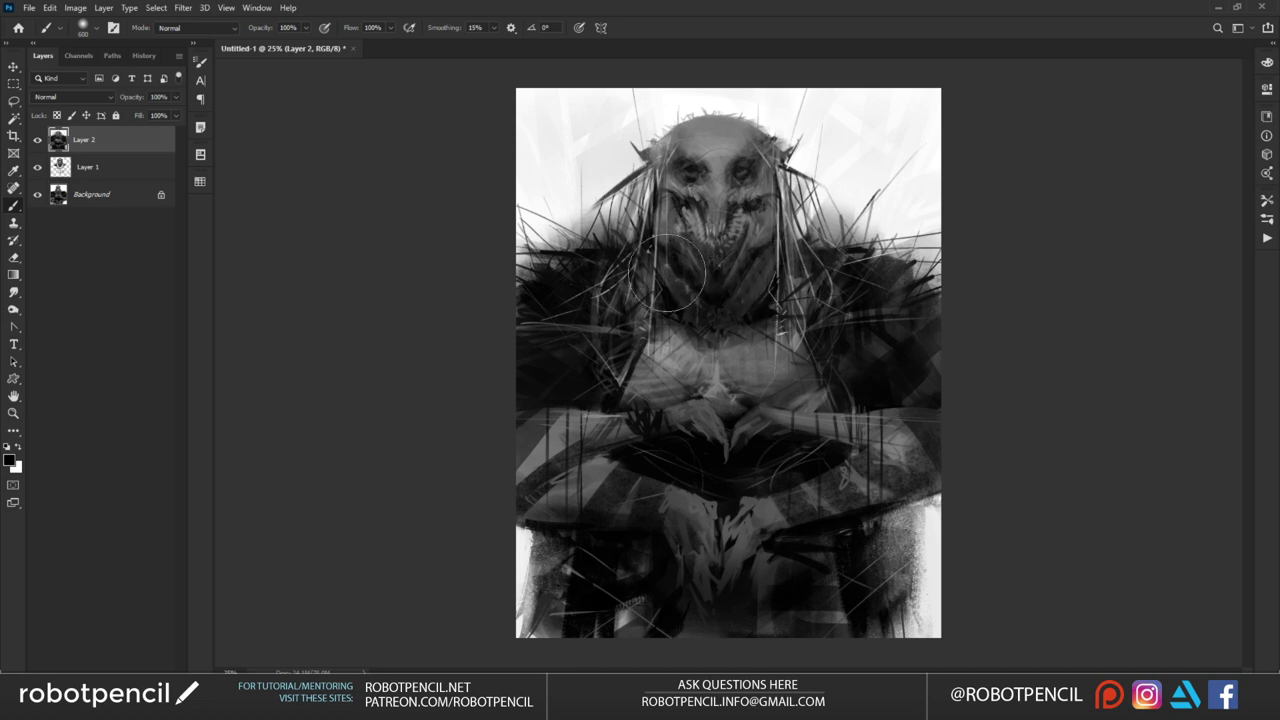
pyautogui.press('[')
pyautogui.press('[')
pyautogui.press('[')
pyautogui.press('[')
pyautogui.press('[')
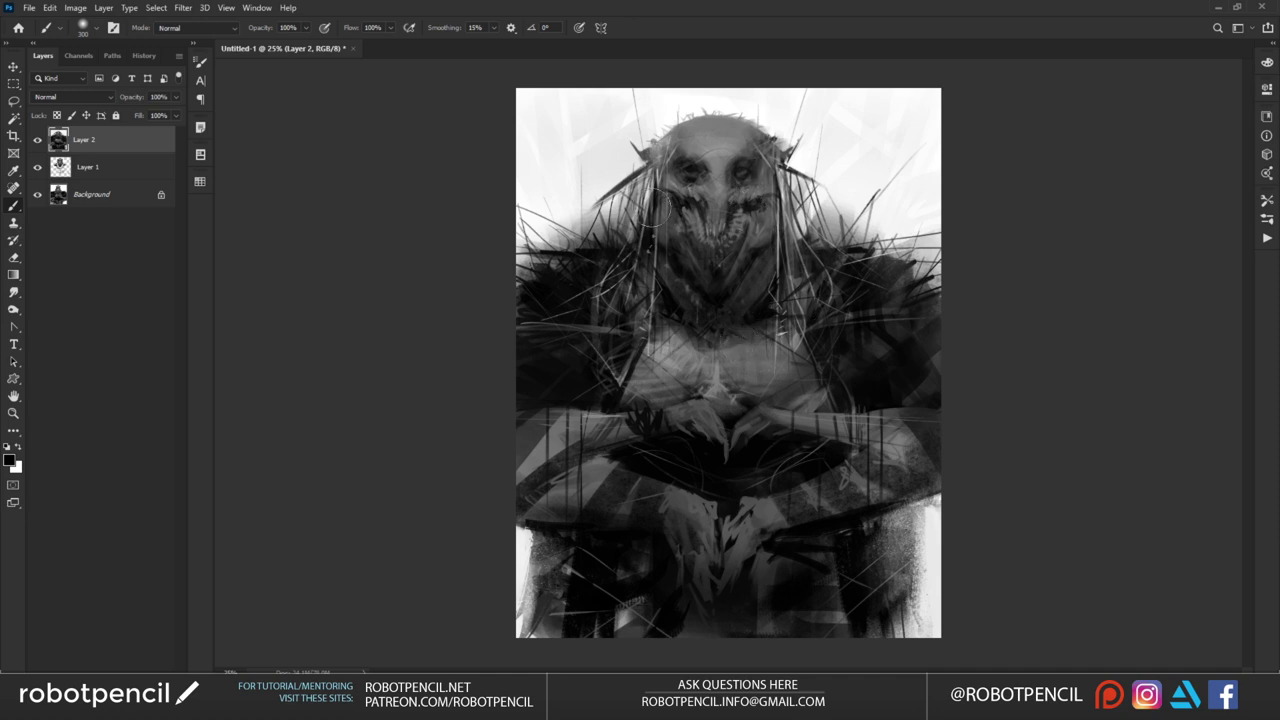
pyautogui.press(']')
pyautogui.press(']')
pyautogui.moveTo(529, 300)
pyautogui.mouseDown()
pyautogui.moveTo(534, 281)
pyautogui.moveTo(510, 297)
pyautogui.mouseUp()
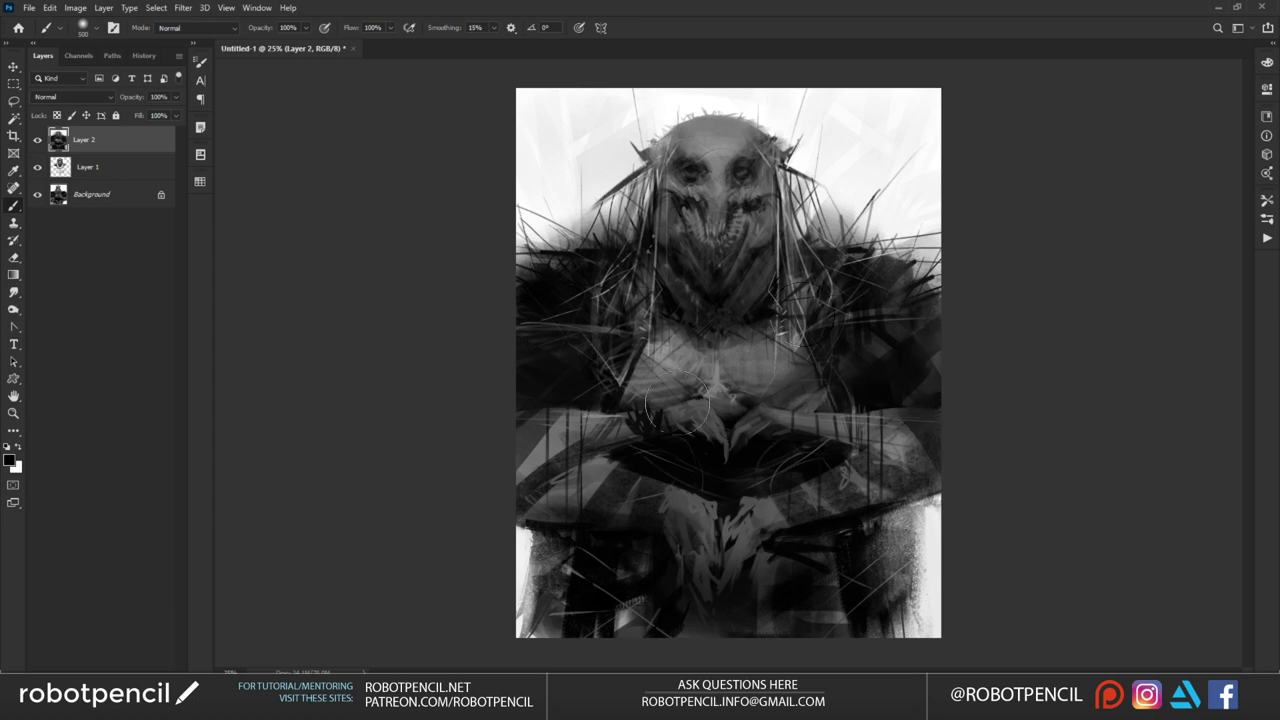
# Sample light grey from the background, enlarge the brush to about 900 and soften the outer edges beside the lower legs
pyautogui.keyDown('alt'); pyautogui.click(610, 158); pyautogui.keyUp('alt')
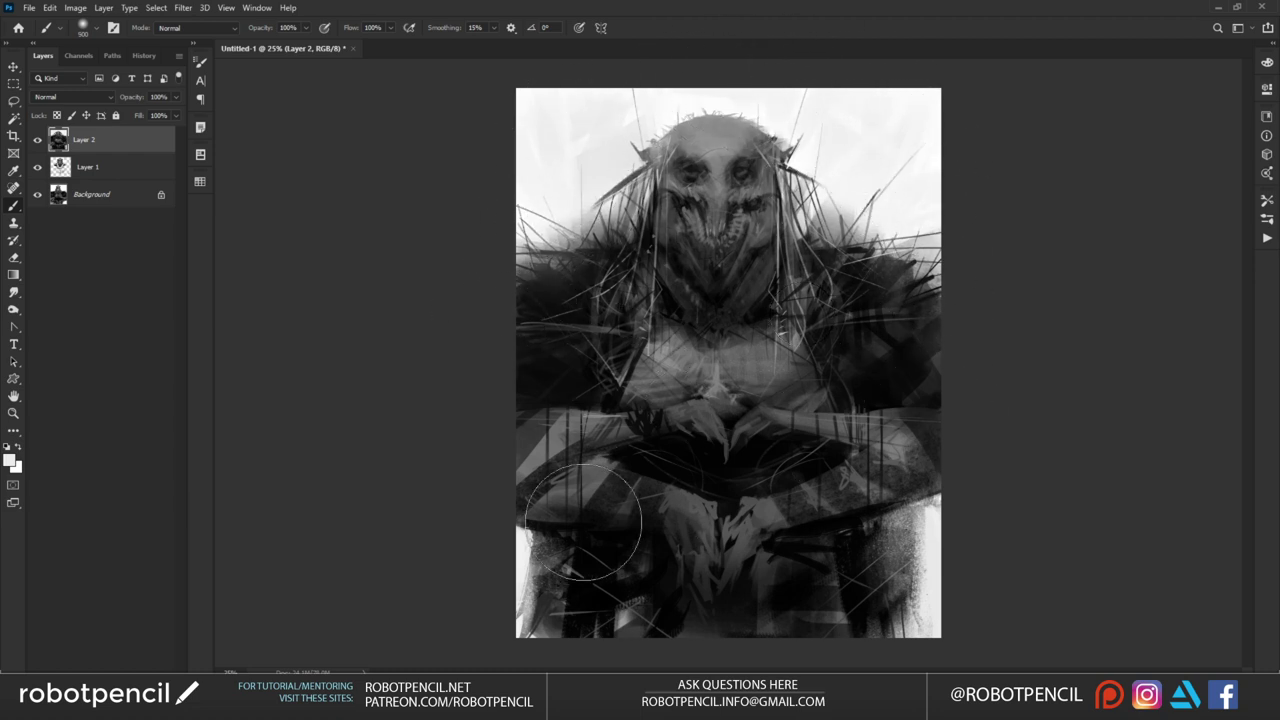
pyautogui.moveTo(508, 564); pyautogui.dragTo(480, 616)
pyautogui.moveTo(934, 553); pyautogui.dragTo(946, 680)
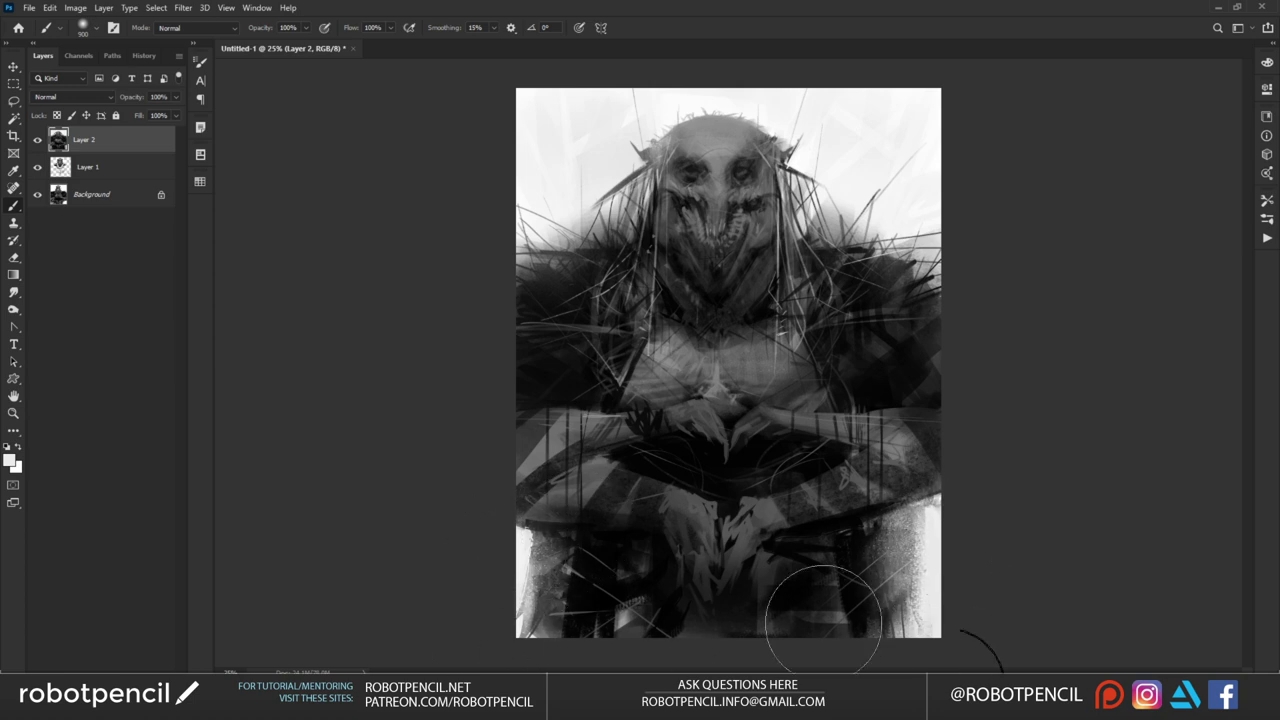
pyautogui.moveTo(518, 578); pyautogui.dragTo(471, 600)
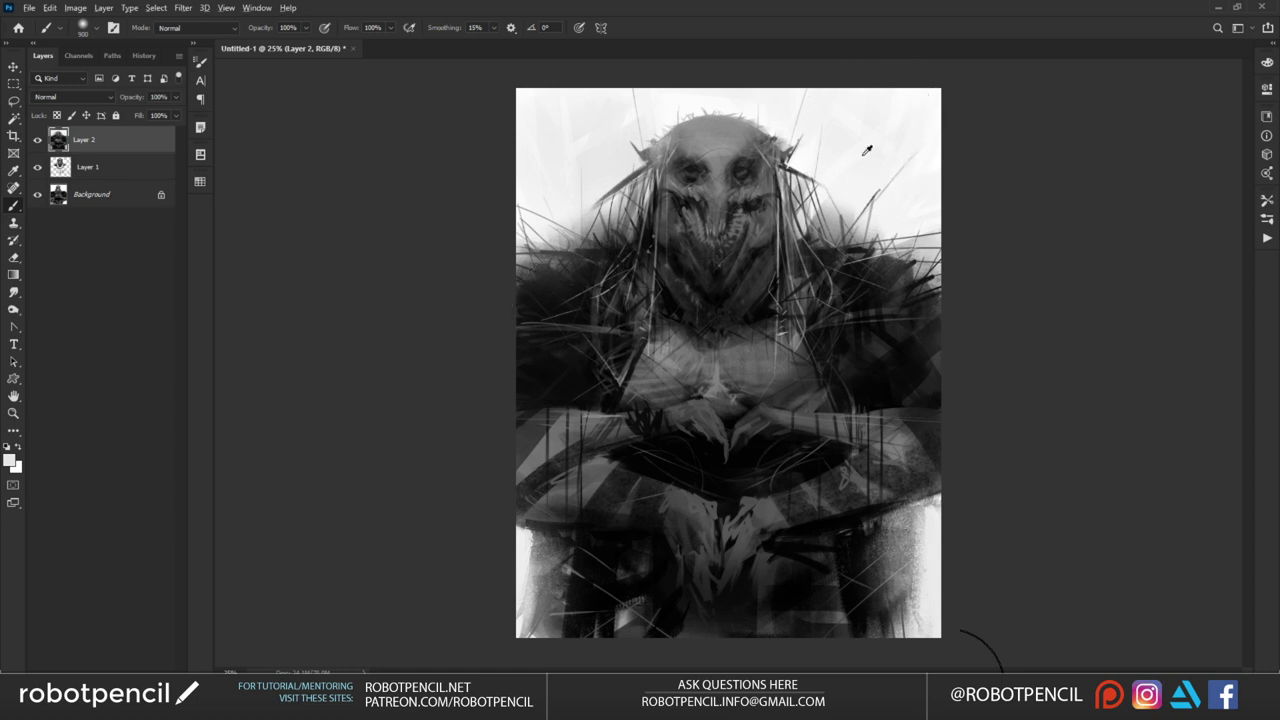
# Switch back to black and softly shade the lower legs and shoulders with the 900 brush
pyautogui.press('x')
pyautogui.moveTo(865, 525); pyautogui.dragTo(895, 515)
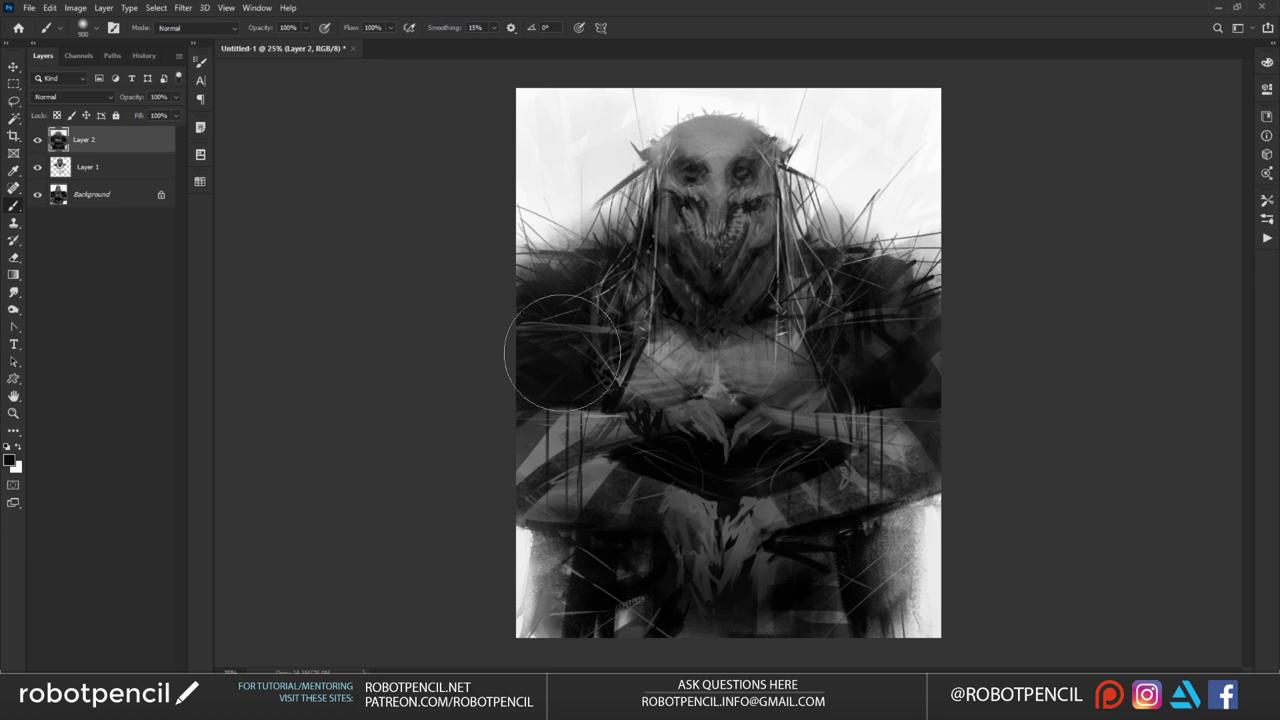
pyautogui.moveTo(866, 217); pyautogui.dragTo(863, 332)
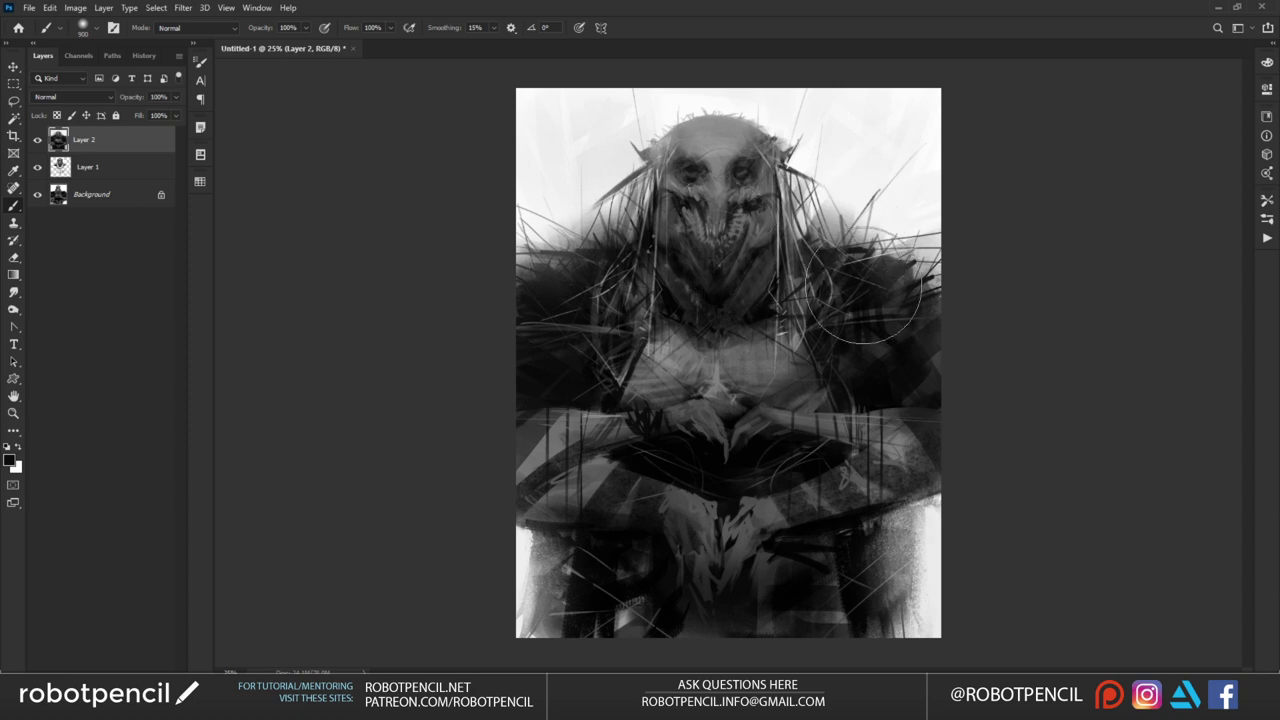
pyautogui.keyDown('alt'); pyautogui.click(878, 386); pyautogui.keyUp('alt')
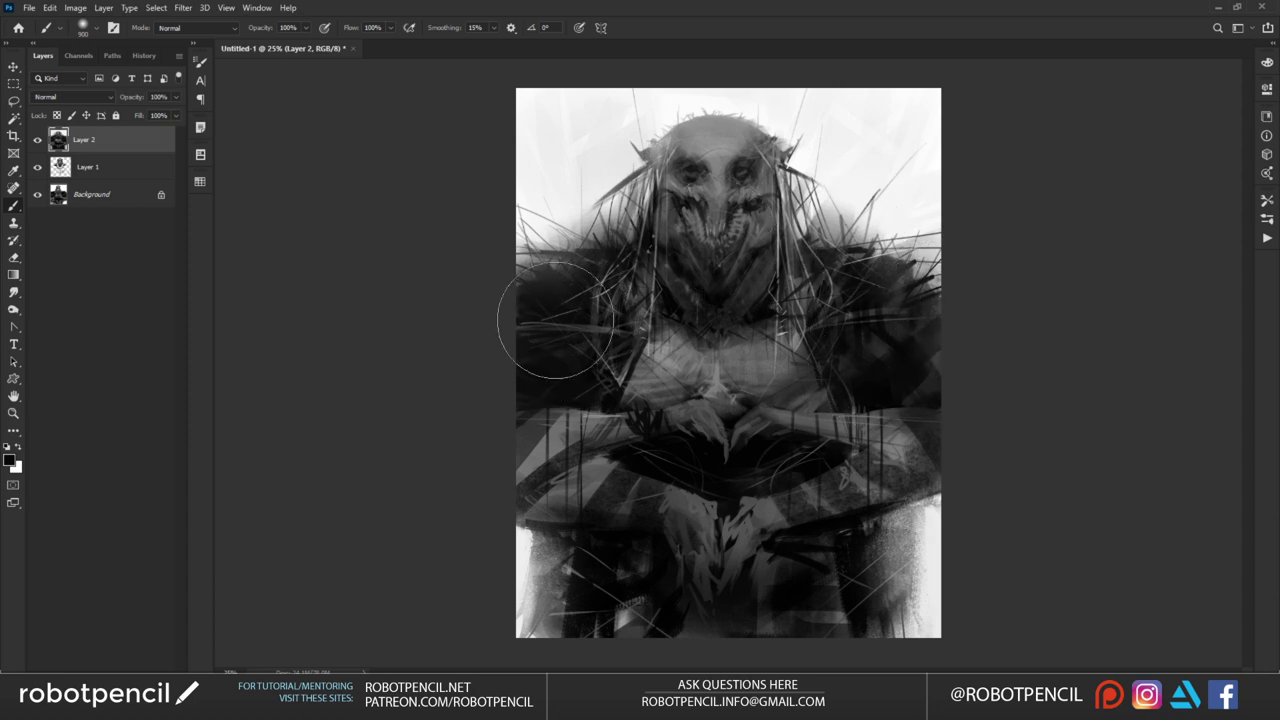
# Try softly darkening the neck and upper chest with a slightly smaller black brush
pyautogui.press('[')
pyautogui.press('[')
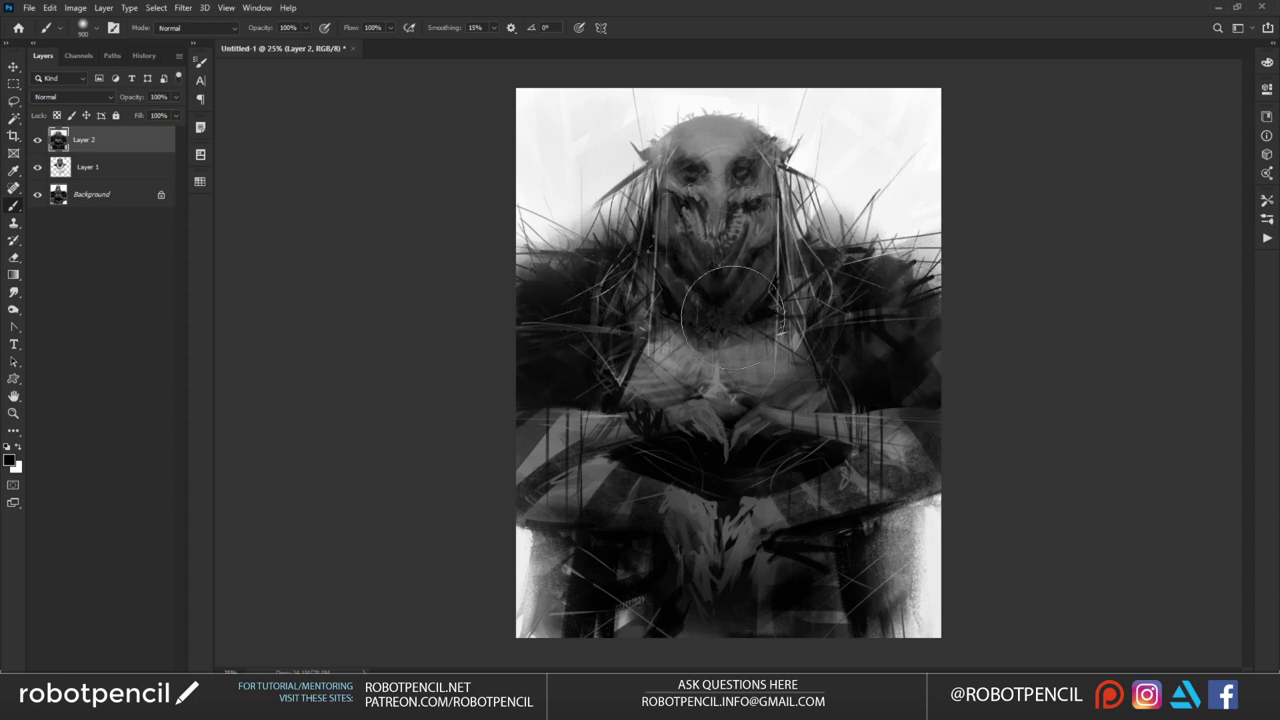
pyautogui.moveTo(733, 314)
pyautogui.mouseDown()
pyautogui.moveTo(772, 361)
pyautogui.moveTo(722, 368)
pyautogui.mouseUp()
pyautogui.hotkey('ctrl', 'z')
# Darken the inside of the mouth between the teeth and touch up the face's edge with a 100 soft black brush
pyautogui.press('z')
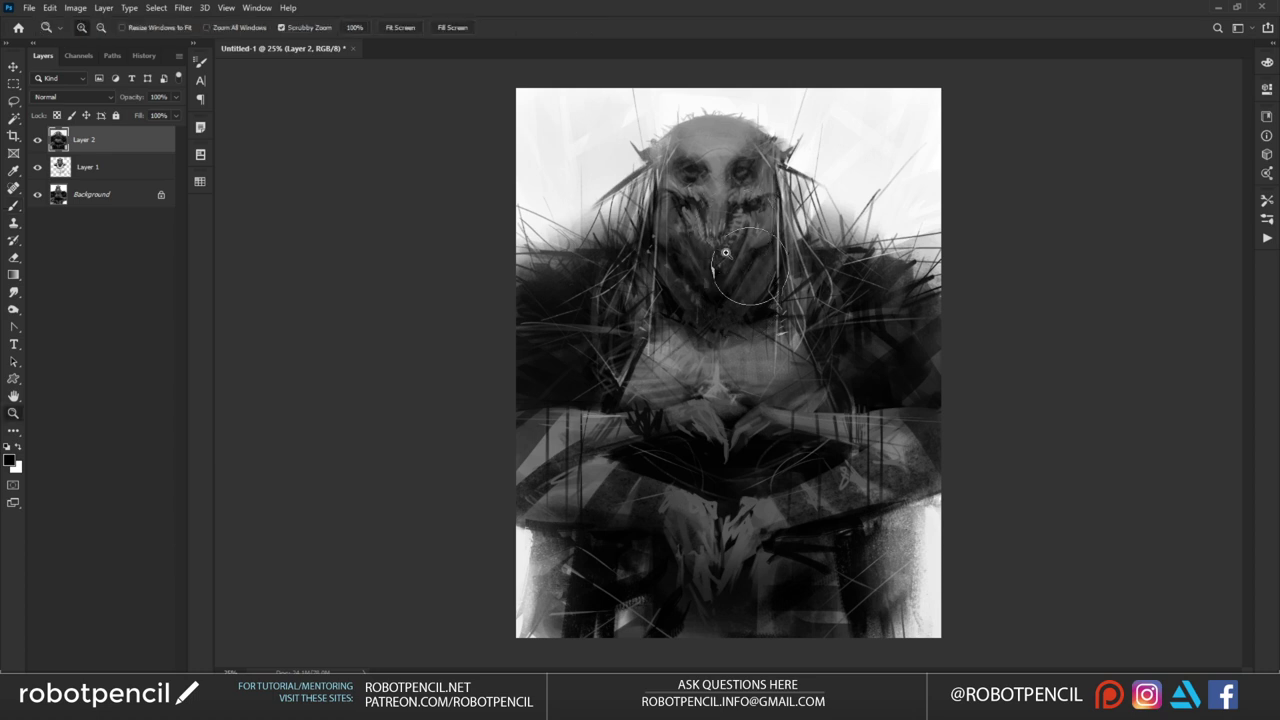
pyautogui.click(726, 252)
pyautogui.press('b')
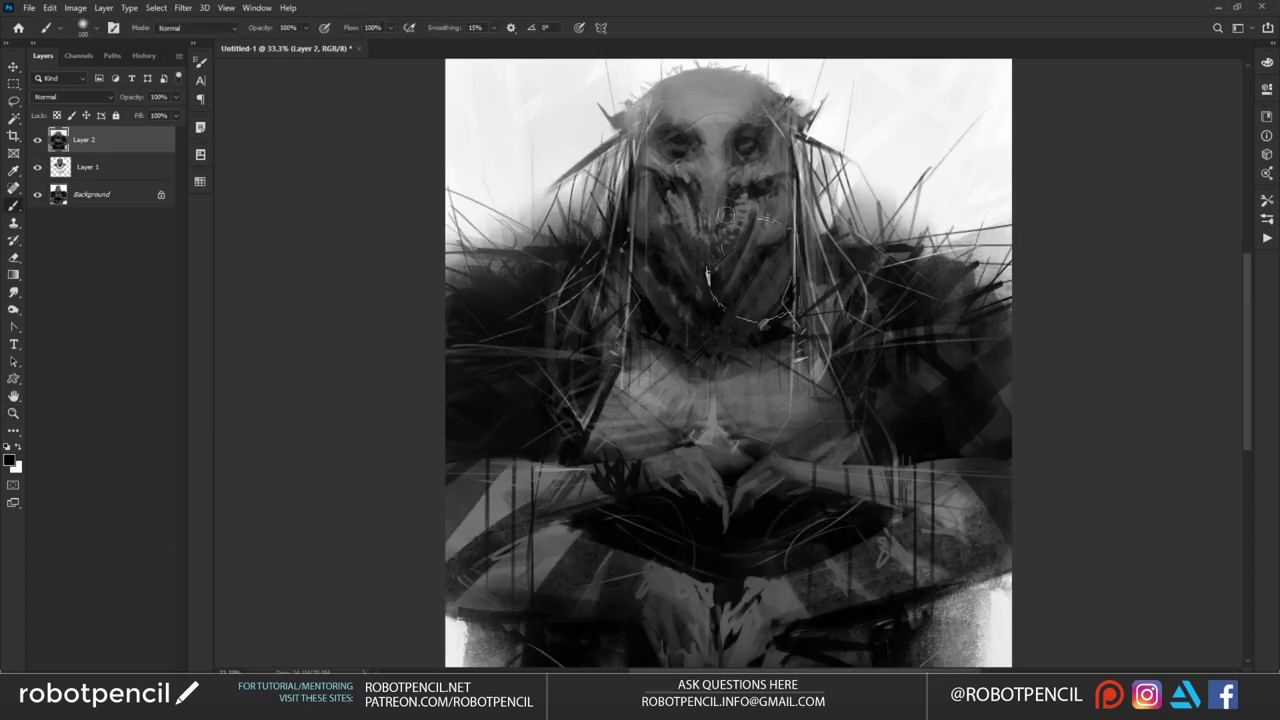
pyautogui.moveTo(726, 214); pyautogui.dragTo(705, 228)
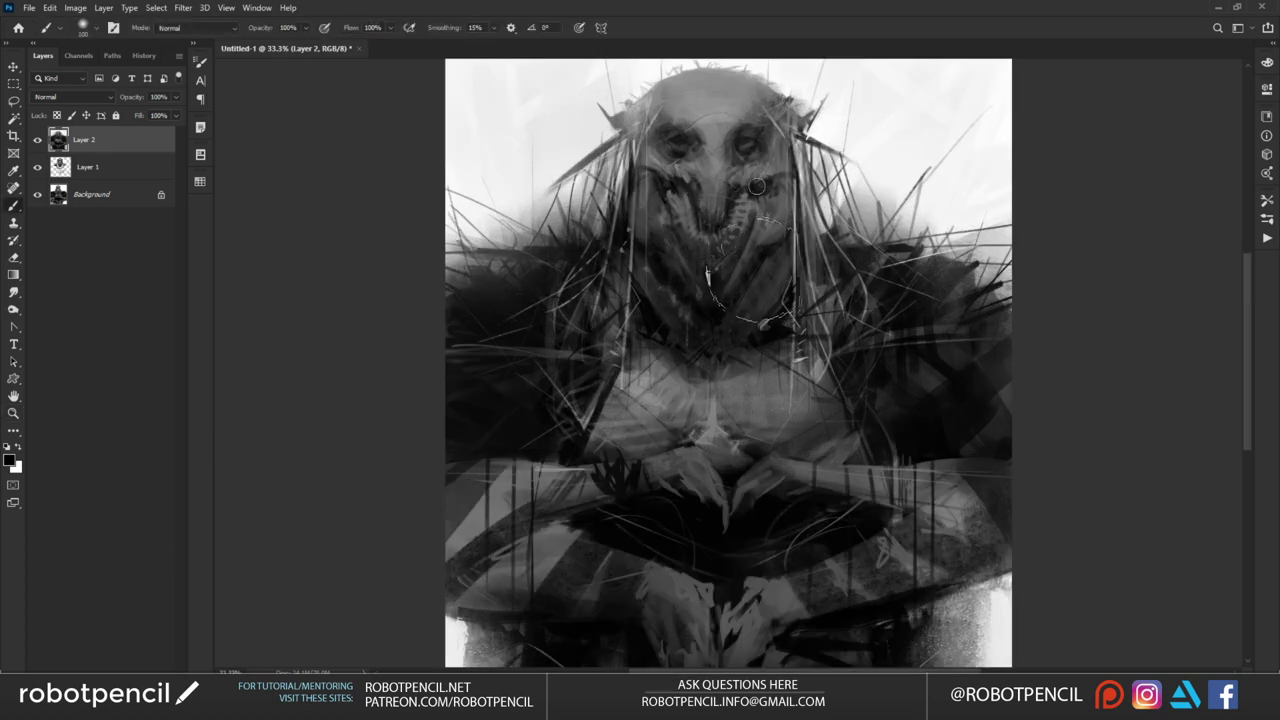
pyautogui.press('z')
pyautogui.keyDown('alt'); pyautogui.click(755, 205); pyautogui.keyUp('alt')
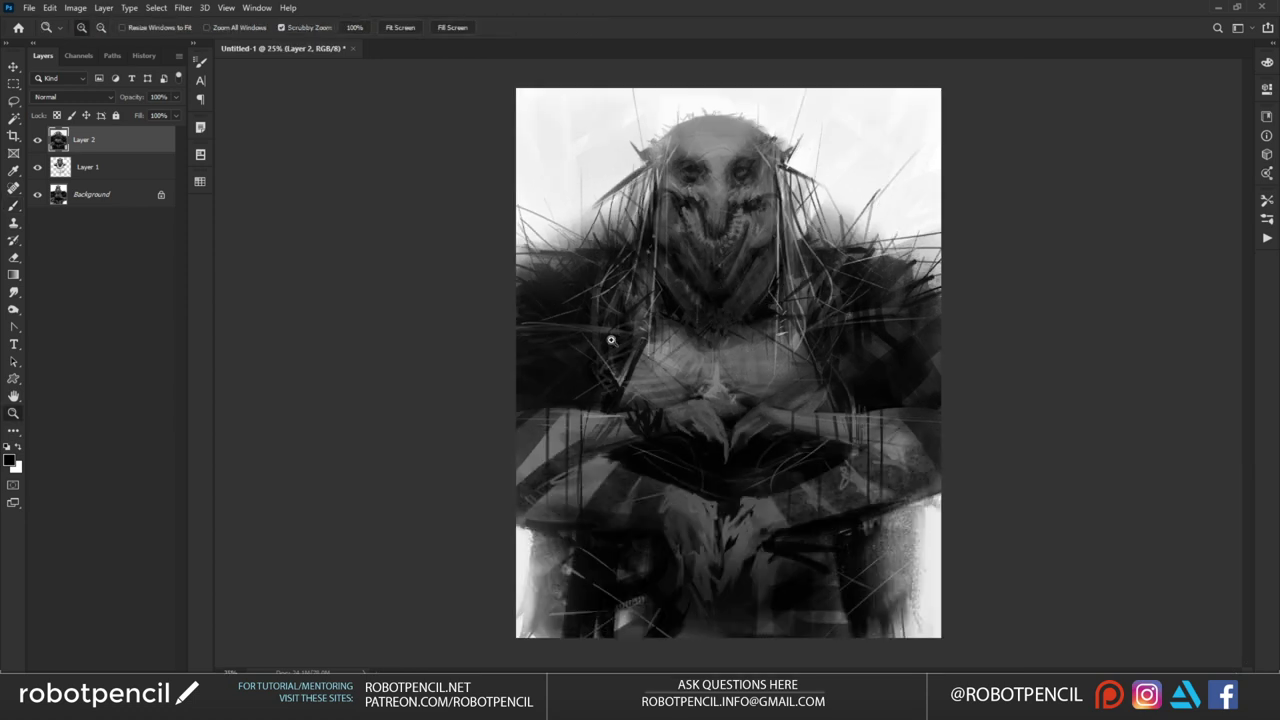
pyautogui.click(753, 176)
pyautogui.press('b')
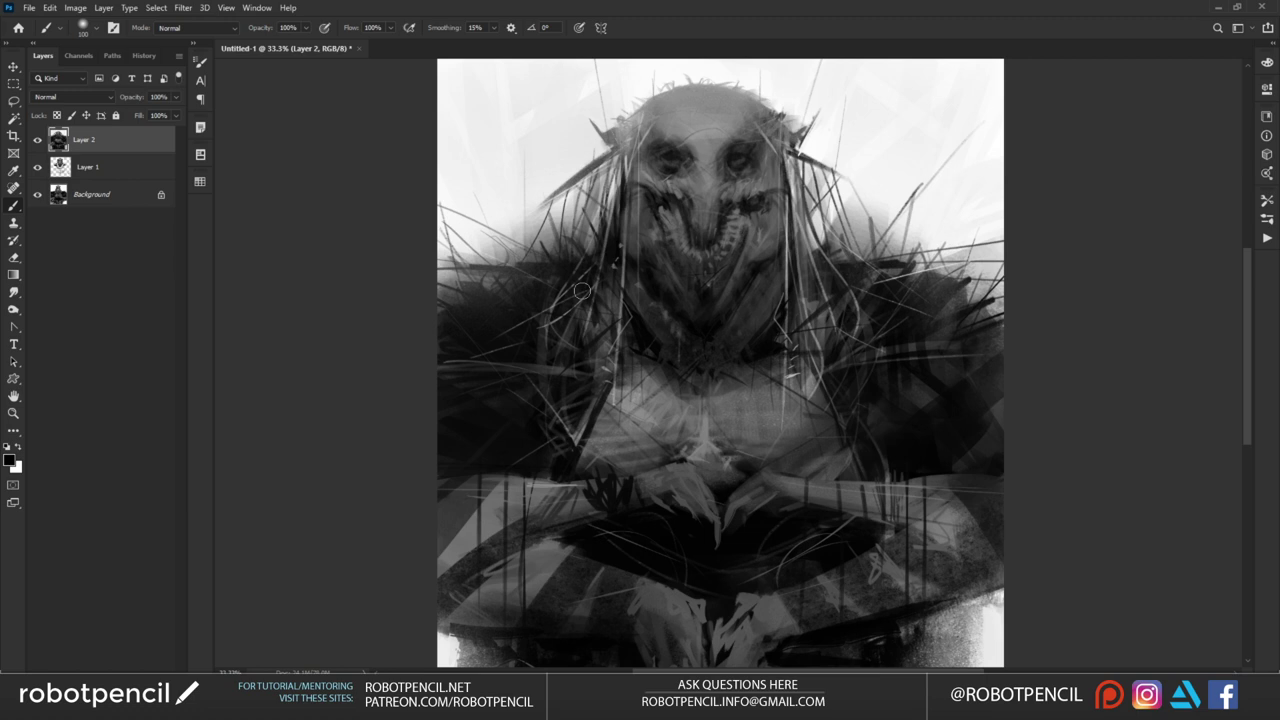
pyautogui.moveTo(647, 308); pyautogui.dragTo(632, 233)
pyautogui.press('z')
pyautogui.keyDown('alt'); pyautogui.click(692, 265); pyautogui.keyUp('alt')
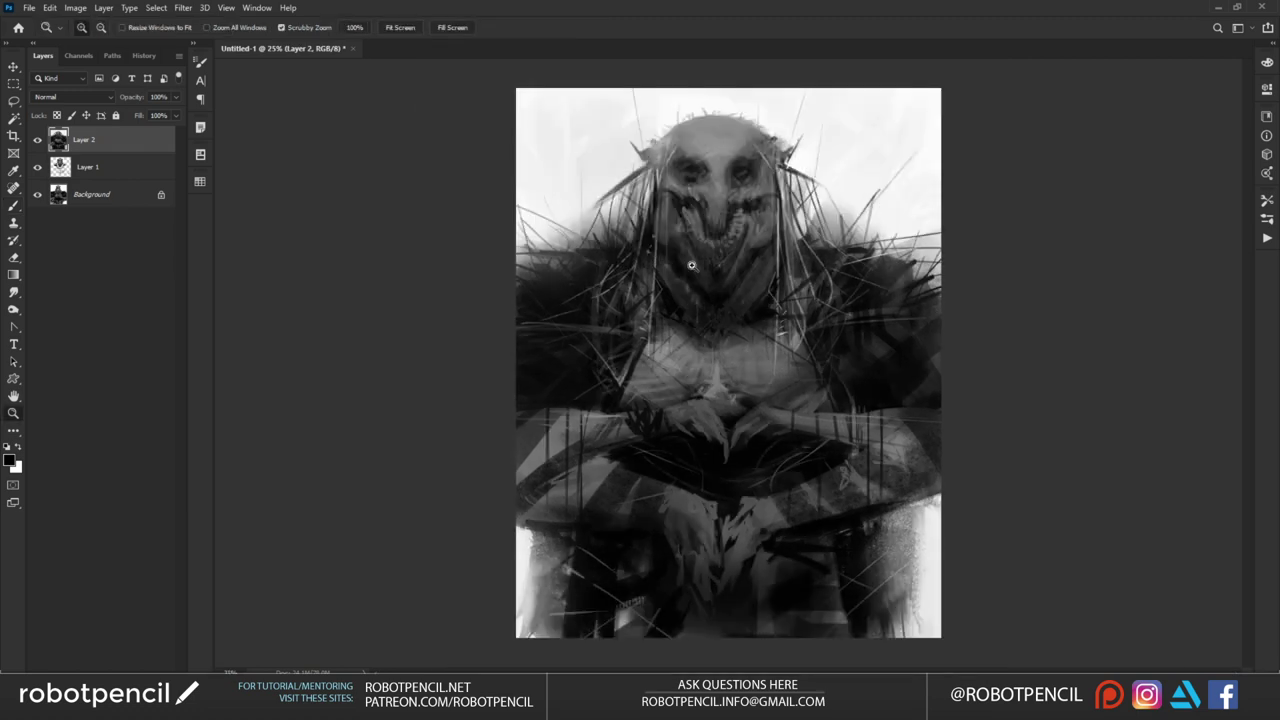
# Enlarge the soft brush to about 700 and smooth the background around the head and shoulders with light grey sampled from it
pyautogui.scroll(1, 691, 265)
pyautogui.press('b')
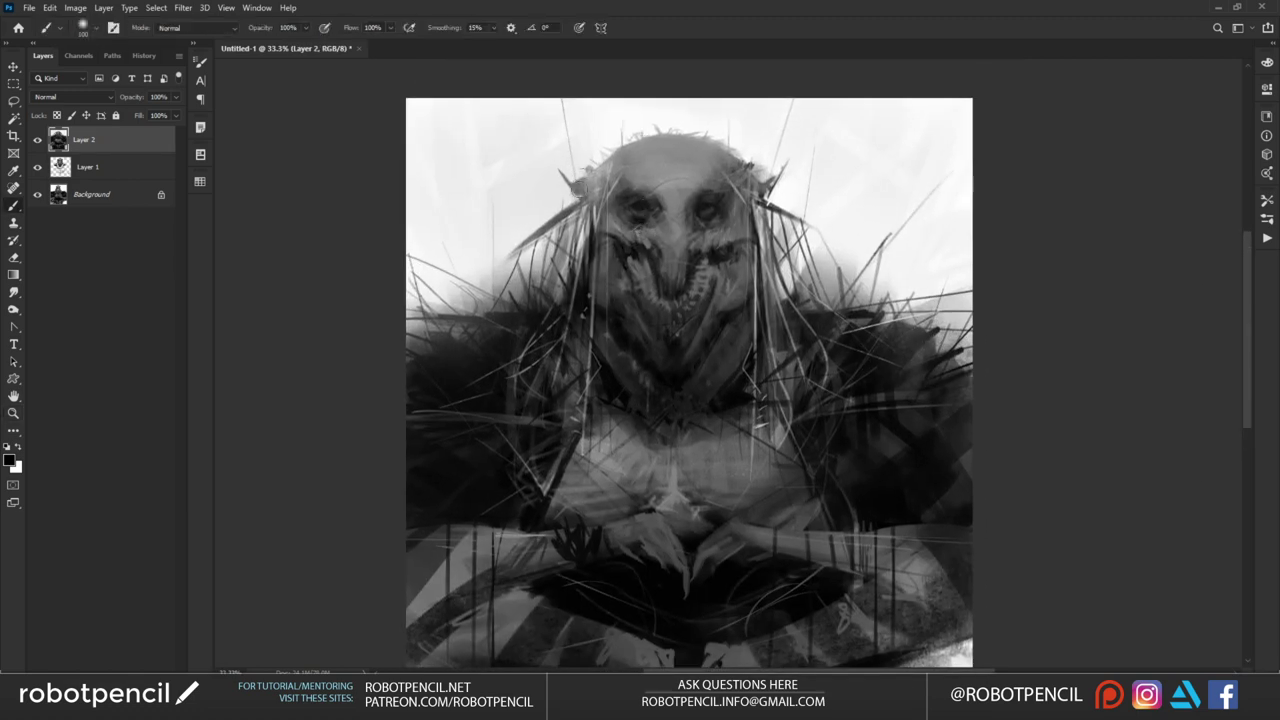
pyautogui.keyDown('alt'); pyautogui.click(533, 176); pyautogui.keyUp('alt')
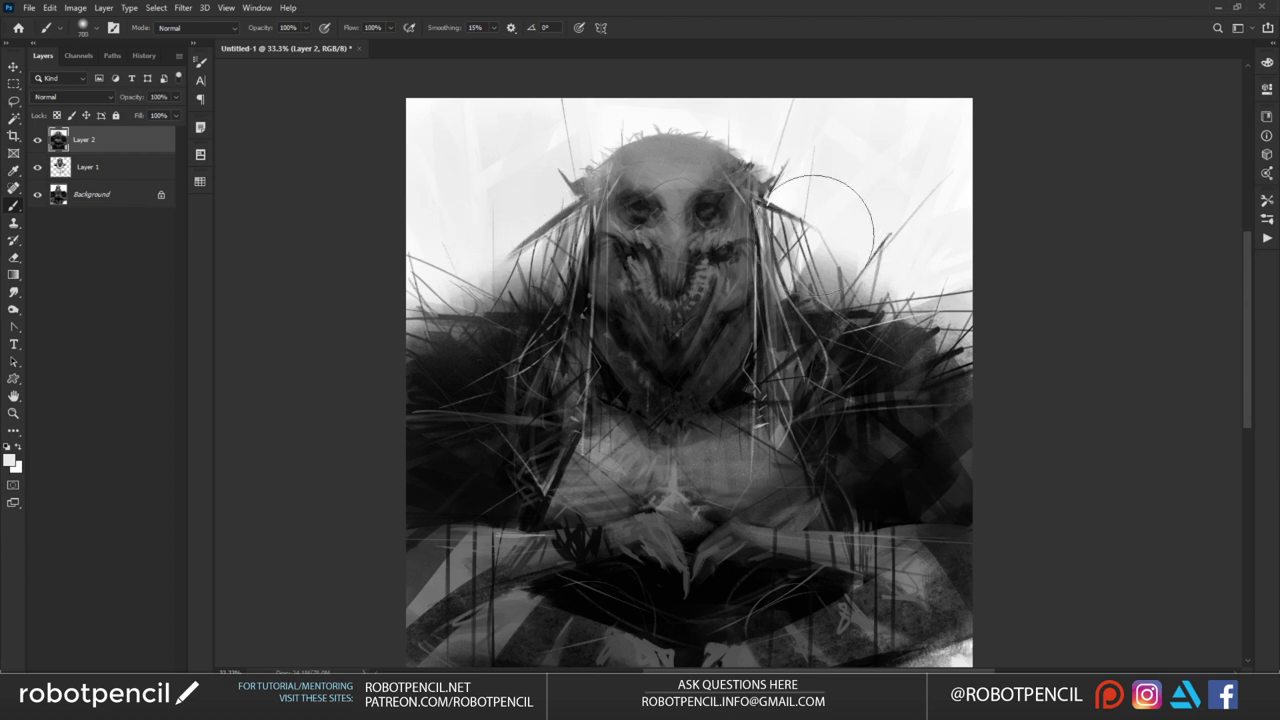
pyautogui.moveTo(557, 172); pyautogui.dragTo(557, 290)
pyautogui.hotkey('ctrl', 'z')
pyautogui.keyDown('alt'); pyautogui.click(495, 207); pyautogui.keyUp('alt')
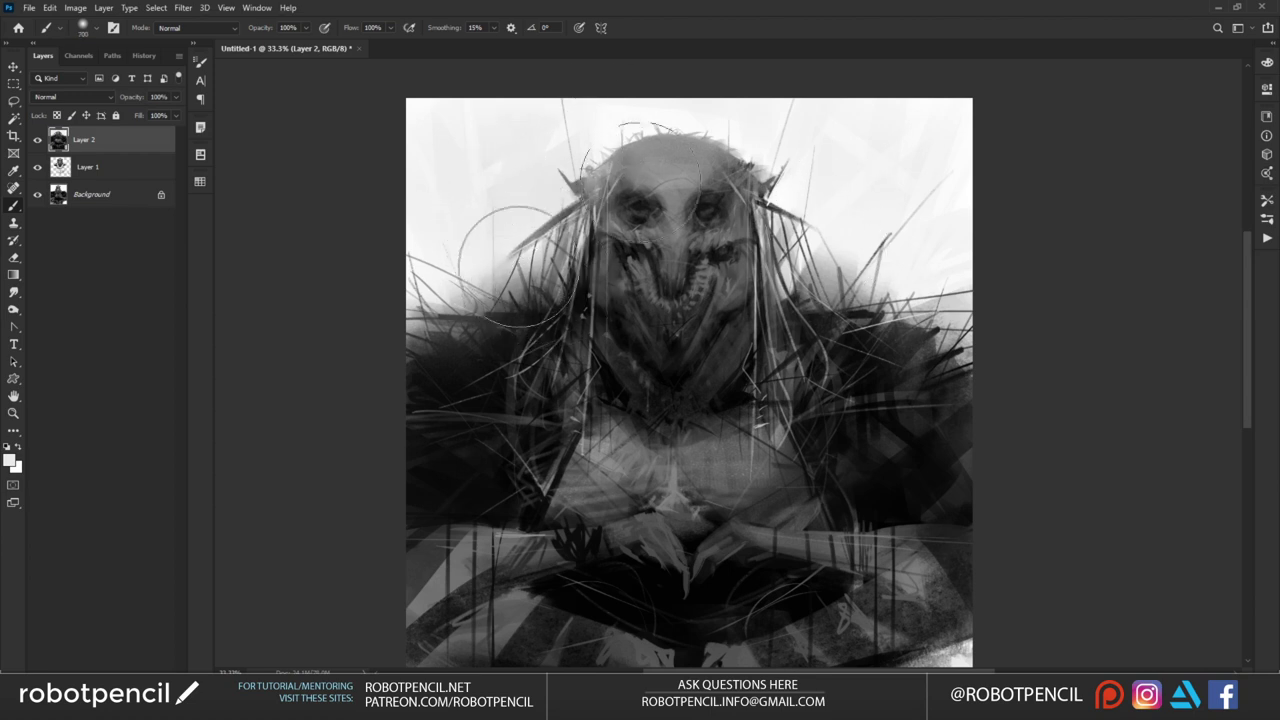
pyautogui.moveTo(880, 352); pyautogui.dragTo(851, 390)
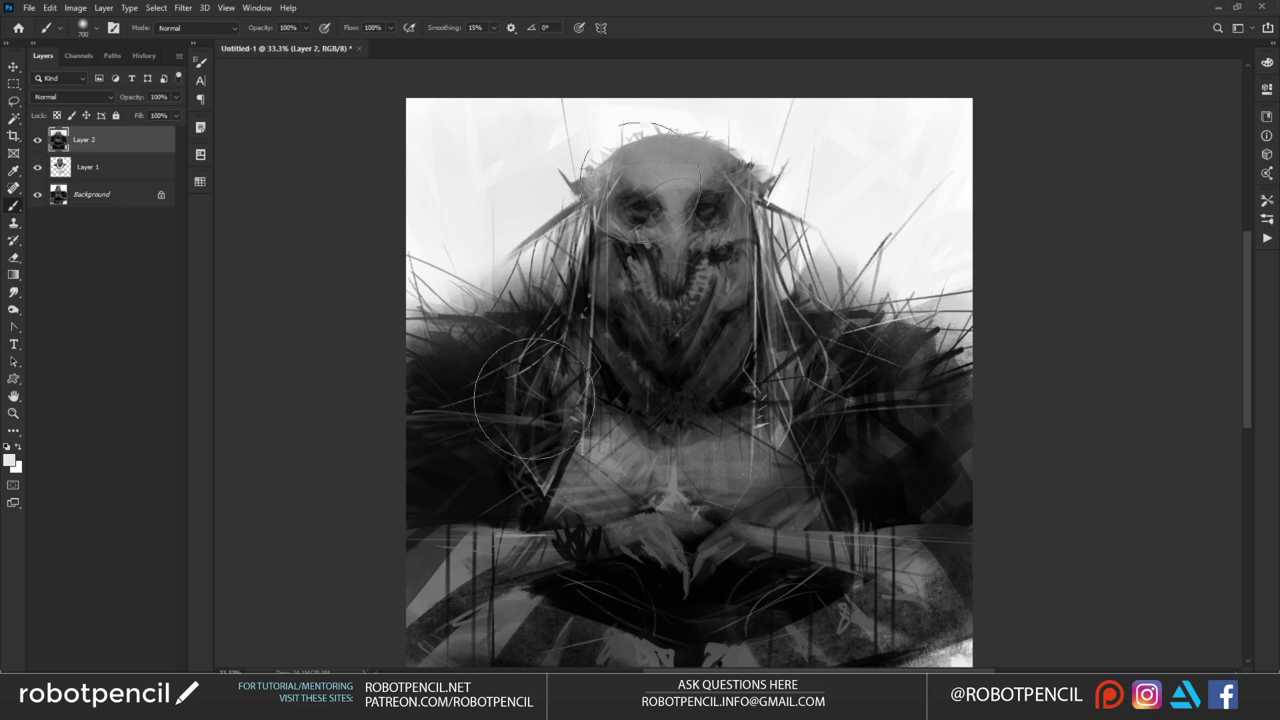
pyautogui.moveTo(760, 430); pyautogui.dragTo(684, 361)
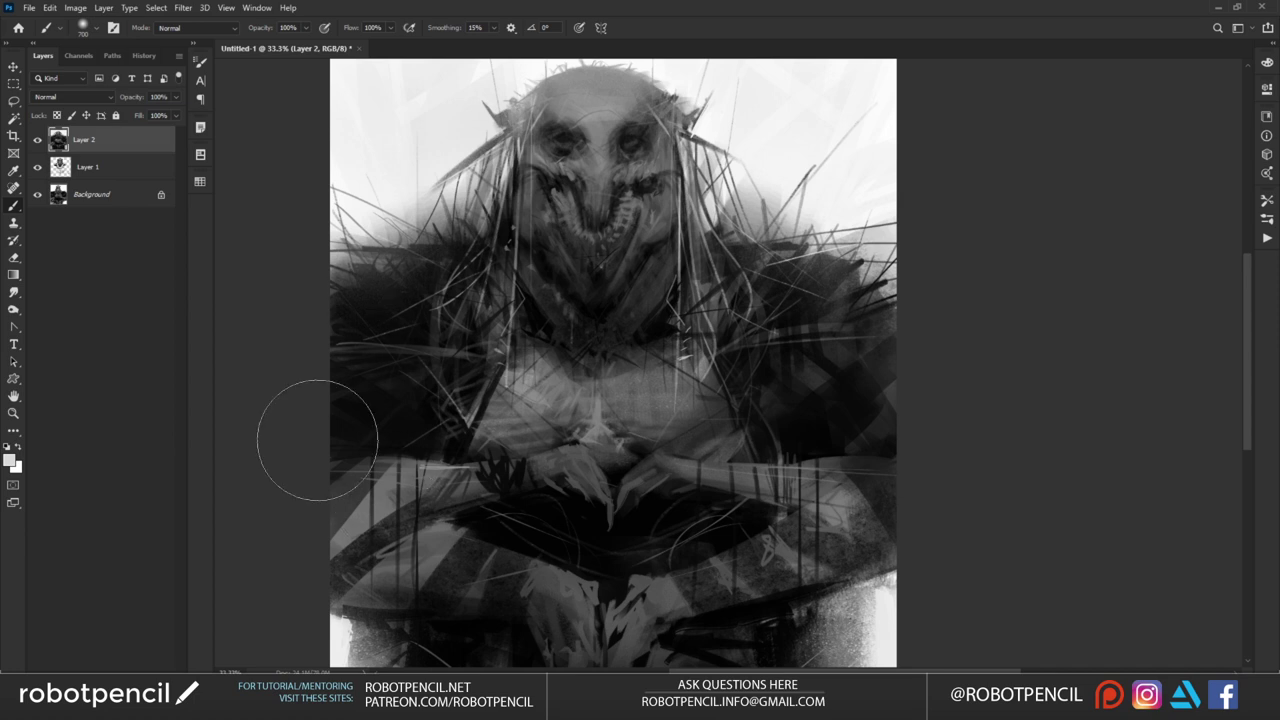
pyautogui.moveTo(631, 256); pyautogui.dragTo(703, 349)
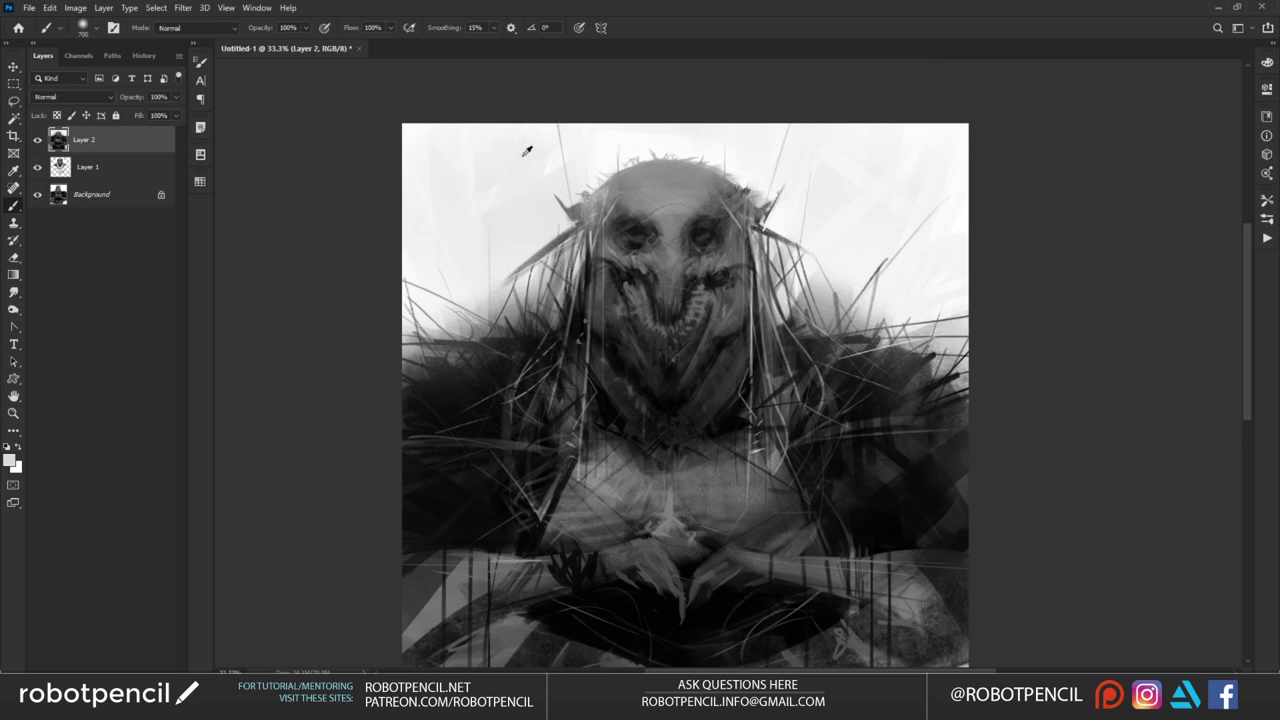
pyautogui.keyDown('alt'); pyautogui.click(520, 156); pyautogui.keyUp('alt')
pyautogui.scroll(-3, 640, 335)
pyautogui.keyDown('alt'); pyautogui.click(652, 384); pyautogui.keyUp('alt')
pyautogui.keyDown('ctrl'); pyautogui.click(652, 384); pyautogui.keyUp('ctrl')
pyautogui.moveTo(689, 371); pyautogui.dragTo(645, 417)
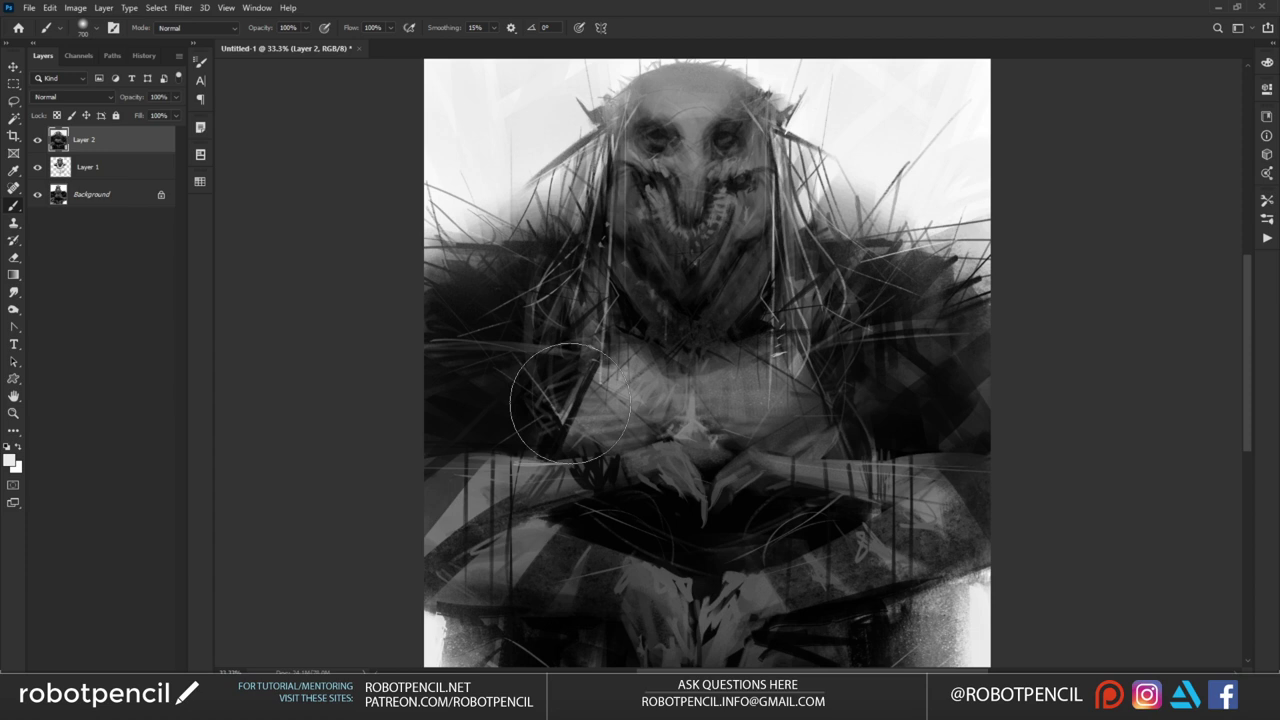
pyautogui.press('z')
pyautogui.keyDown('alt'); pyautogui.click(672, 238); pyautogui.keyUp('alt')
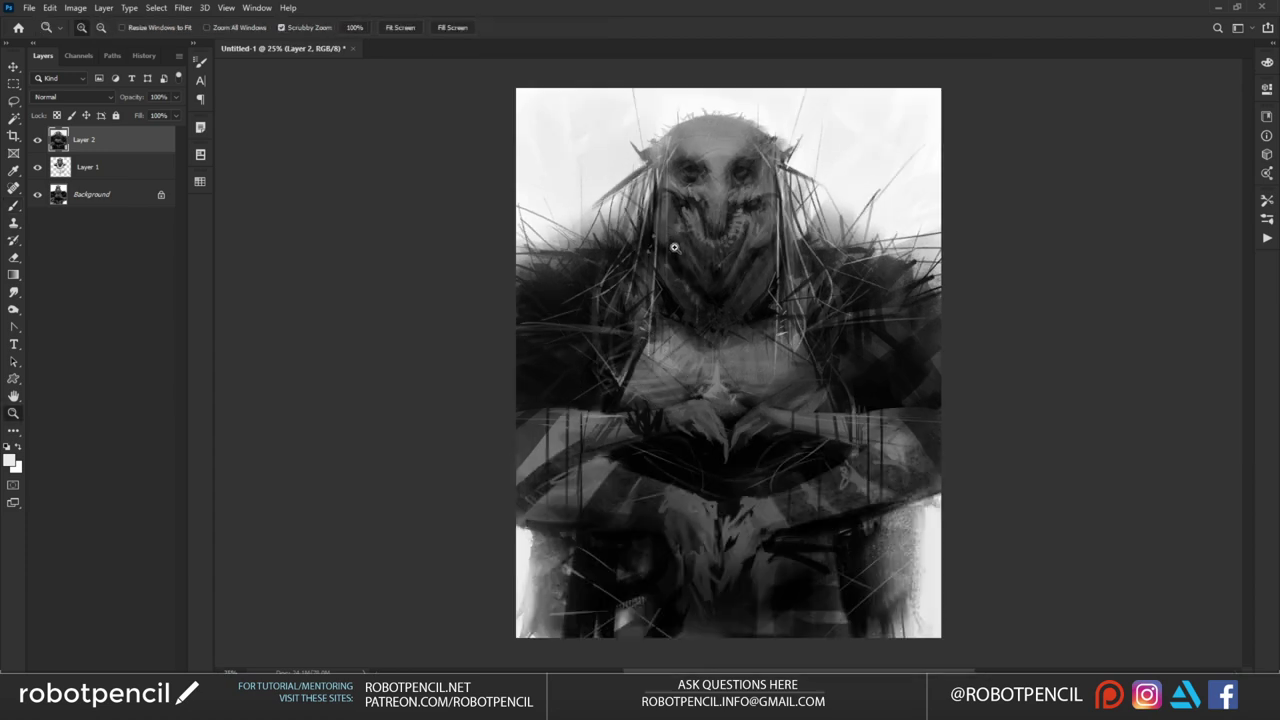
pyautogui.click(674, 245)
pyautogui.keyDown('alt'); pyautogui.click(662, 285); pyautogui.keyUp('alt')
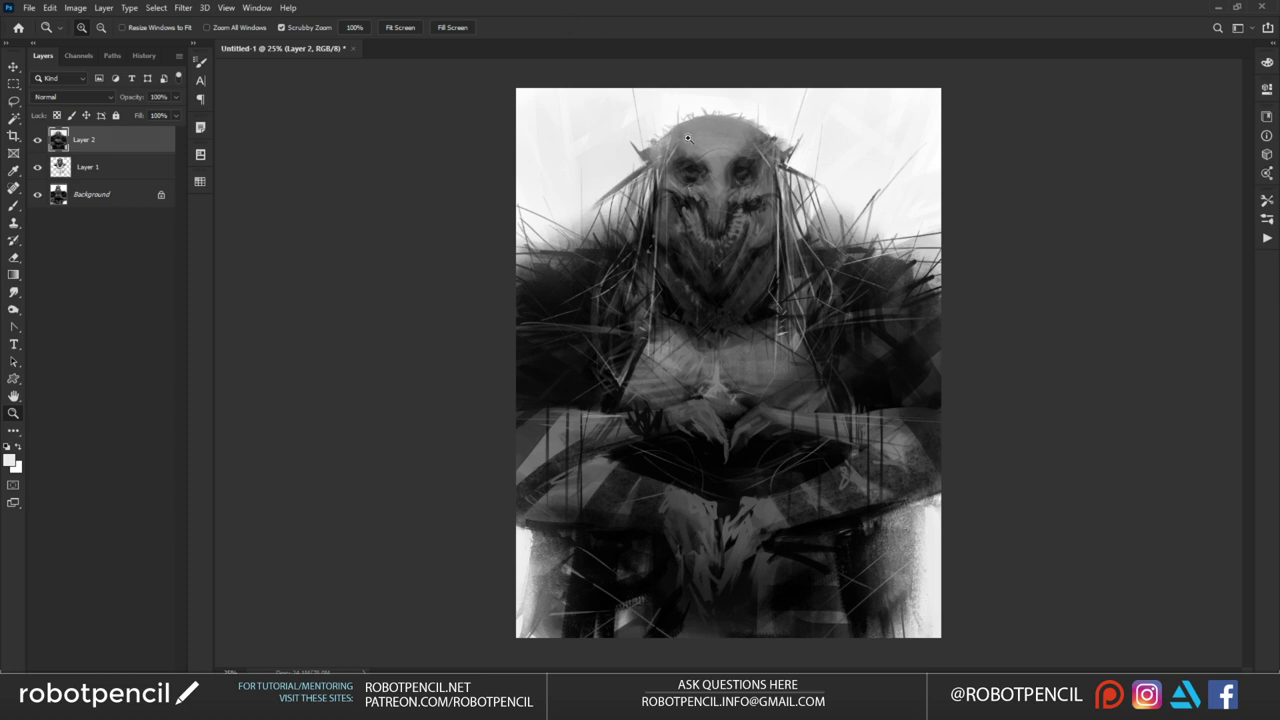
pyautogui.click(758, 197)
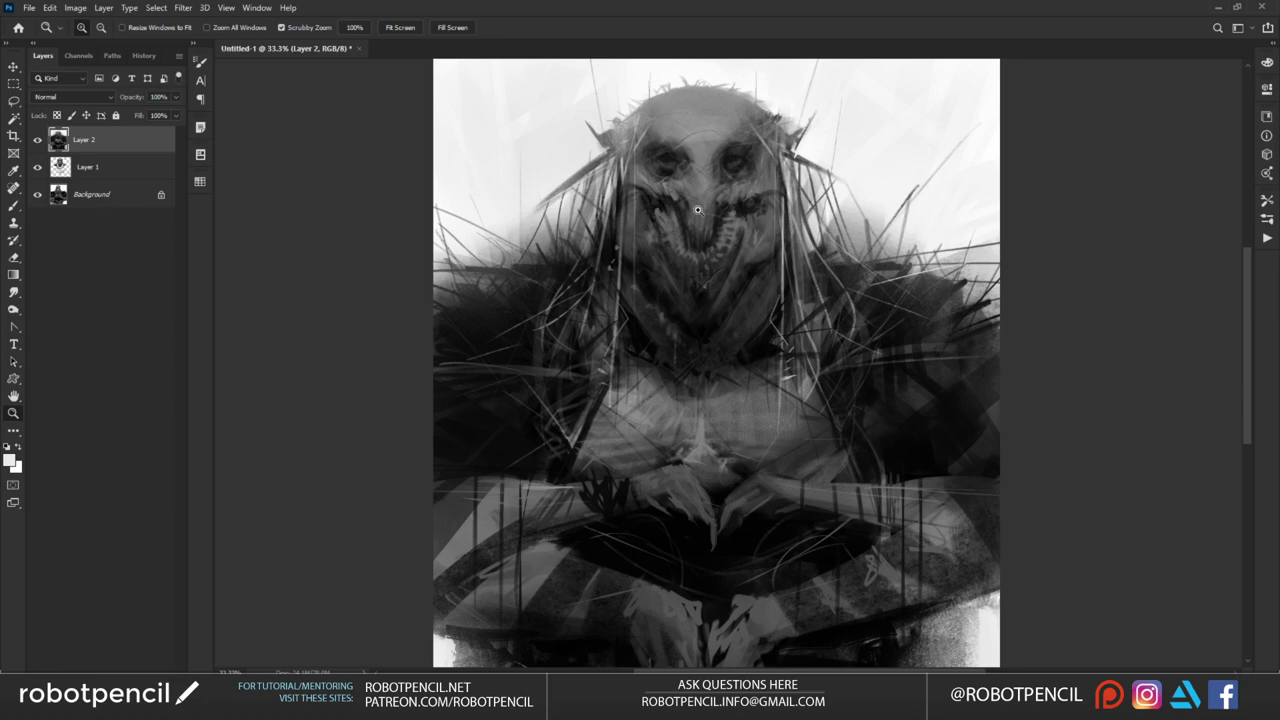
pyautogui.keyDown('alt'); pyautogui.click(688, 255); pyautogui.keyUp('alt')
pyautogui.click(695, 259)
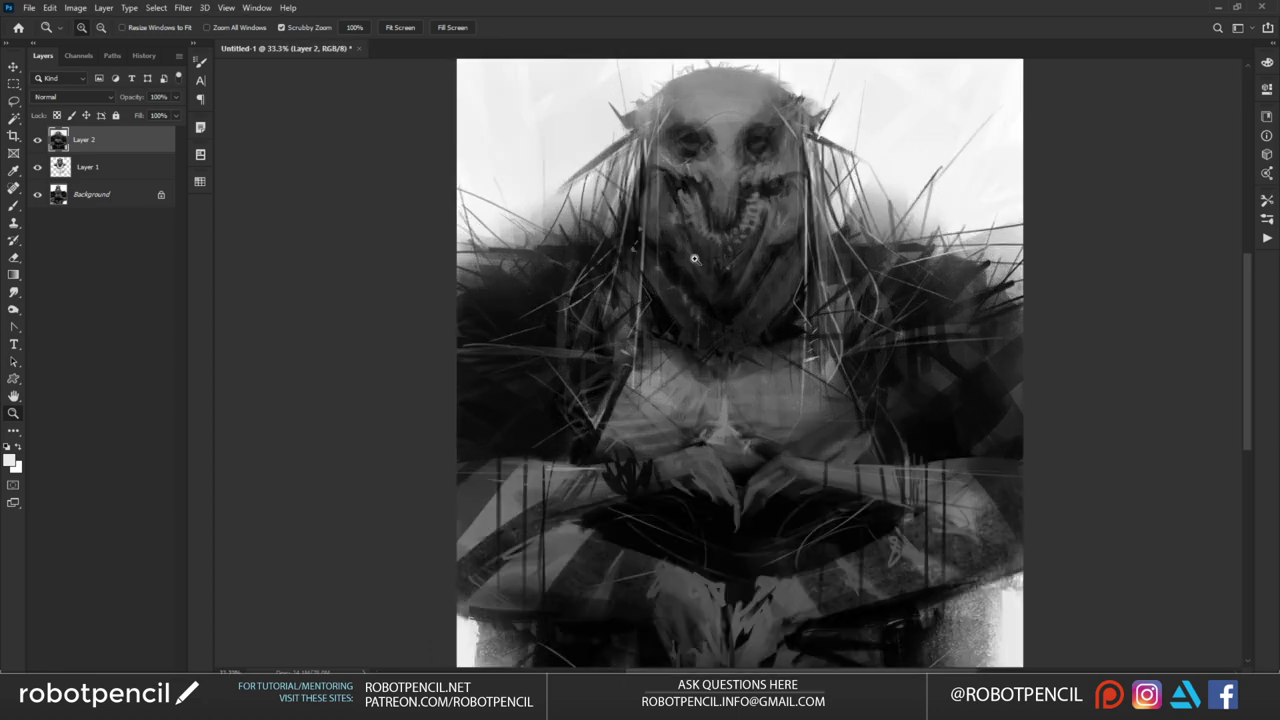
# Choose the first 300 px brush in the Comic set and test it on the neck, undoing the test mark
pyautogui.press('b')
pyautogui.rightClick(700, 265)
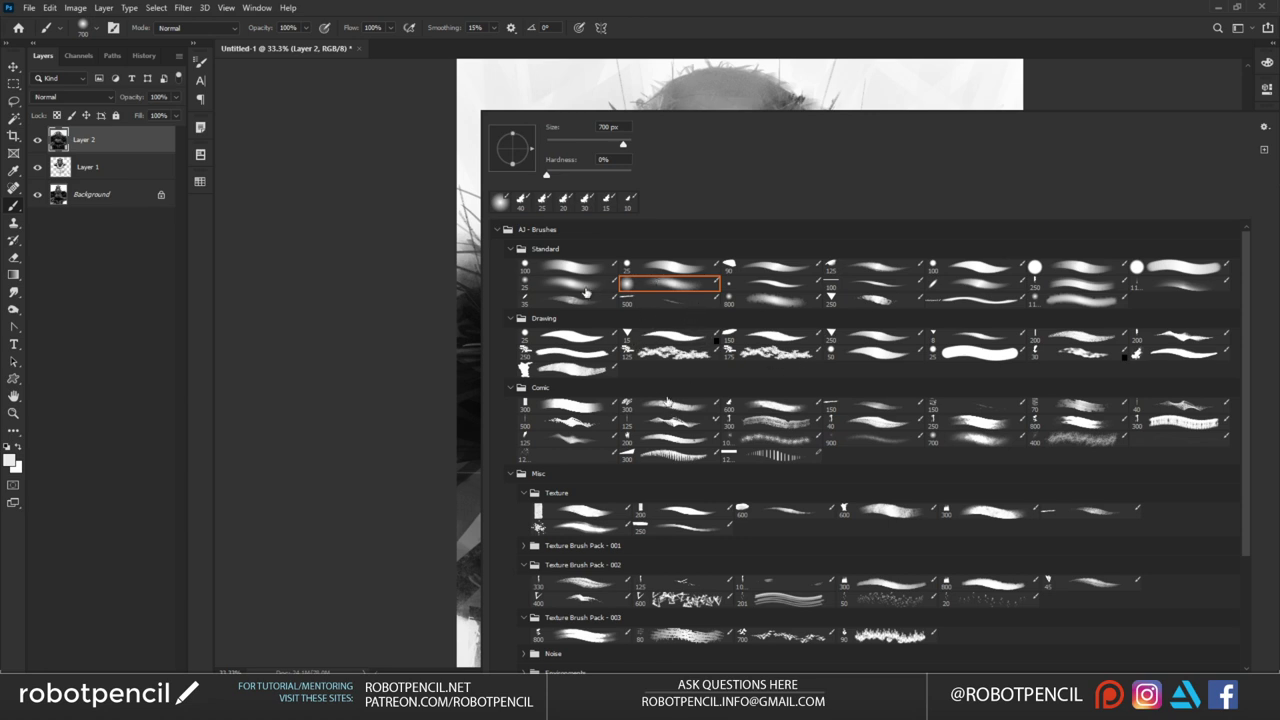
pyautogui.click(592, 407)
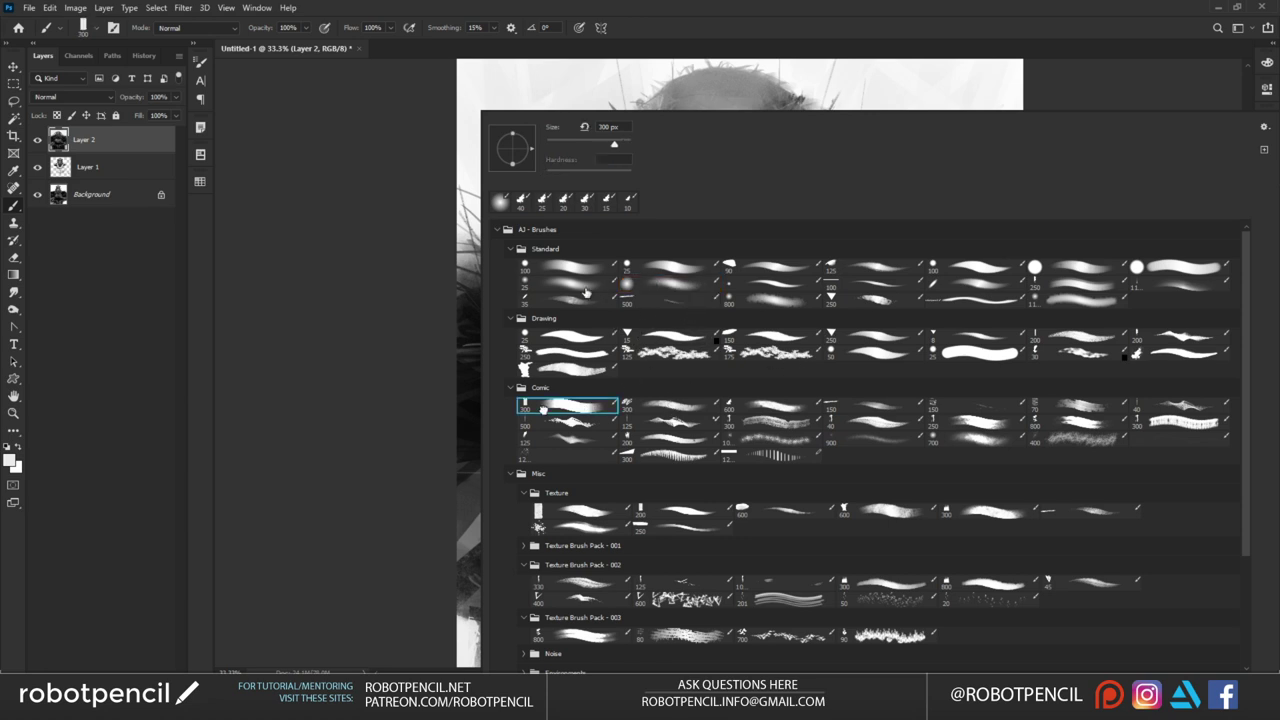
pyautogui.click(445, 370)
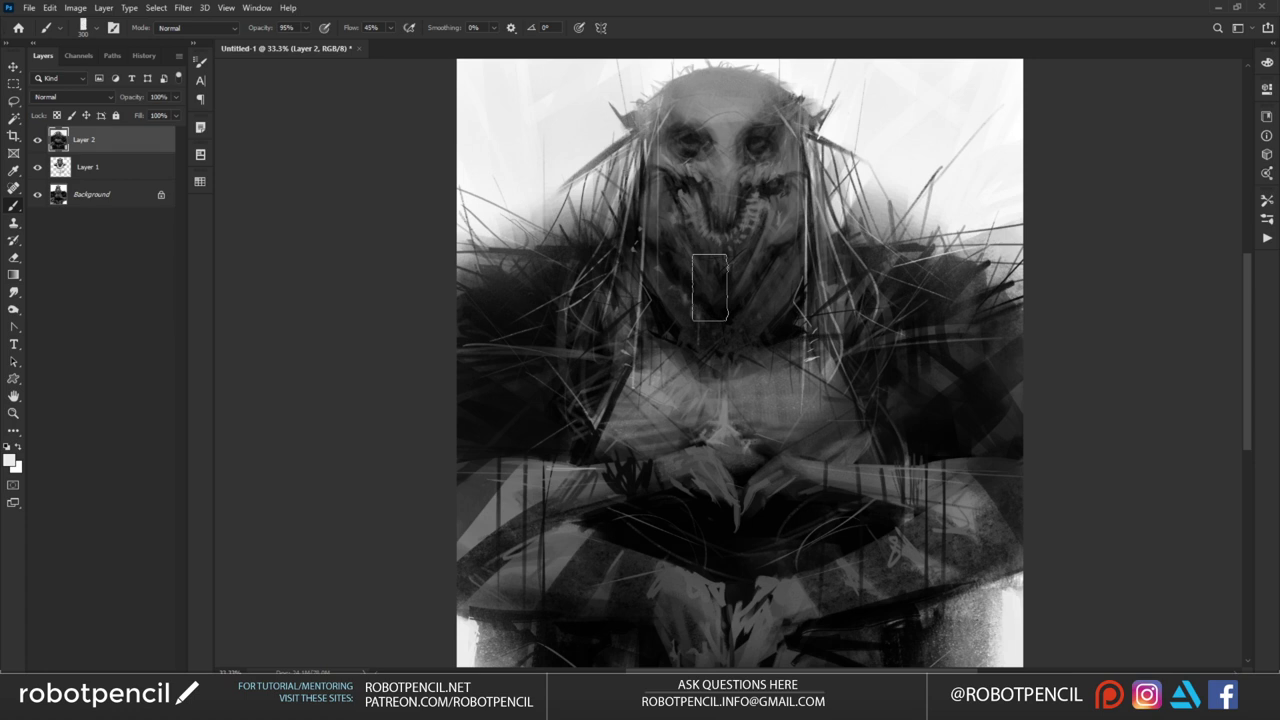
pyautogui.click(710, 287)
pyautogui.hotkey('ctrl', 'z')
# Sample grey from the forehead, reduce the brush to about 70 and refine the edge of the head above the ear
pyautogui.keyDown('alt'); pyautogui.click(743, 109); pyautogui.keyUp('alt')
pyautogui.press('[')
pyautogui.press('[')
pyautogui.press('[')
pyautogui.press('[')
pyautogui.press('[')
pyautogui.press('[')
pyautogui.press('[')
pyautogui.press('[')
pyautogui.press('[')
pyautogui.press('[')
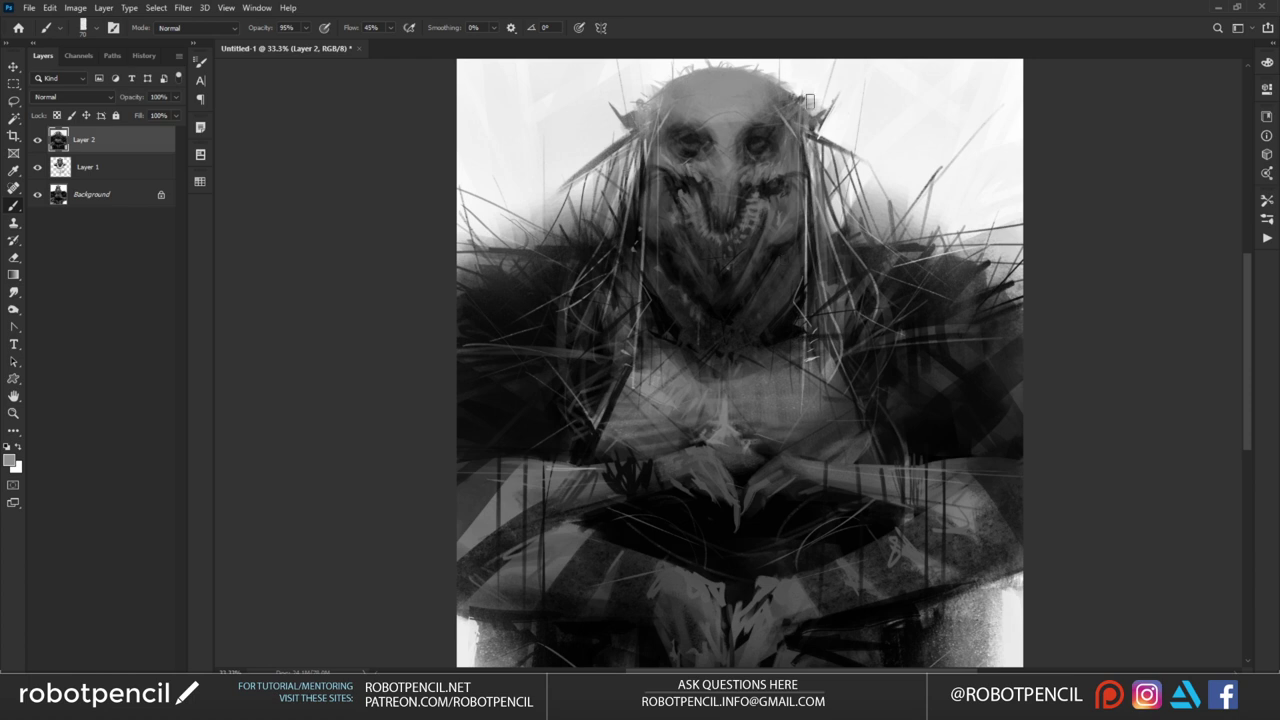
# Sample a darker grey near the brow and touch up the eye sockets and centre of the forehead
pyautogui.keyDown('ctrl'); pyautogui.keyDown('alt'); pyautogui.click(774, 267); pyautogui.keyUp('alt'); pyautogui.keyUp('ctrl')
pyautogui.keyDown('ctrl'); pyautogui.click(777, 271); pyautogui.keyUp('ctrl')
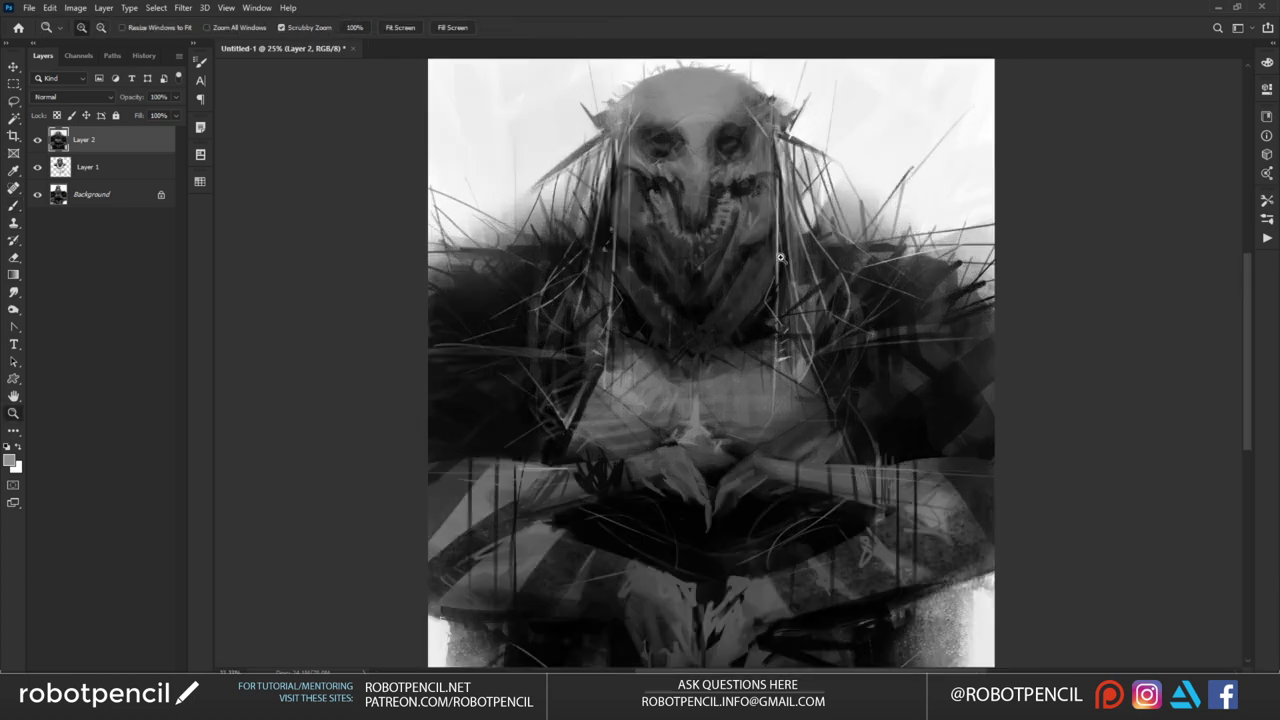
pyautogui.moveTo(735, 234); pyautogui.dragTo(733, 281)
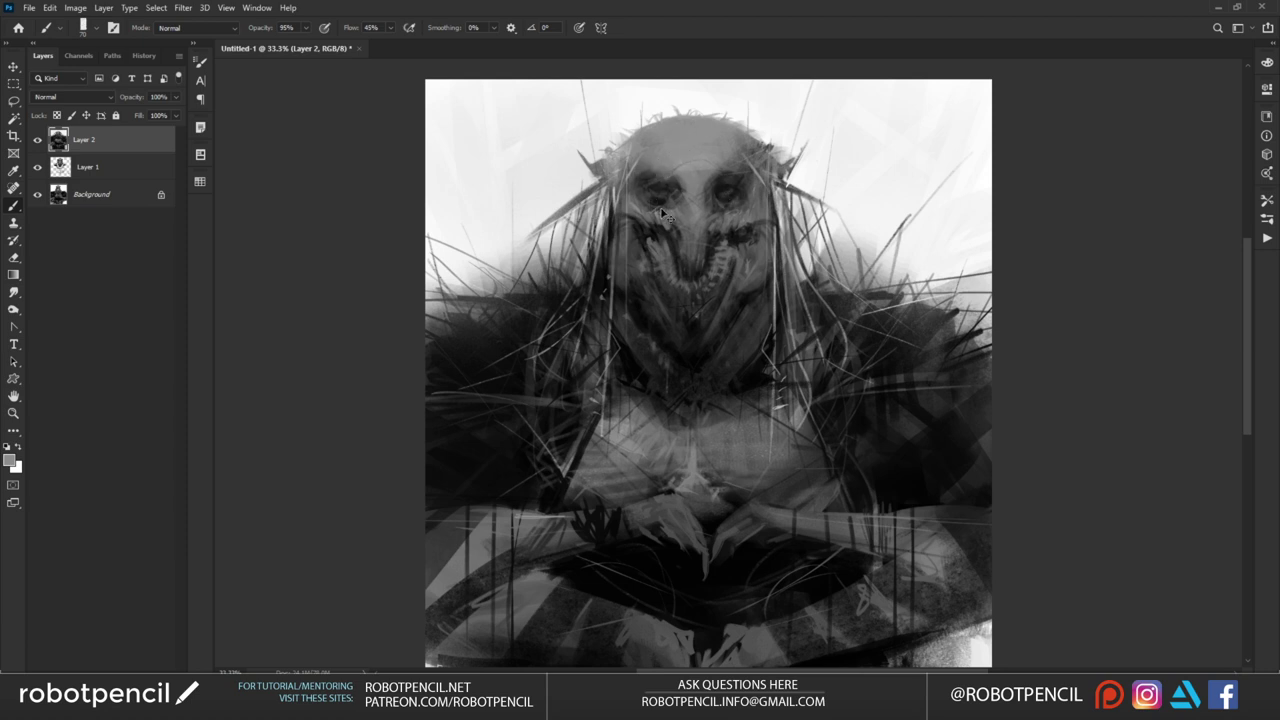
pyautogui.keyDown('alt'); pyautogui.click(664, 171); pyautogui.keyUp('alt')
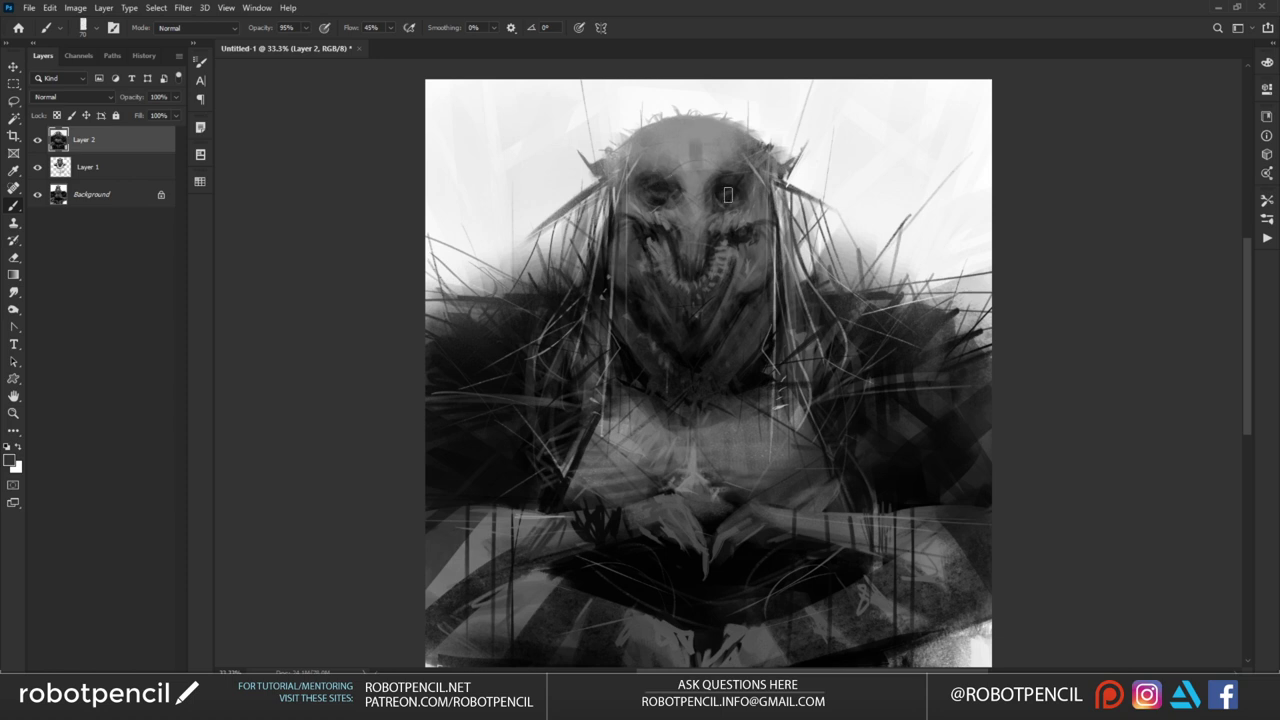
# Set the foreground colour to white and brighten the nose bridge and brow between the eyes
pyautogui.keyDown('alt'); pyautogui.click(713, 134); pyautogui.keyUp('alt')
pyautogui.press('d')
pyautogui.press('x')
pyautogui.moveTo(688, 171)
pyautogui.mouseDown()
pyautogui.moveTo(700, 181)
pyautogui.moveTo(765, 168)
pyautogui.mouseUp()
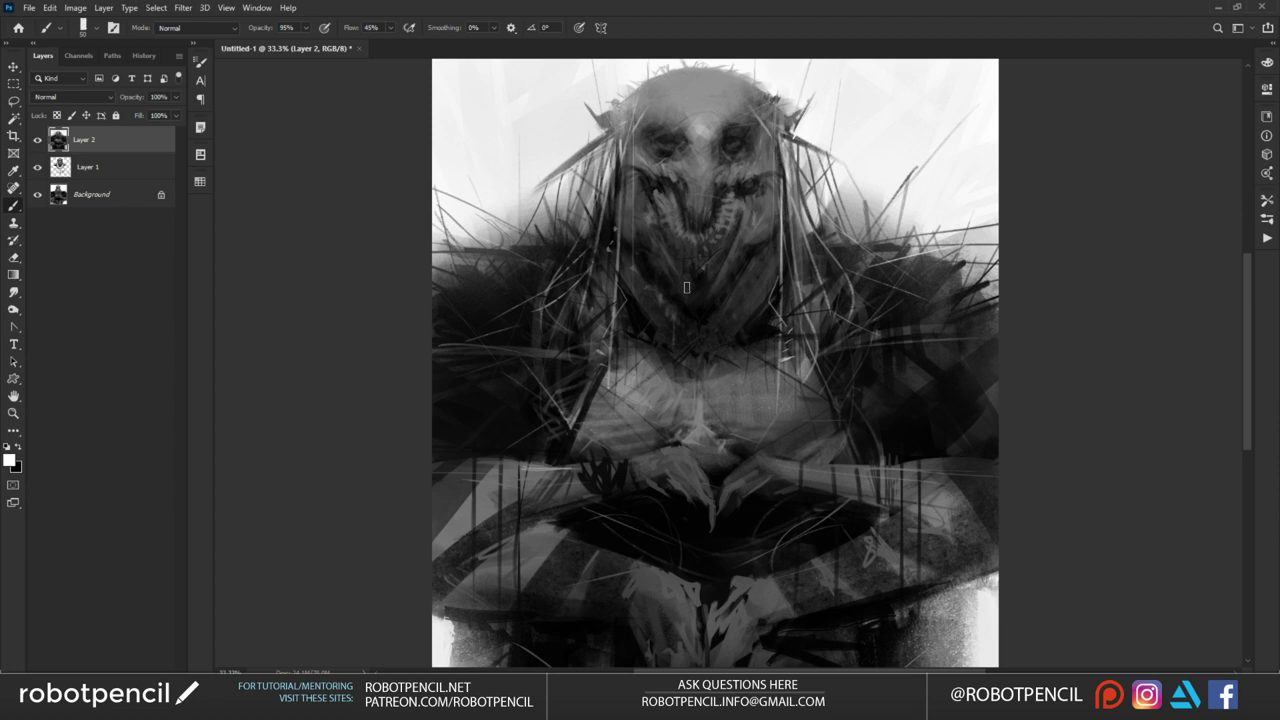
# Sample light grey from between the brows and reduce the brush to 40
pyautogui.keyDown('alt'); pyautogui.click(706, 124); pyautogui.keyUp('alt')
pyautogui.press('[')
pyautogui.press('[')
pyautogui.press('[')
pyautogui.press('[')
pyautogui.press('[')
pyautogui.press('[')
pyautogui.press('[')
pyautogui.press(']')
pyautogui.press(']')
pyautogui.press(']')
pyautogui.press(']')
pyautogui.press(']')
pyautogui.press(']')
pyautogui.press(']')
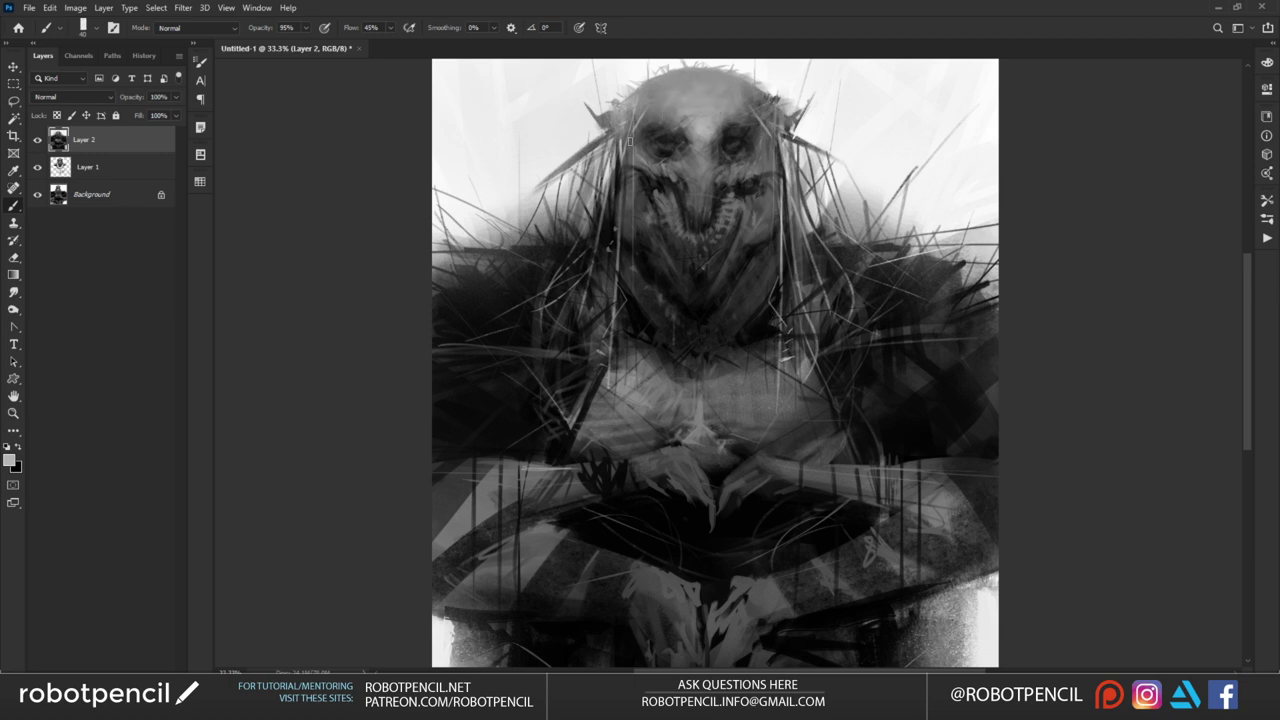
# Try short light grey strokes on the upper chest below the neck and undo them
pyautogui.press(']')
pyautogui.press(']')
pyautogui.press(']')
pyautogui.press(']')
pyautogui.press(']')
pyautogui.press(']')
pyautogui.press(']')
pyautogui.press('[')
pyautogui.press('[')
pyautogui.press('[')
pyautogui.press('[')
pyautogui.press('[')
pyautogui.press('[')
pyautogui.press('[')
pyautogui.moveTo(639, 356)
pyautogui.mouseDown()
pyautogui.moveTo(615, 374)
pyautogui.moveTo(649, 352)
pyautogui.moveTo(650, 372)
pyautogui.mouseUp()
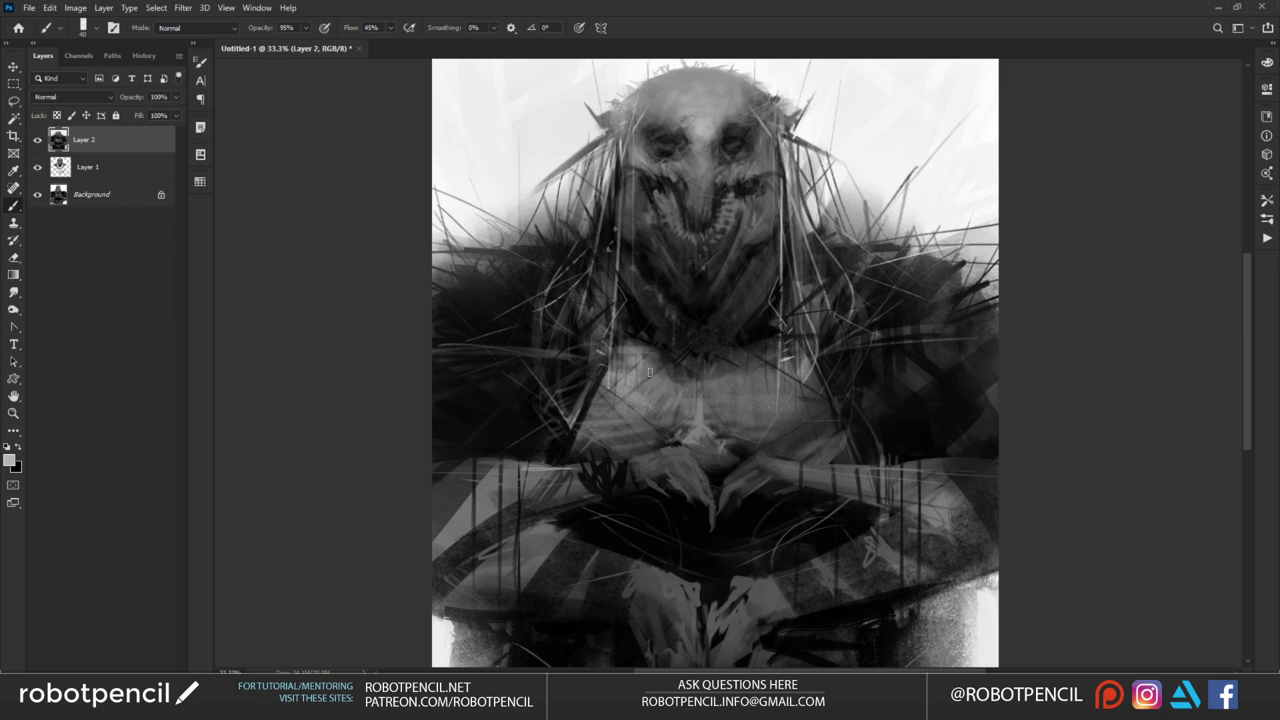
pyautogui.hotkey('ctrl', 'z')
pyautogui.moveTo(644, 377)
pyautogui.mouseDown()
pyautogui.moveTo(633, 319)
pyautogui.moveTo(648, 381)
pyautogui.moveTo(647, 360)
pyautogui.mouseUp()
pyautogui.hotkey('ctrl', 'z')
# Switch to a much thinner brush and try long light strands falling from both sides of the head, undoing them
pyautogui.press('z')
pyautogui.keyDown('alt'); pyautogui.click(784, 363); pyautogui.keyUp('alt')
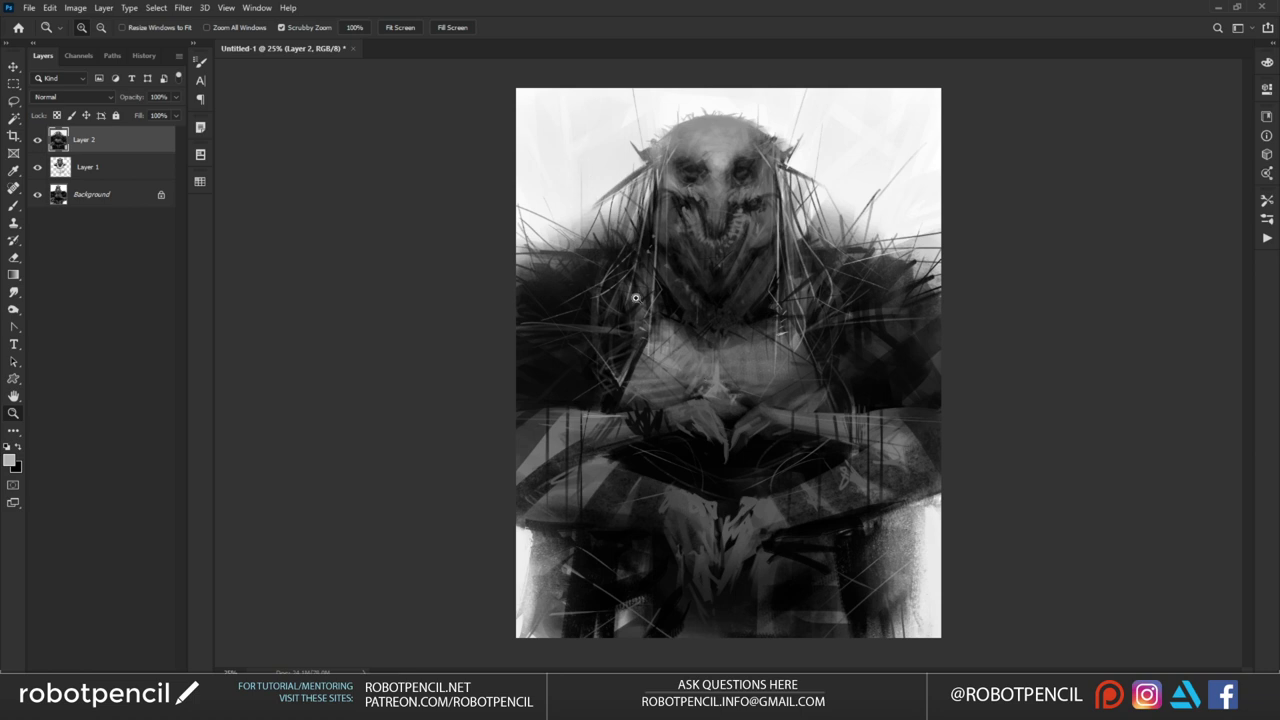
pyautogui.press('b')
pyautogui.press('[')
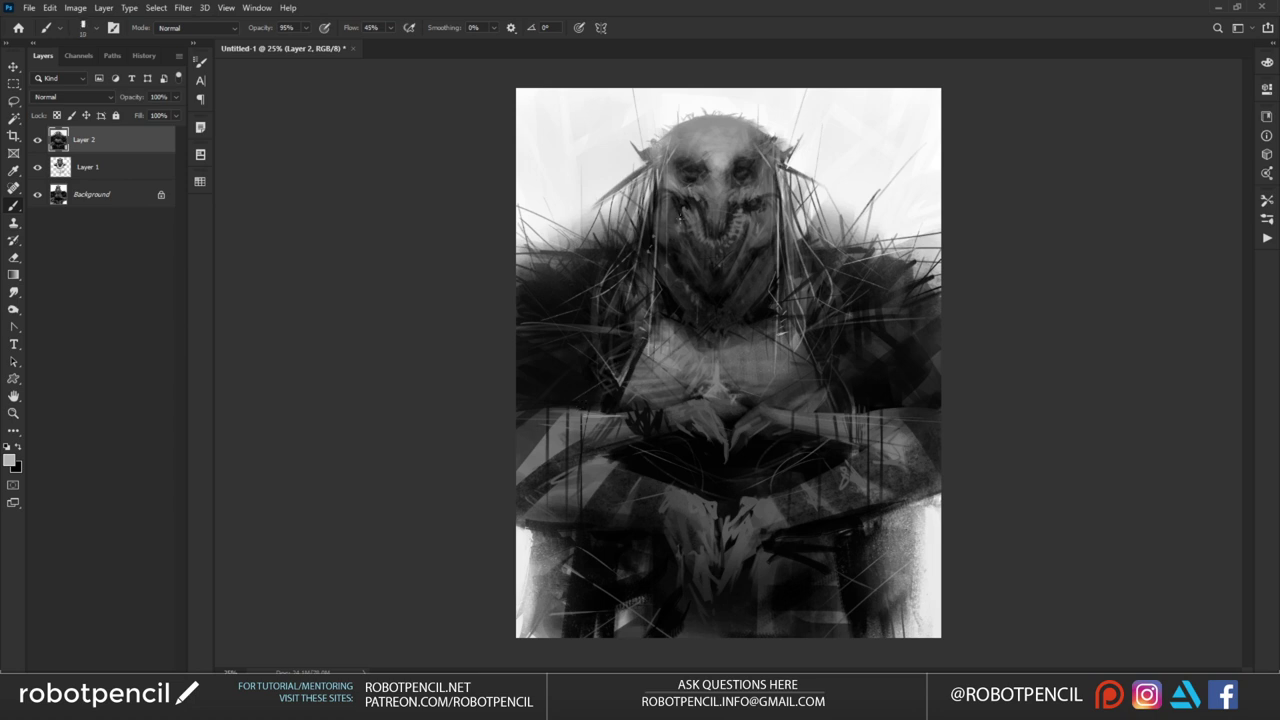
pyautogui.moveTo(538, 235); pyautogui.dragTo(554, 299)
pyautogui.hotkey('ctrl', 'z')
pyautogui.moveTo(650, 168)
pyautogui.mouseDown()
pyautogui.moveTo(560, 222)
pyautogui.moveTo(533, 323)
pyautogui.mouseUp()
pyautogui.moveTo(788, 168); pyautogui.dragTo(883, 377)
pyautogui.hotkey('ctrl', 'z')
pyautogui.hotkey('ctrl', 'z')
# Draw long thin light grey hair strands hanging over the shoulders on both sides of the head
pyautogui.moveTo(648, 178); pyautogui.dragTo(608, 374)
pyautogui.moveTo(822, 196); pyautogui.dragTo(885, 300)
pyautogui.moveTo(839, 207); pyautogui.dragTo(910, 327)
pyautogui.hotkey('ctrl', 'z')
pyautogui.moveTo(832, 246); pyautogui.dragTo(860, 350)
pyautogui.moveTo(594, 232); pyautogui.dragTo(600, 400)
pyautogui.moveTo(822, 224); pyautogui.dragTo(822, 380)
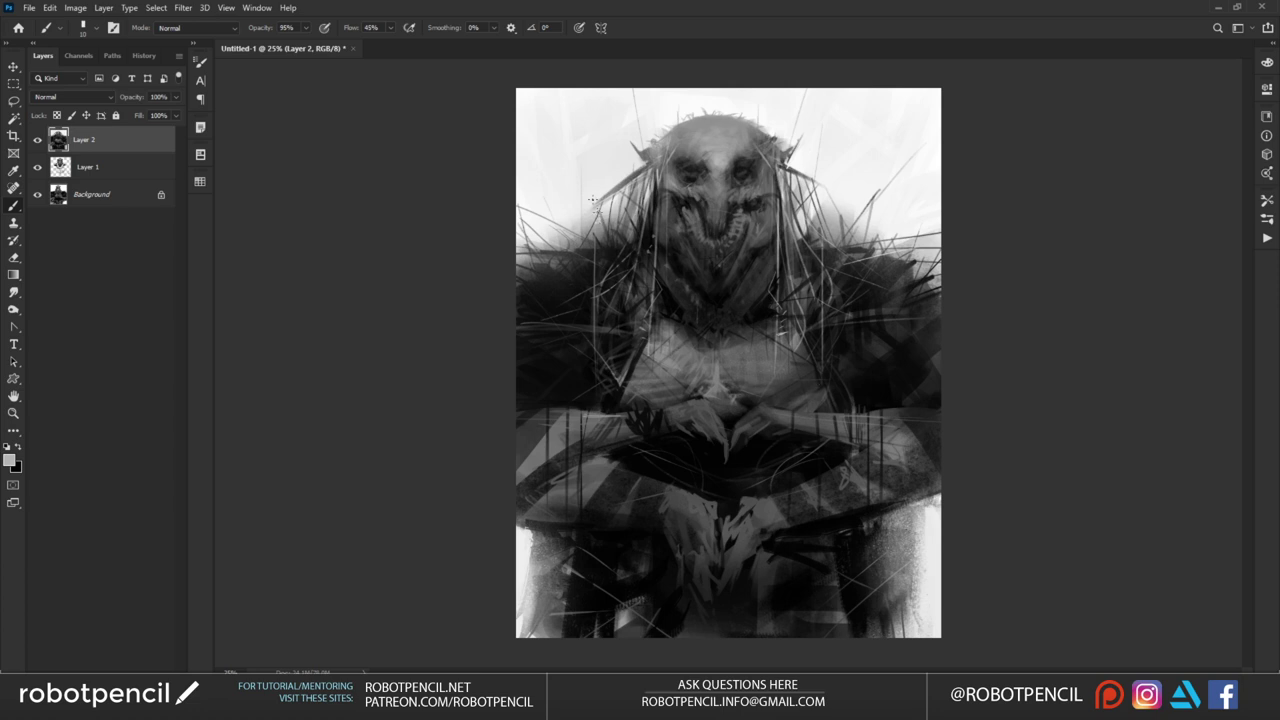
pyautogui.moveTo(580, 218); pyautogui.dragTo(573, 396)
pyautogui.moveTo(845, 214); pyautogui.dragTo(851, 312)
pyautogui.moveTo(846, 264); pyautogui.dragTo(854, 318)
pyautogui.moveTo(820, 184); pyautogui.dragTo(870, 183)
# Sample near-black from the shoulder, darken the hair beside the neck and add dark vertical strands above the shoulders
pyautogui.keyDown('alt'); pyautogui.click(565, 292); pyautogui.keyUp('alt')
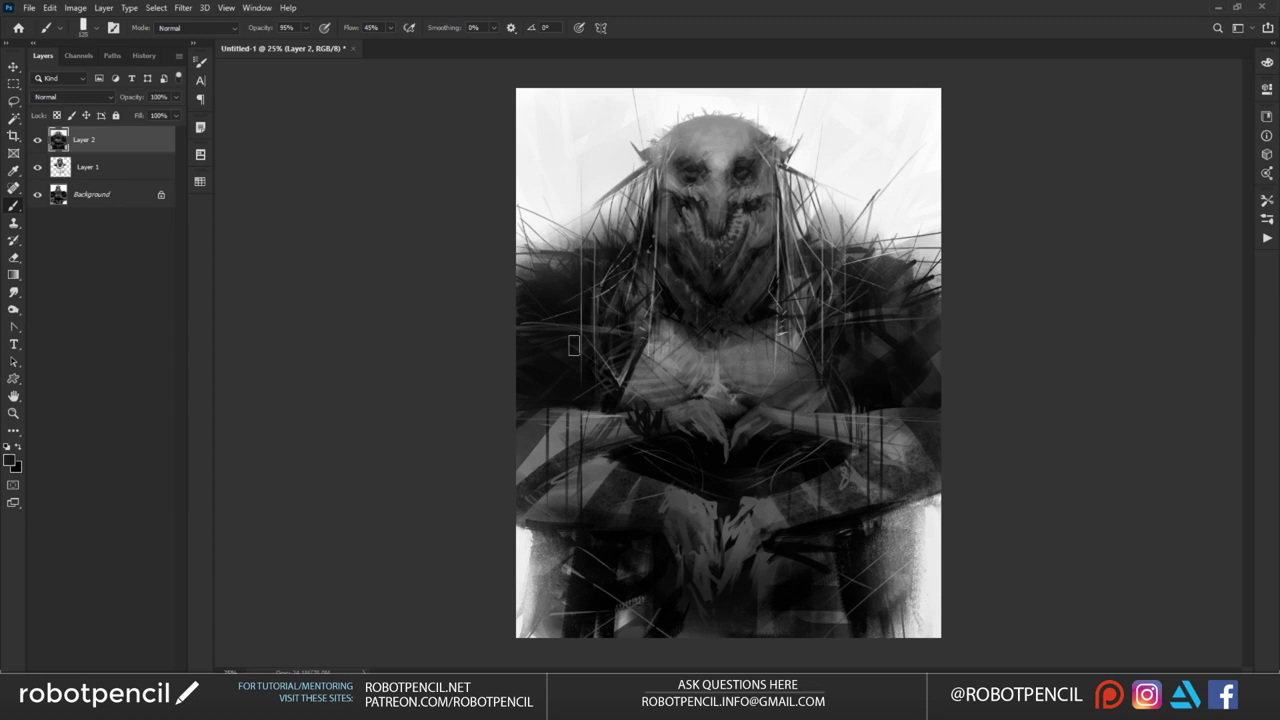
pyautogui.moveTo(794, 266)
pyautogui.mouseDown()
pyautogui.moveTo(811, 314)
pyautogui.moveTo(832, 289)
pyautogui.moveTo(835, 354)
pyautogui.mouseUp()
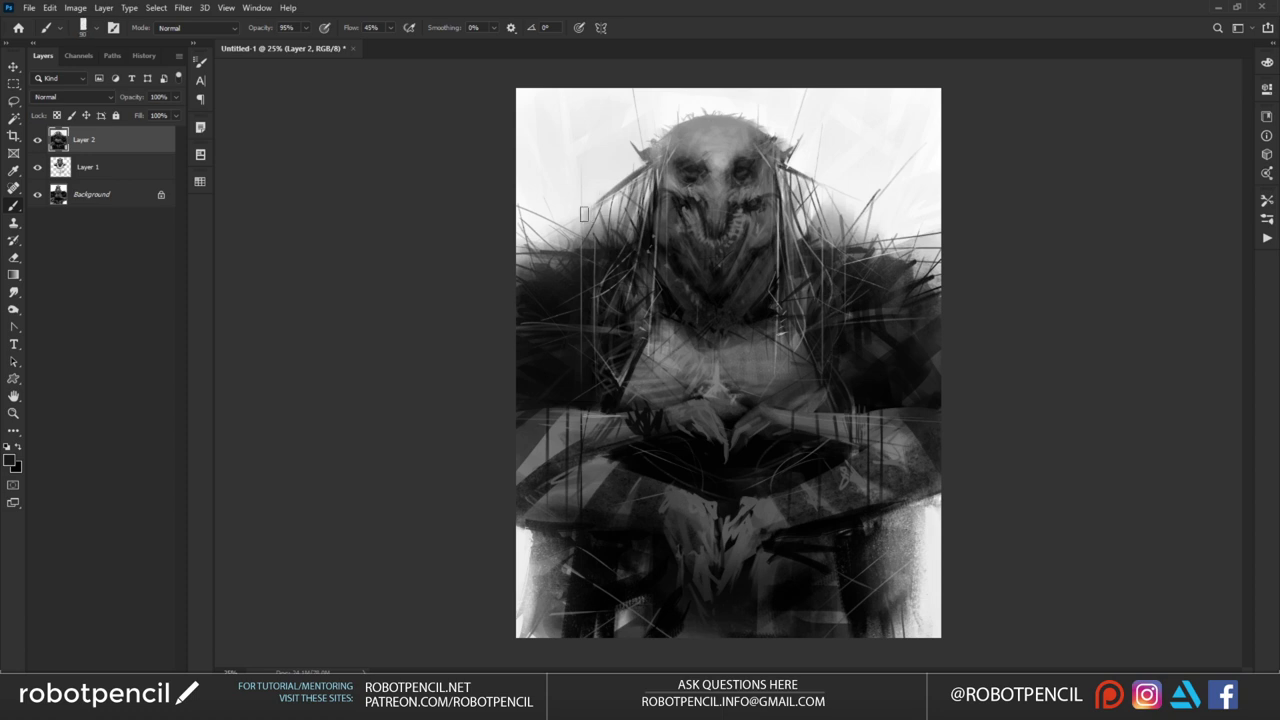
pyautogui.moveTo(568, 238); pyautogui.dragTo(566, 328)
pyautogui.moveTo(838, 200)
pyautogui.mouseDown()
pyautogui.moveTo(837, 275)
pyautogui.moveTo(857, 246)
pyautogui.moveTo(864, 301)
pyautogui.mouseUp()
pyautogui.hotkey('ctrl', 'z')
pyautogui.hotkey('ctrl', 'z')
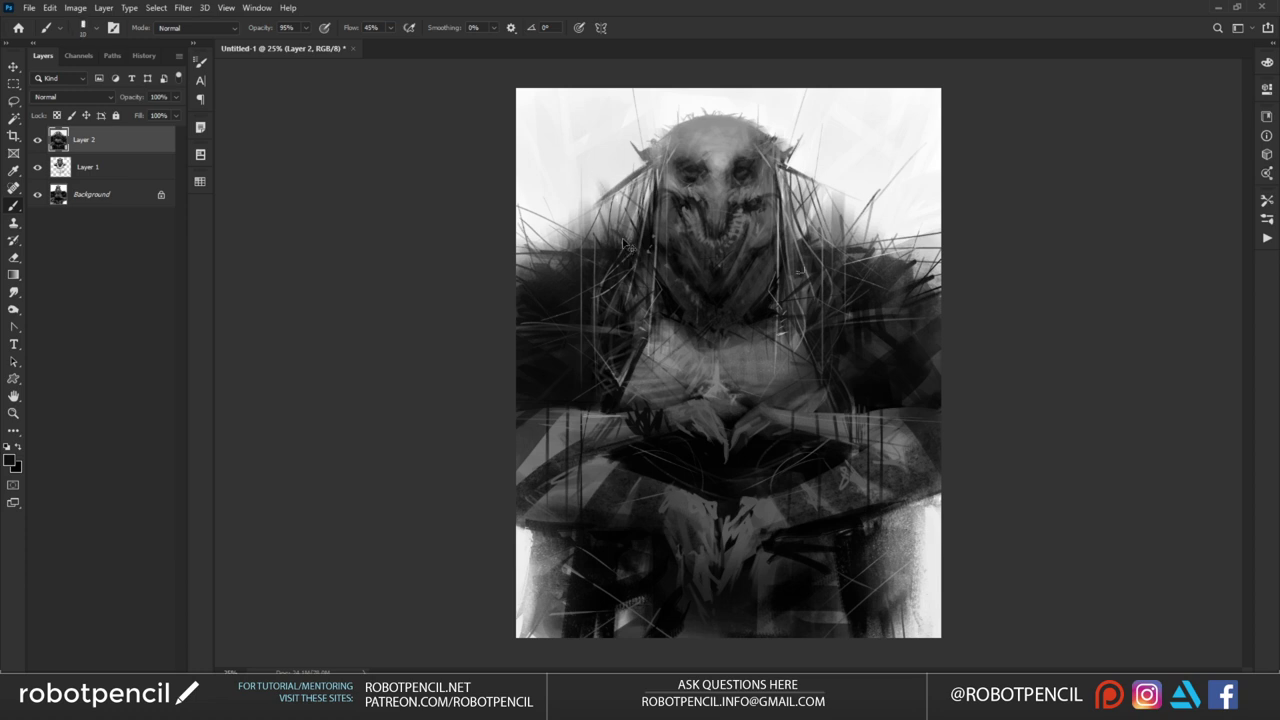
pyautogui.moveTo(803, 169); pyautogui.dragTo(809, 199)
# Sample light and dark greys from the face and rework the eye sockets and the bridge of the nose
pyautogui.press('z')
pyautogui.click(768, 311)
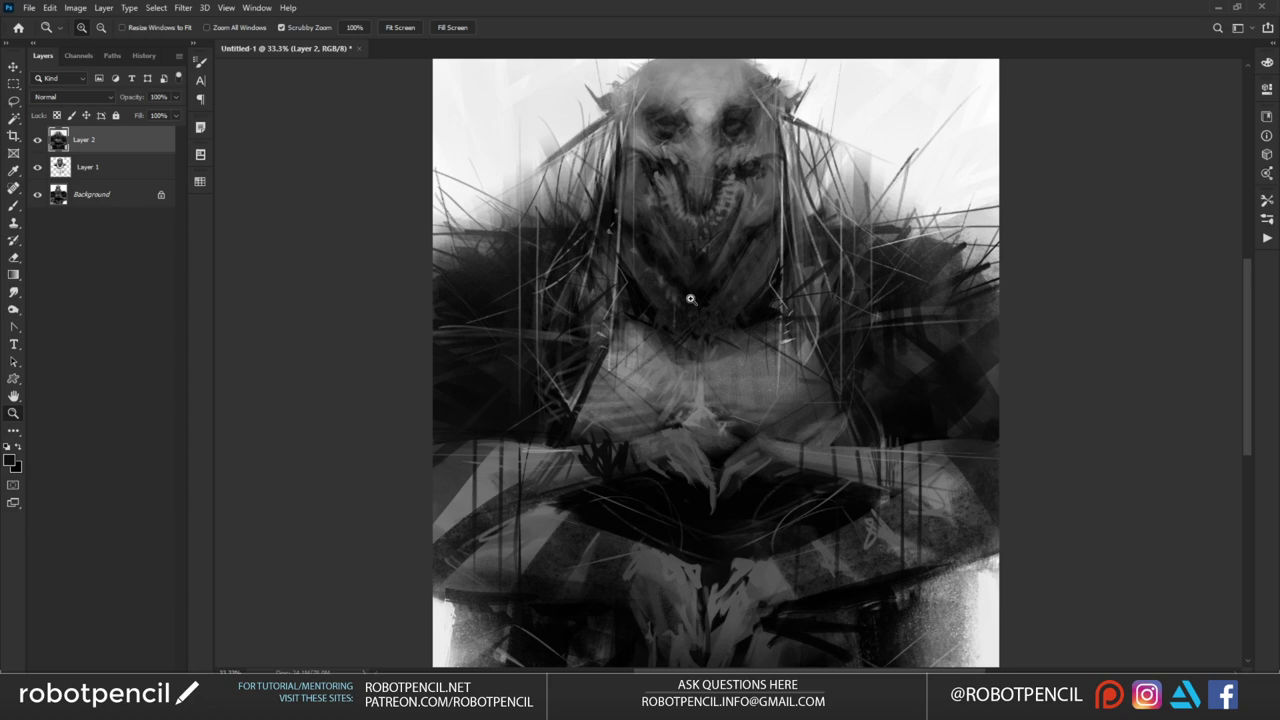
pyautogui.scroll(1, 681, 124)
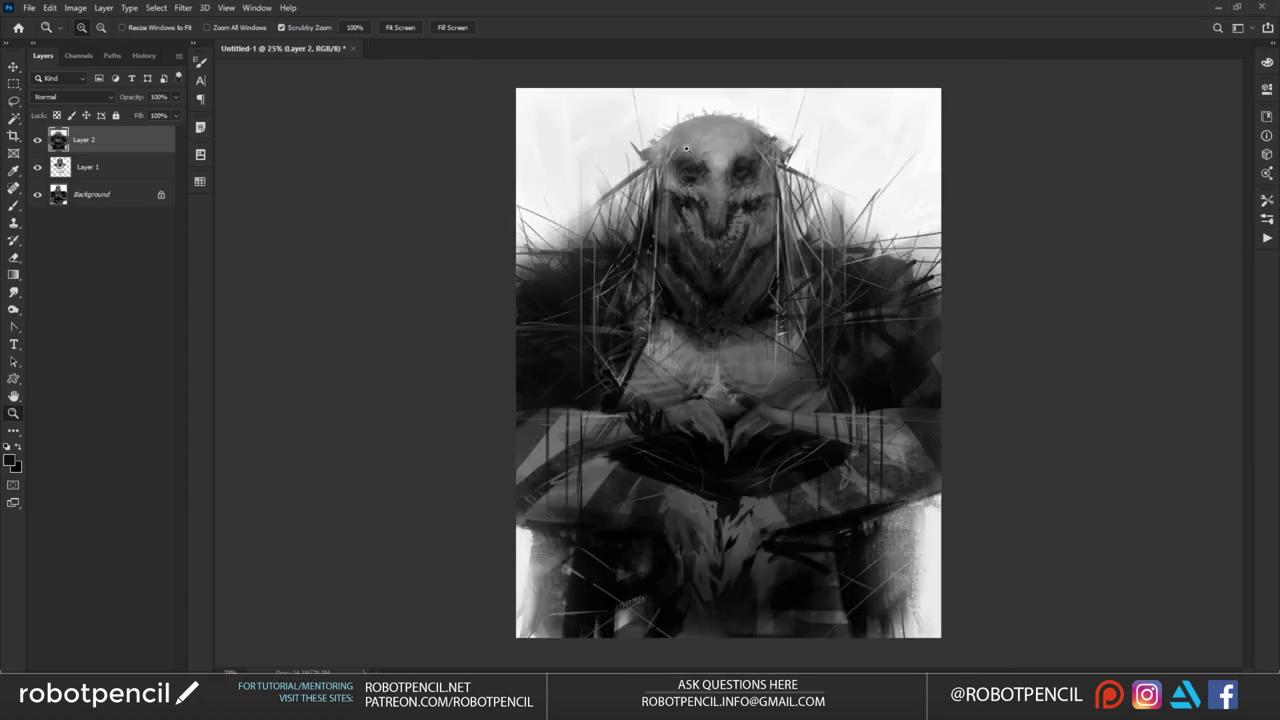
pyautogui.click(689, 143)
pyautogui.press('b')
pyautogui.keyDown('alt'); pyautogui.click(707, 162); pyautogui.keyUp('alt')
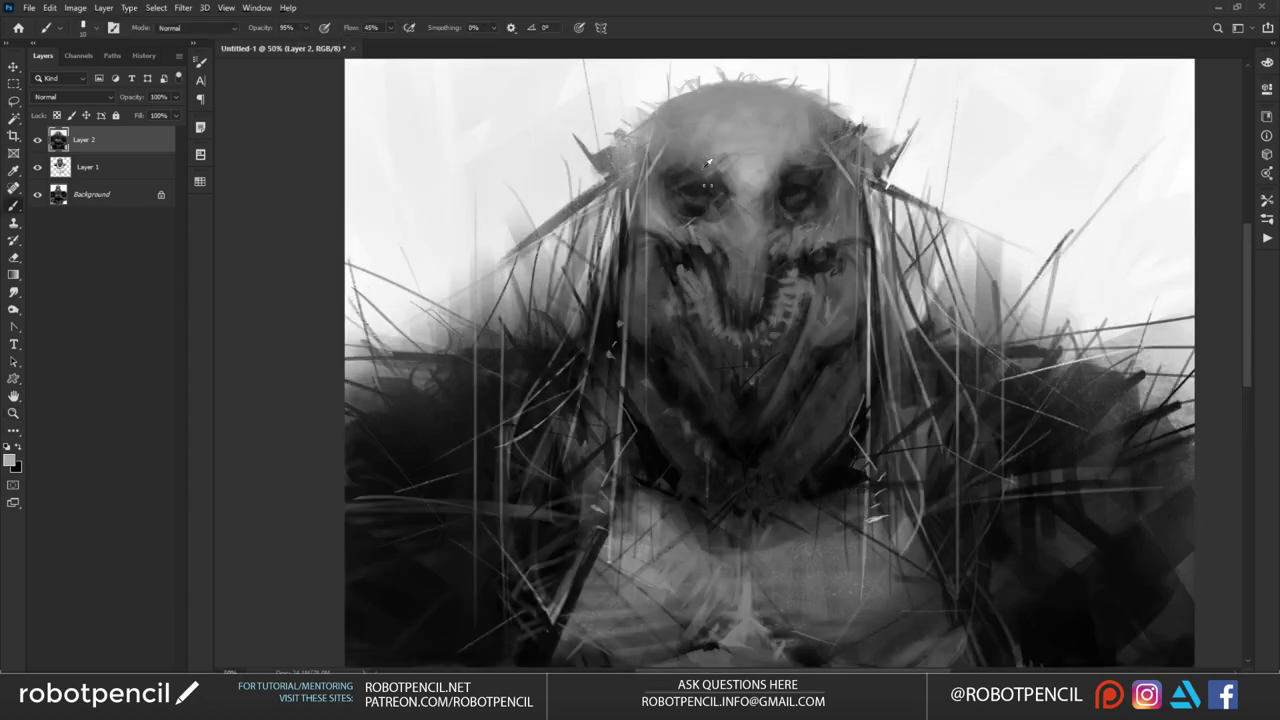
pyautogui.keyDown('alt'); pyautogui.click(807, 198); pyautogui.keyUp('alt')
pyautogui.moveTo(693, 217); pyautogui.dragTo(709, 205)
pyautogui.moveTo(740, 184)
pyautogui.mouseDown()
pyautogui.moveTo(765, 176)
pyautogui.moveTo(752, 184)
pyautogui.mouseUp()
pyautogui.keyDown('alt'); pyautogui.click(752, 156); pyautogui.keyUp('alt')
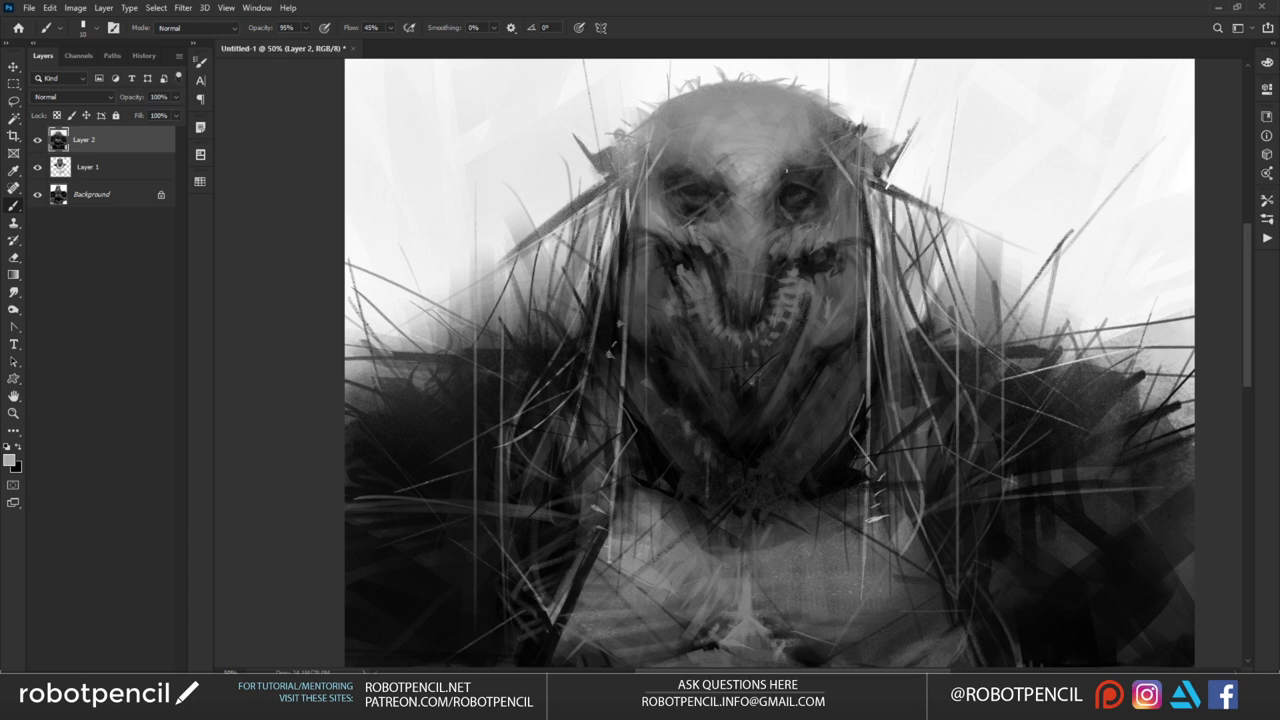
# Enlarge the brush, sample grey from the upper forehead and blend the forehead tones
pyautogui.press(']')
pyautogui.press(']')
pyautogui.press(']')
pyautogui.press(']')
pyautogui.press(']')
pyautogui.press('z')
pyautogui.keyDown('alt'); pyautogui.click(758, 287); pyautogui.keyUp('alt')
pyautogui.keyDown('alt'); pyautogui.click(764, 285); pyautogui.keyUp('alt')
pyautogui.keyDown('alt'); pyautogui.click(750, 291); pyautogui.keyUp('alt')
pyautogui.click(748, 291)
pyautogui.click(755, 285)
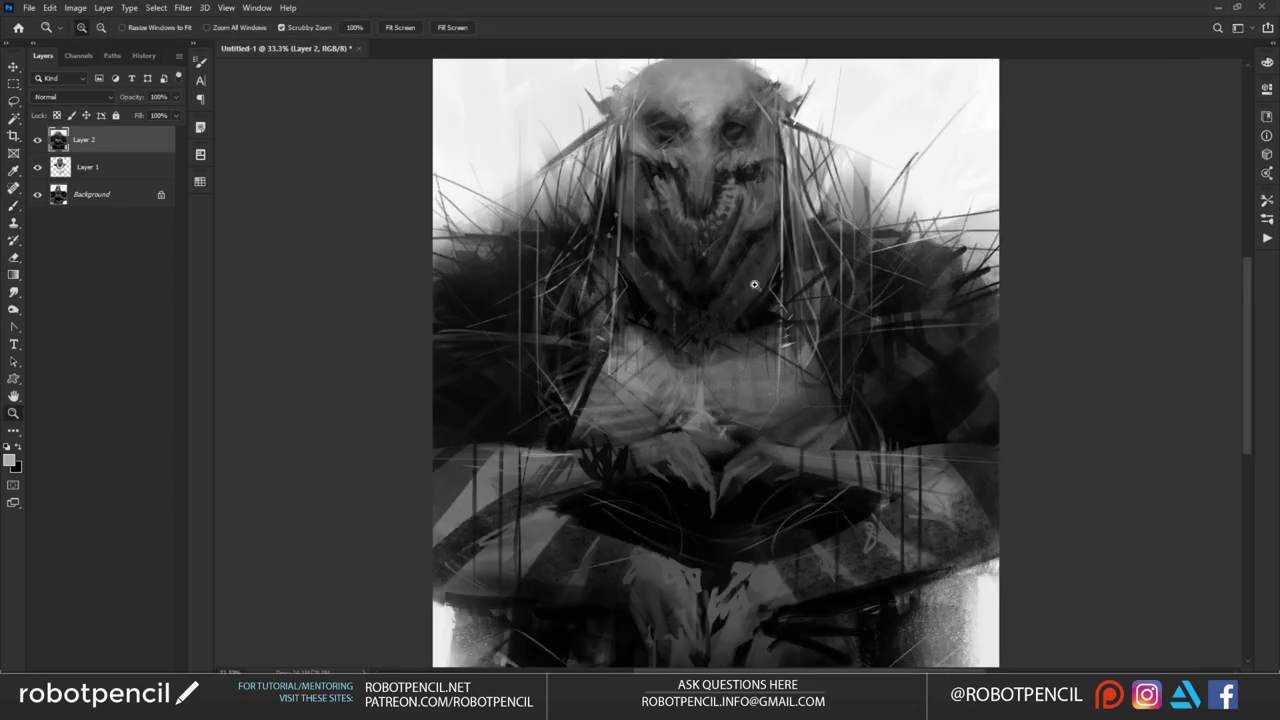
pyautogui.moveTo(754, 287); pyautogui.dragTo(746, 374)
pyautogui.press('b')
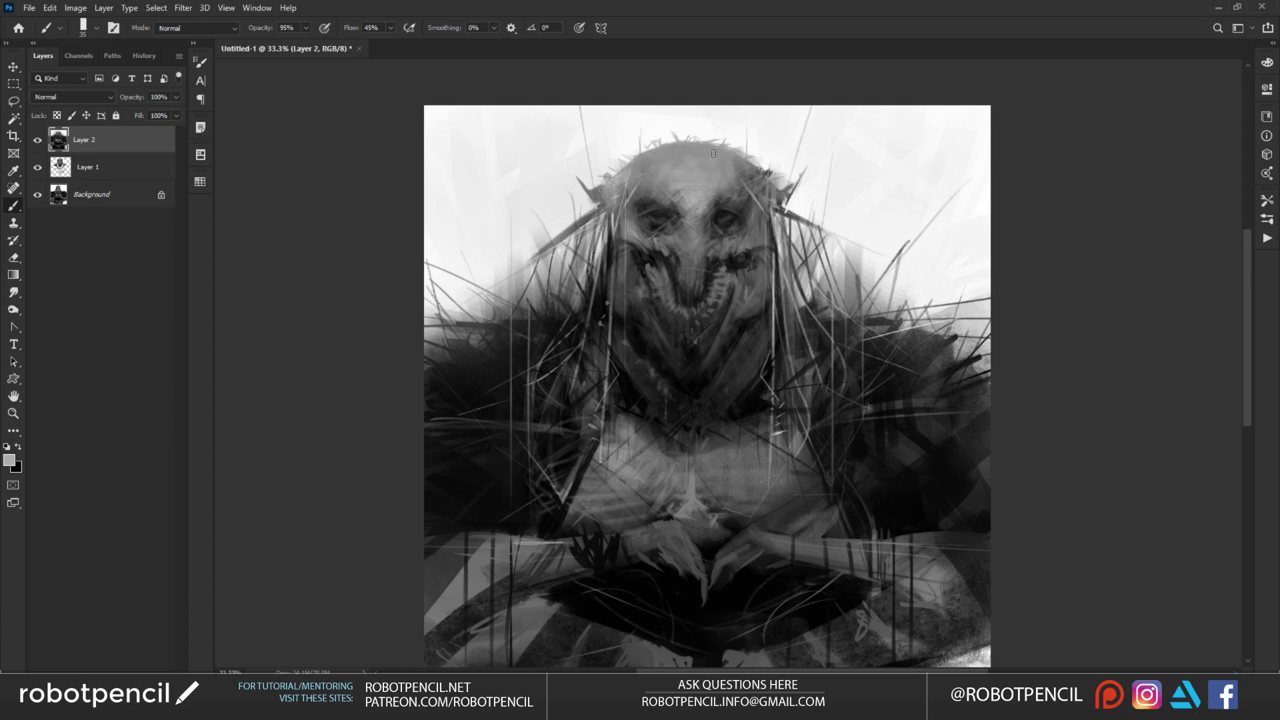
pyautogui.hotkey('ctrl', '+')
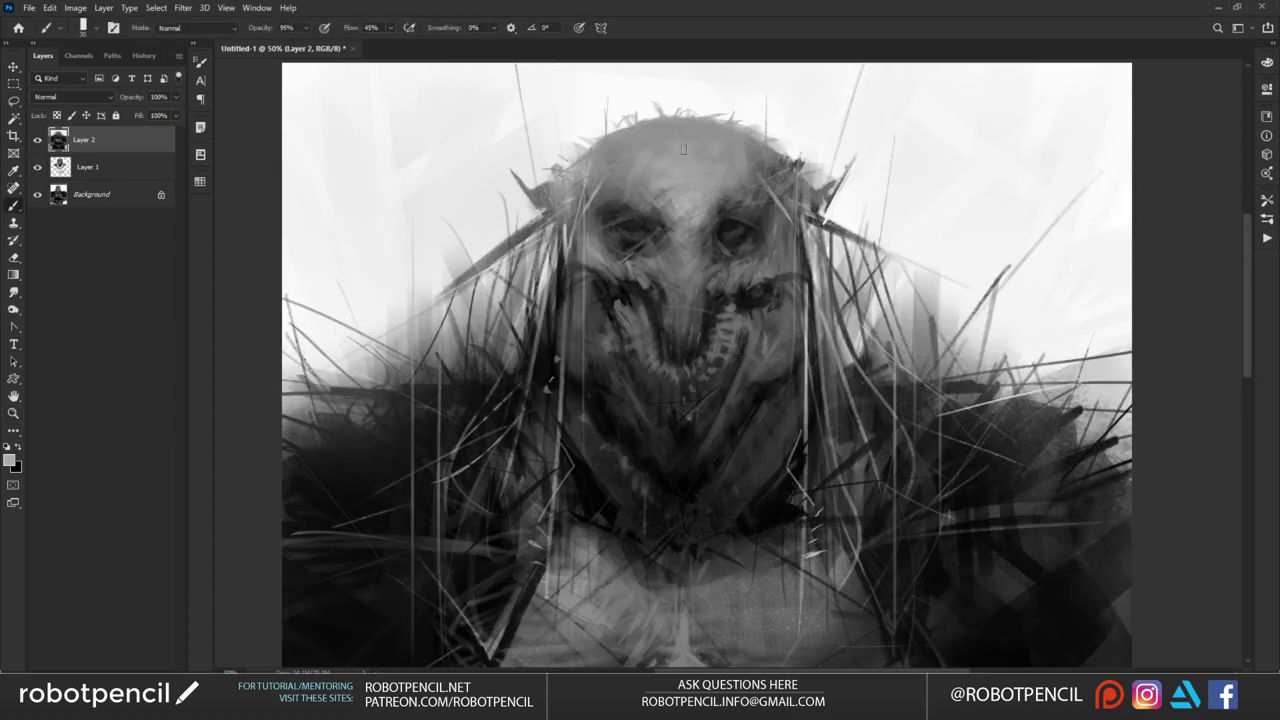
pyautogui.keyDown('alt'); pyautogui.click(680, 150); pyautogui.keyUp('alt')
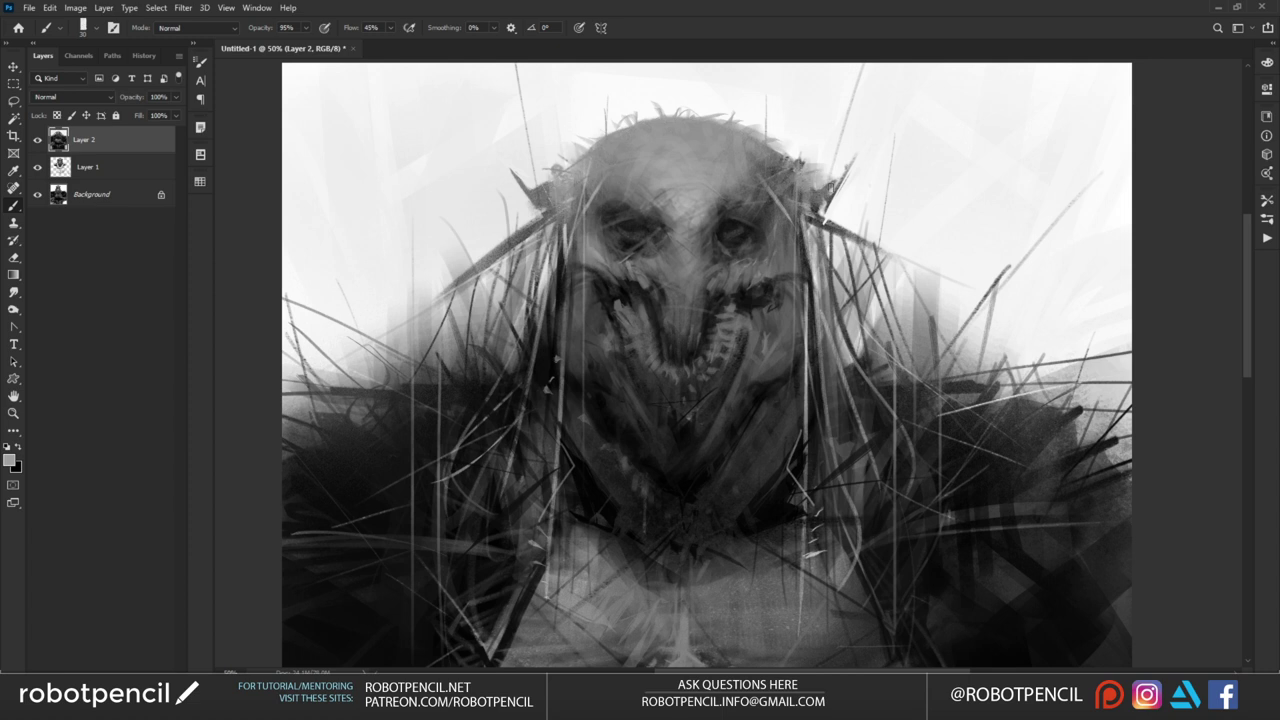
# Sample near-black beside the right ear, reduce the brush and draw thin dark strands down from both ears
pyautogui.keyDown('alt'); pyautogui.click(819, 192); pyautogui.keyUp('alt')
pyautogui.press('[')
pyautogui.press('[')
pyautogui.press('[')
pyautogui.press('[')
pyautogui.press('[')
pyautogui.press('[')
pyautogui.moveTo(539, 183); pyautogui.dragTo(490, 294)
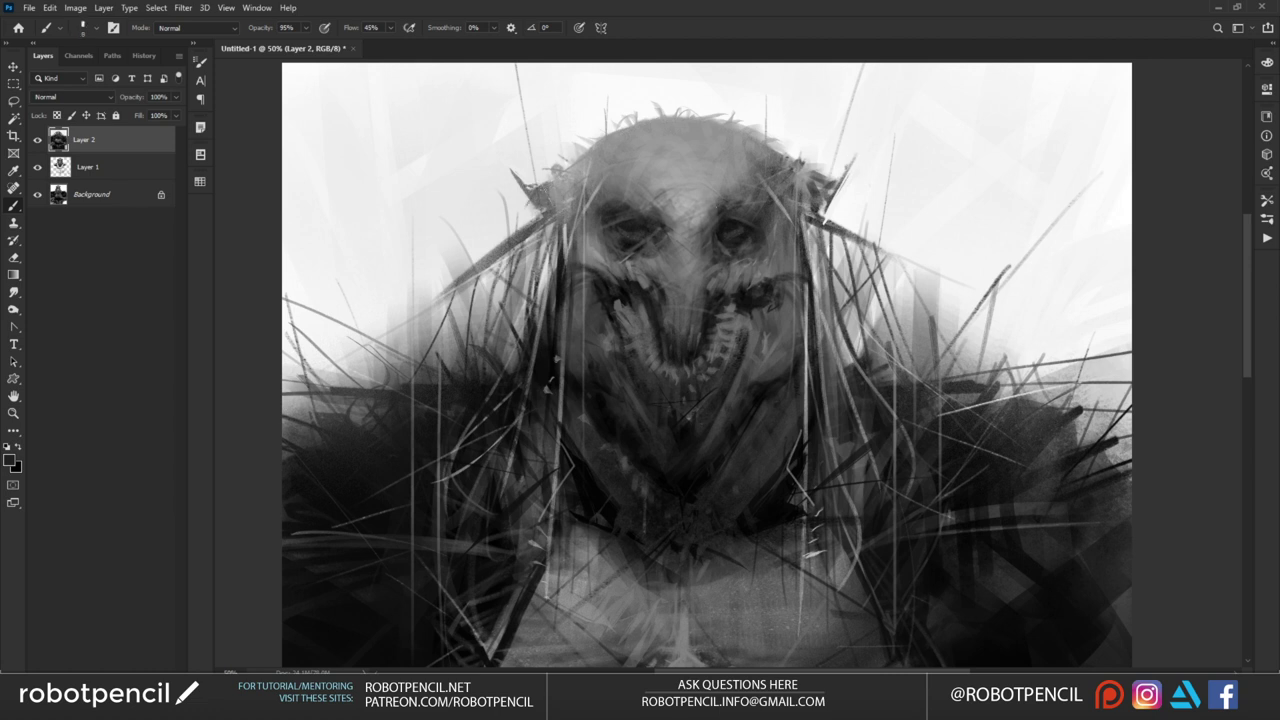
pyautogui.moveTo(821, 205); pyautogui.dragTo(855, 245)
# Draw thin dark strands extending sideways from the right ear, undoing the trial strands at the left ear
pyautogui.moveTo(816, 200); pyautogui.dragTo(904, 198)
pyautogui.moveTo(551, 187); pyautogui.dragTo(441, 221)
pyautogui.hotkey('ctrl', 'z')
pyautogui.moveTo(833, 187); pyautogui.dragTo(913, 199)
pyautogui.hotkey('ctrl', 'z')
pyautogui.moveTo(541, 182)
pyautogui.mouseDown()
pyautogui.moveTo(461, 209)
pyautogui.moveTo(440, 238)
pyautogui.mouseUp()
pyautogui.hotkey('ctrl', 'z')
pyautogui.moveTo(840, 195); pyautogui.dragTo(908, 199)
# Sample light grey from the nose bridge and dab small highlights around the eyes
pyautogui.keyDown('alt'); pyautogui.click(684, 204); pyautogui.keyUp('alt')
pyautogui.click(755, 226)
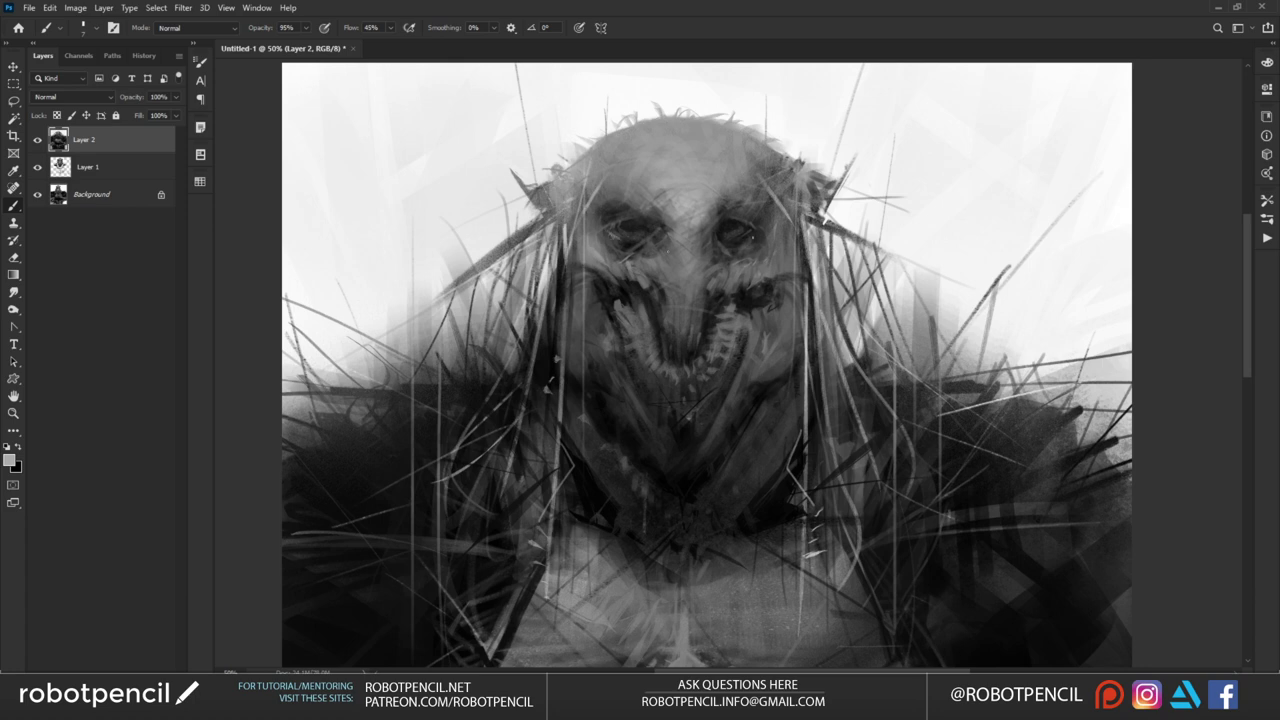
pyautogui.press('z')
pyautogui.keyDown('alt'); pyautogui.click(703, 303); pyautogui.keyUp('alt')
pyautogui.keyDown('alt'); pyautogui.click(745, 313); pyautogui.keyUp('alt')
pyautogui.click(755, 295)
pyautogui.click(757, 292)
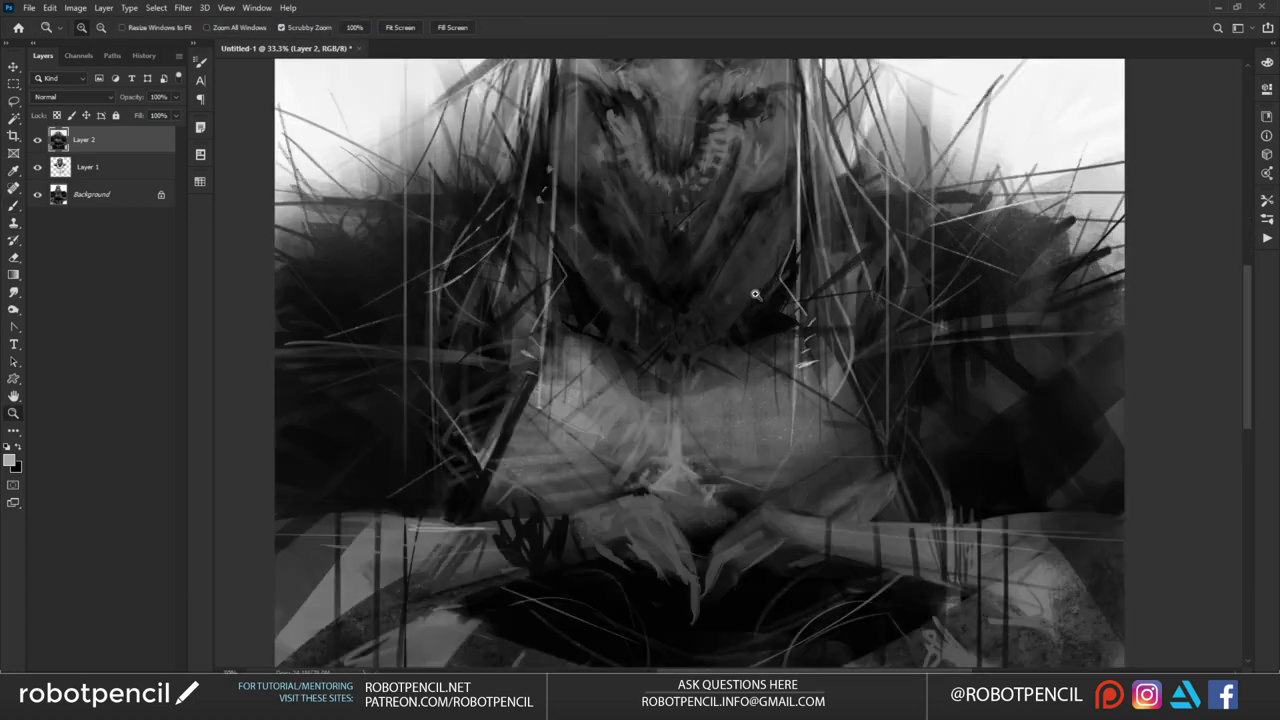
pyautogui.moveTo(657, 184); pyautogui.dragTo(630, 323)
pyautogui.press('b')
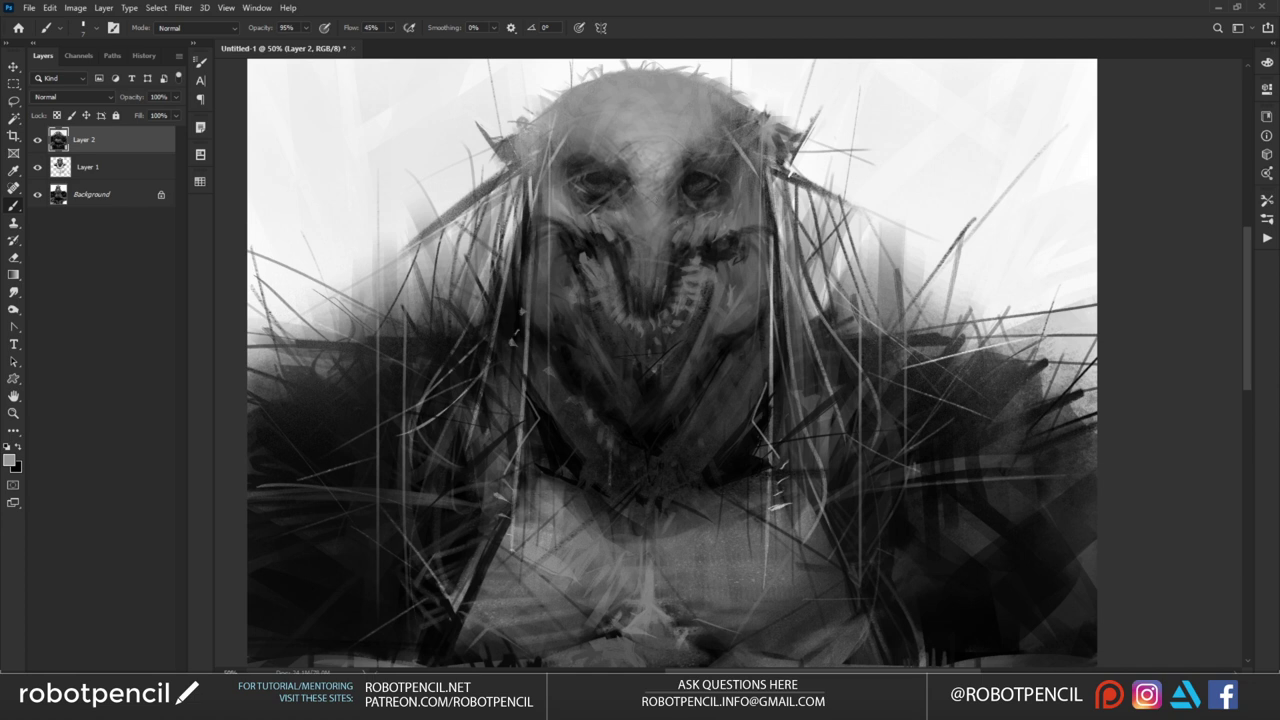
# Reset the colours to black and white, enlarge the brush to 150 and darken the mouth corners and teeth
pyautogui.press(']')
pyautogui.press(']')
pyautogui.press(']')
pyautogui.press(']')
pyautogui.press(']')
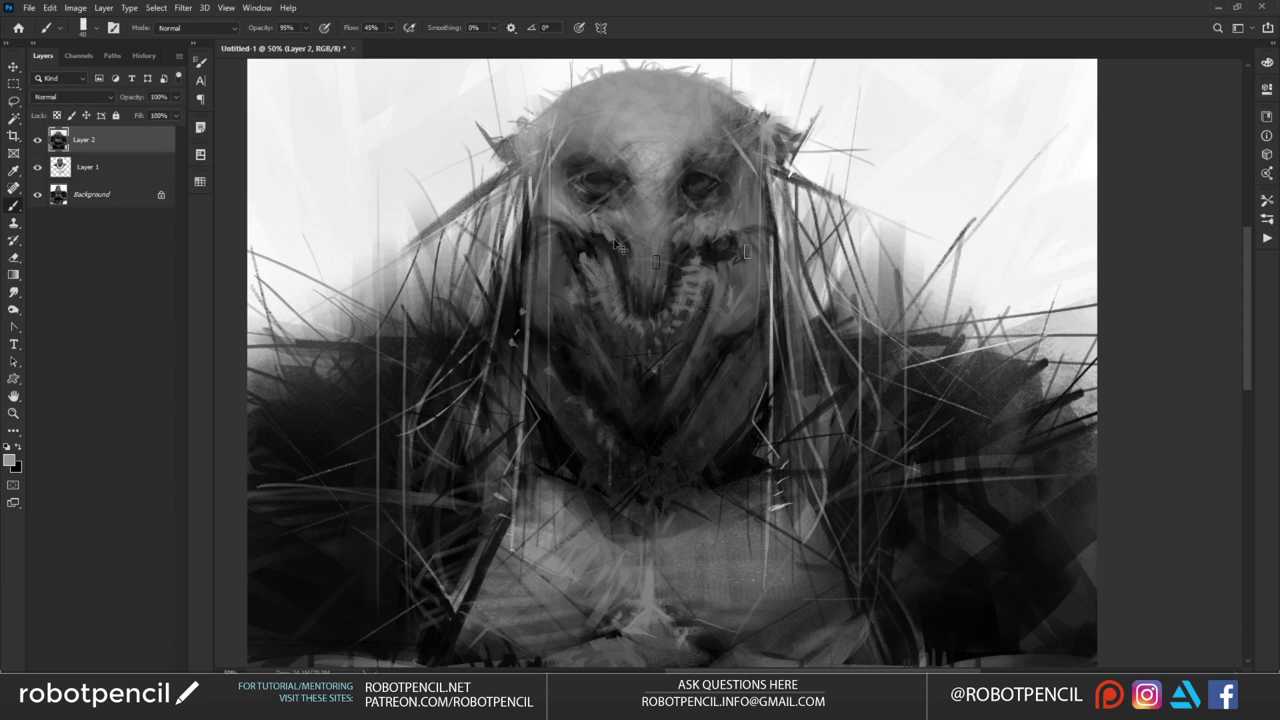
pyautogui.press('d')
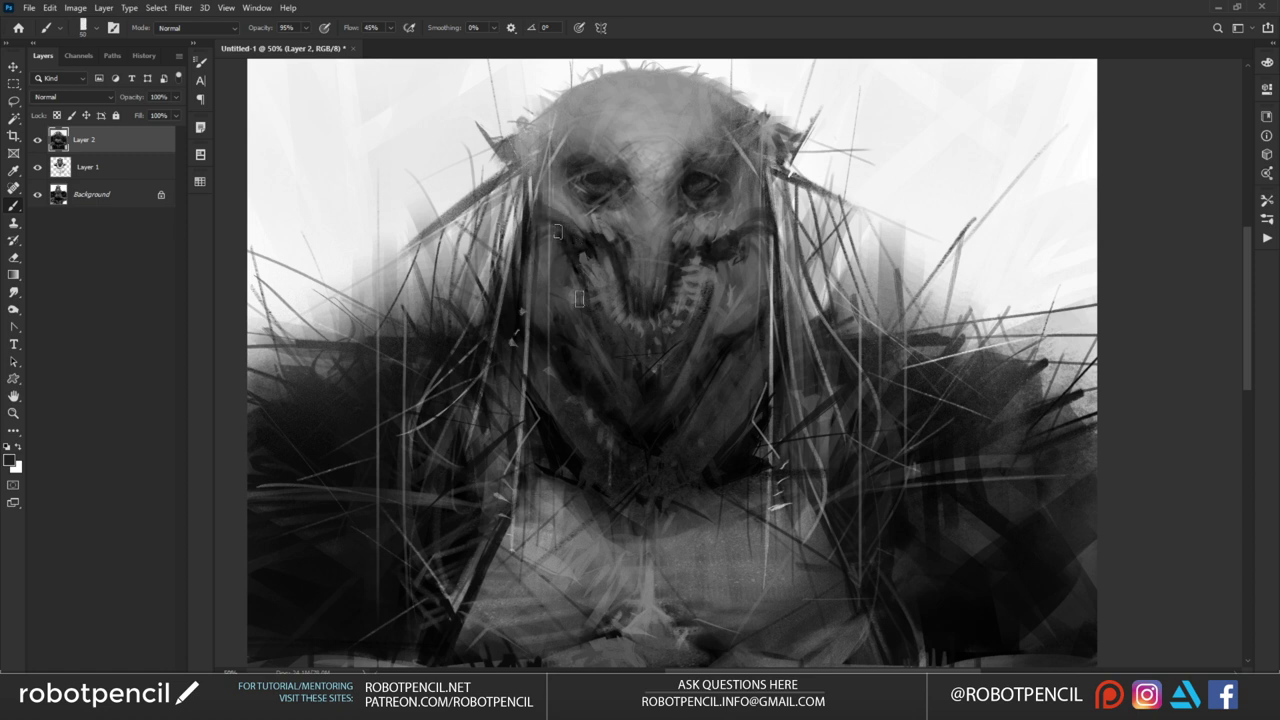
pyautogui.press(']')
pyautogui.press(']')
pyautogui.press(']')
pyautogui.press(']')
pyautogui.press(']')
pyautogui.press(']')
pyautogui.press(']')
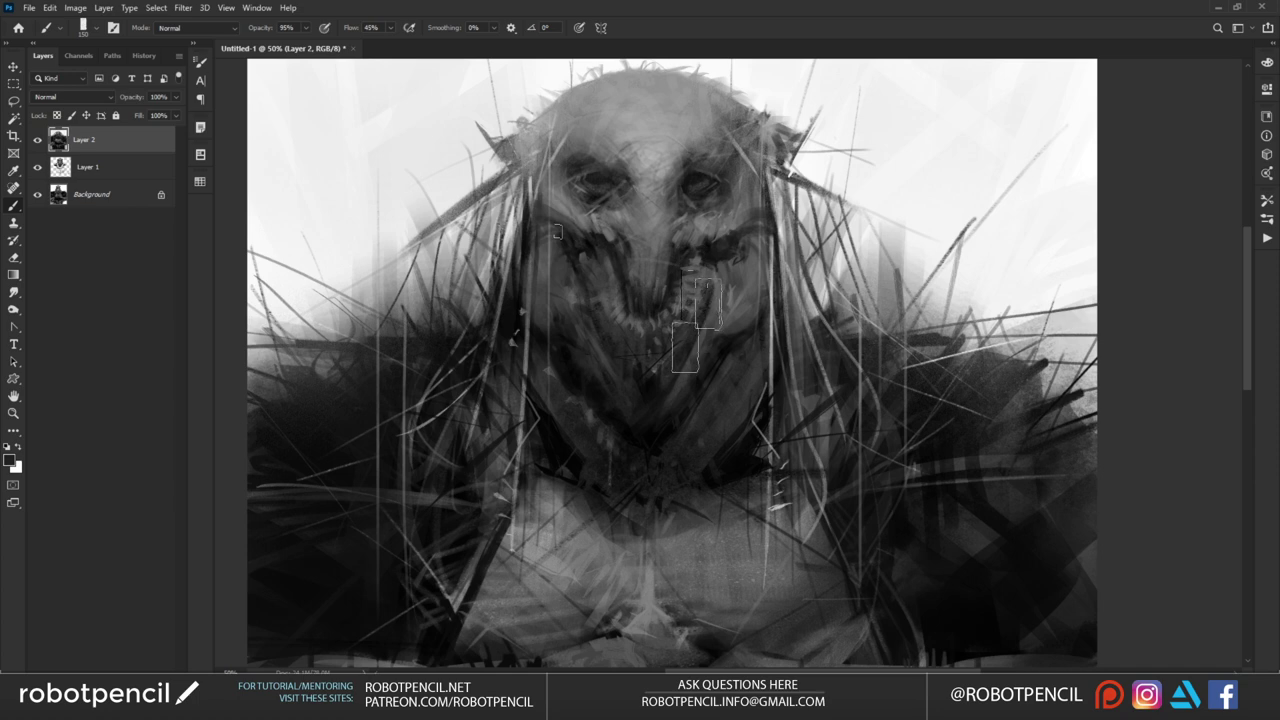
# Sample grey near the left ear and try strokes sloping from both ears towards the shoulders, undoing each one
pyautogui.press('z')
pyautogui.keyDown('alt'); pyautogui.click(630, 440); pyautogui.keyUp('alt')
pyautogui.keyDown('alt'); pyautogui.click(640, 445); pyautogui.keyUp('alt')
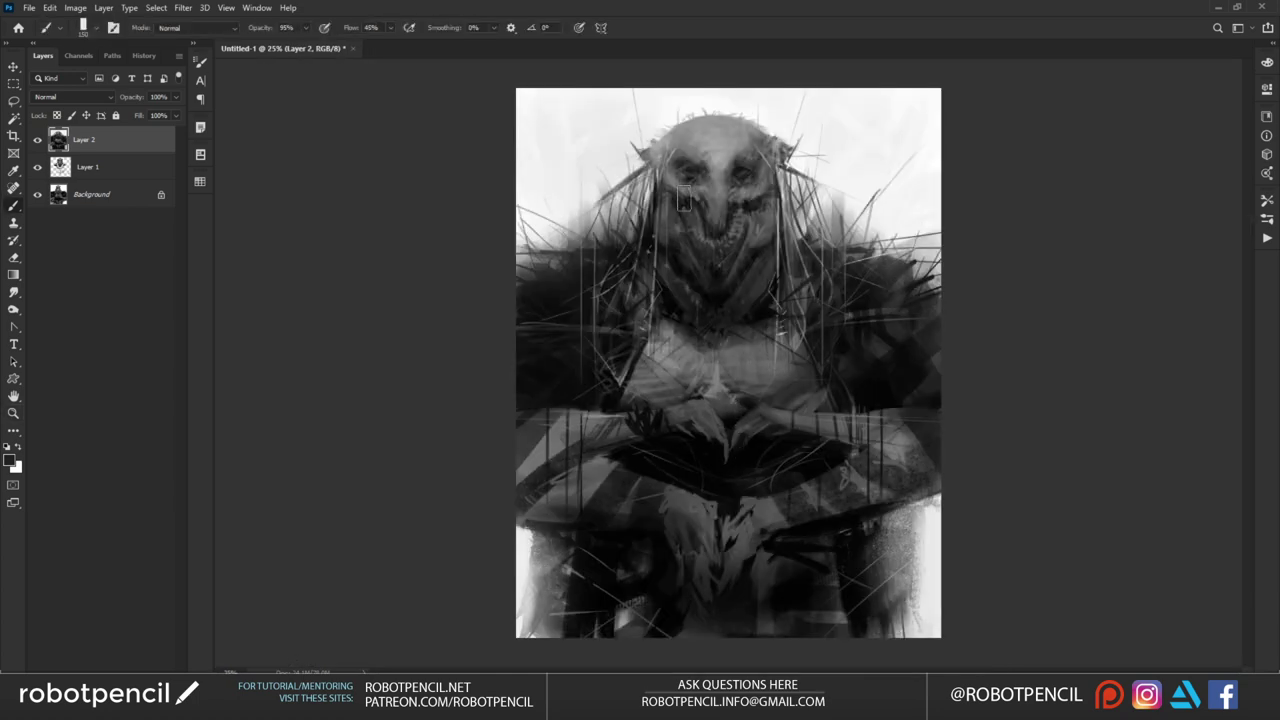
pyautogui.hotkey('ctrl', 'space')
pyautogui.keyDown('ctrl'); pyautogui.click(684, 196); pyautogui.keyUp('ctrl')
pyautogui.keyDown('alt'); pyautogui.click(635, 140); pyautogui.keyUp('alt')
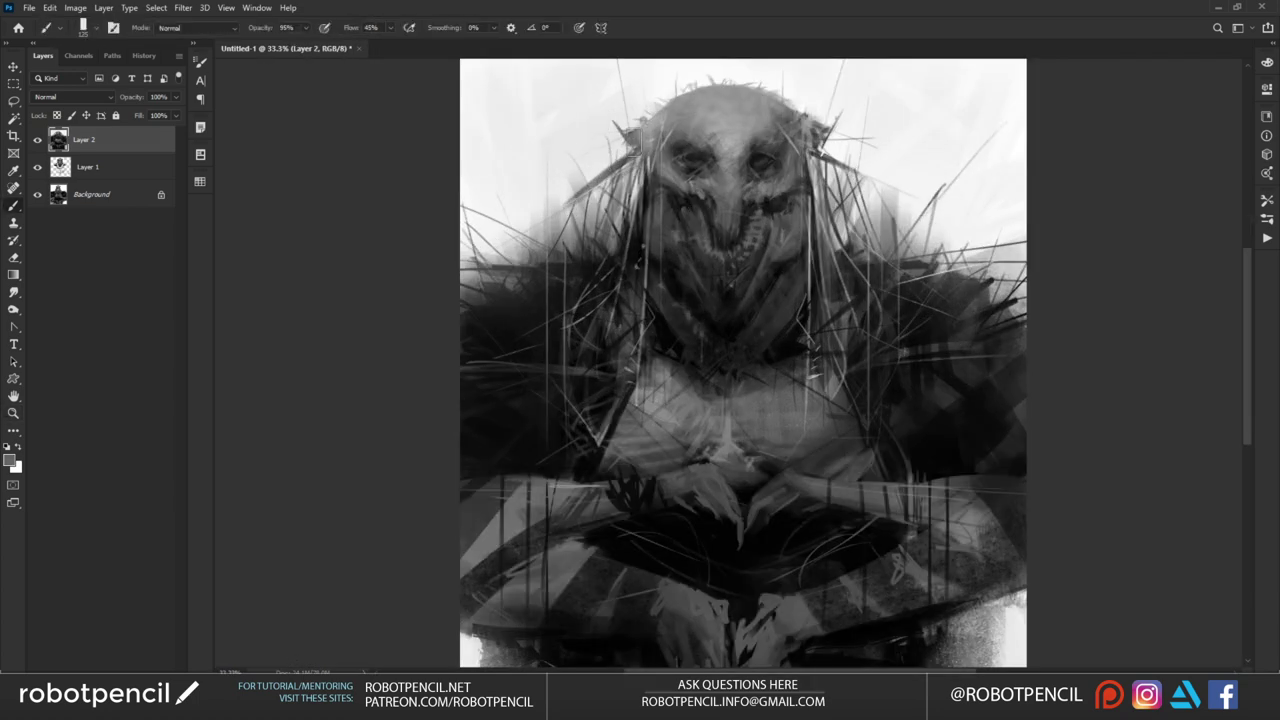
pyautogui.moveTo(630, 150); pyautogui.dragTo(552, 198)
pyautogui.hotkey('ctrl', 'z')
pyautogui.moveTo(828, 144); pyautogui.dragTo(938, 190)
pyautogui.hotkey('ctrl', 'z')
# Try broad grey bands sloping from the ears to the shoulders and judge them against the whole figure
pyautogui.moveTo(628, 136); pyautogui.dragTo(505, 235)
pyautogui.moveTo(826, 145); pyautogui.dragTo(920, 200)
pyautogui.hotkey('alt', 'space')
pyautogui.keyDown('alt'); pyautogui.click(900, 296); pyautogui.keyUp('alt')
pyautogui.keyDown('alt'); pyautogui.click(890, 304); pyautogui.keyUp('alt')
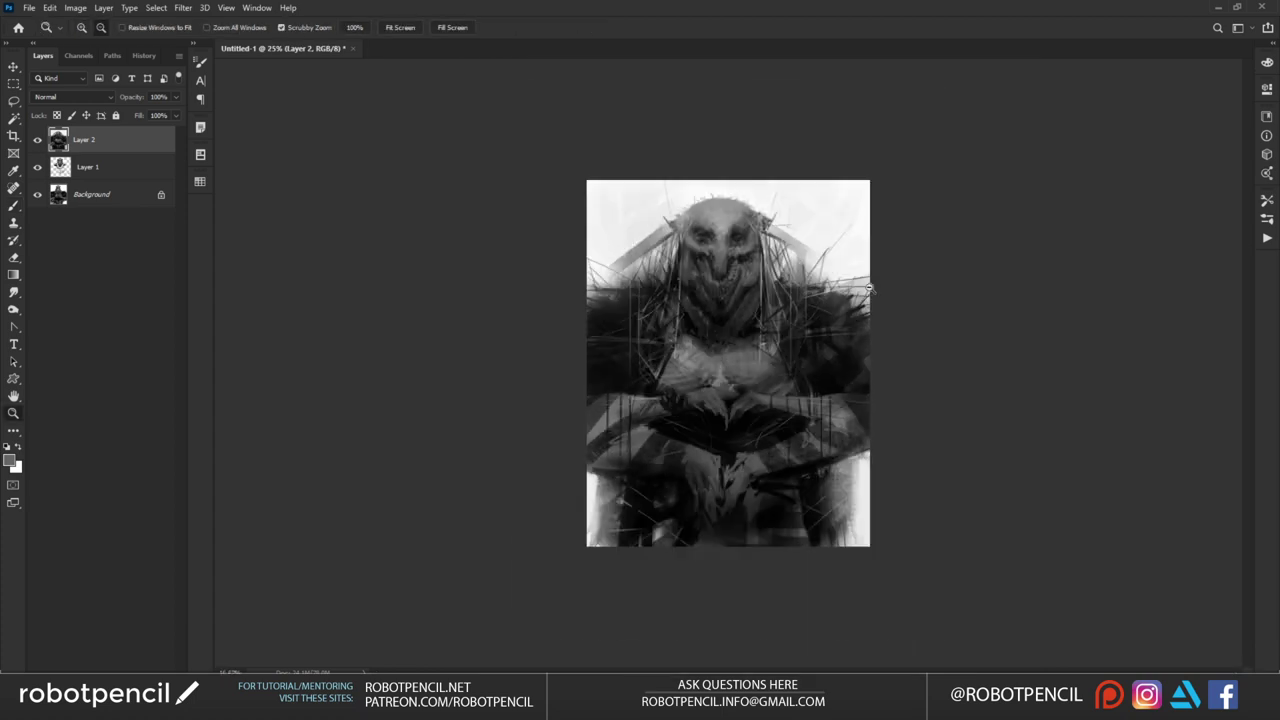
pyautogui.keyDown('alt'); pyautogui.click(857, 330); pyautogui.keyUp('alt')
pyautogui.hotkey('ctrl', 'space')
pyautogui.keyDown('ctrl'); pyautogui.click(745, 348); pyautogui.keyUp('ctrl')
pyautogui.keyDown('ctrl'); pyautogui.click(691, 323); pyautogui.keyUp('ctrl')
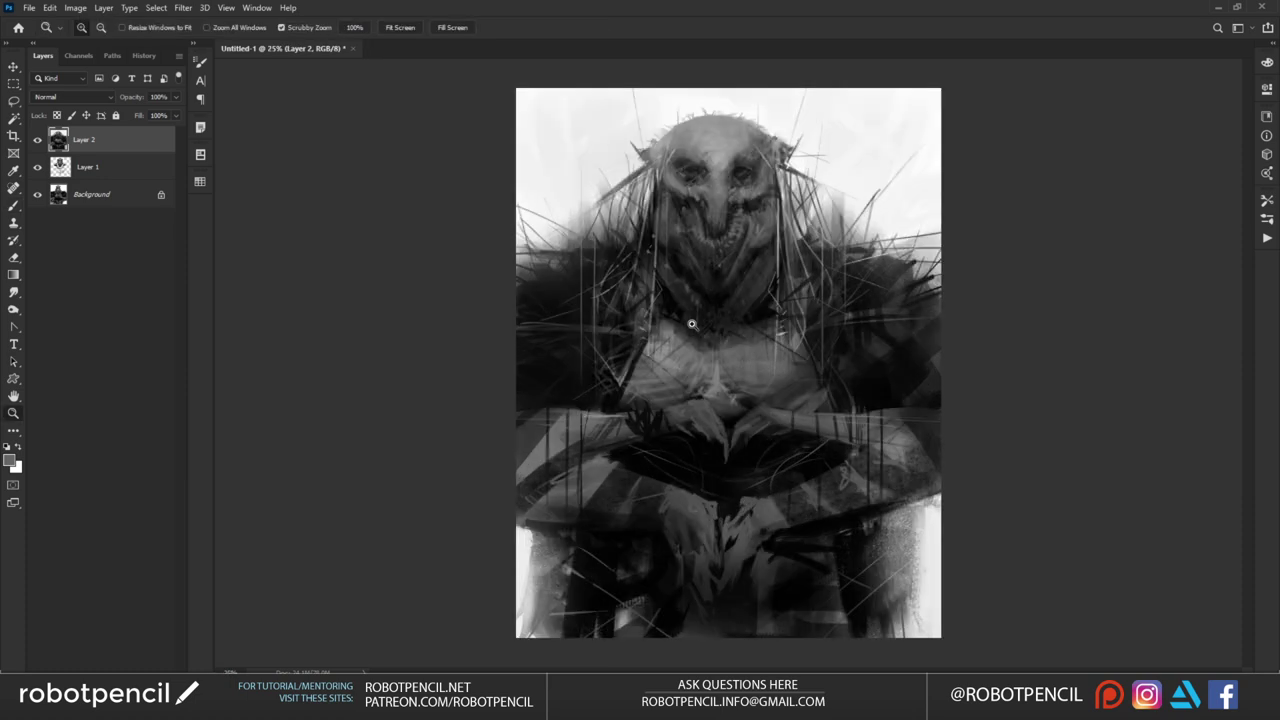
# Sample black from the left shoulder and choose the 600 px brush in the Comic set
pyautogui.keyDown('alt'); pyautogui.click(557, 275); pyautogui.keyUp('alt')
pyautogui.rightClick(557, 275)
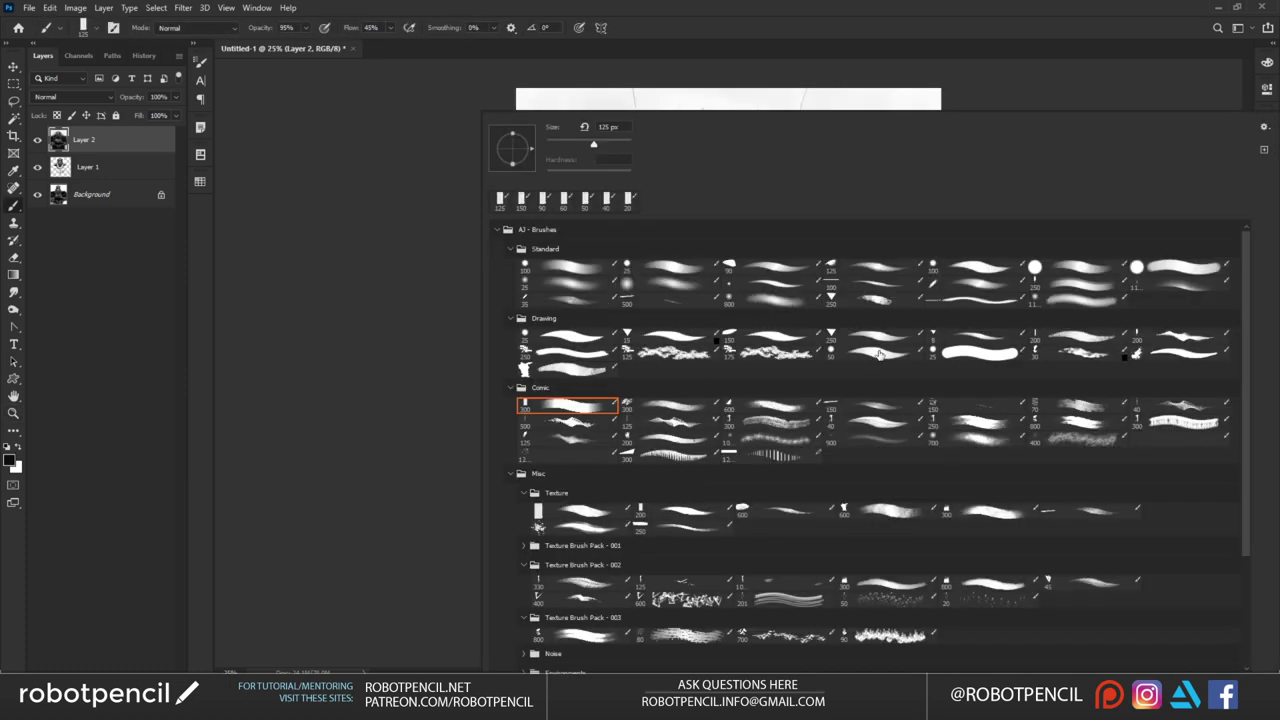
pyautogui.doubleClick(775, 405)
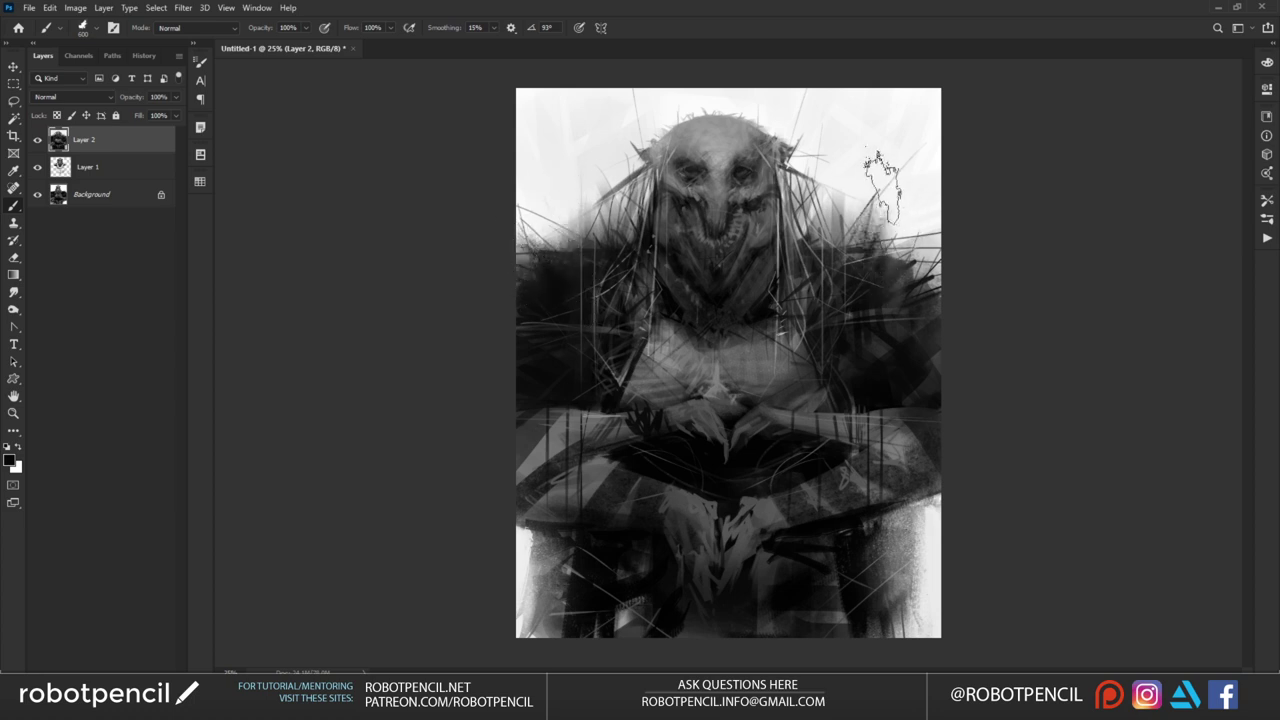
# Shrink the brush to 60 px and below and draw thin dark hair strands rising from both shoulders and beside the head
pyautogui.press('[')
pyautogui.press('[')
pyautogui.press('[')
pyautogui.press('[')
pyautogui.press('[')
pyautogui.press('[')
pyautogui.press('[')
pyautogui.press('[')
pyautogui.press('[')
pyautogui.press('[')
pyautogui.press('[')
pyautogui.press('[')
pyautogui.press('[')
pyautogui.press('[')
pyautogui.press('[')
pyautogui.press('[')
pyautogui.press('[')
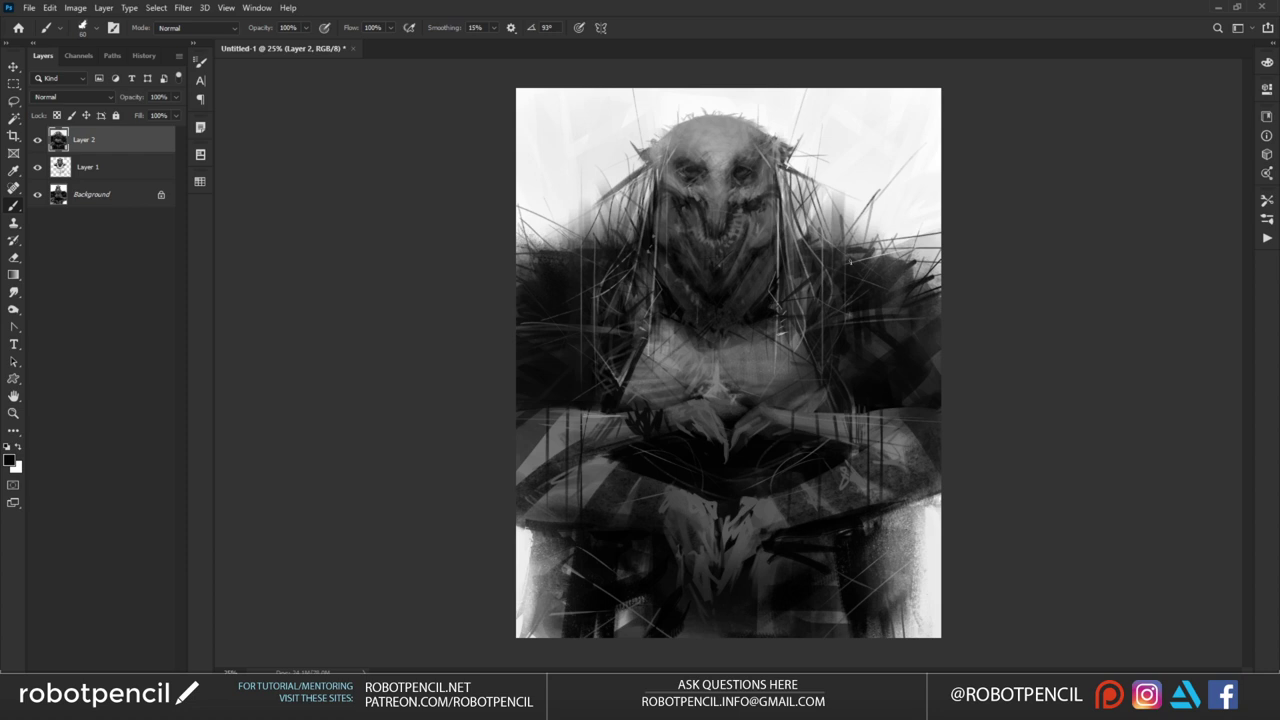
pyautogui.moveTo(851, 262); pyautogui.dragTo(880, 190)
pyautogui.press('[')
pyautogui.moveTo(871, 248); pyautogui.dragTo(906, 234)
pyautogui.moveTo(576, 224); pyautogui.dragTo(574, 255)
pyautogui.moveTo(604, 147); pyautogui.dragTo(606, 203)
pyautogui.moveTo(831, 135); pyautogui.dragTo(832, 207)
# Sample light grey from the forehead and examine the face, chest and hands against the whole figure
pyautogui.keyDown('alt'); pyautogui.click(718, 146); pyautogui.keyUp('alt')
pyautogui.press('z')
pyautogui.click(767, 386)
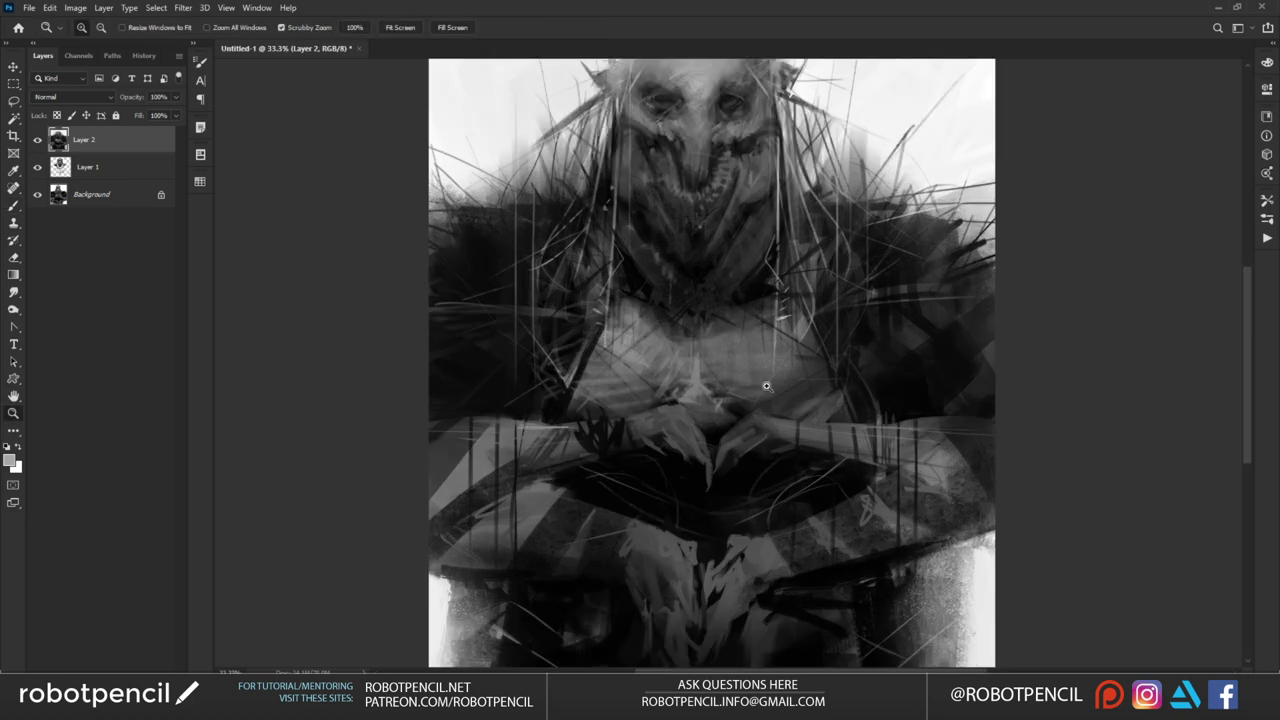
pyautogui.keyDown('alt'); pyautogui.click(665, 327); pyautogui.keyUp('alt')
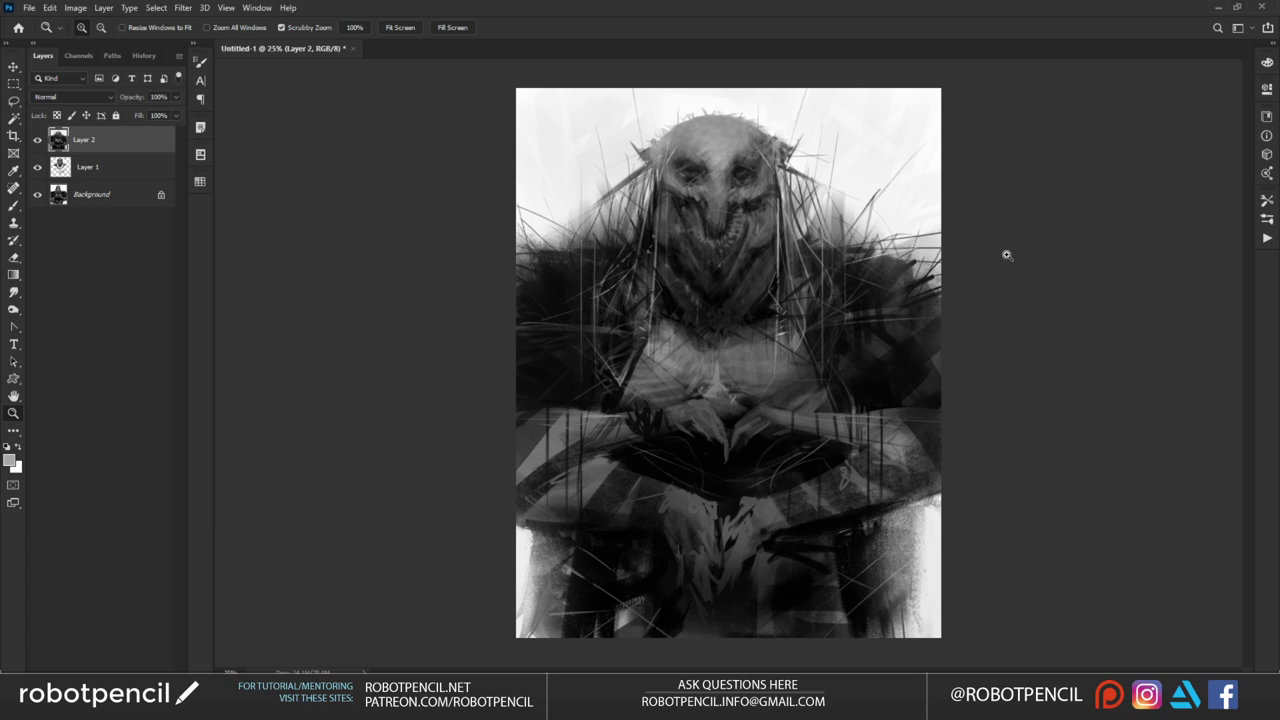
pyautogui.click(670, 240)
pyautogui.keyDown('alt'); pyautogui.click(670, 242); pyautogui.keyUp('alt')
pyautogui.click(669, 242)
pyautogui.press('b')
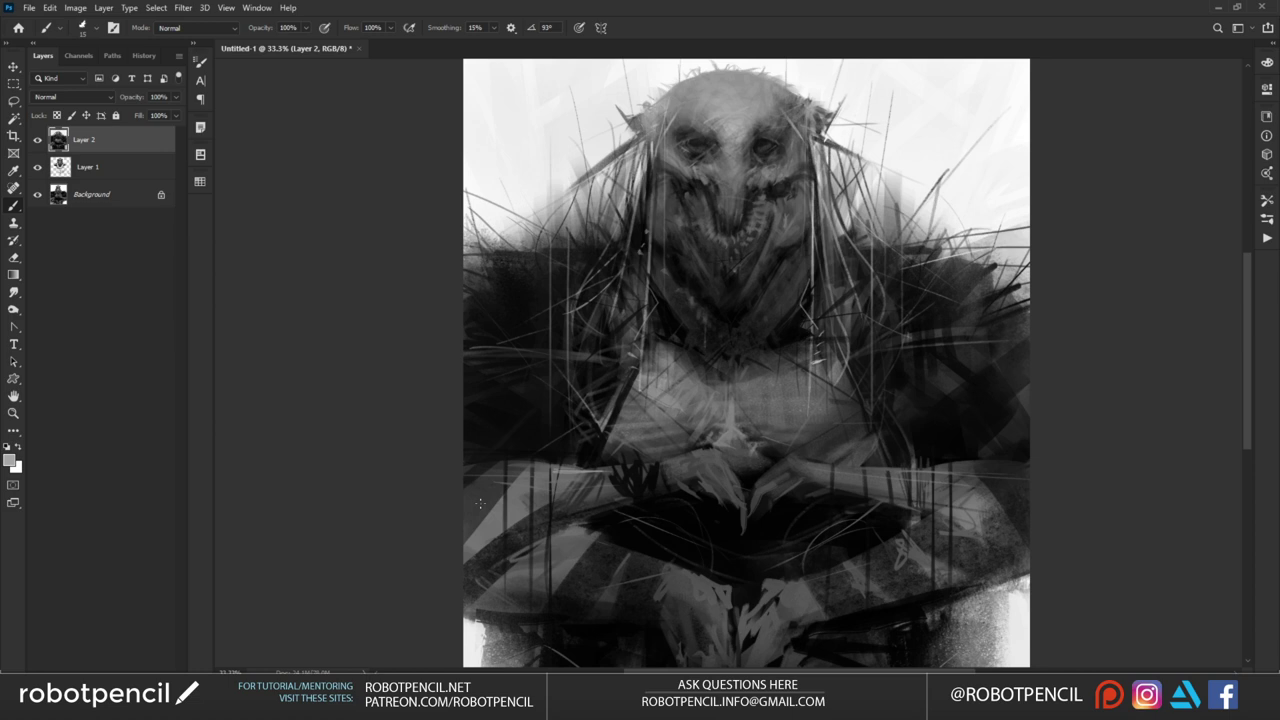
pyautogui.press('z')
pyautogui.keyDown('alt'); pyautogui.click(722, 340); pyautogui.keyUp('alt')
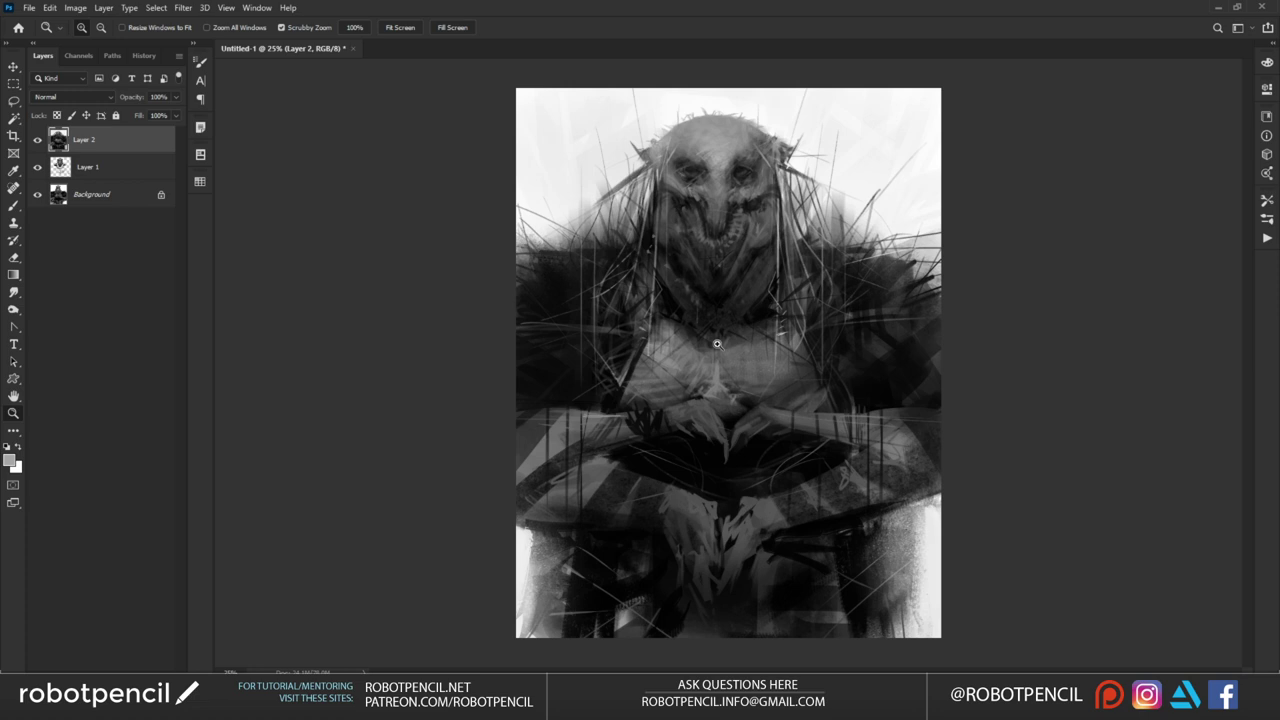
# Reset the colours to black and white and enlarge the brush to 25 px for detail work on the face
pyautogui.click(762, 171)
pyautogui.click(755, 171)
pyautogui.press('b')
pyautogui.press('d')
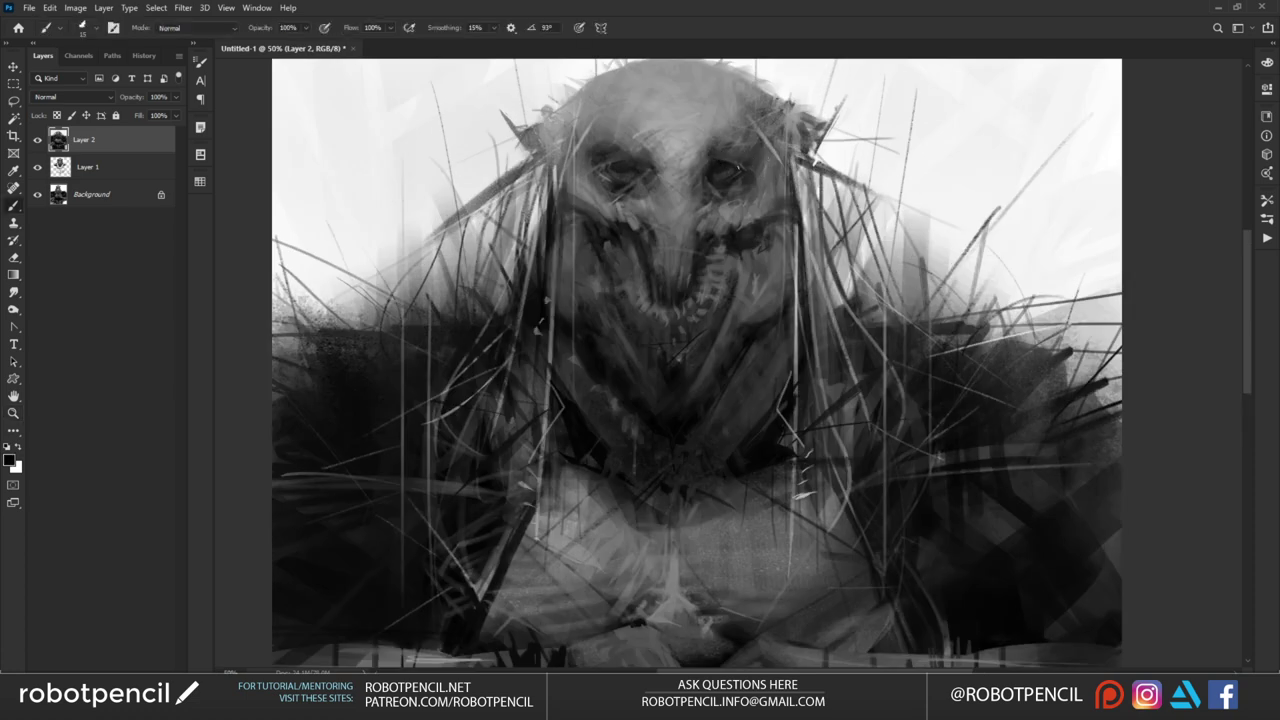
pyautogui.press(']')
# Examine the face and shoulders close up and judge the whole figure's silhouette at a small size
pyautogui.press('z')
pyautogui.keyDown('alt'); pyautogui.click(684, 243); pyautogui.keyUp('alt')
pyautogui.click(714, 226)
pyautogui.press('b')
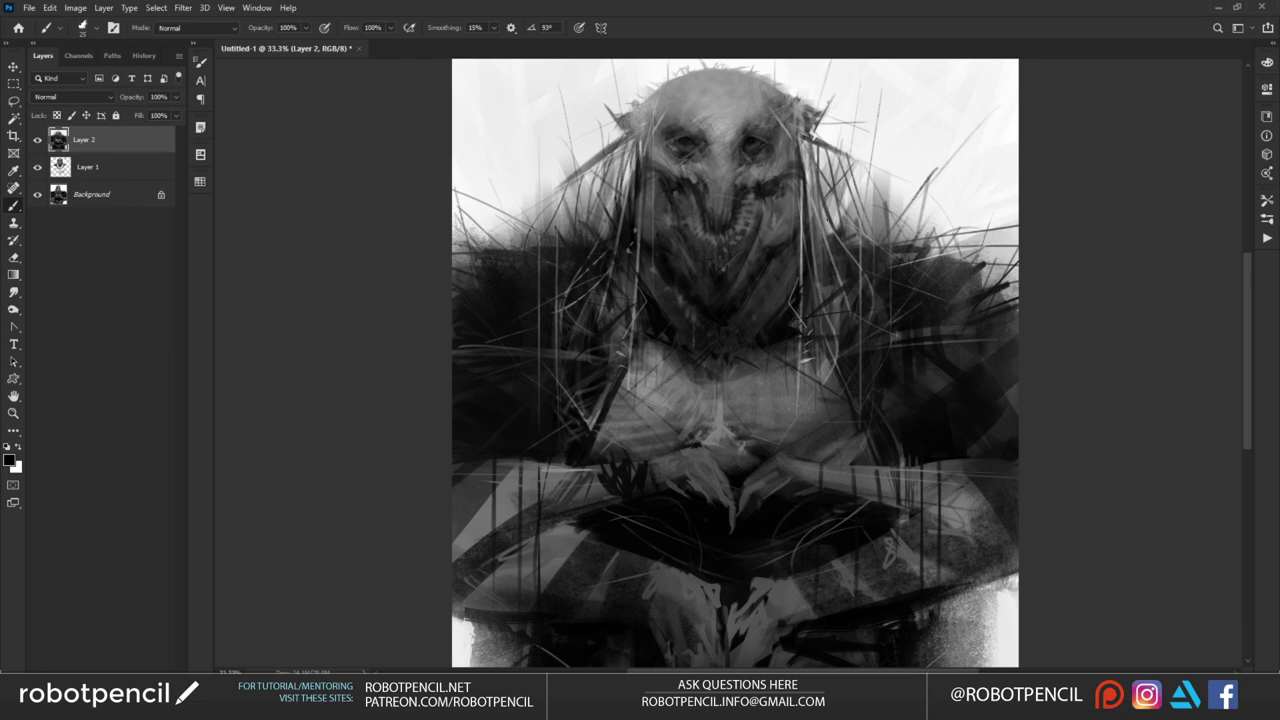
pyautogui.press('z')
pyautogui.keyDown('alt'); pyautogui.click(714, 320); pyautogui.keyUp('alt')
pyautogui.keyDown('alt'); pyautogui.click(711, 323); pyautogui.keyUp('alt')
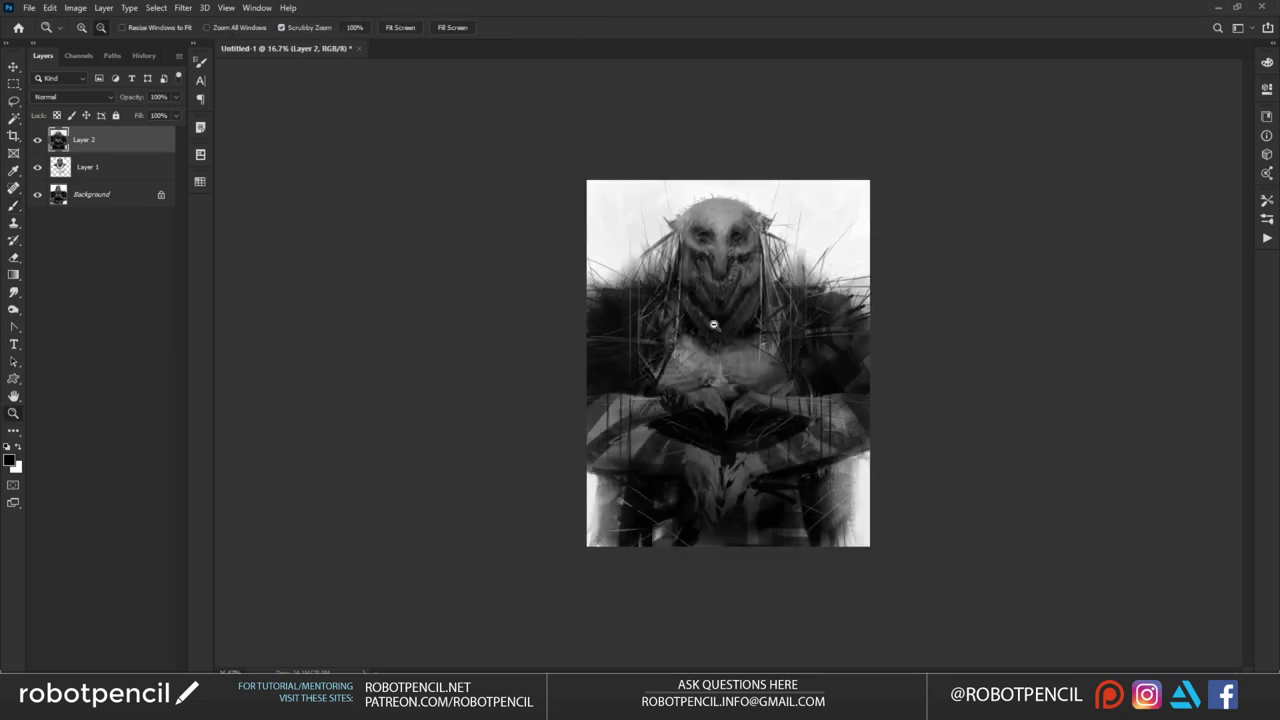
pyautogui.click(755, 354)
pyautogui.click(755, 354)
pyautogui.moveTo(770, 303)
pyautogui.mouseDown()
pyautogui.moveTo(792, 310)
pyautogui.moveTo(771, 343)
pyautogui.mouseUp()
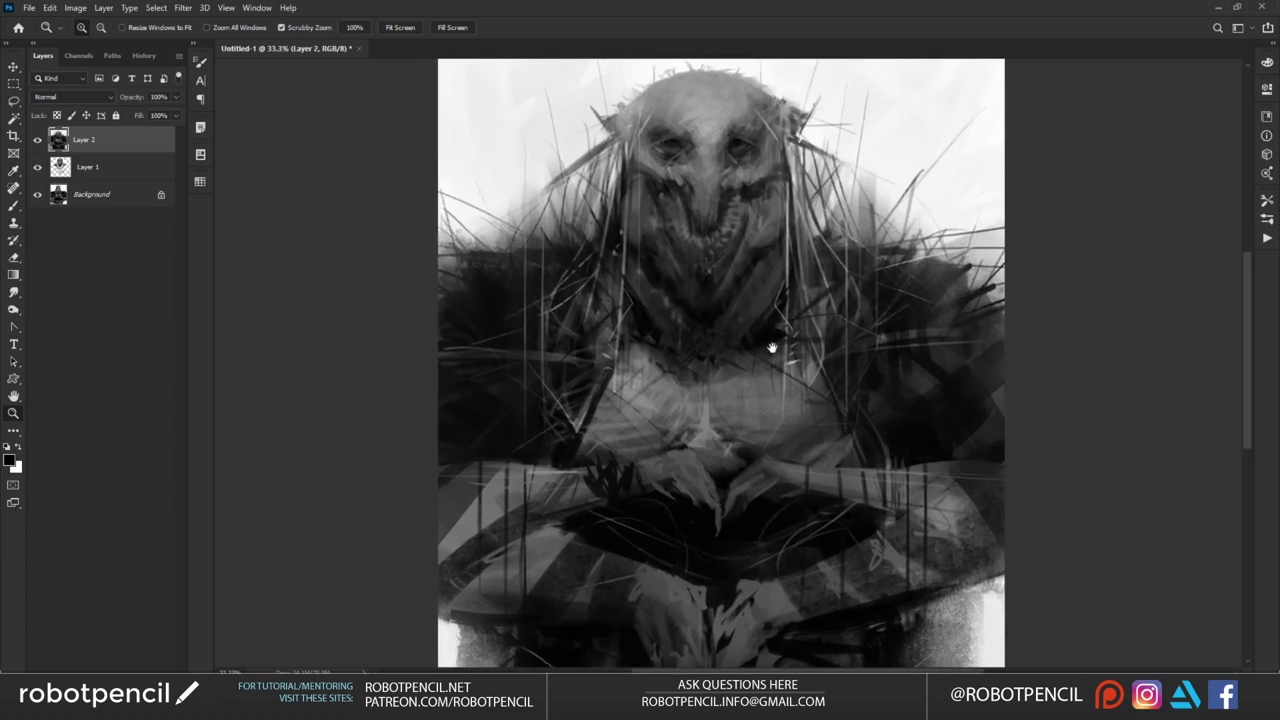
# Return to the Brush tool, switch to full-screen mode with the menu bar and centre the figure in the view
pyautogui.press('b')
pyautogui.press('f')
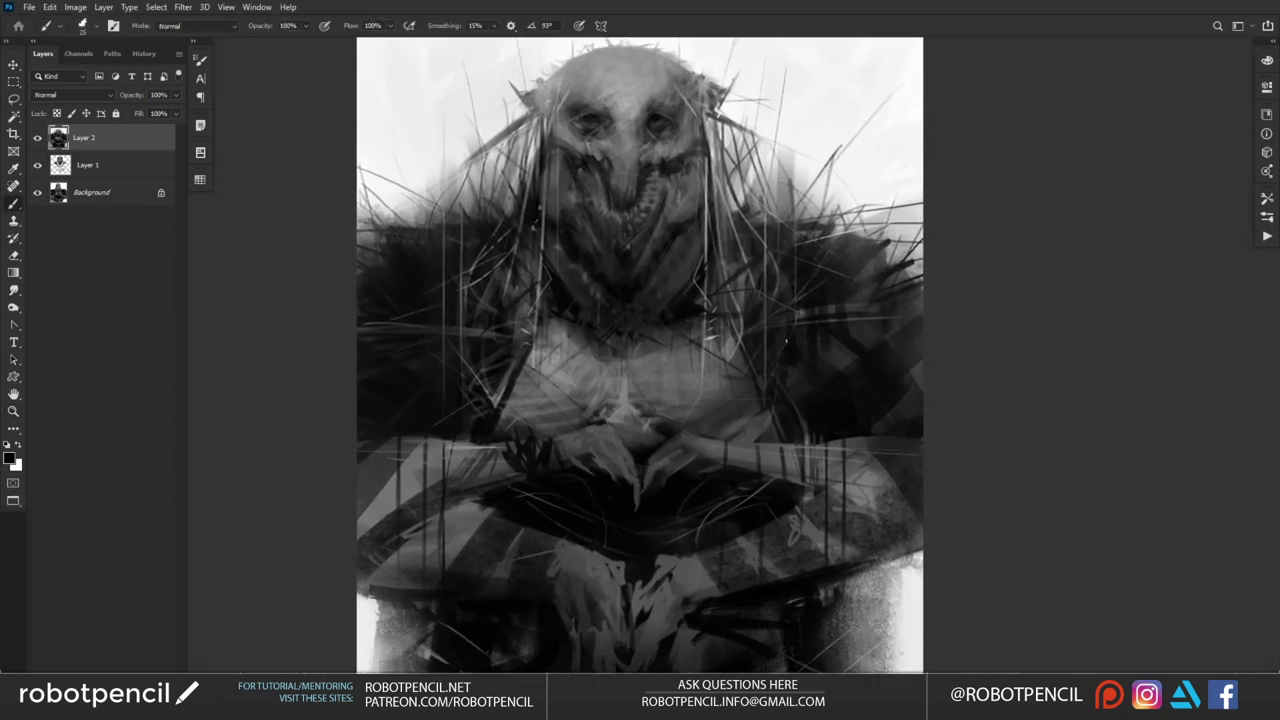
pyautogui.moveTo(705, 301); pyautogui.dragTo(776, 300)
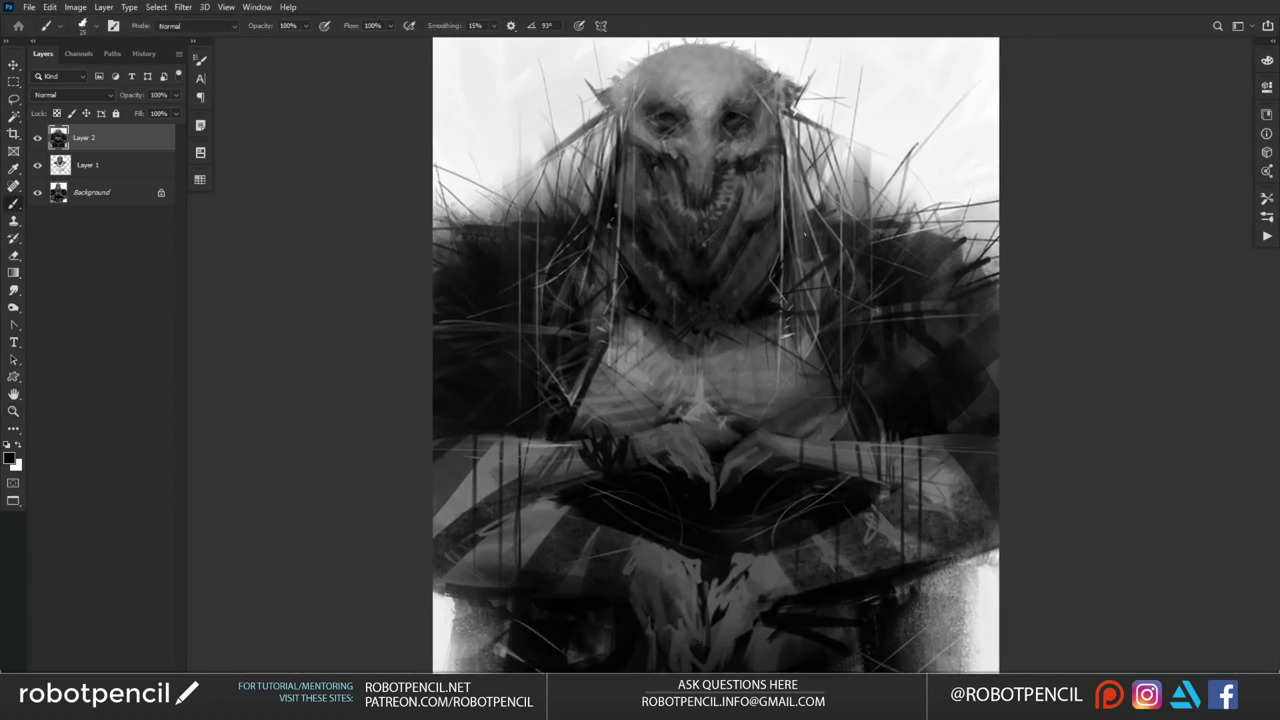